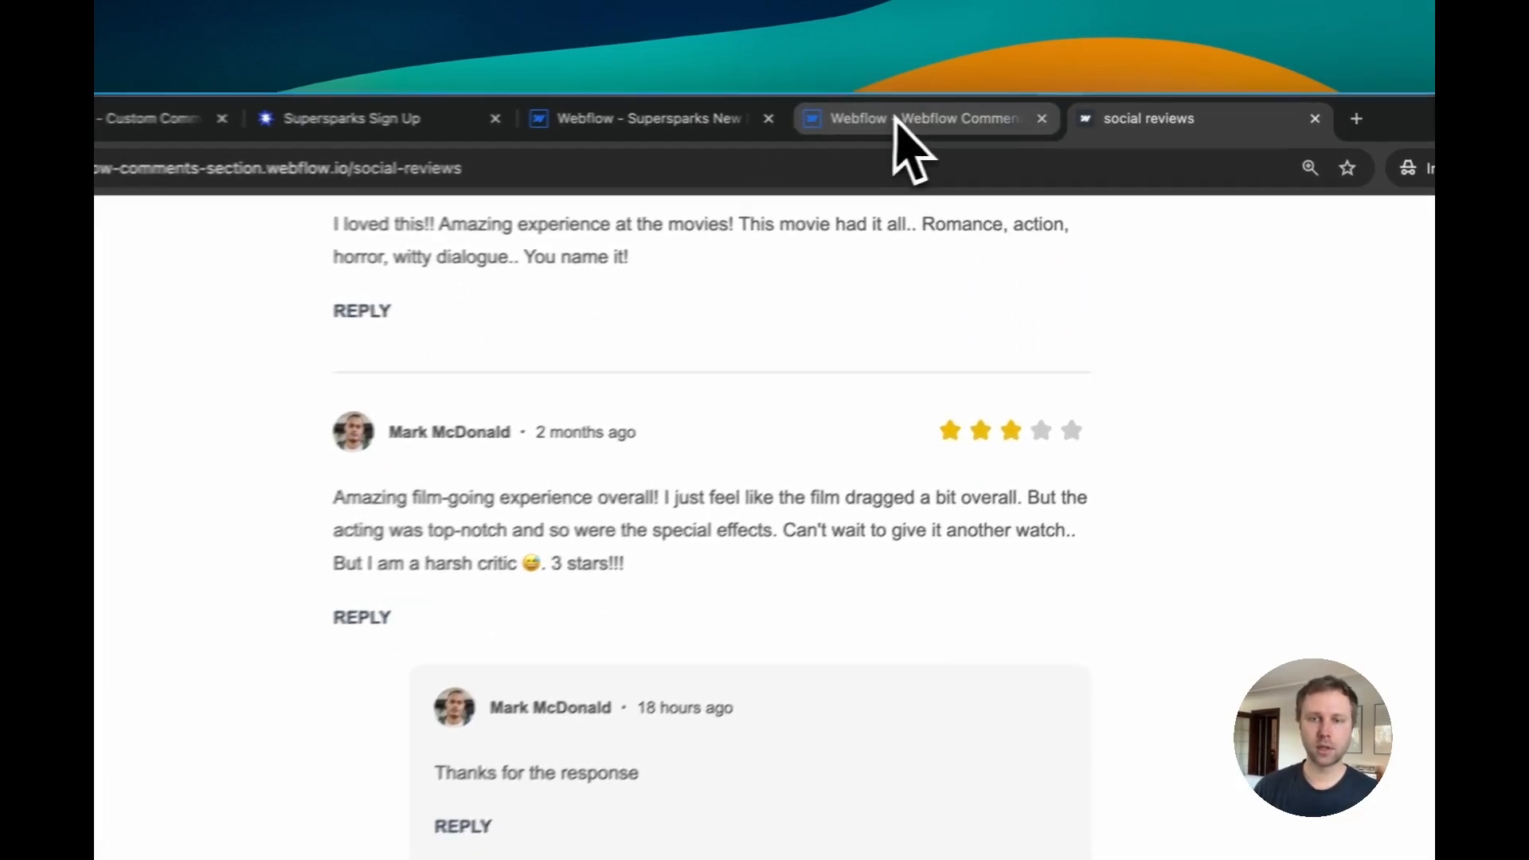
Step: Open the Webflow Designer tab and inspect the Post Review submit button's style settings
left_click(900, 119)
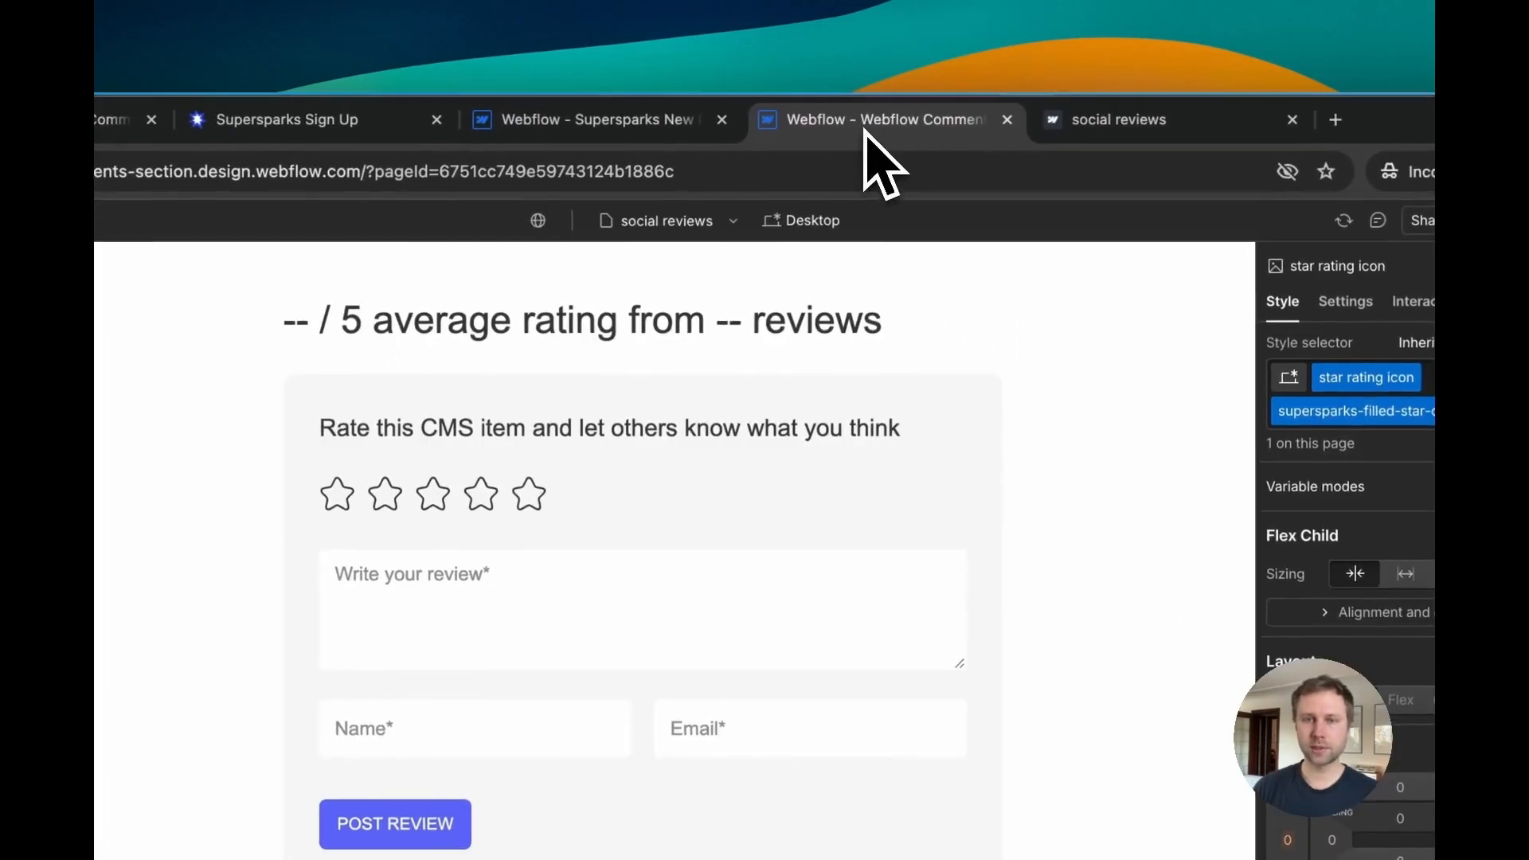
left_click(396, 823)
scroll(1254, 629, "down", 10)
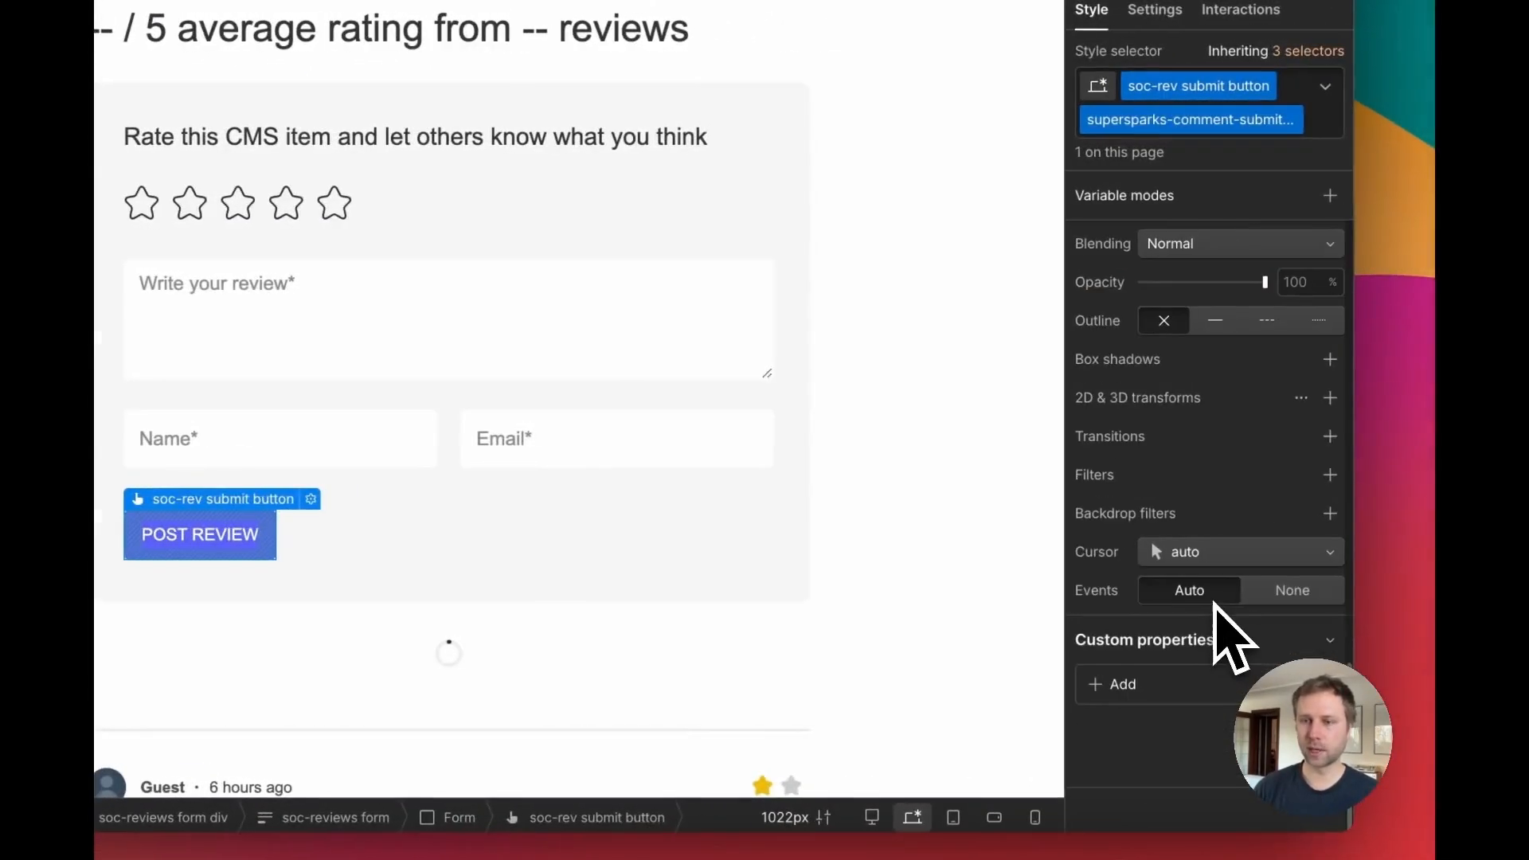
scroll(1227, 582, "up", 10)
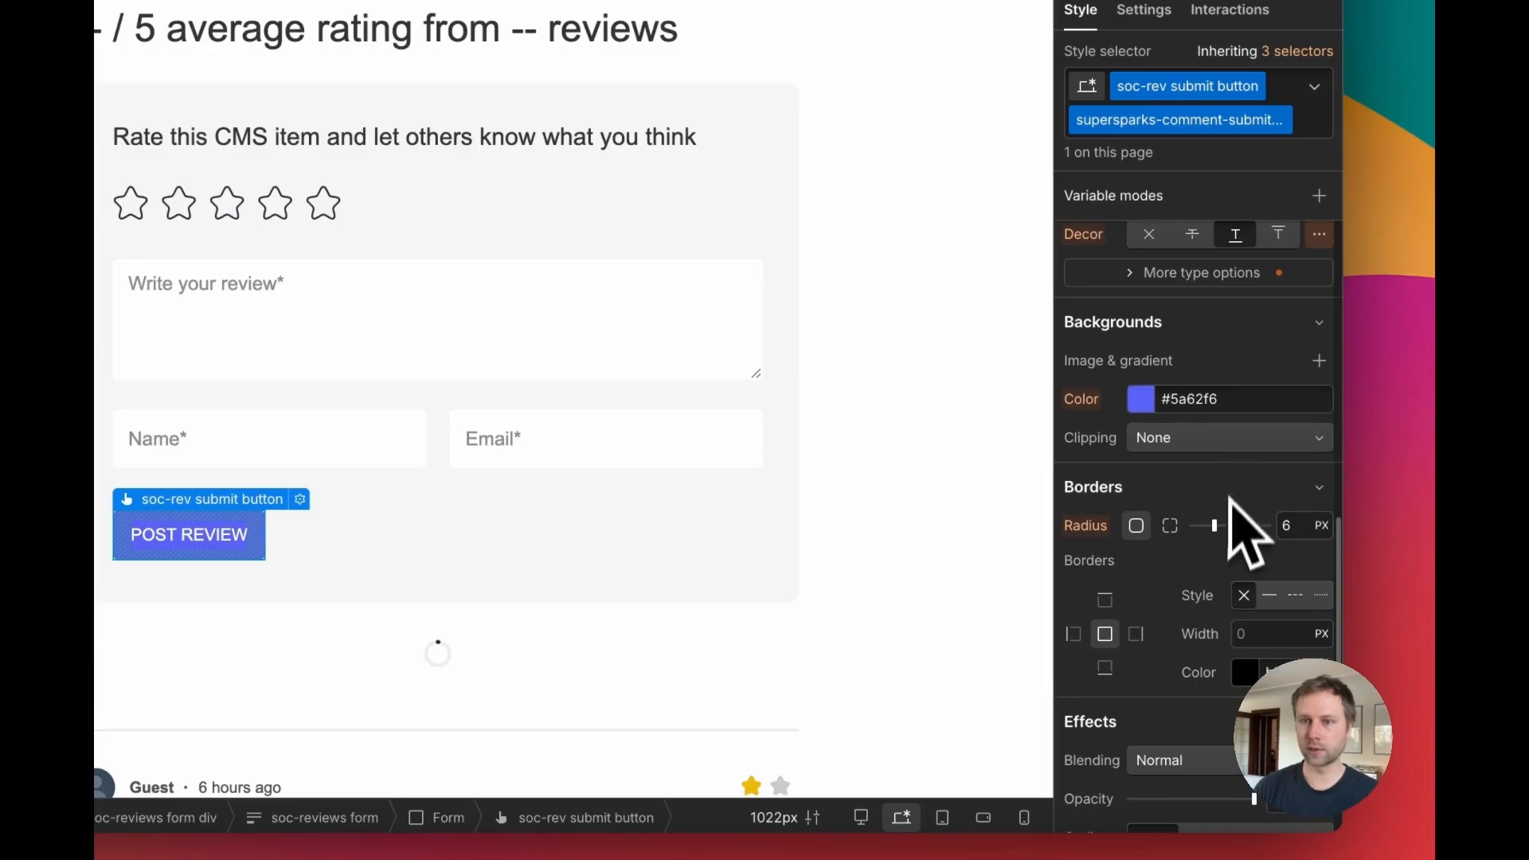
left_click_drag(1216, 526, 1197, 497)
left_click(1140, 398)
left_click(956, 421)
scroll(406, 486, "down", 5)
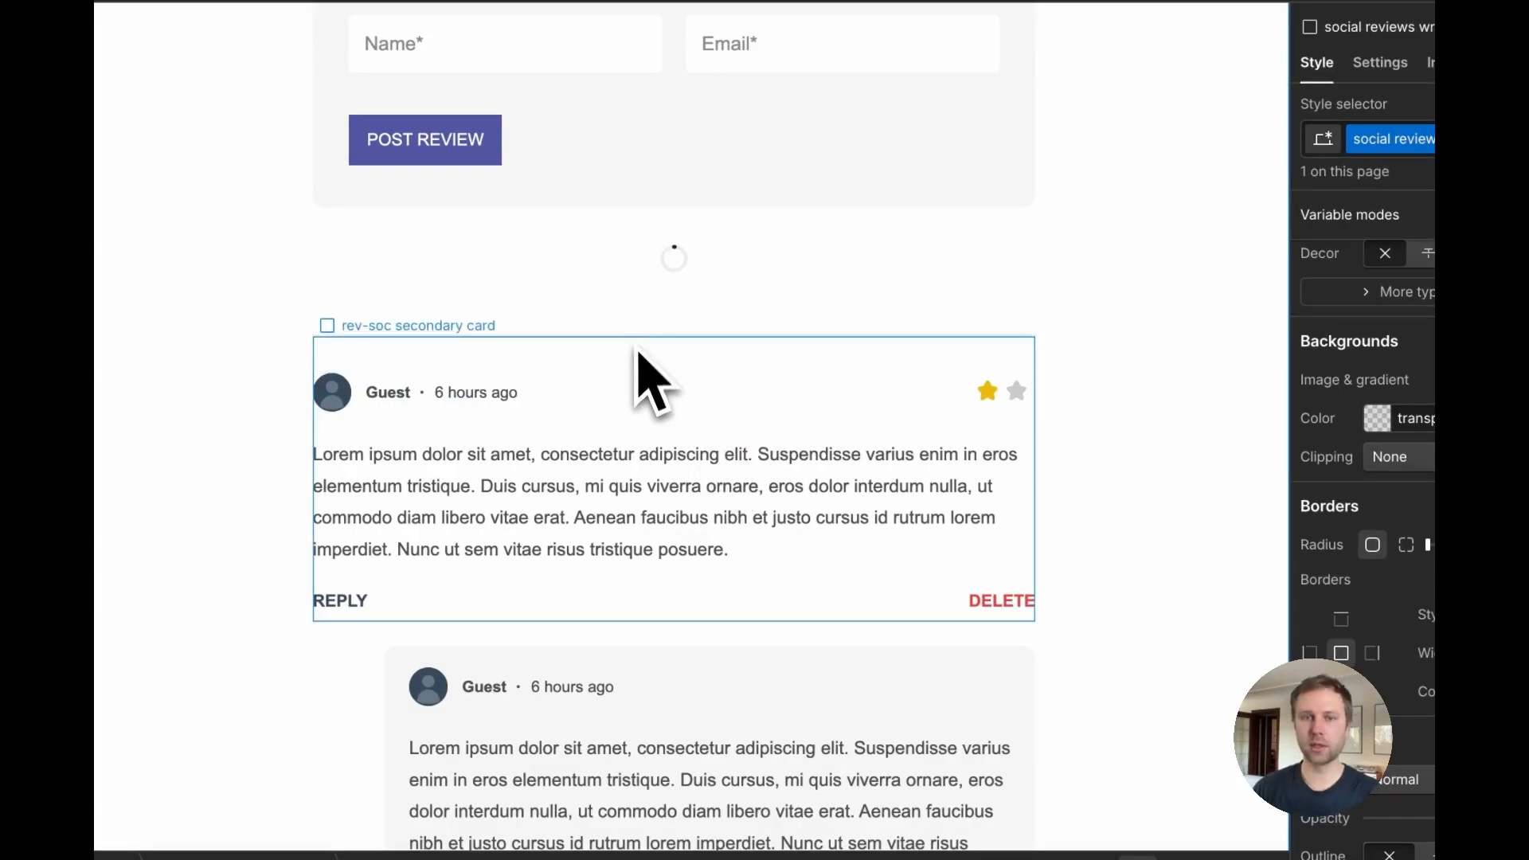
Step: Select the star rating icon and the review content text on the canvas to inspect their classes
left_click(988, 402)
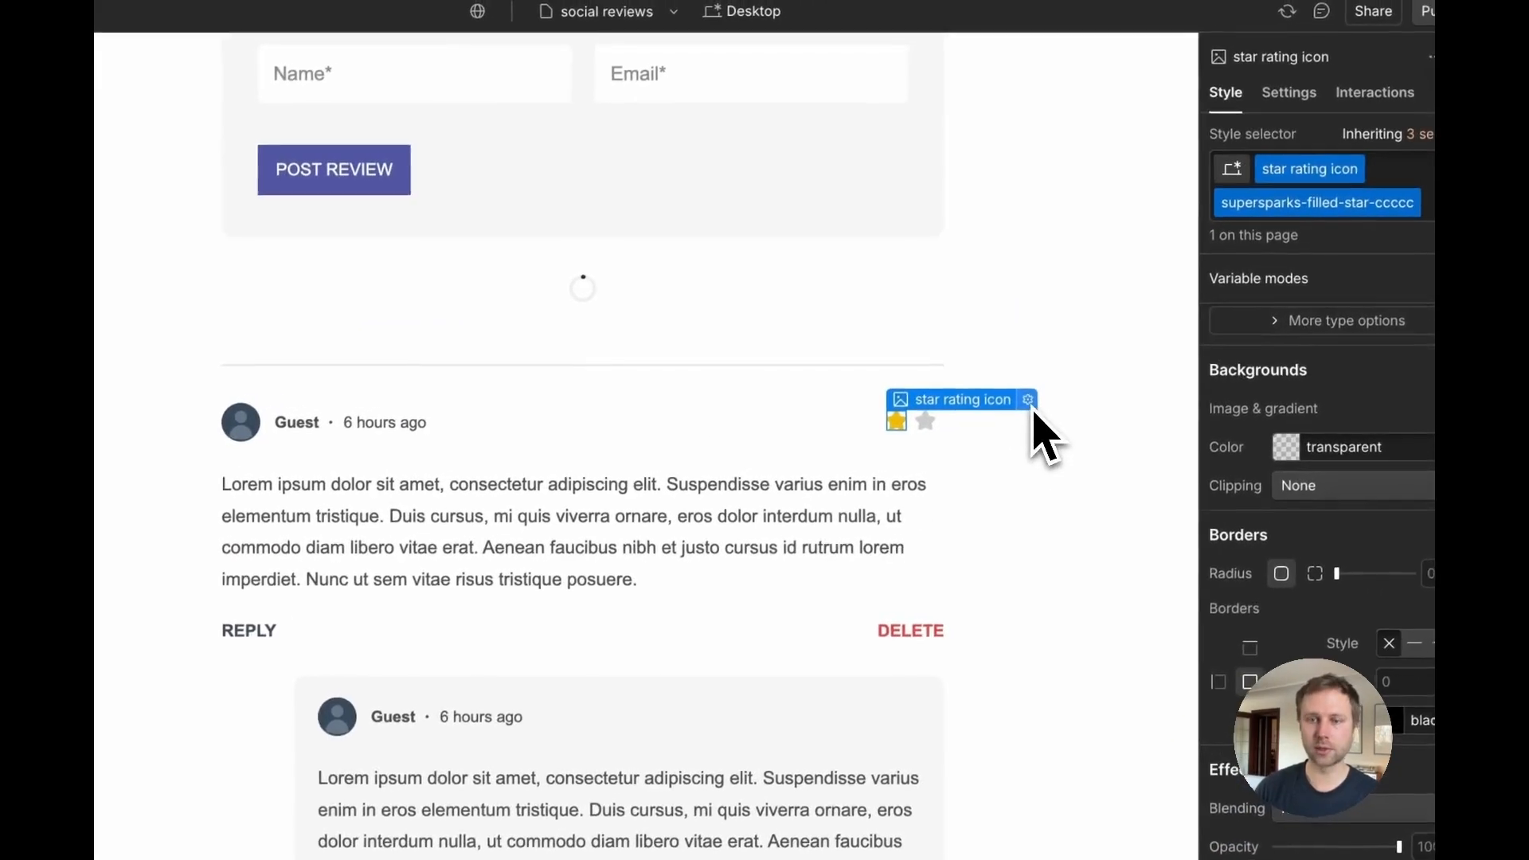
left_click(1120, 370)
left_click(687, 486)
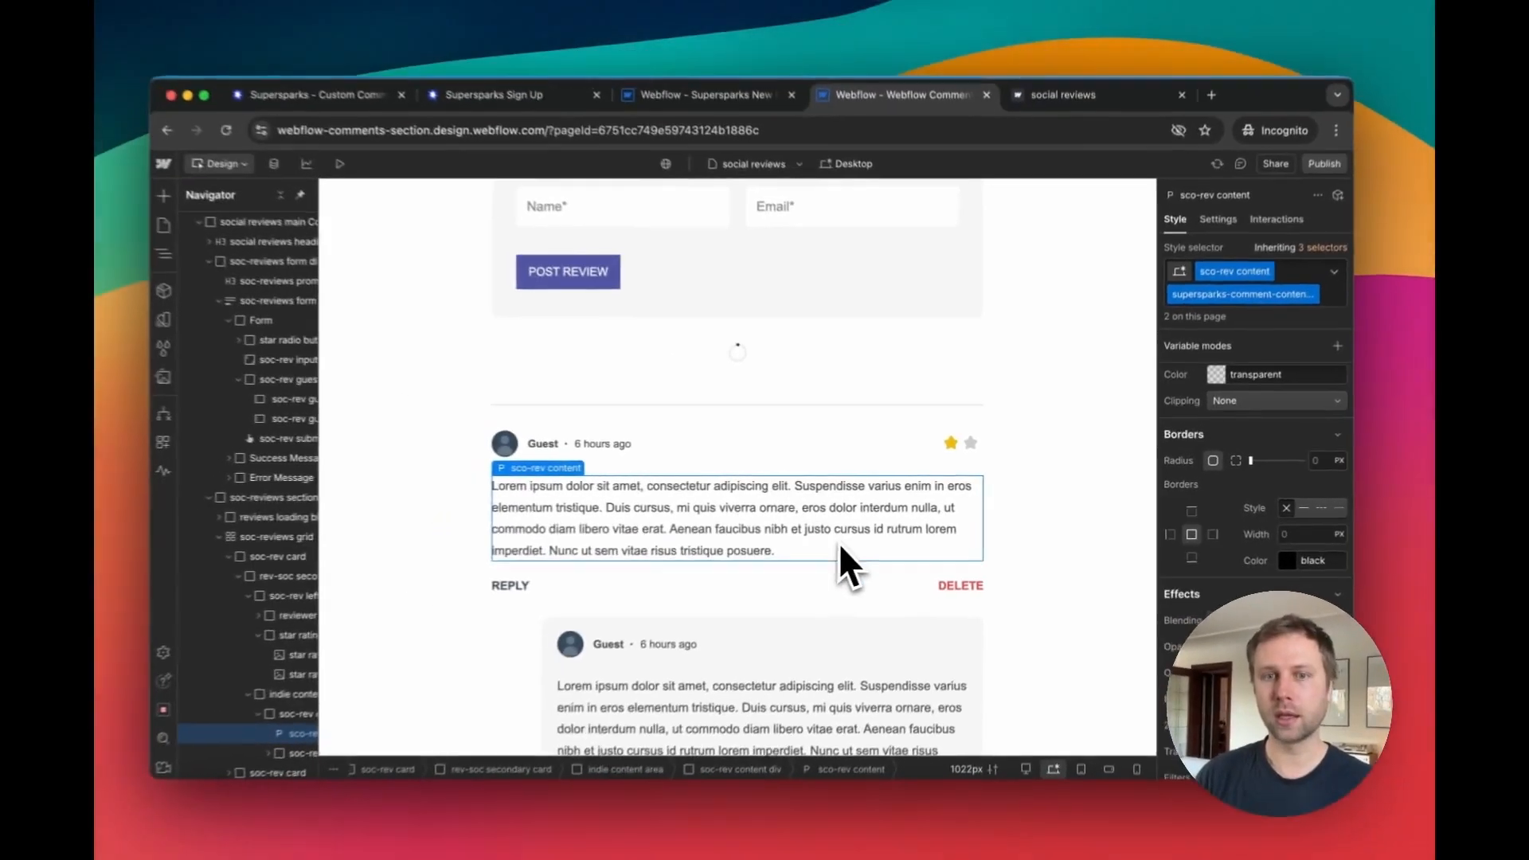
Step: Scroll through the published social reviews page to examine the reviews and their nested replies
scroll(835, 562, "down", 1)
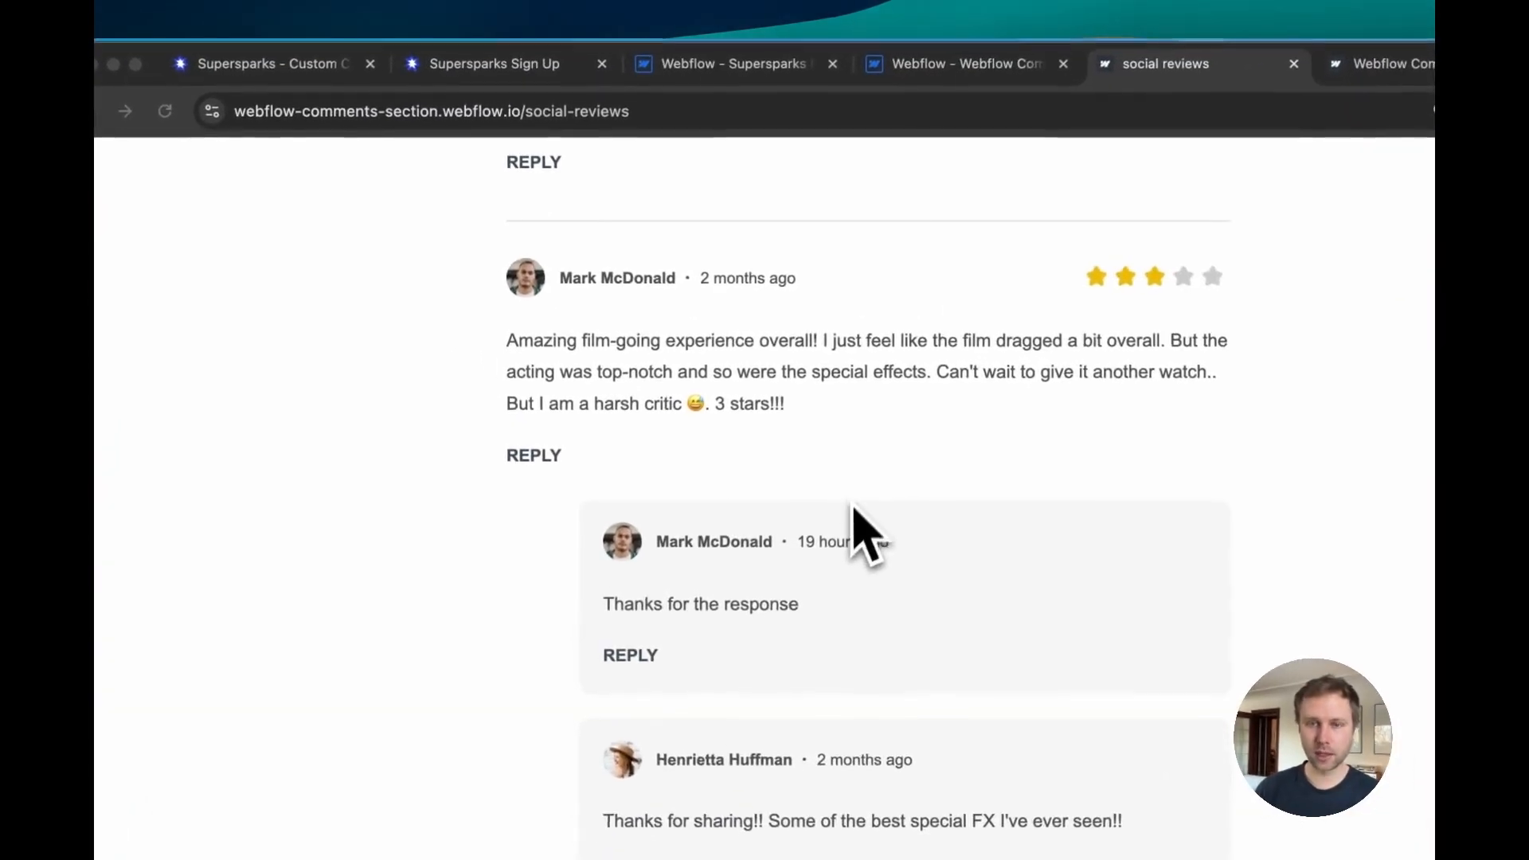
scroll(749, 458, "down", 7)
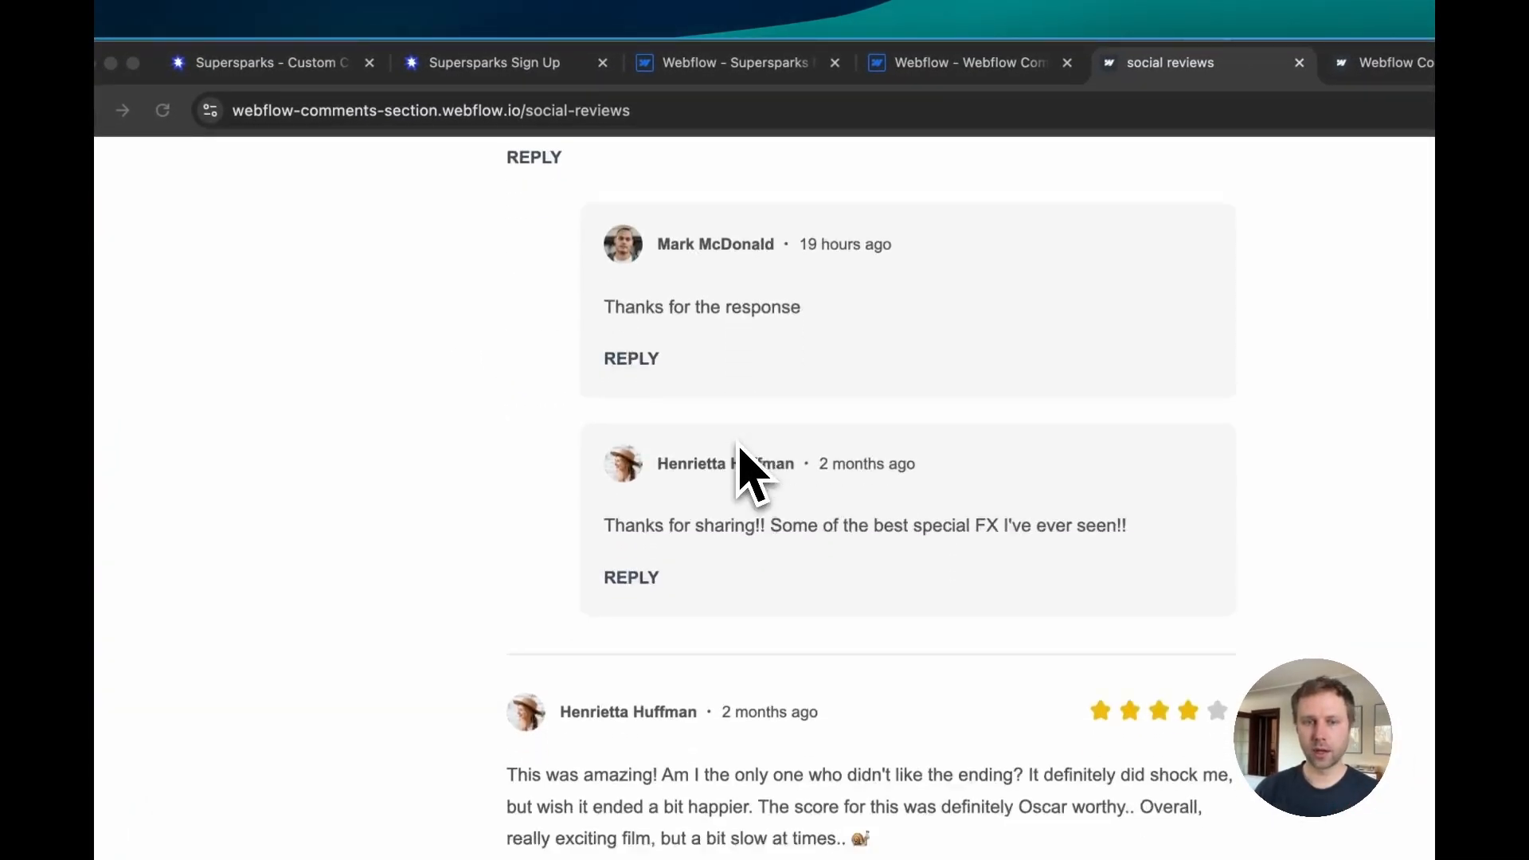
scroll(748, 458, "up", 7)
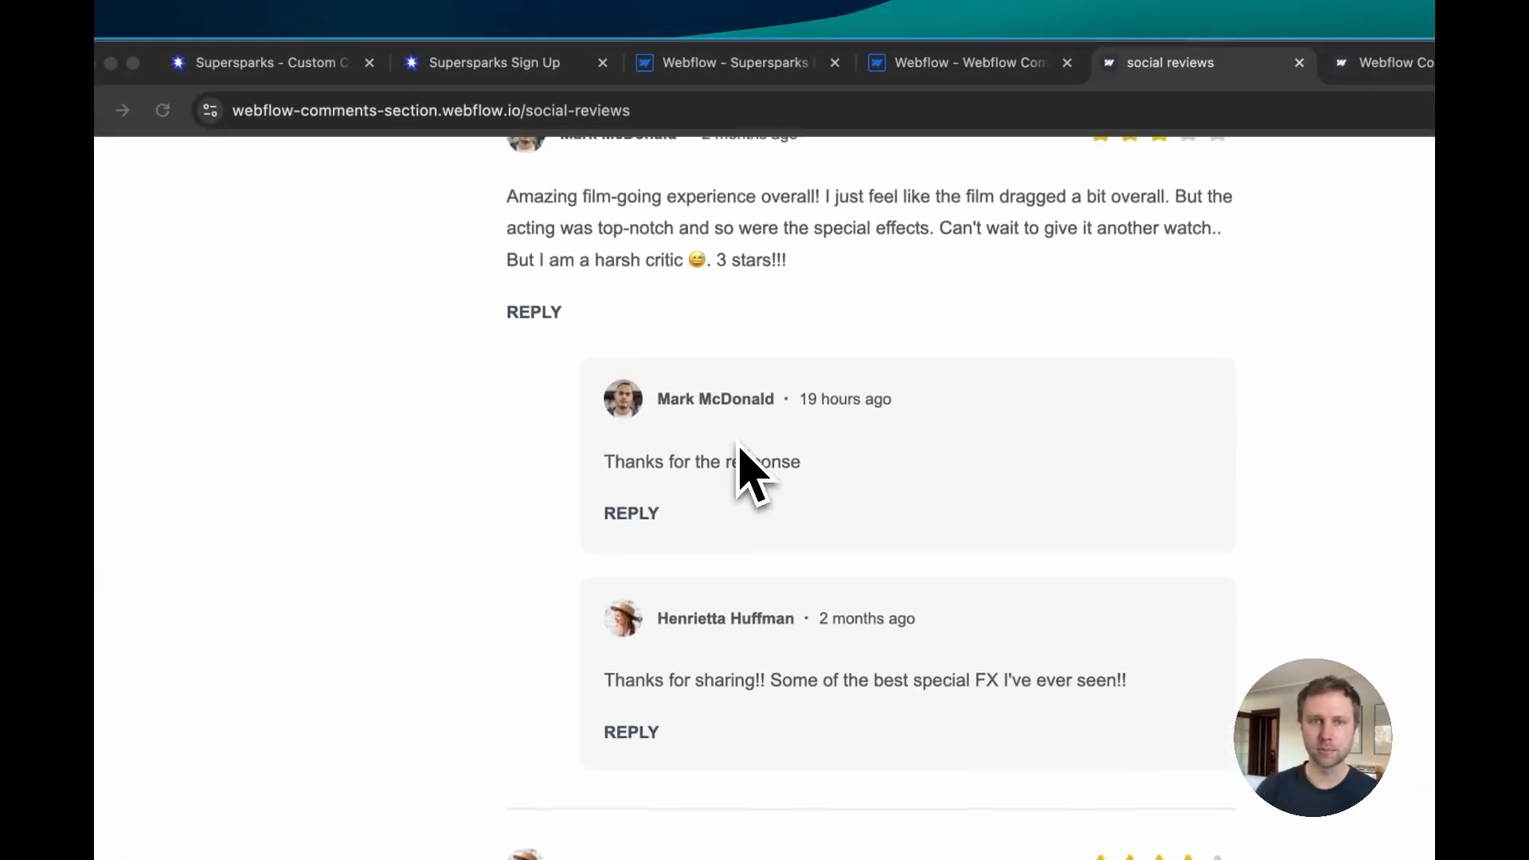
scroll(731, 412, "up", 1)
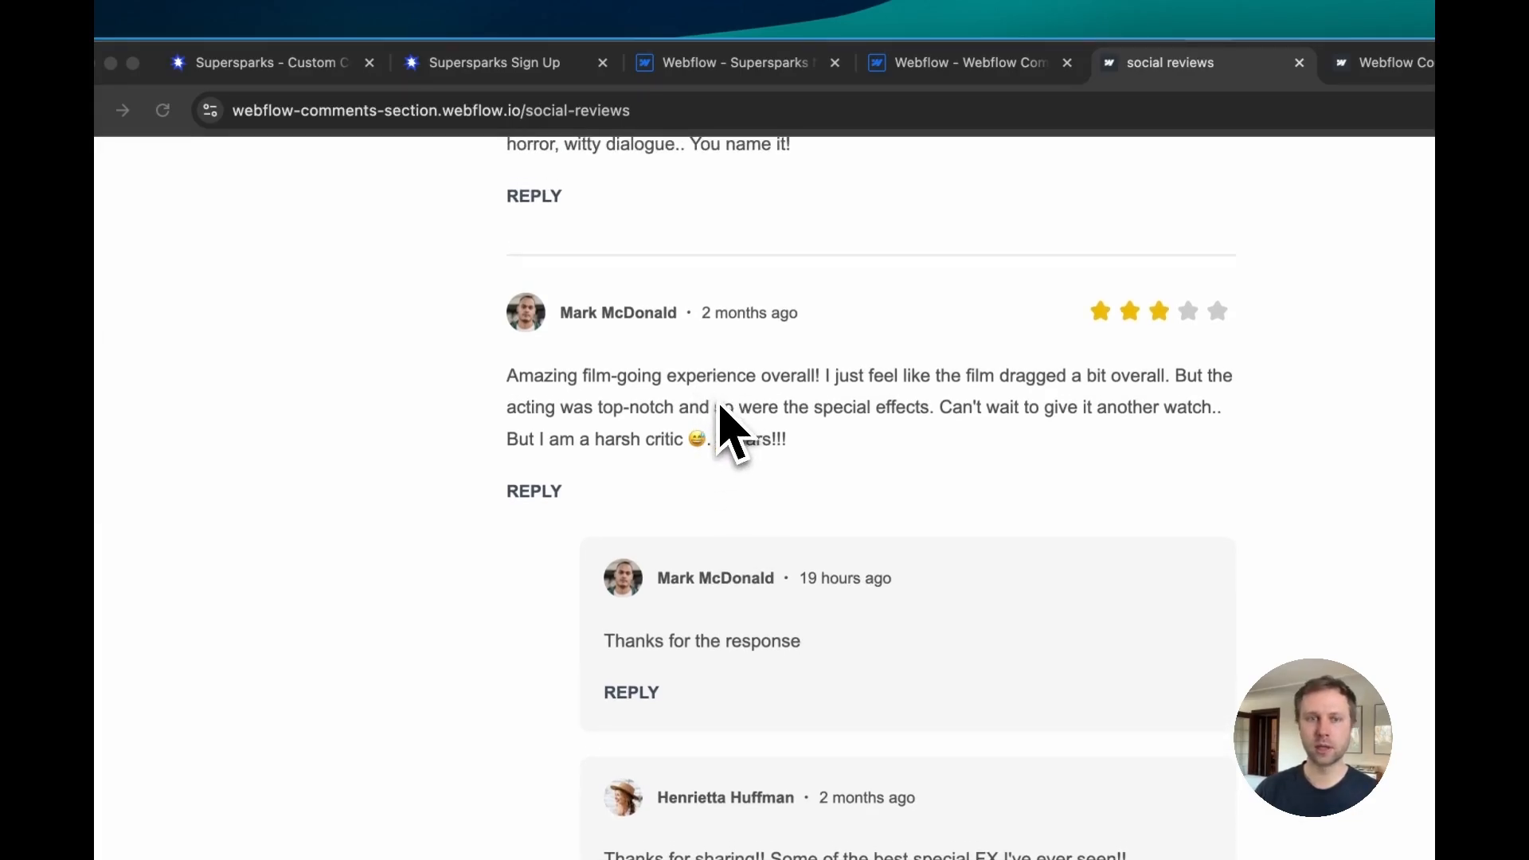
scroll(717, 470, "down", 4)
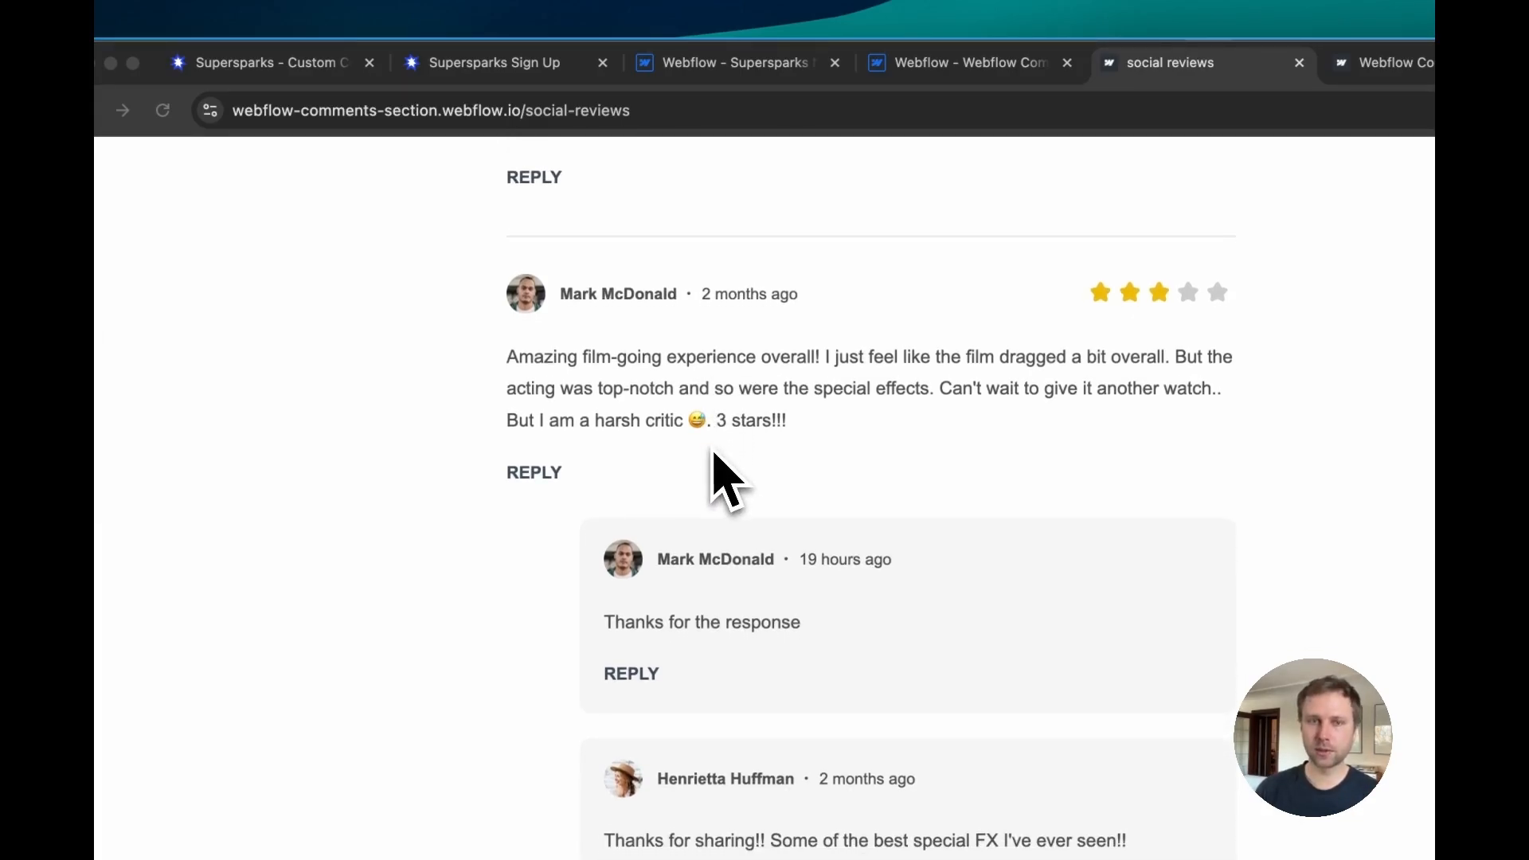
scroll(707, 386, "up", 2)
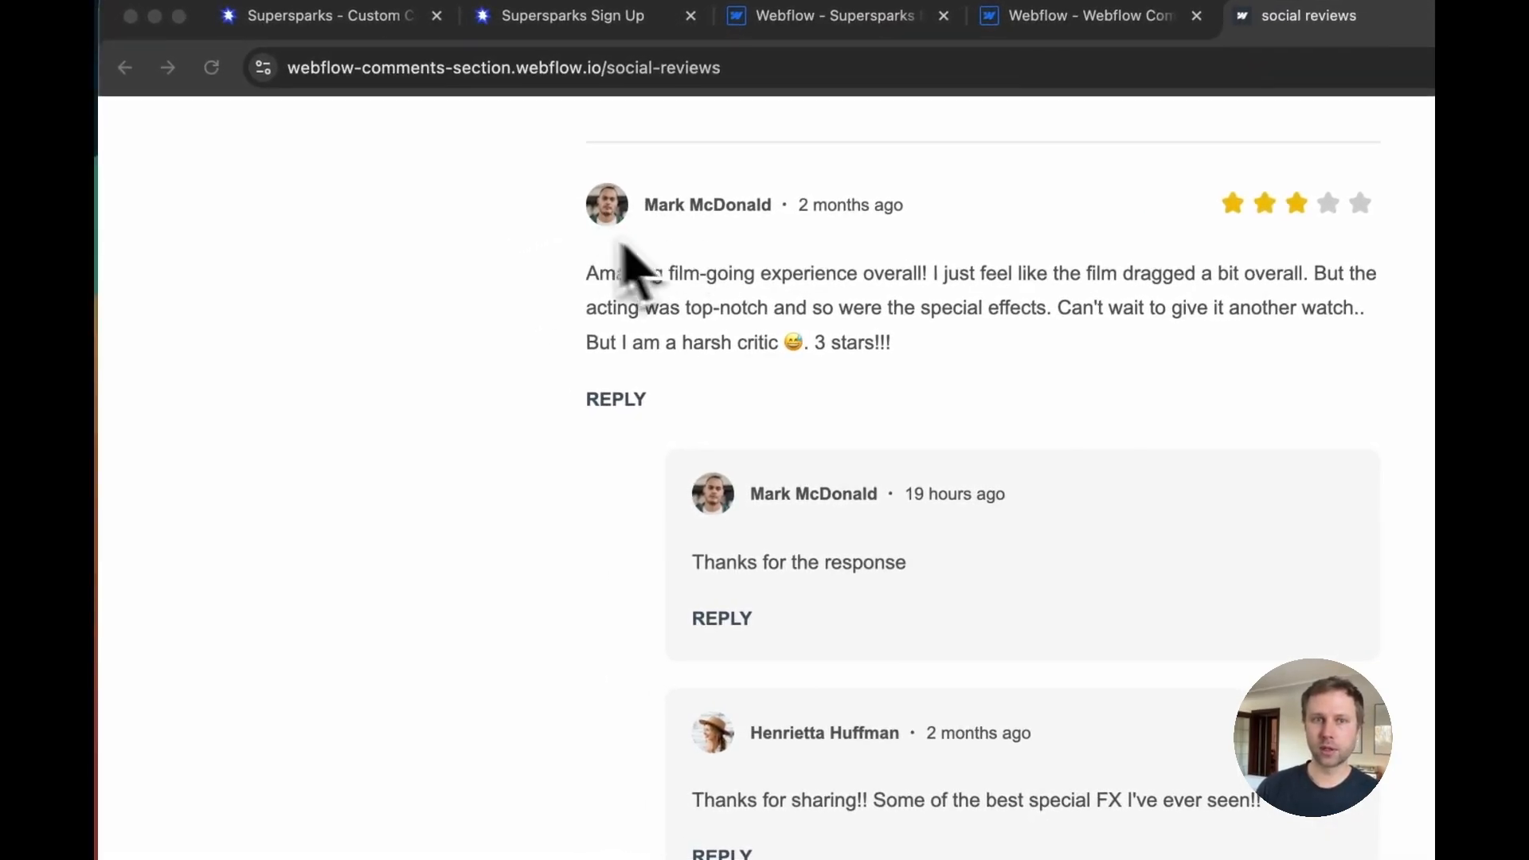
scroll(653, 263, "up", 1)
scroll(707, 301, "down", 10)
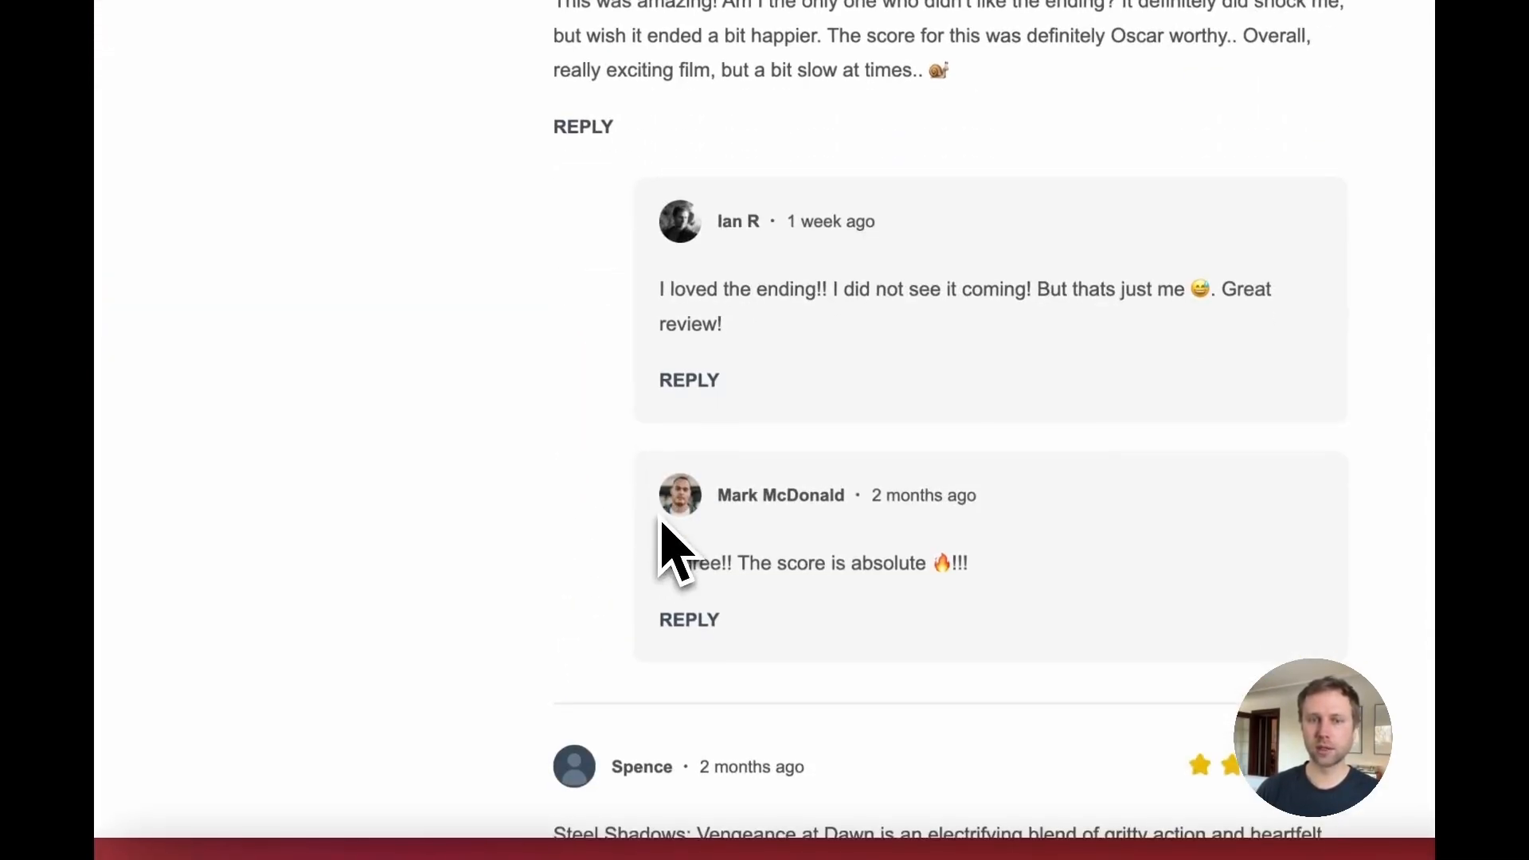
scroll(661, 522, "up", 15)
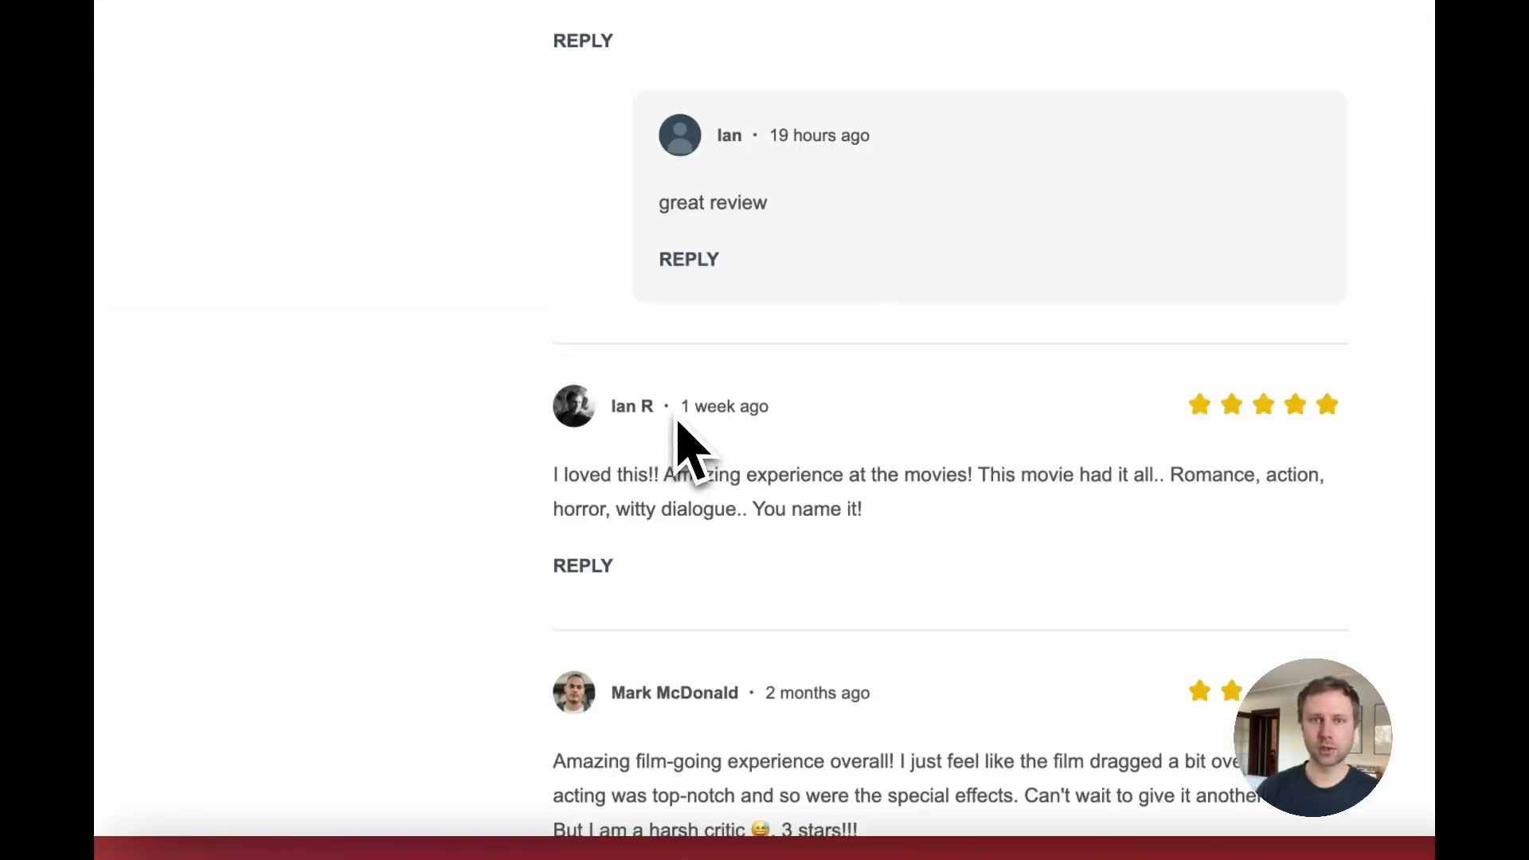
scroll(667, 412, "up", 3)
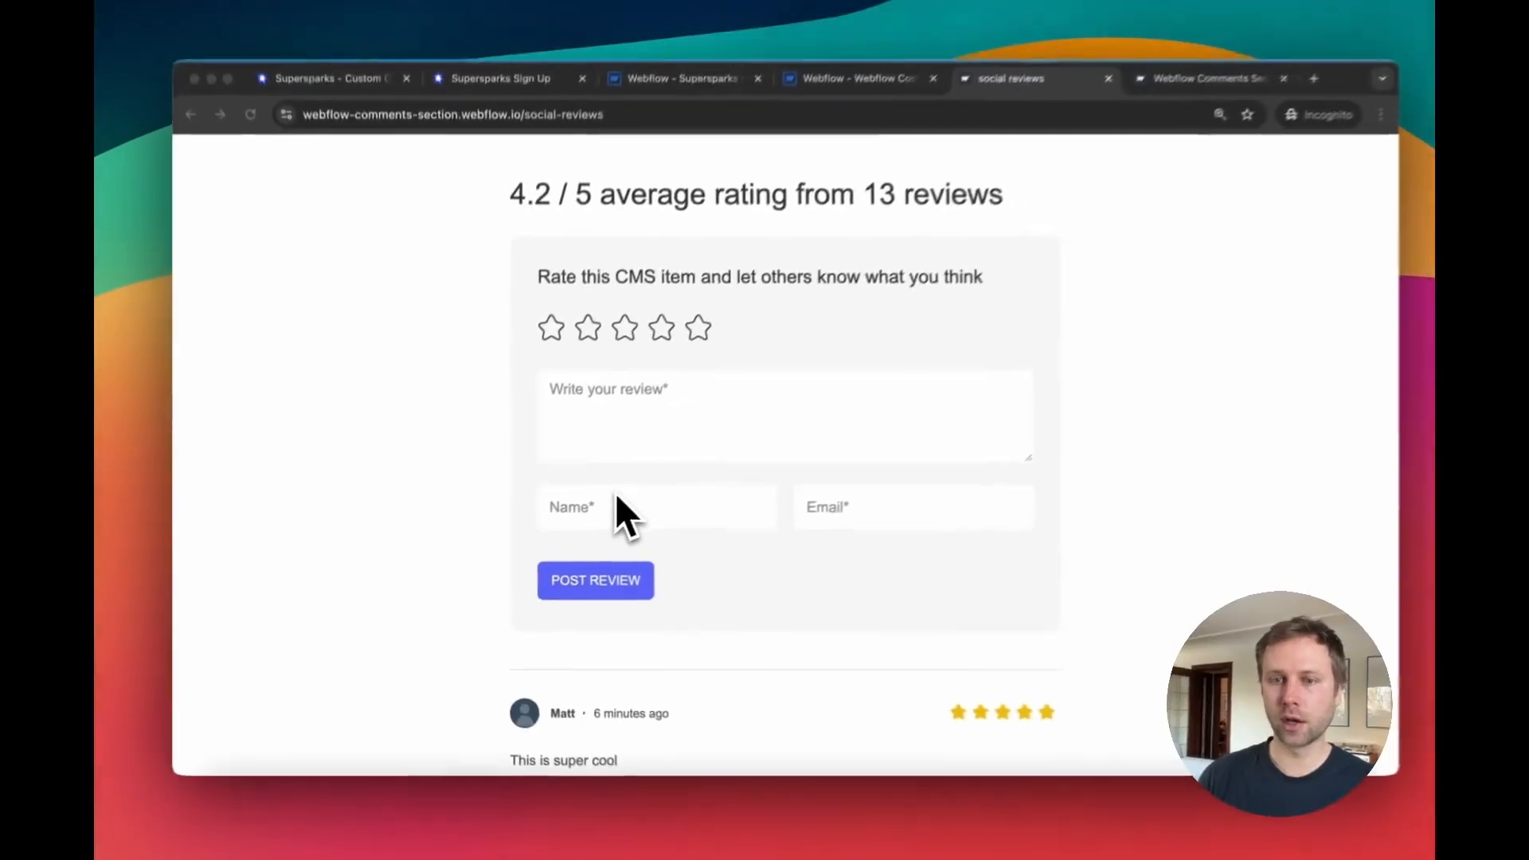
Step: Examine the guest review form fields and the newest review on the live page
left_click(599, 517)
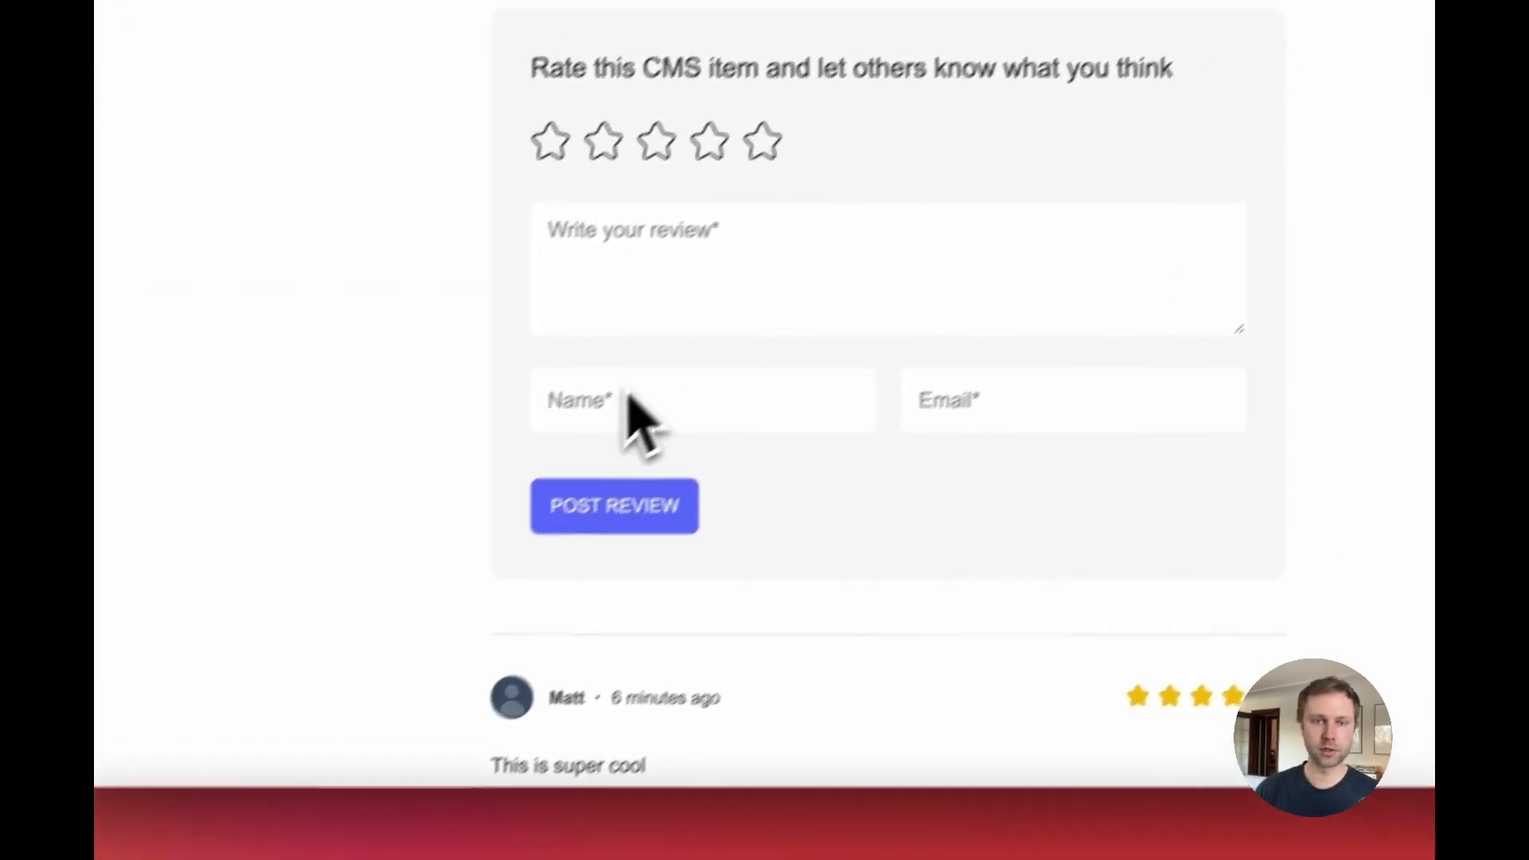
left_click(618, 399)
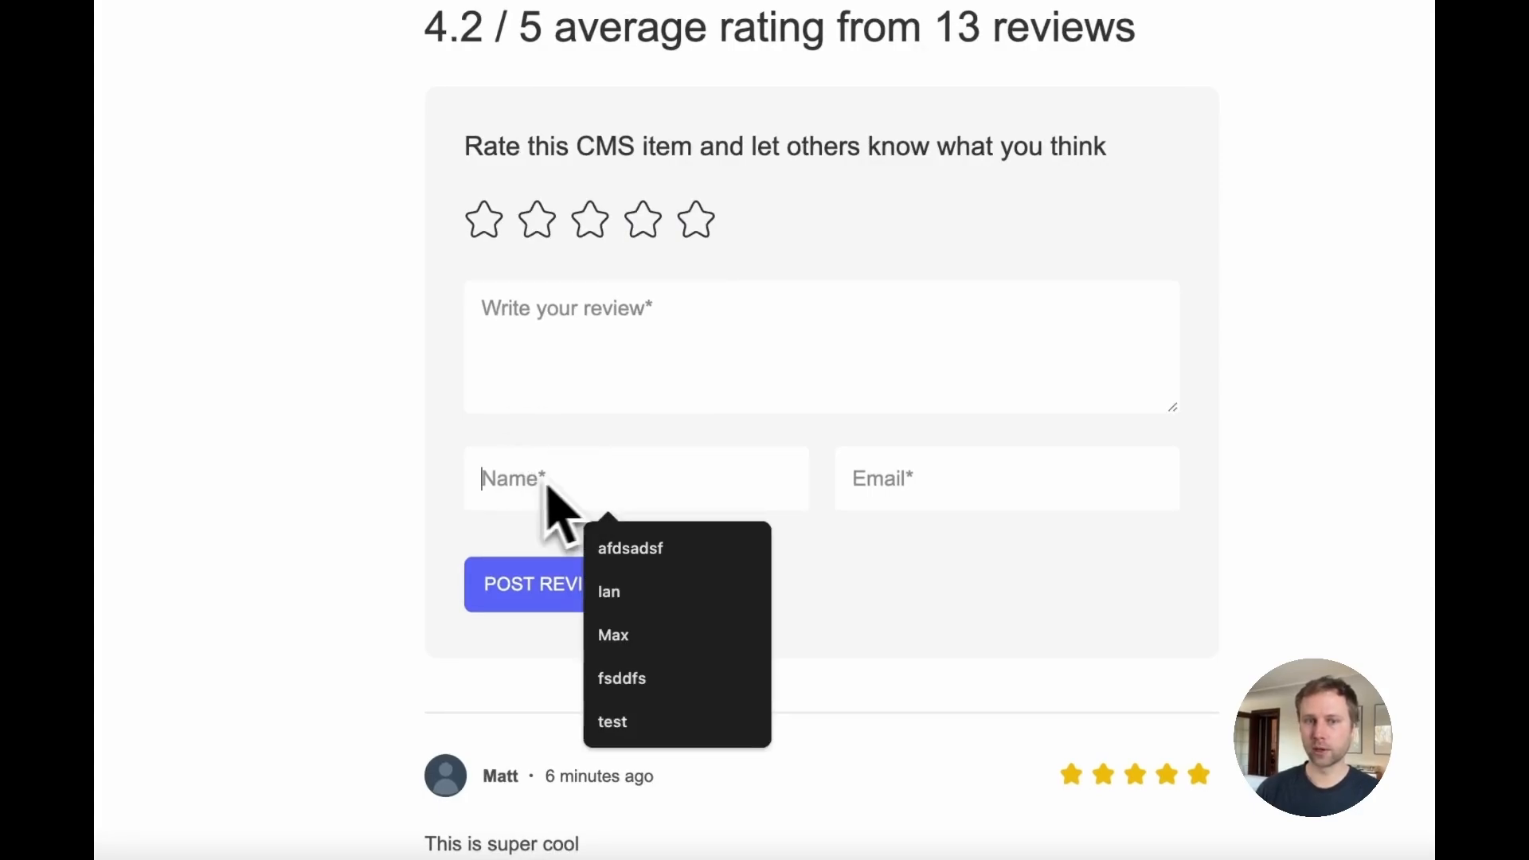
left_click(549, 444)
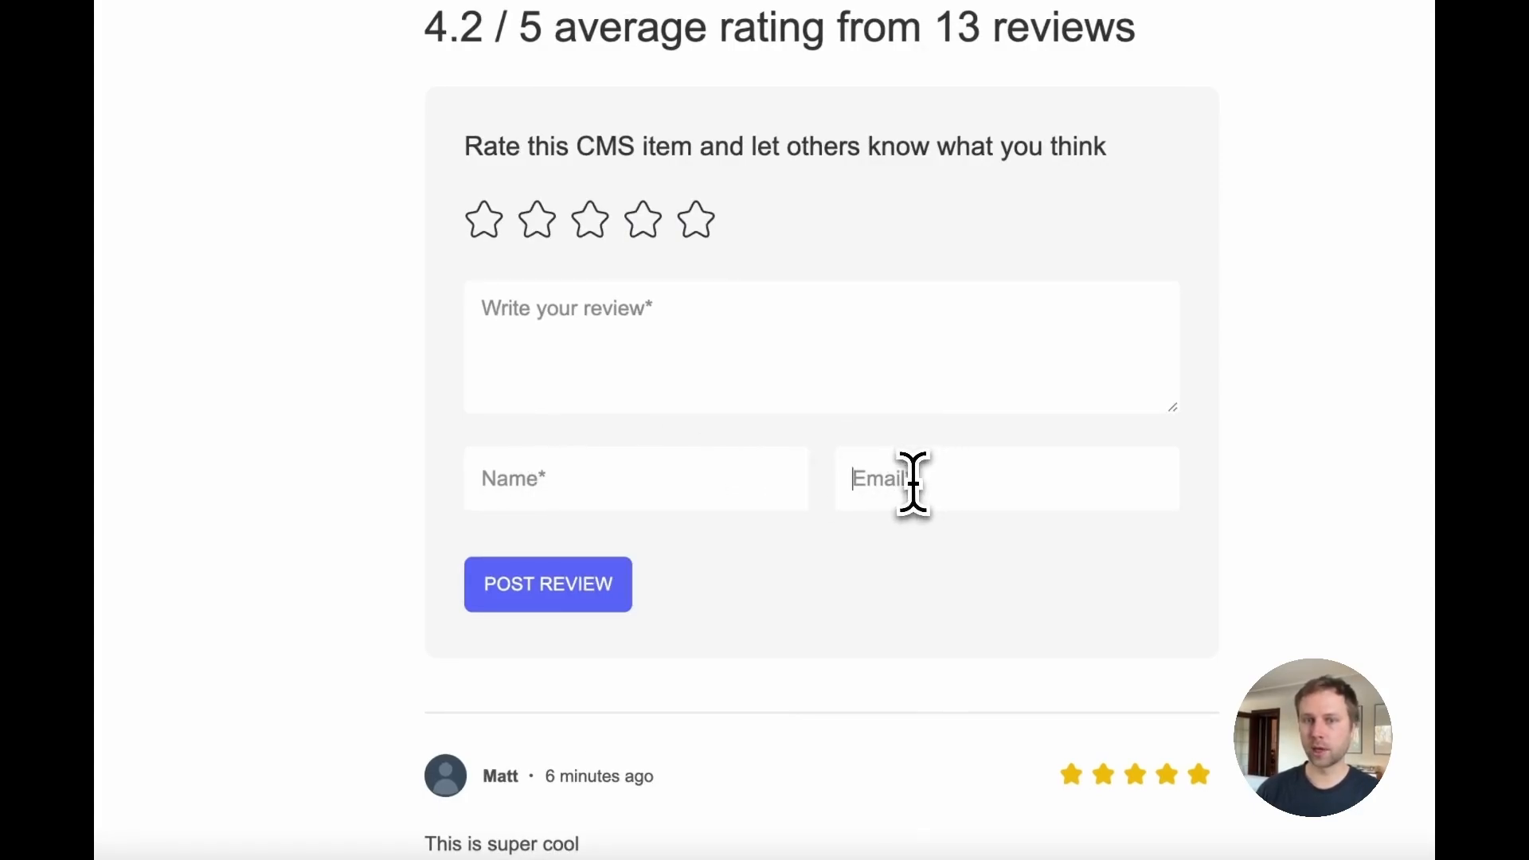
scroll(587, 666, "down", 3)
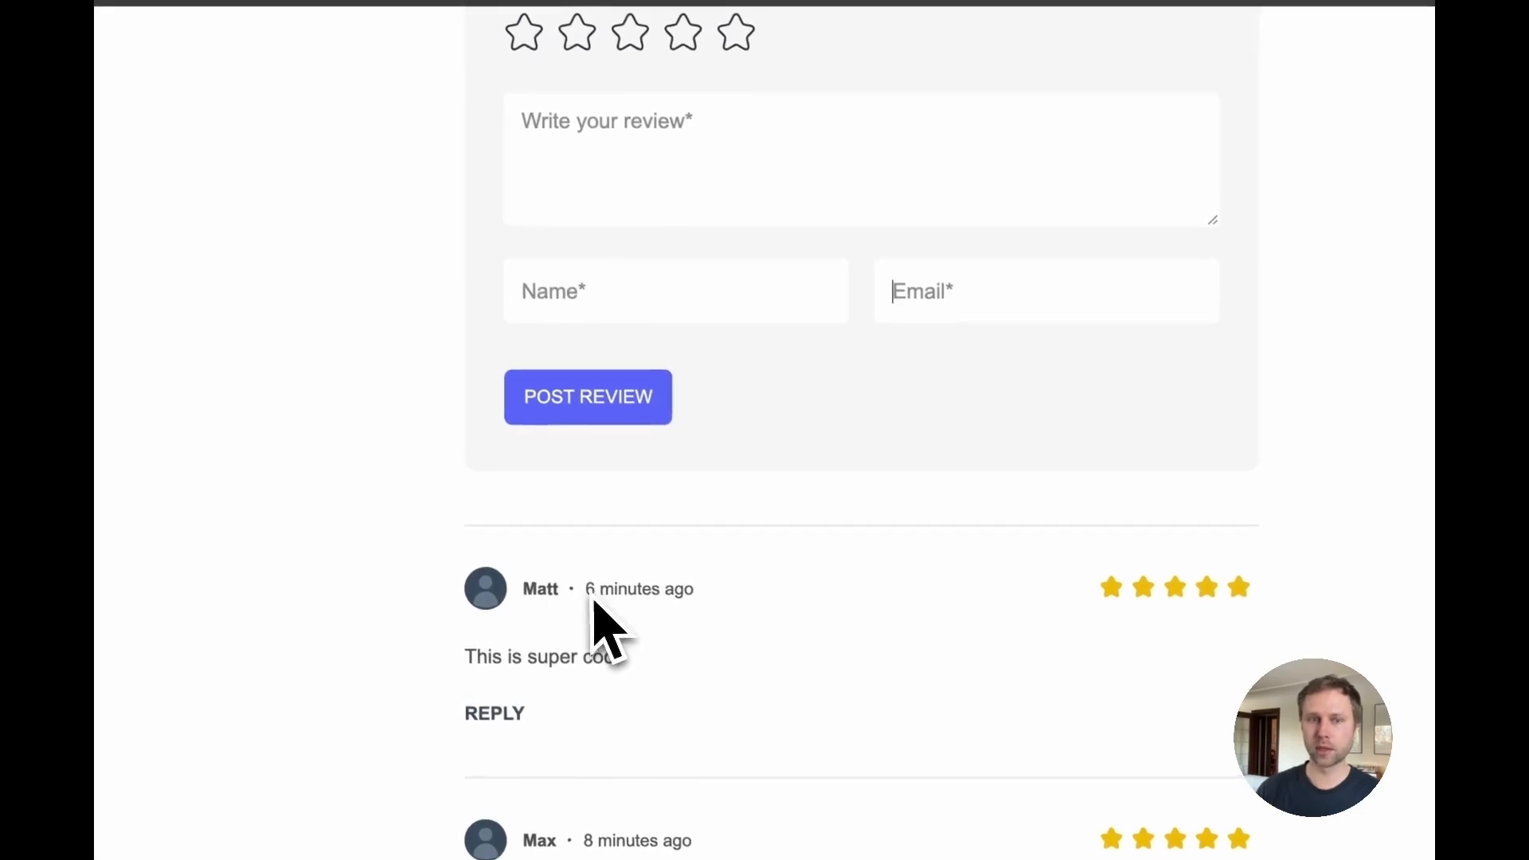
triple_click(545, 649)
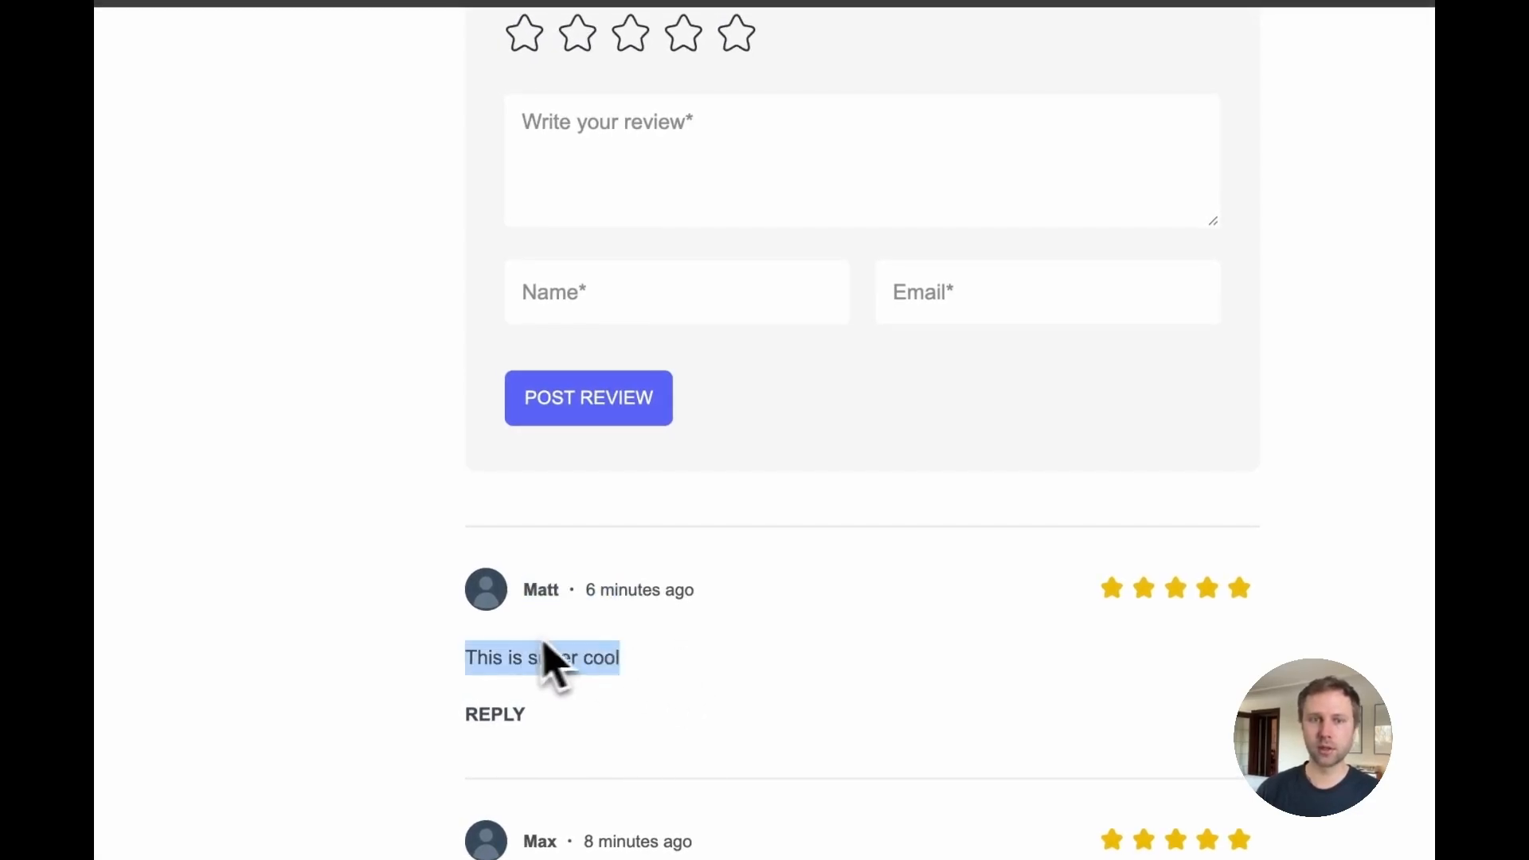
double_click(528, 593)
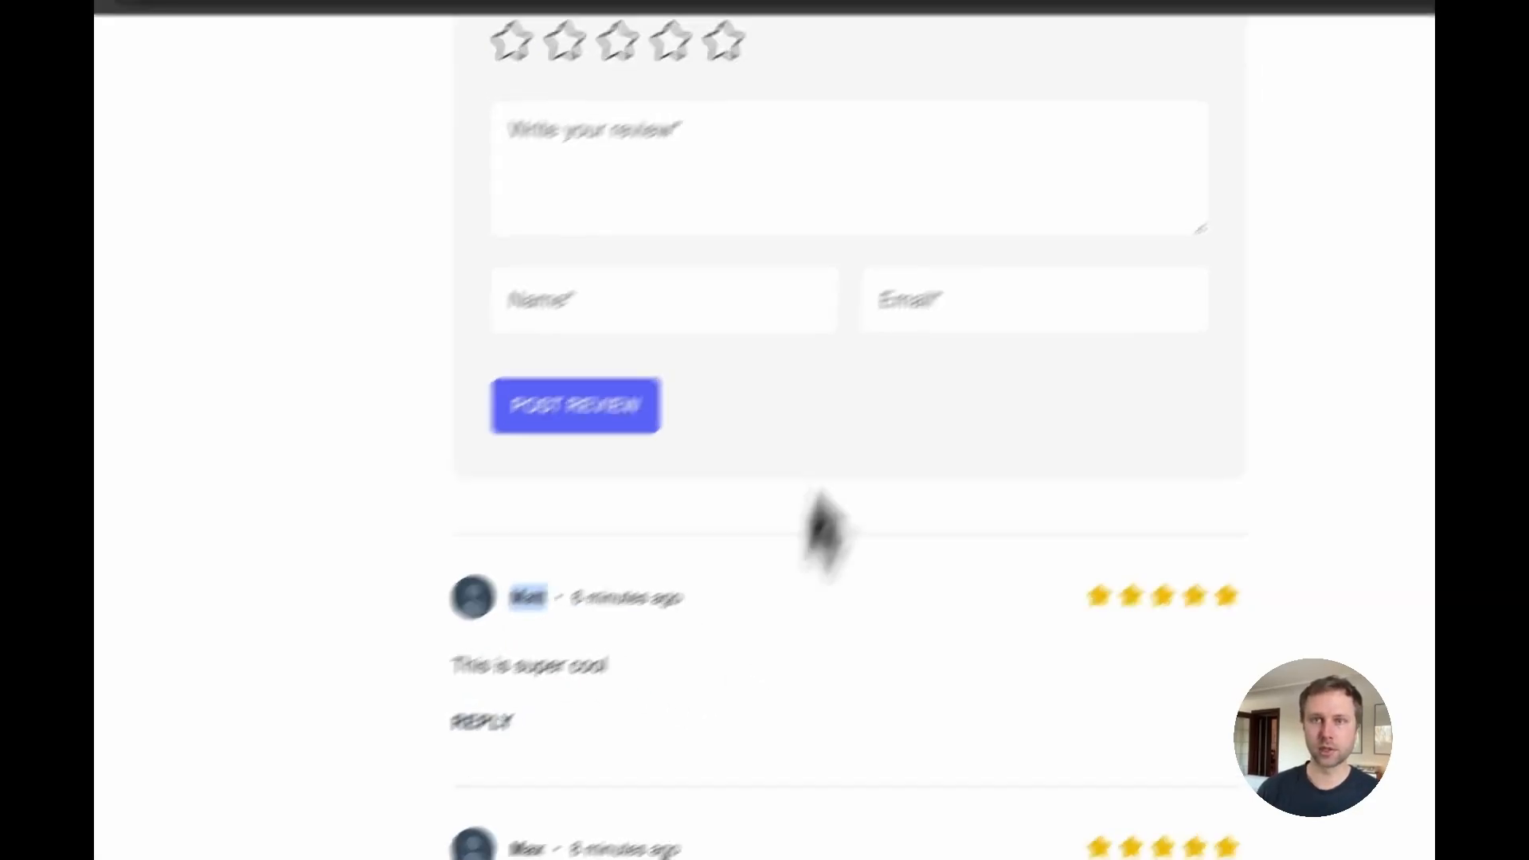
Step: Sign in on the member login page, then return to the social reviews tab and reload it
left_click(1093, 100)
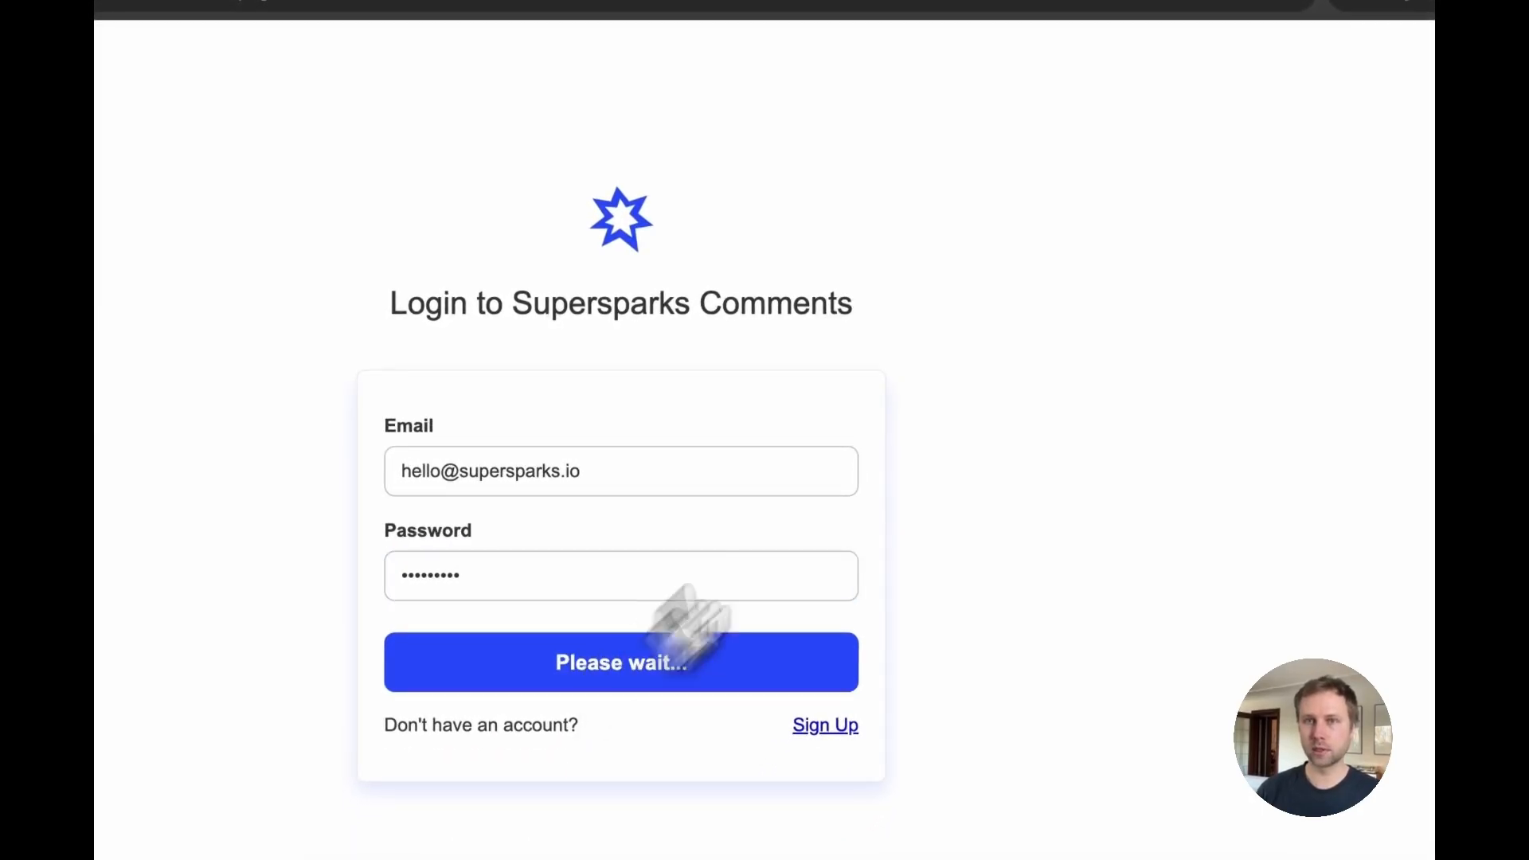
left_click(932, 127)
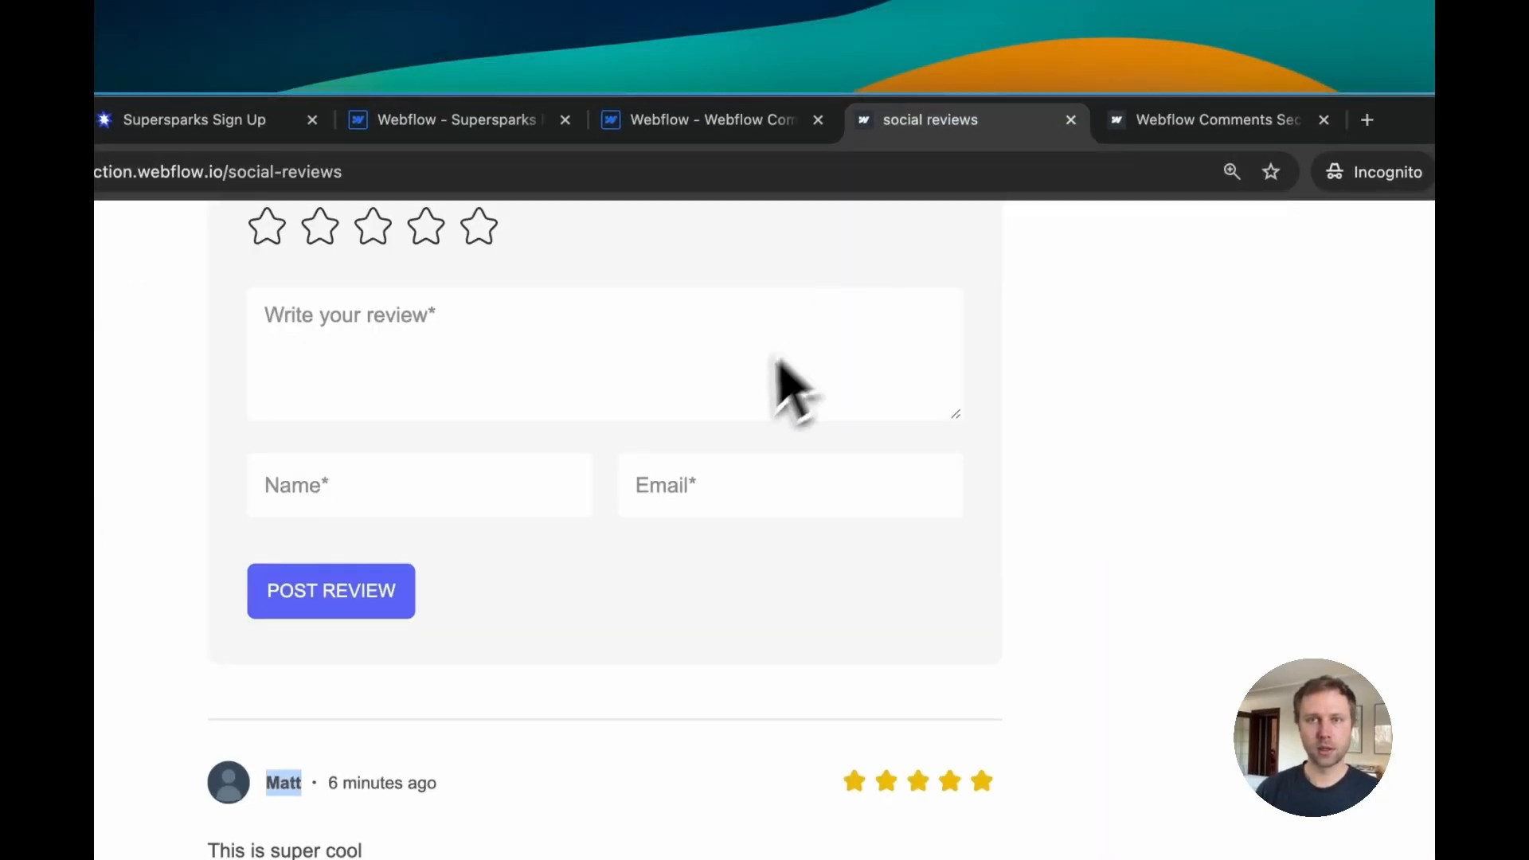
scroll(779, 363, "up", 3)
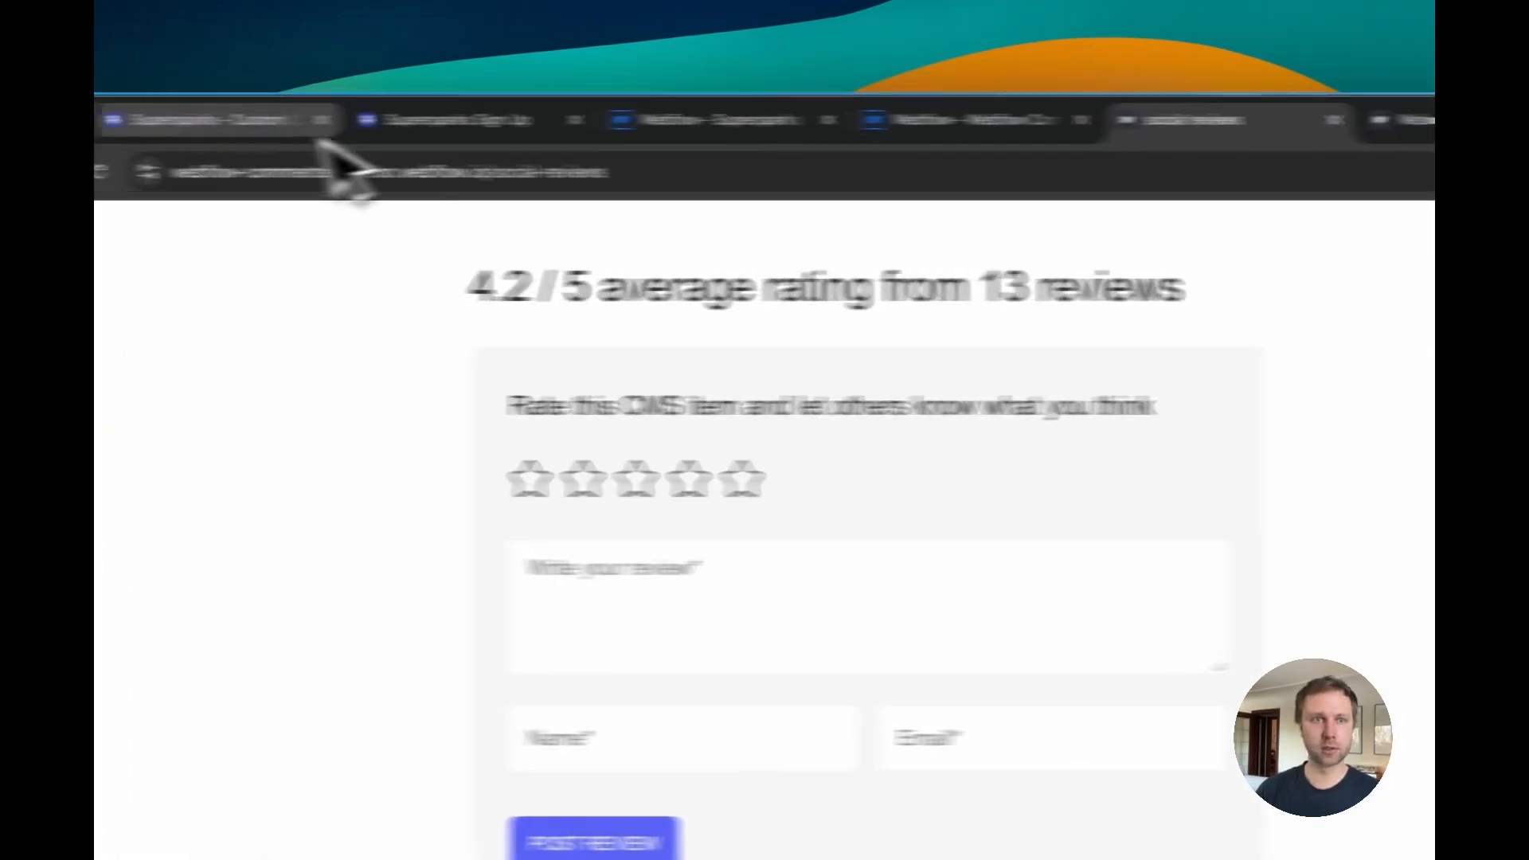
left_click(287, 178)
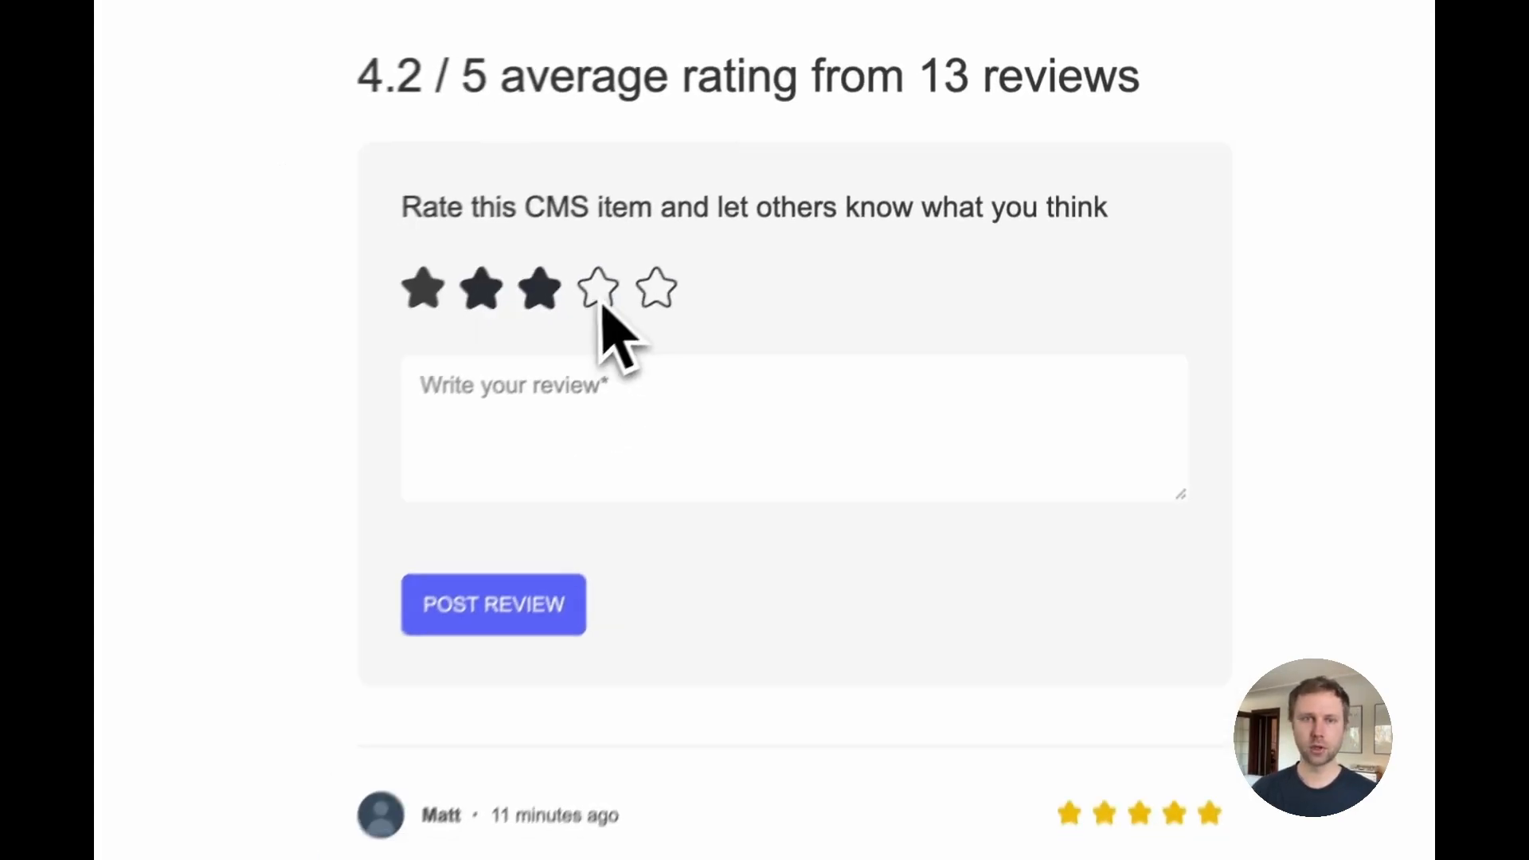
Step: Rate four stars, write "I thought this was great" and post the review as the signed-in member
left_click(599, 293)
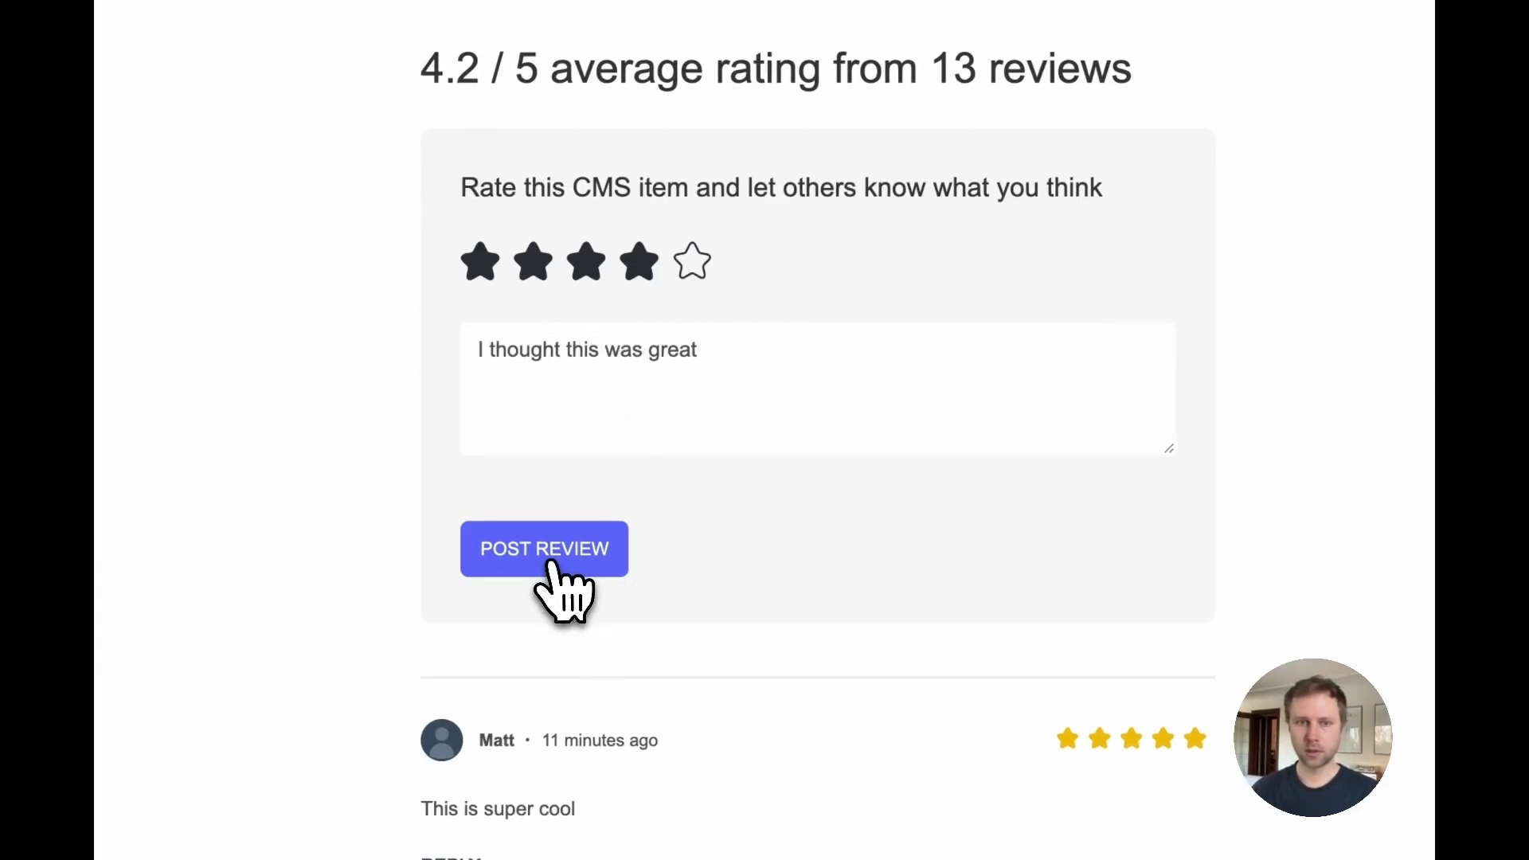
left_click(582, 567)
scroll(876, 629, "down", 2)
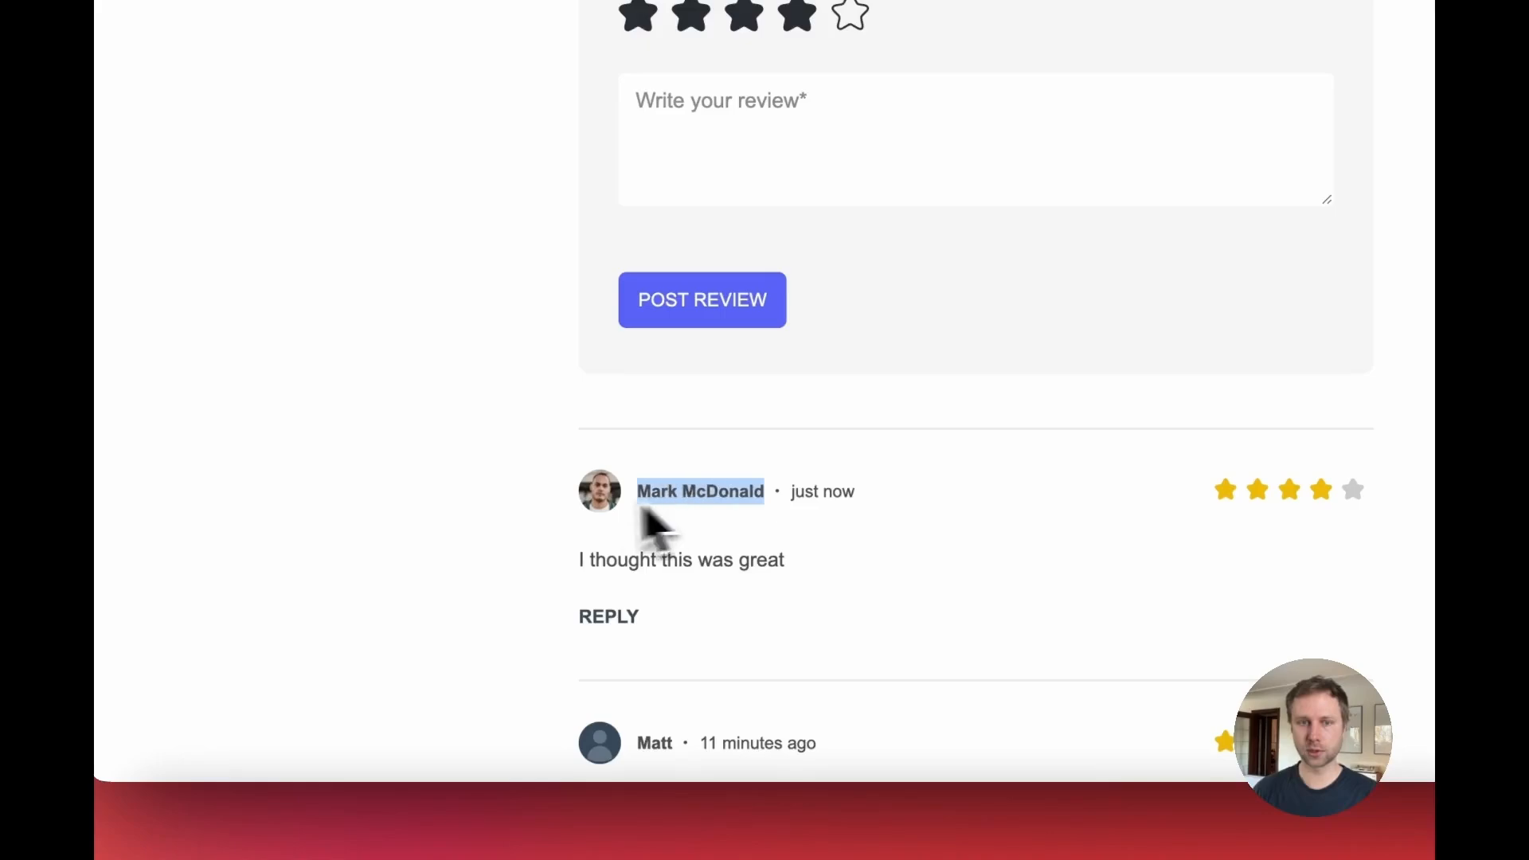
scroll(661, 518, "down", 3)
left_click(734, 510)
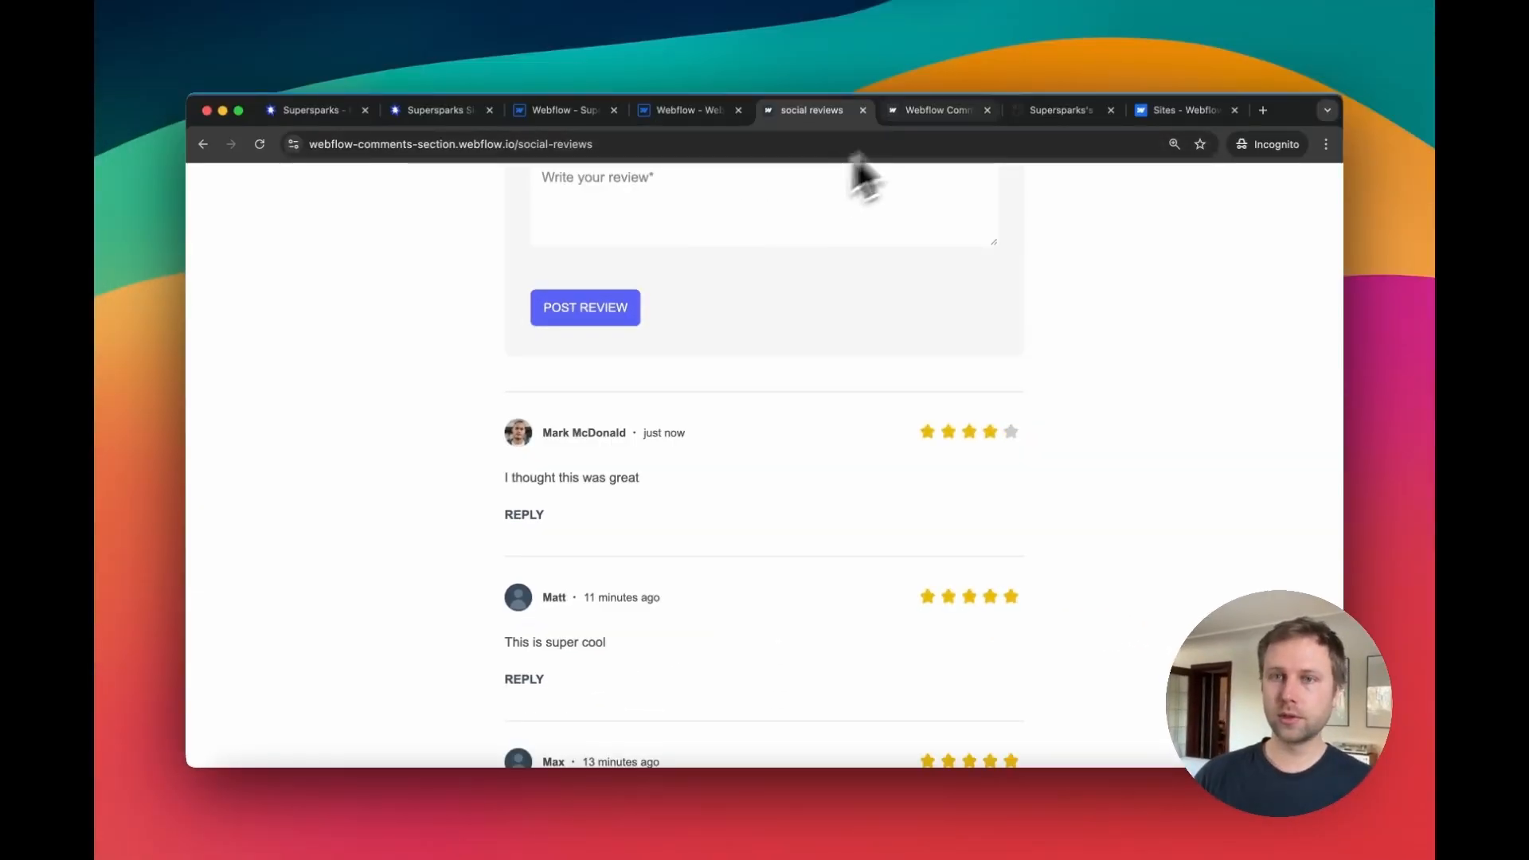
Step: Open the Lucien Stripe Knit Volley Short product page in another tab and scroll to its reviews section
left_click(1040, 107)
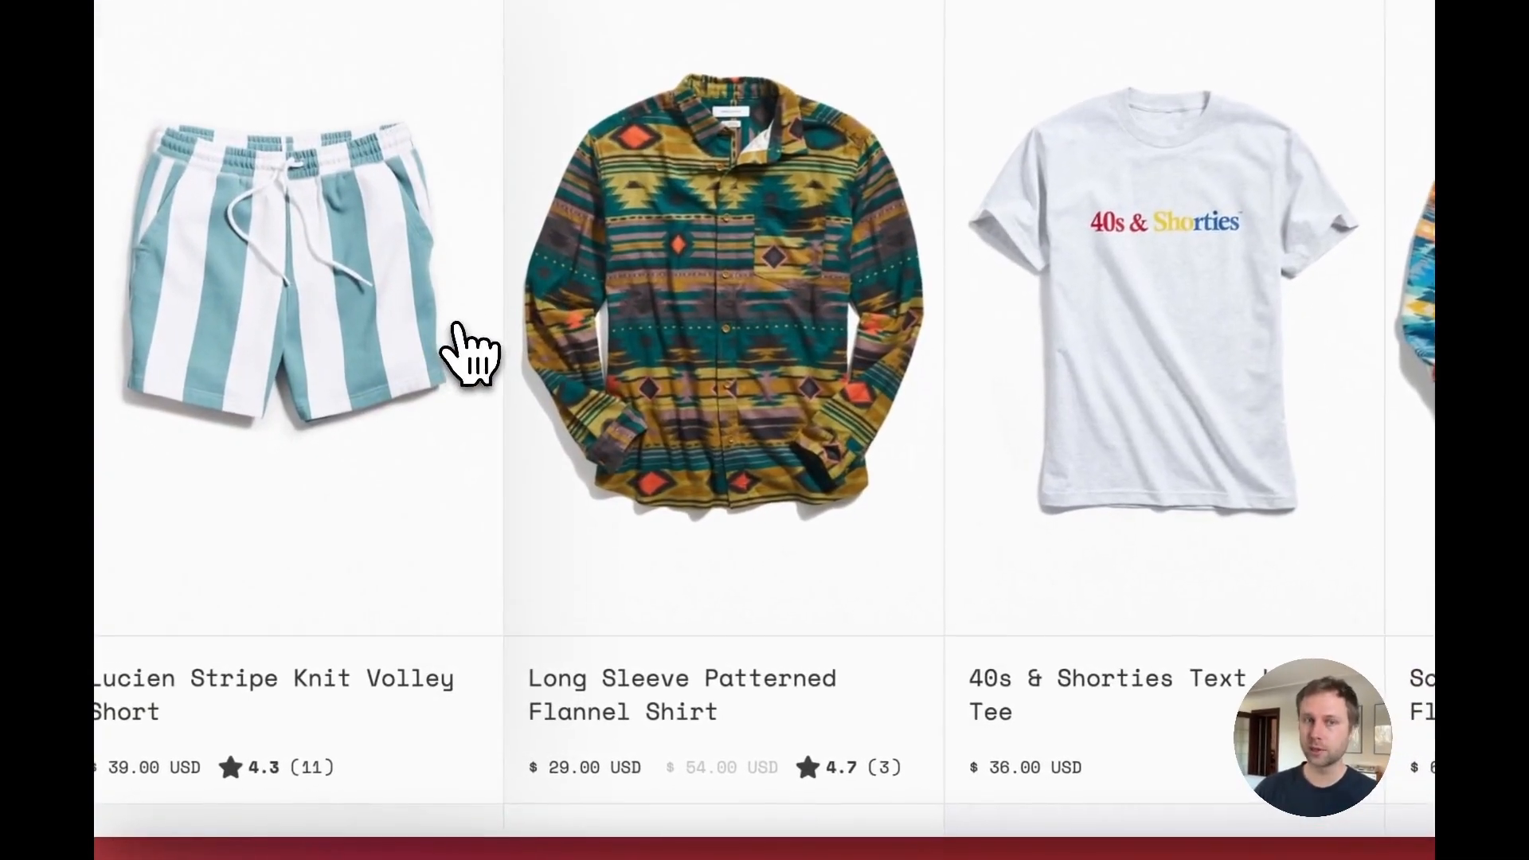
left_click(396, 333)
scroll(908, 374, "down", 7)
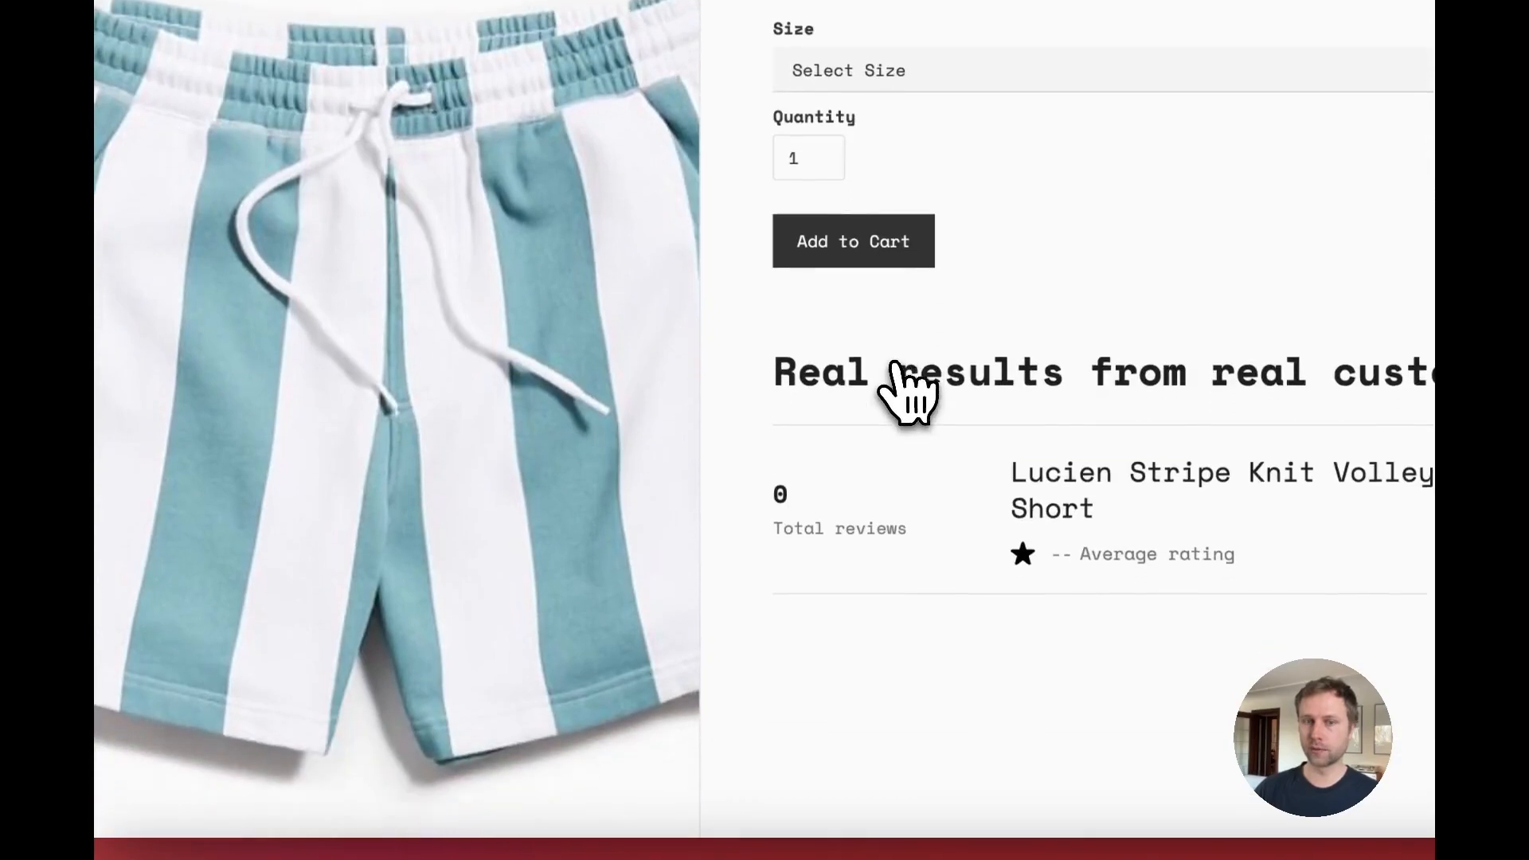
scroll(884, 406, "down", 4)
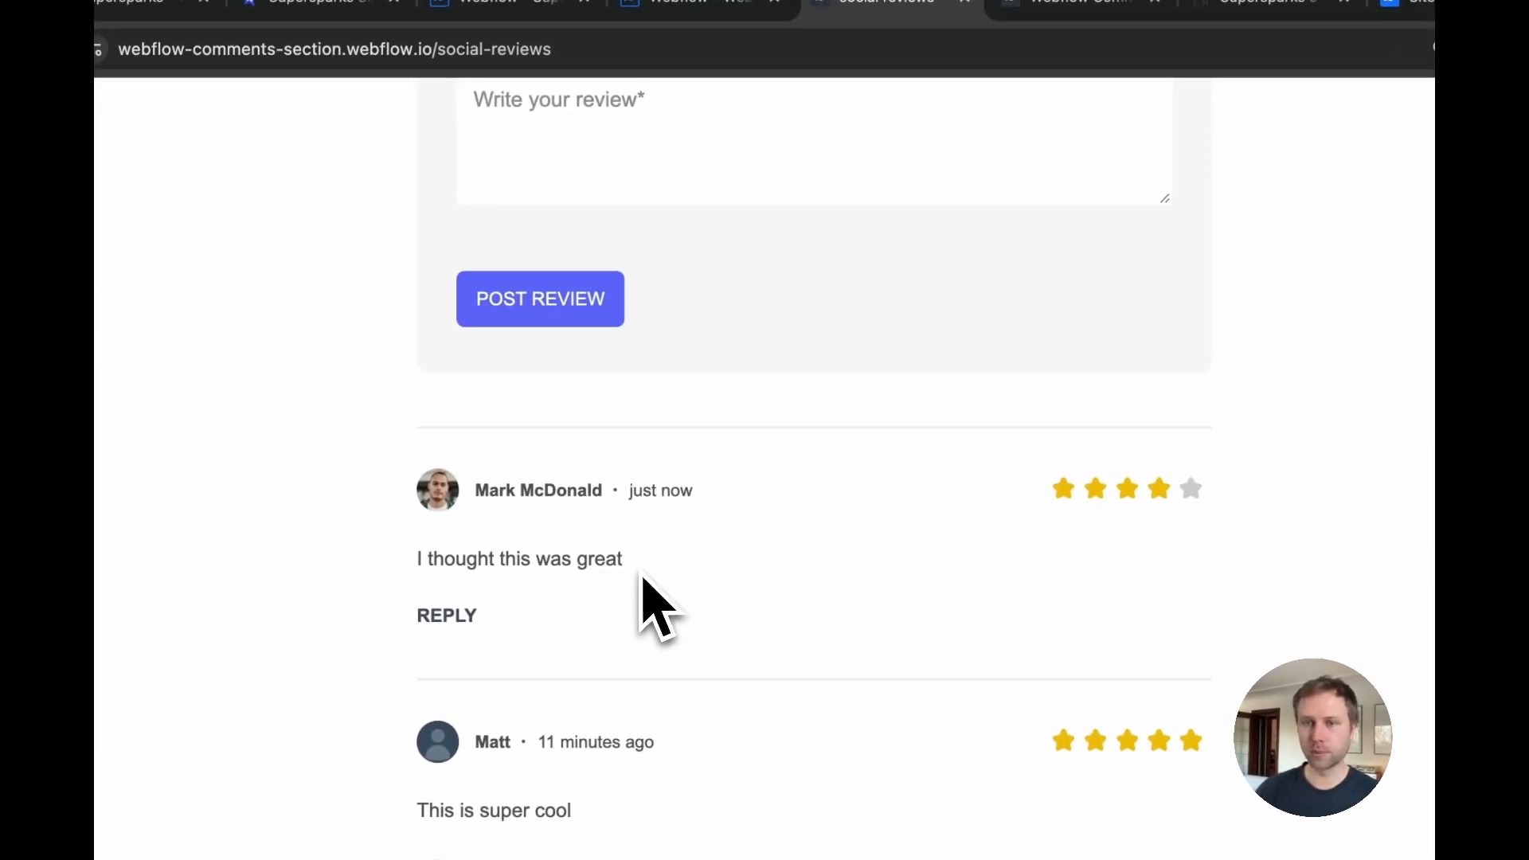
Step: Review the newly posted member review on the social reviews page, then switch to the Supersparks website tab
scroll(661, 581, "up", 1)
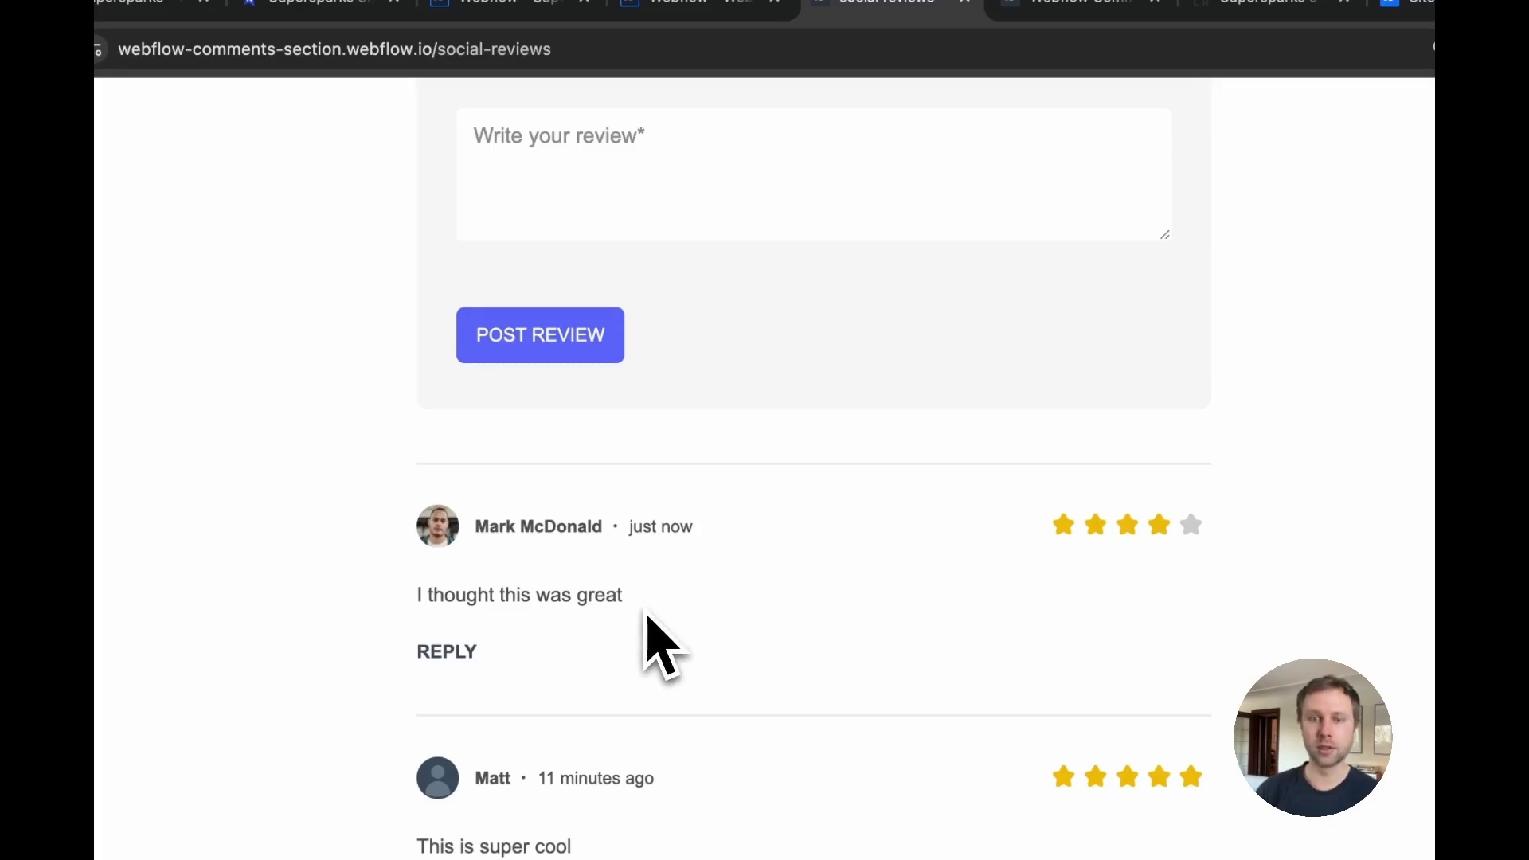
scroll(662, 629, "down", 10)
mouse_move(696, 417)
left_mouse_down()
mouse_move(805, 427)
mouse_move(676, 405)
left_mouse_up()
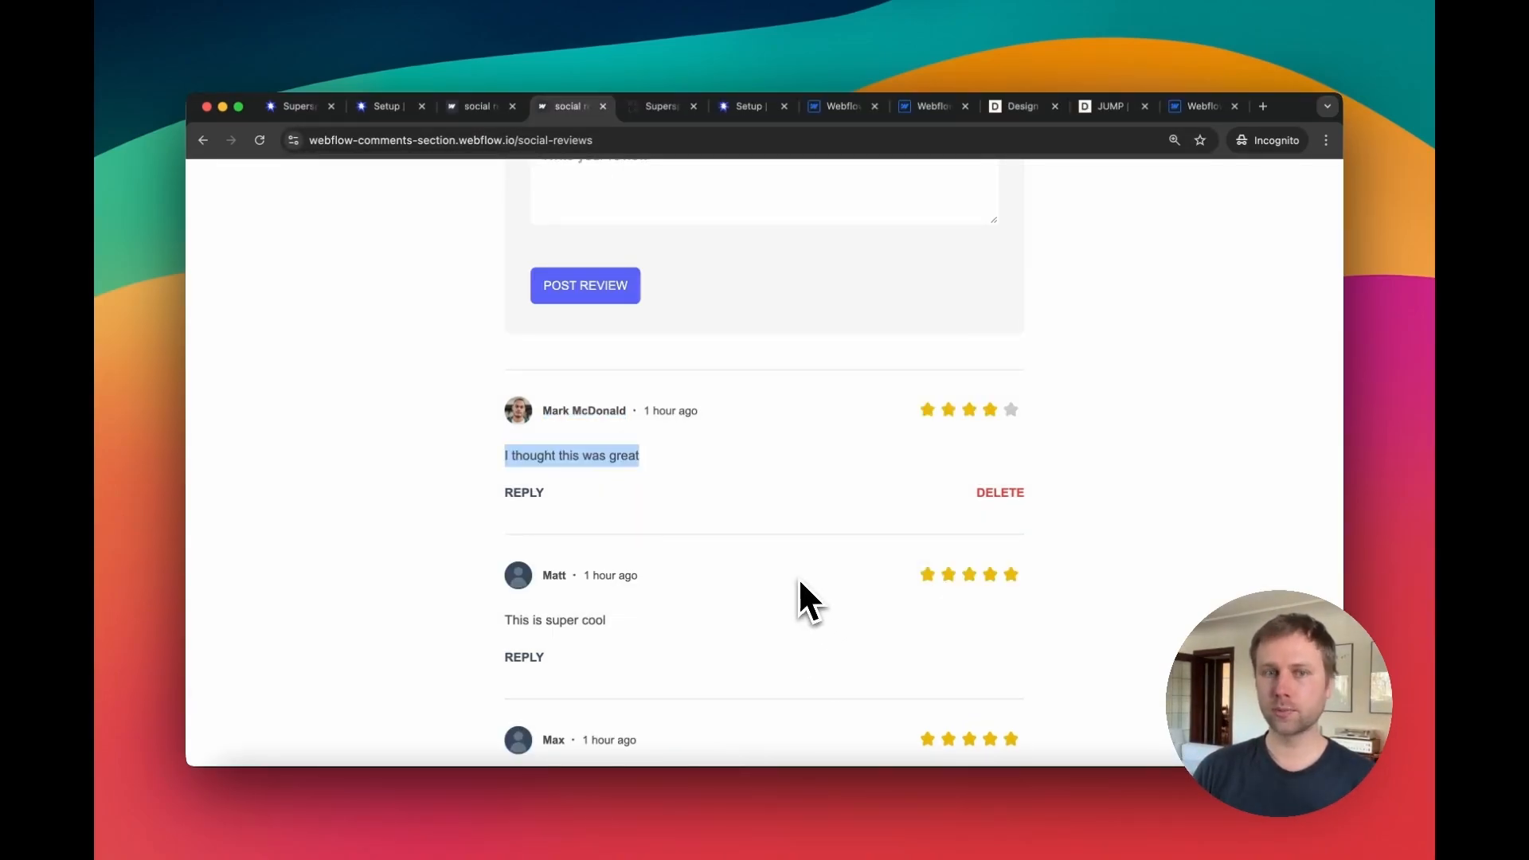
scroll(796, 568, "up", 1)
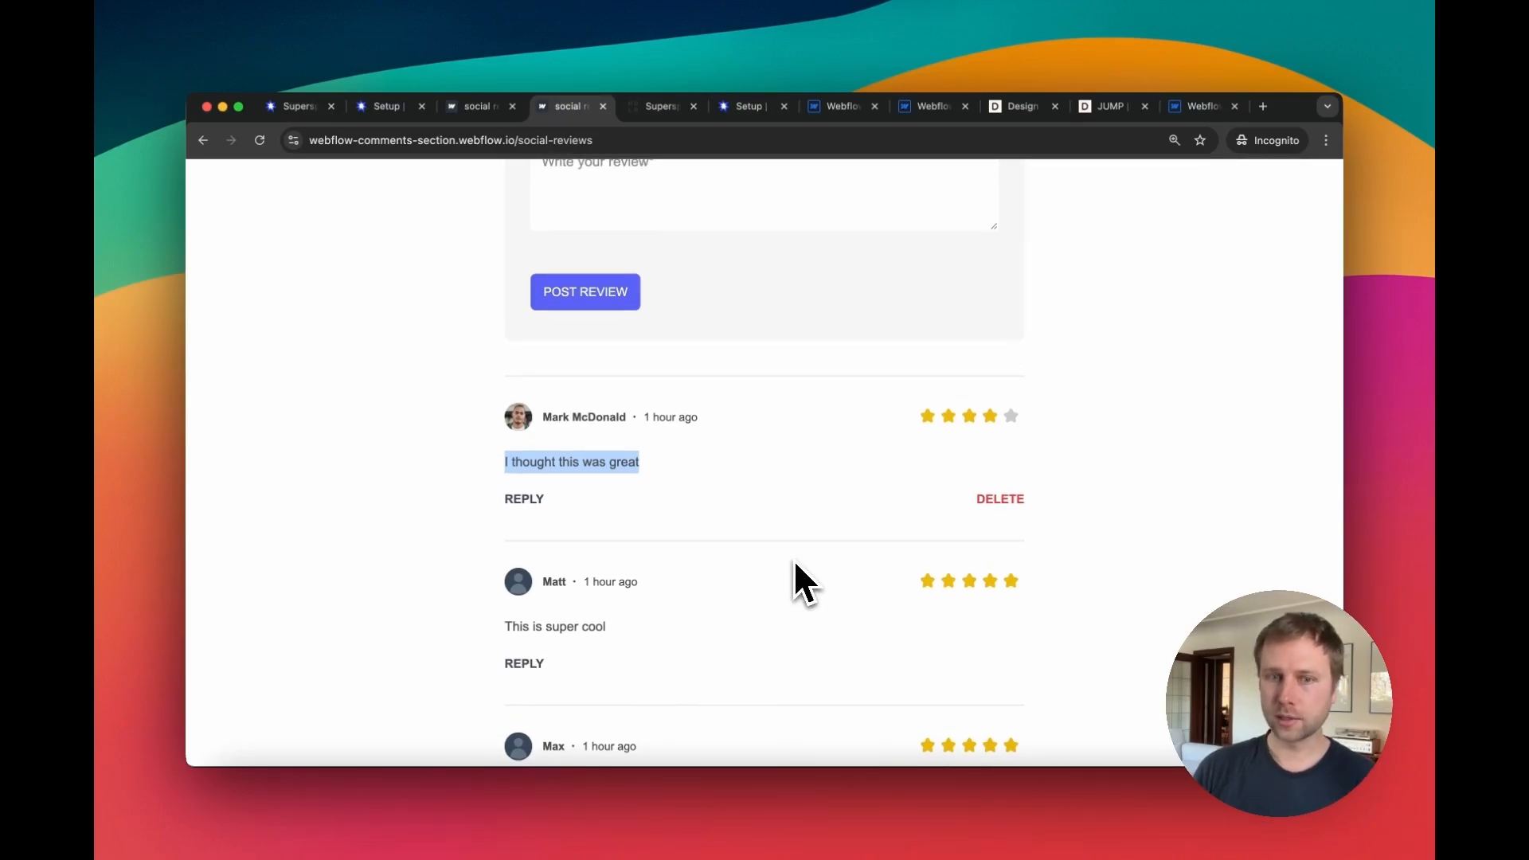
scroll(796, 567, "down", 1)
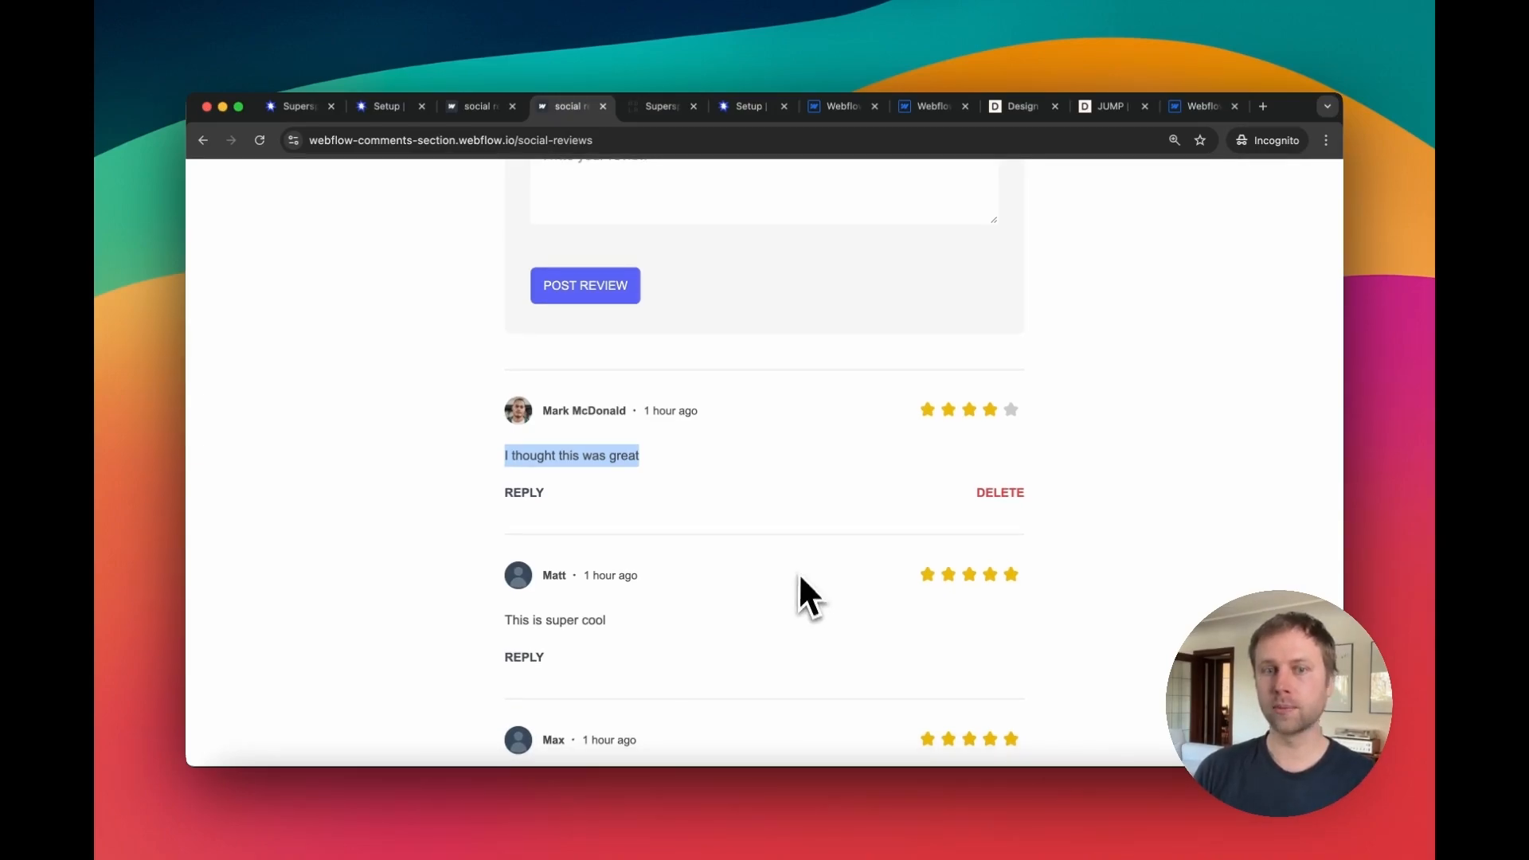
scroll(778, 526, "up", 5)
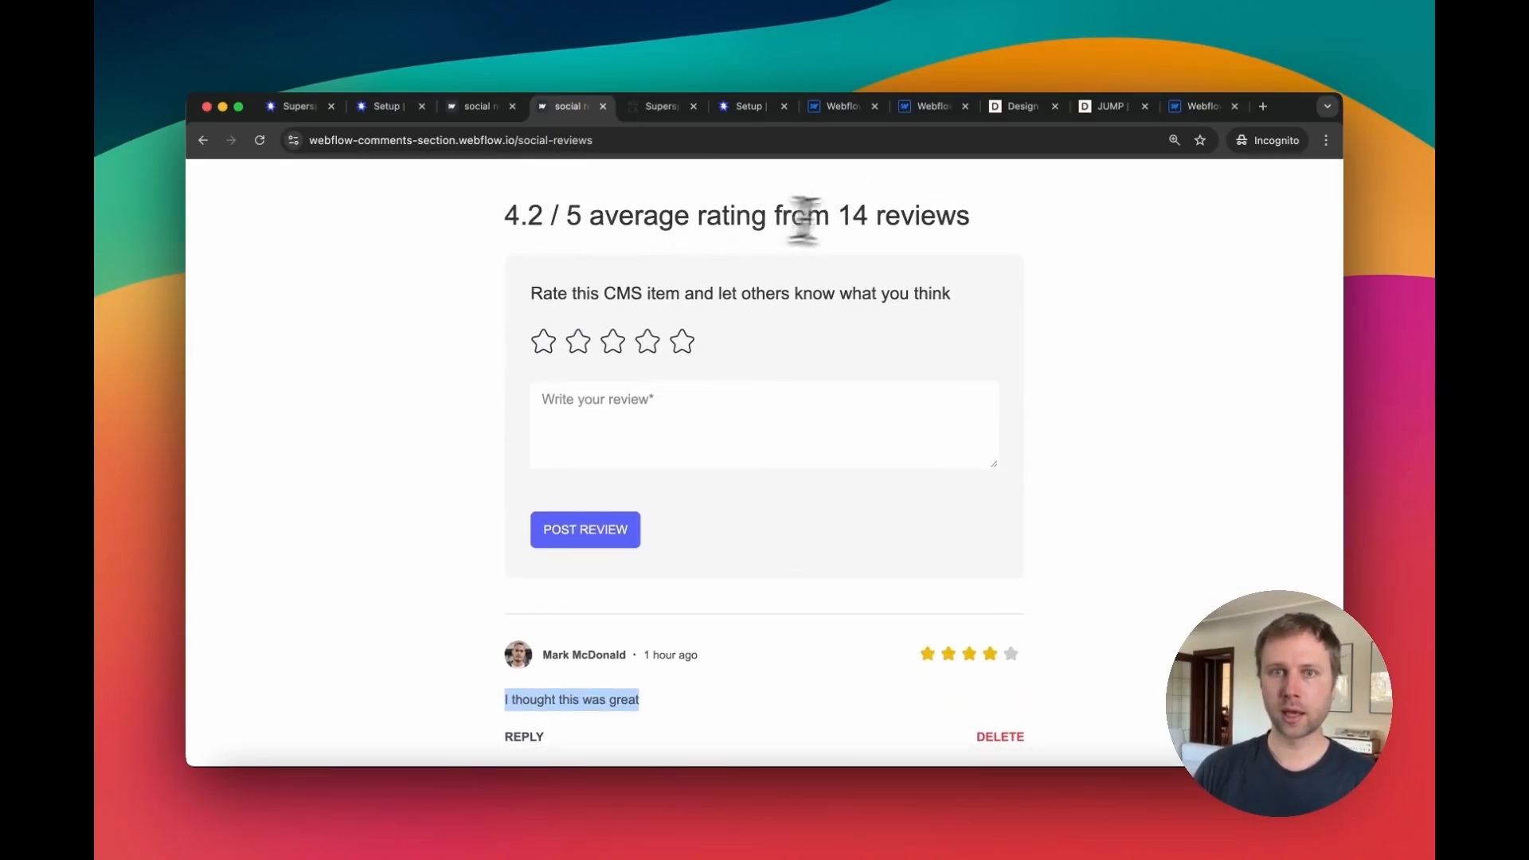
double_click(851, 216)
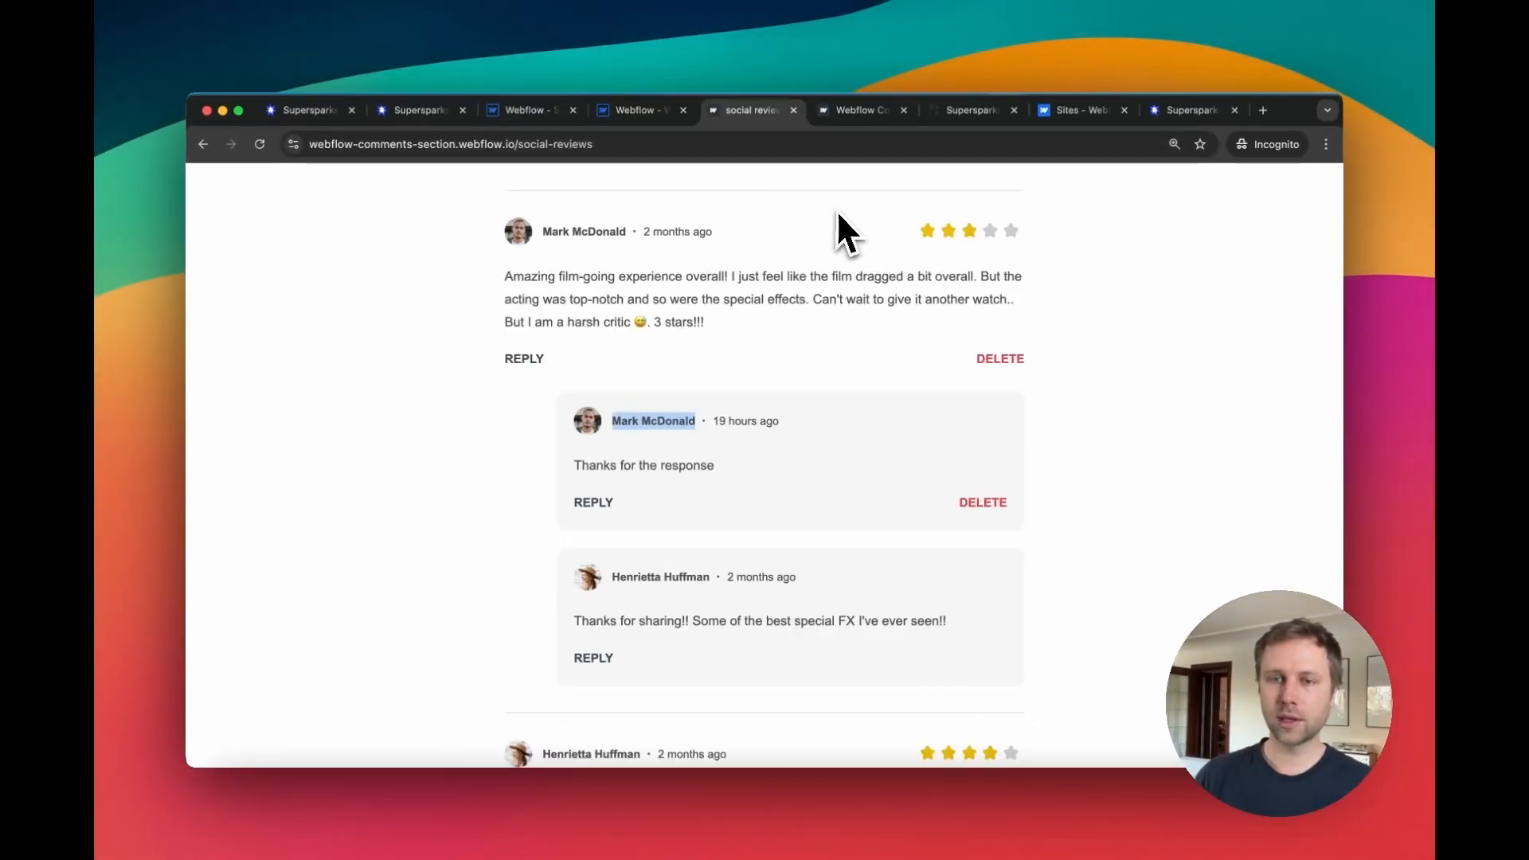
left_click(1157, 109)
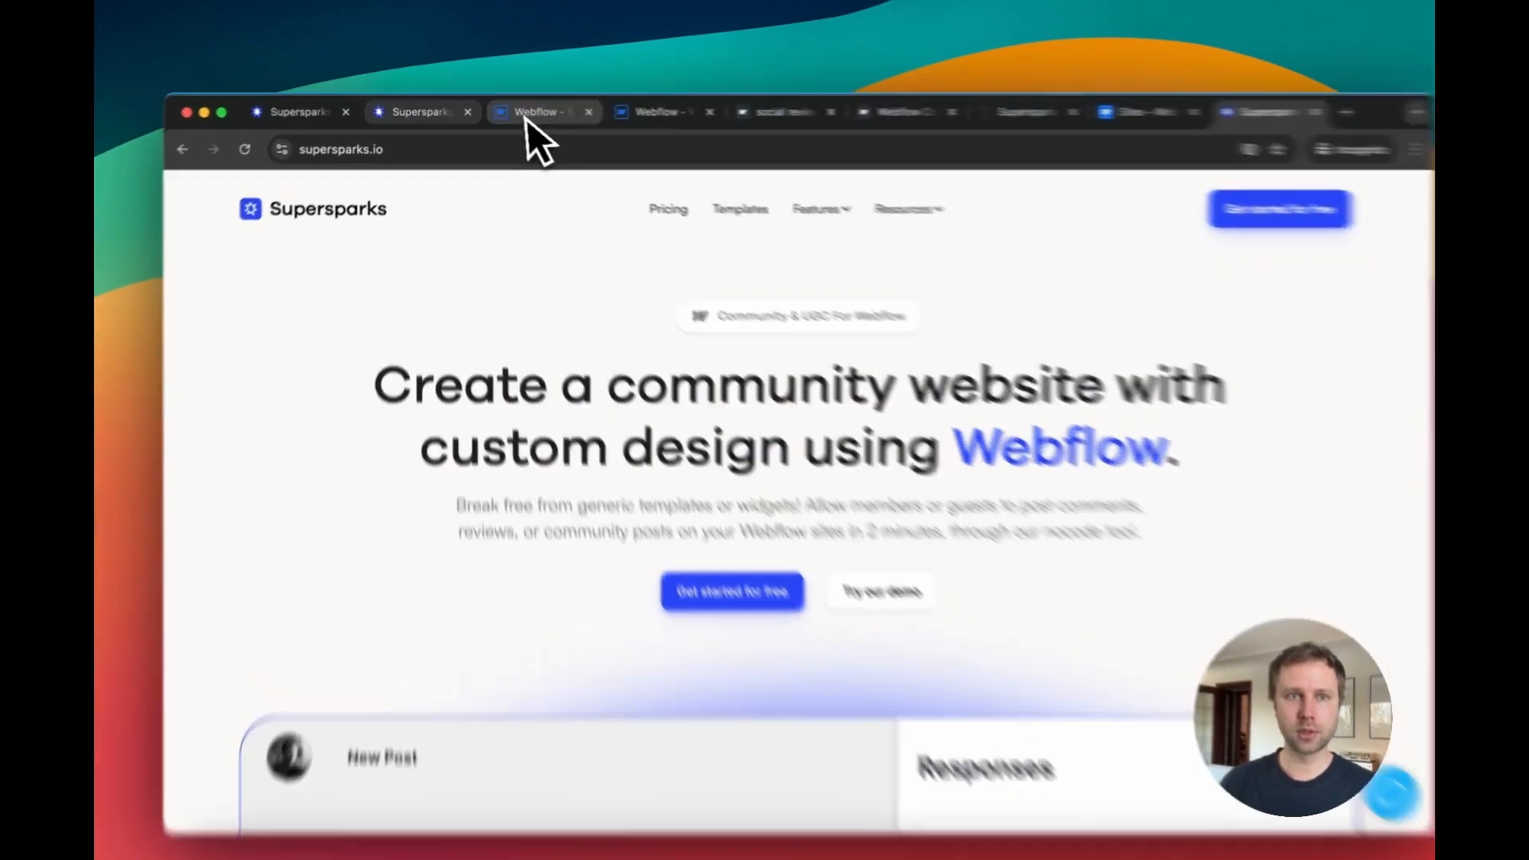
Step: Authorize the Supersparks app for the Supersparks New Directory Webflow site and continue to get started
left_click(421, 110)
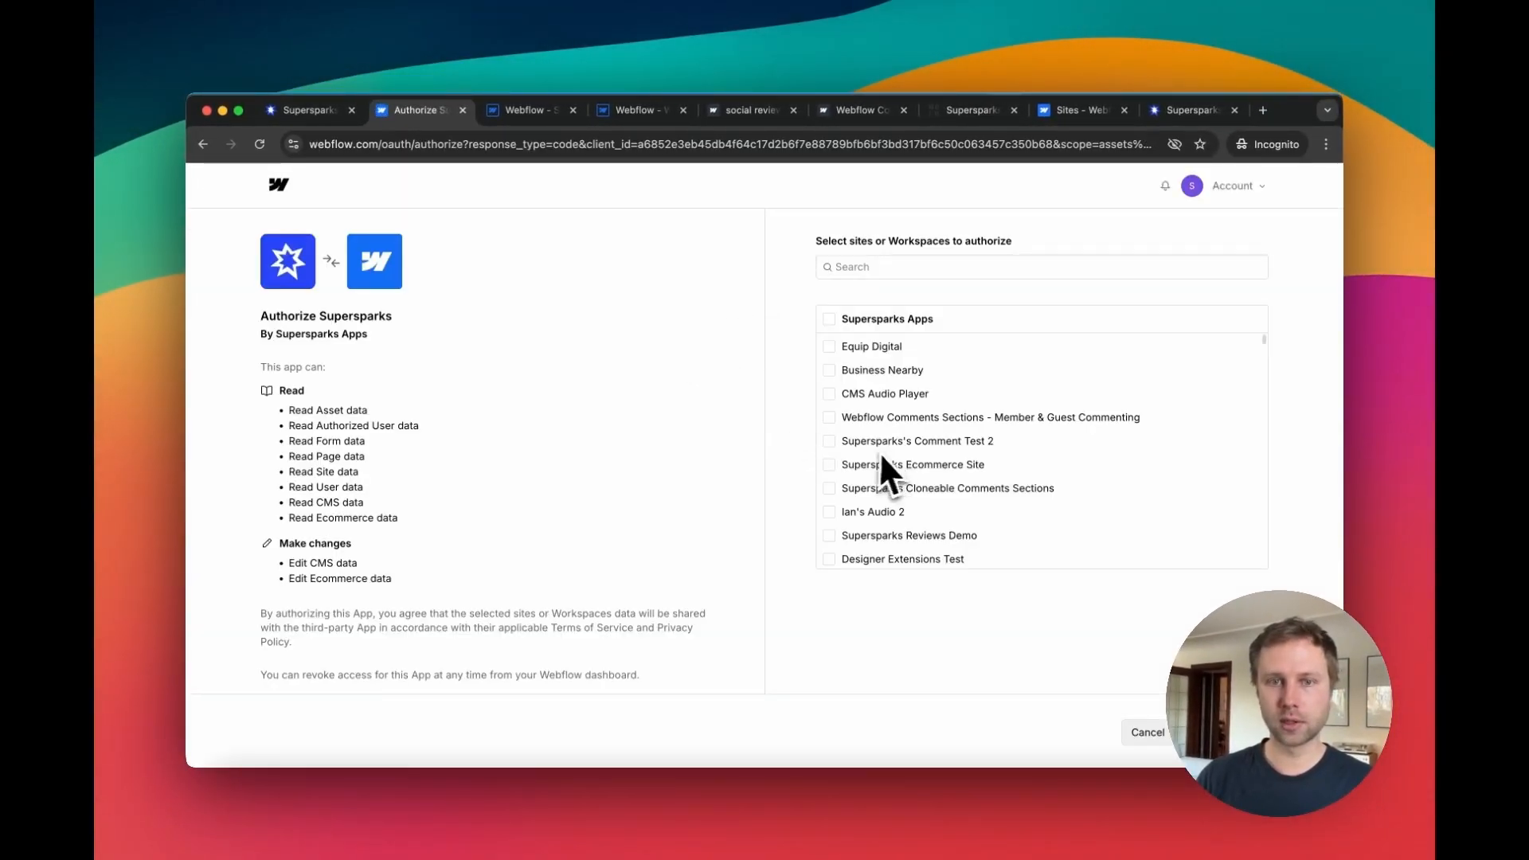
scroll(861, 447, "down", 10)
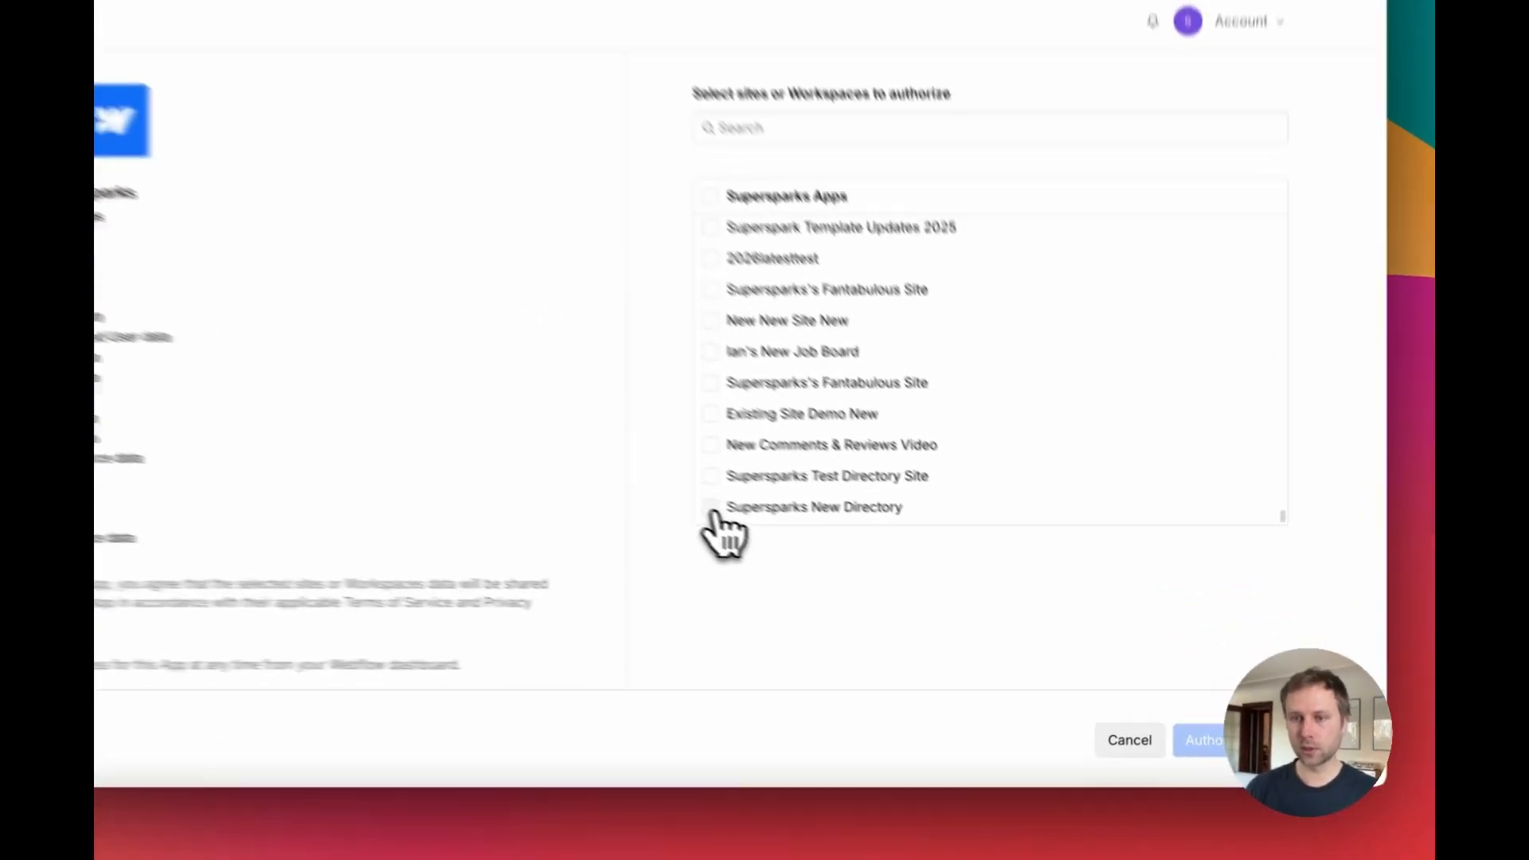
left_click(829, 556)
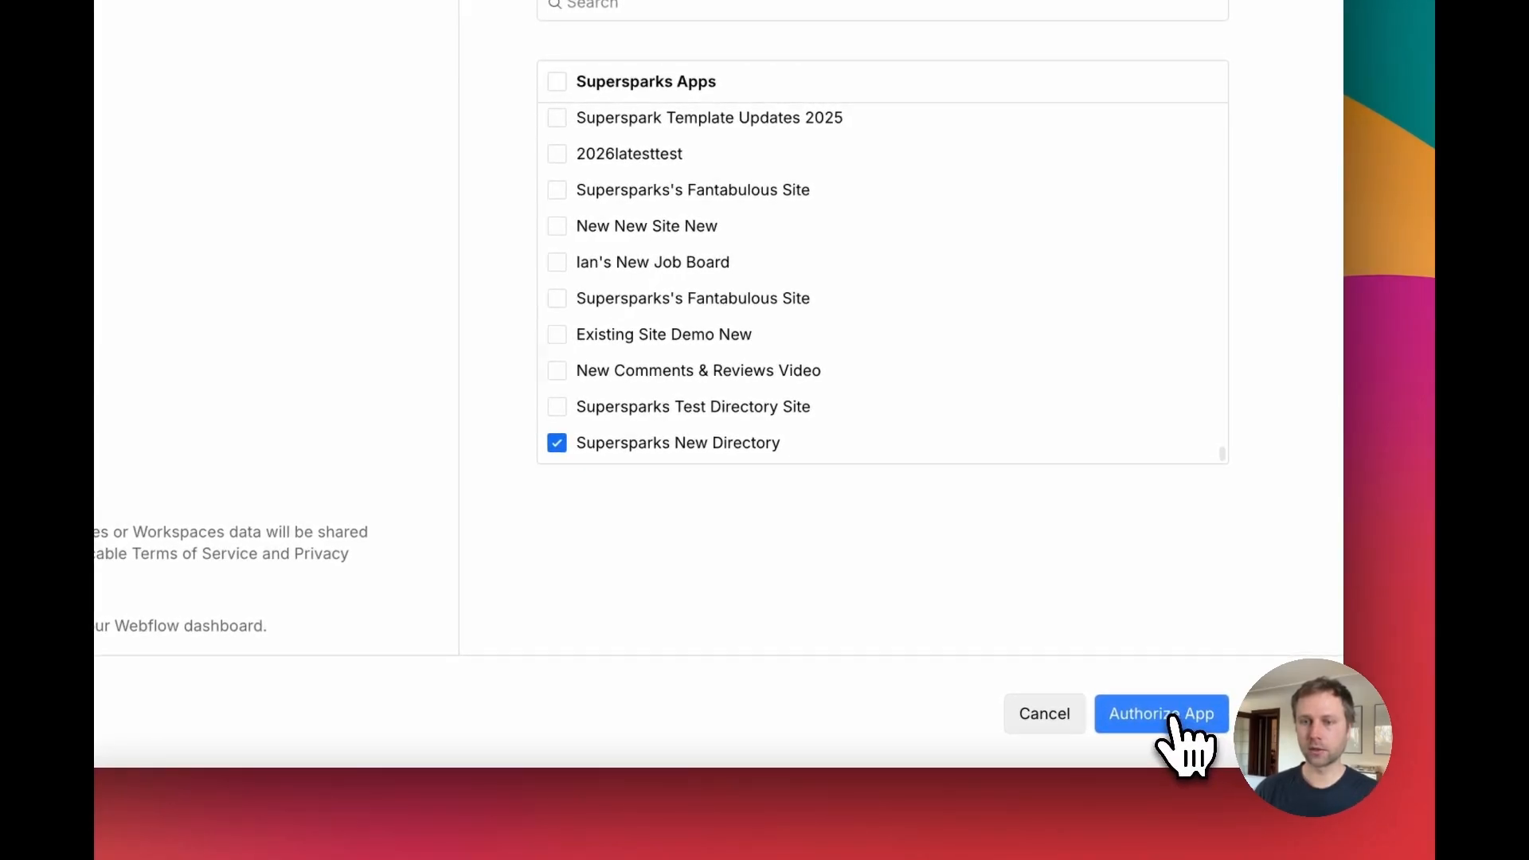
left_click(1171, 716)
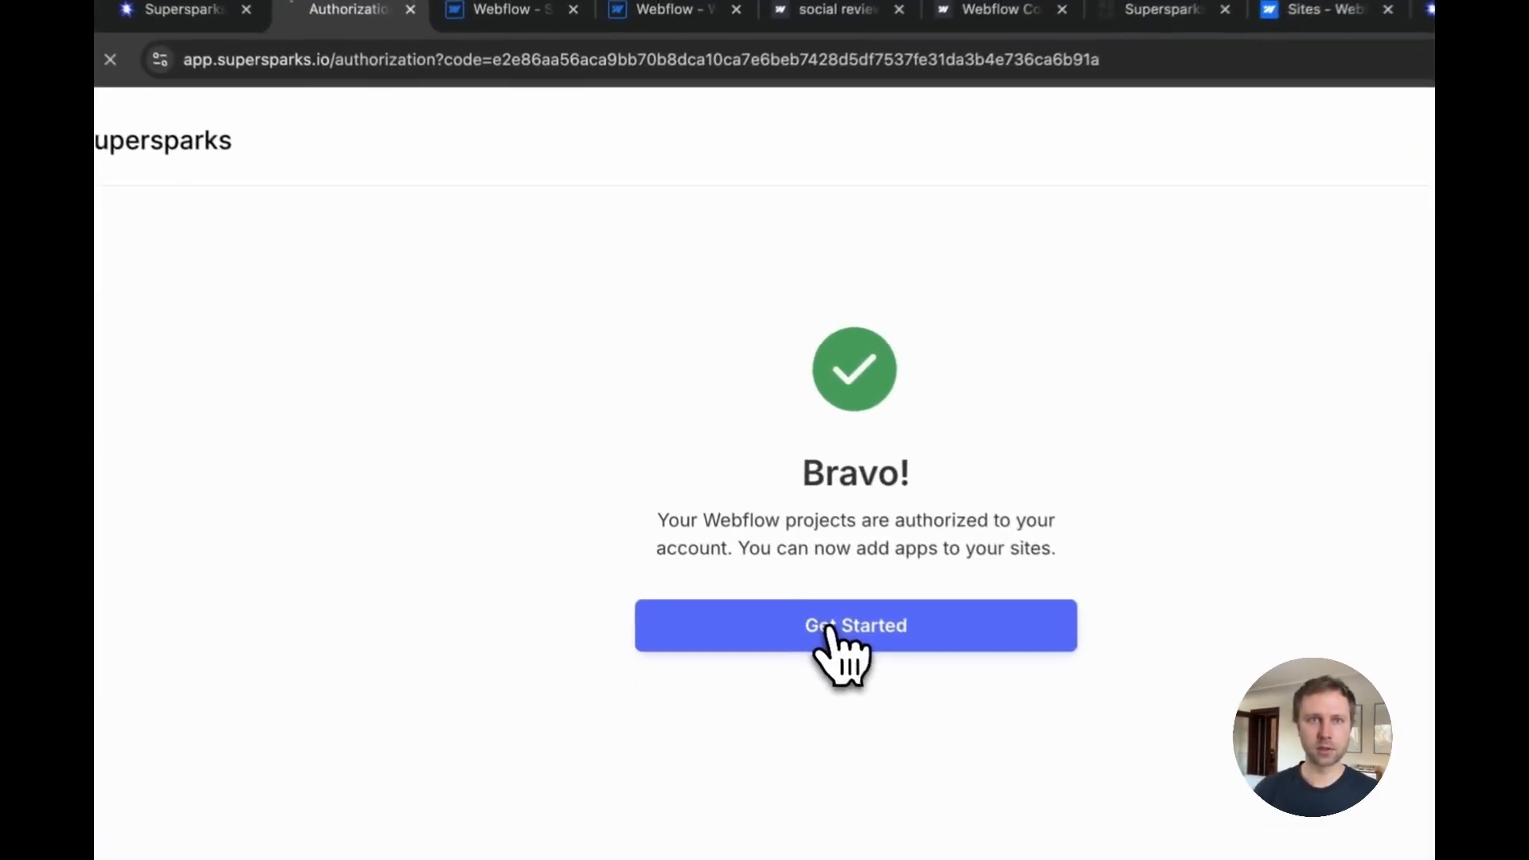
left_click(750, 530)
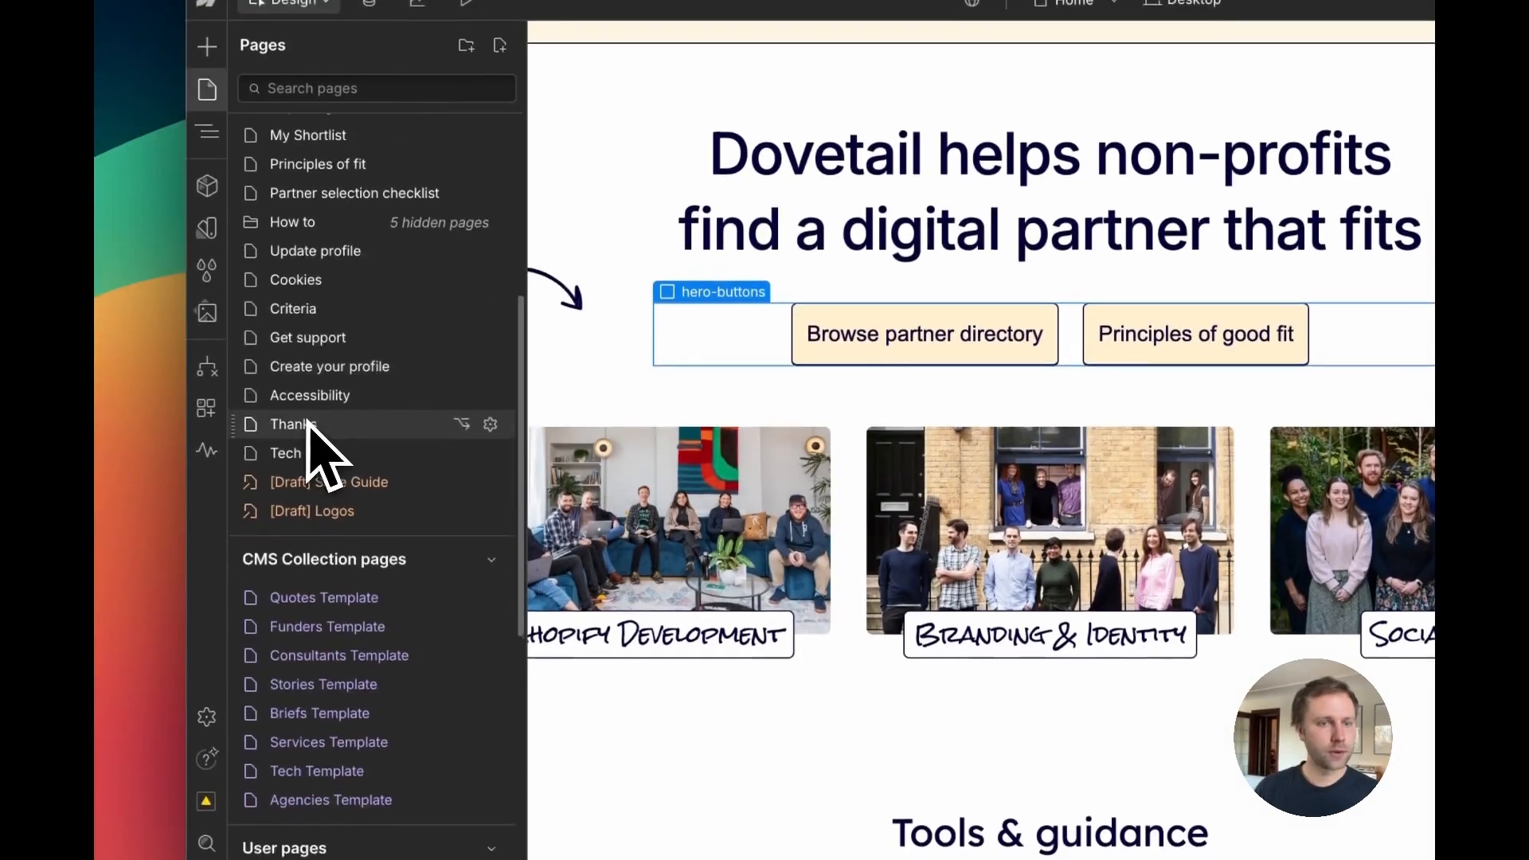
Step: Open the Agencies Template CMS collection page in the Webflow Designer and select the Mud profile's title wrapper
scroll(309, 426, "down", 5)
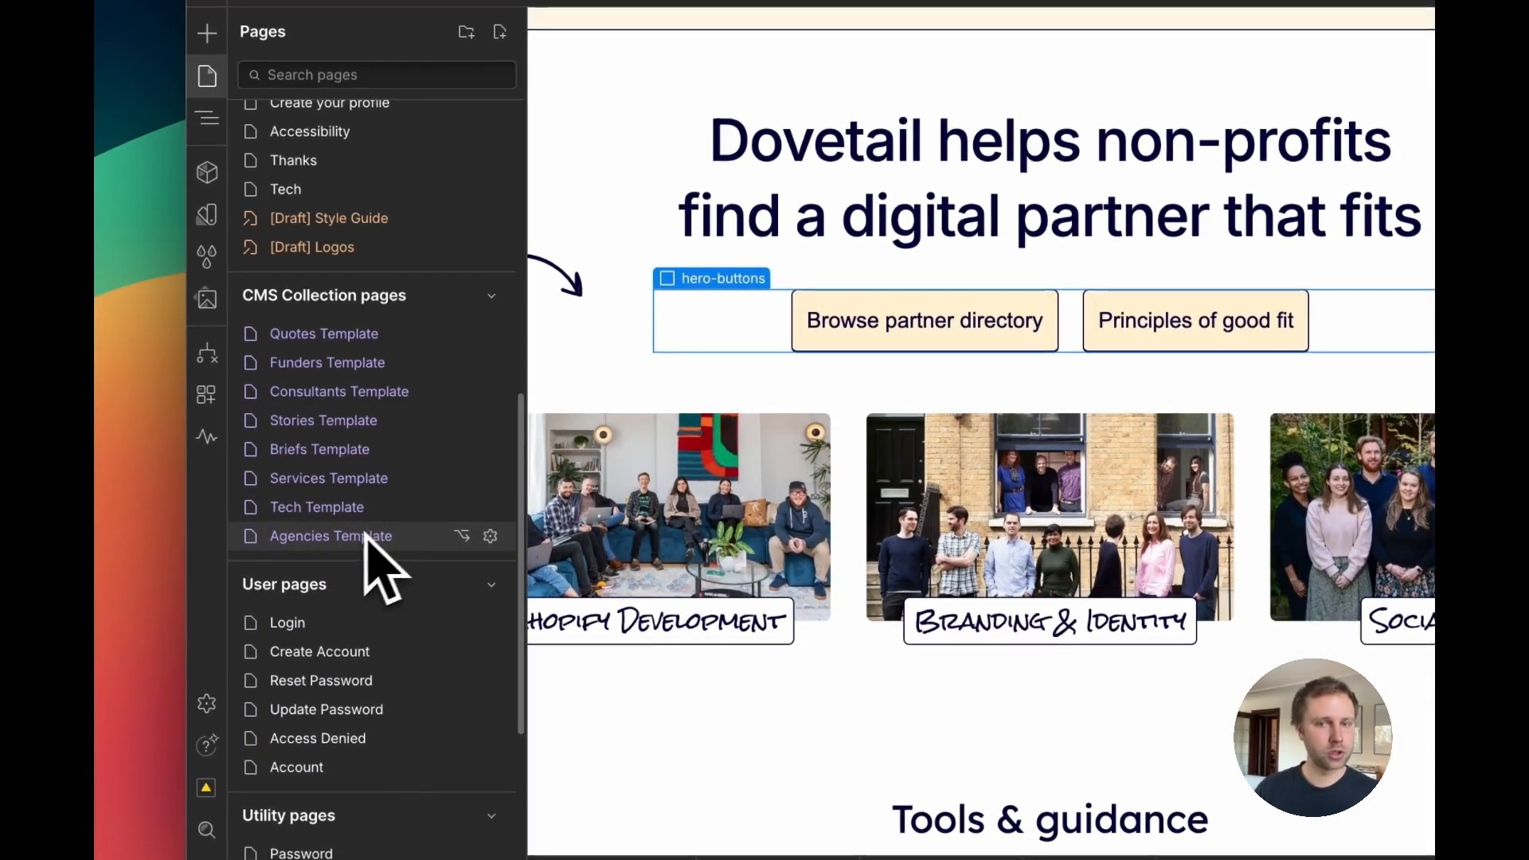
left_click(336, 537)
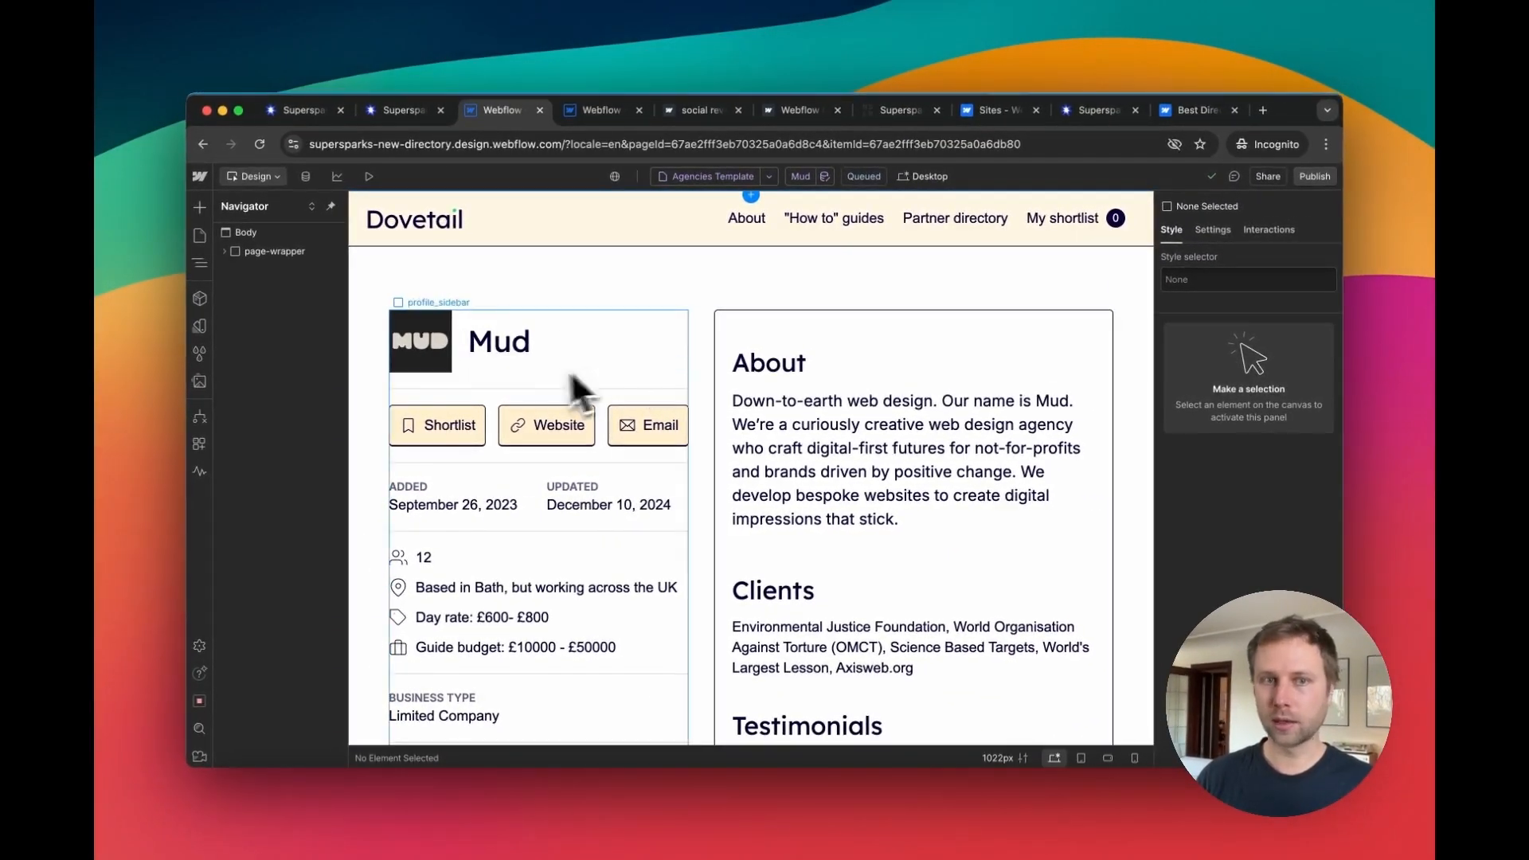
left_click(496, 366)
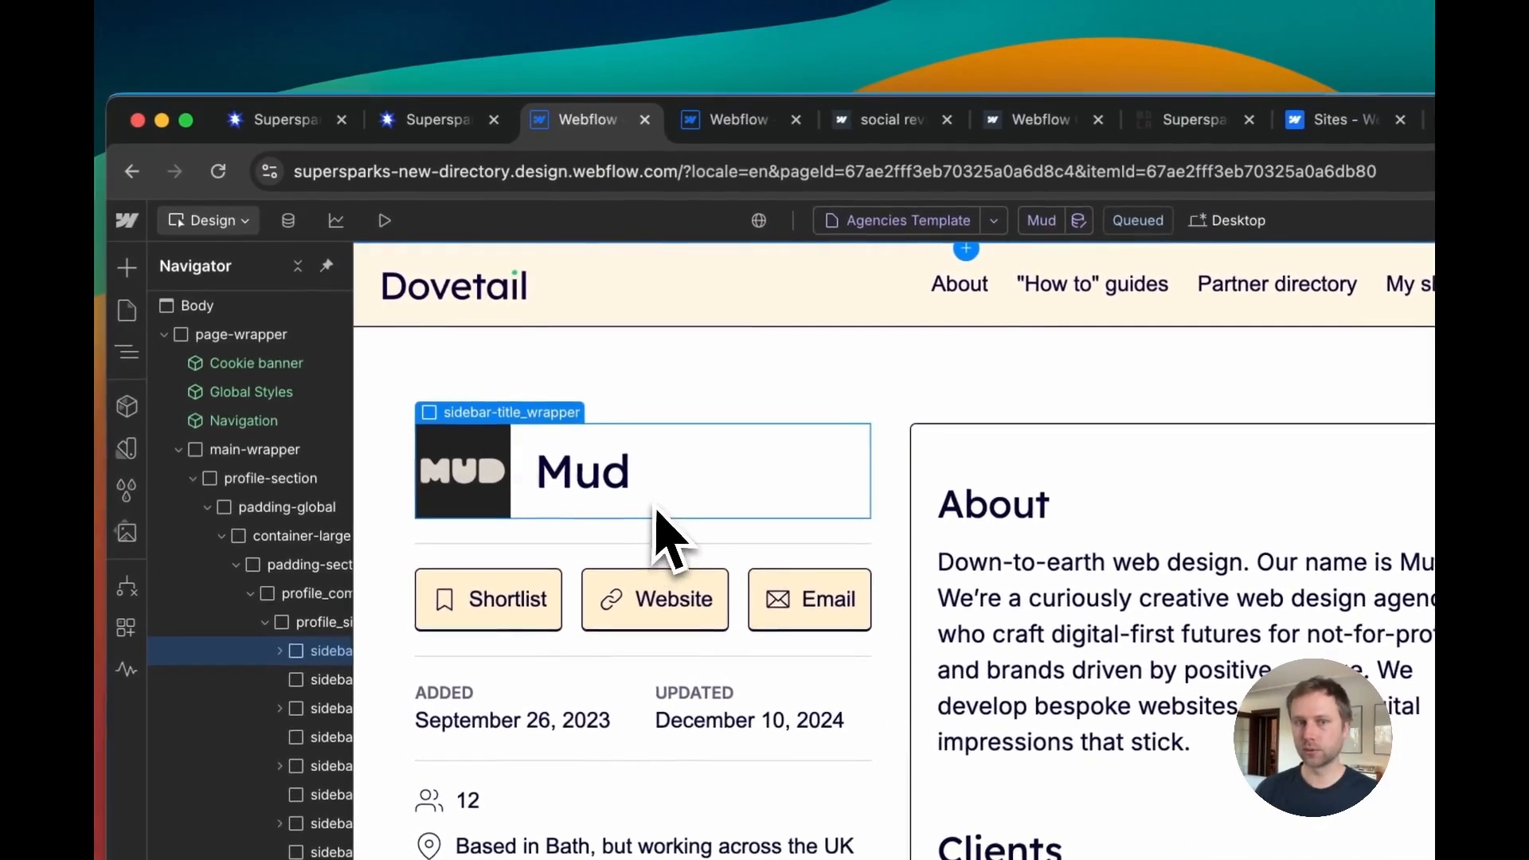
Step: Add a new spark to Supersparks New Directory, choosing E-commerce & CMS Reviews, and start the free trial
left_click(756, 123)
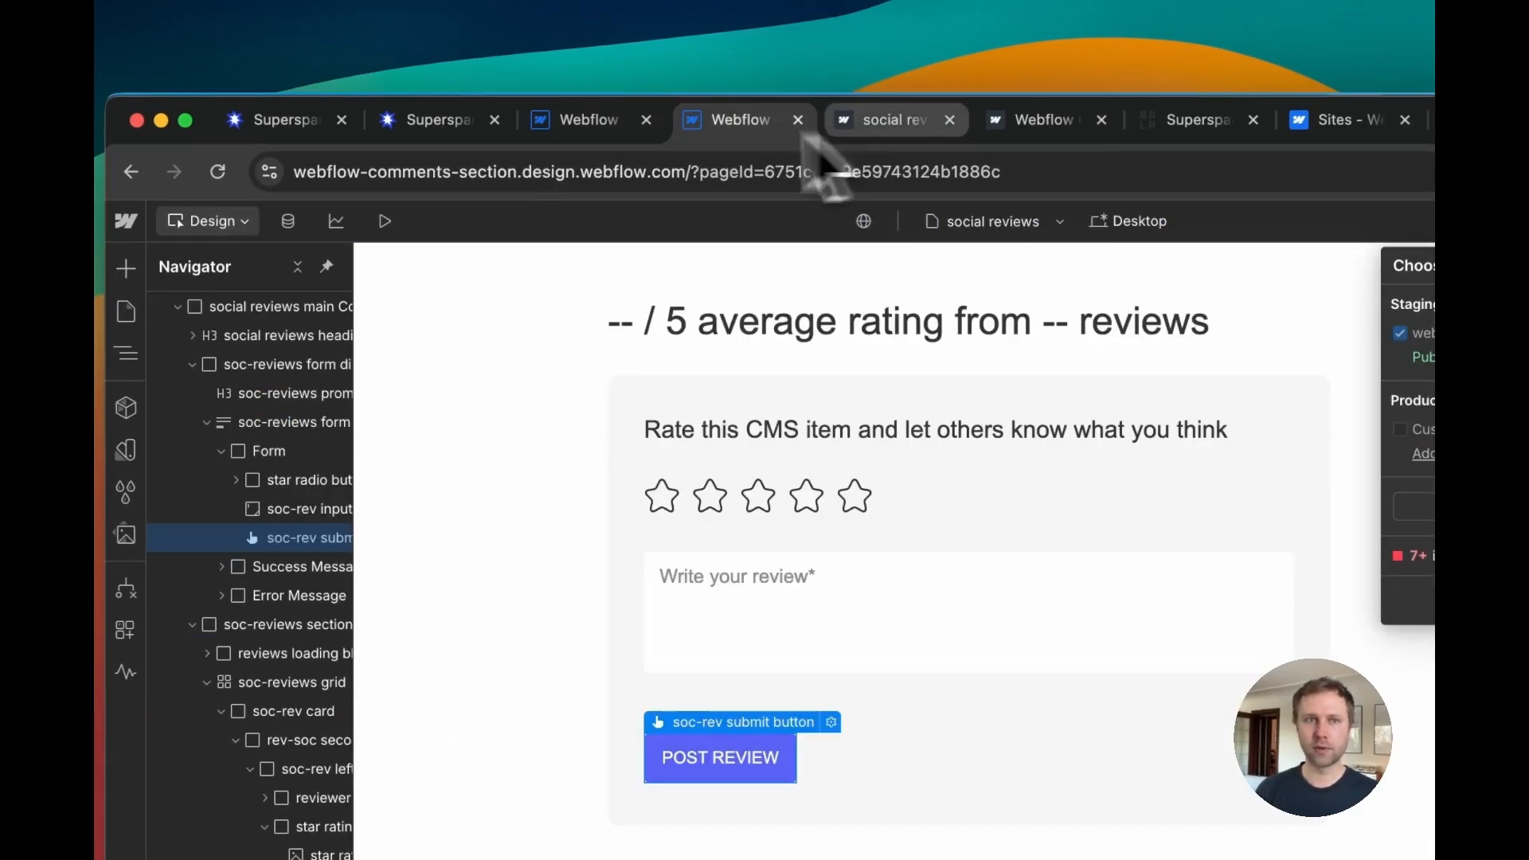
left_click(416, 125)
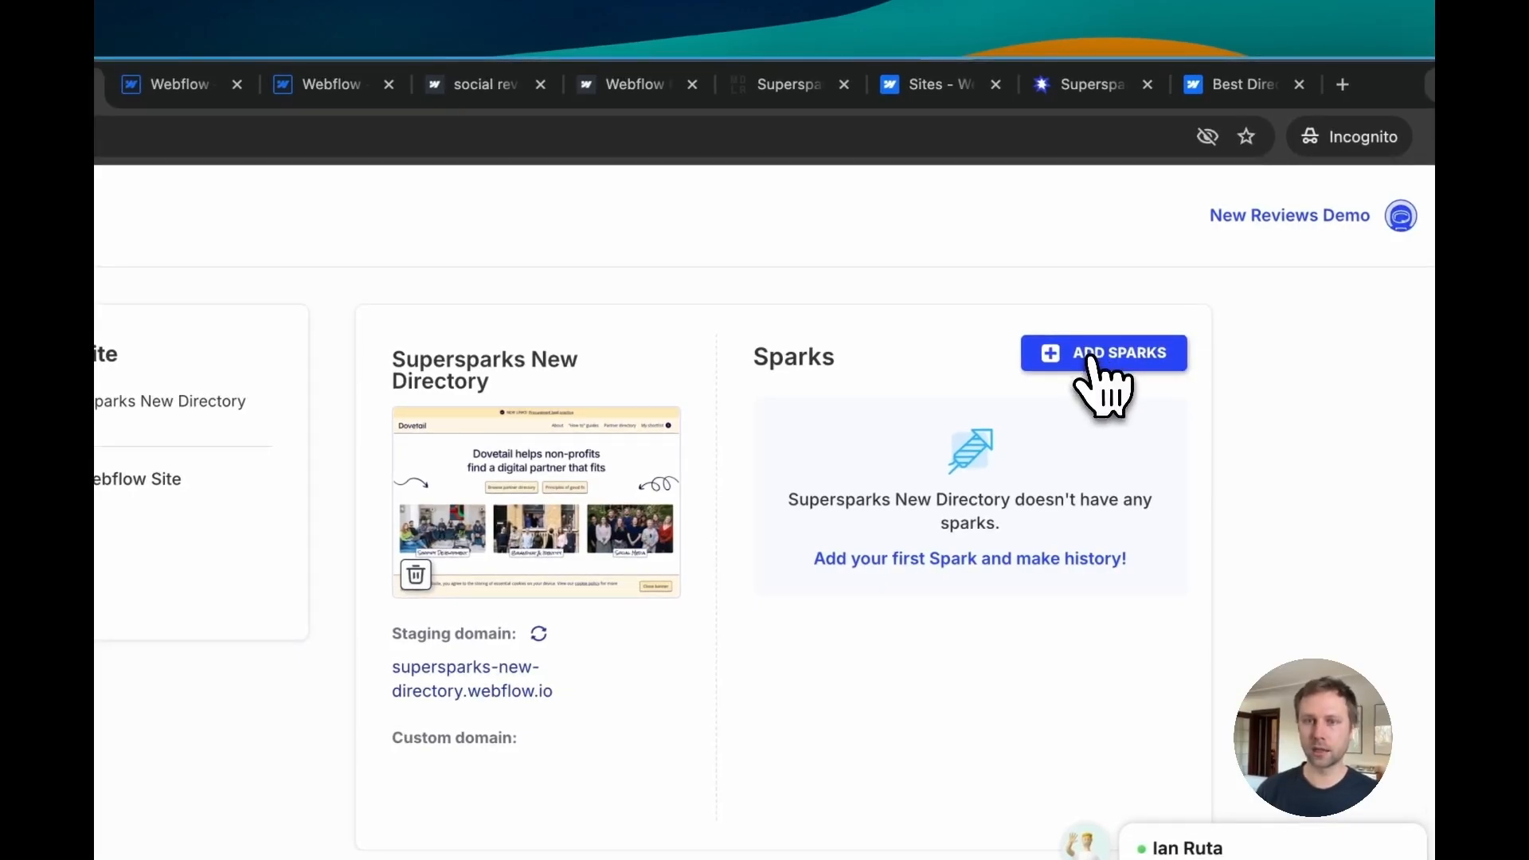
left_click(775, 487)
scroll(716, 518, "down", 2)
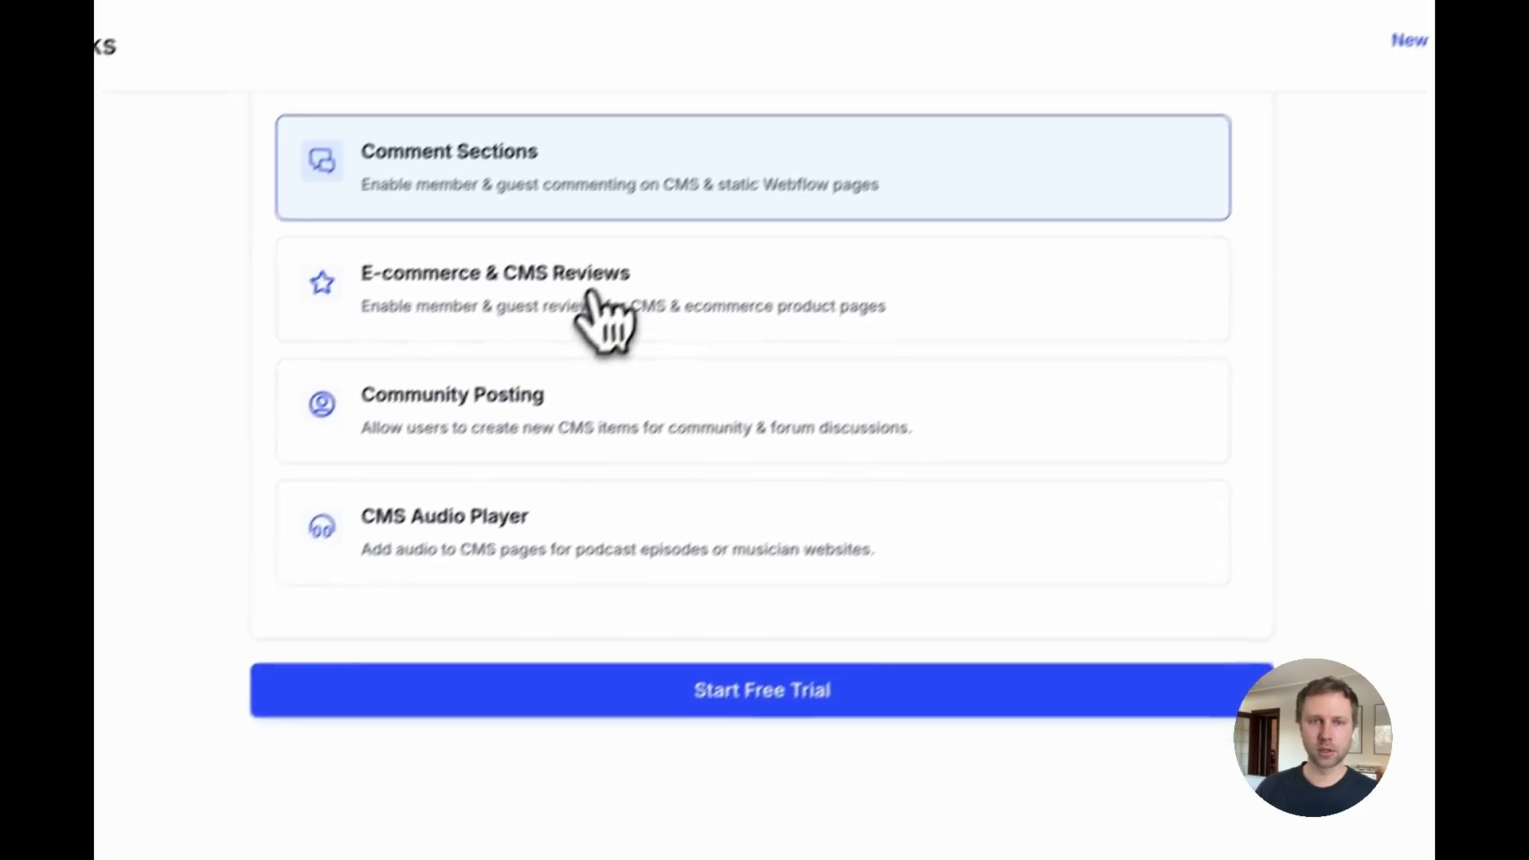
left_click(633, 302)
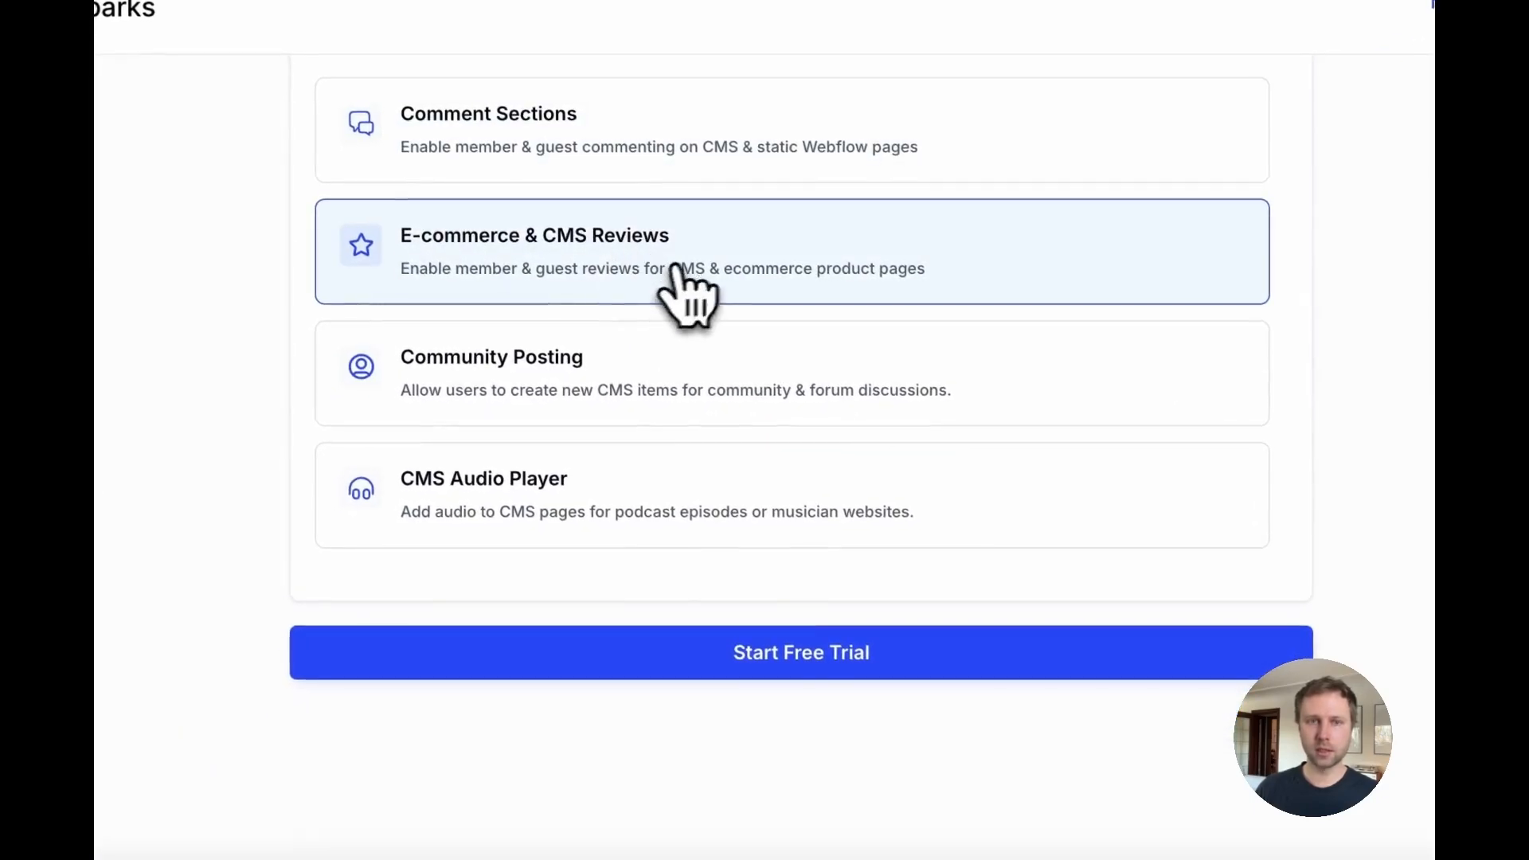
left_click(737, 667)
Step: Choose CMS or Static Pages as the page type for the reviews section and proceed
scroll(932, 605, "up", 3)
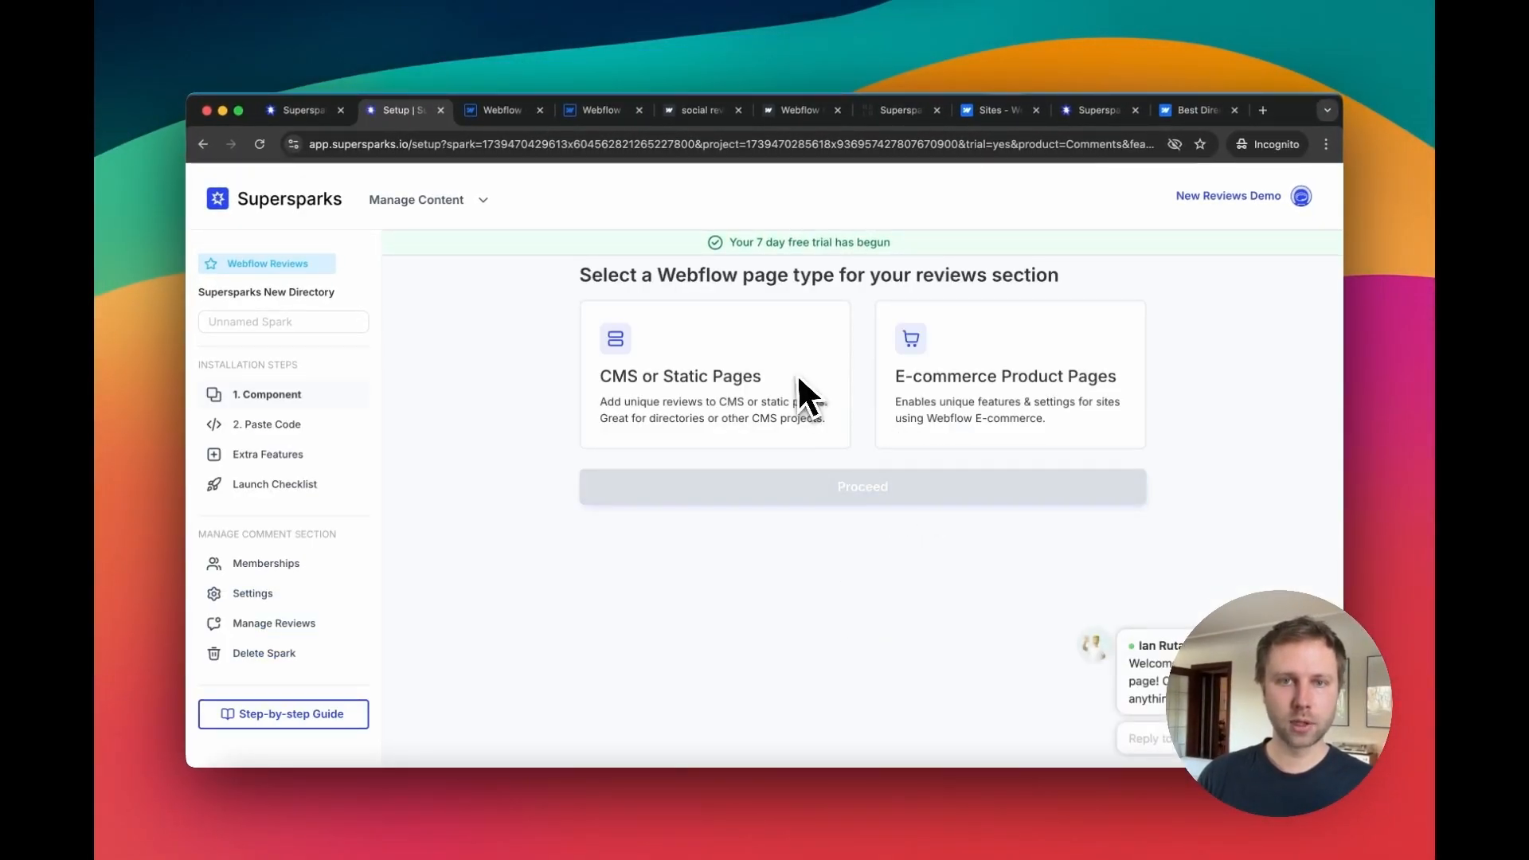
left_click(734, 381)
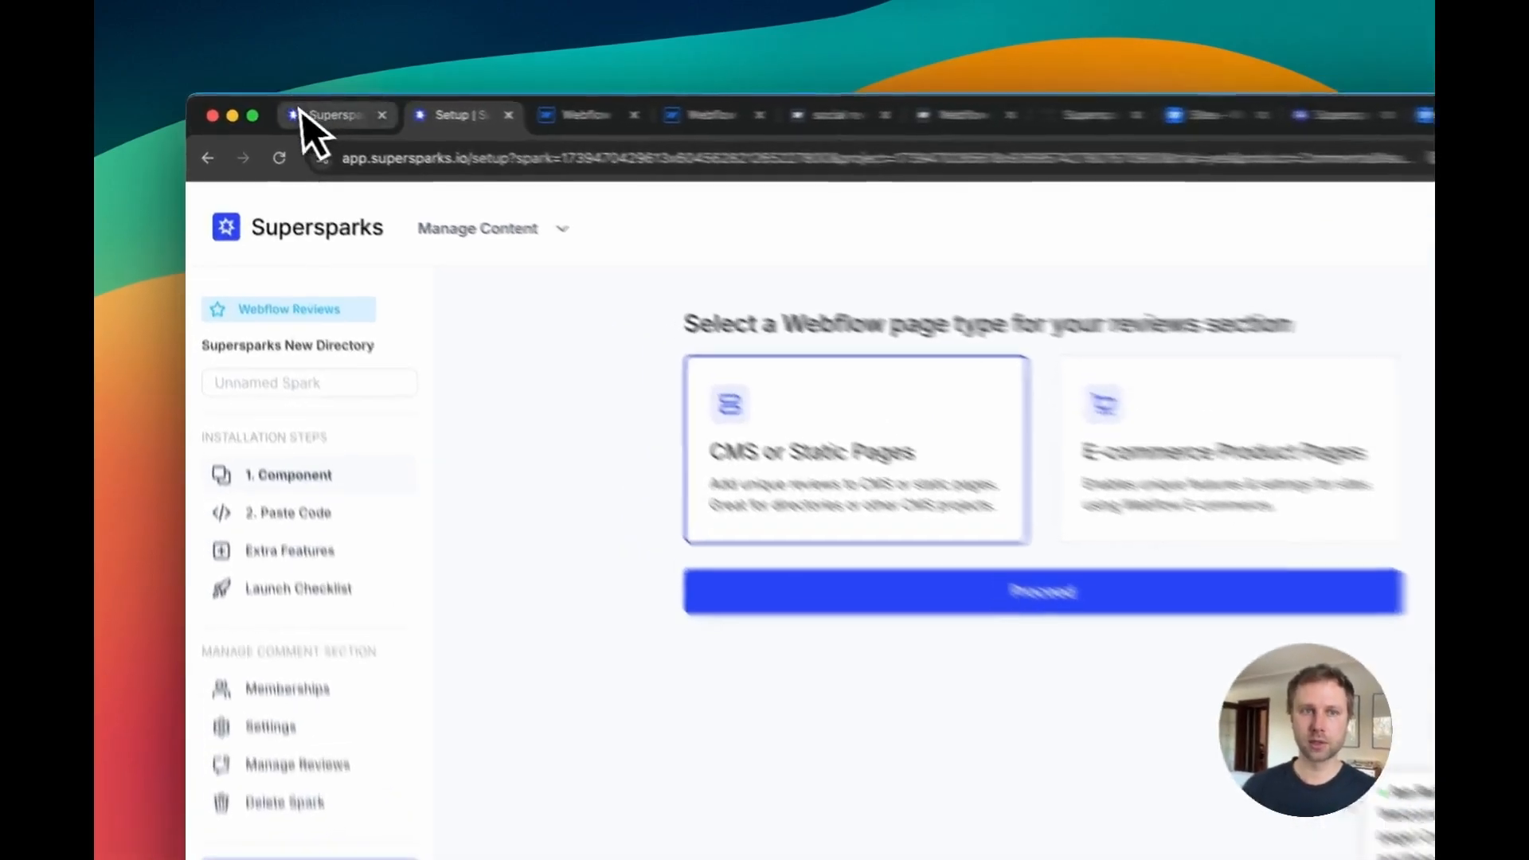
left_click(301, 110)
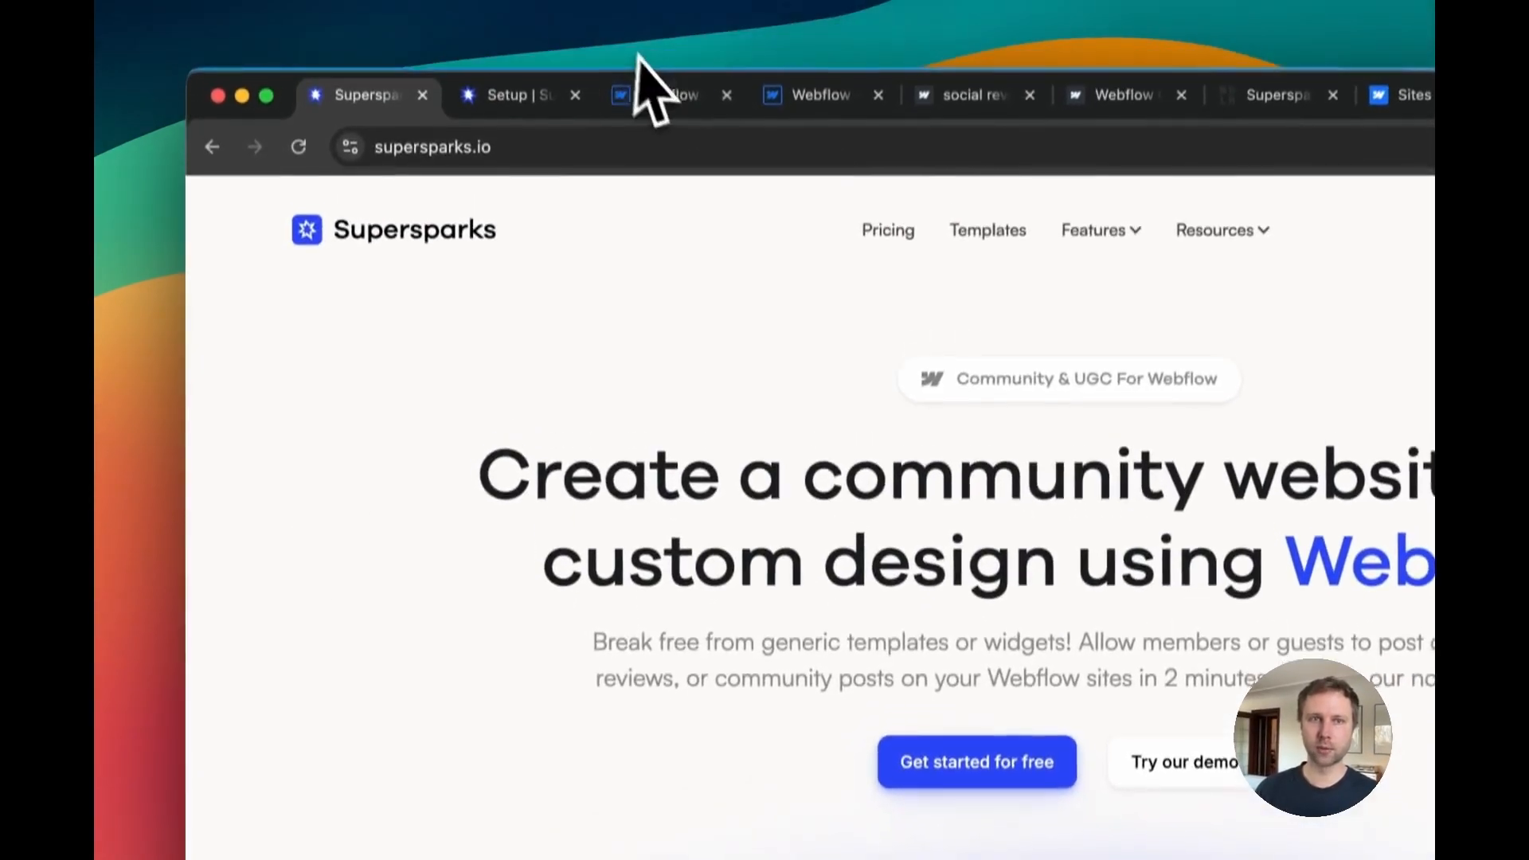
left_click(647, 93)
left_click(518, 94)
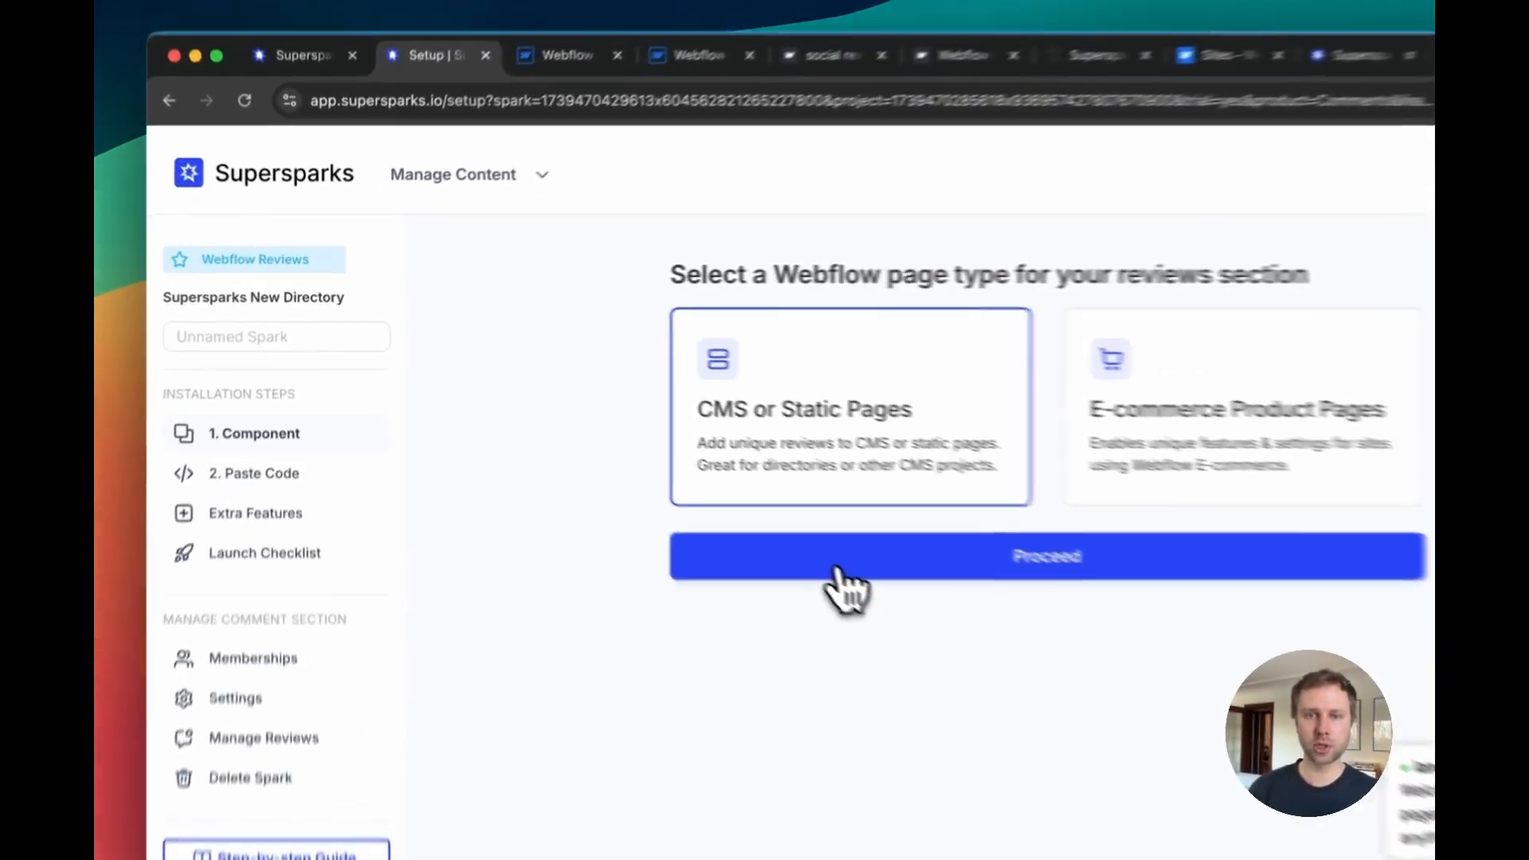
left_click(714, 497)
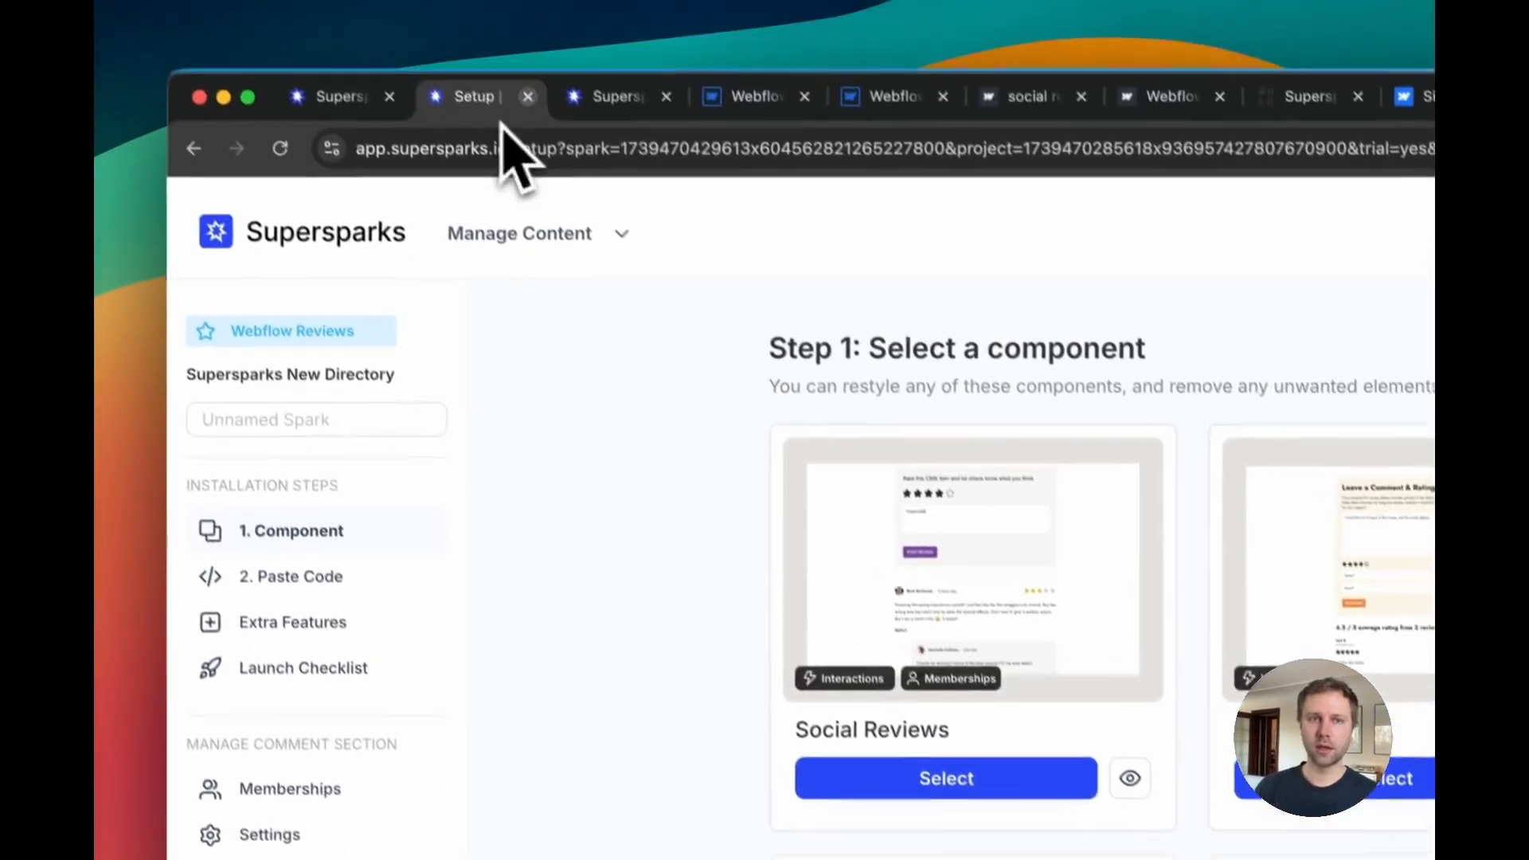
Step: Browse the available review components on the Step 1 component selection page
left_click(595, 135)
left_click(464, 130)
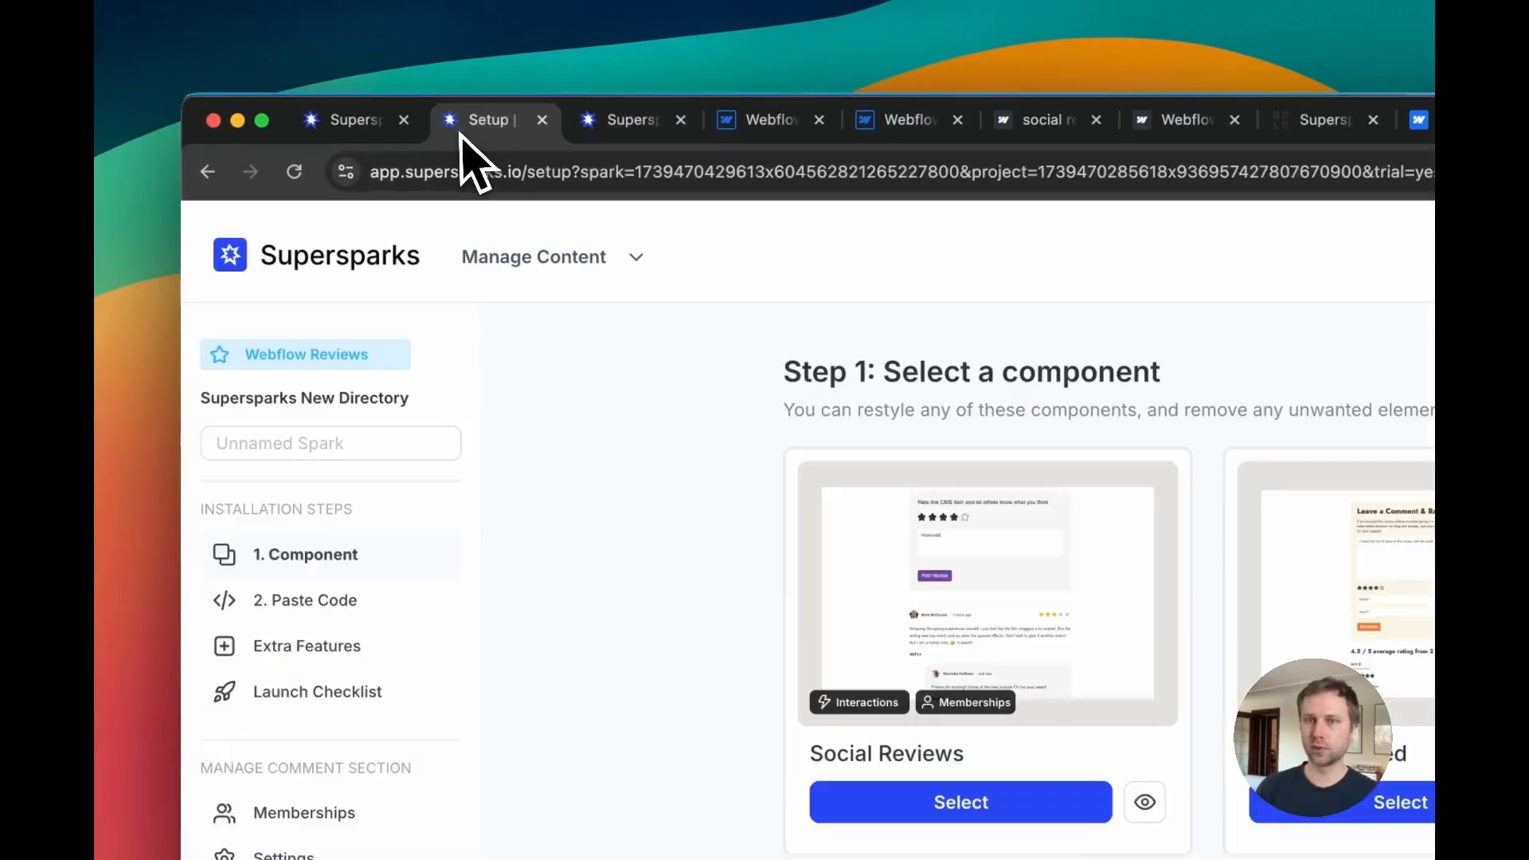
left_click(644, 133)
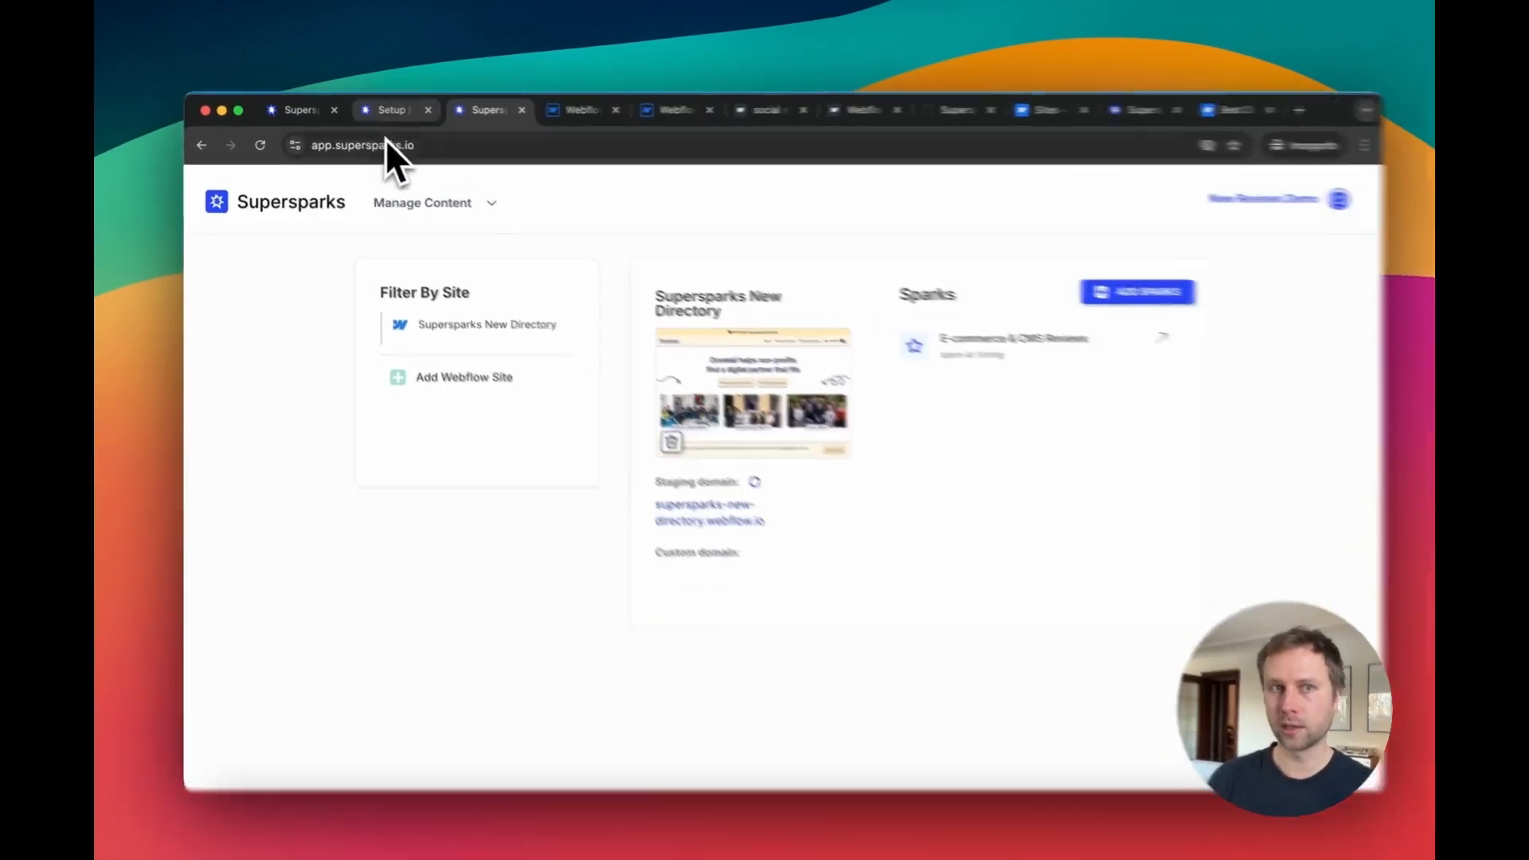
left_click(386, 110)
scroll(622, 438, "down", 2)
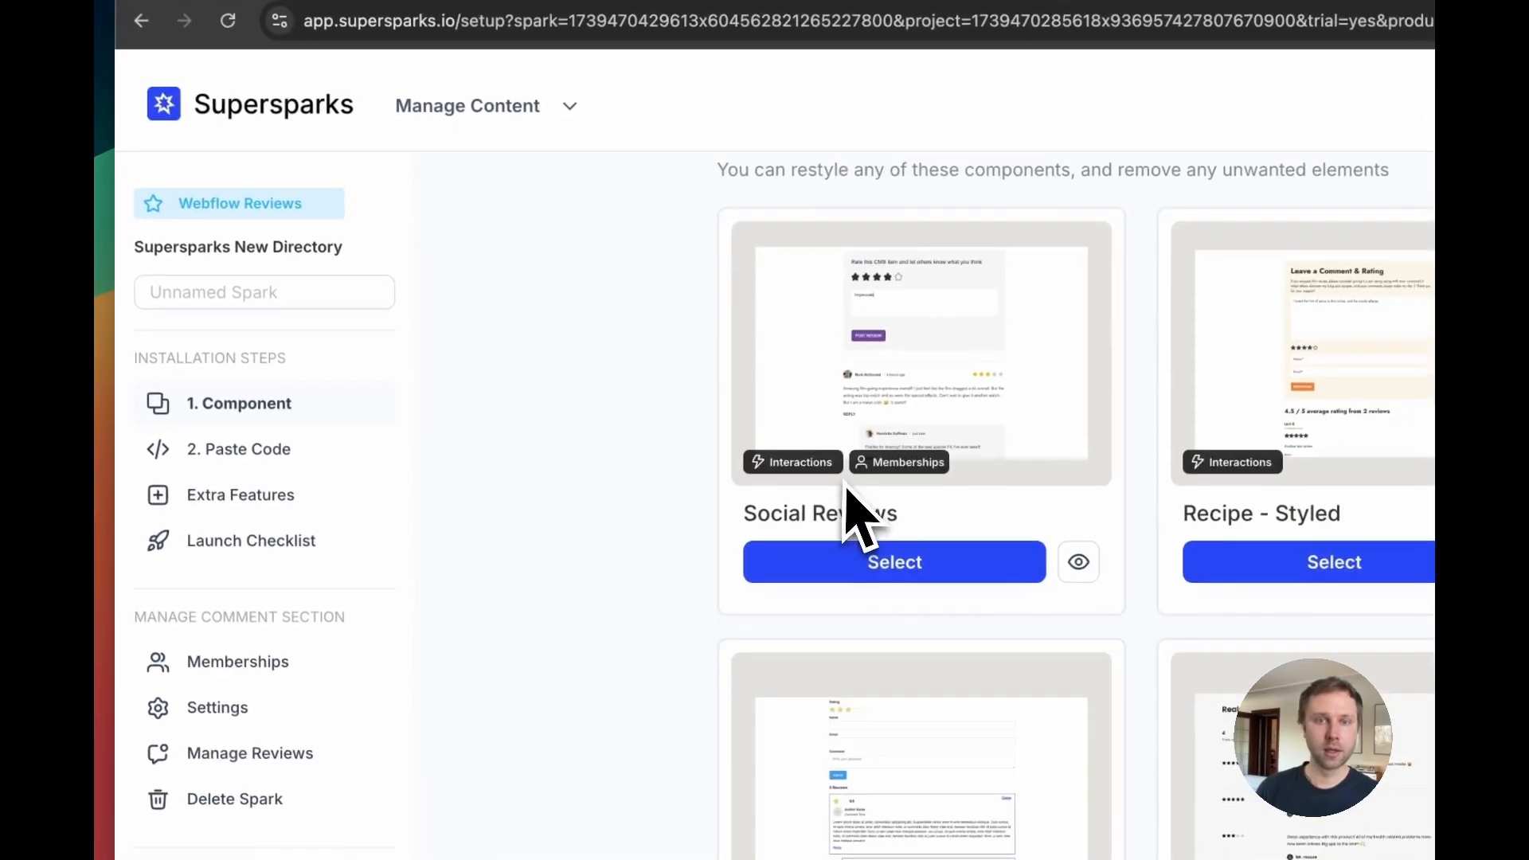
scroll(845, 483, "up", 2)
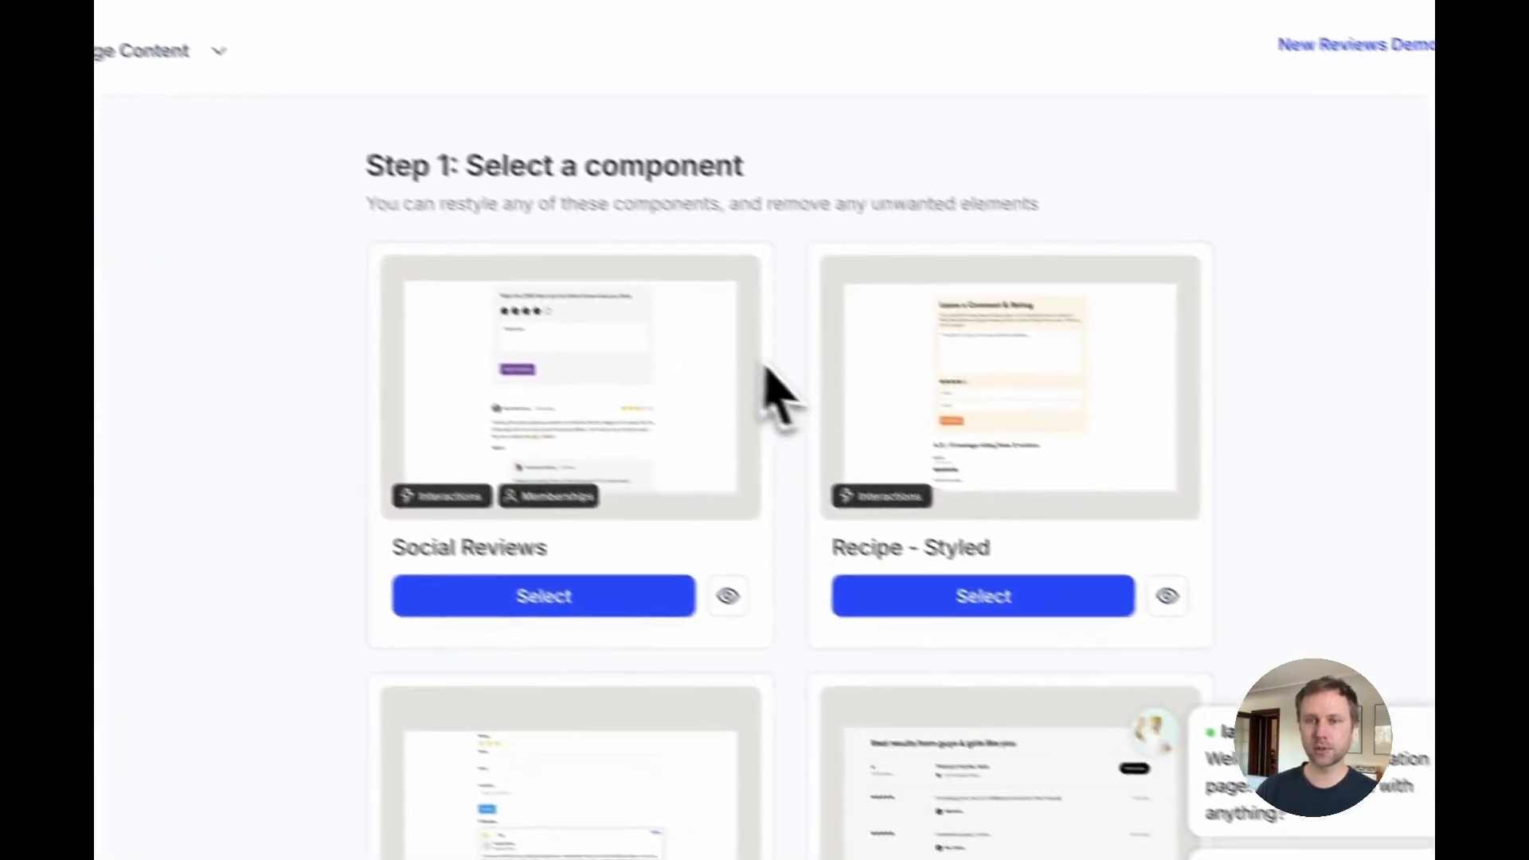
scroll(1106, 413, "down", 3)
scroll(693, 359, "down", 4)
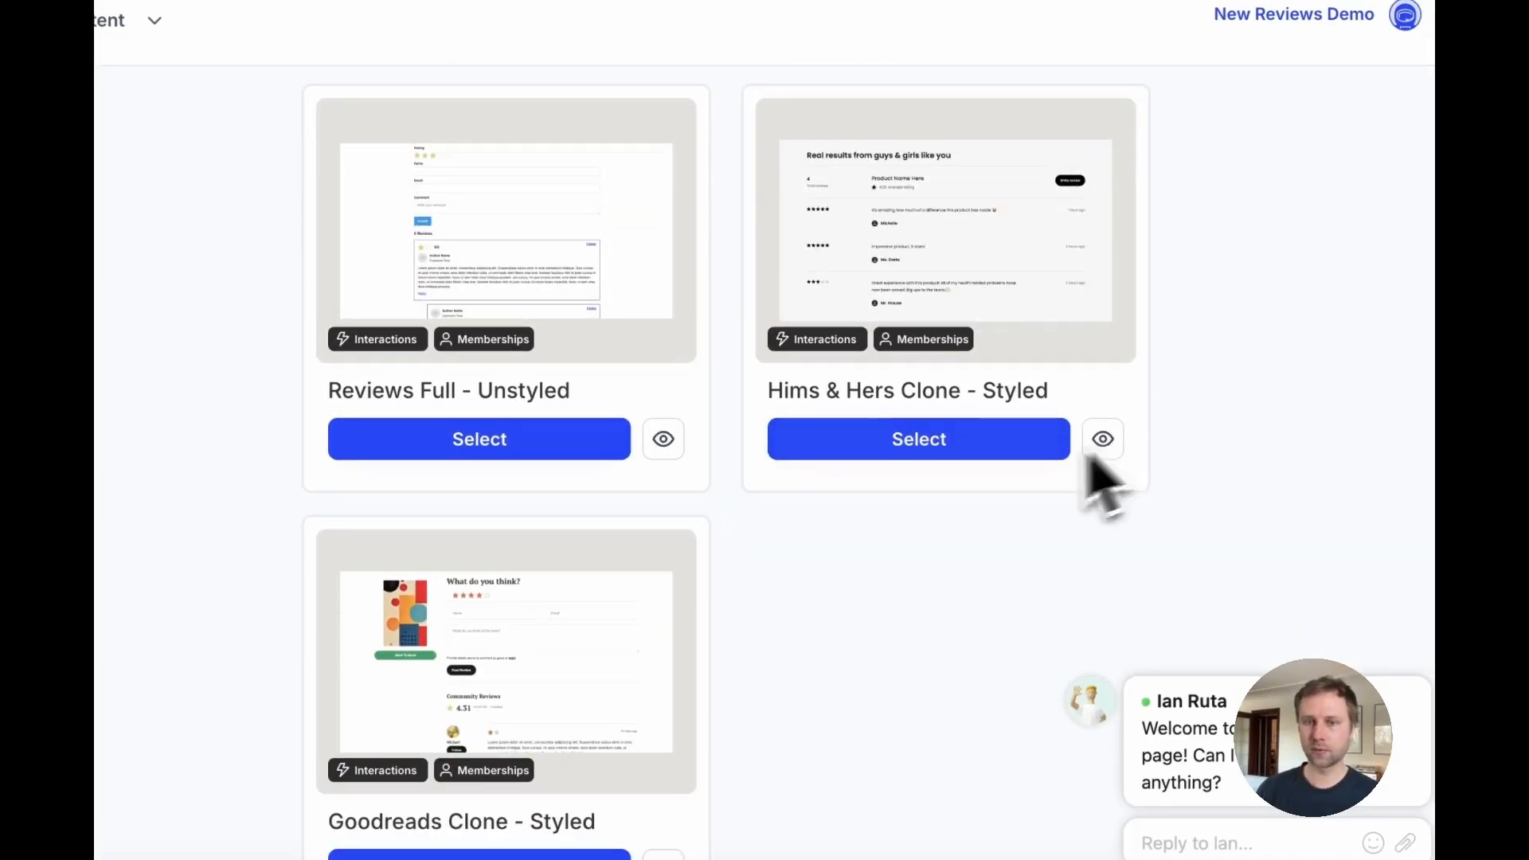
Step: Preview the Hims & Hers Clone - Styled component, opening and closing its write-review form and scrolling its reviews
left_click(1103, 439)
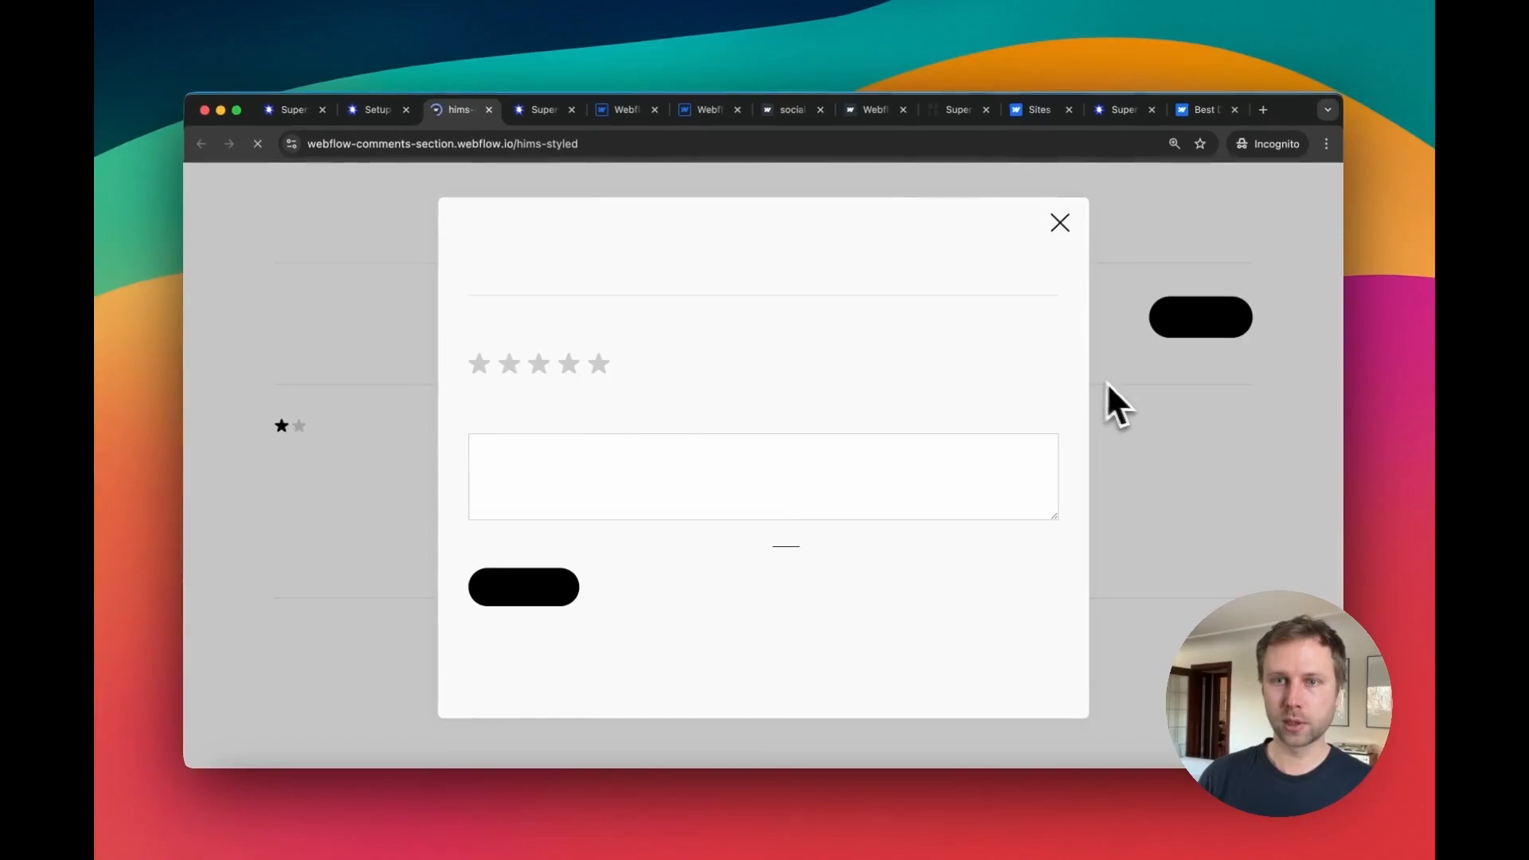
left_click(1188, 327)
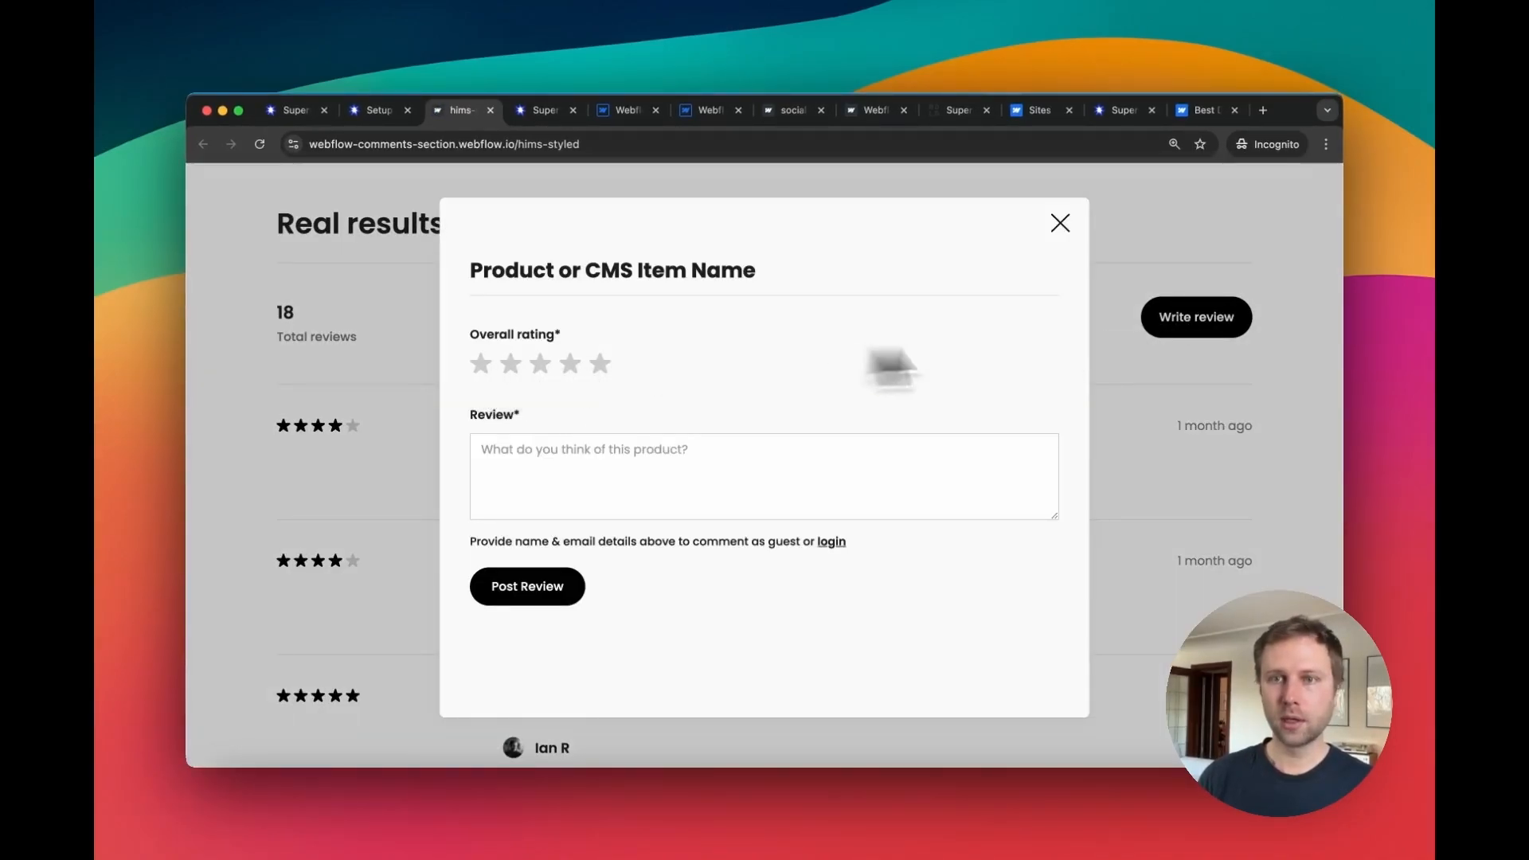
left_click(1112, 334)
scroll(664, 416, "down", 3)
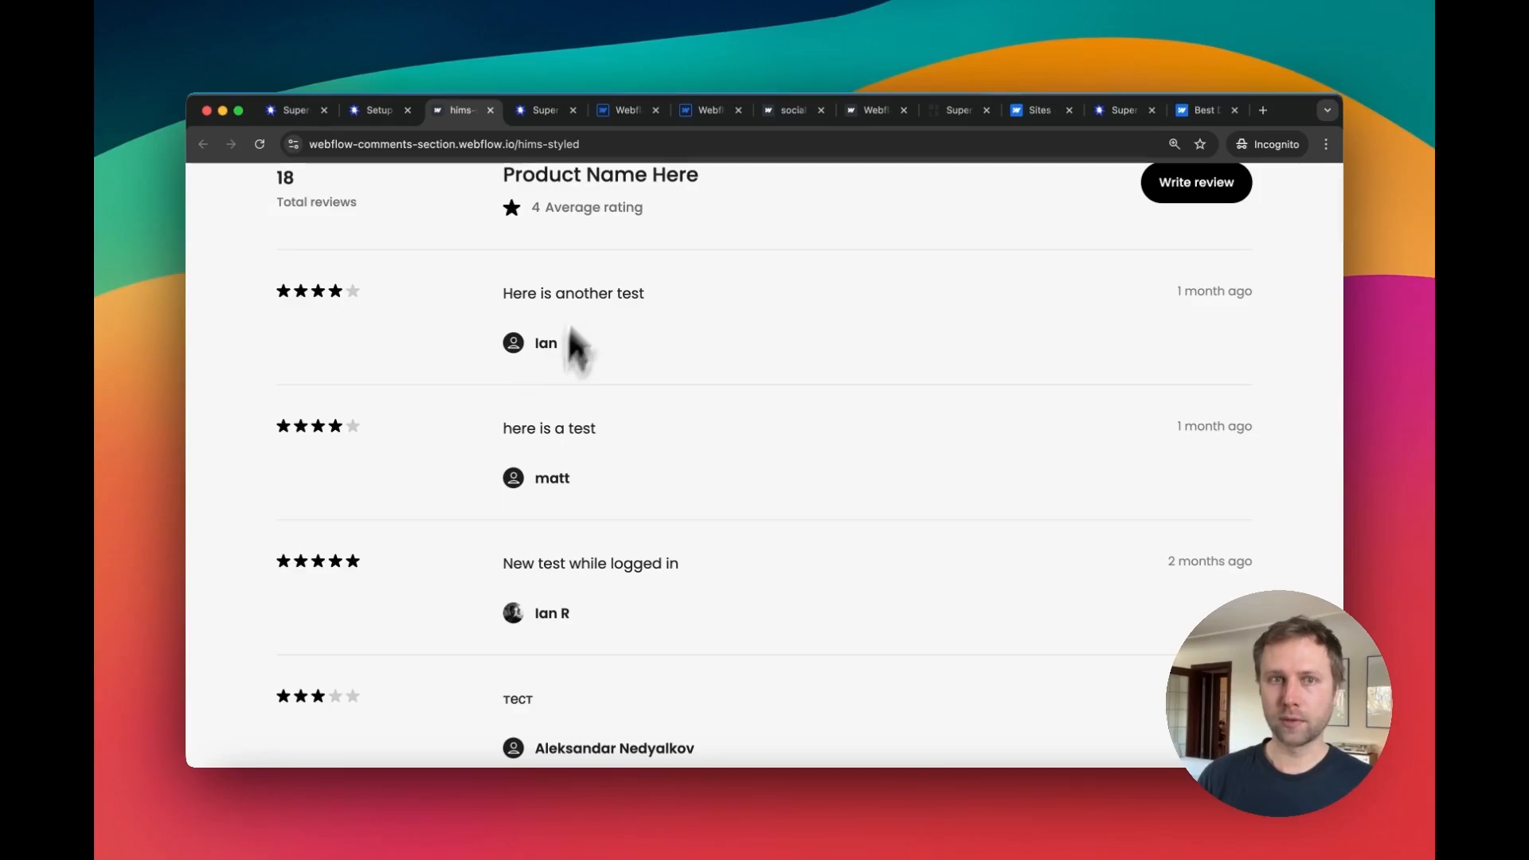
Step: Select the Social Reviews component and copy it
left_click(368, 112)
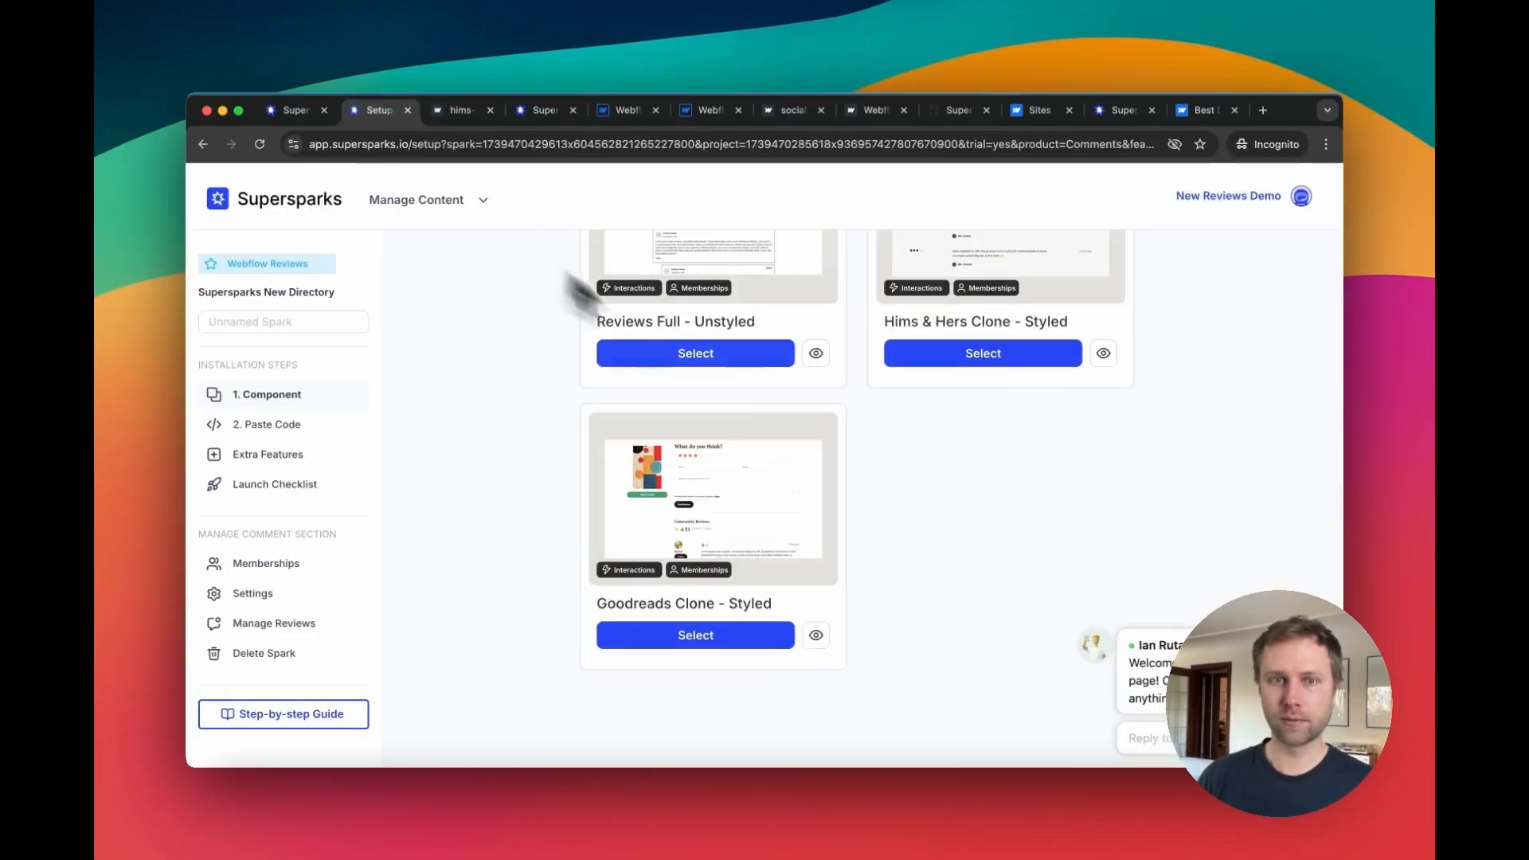
scroll(748, 339, "up", 5)
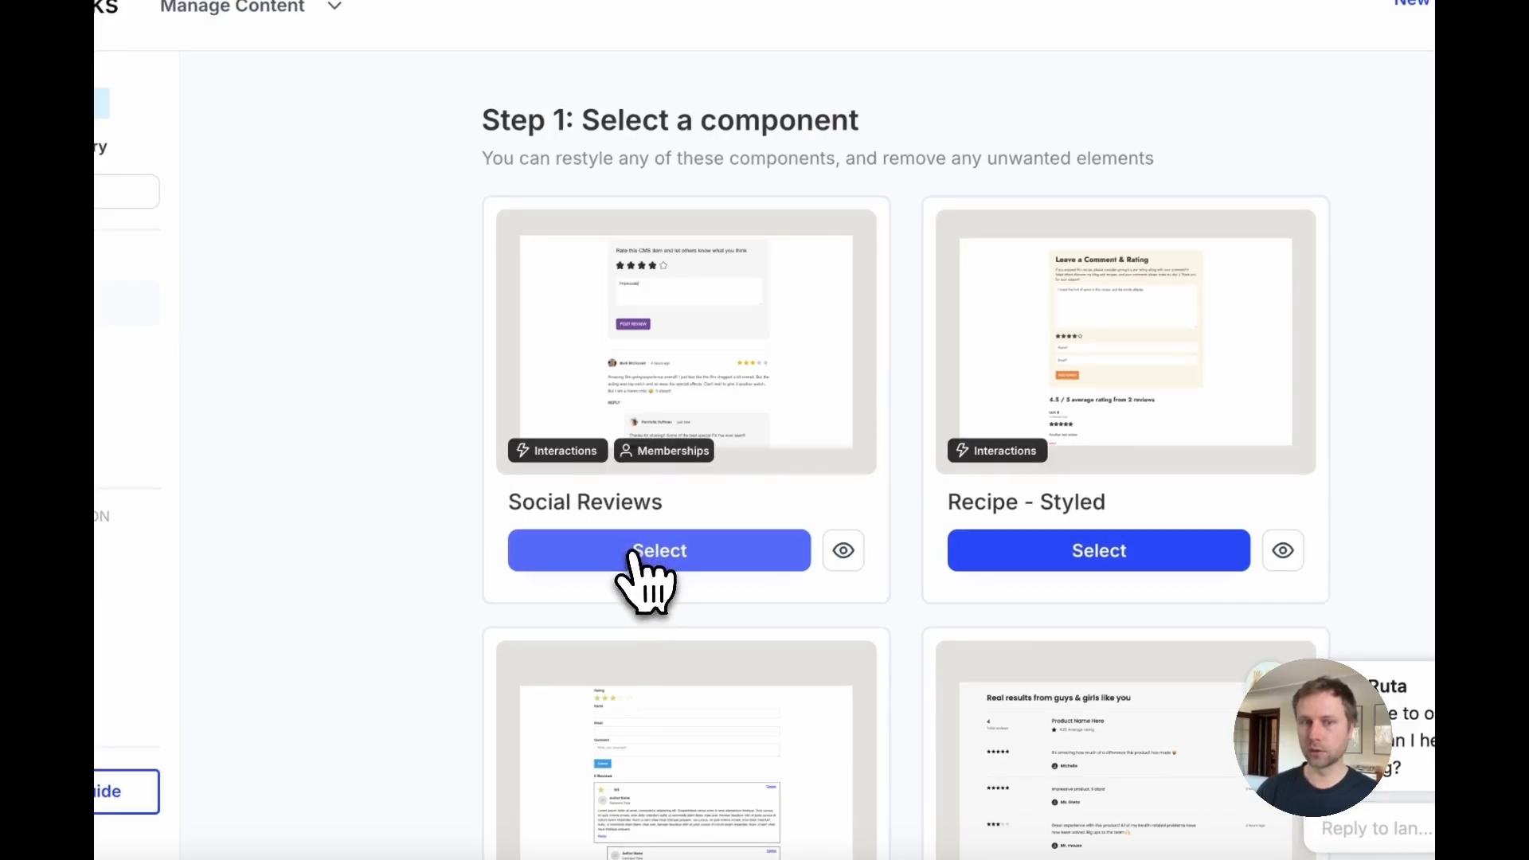
left_click(628, 557)
scroll(870, 489, "down", 3)
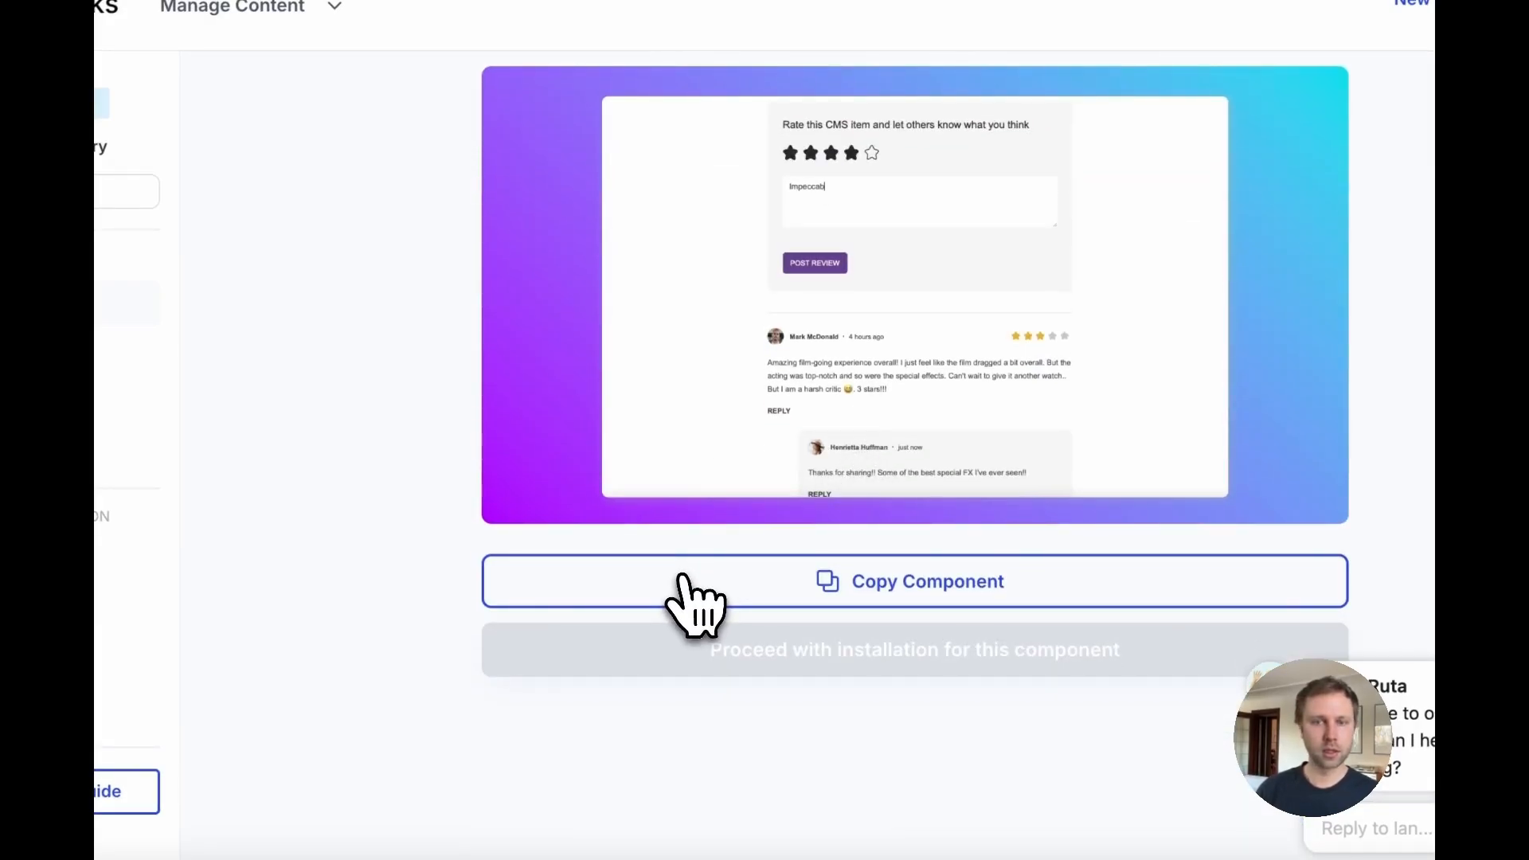
left_click(689, 603)
Step: Paste the Social Reviews component into the Mud profile's About card below the Tech list in the Designer
scroll(683, 542, "up", 3)
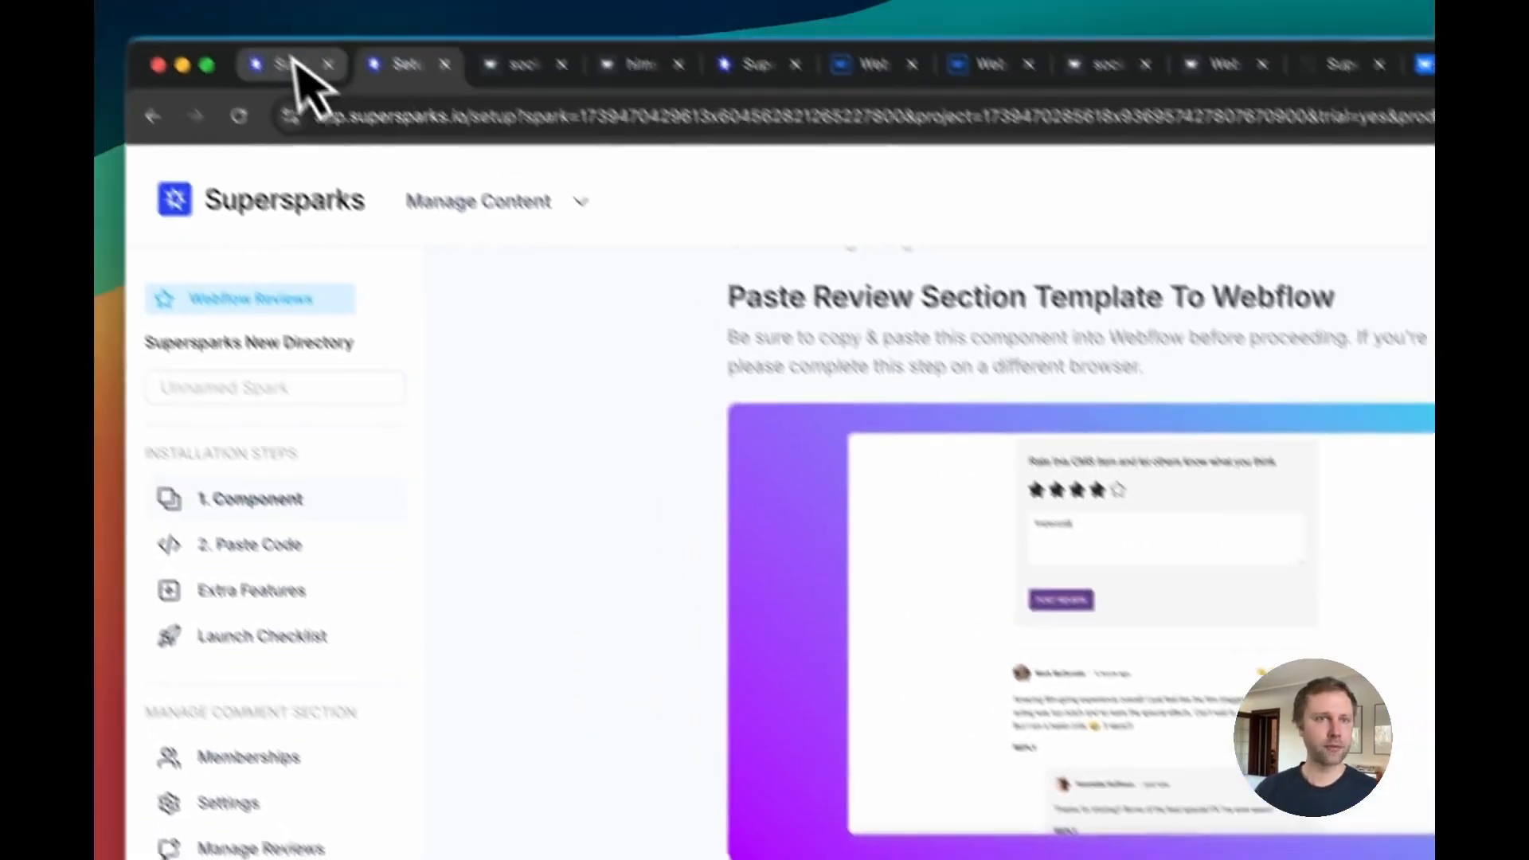
left_click(300, 83)
left_click(924, 115)
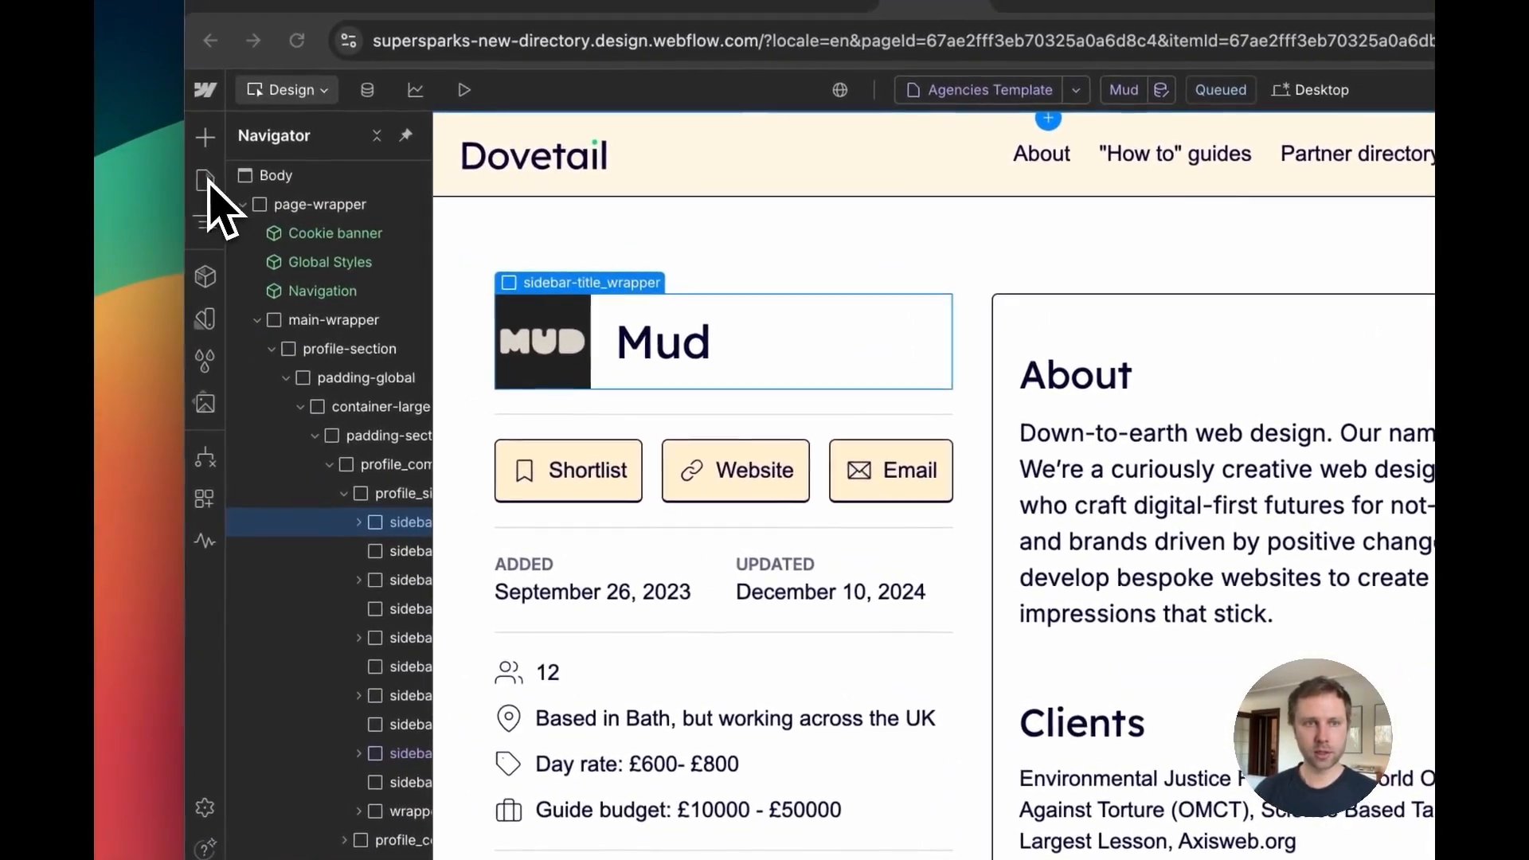
left_click(207, 183)
scroll(354, 709, "down", 10)
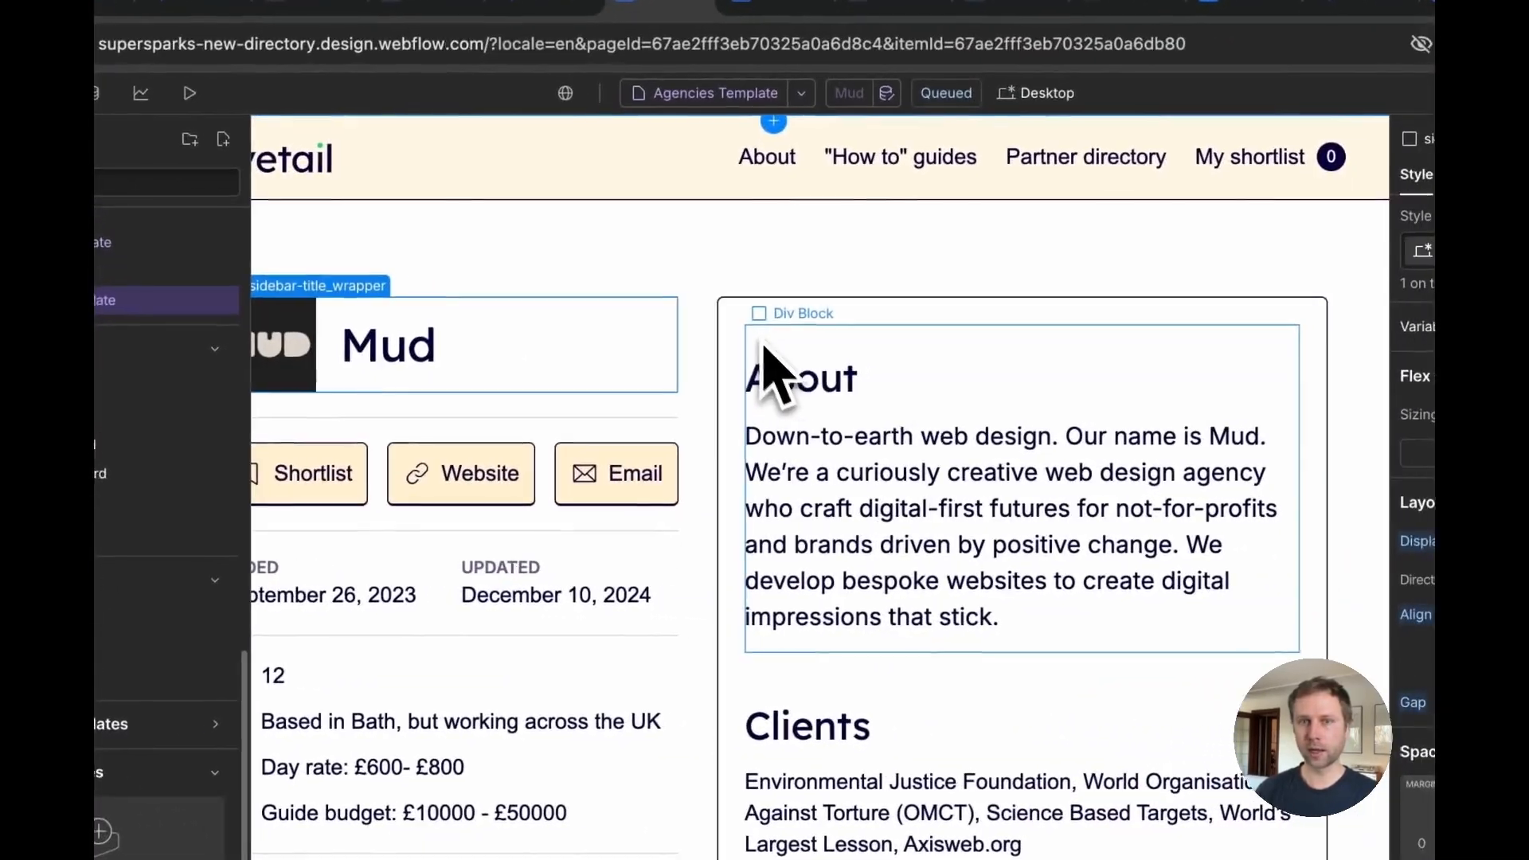
left_click(1039, 216)
scroll(757, 446, "down", 15)
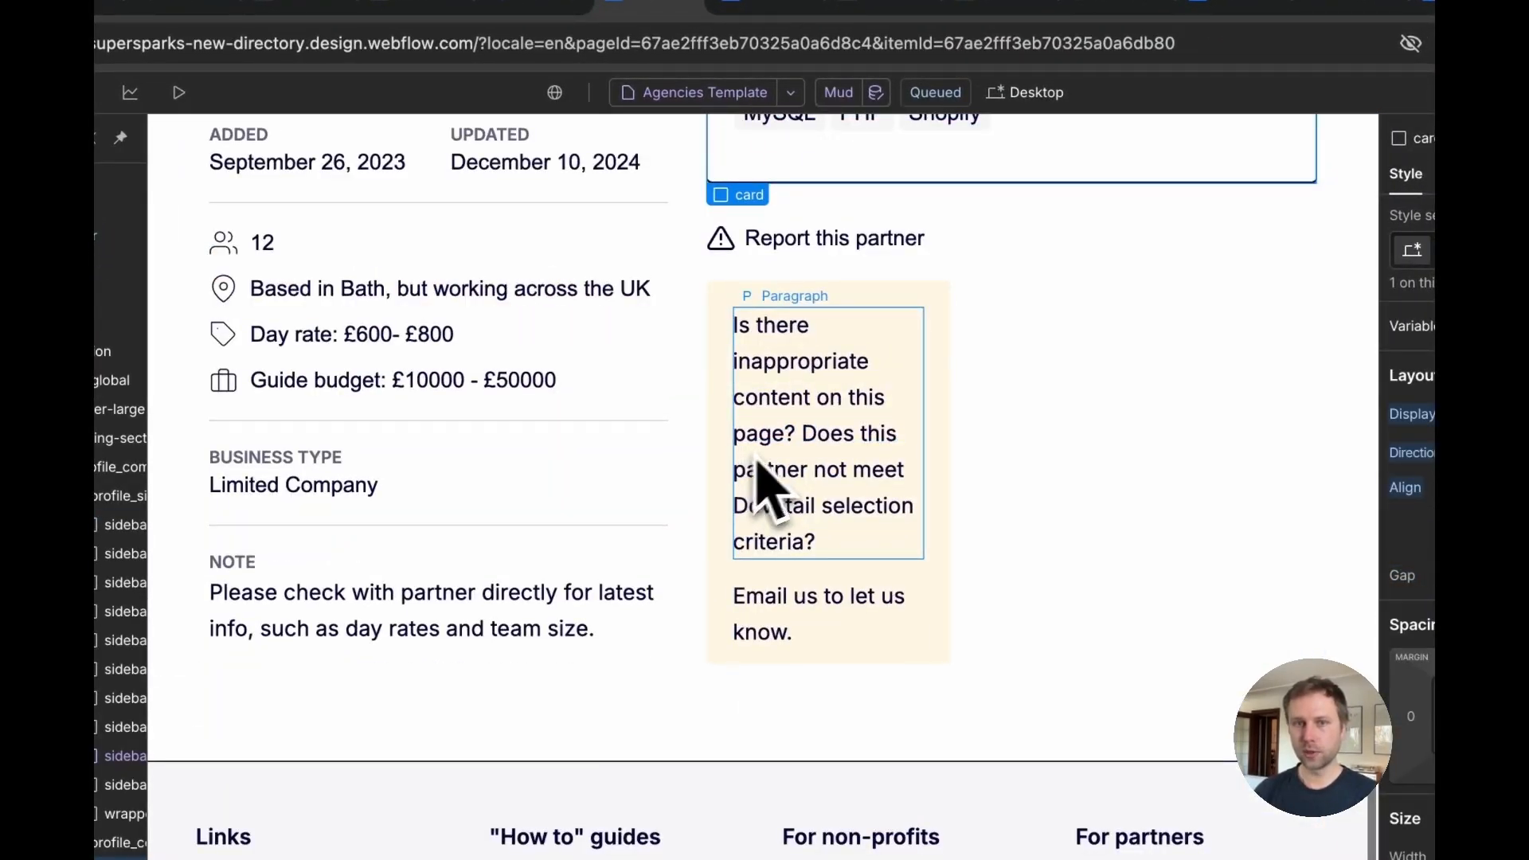
scroll(789, 414, "up", 5)
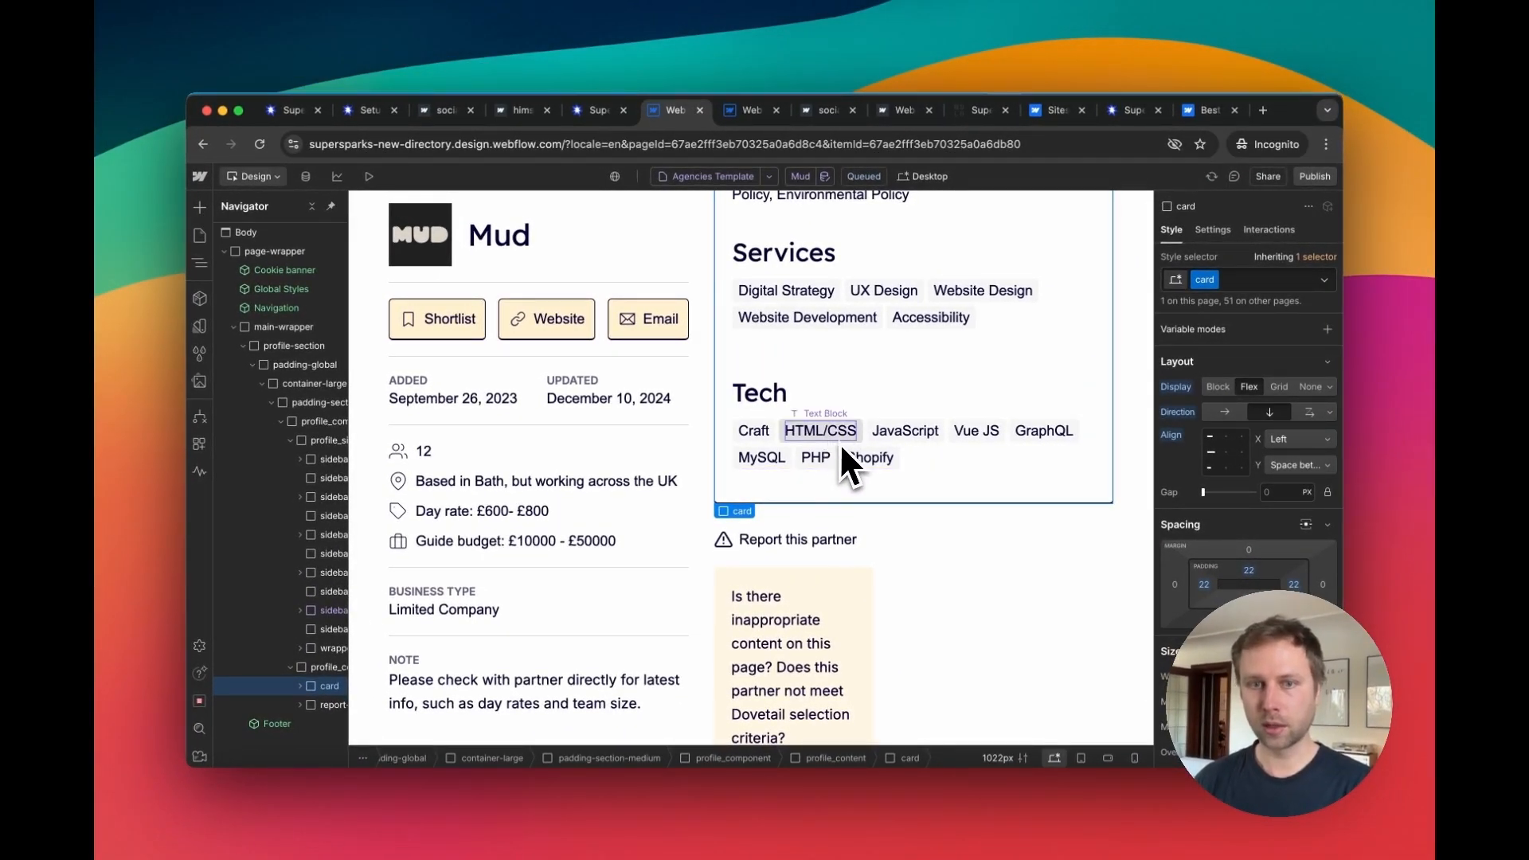
scroll(847, 424, "down", 3)
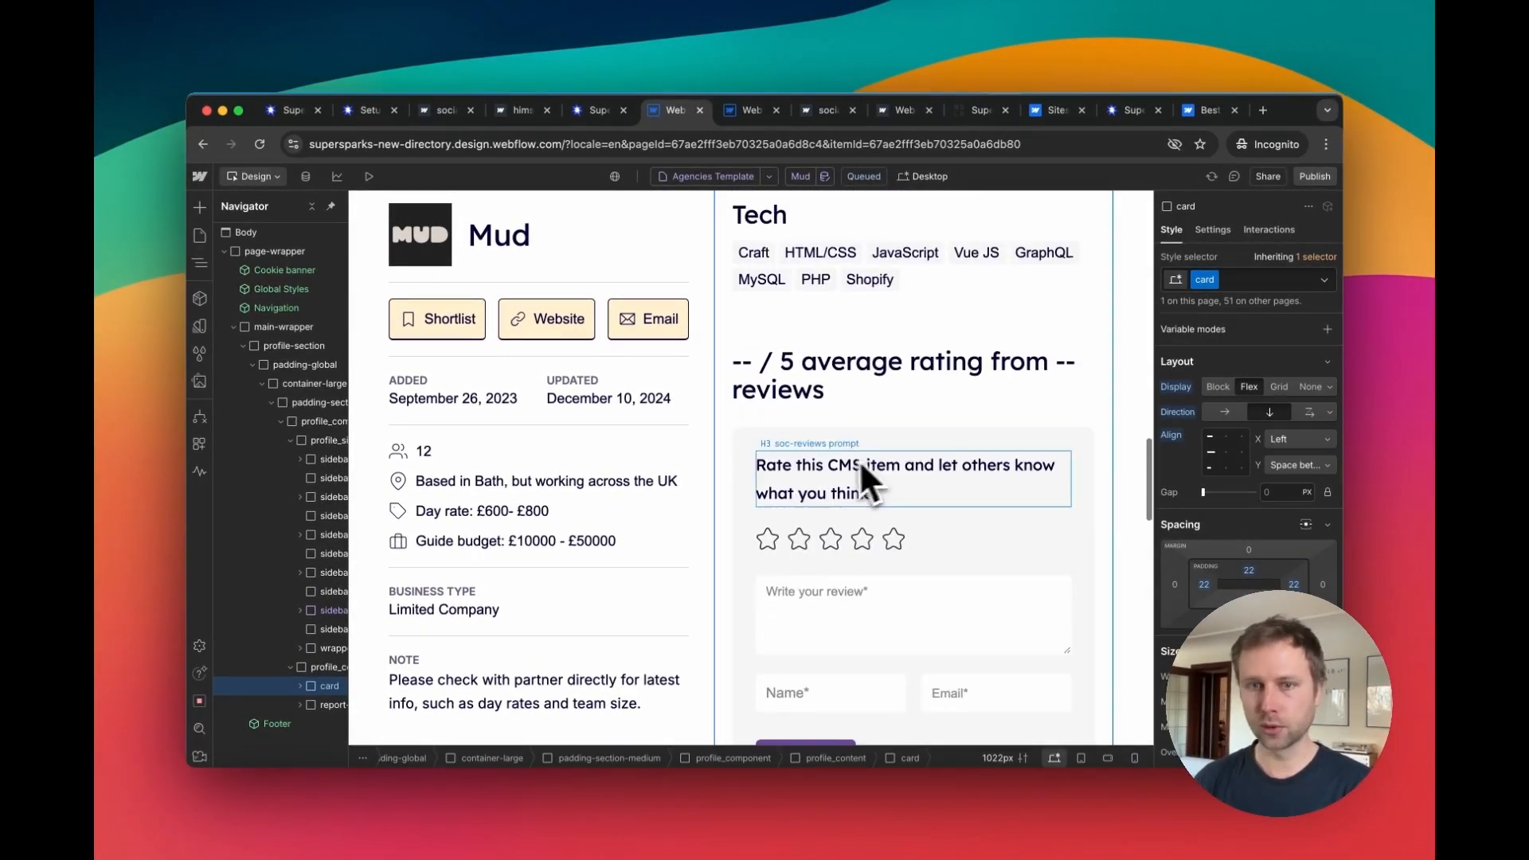
scroll(799, 431, "up", 3)
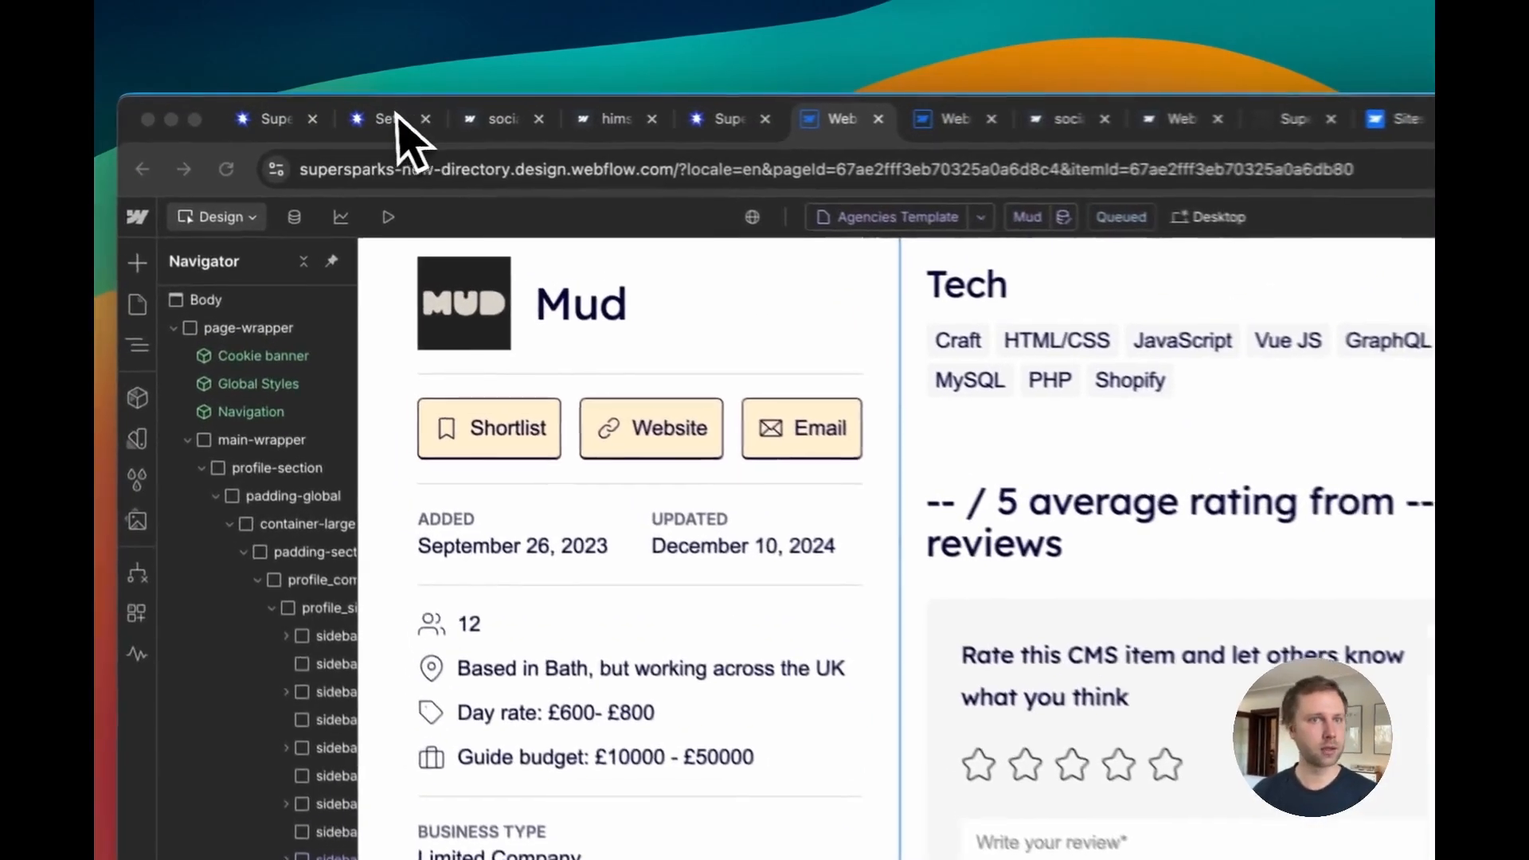
Step: Proceed with installation of the Social Reviews component and copy the Step 2 code snippet
left_click(364, 110)
scroll(712, 486, "up", 1)
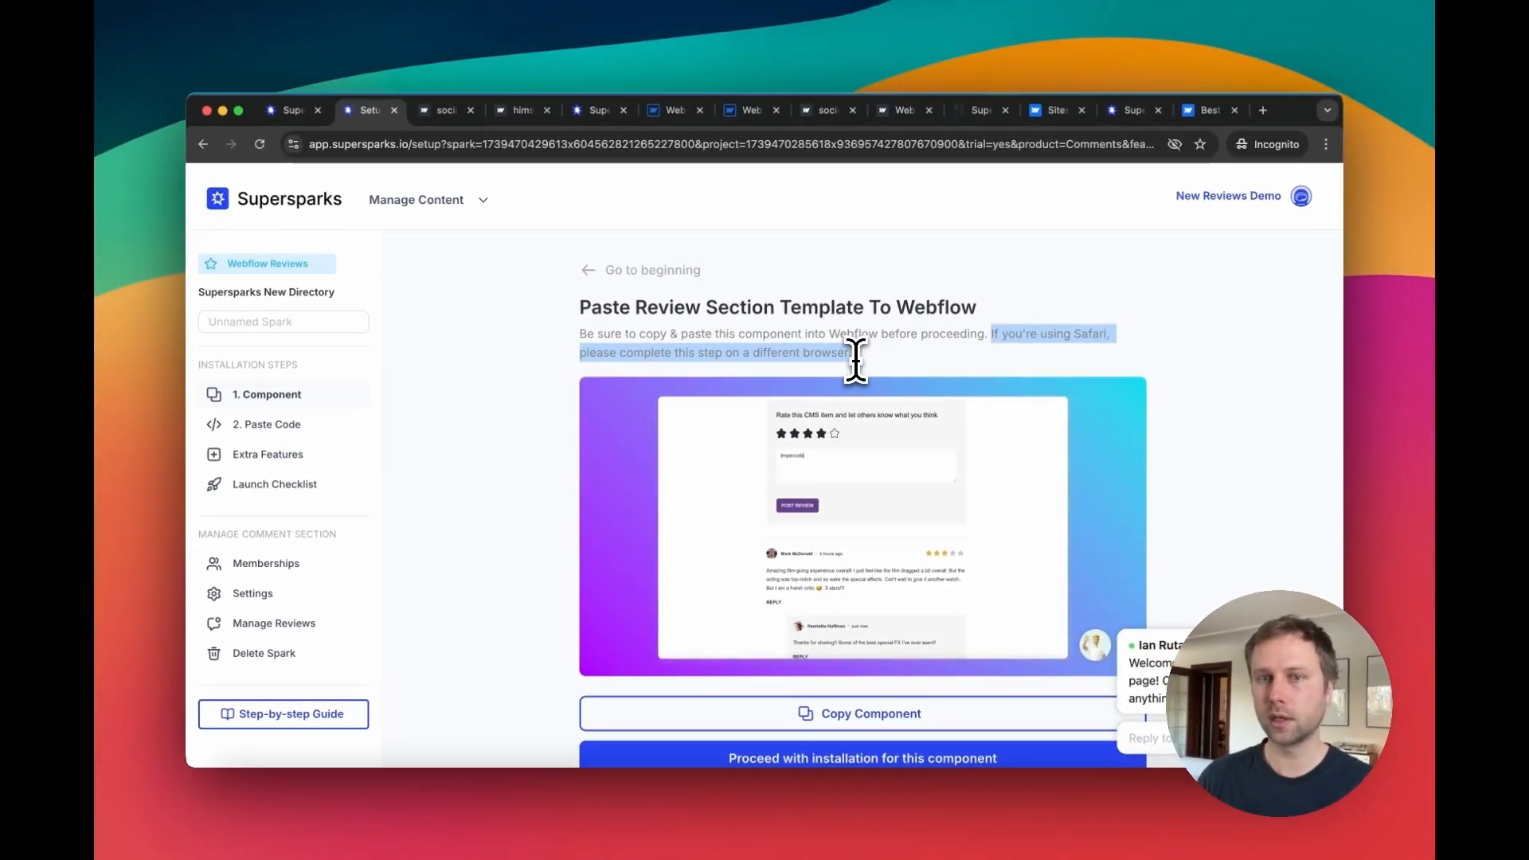
scroll(856, 362, "down", 3)
scroll(736, 691, "up", 1)
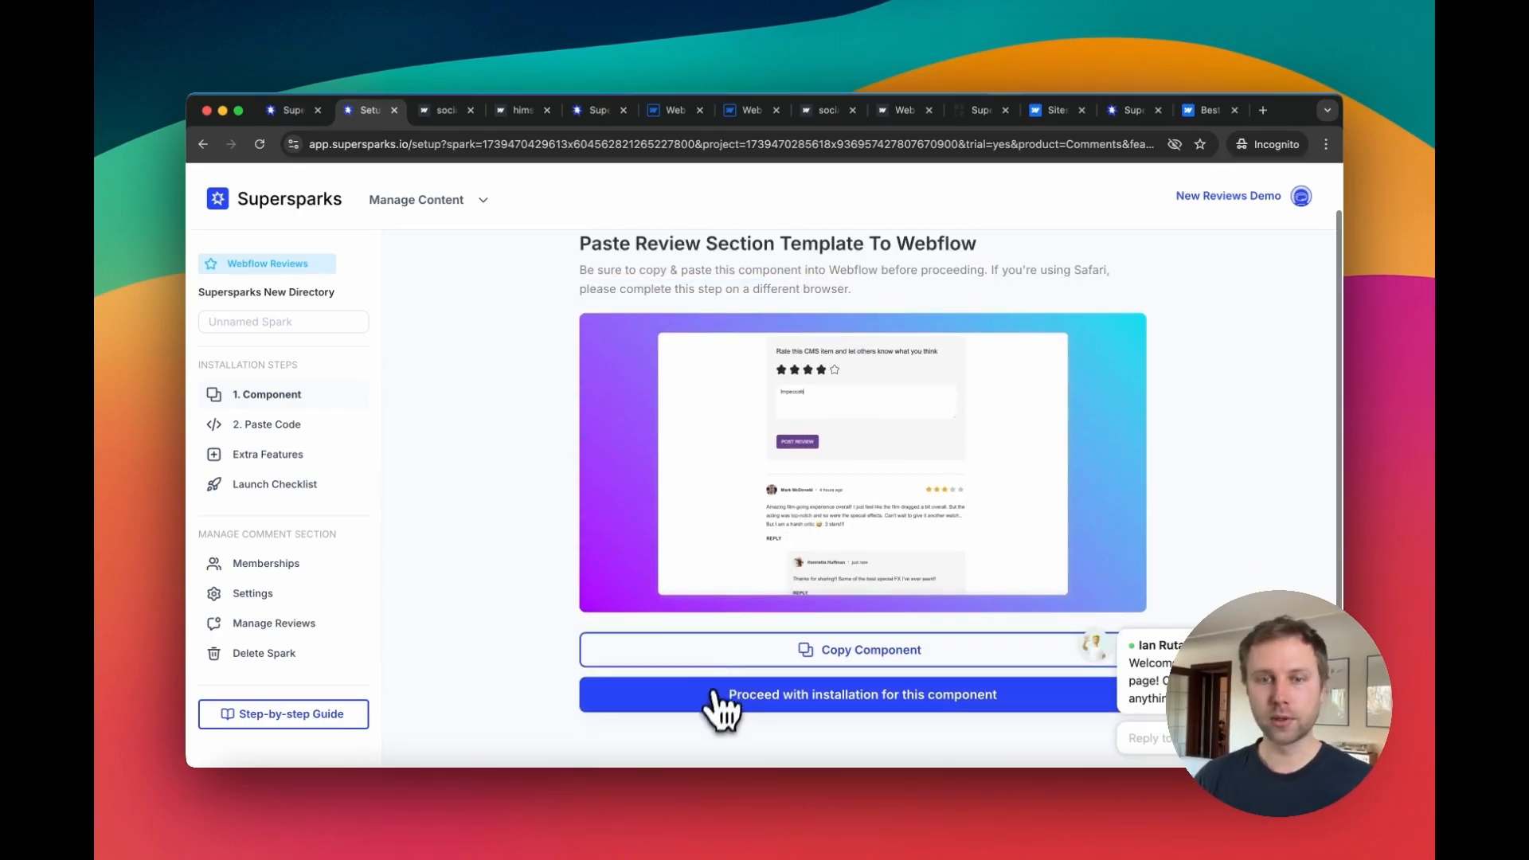
left_click(711, 709)
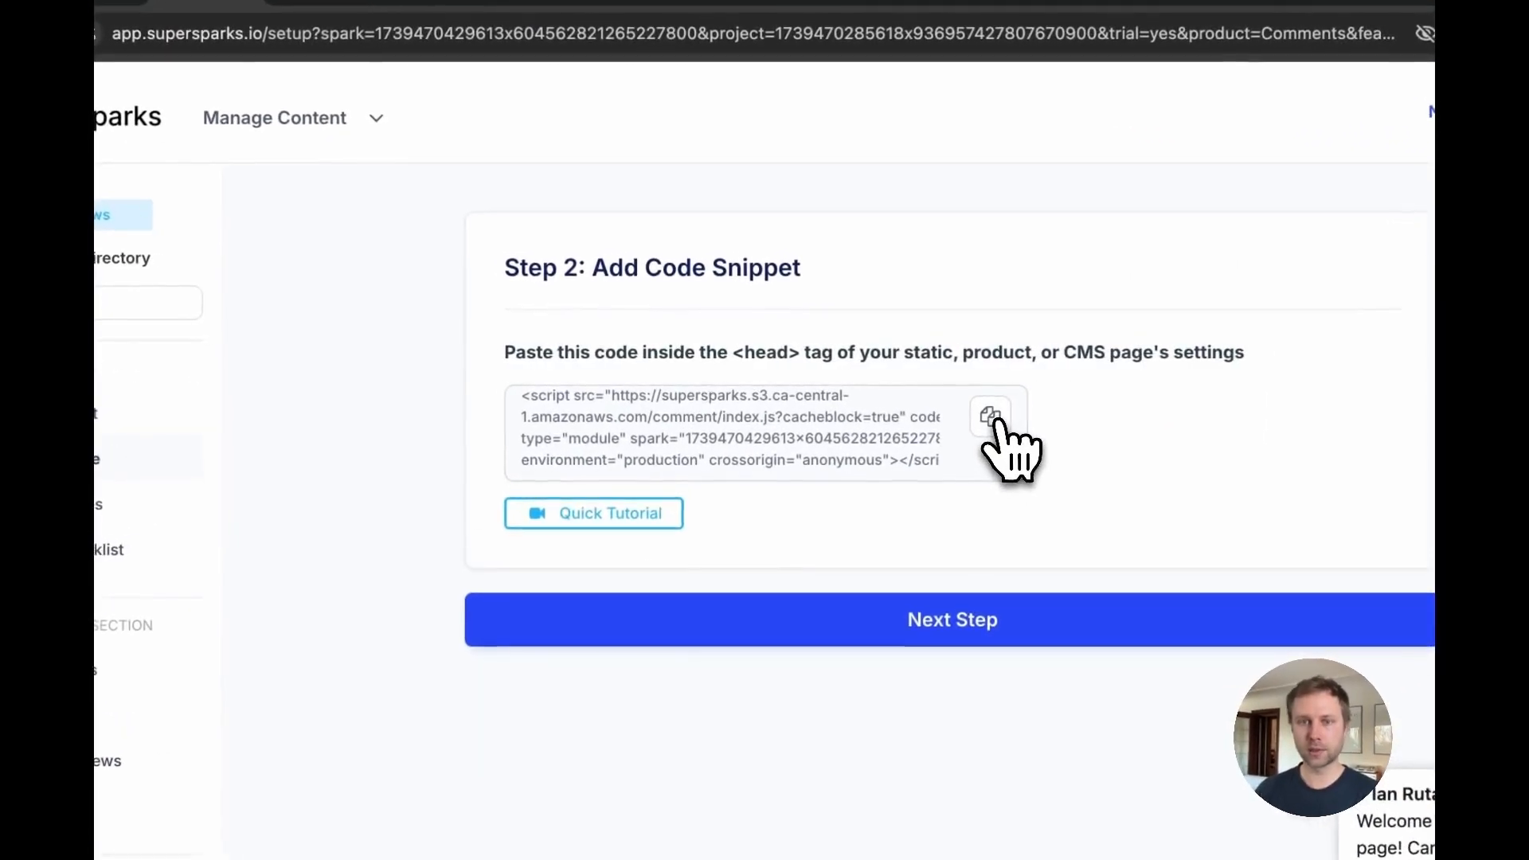
left_click(887, 396)
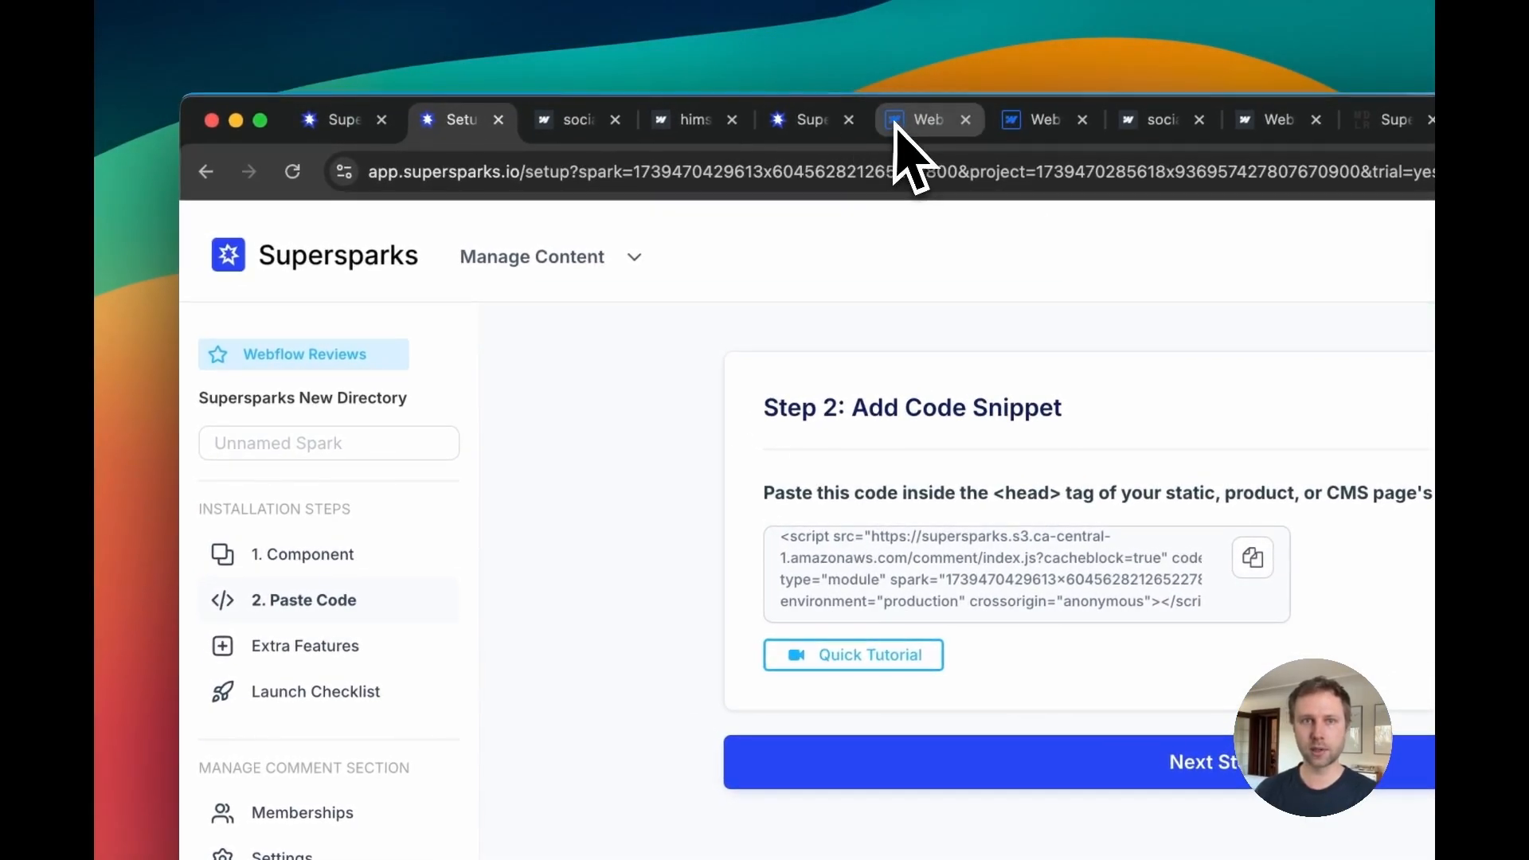
Step: Paste the Supersparks script at the top of the Agencies Template page's head custom code and save the settings
left_click(904, 103)
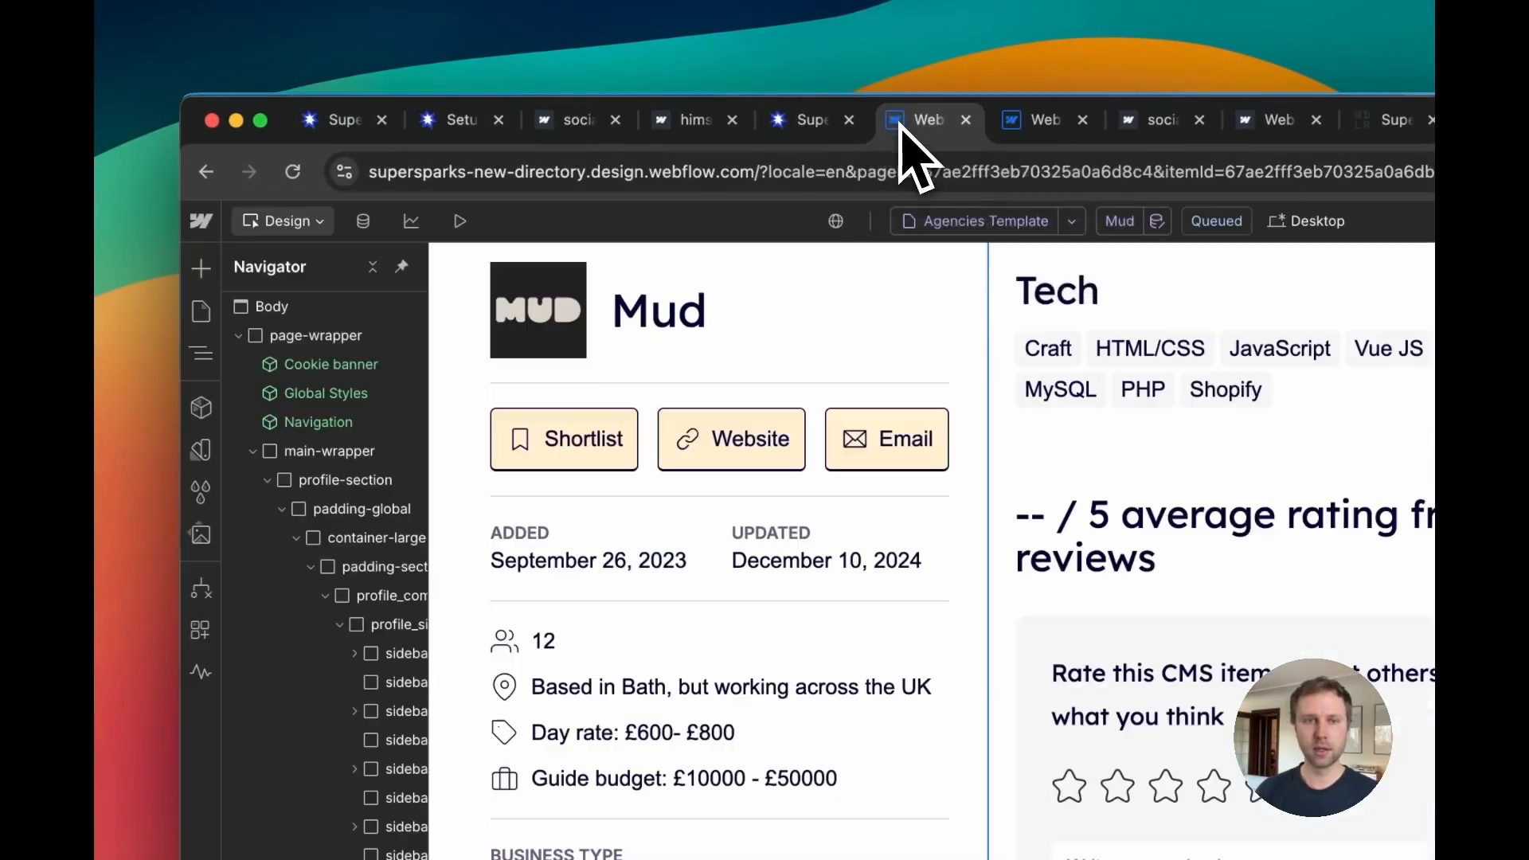
left_click(200, 311)
scroll(363, 818, "down", 5)
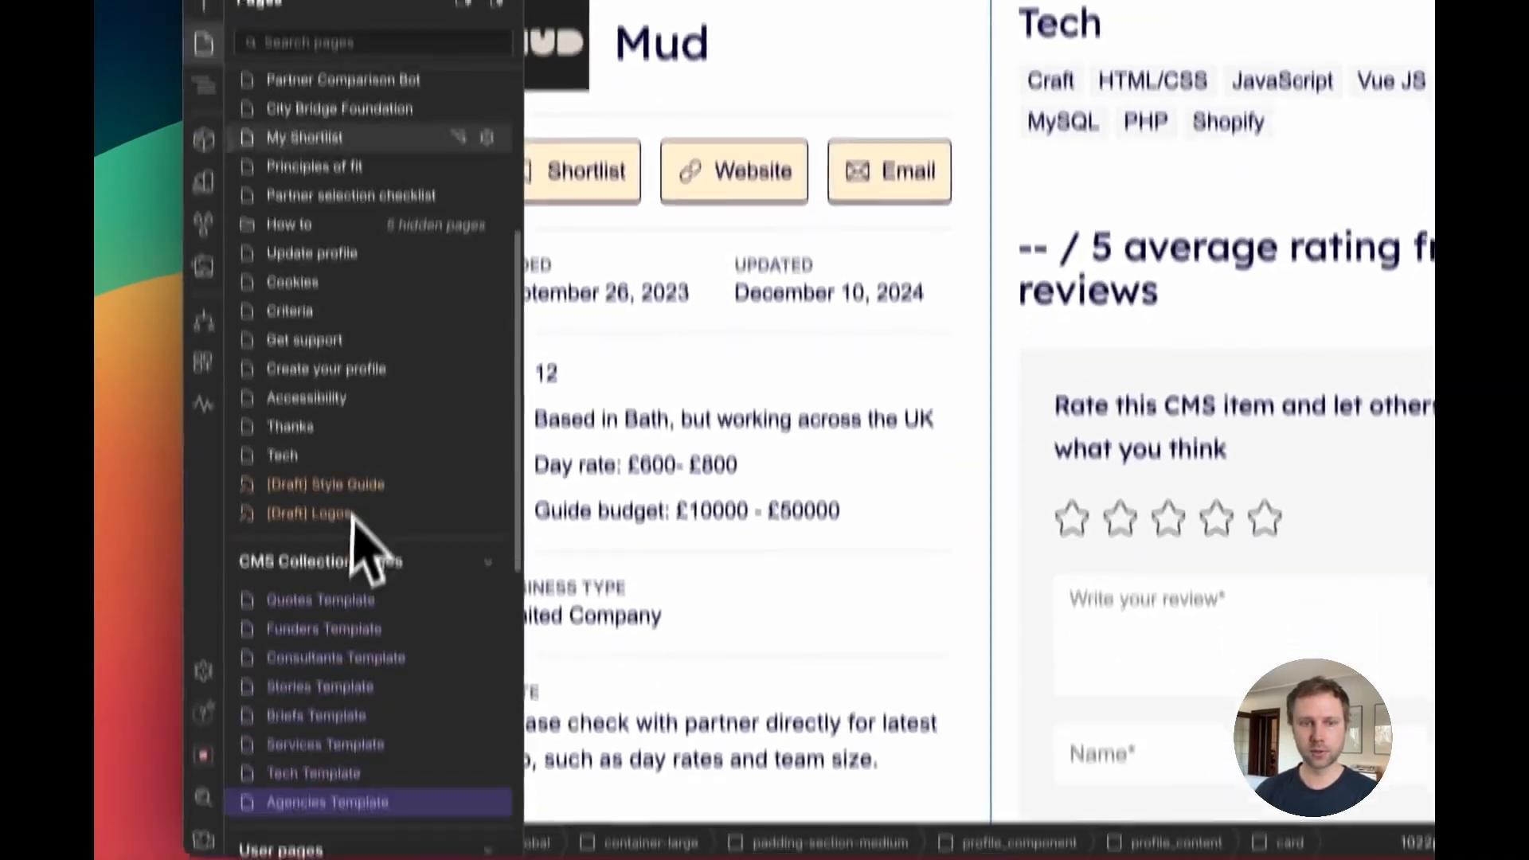
scroll(352, 517, "down", 2)
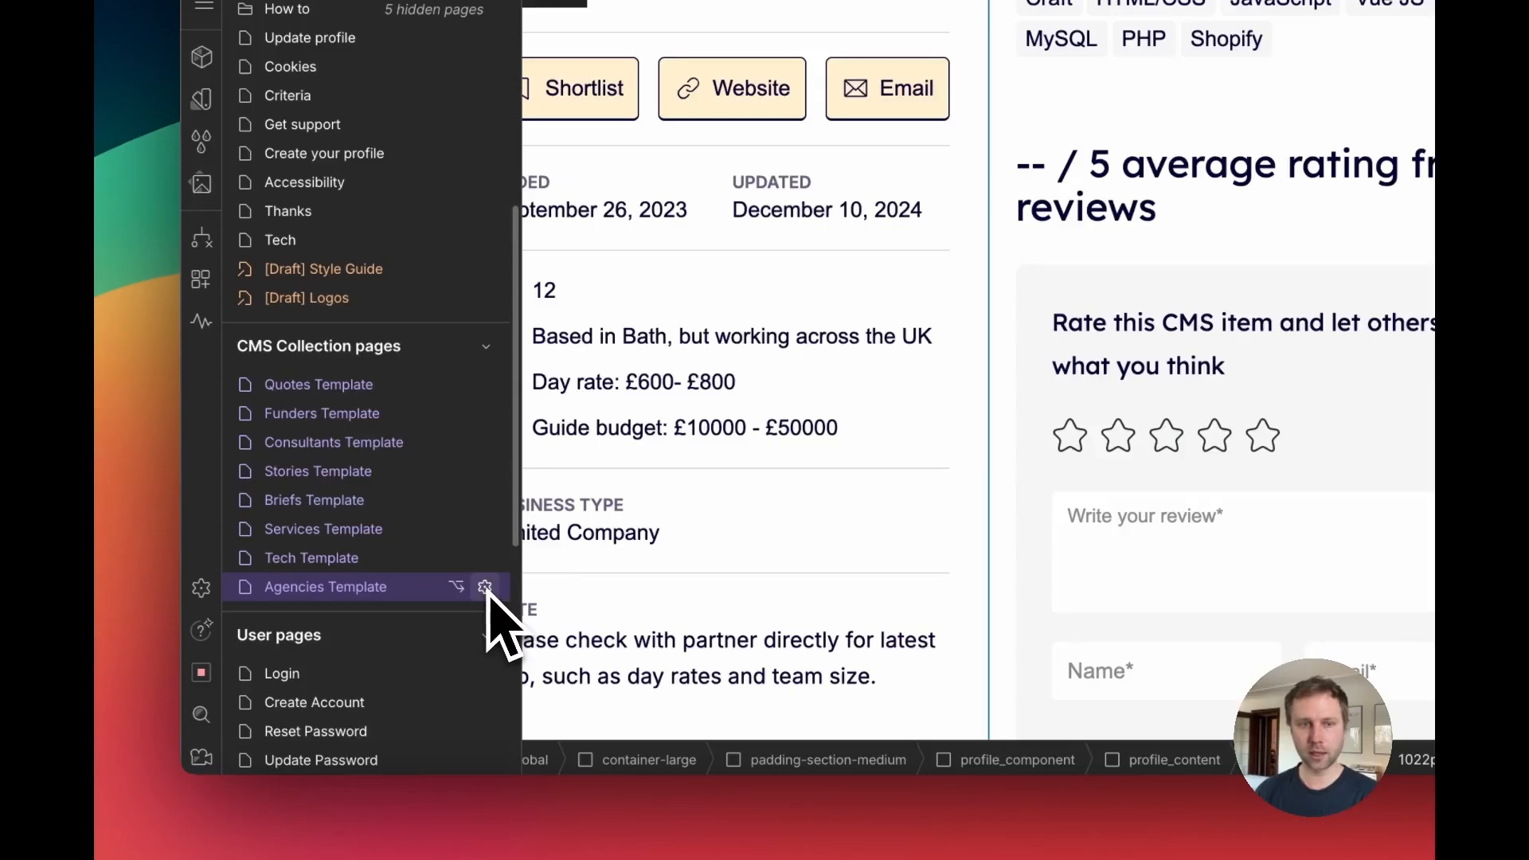
left_click(485, 587)
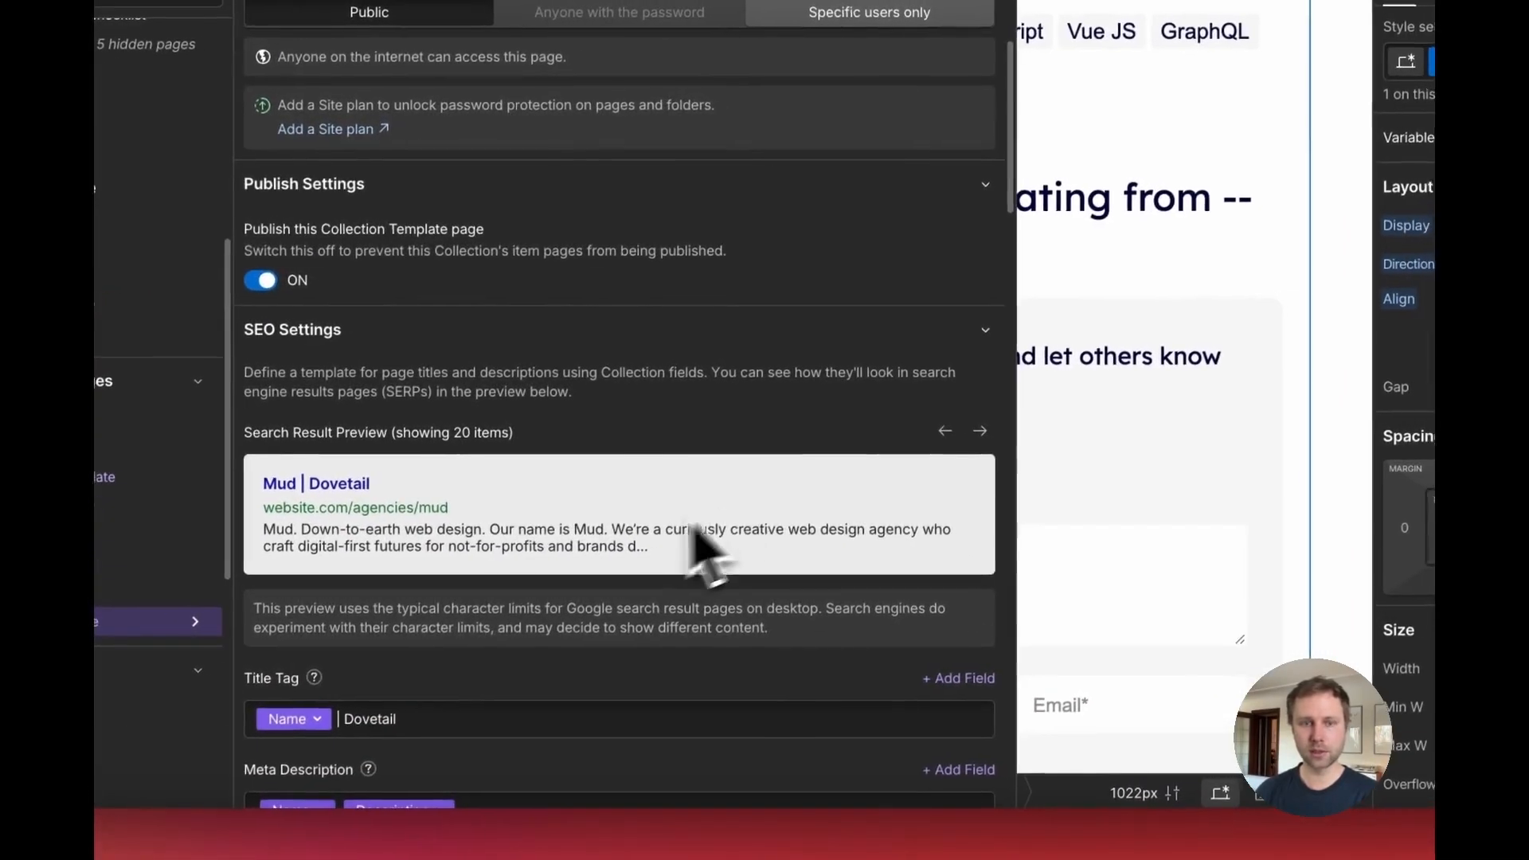
scroll(692, 532, "down", 15)
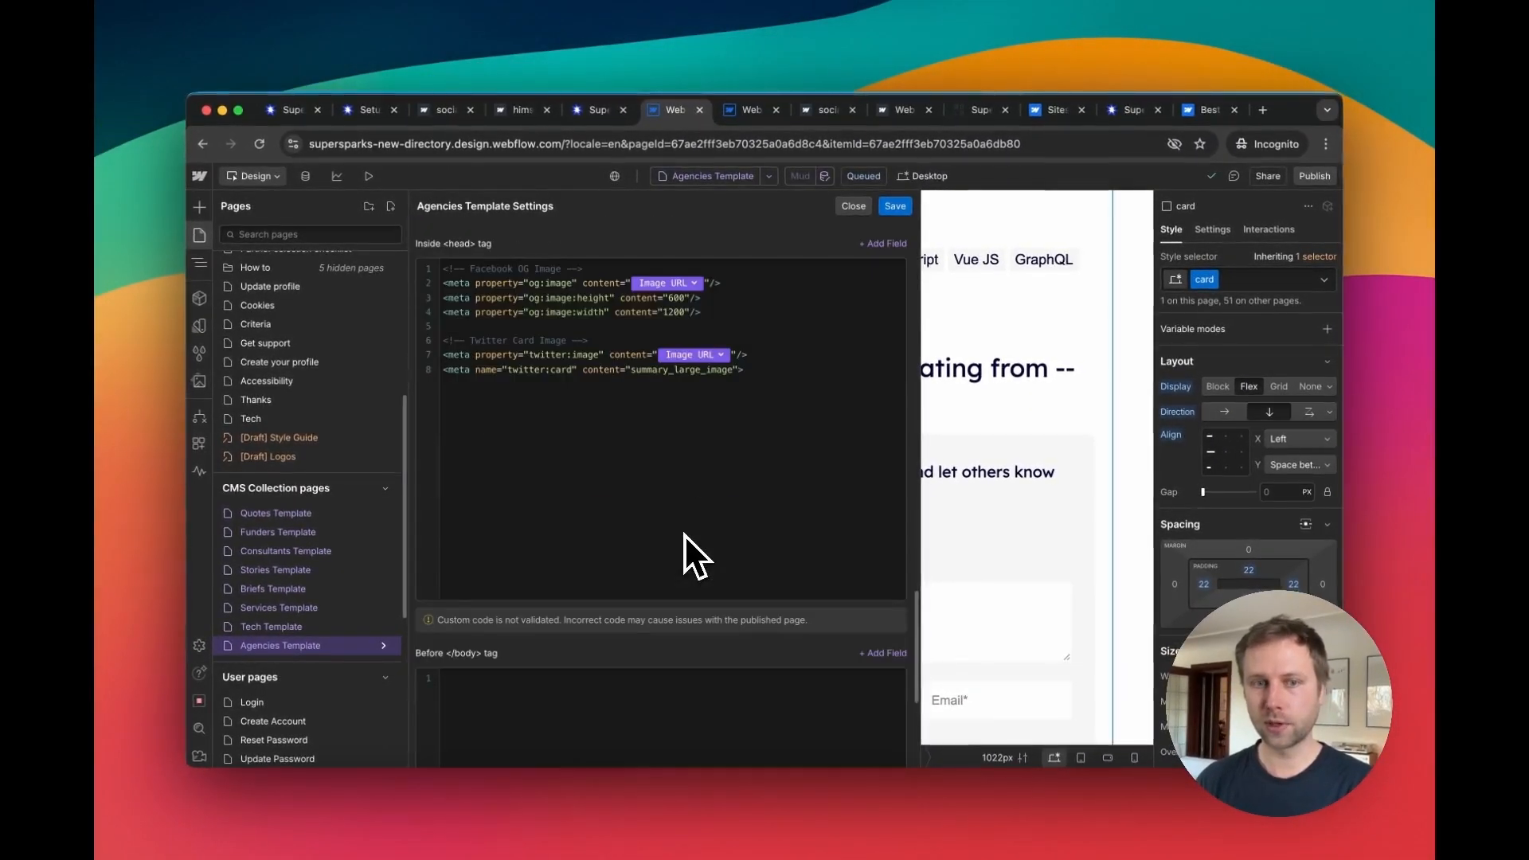
scroll(681, 541, "up", 3)
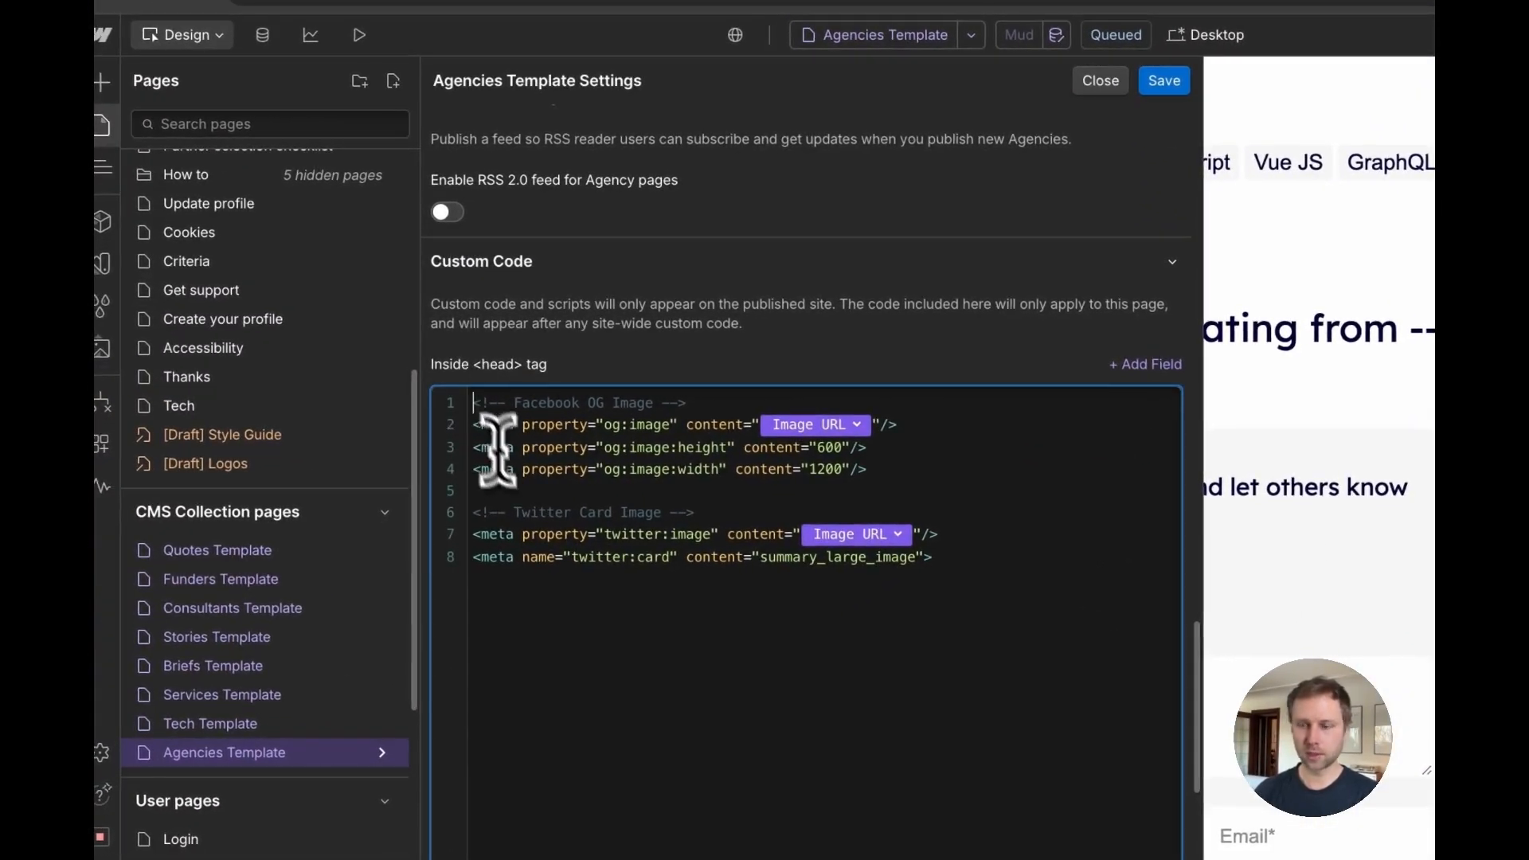
key("Return")
key("Return")
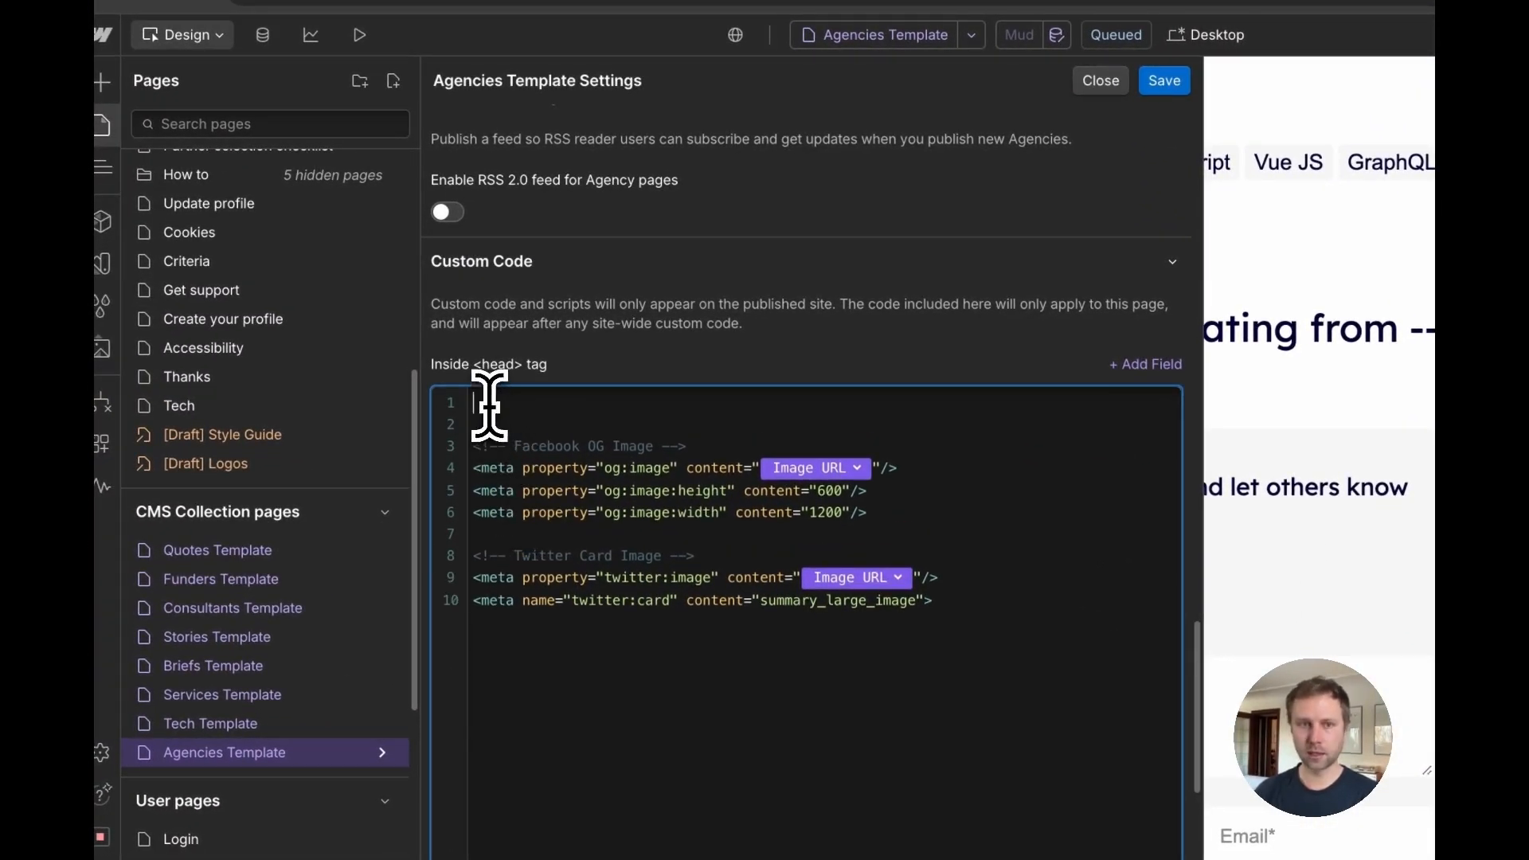
key("ctrl+v")
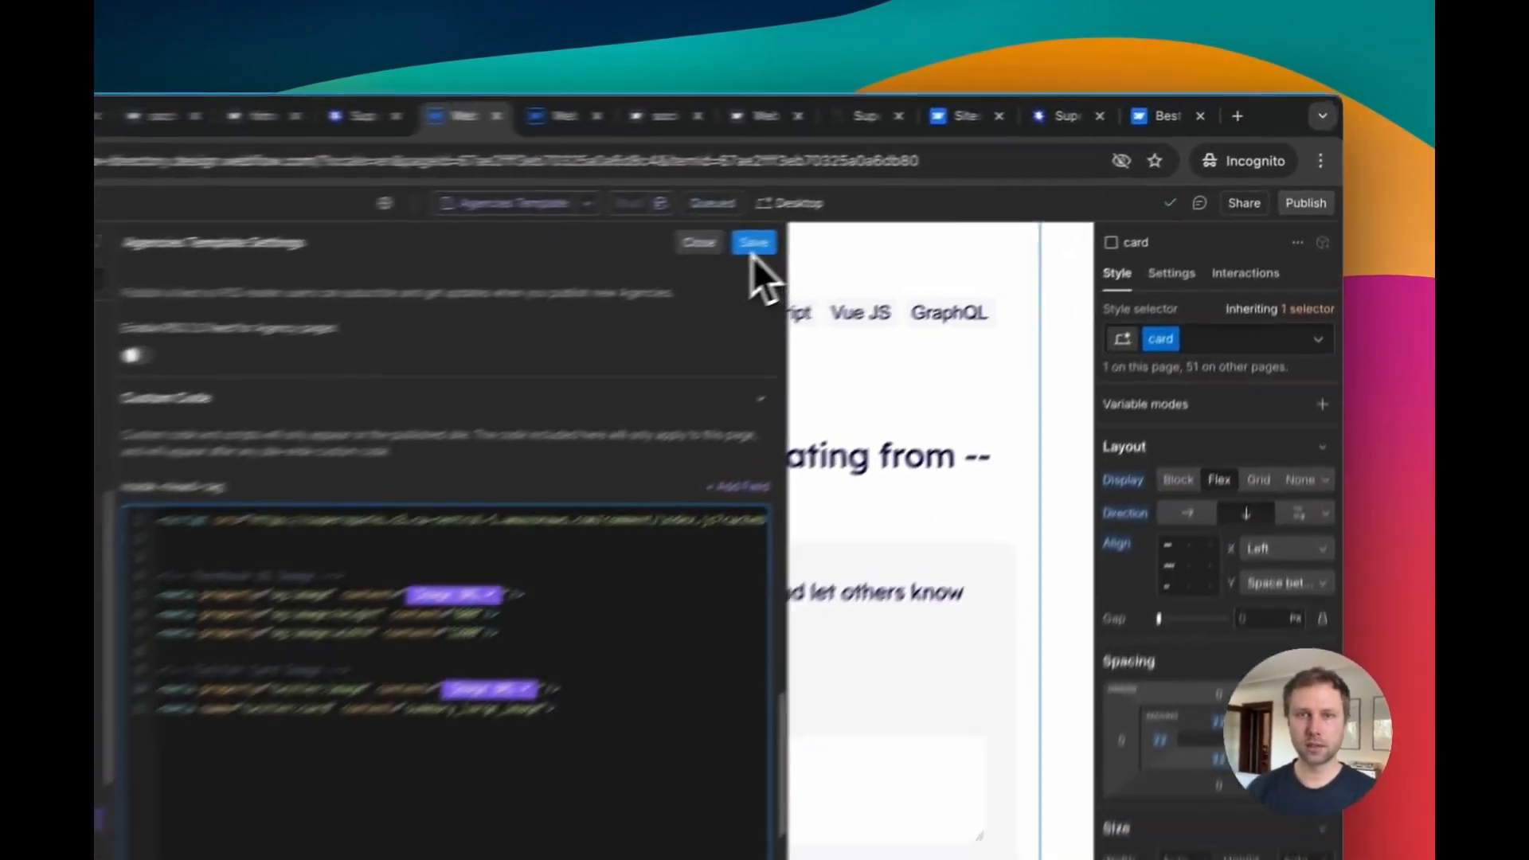
left_click(752, 247)
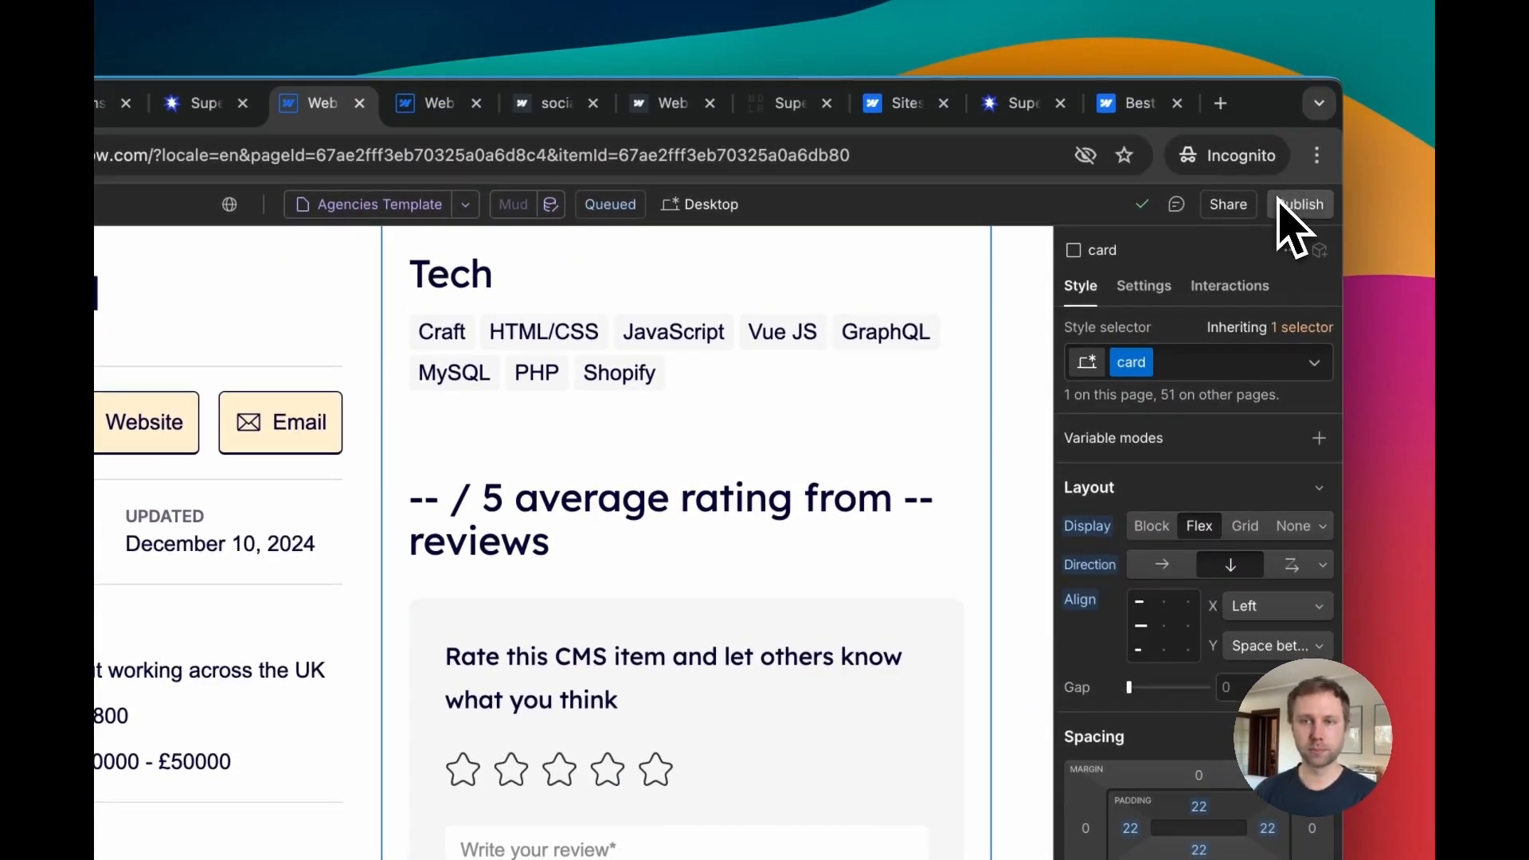
Step: Publish the site and open the live Mud agency page
left_click(1291, 208)
left_click(1180, 548)
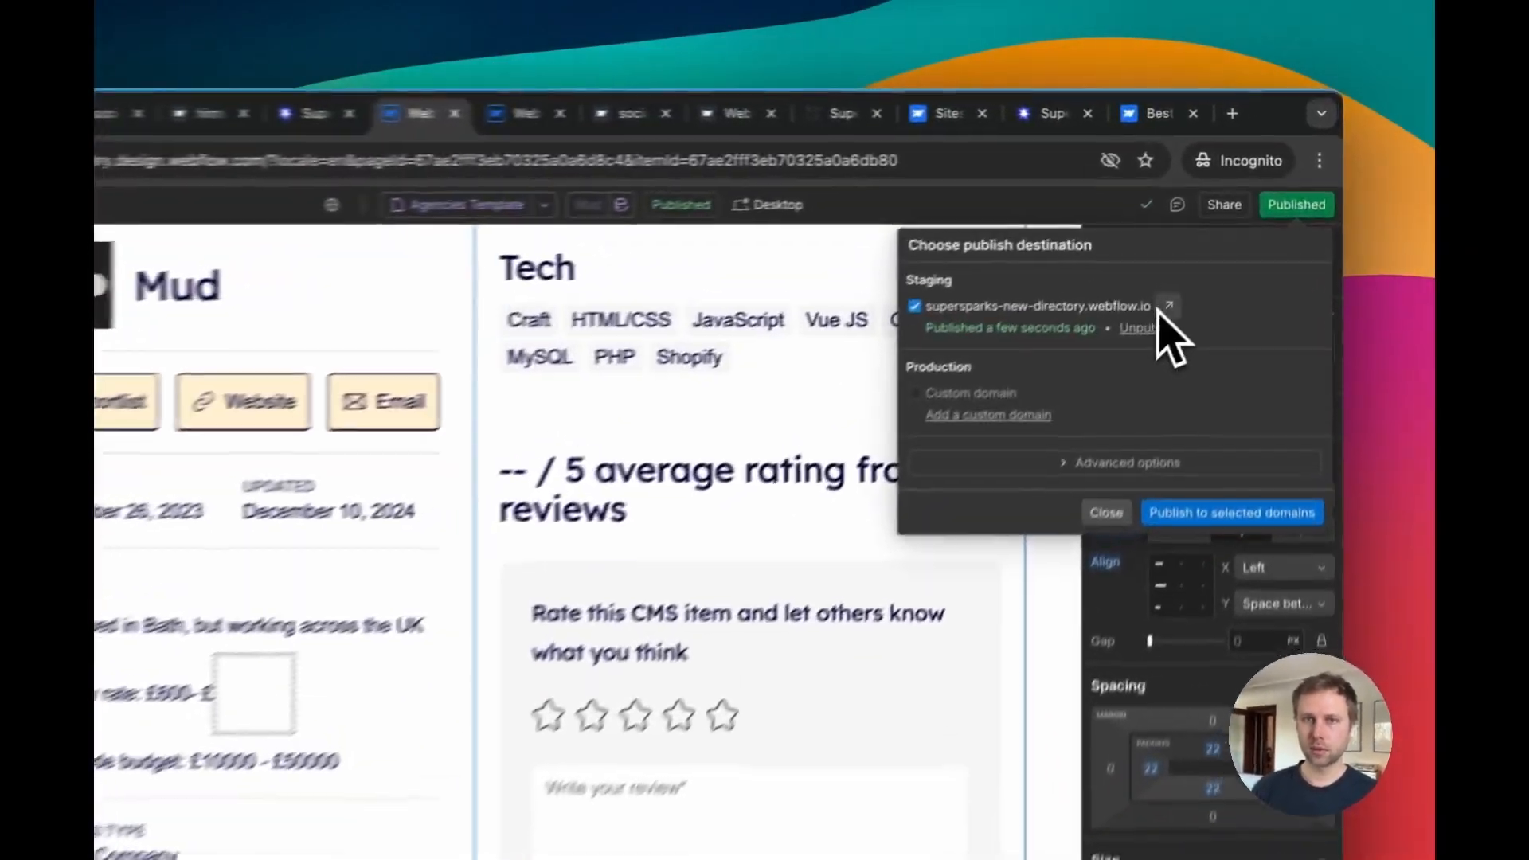
left_click(1164, 308)
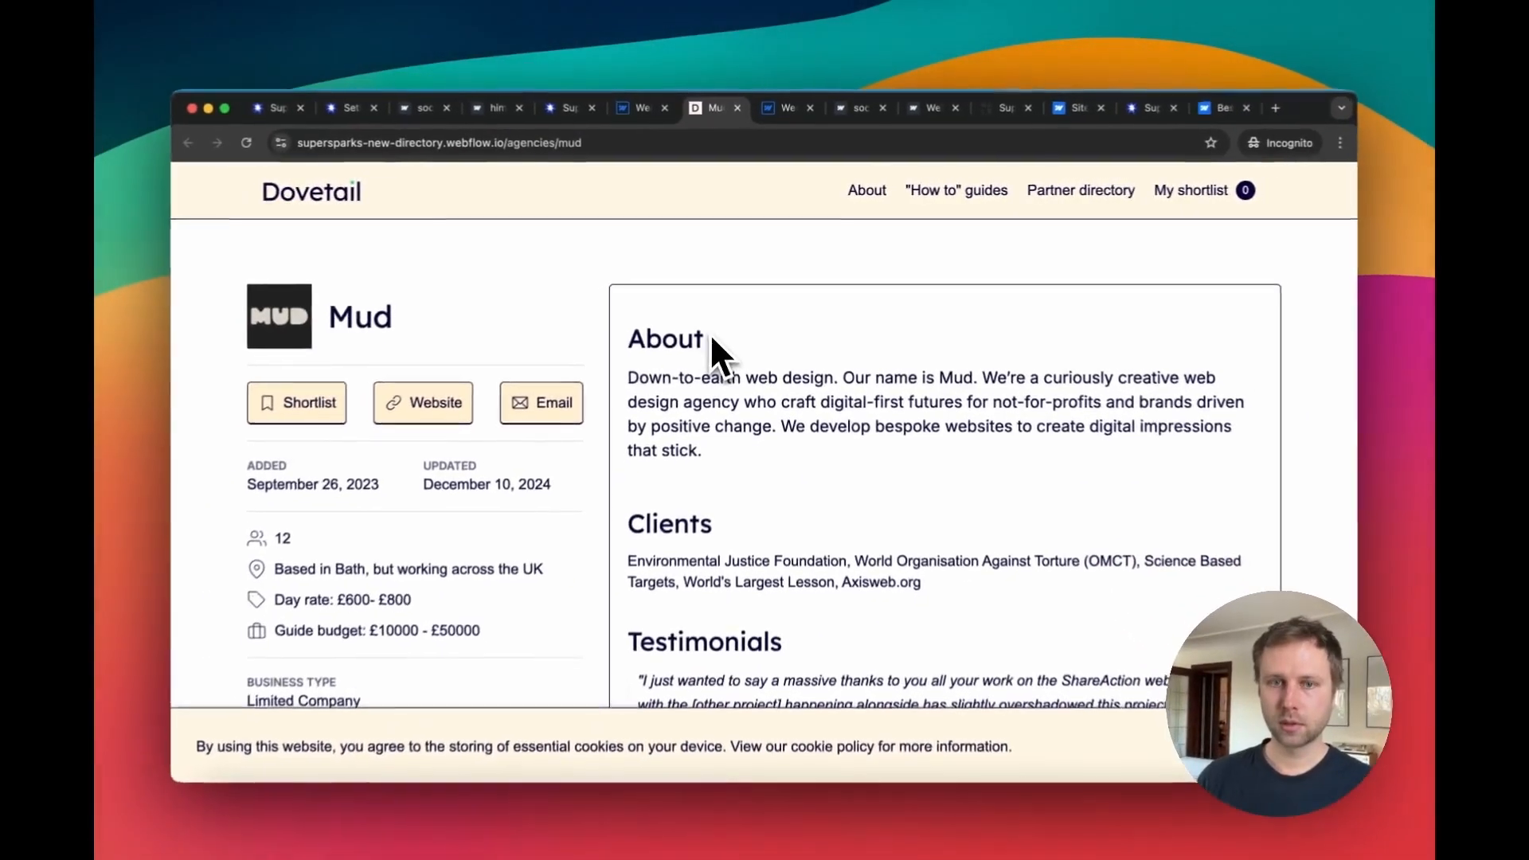
Step: Post a 4-star test review "Here is a review" on the live page, entering a name and the reviewer's e-mail
scroll(681, 411, "down", 10)
scroll(721, 351, "down", 6)
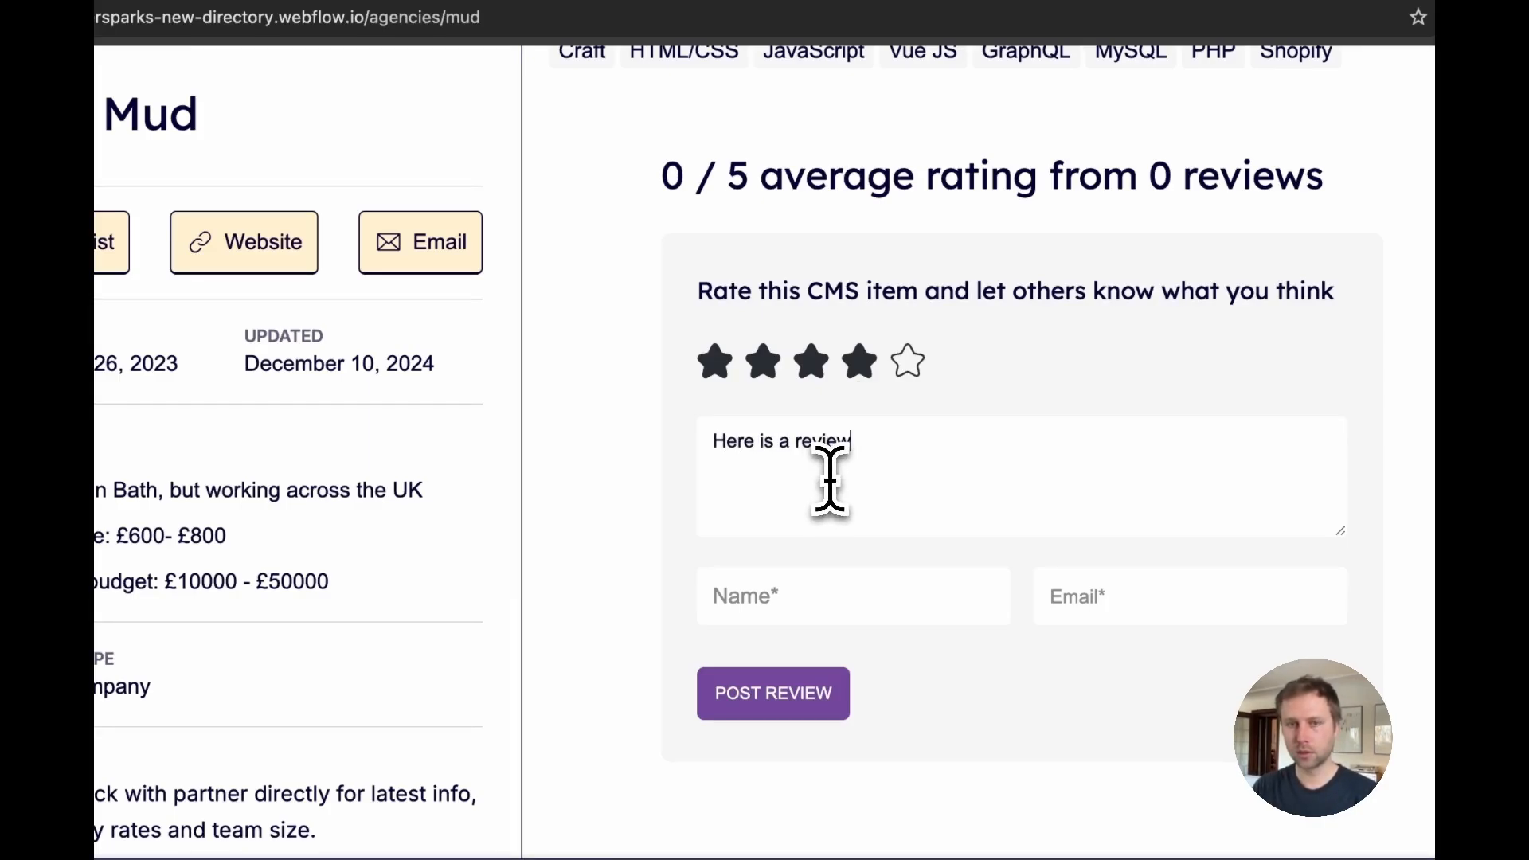
left_click(833, 593)
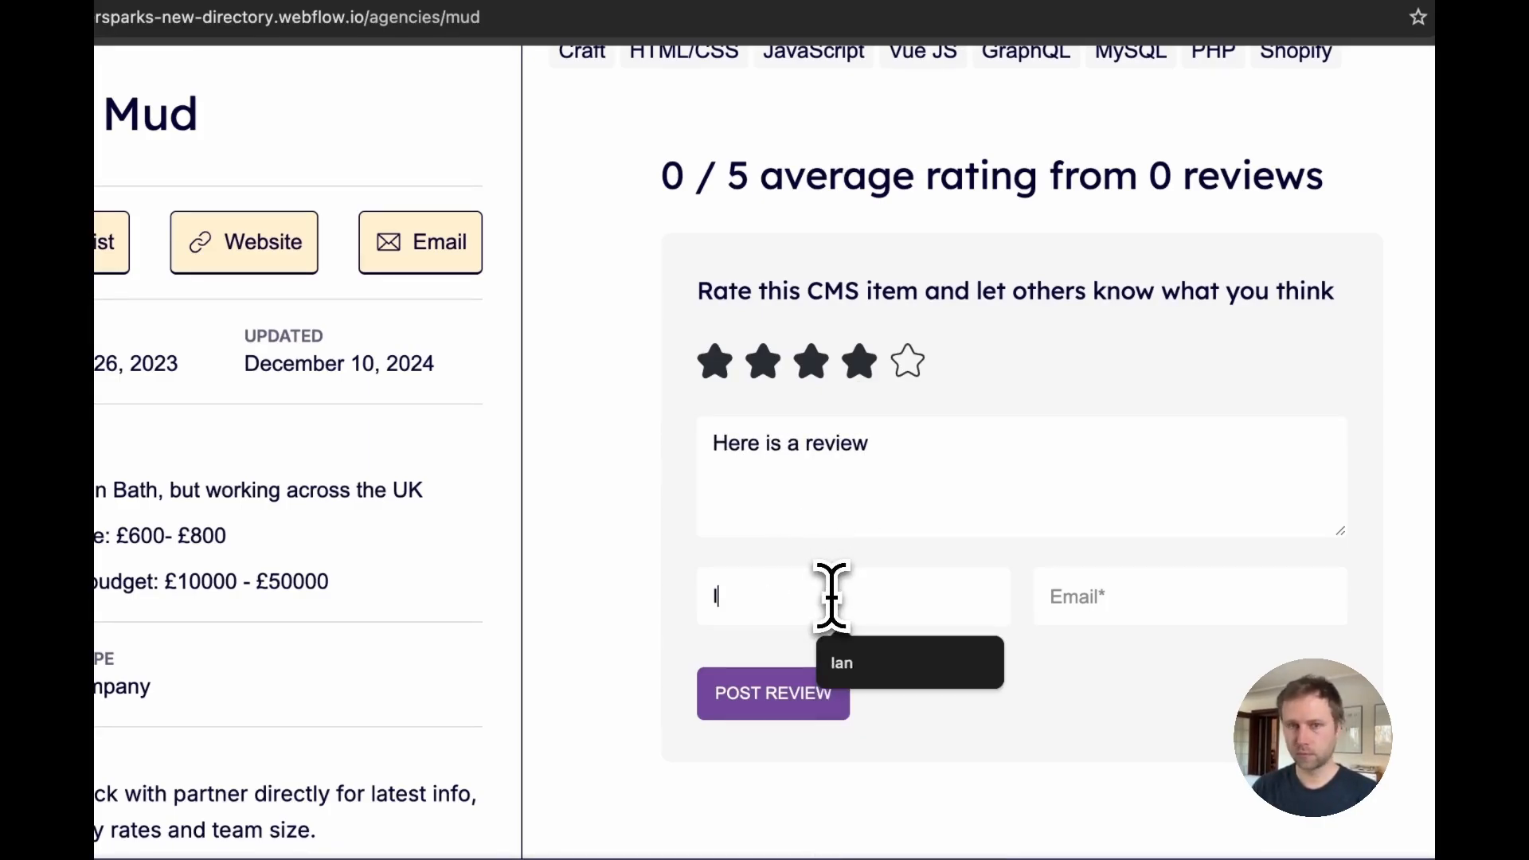
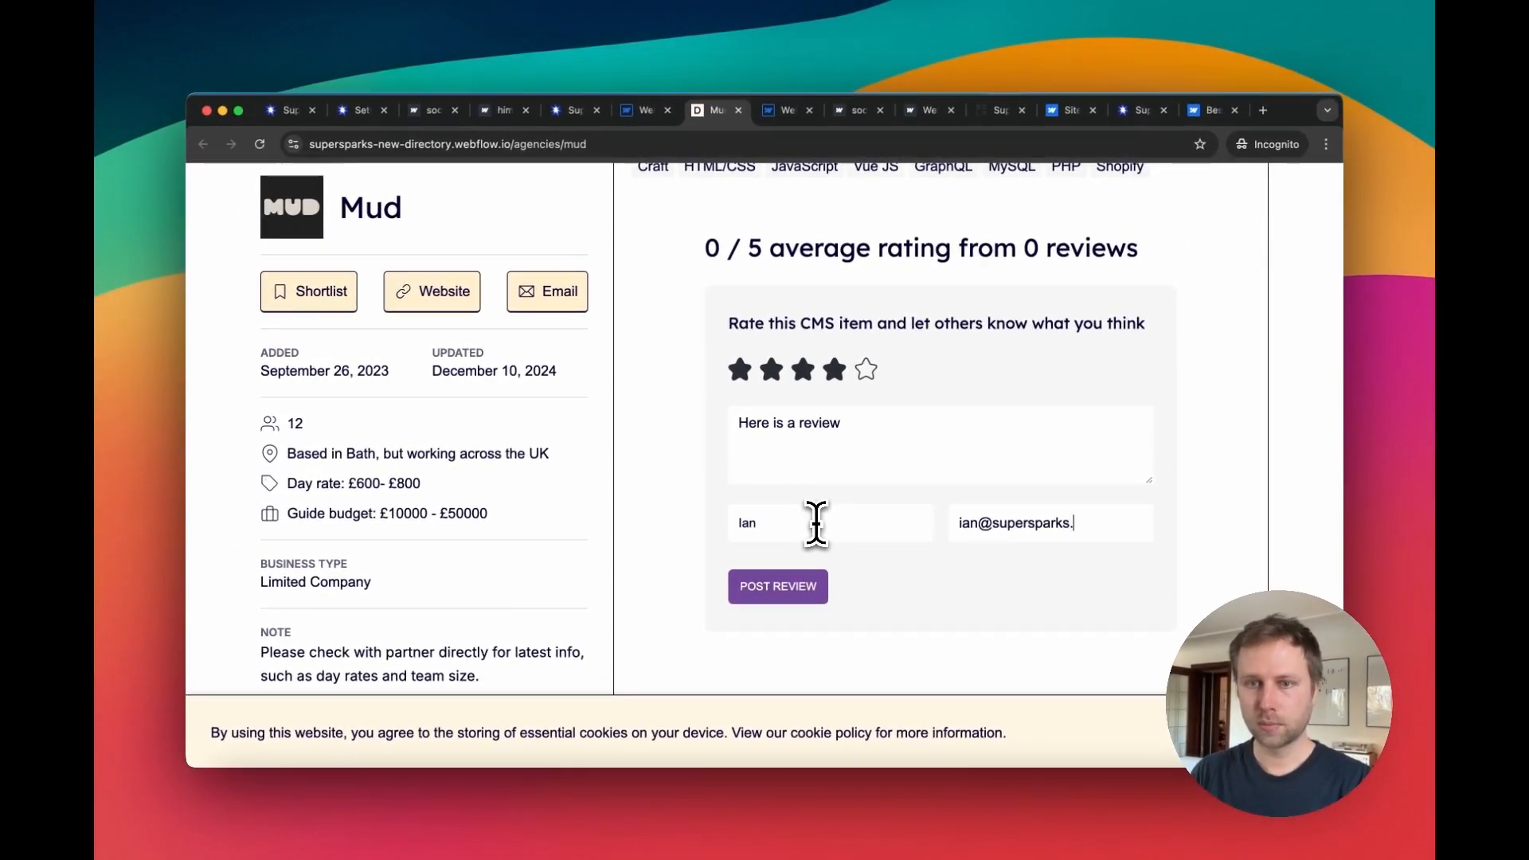
scroll(780, 510, "down", 3)
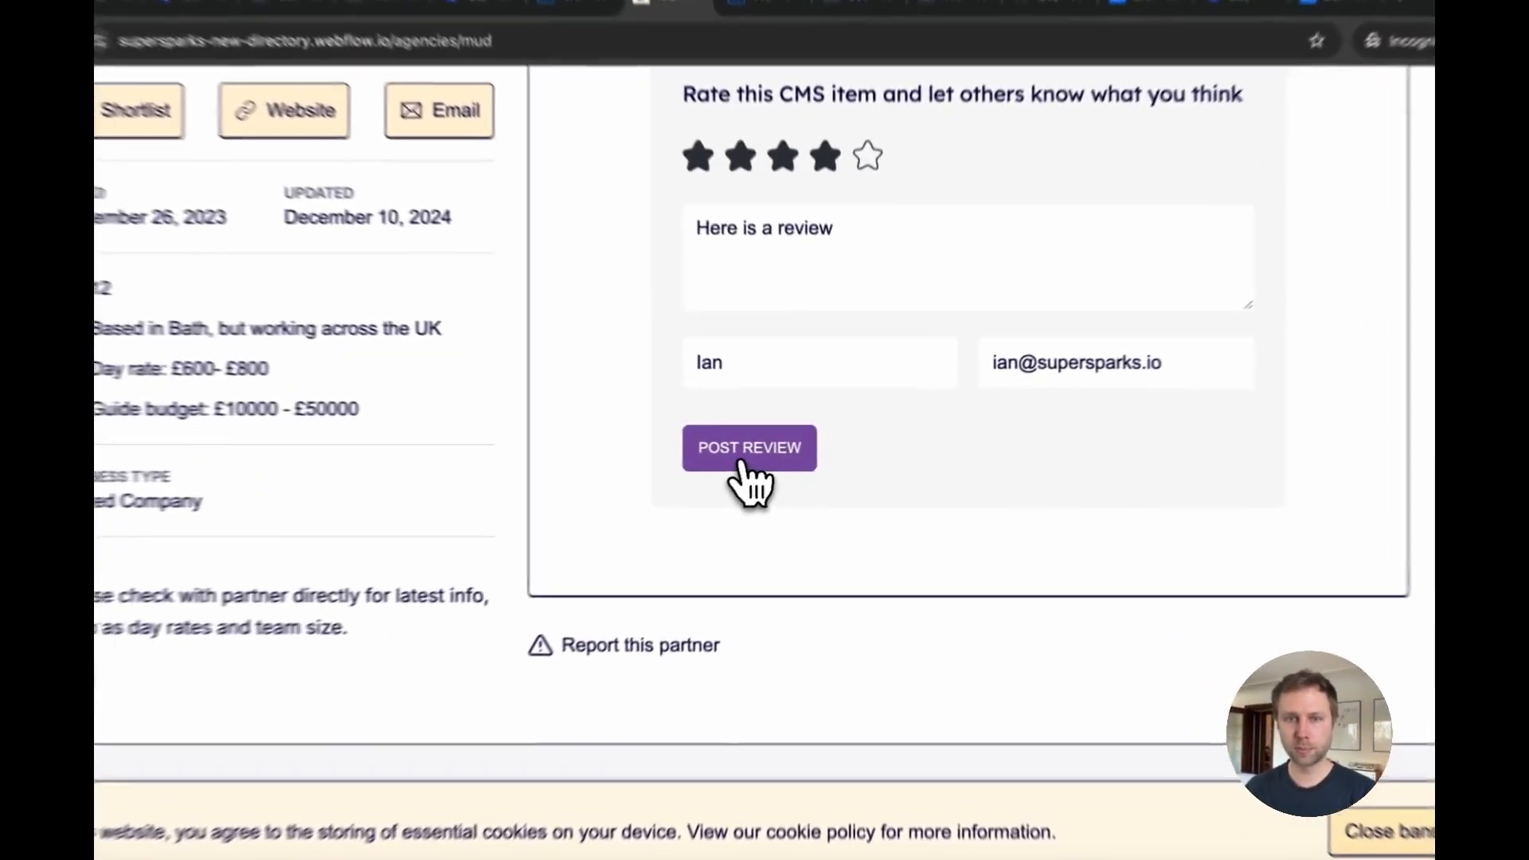
left_click(771, 457)
scroll(916, 550, "down", 3)
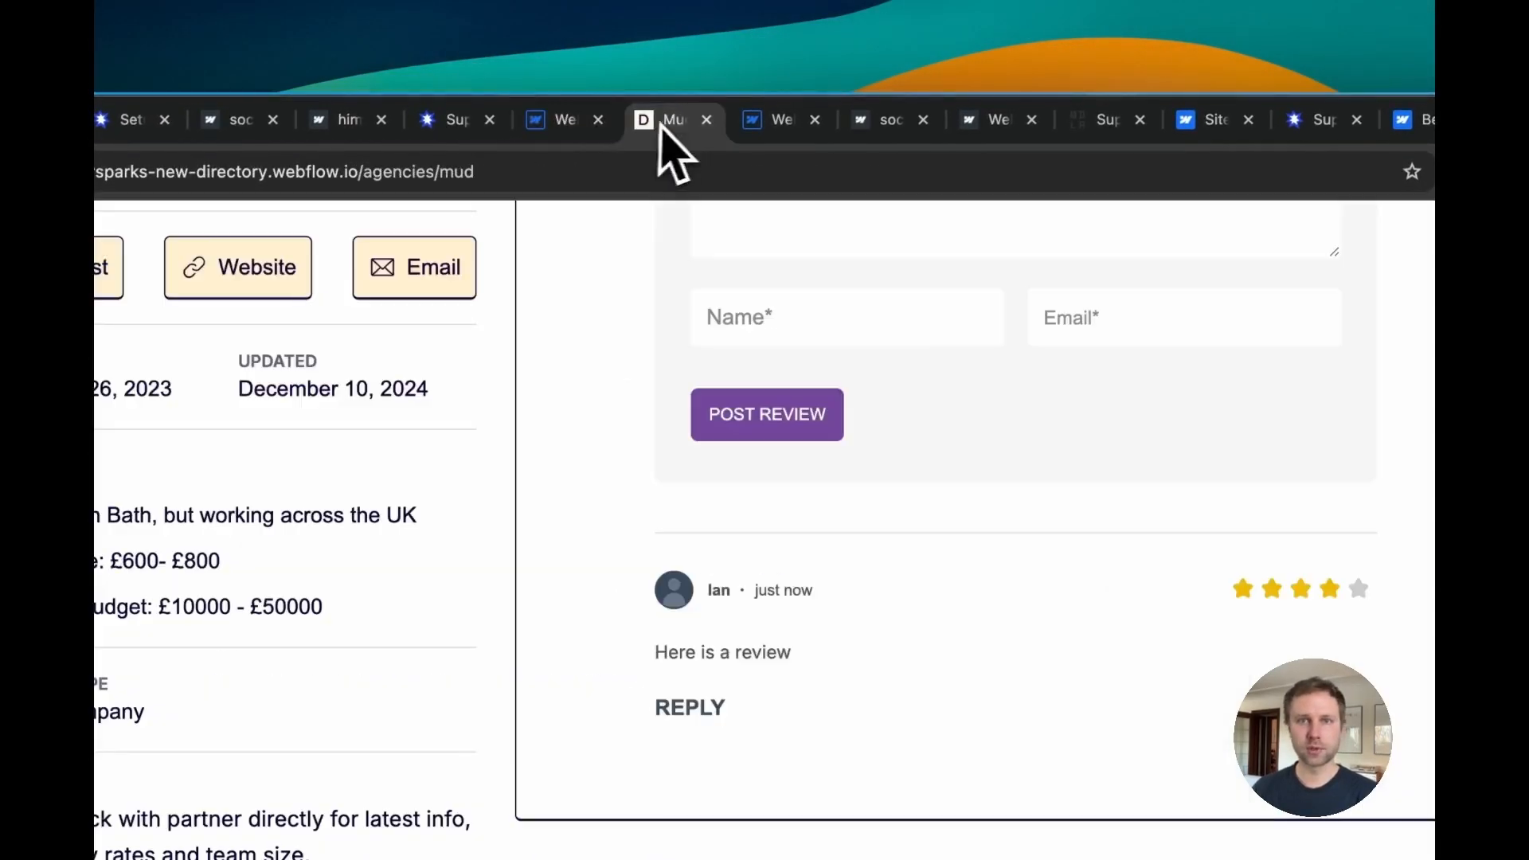
Step: Inspect the styles of the review form's submit button and name/email container in the Designer
left_click(398, 78)
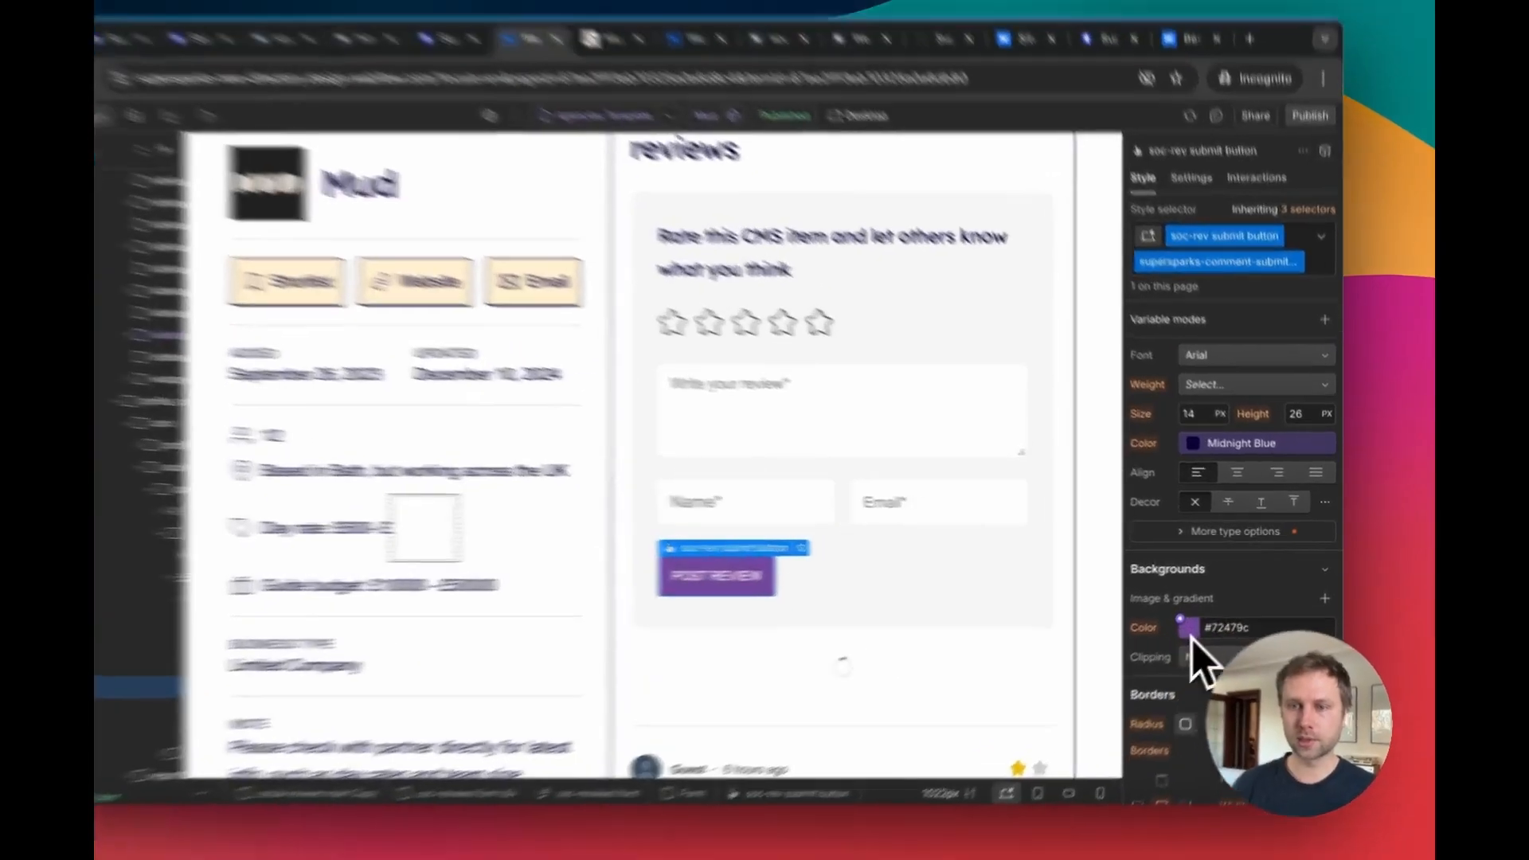
left_click(1209, 616)
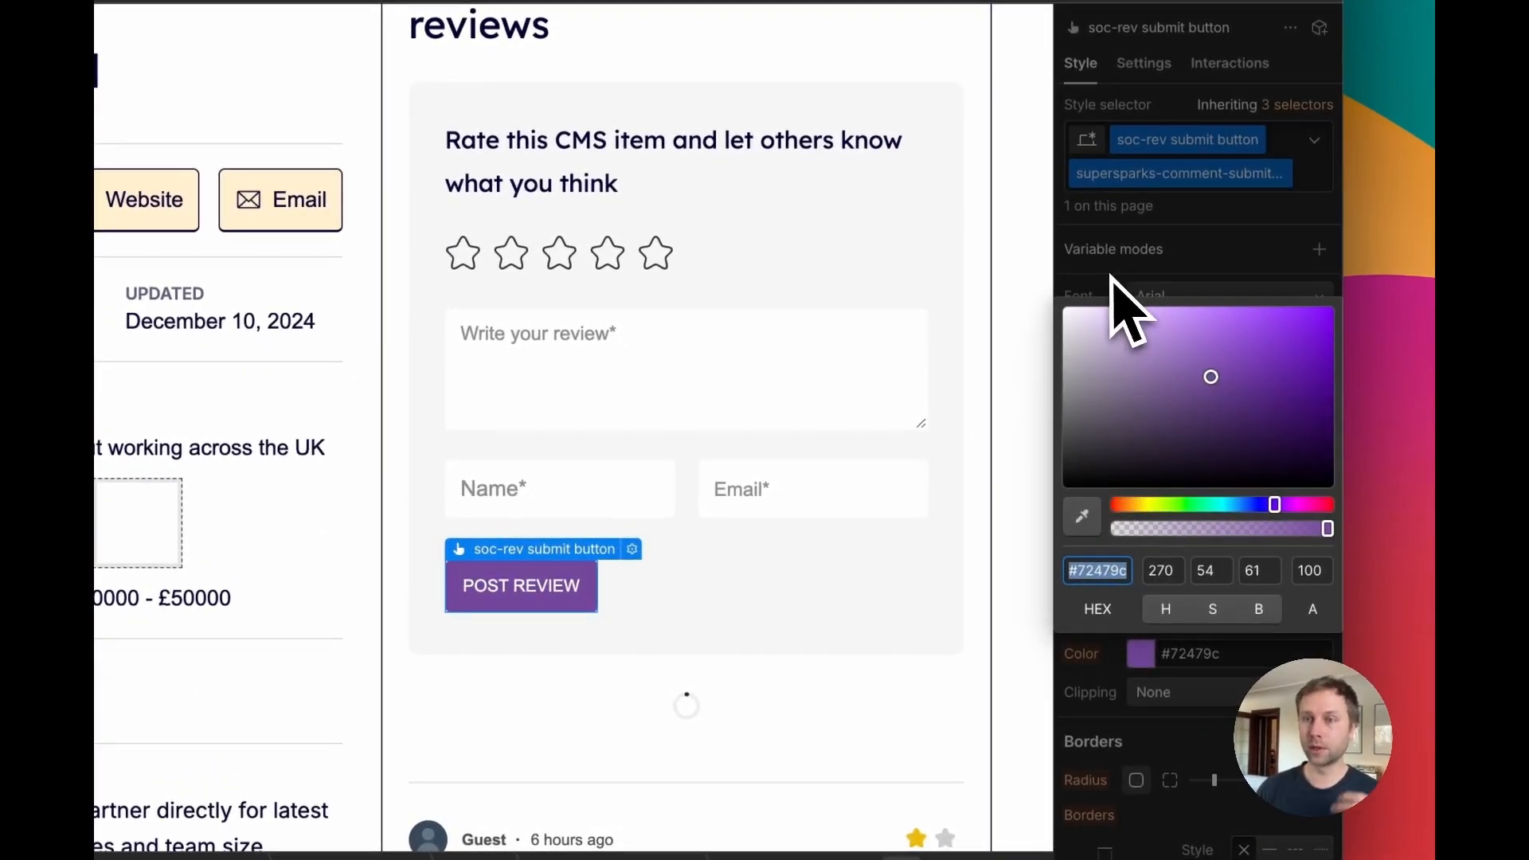
left_click(755, 312)
left_click(693, 473)
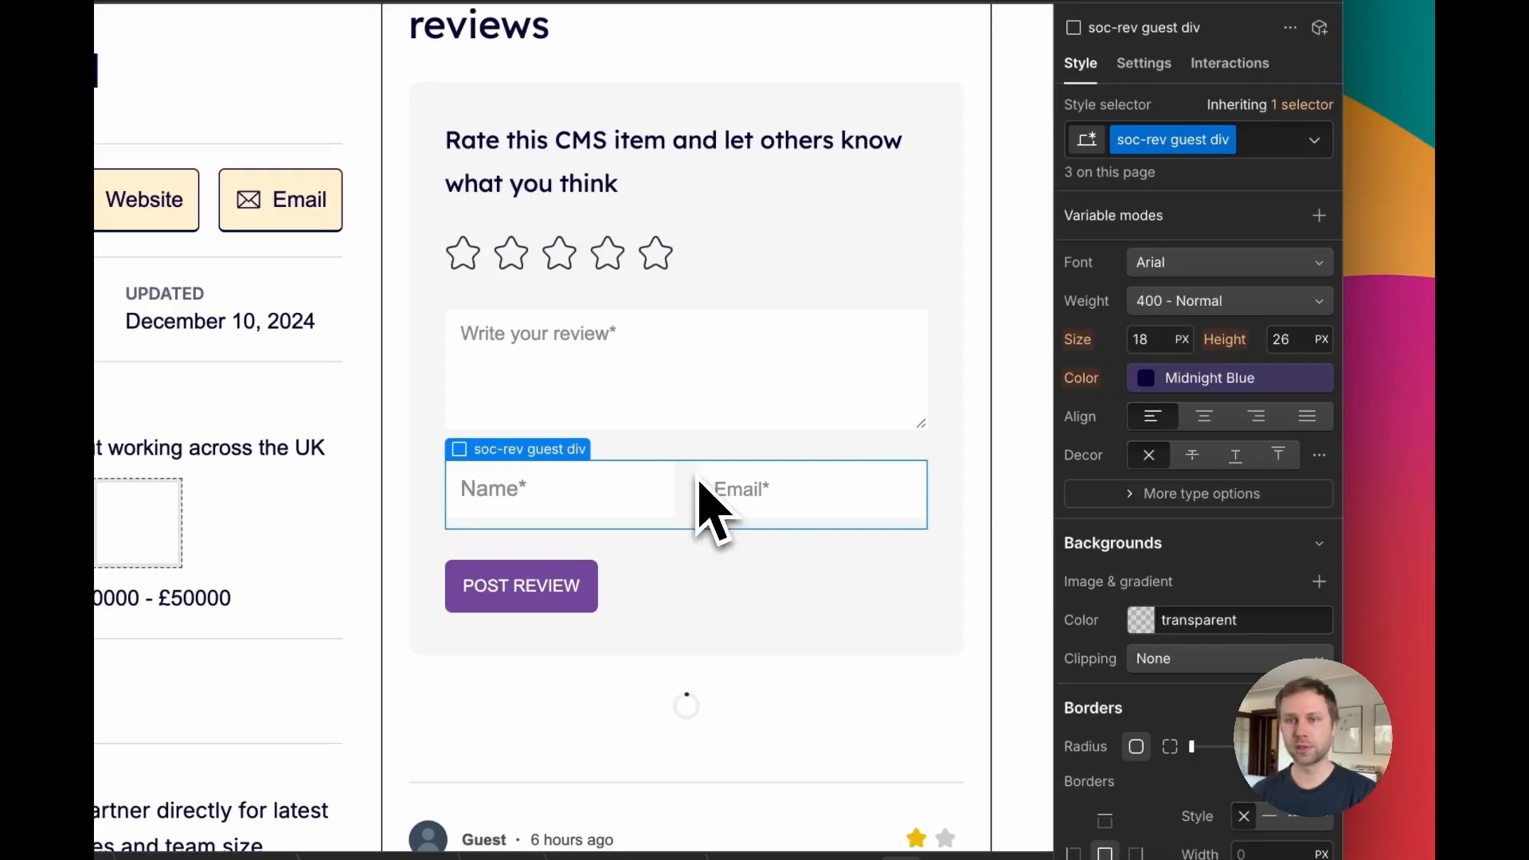
scroll(1221, 303, "up", 10)
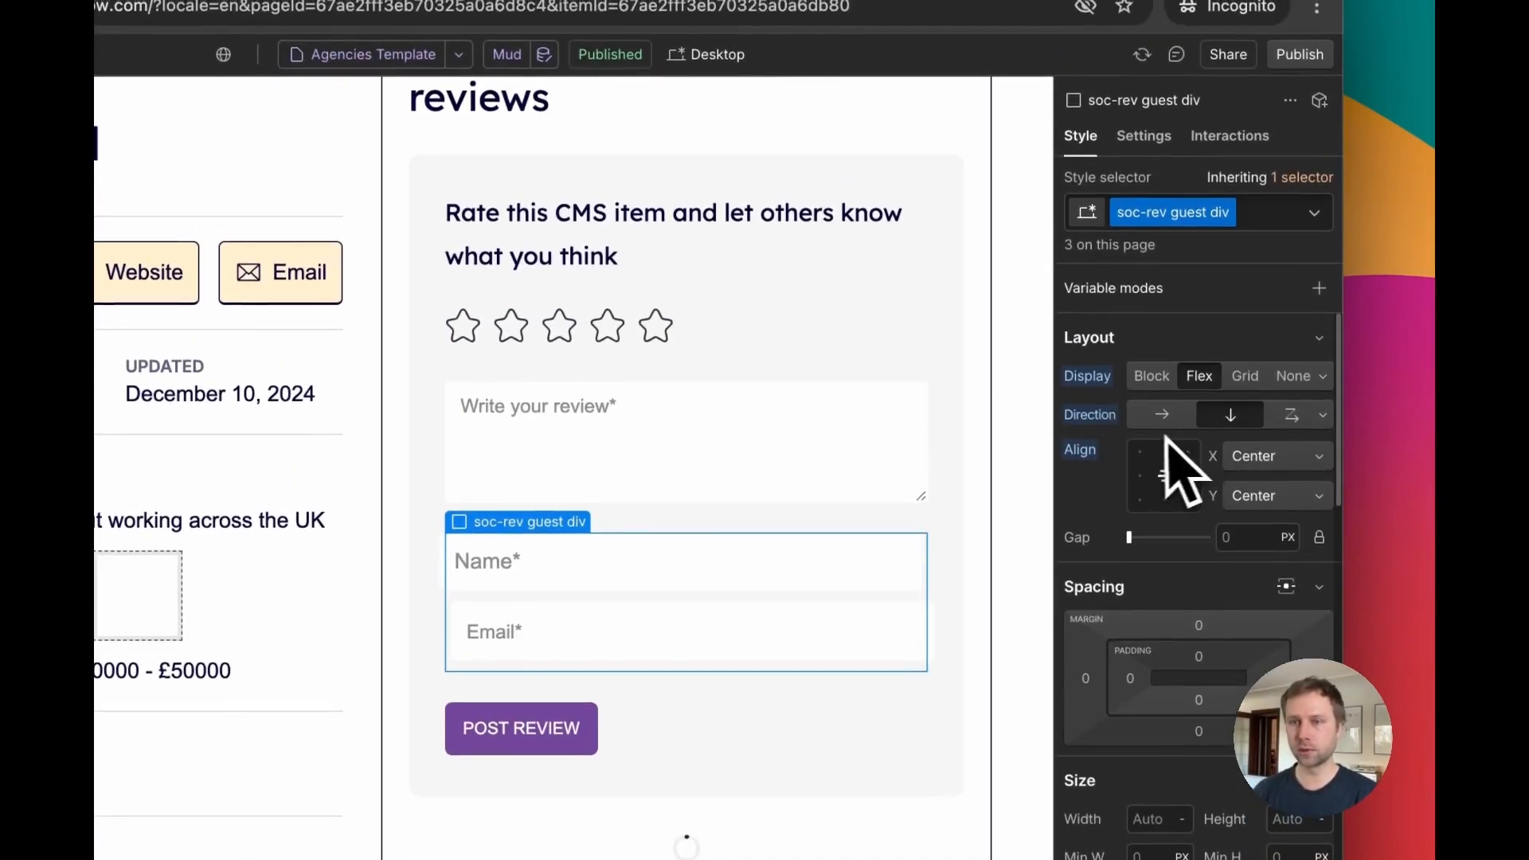
scroll(637, 398, "down", 6)
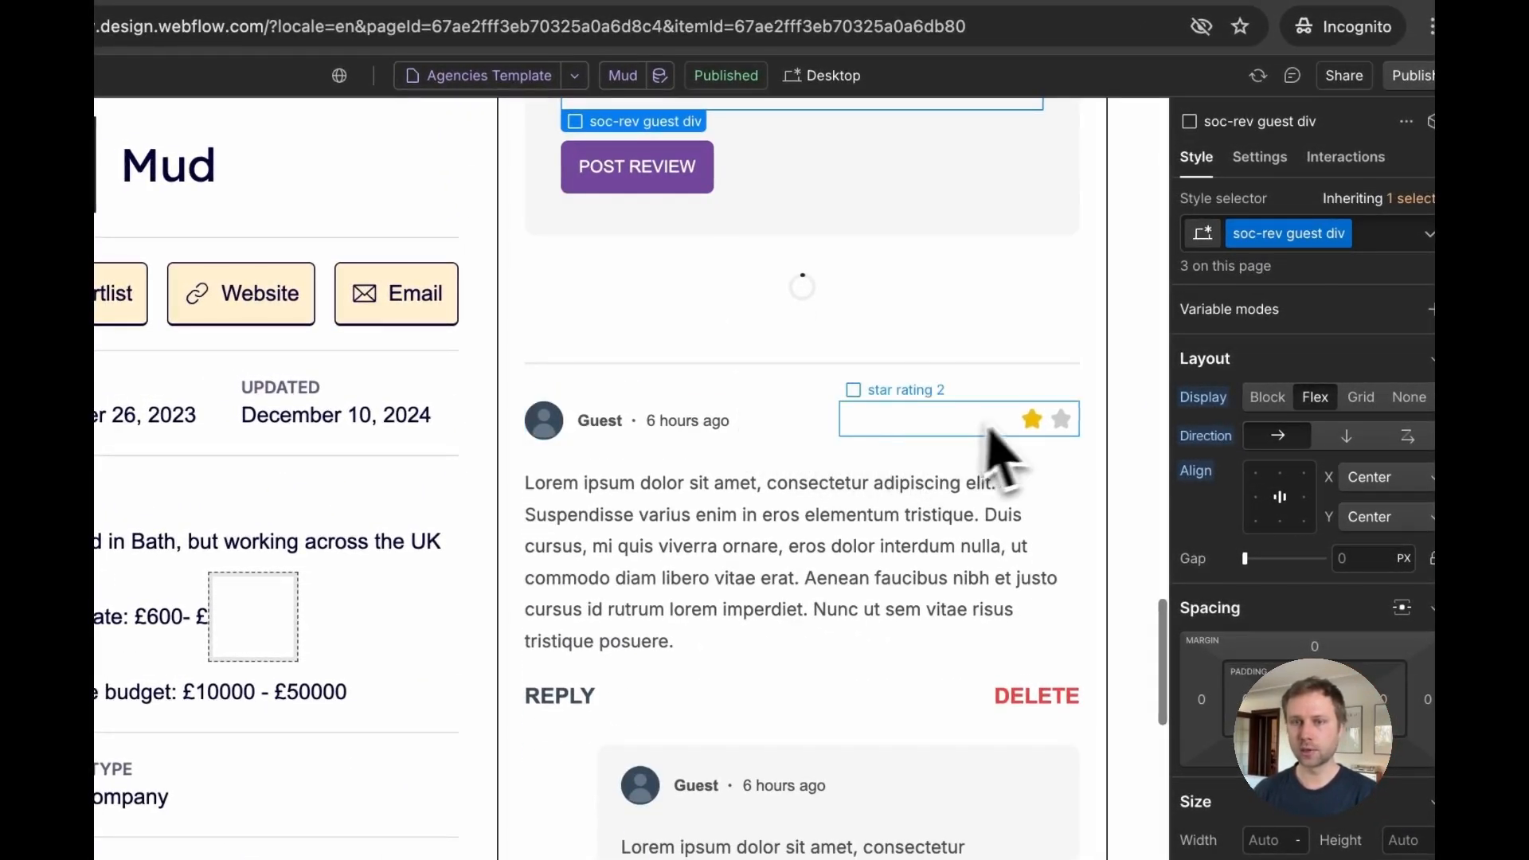
Step: Replace the filled star rating icon image in the review list with the dark star asset
left_click(1034, 423)
left_click(1163, 397)
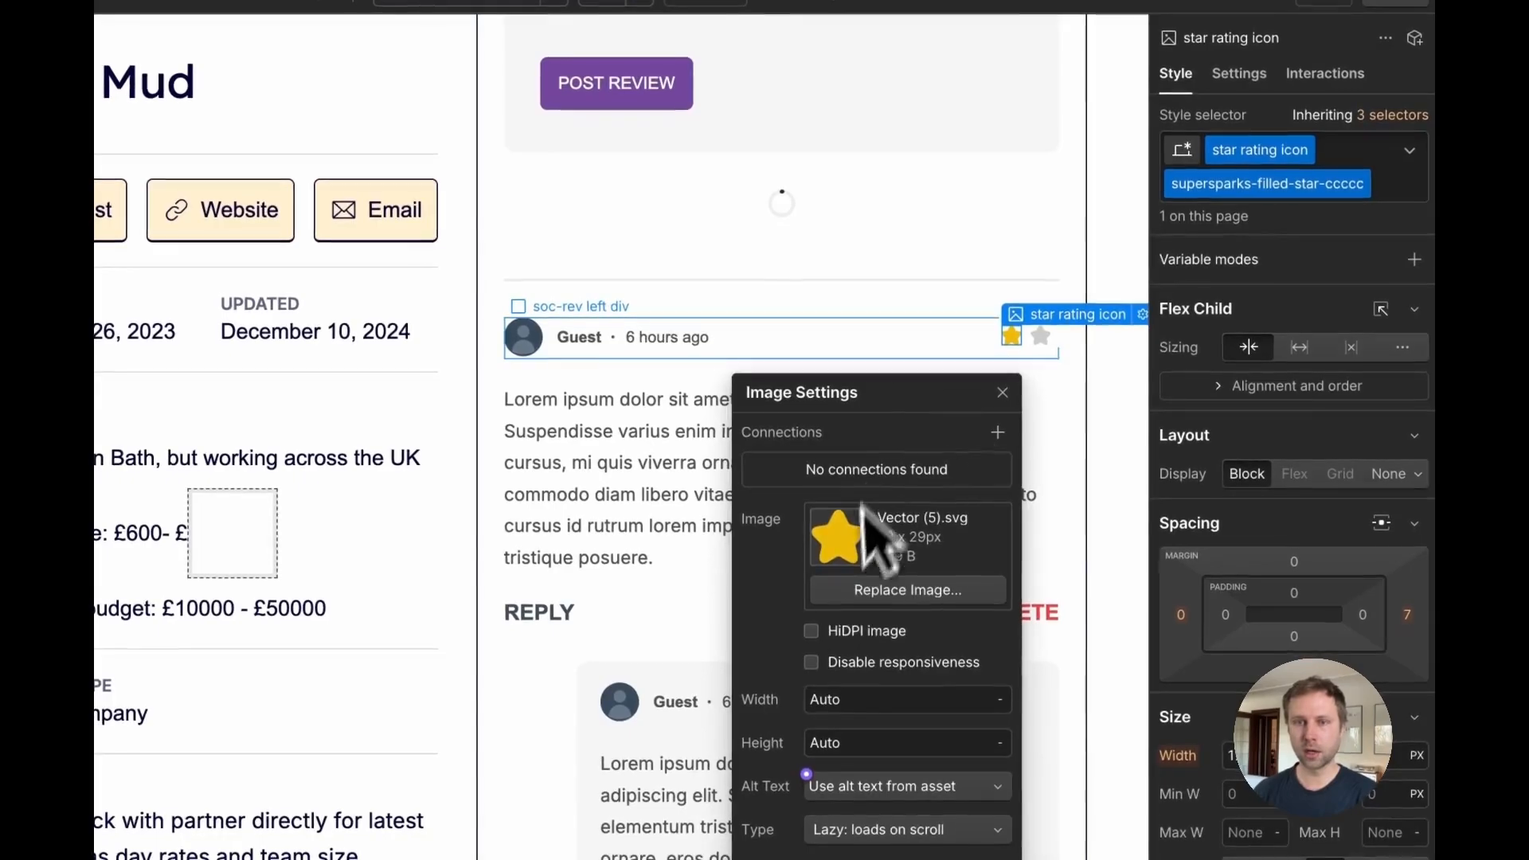
left_click(851, 594)
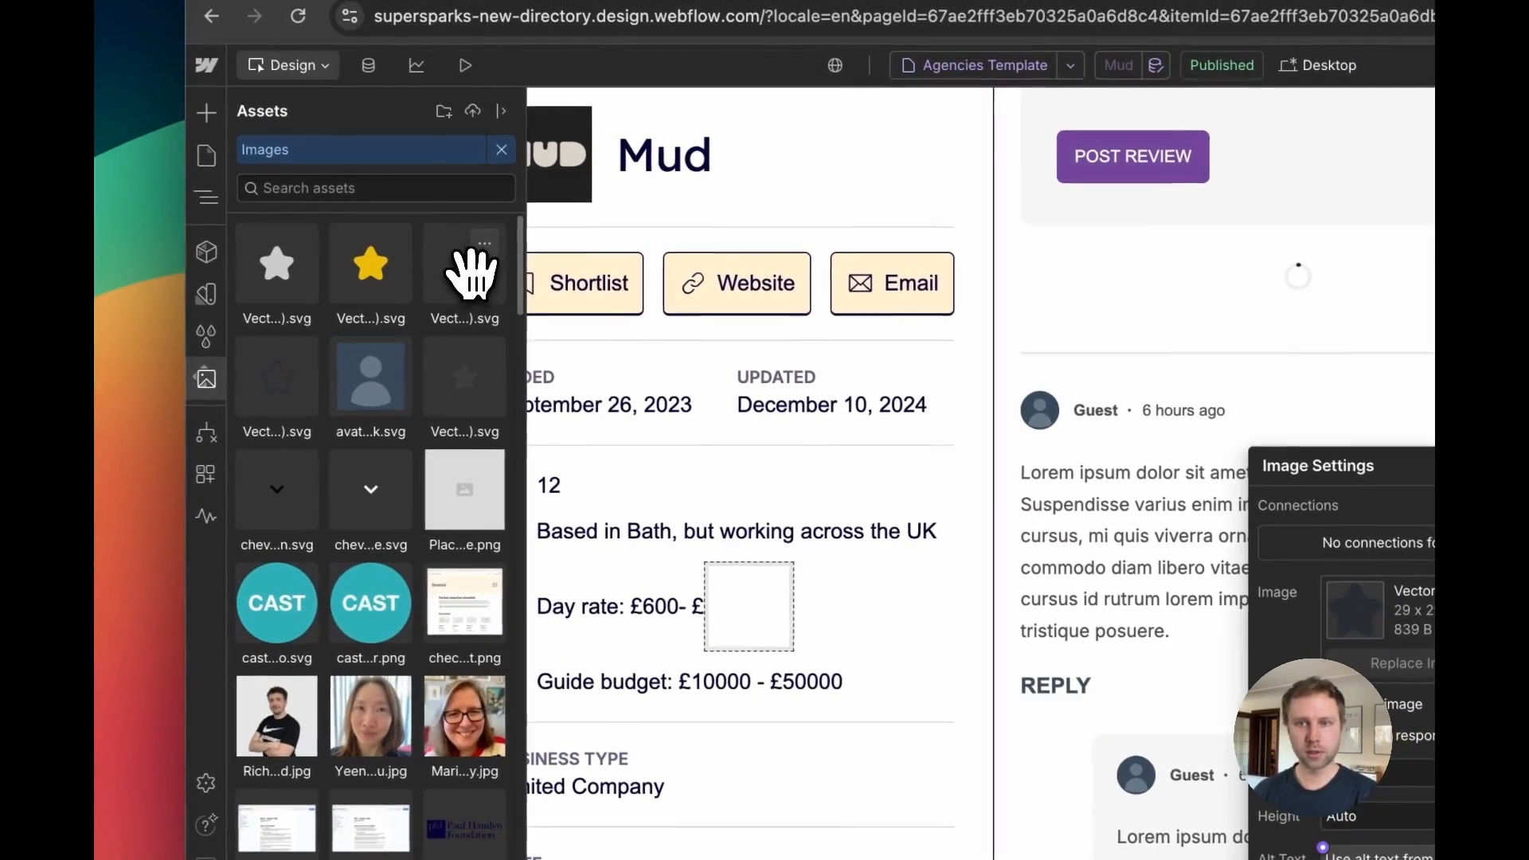
left_click(468, 273)
left_click(1427, 483)
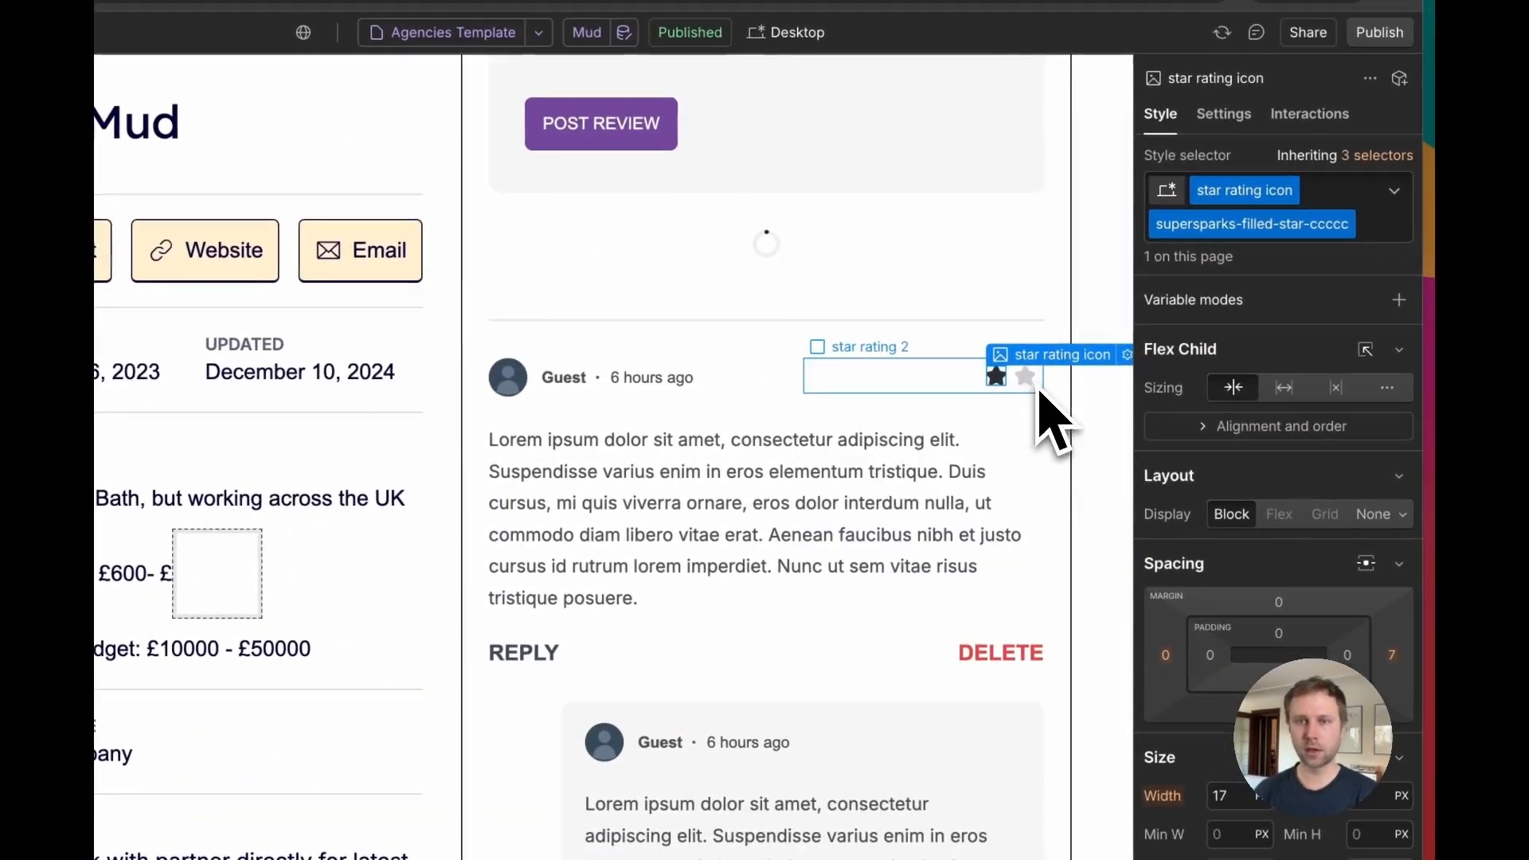
Step: Set the review content text colour to a dark red
left_click(601, 482)
scroll(1275, 621, "down", 5)
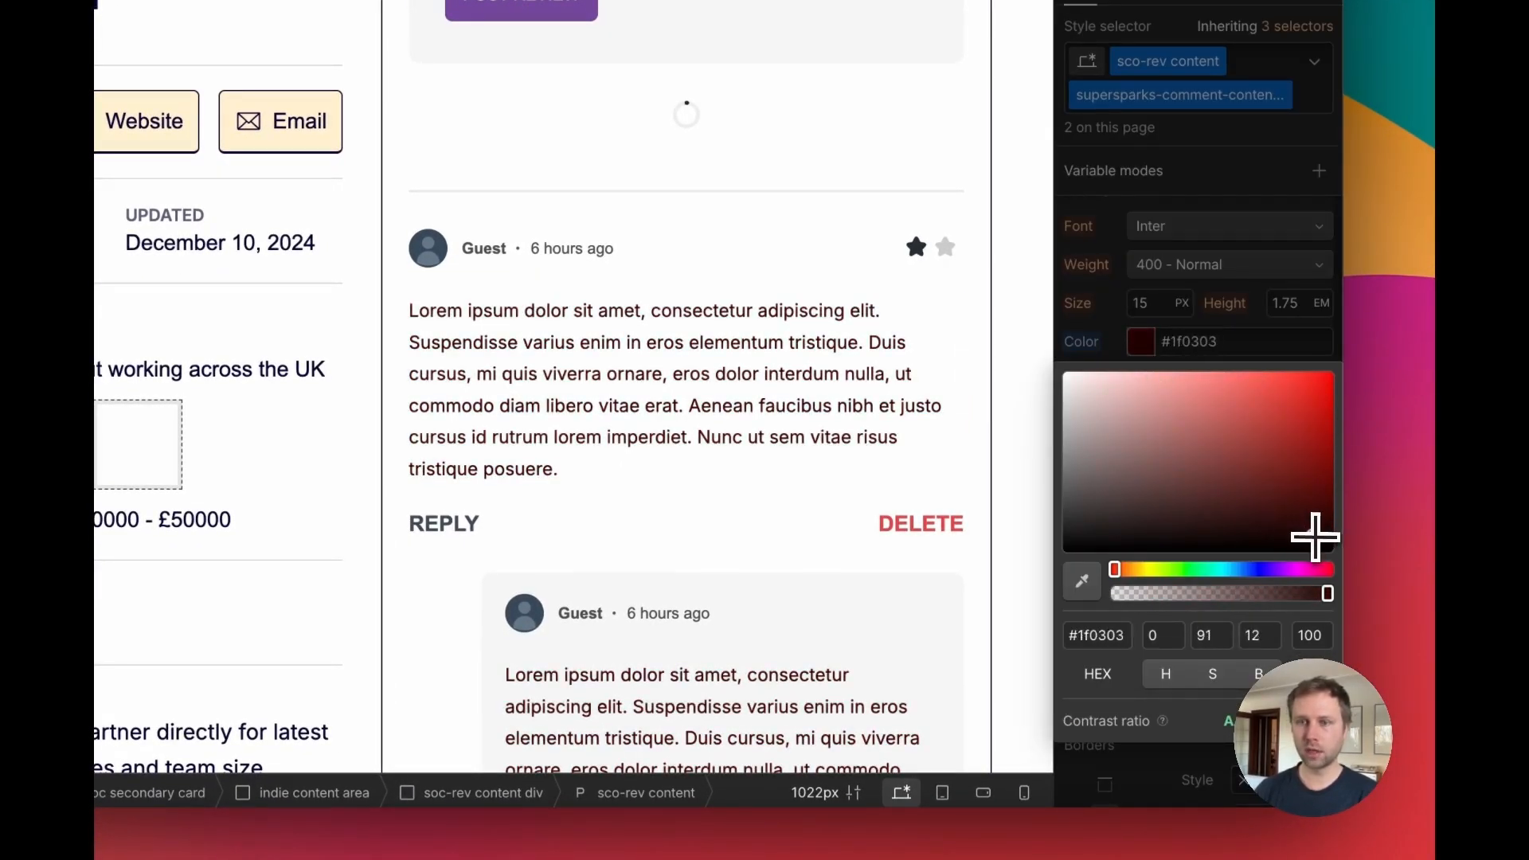
left_click_drag(1315, 538, 1268, 479)
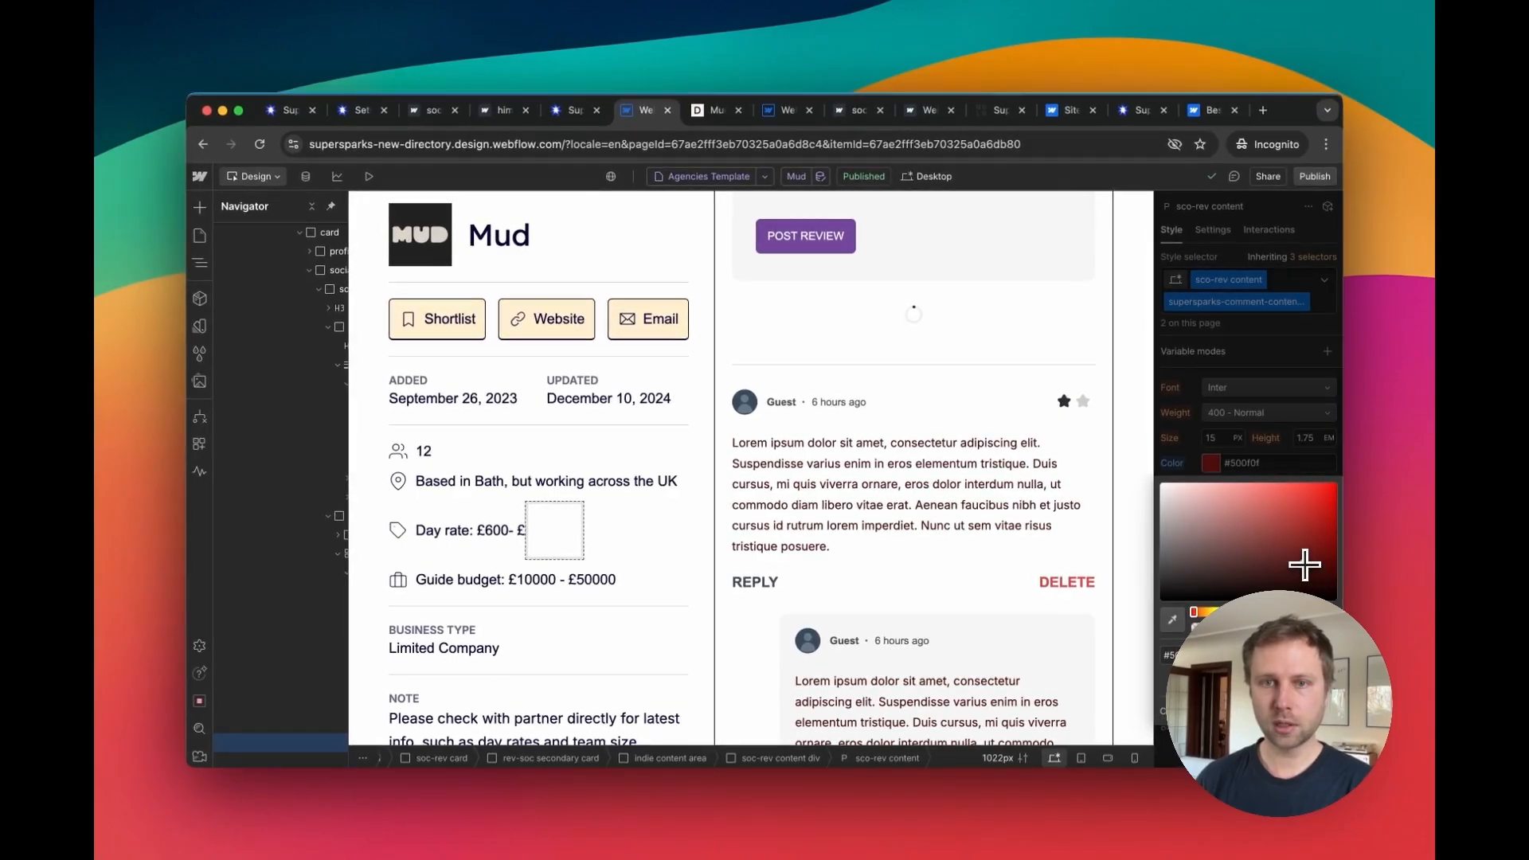
left_click_drag(1305, 564, 1302, 554)
left_click(1184, 421)
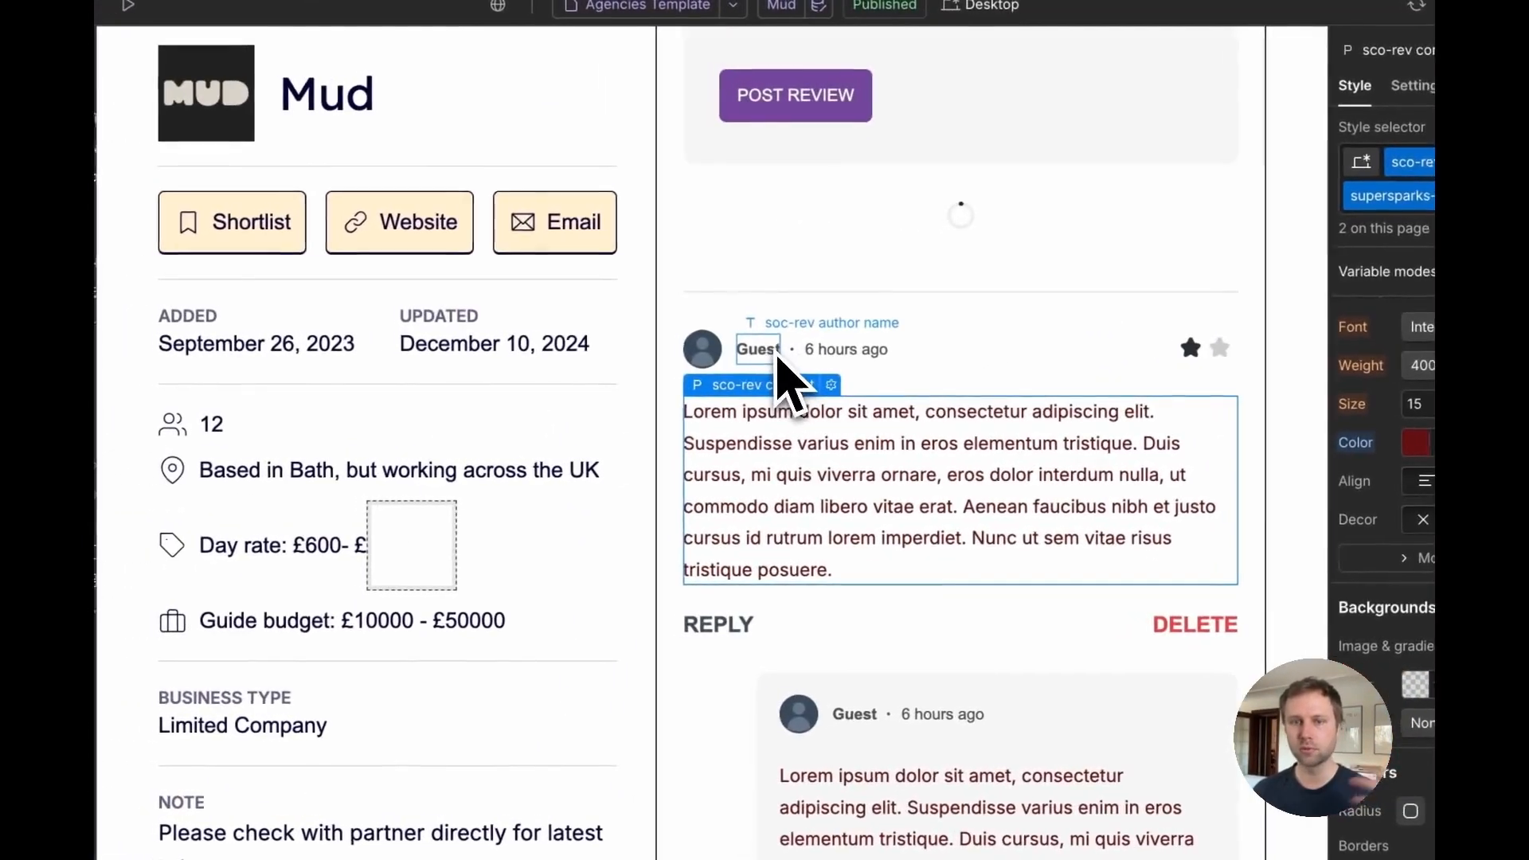
Step: Compare the live page's posted review with the styled reviews in the Designer
scroll(981, 438, "down", 5)
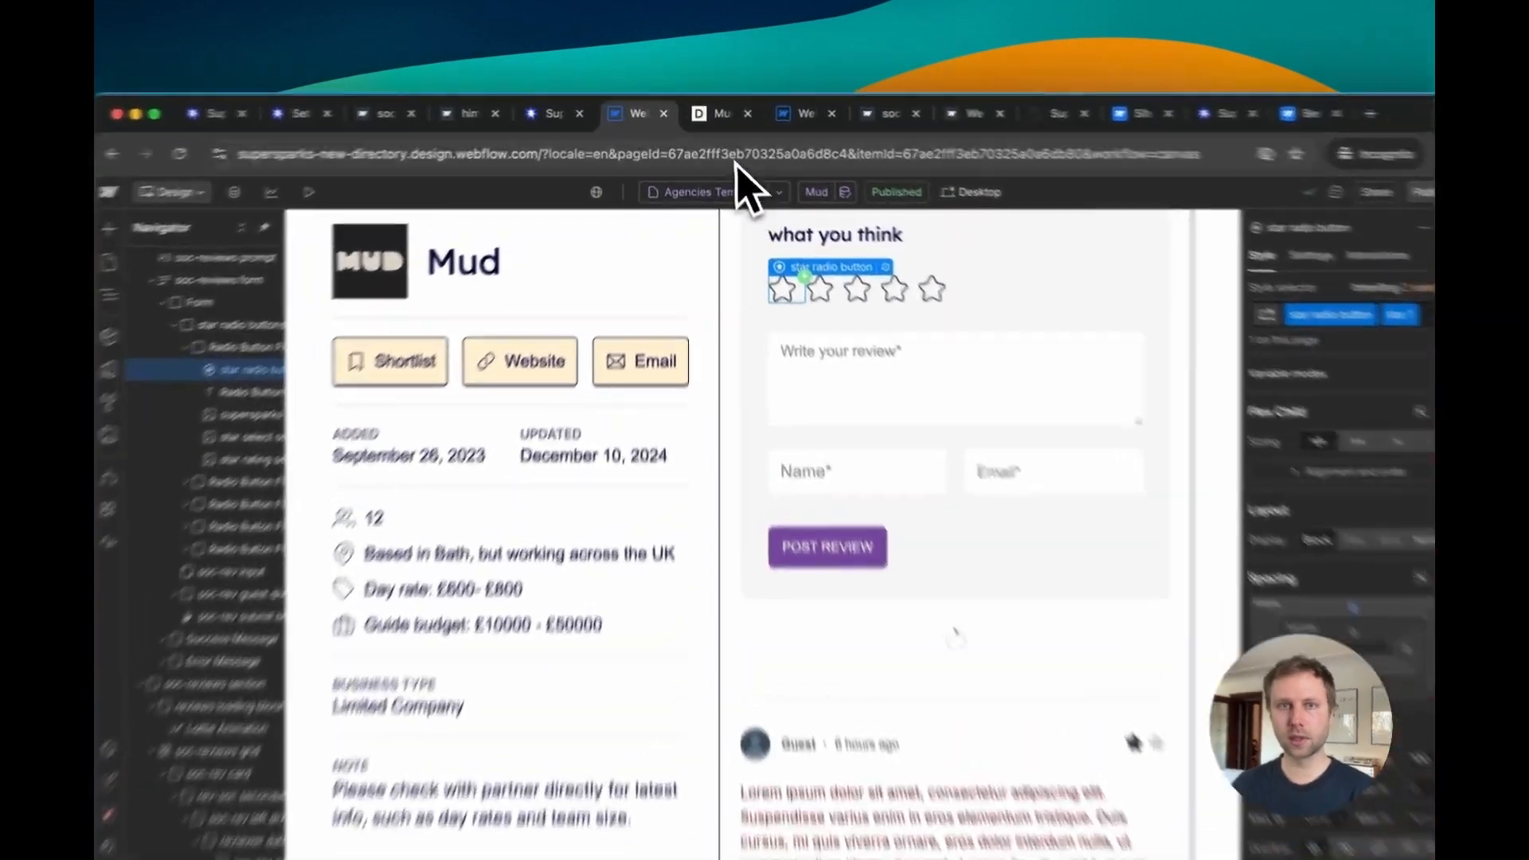
left_click(721, 114)
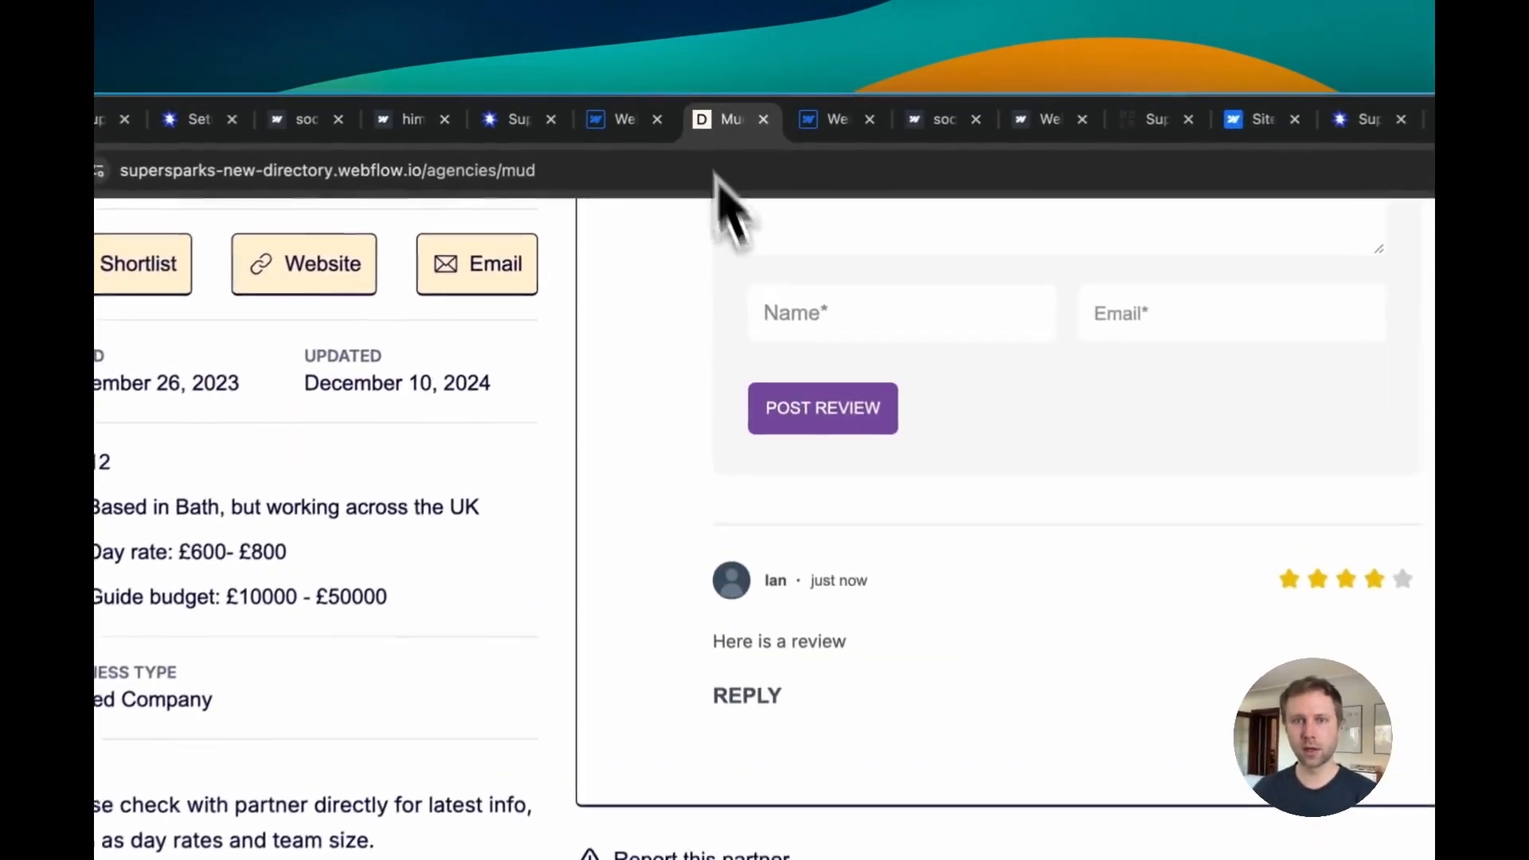
scroll(845, 342, "up", 4)
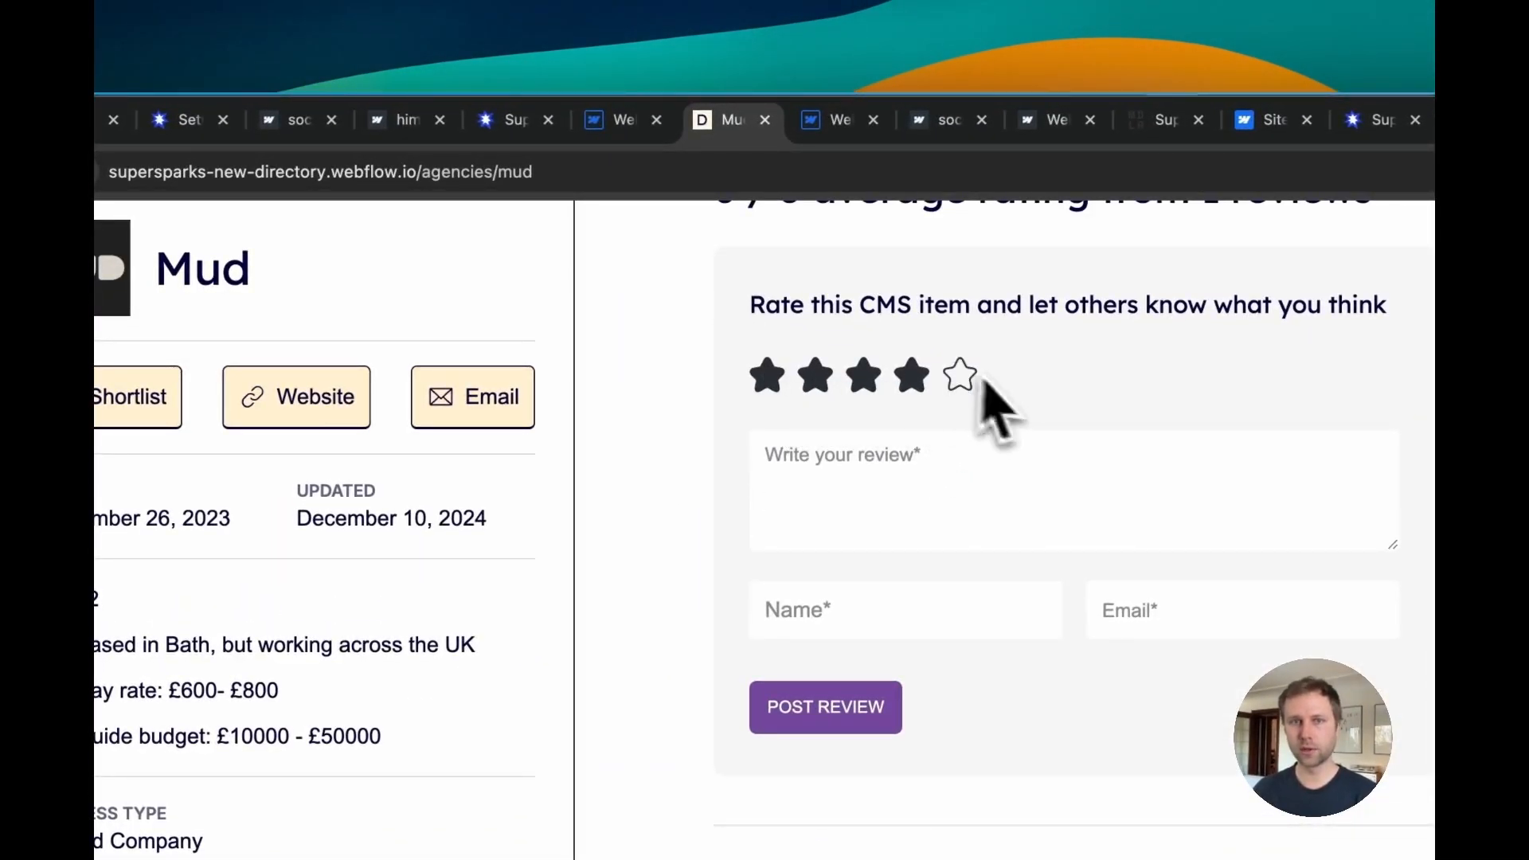
left_click(621, 124)
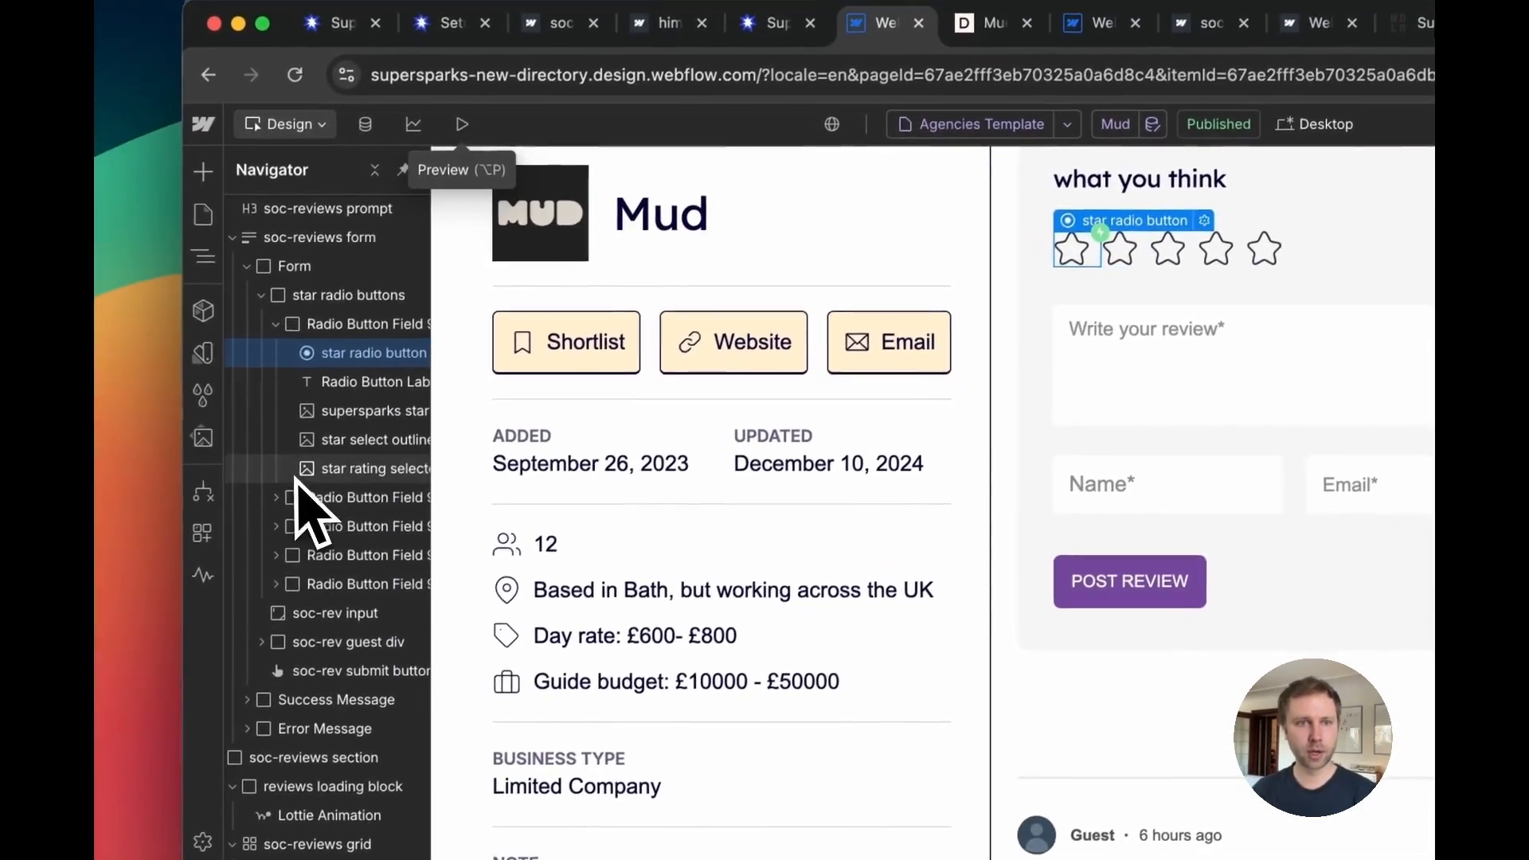
Step: Inspect the review form's star radio button and star image elements in the Navigator
scroll(1218, 622, "down", 3)
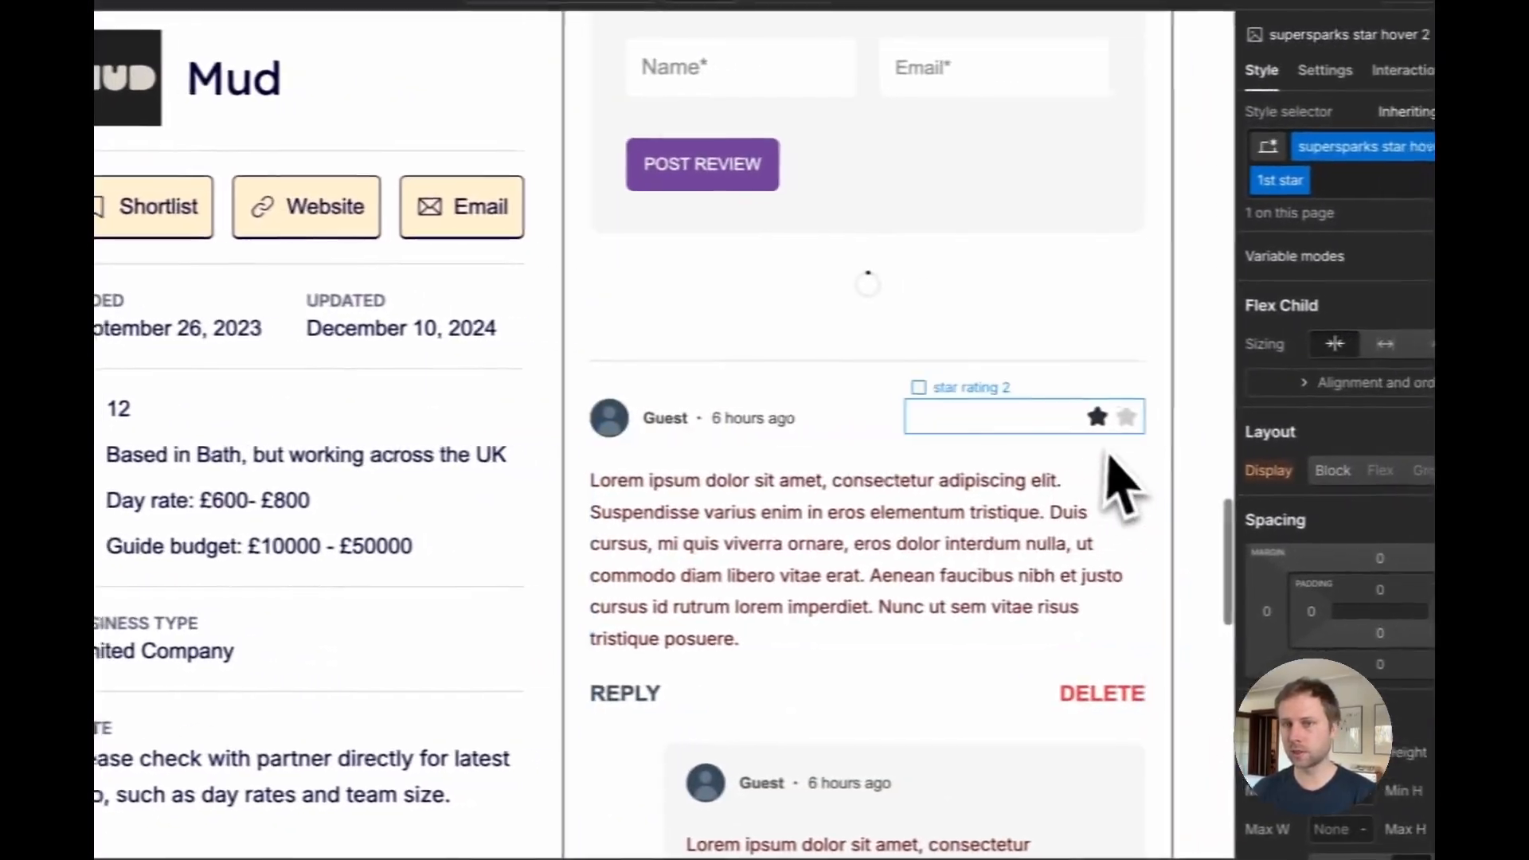
left_click(1066, 422)
scroll(924, 263, "up", 4)
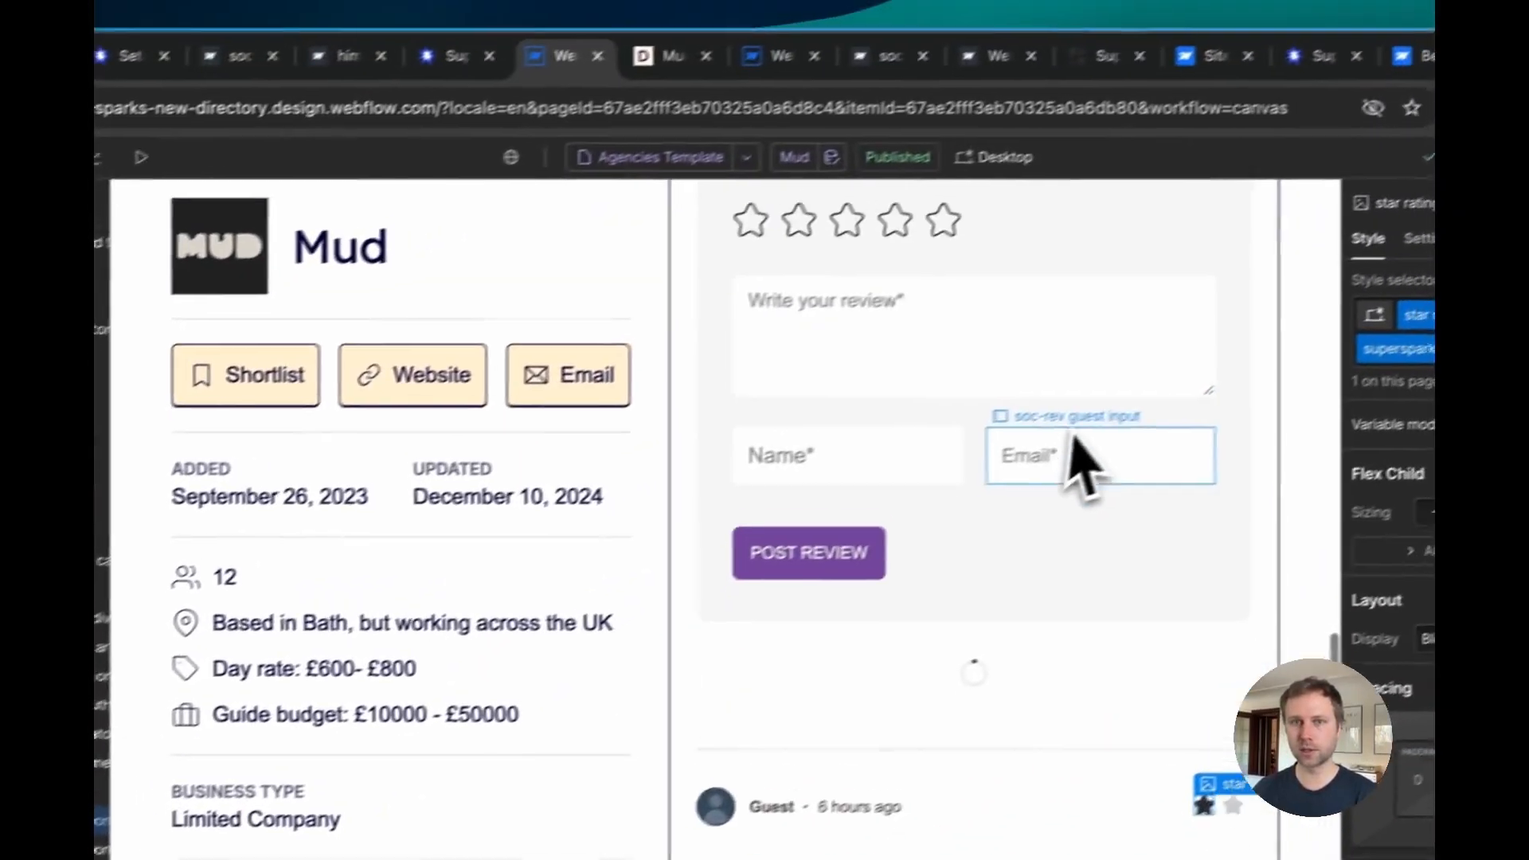
left_click(724, 293)
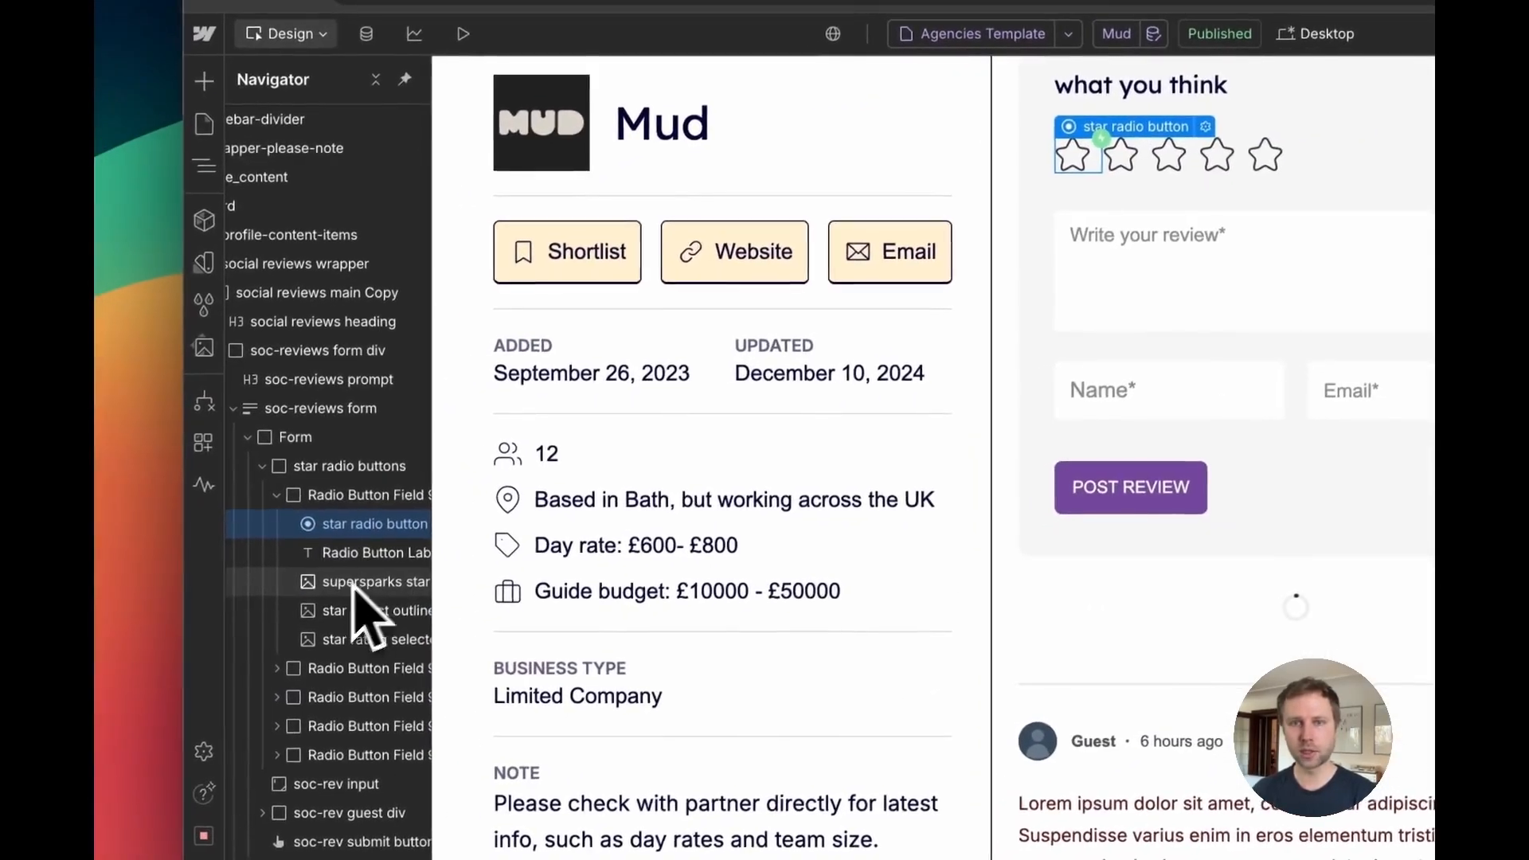
left_click(353, 585)
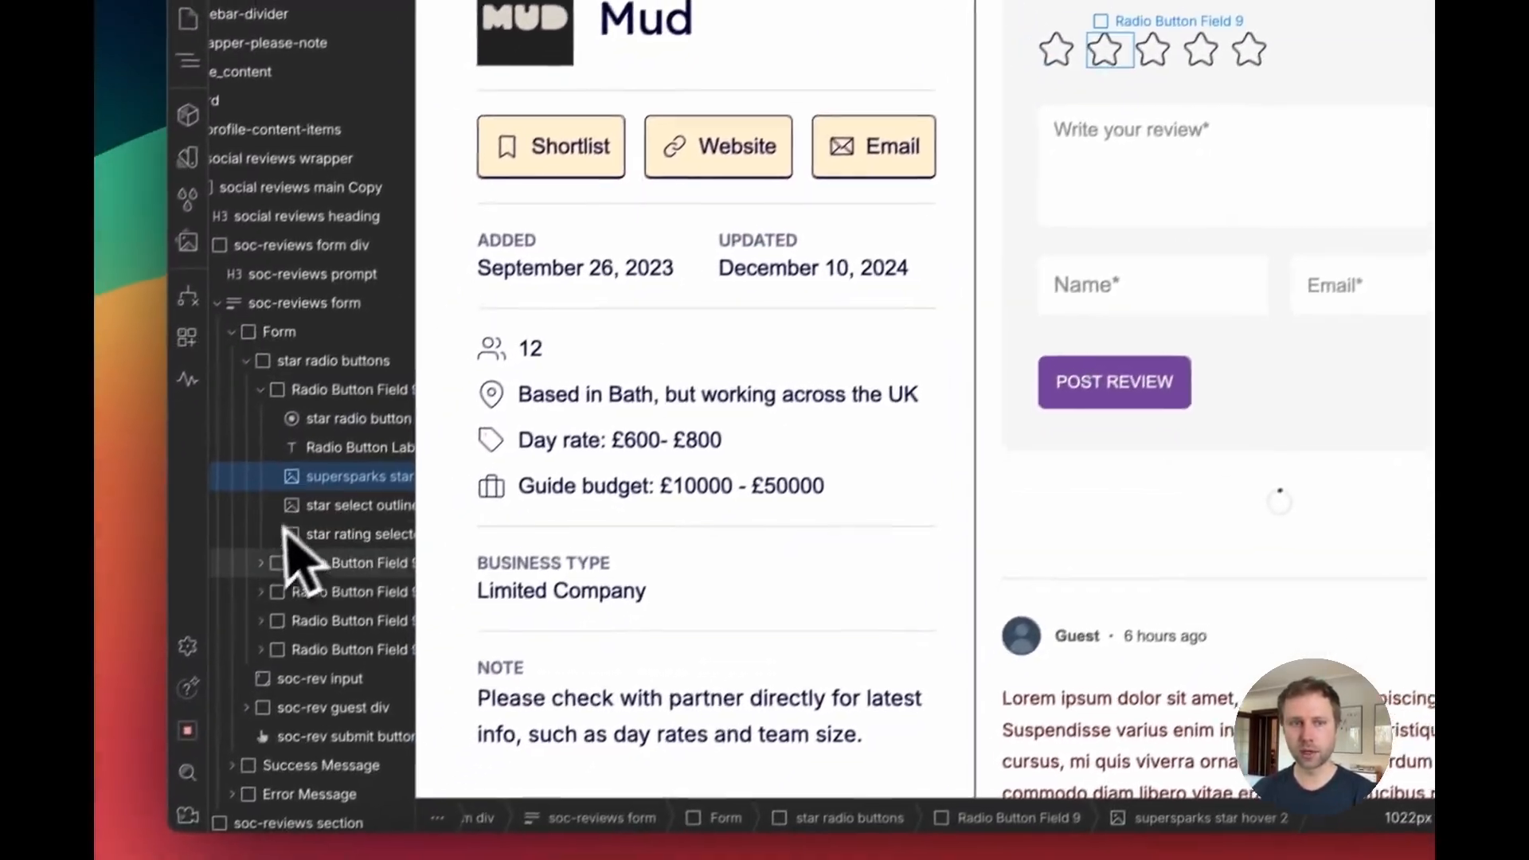
left_click(261, 563)
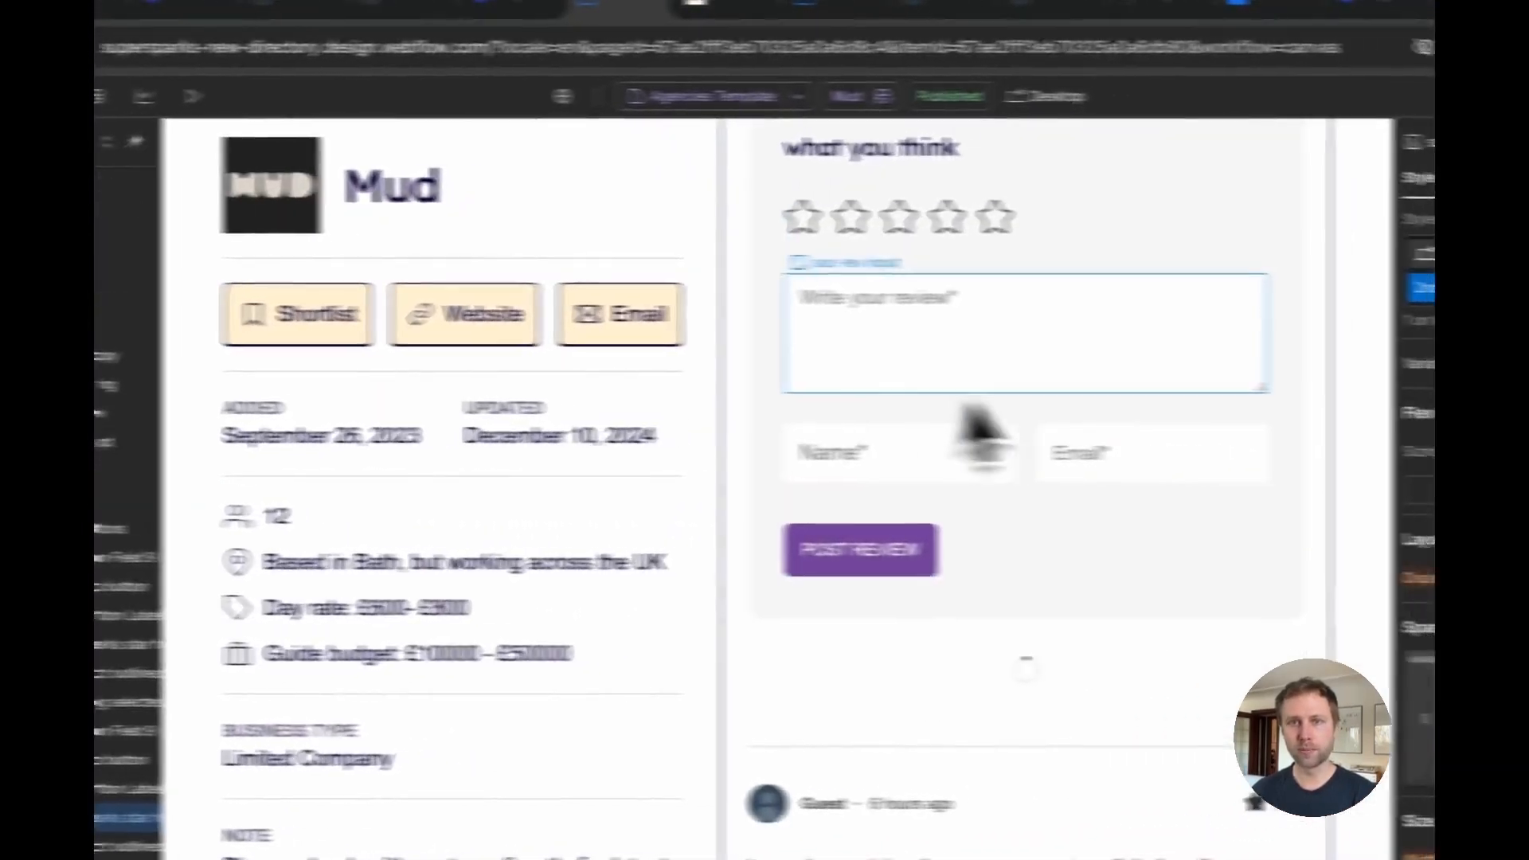
Step: Select the review submit button and remove its supersparks comment submit and soc-rev submit button classes
left_click(1190, 365)
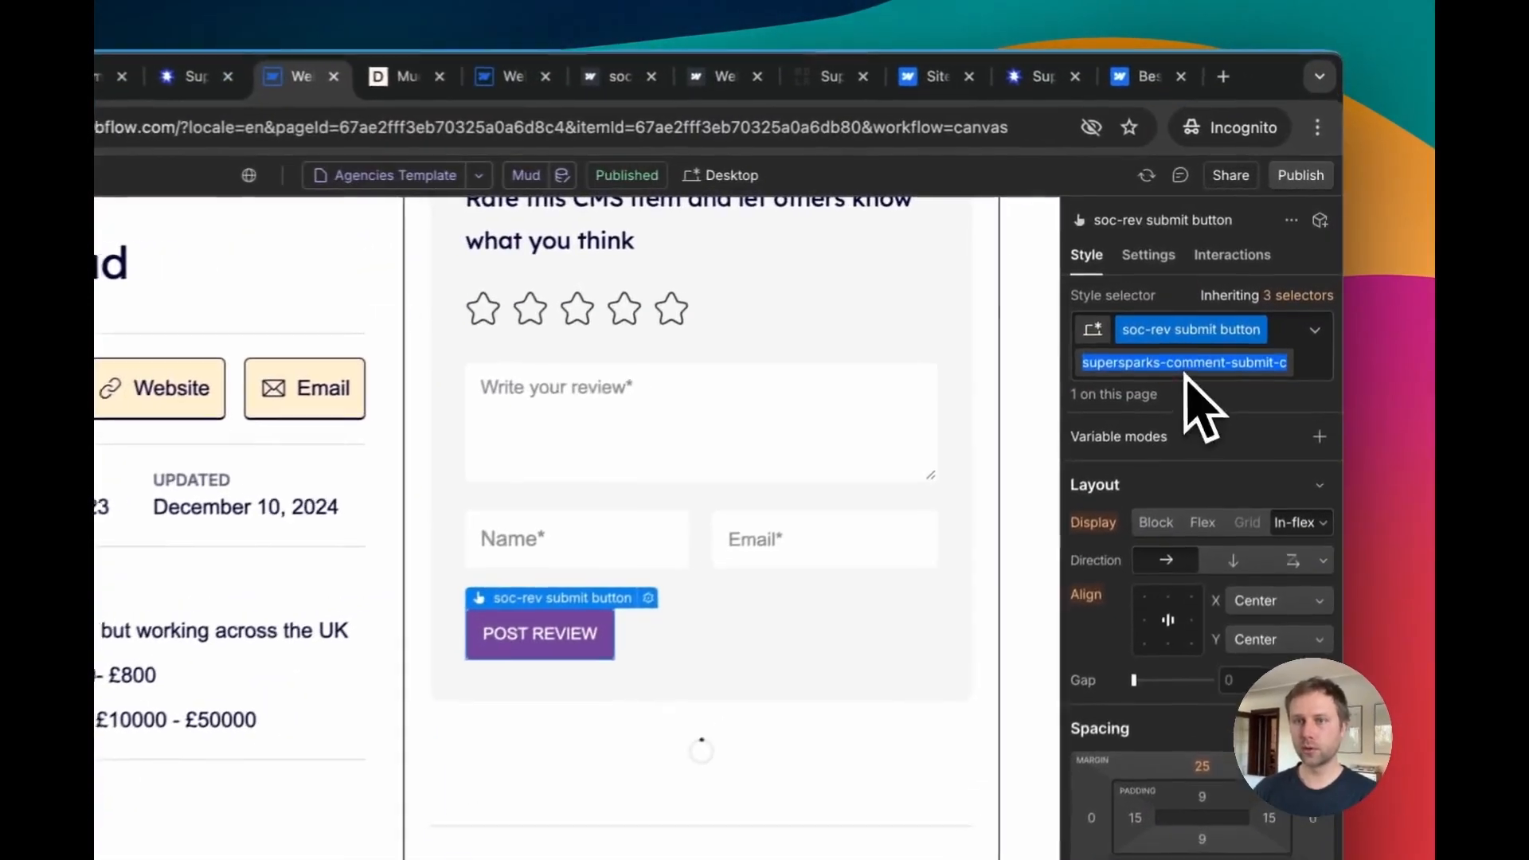
double_click(1254, 302)
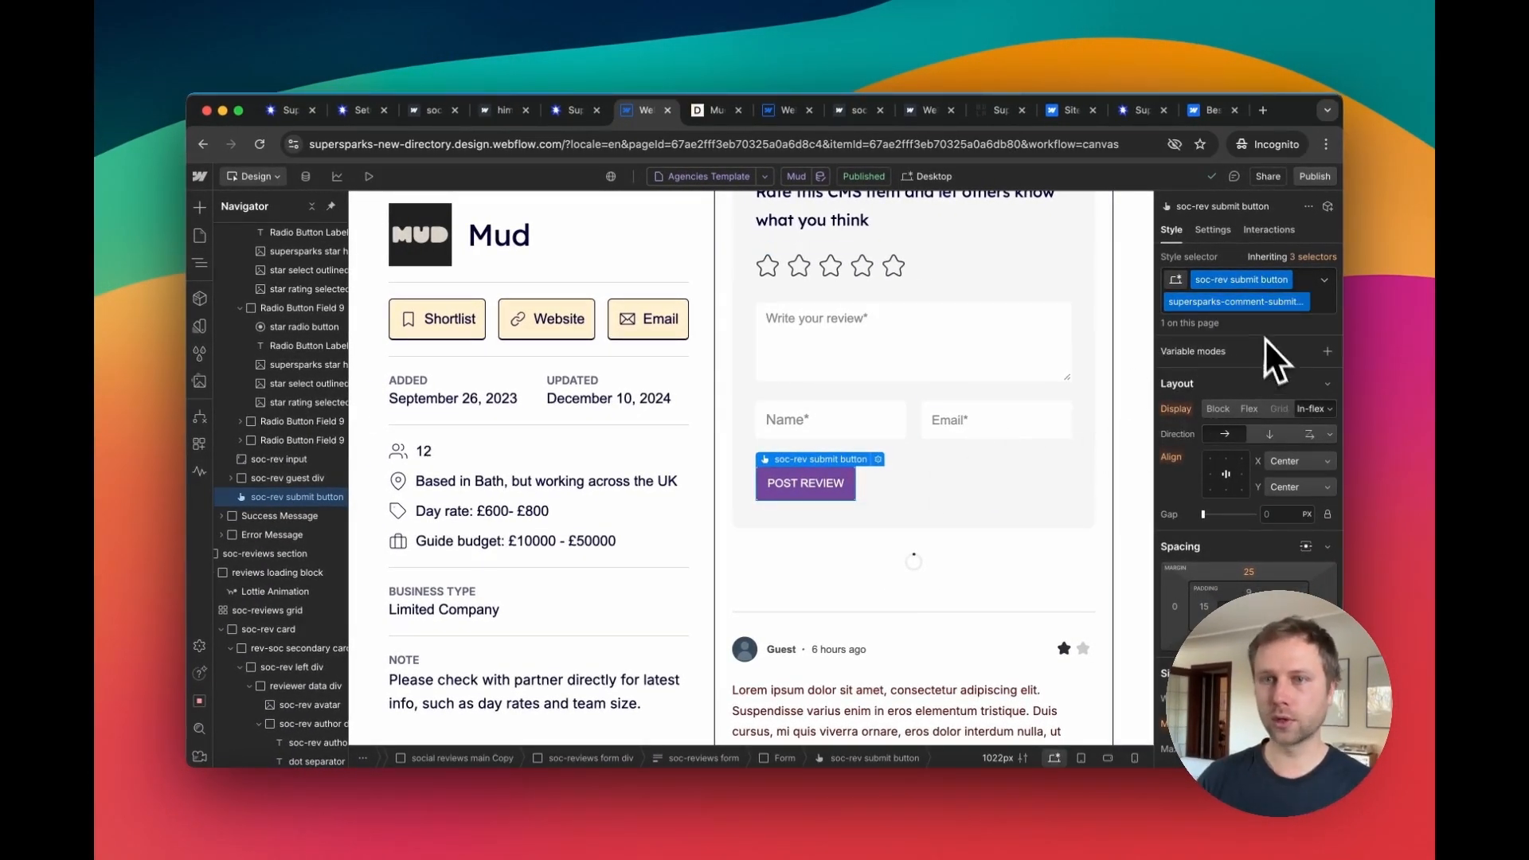
double_click(1284, 303)
left_click(1291, 323)
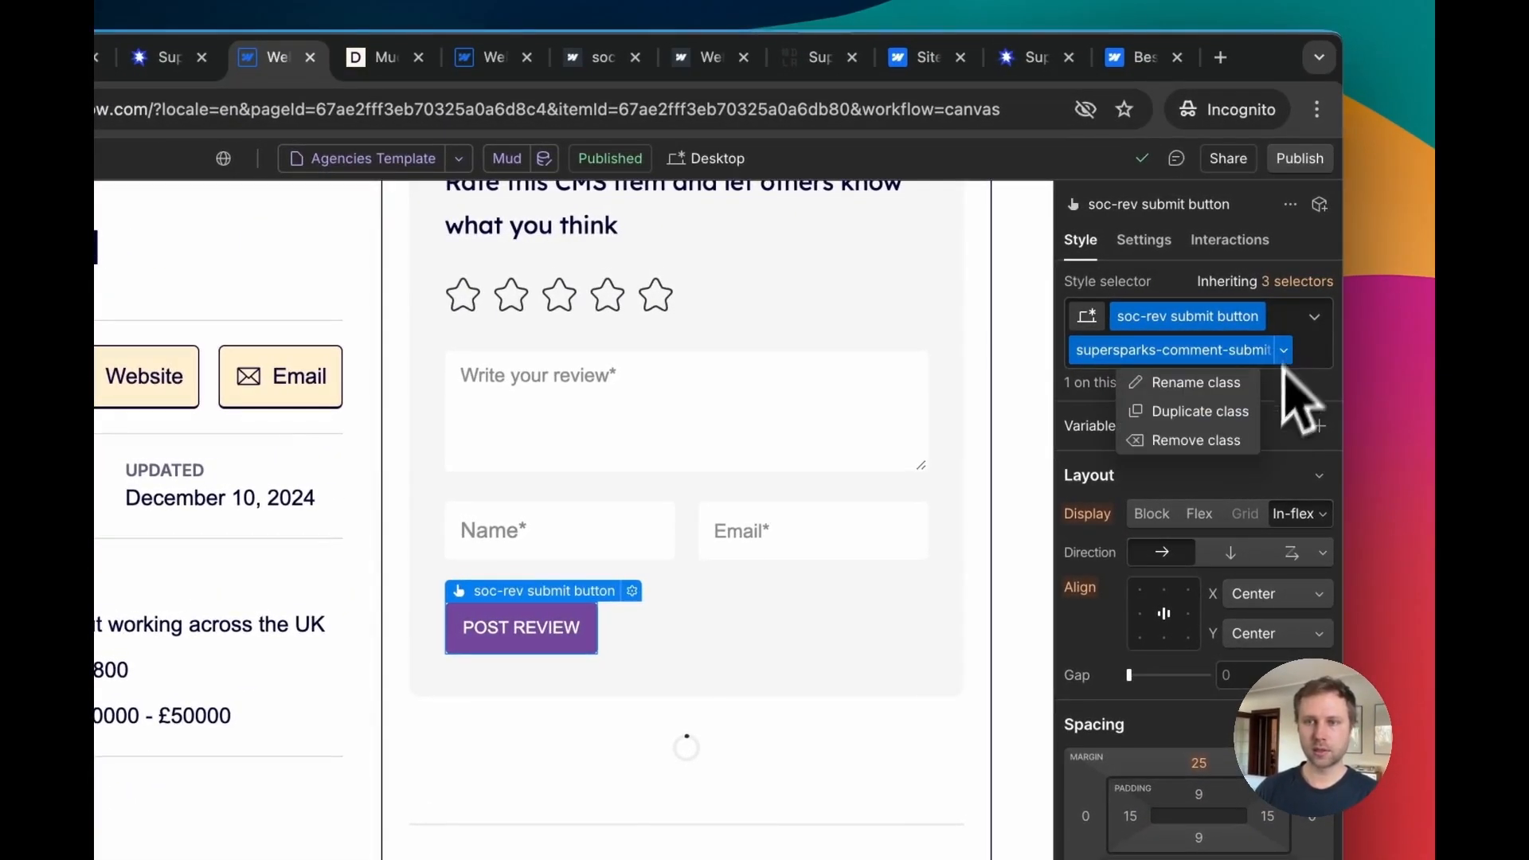
left_click(1195, 440)
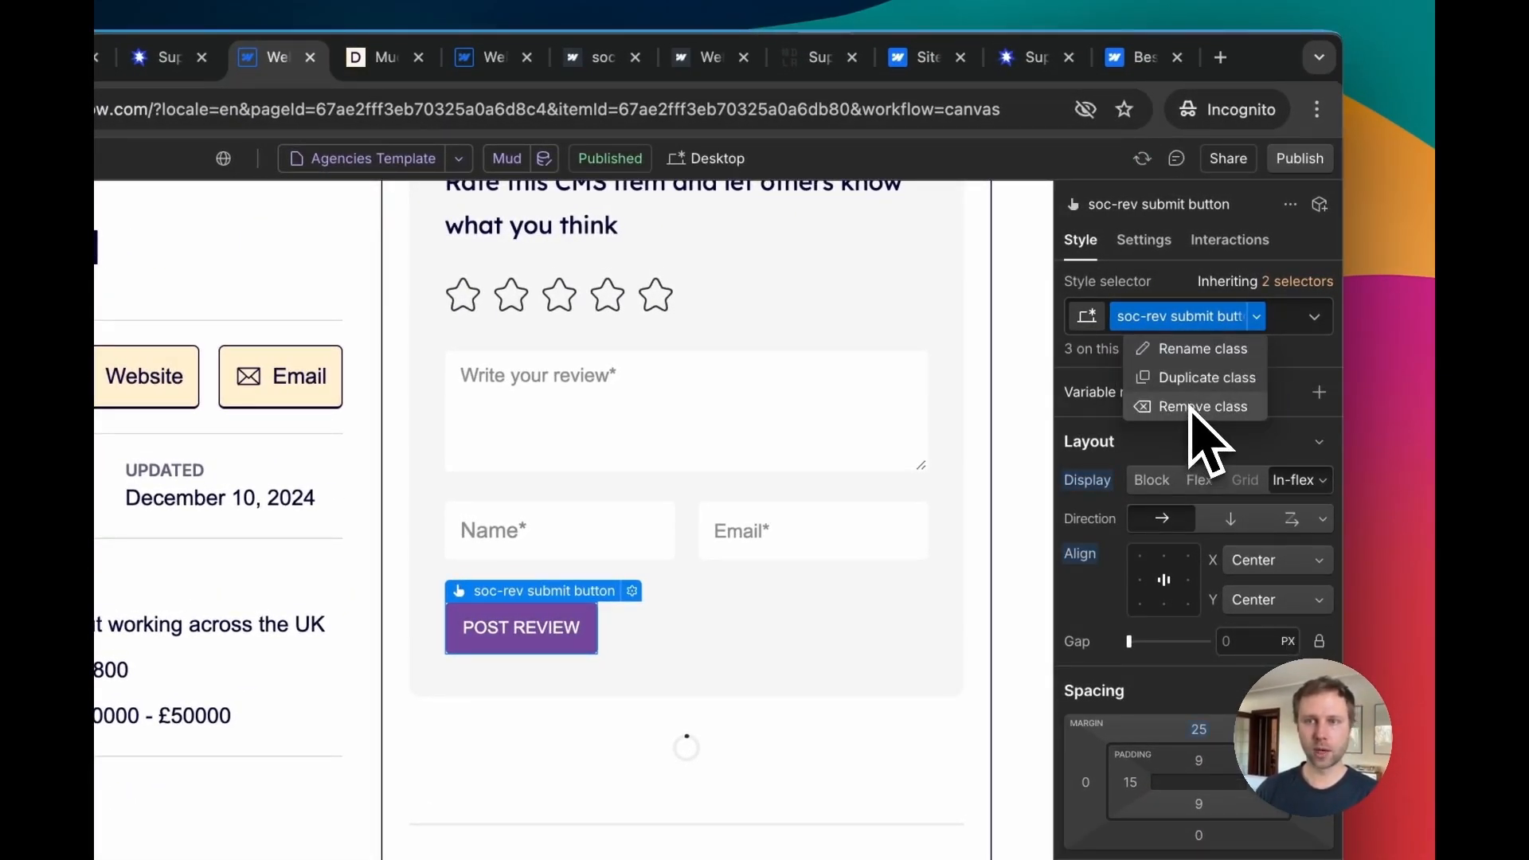
left_click(1192, 408)
left_click(1171, 317)
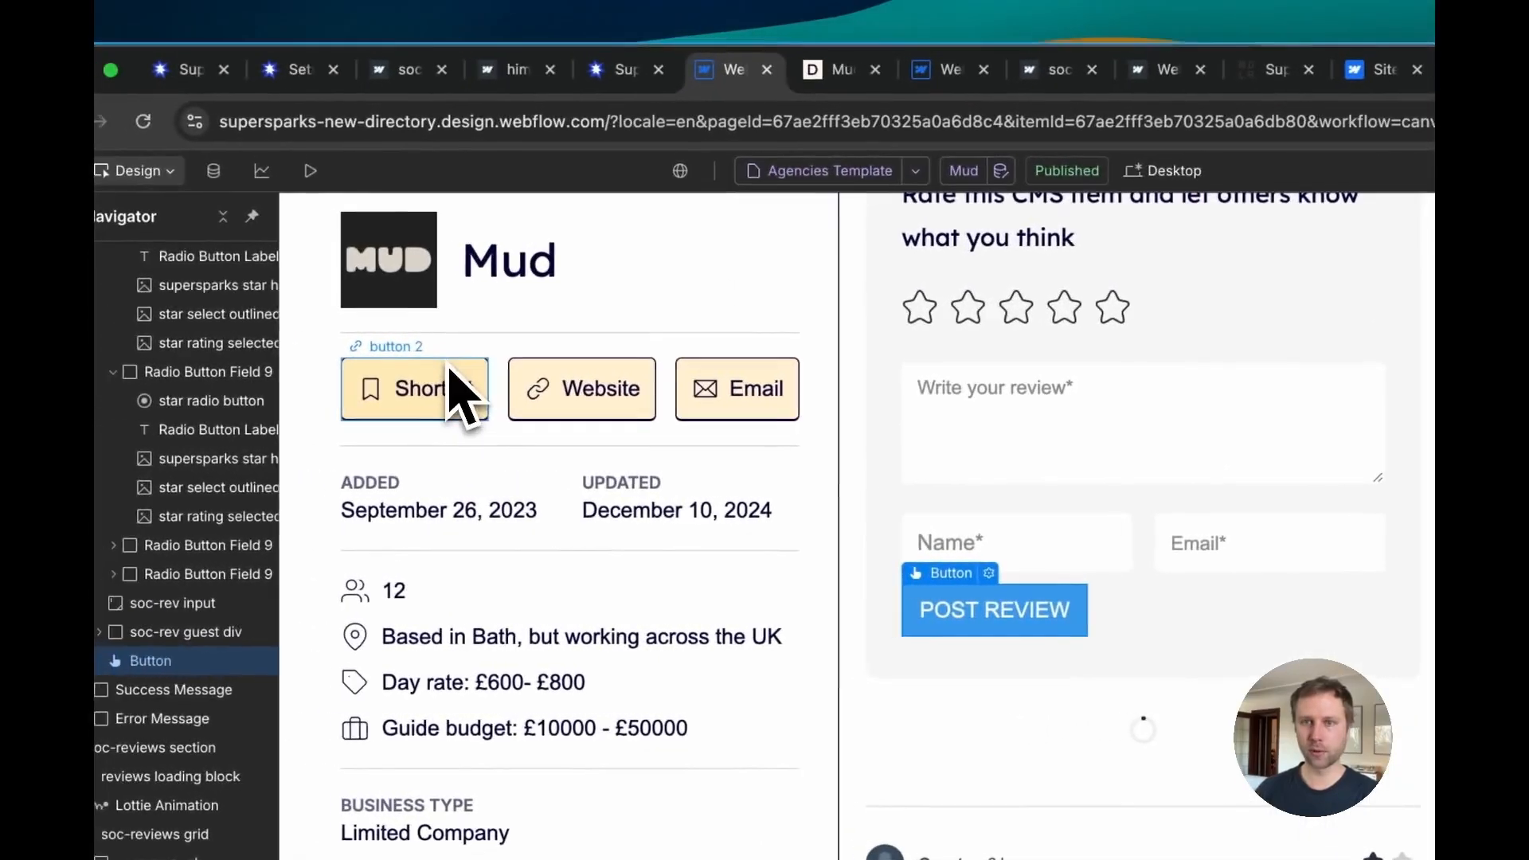
Step: Give the review submit button the site's button 2 class, matching the Website button
left_click(458, 390)
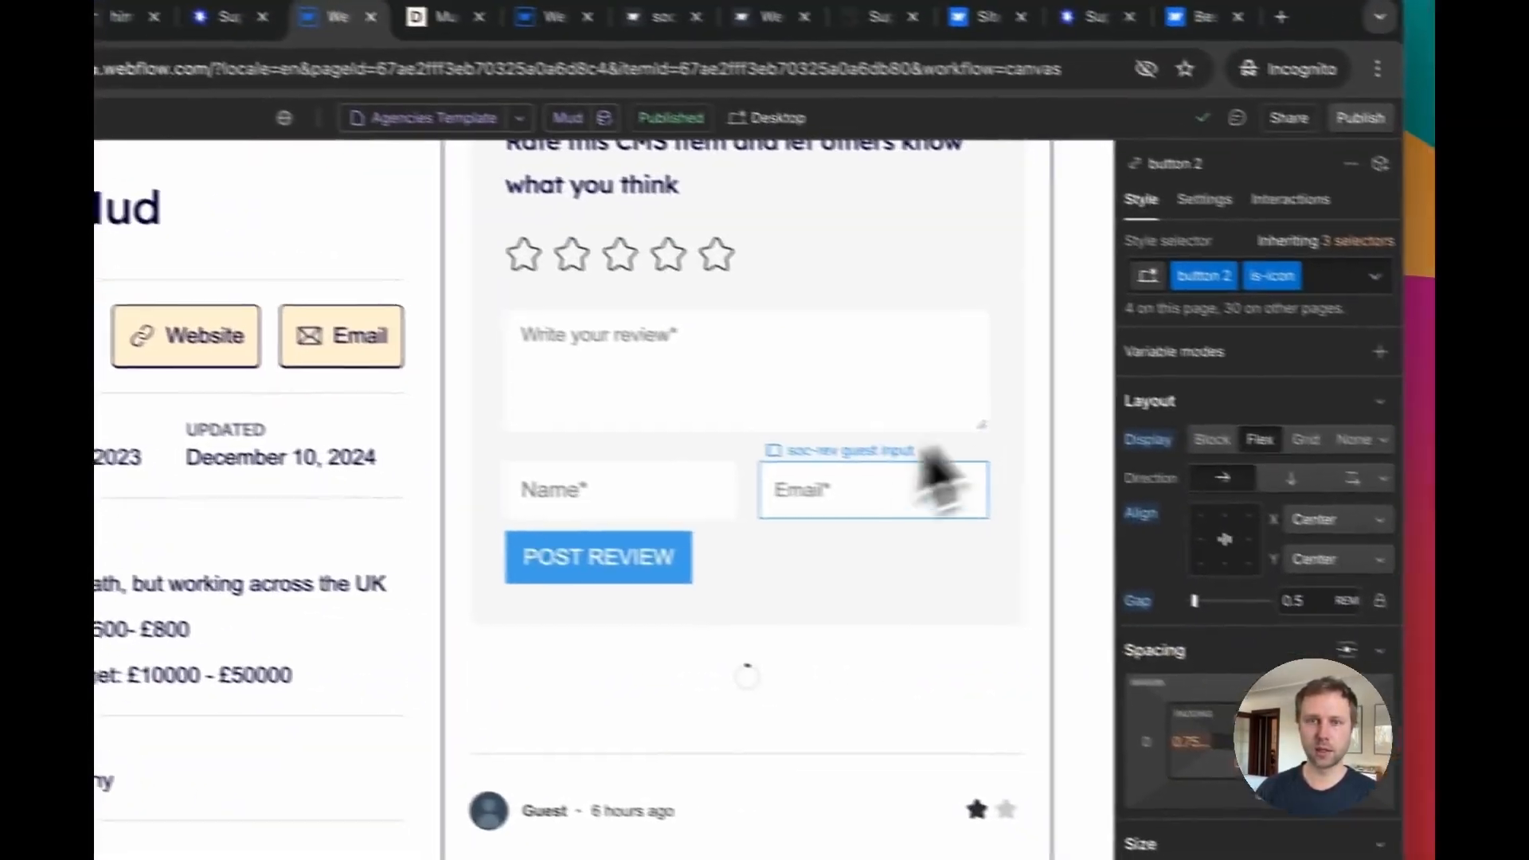
left_click(609, 514)
left_click(1228, 236)
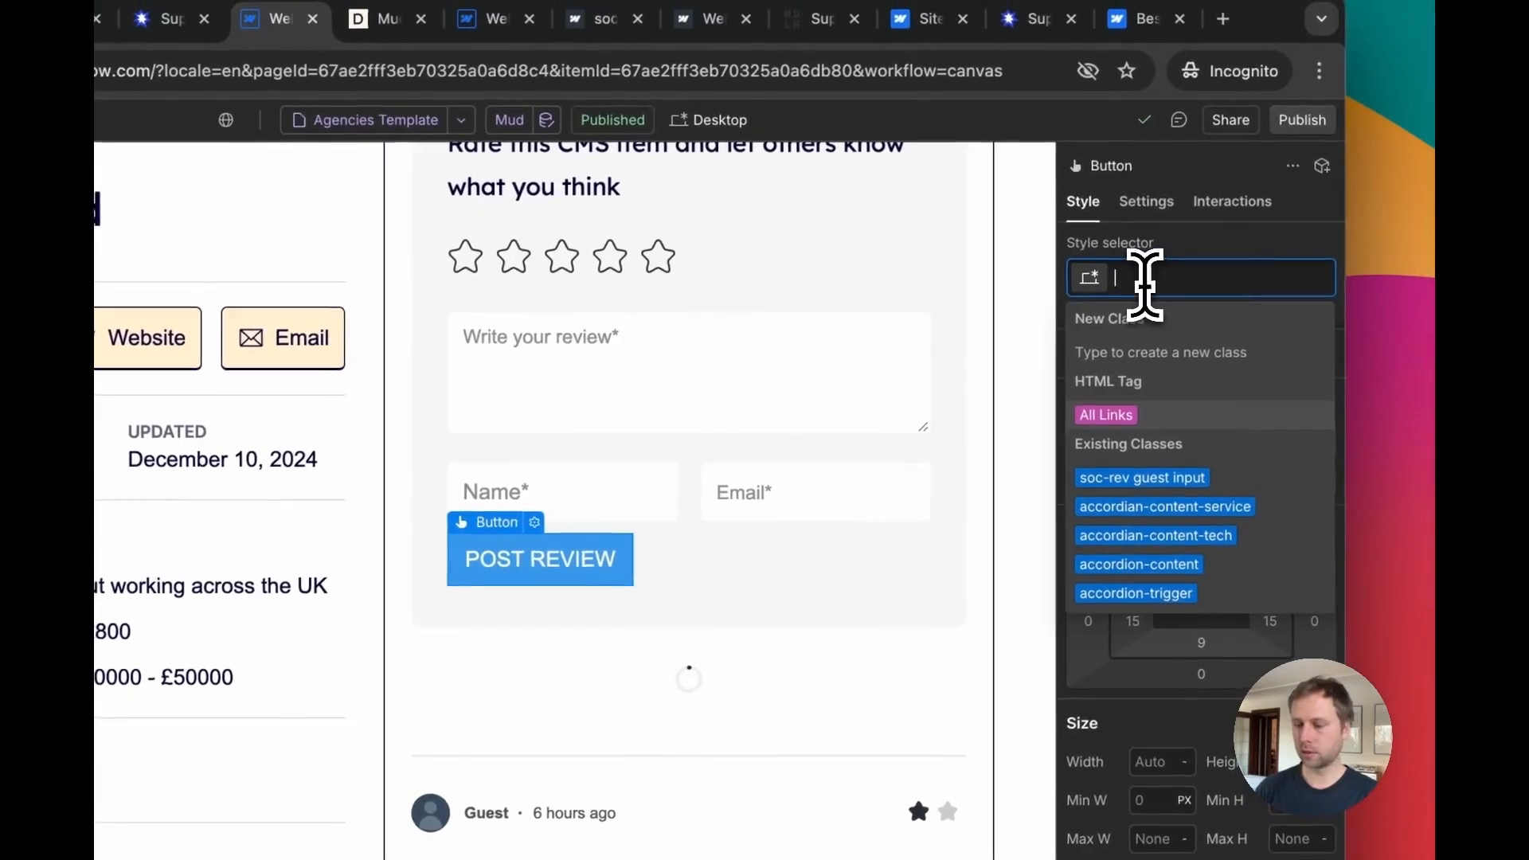
type("button 2")
key("Return")
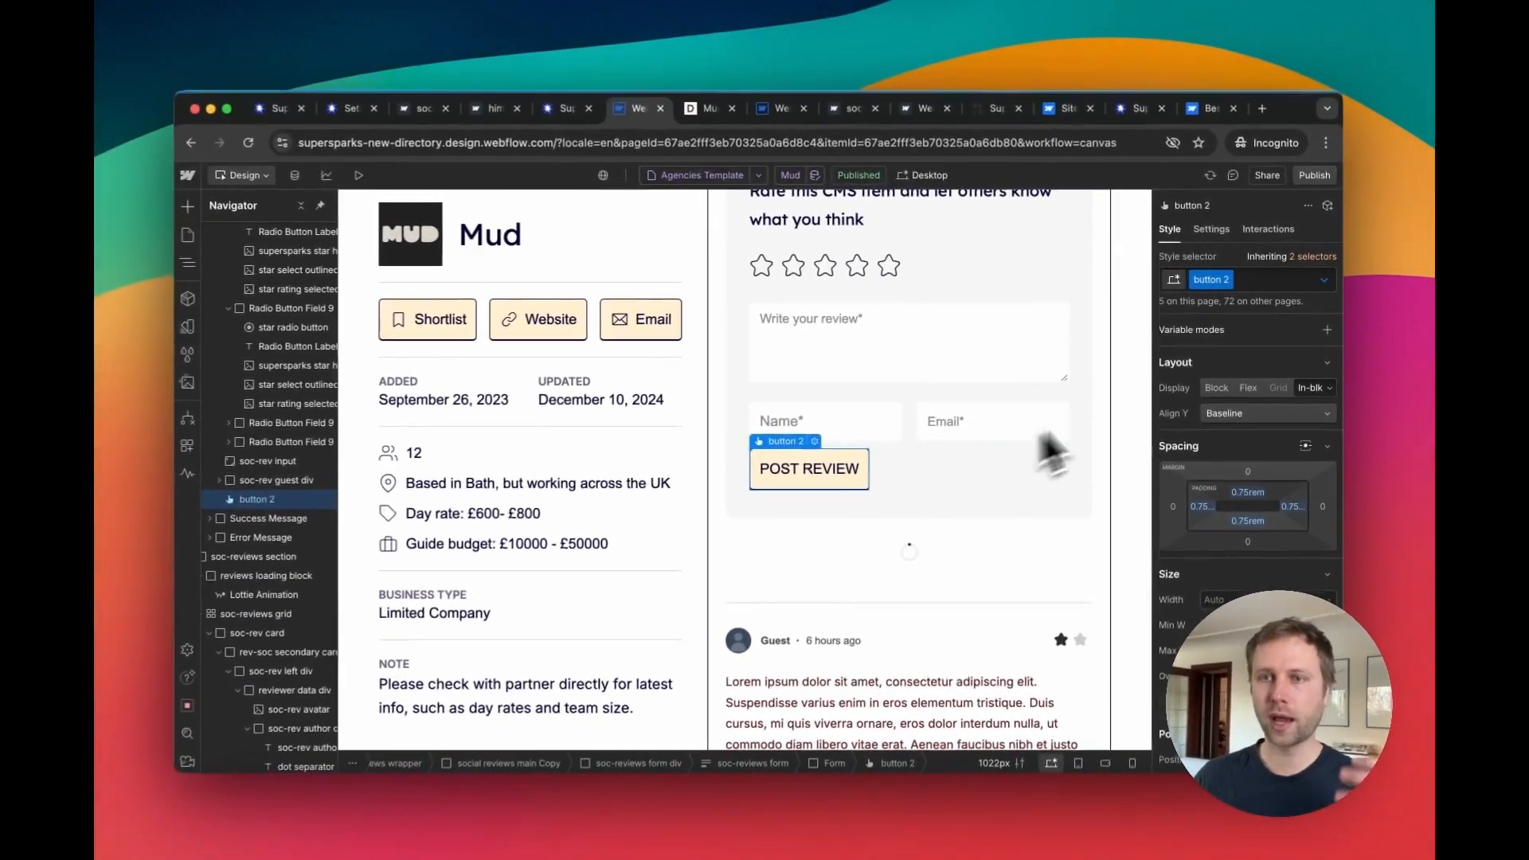
left_click(1255, 280)
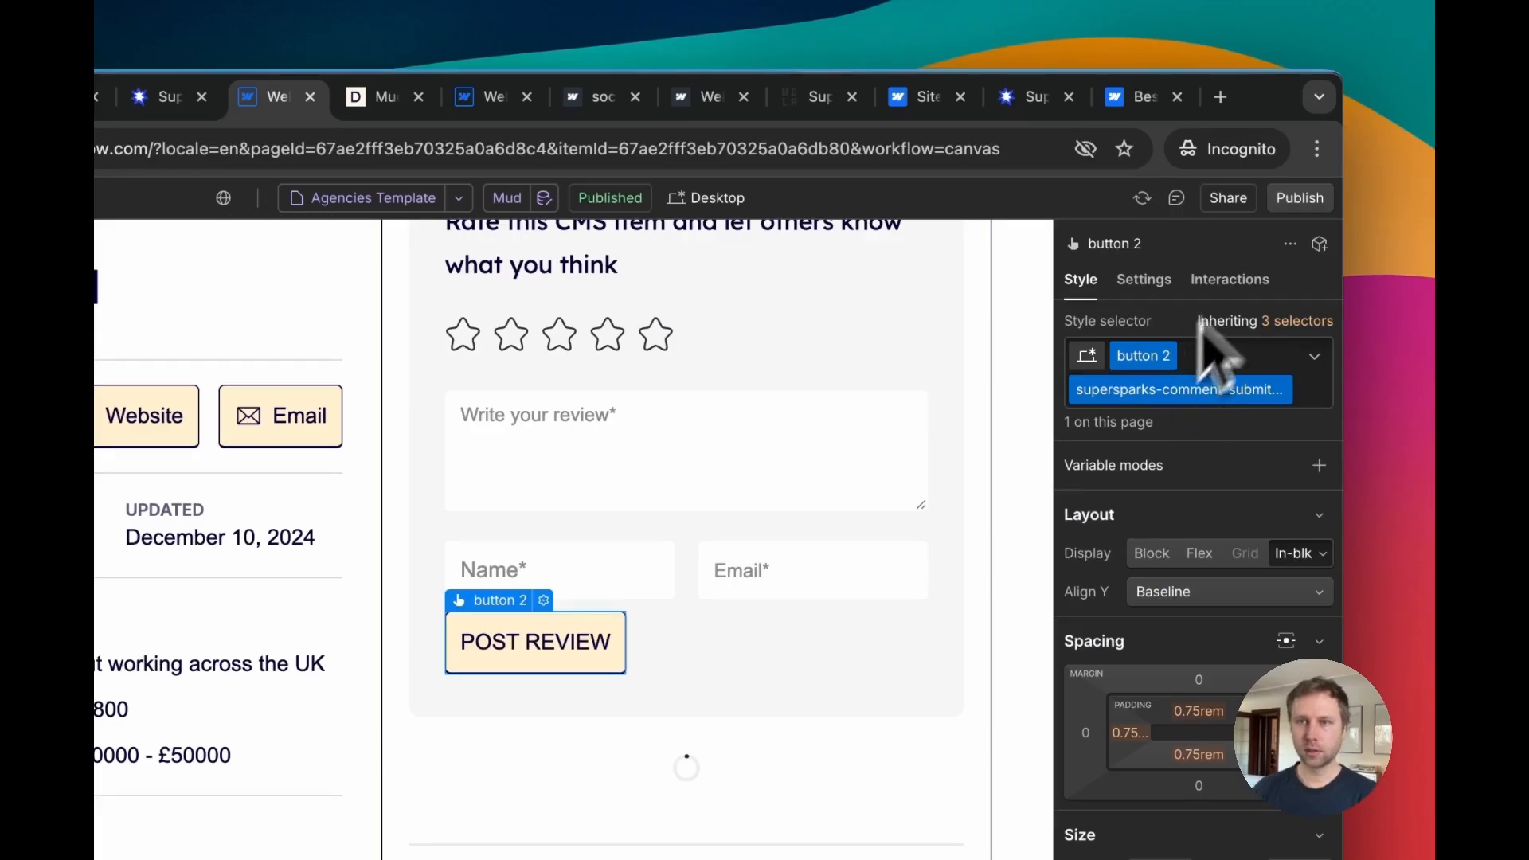
Step: Publish the site and check the restyled review form on the live Mud page
left_click(1307, 199)
left_click(1186, 539)
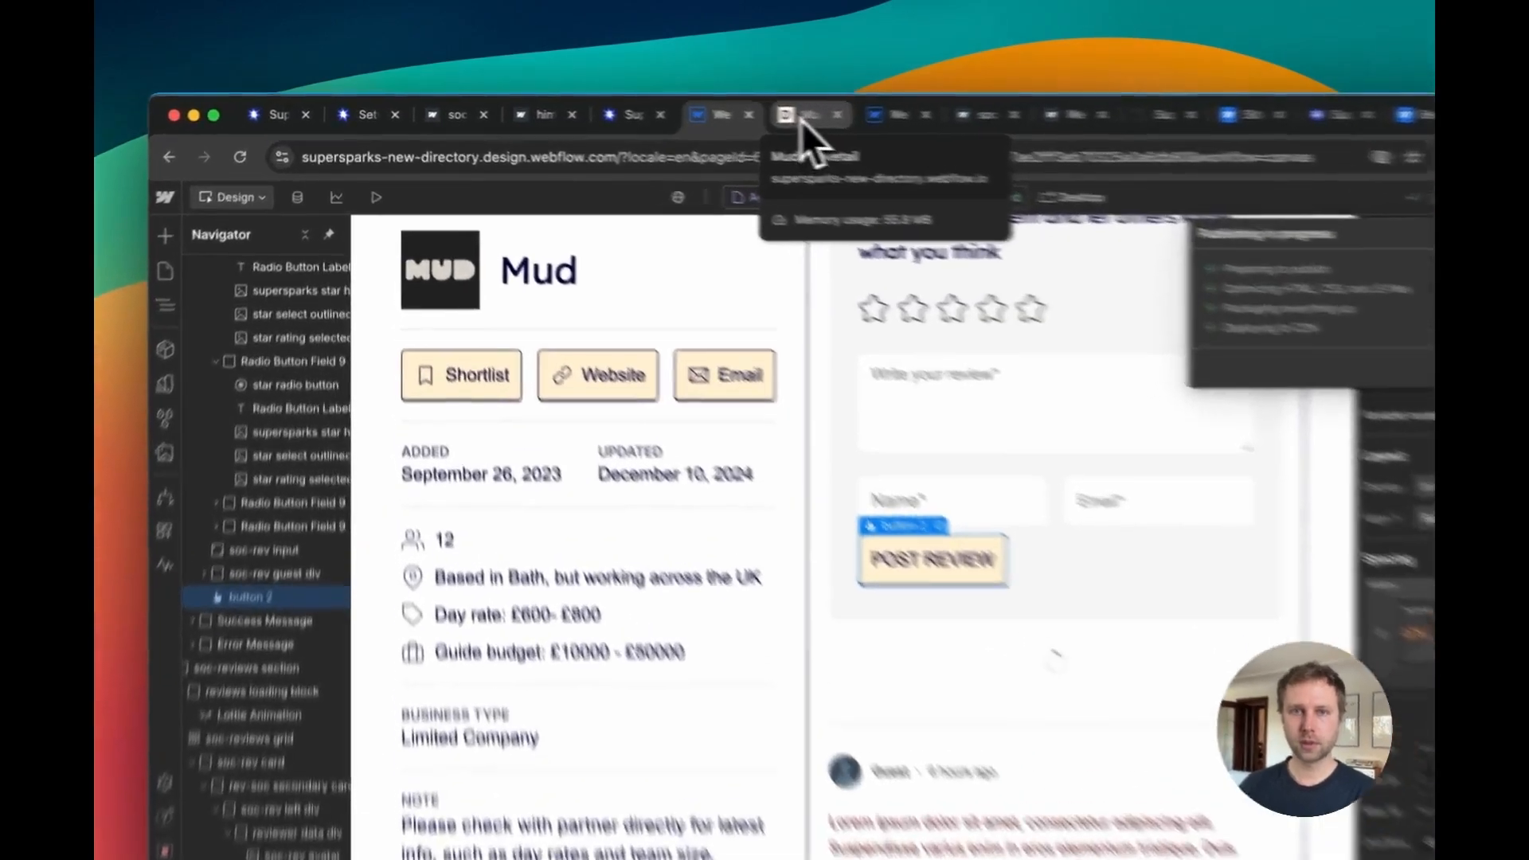
left_click(709, 112)
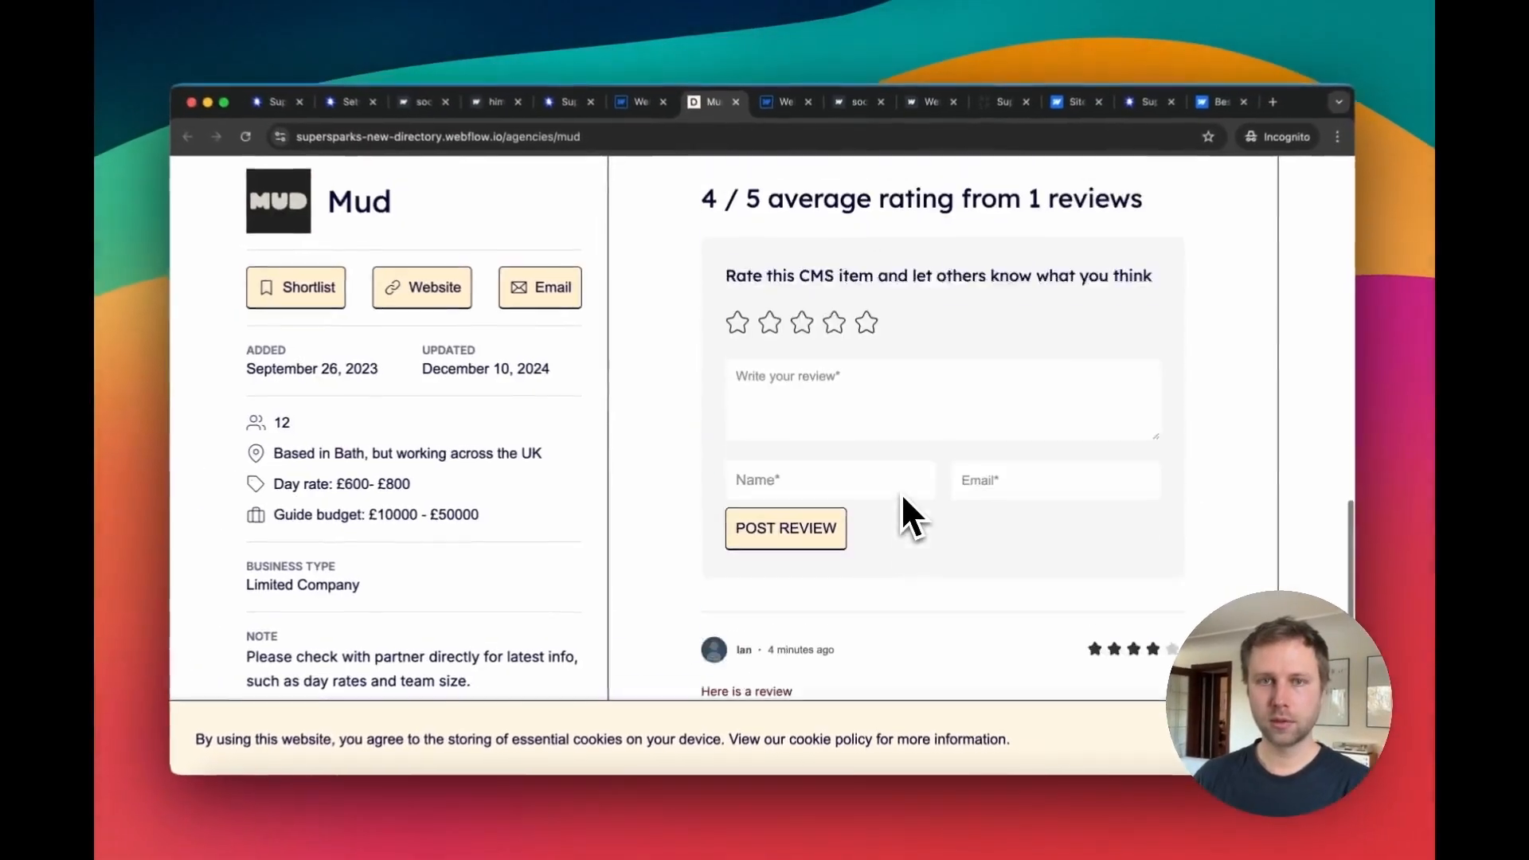
scroll(901, 493, "up", 3)
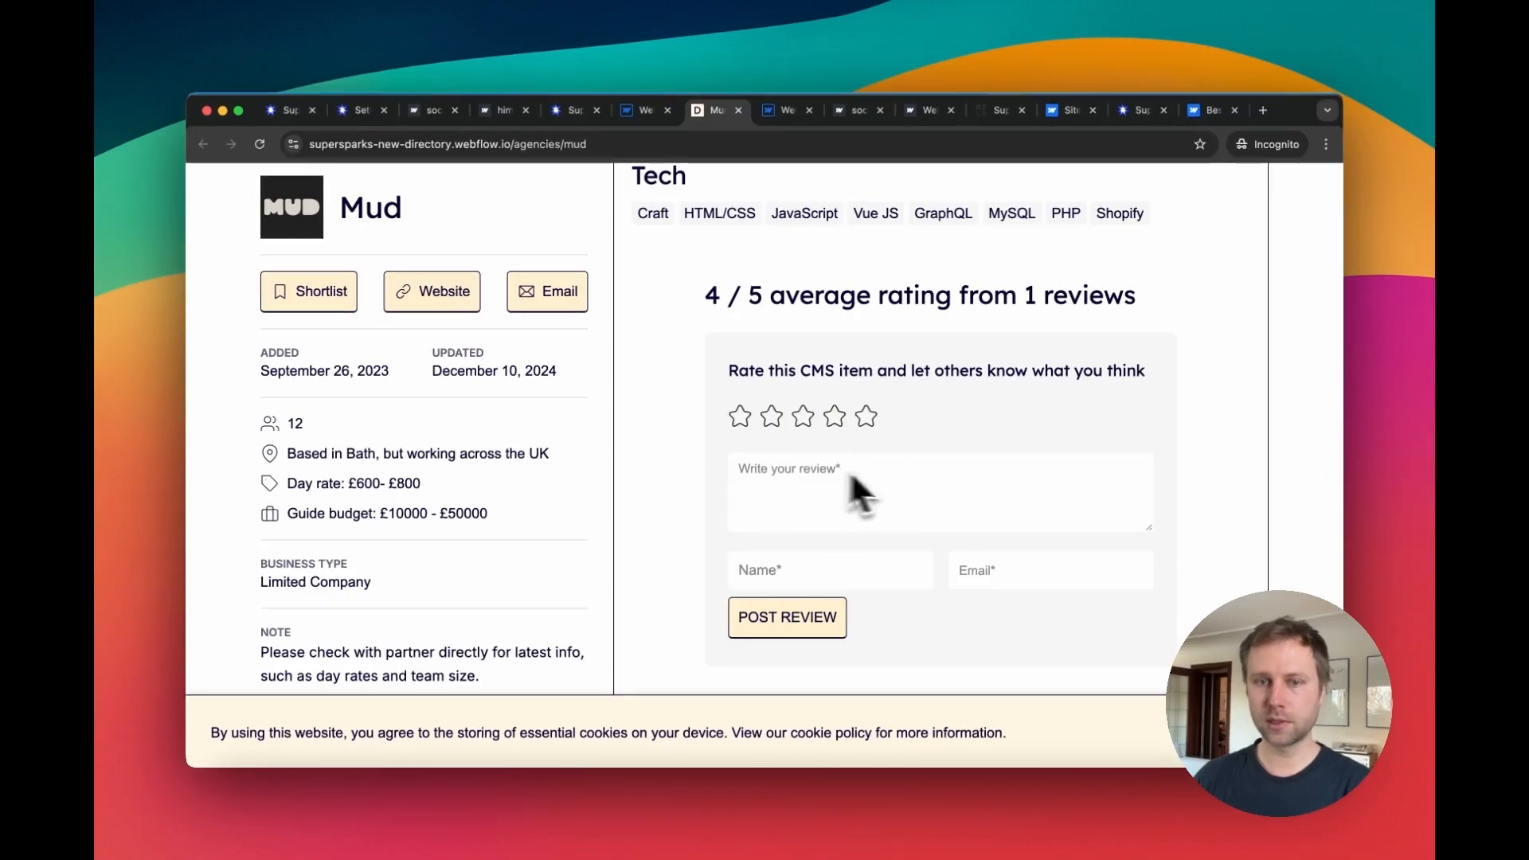
scroll(892, 500, "down", 4)
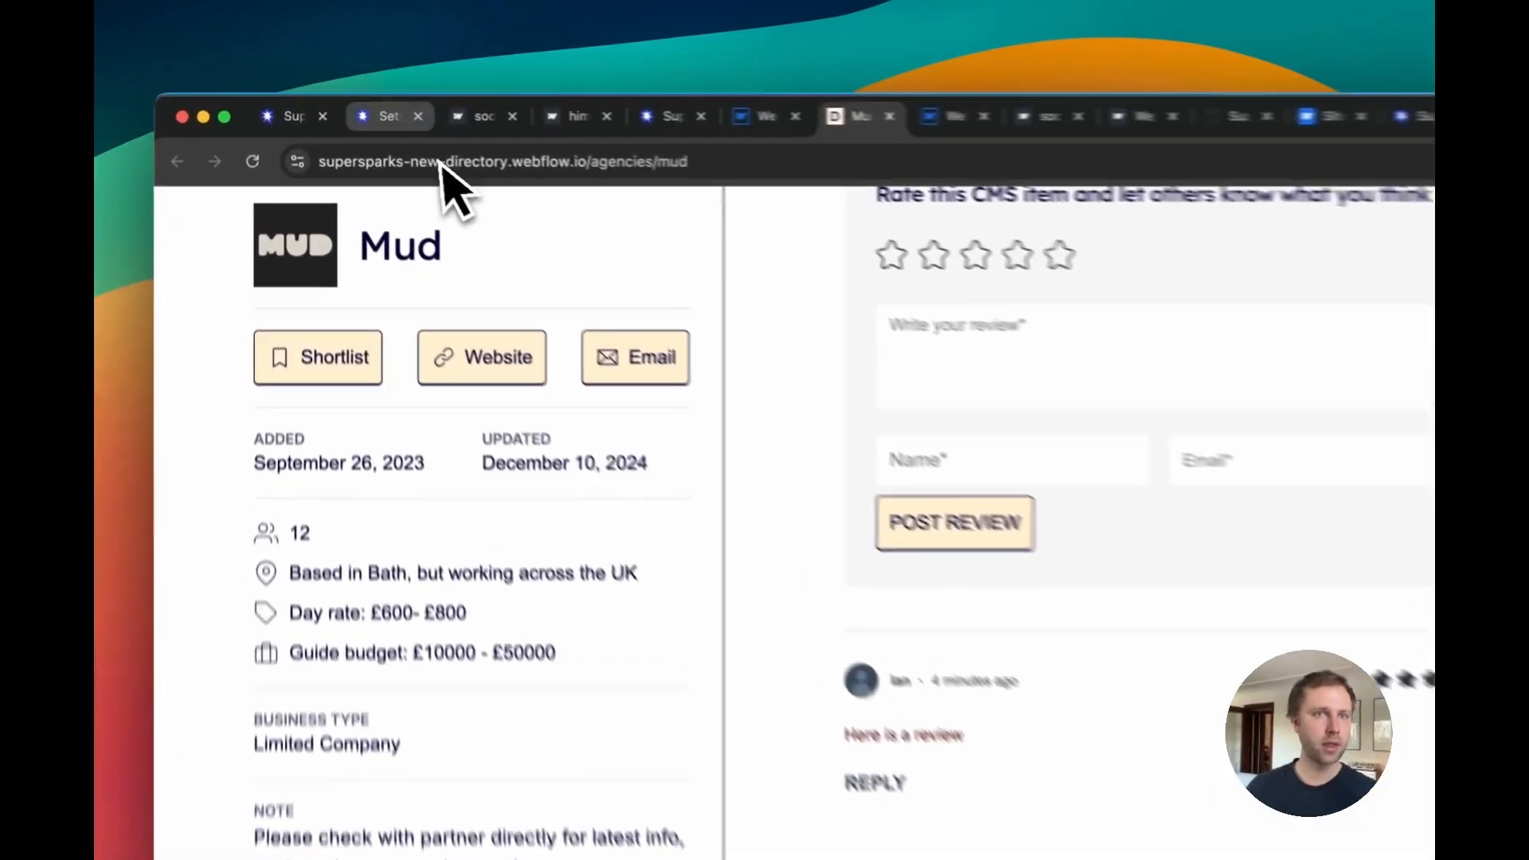
Step: Browse the Supersparks Extra Features options, both not-installed and pre-installed, and the Launch Checklist
left_click(356, 110)
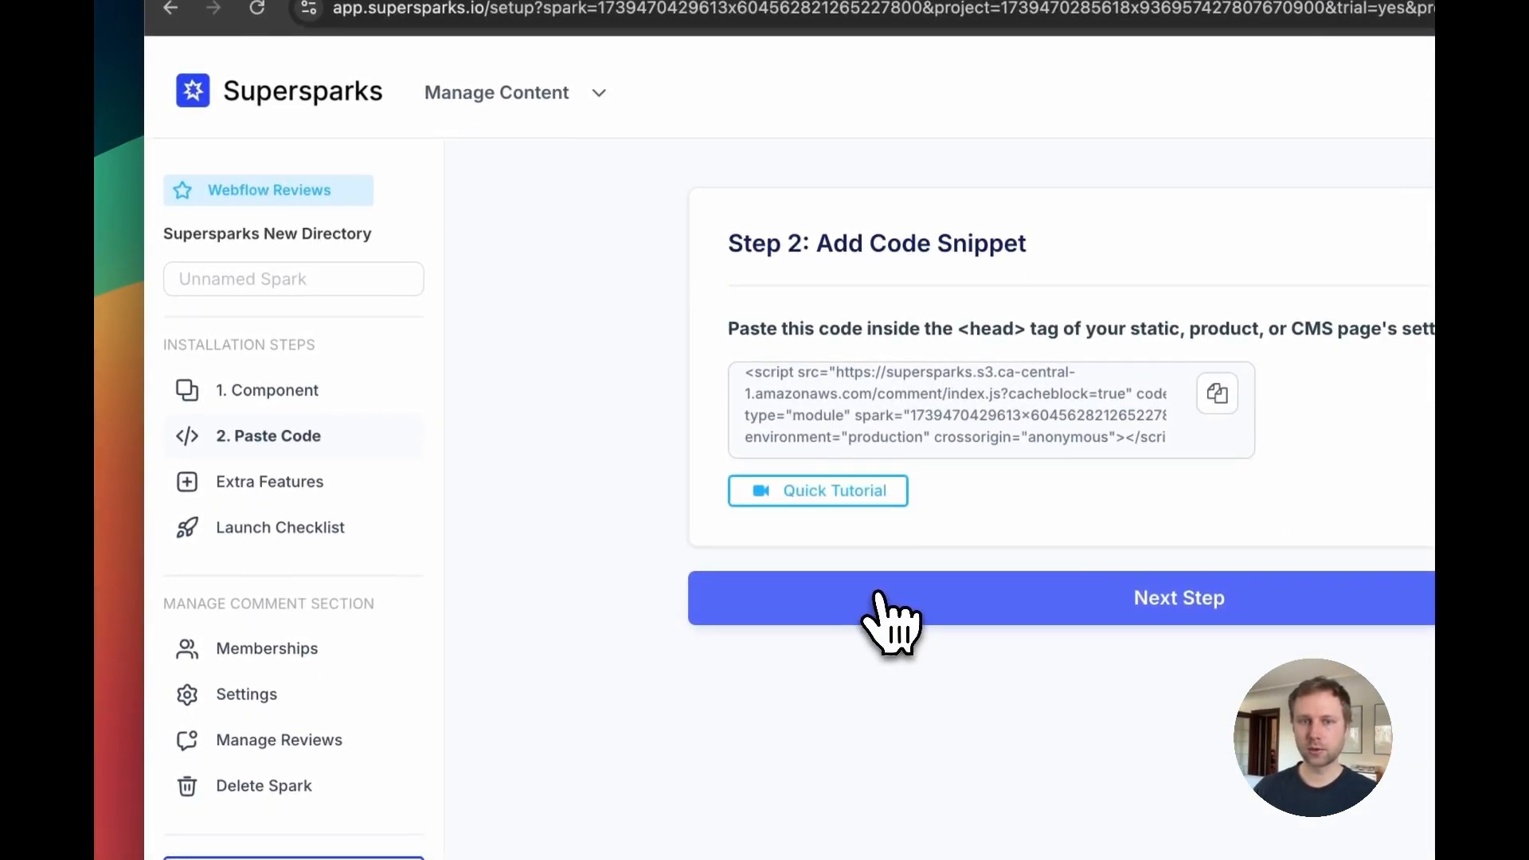
left_click(885, 614)
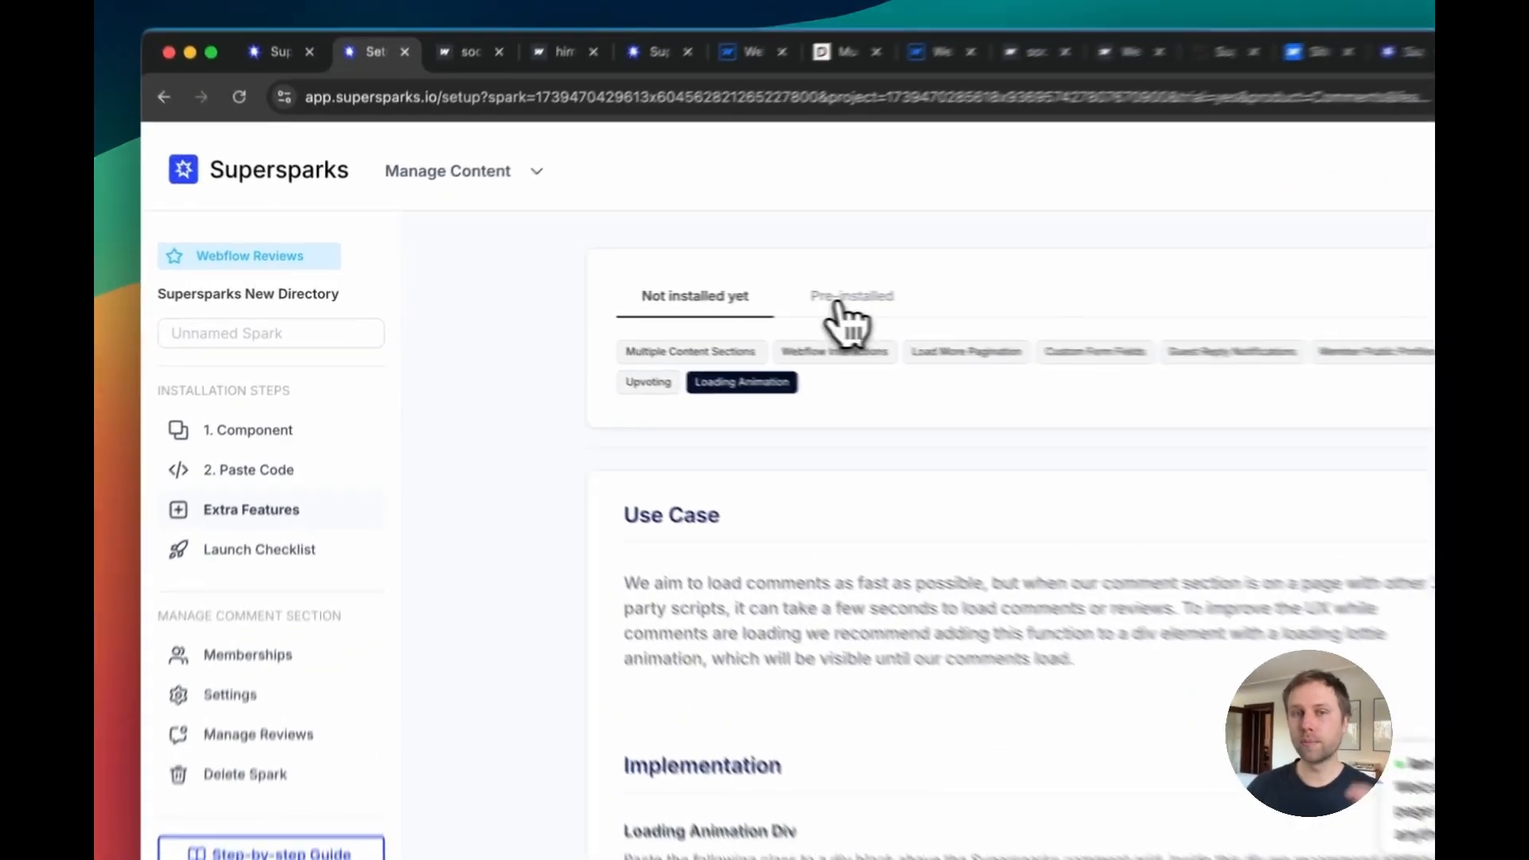
left_click(713, 305)
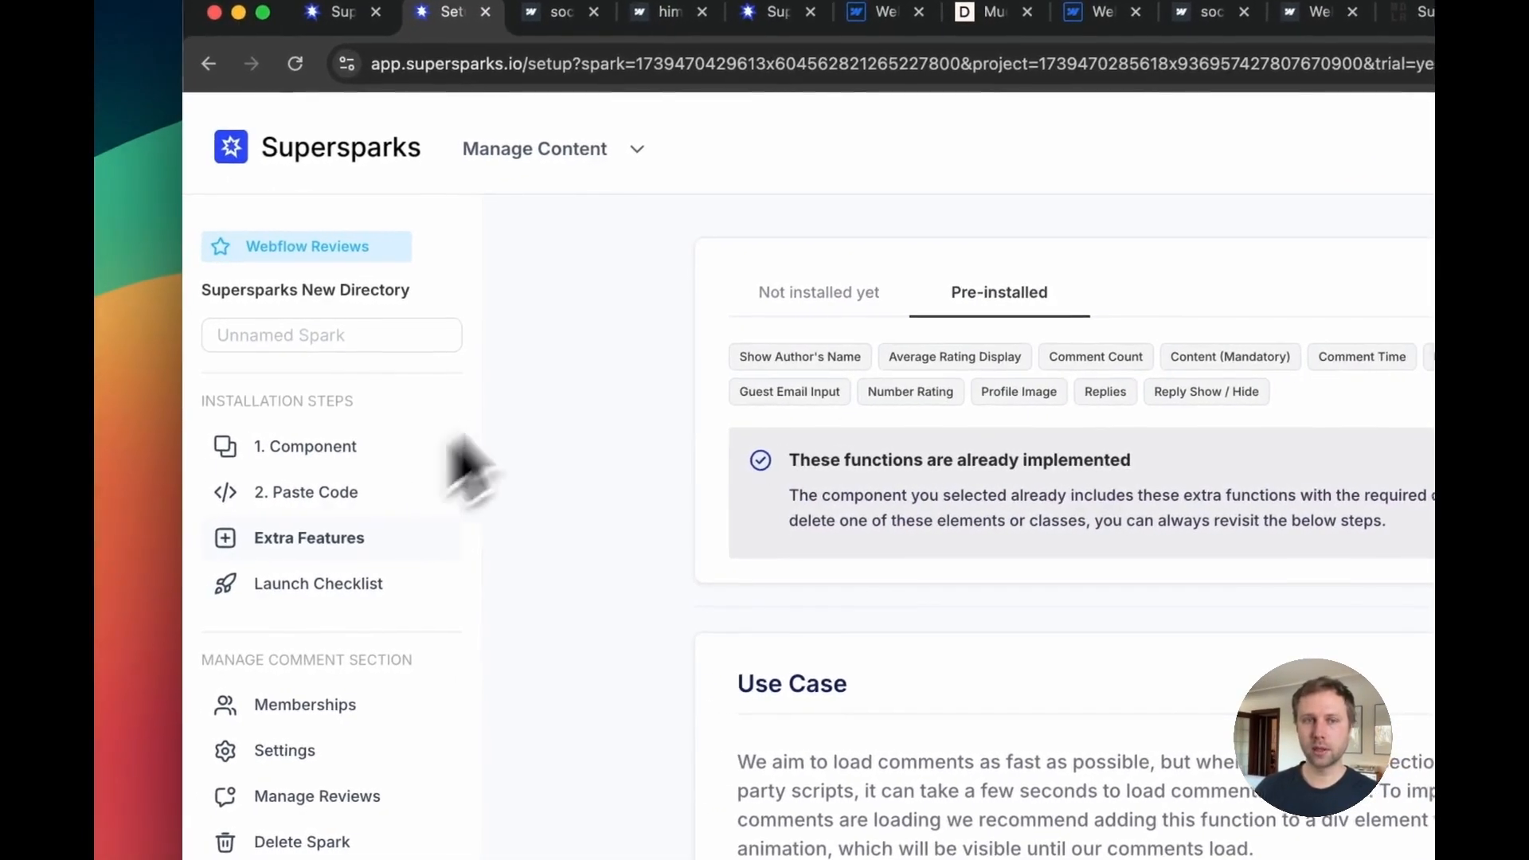
left_click(783, 296)
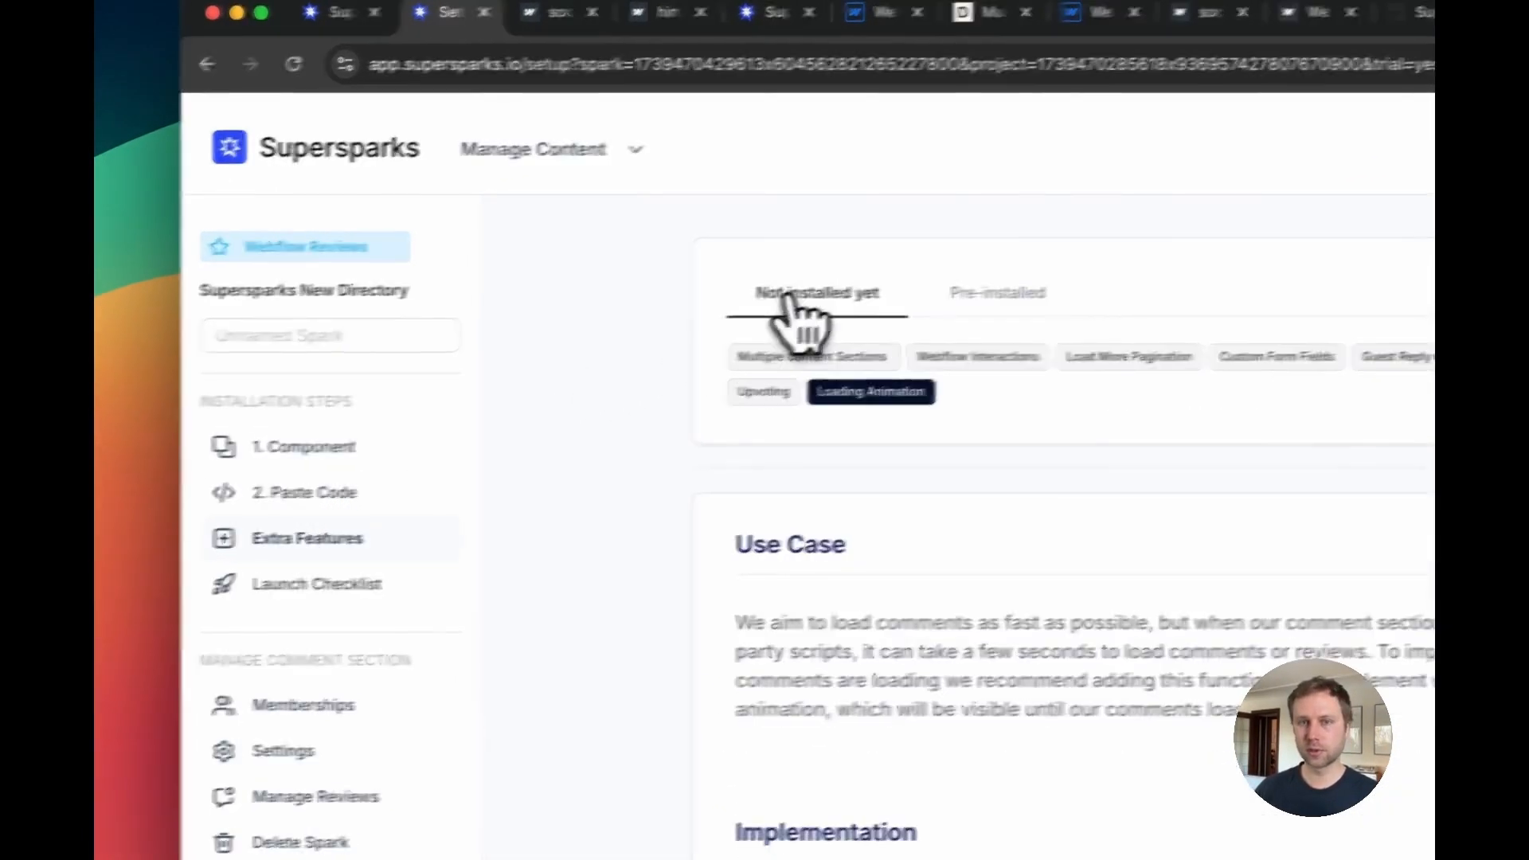
left_click(877, 387)
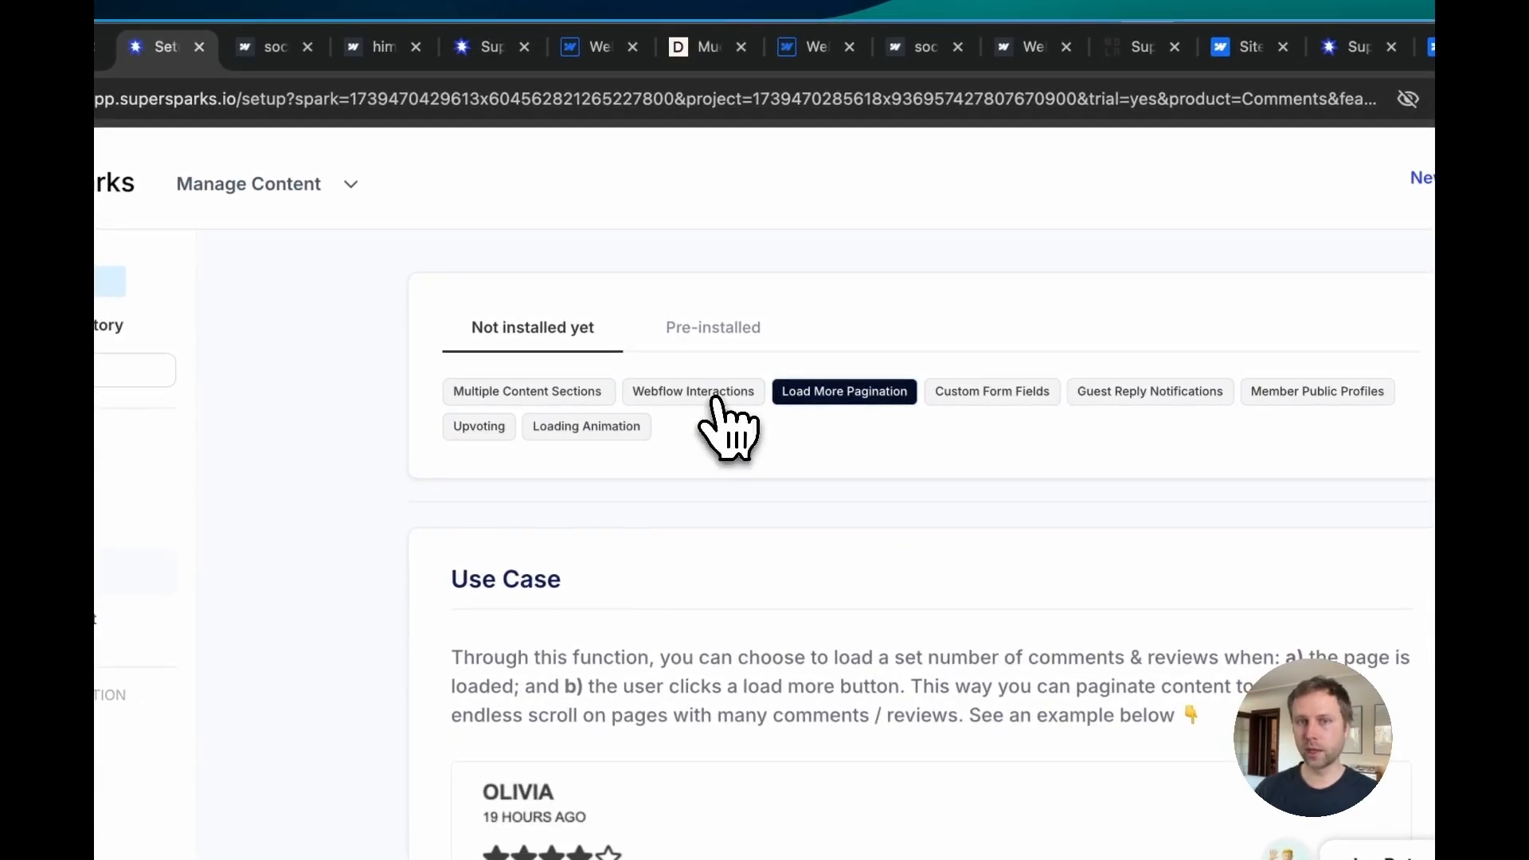
left_click(719, 398)
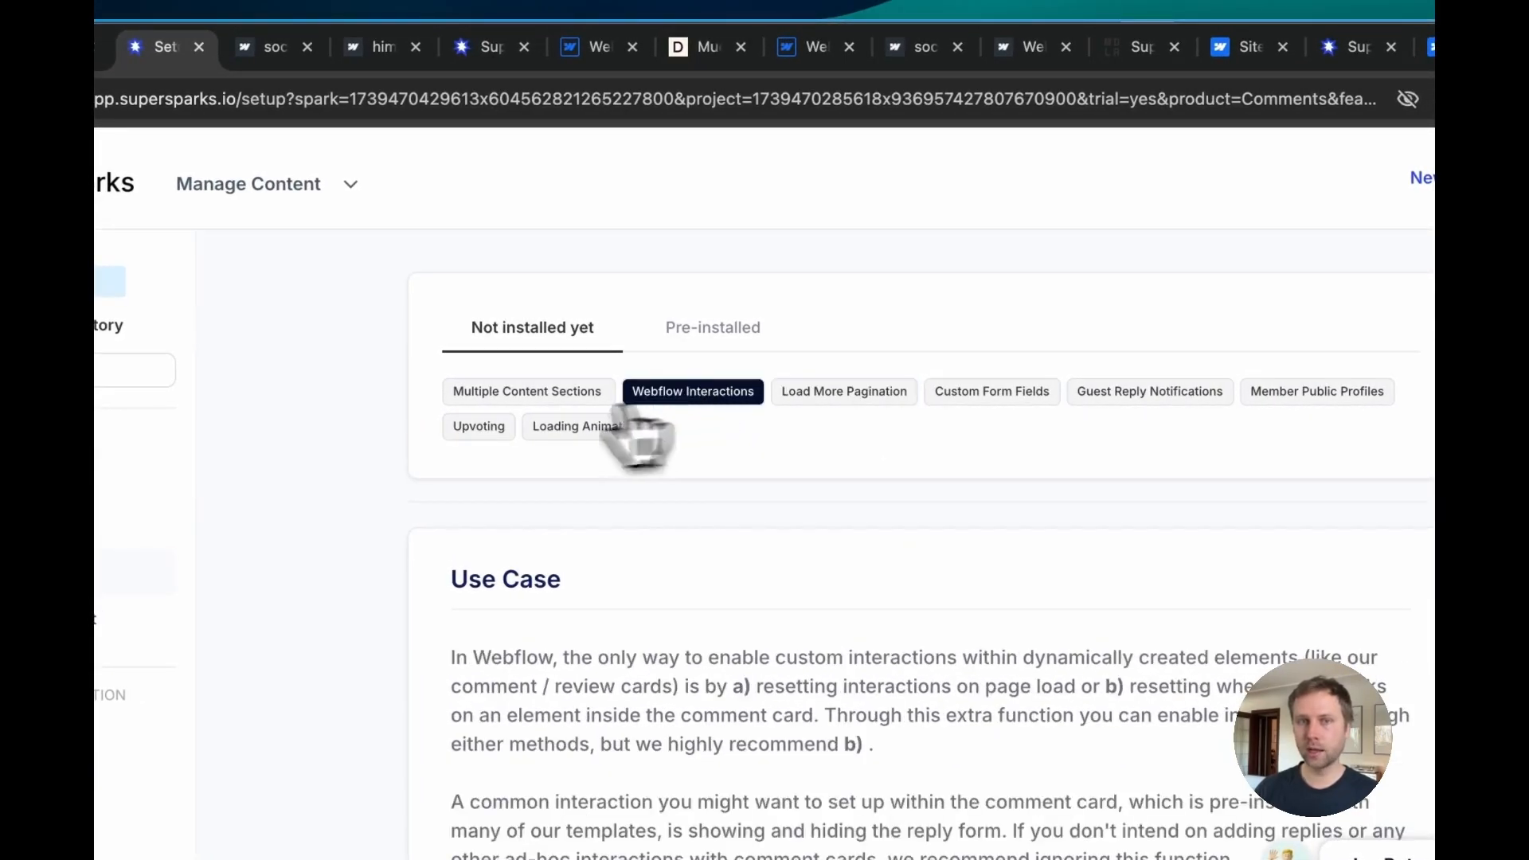
left_click(492, 396)
left_click(466, 426)
left_click(587, 427)
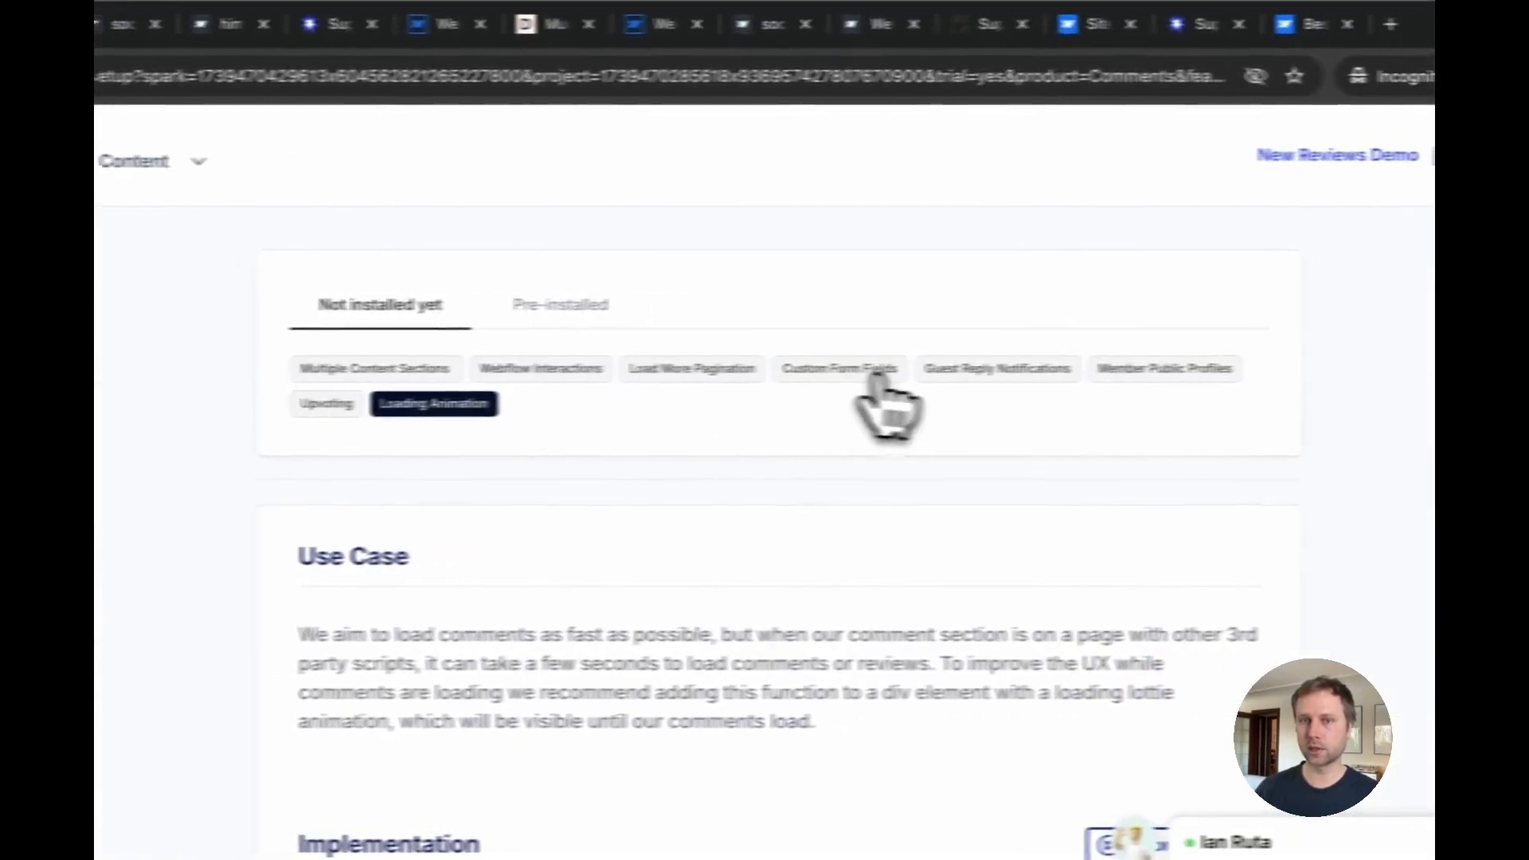
left_click(879, 374)
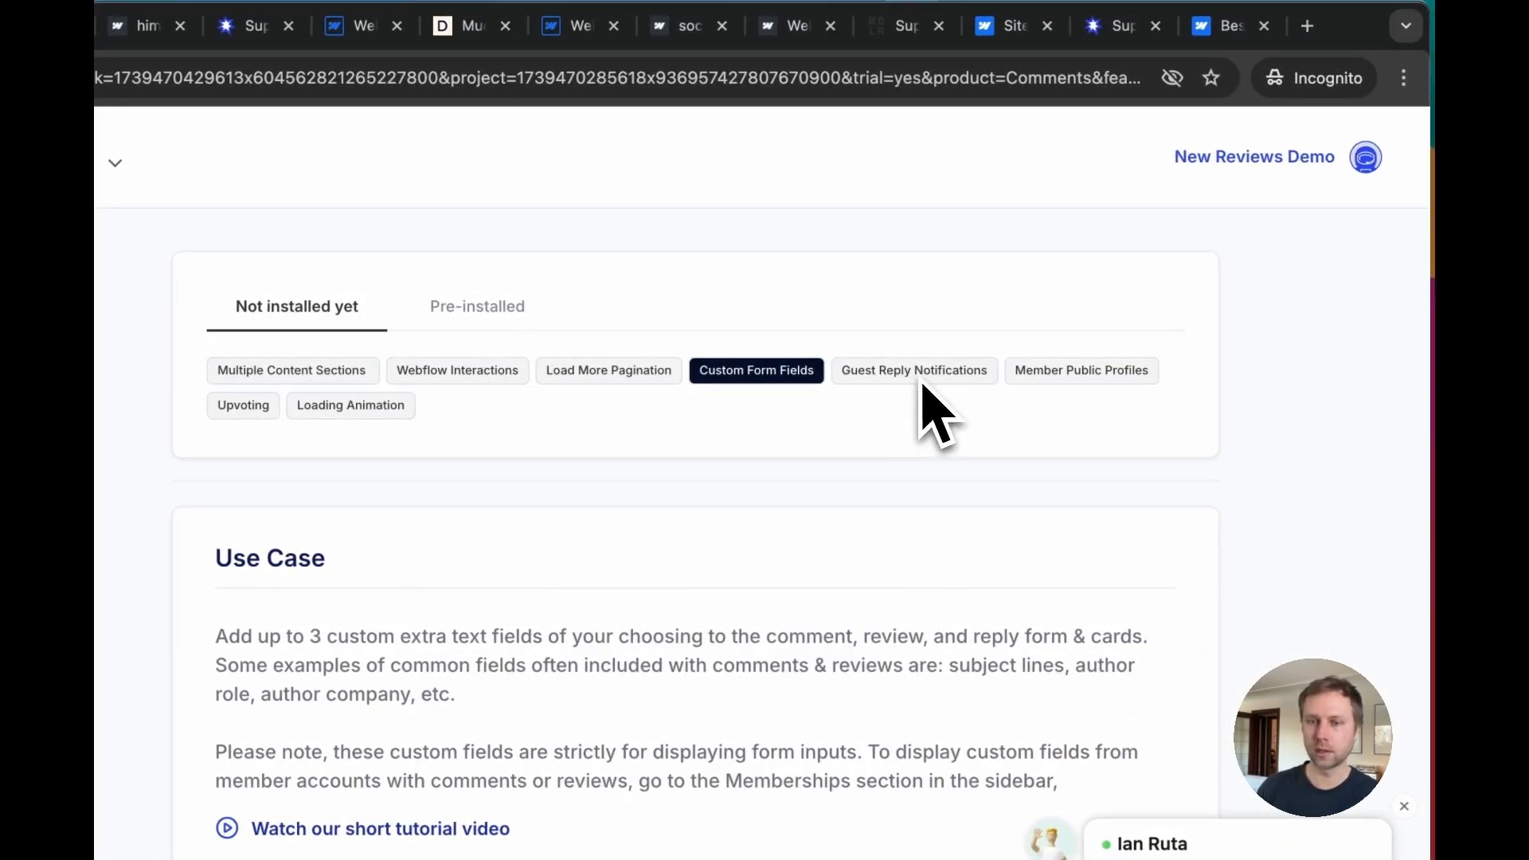
scroll(809, 444, "down", 3)
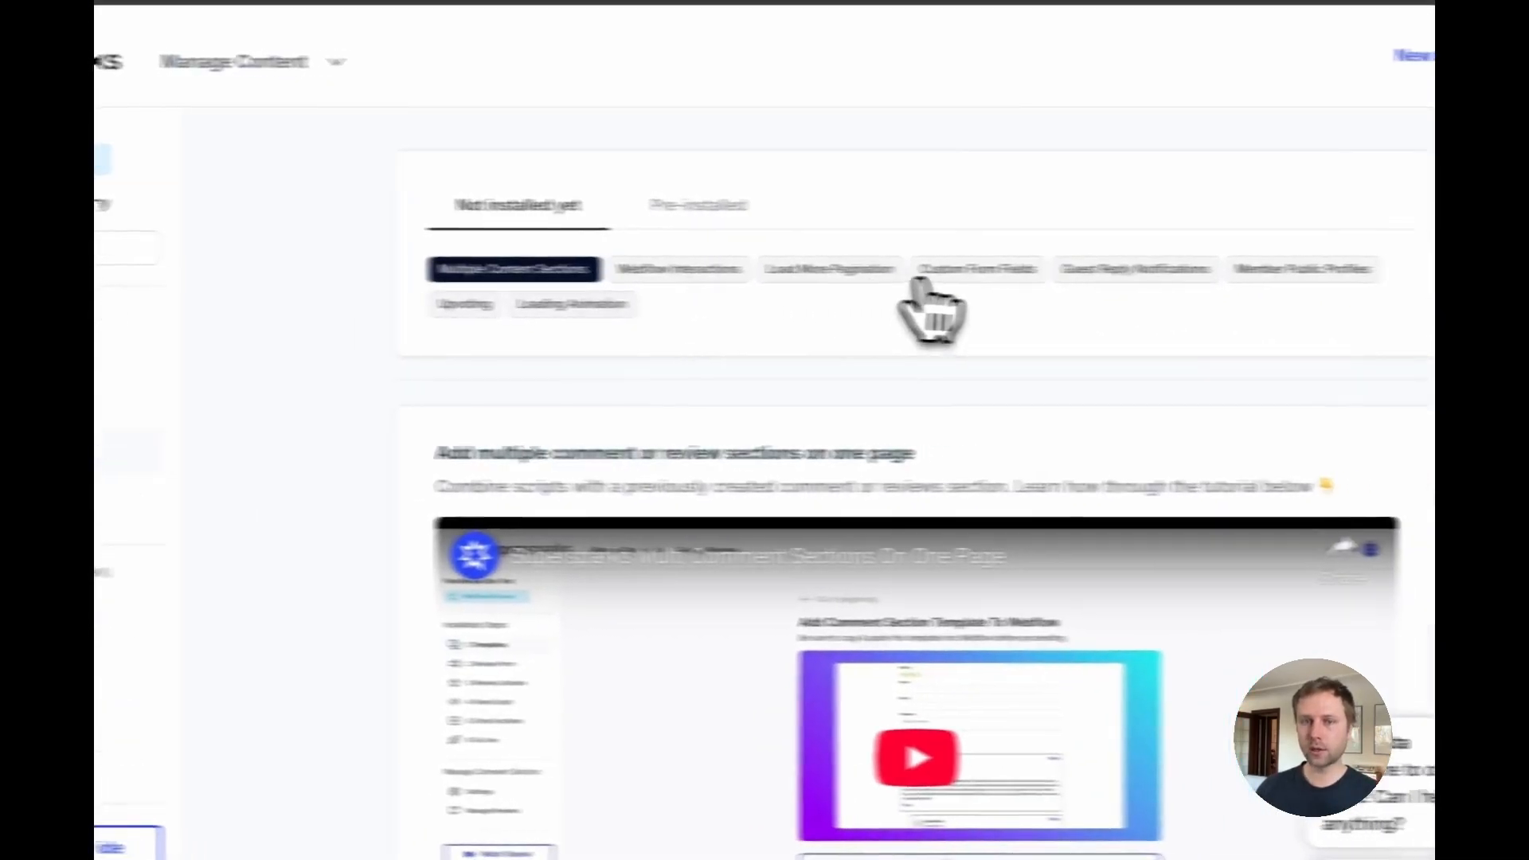
left_click(836, 271)
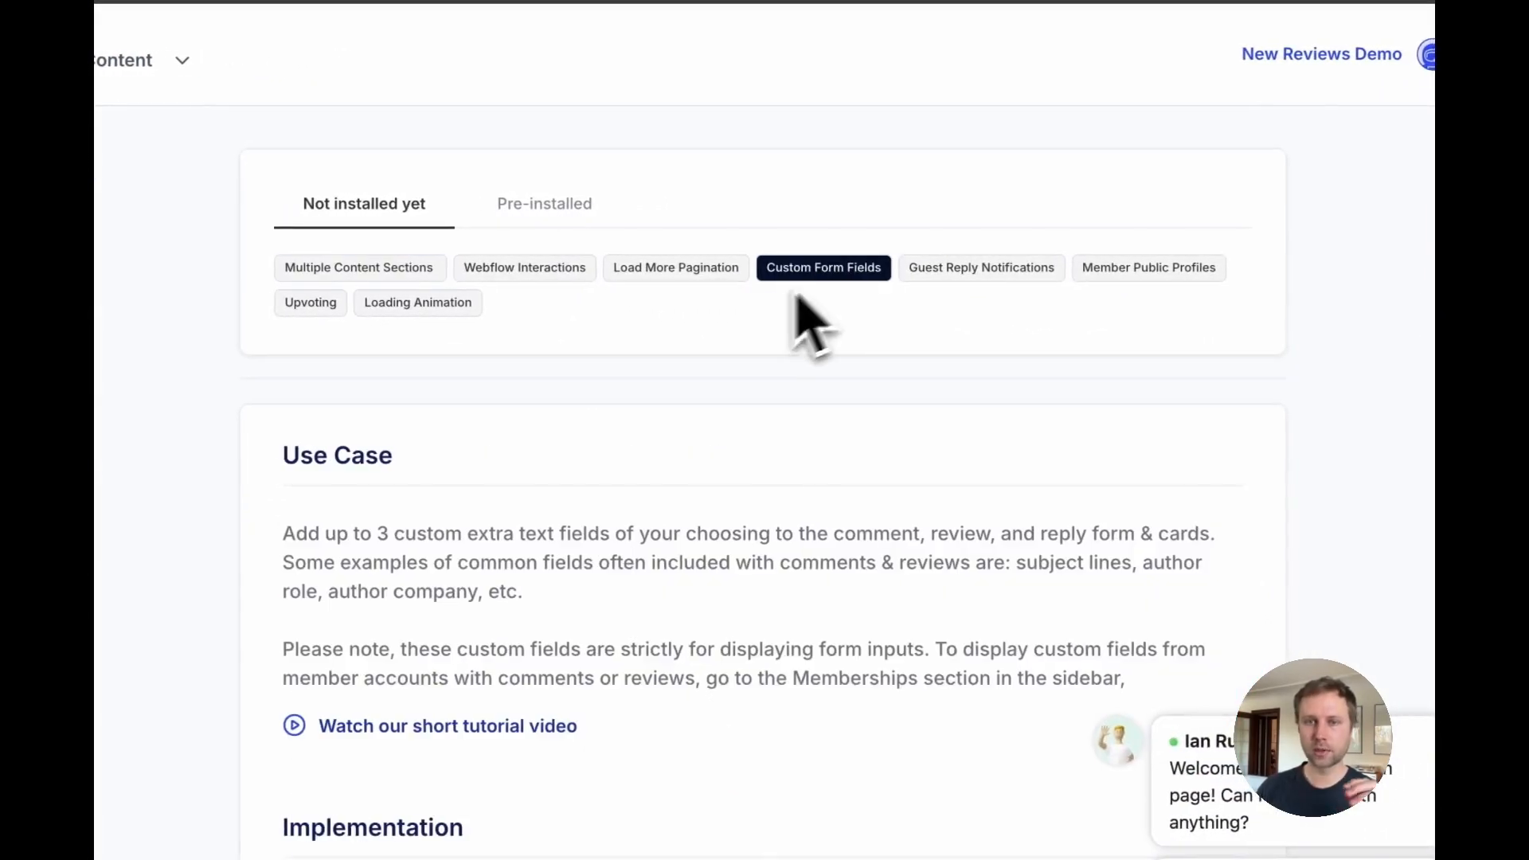
left_click(683, 271)
scroll(594, 484, "down", 1)
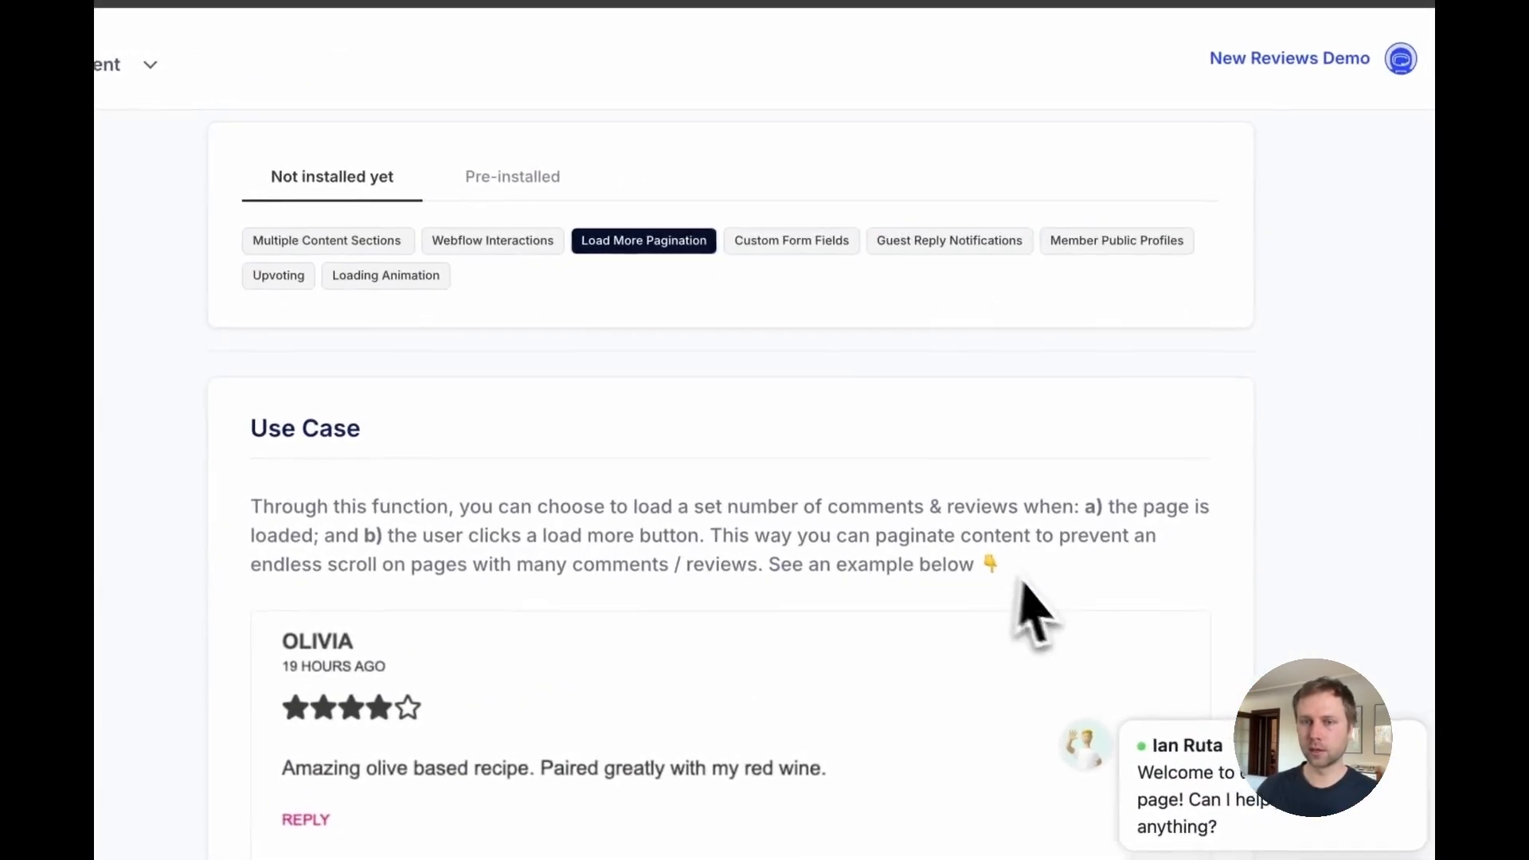
left_click(915, 252)
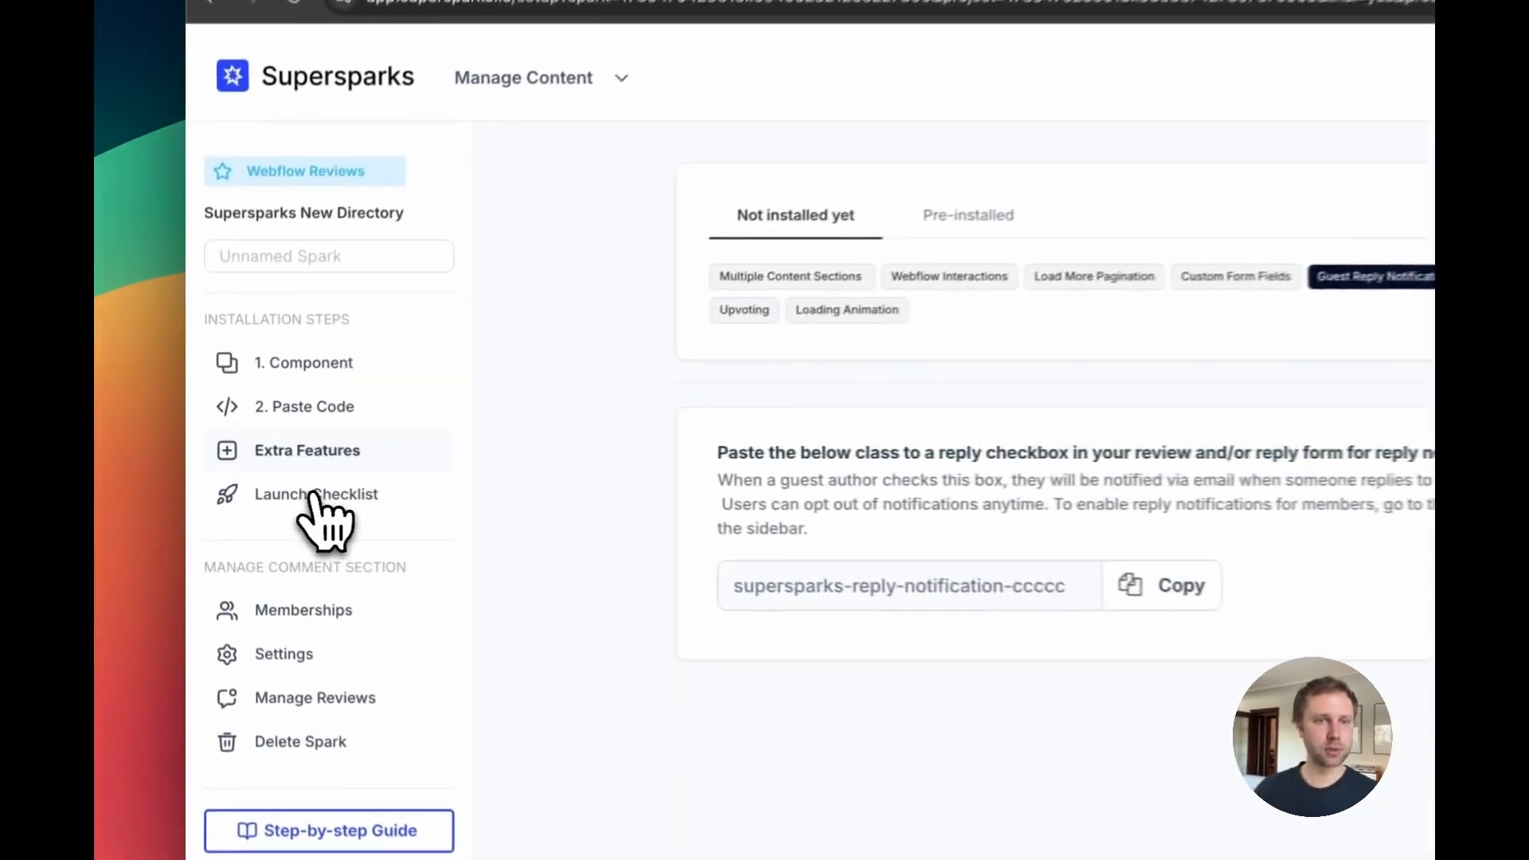
left_click(275, 486)
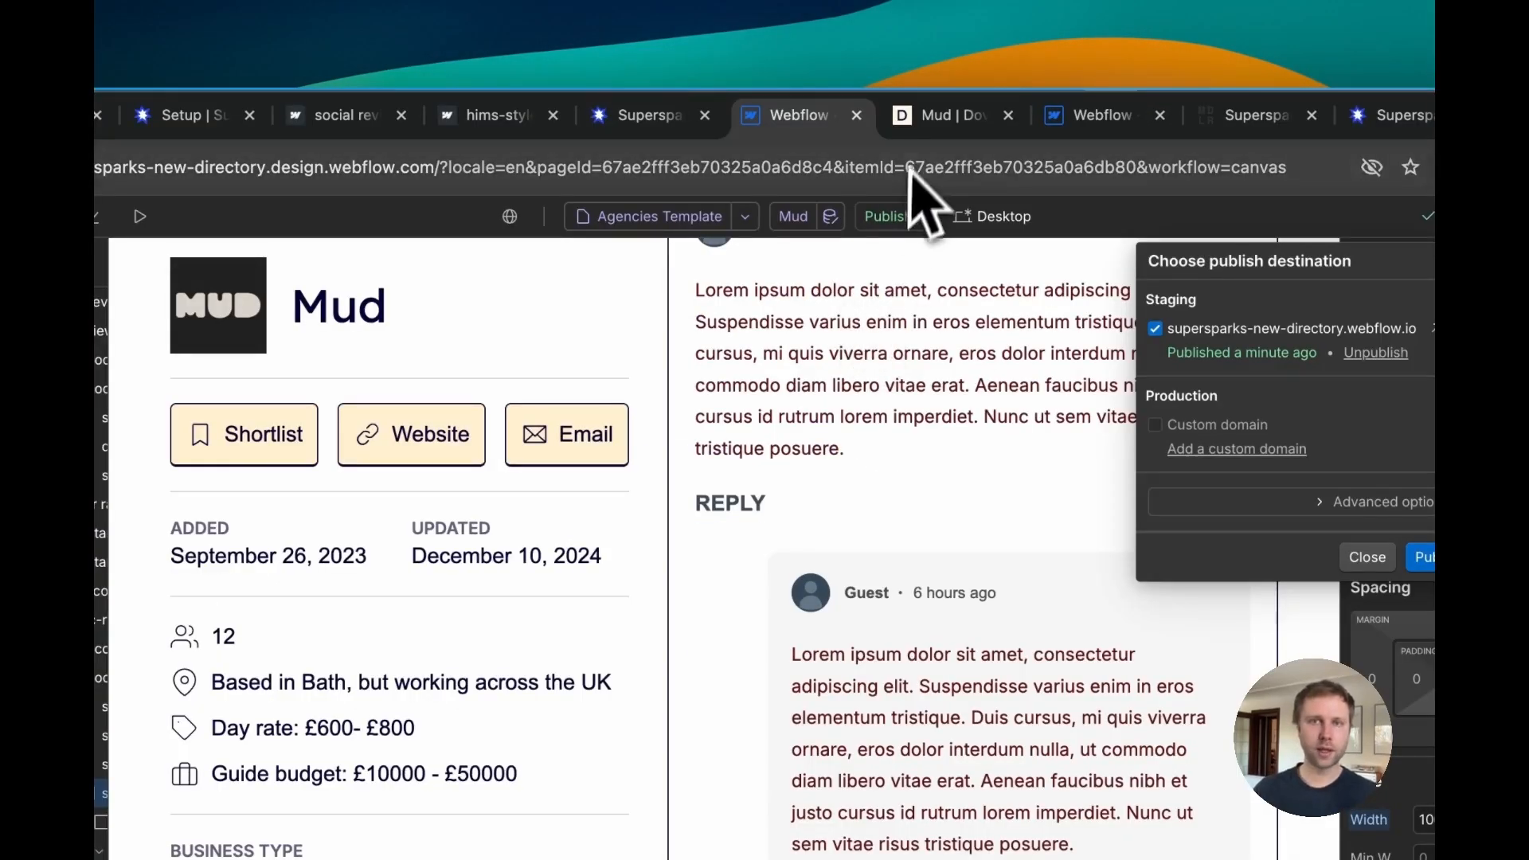
Step: Post the reply "Here is a reply" to the live review, entering a guest name and e-mail
left_click(928, 113)
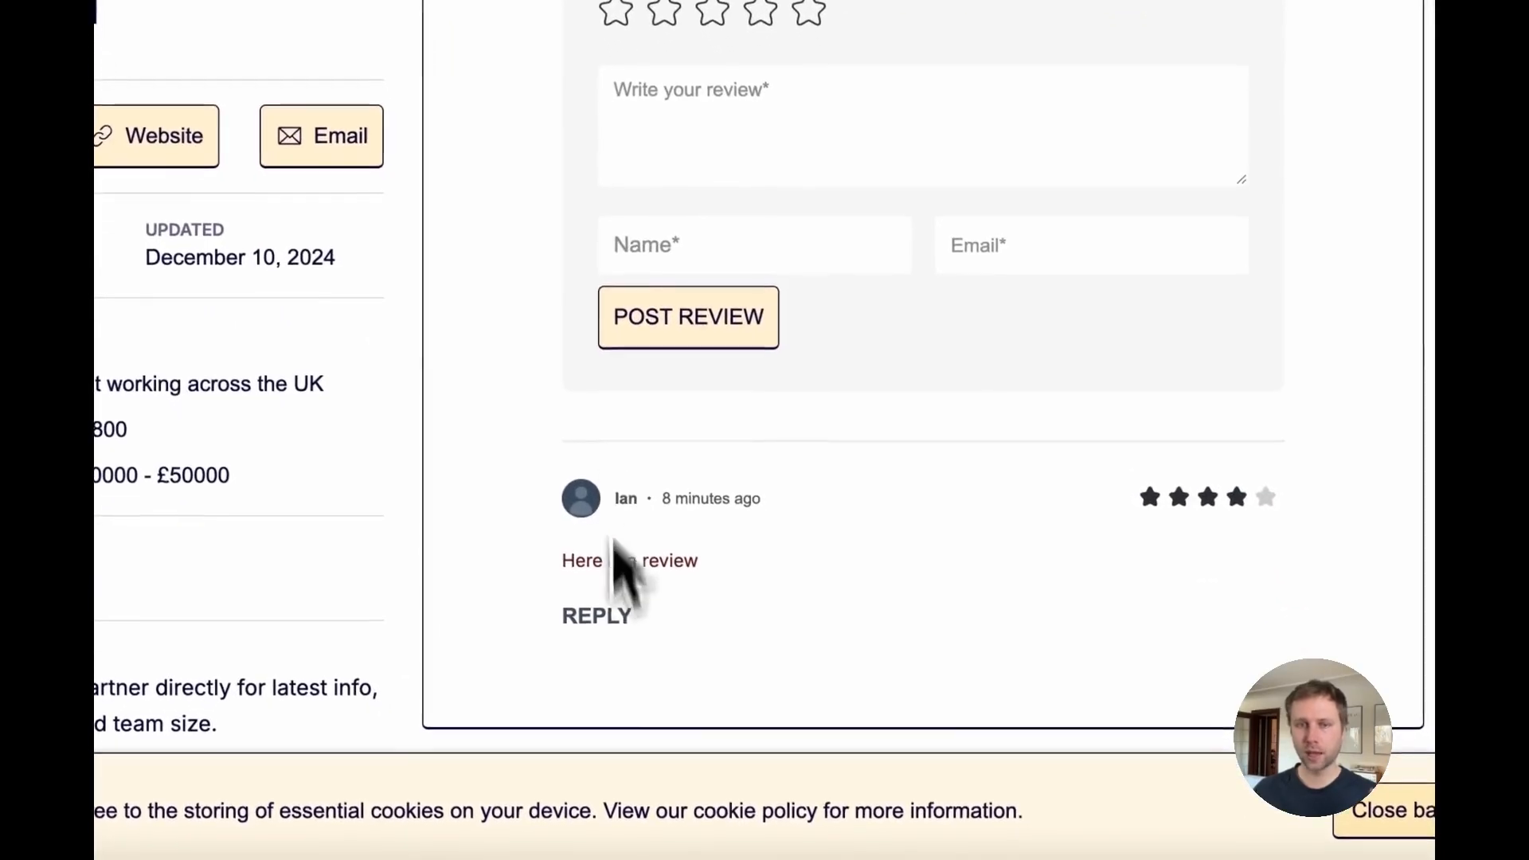
left_click(608, 633)
scroll(641, 574, "down", 3)
left_click(676, 502)
scroll(681, 494, "down", 1)
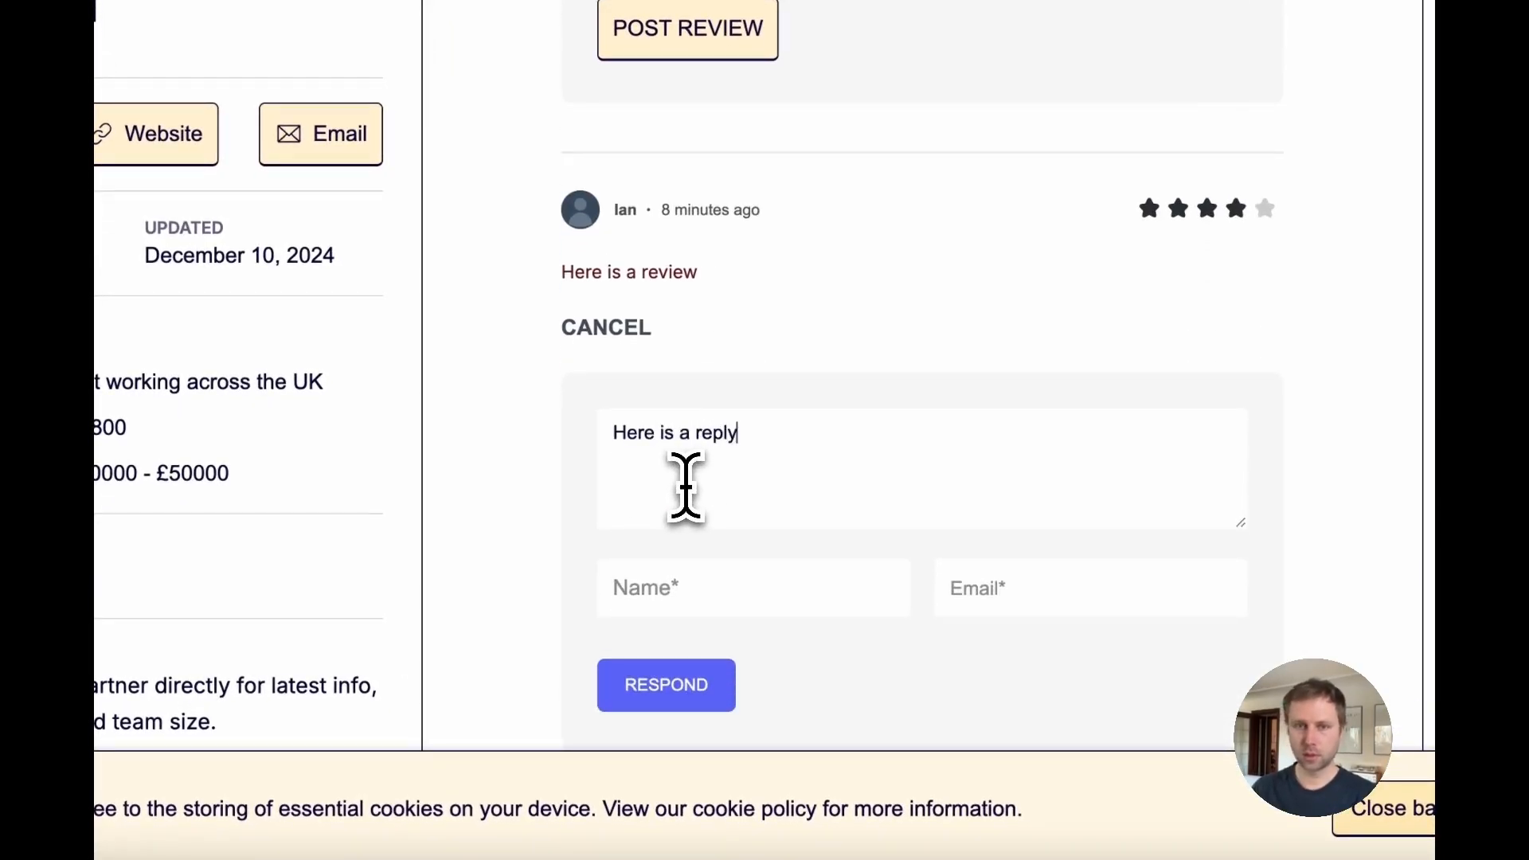
scroll(686, 486, "down", 4)
left_click(700, 378)
left_click(797, 485)
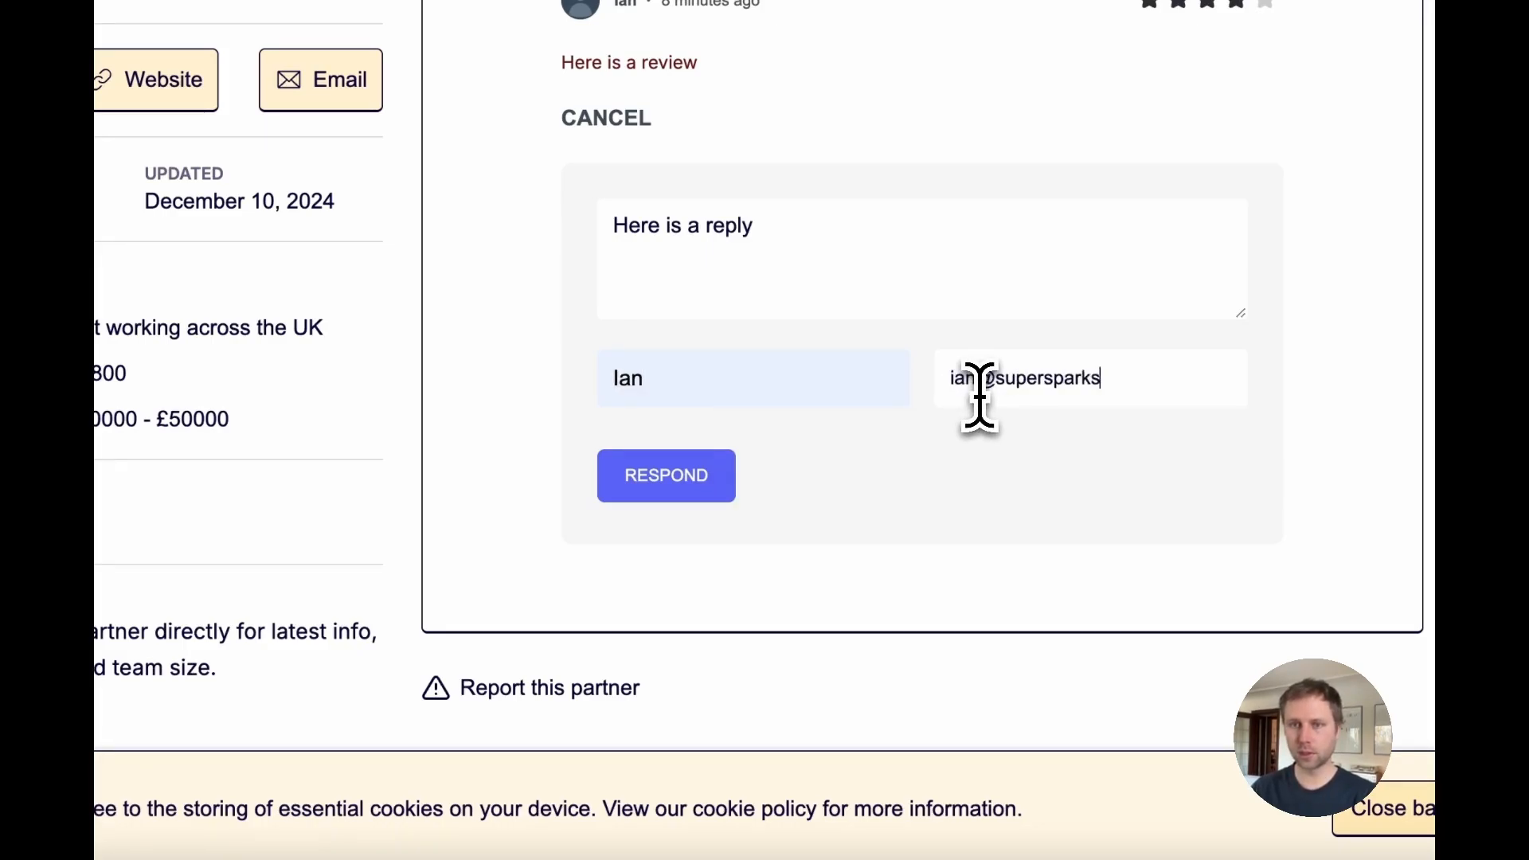
left_click(666, 476)
scroll(882, 520, "down", 1)
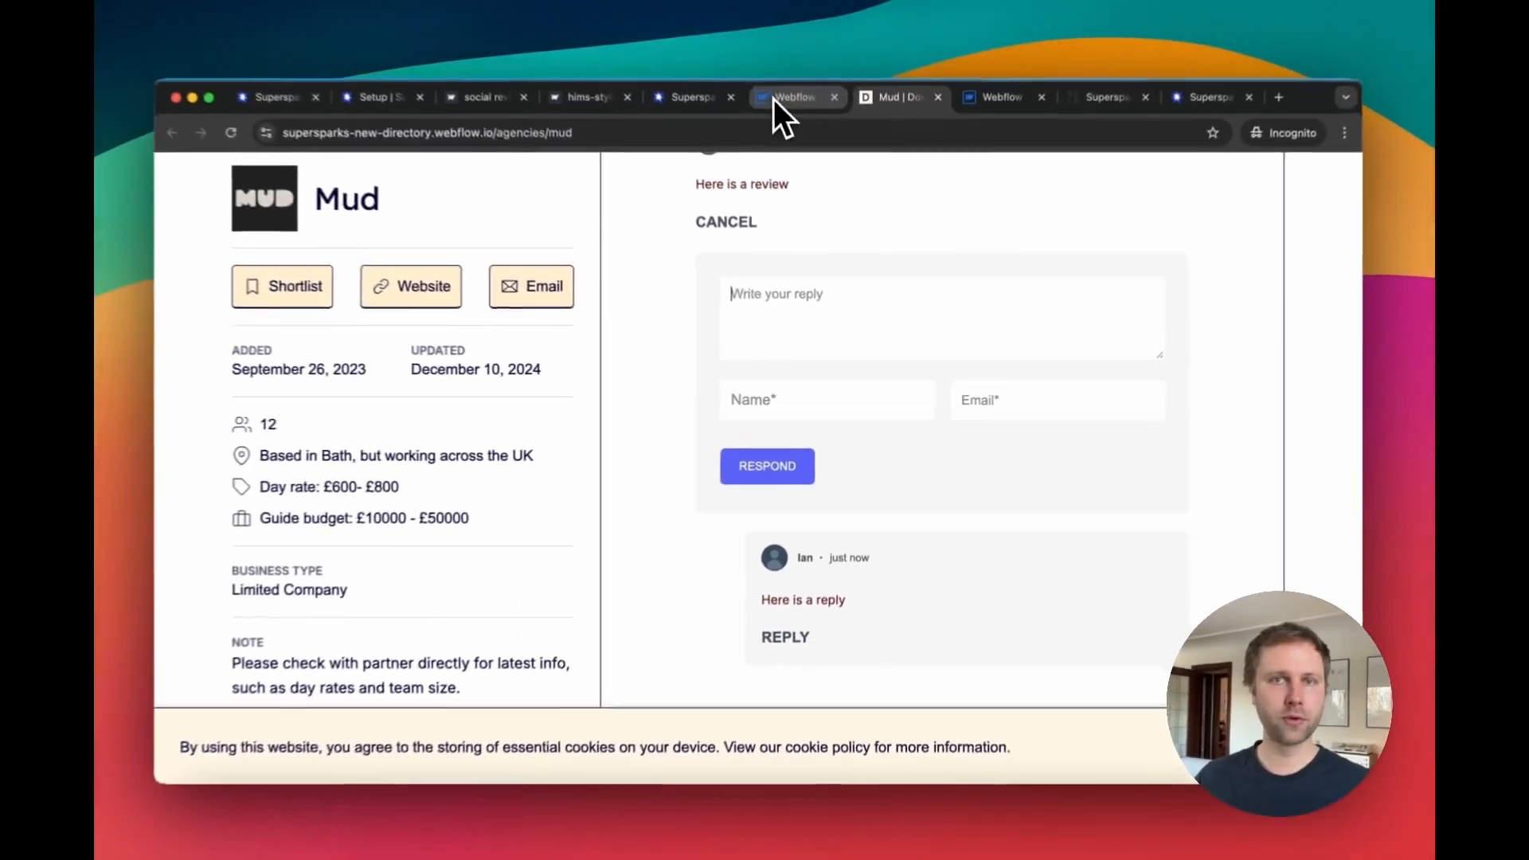
Step: Examine the review card's reply interaction elements in the Designer's Navigator
left_click(785, 97)
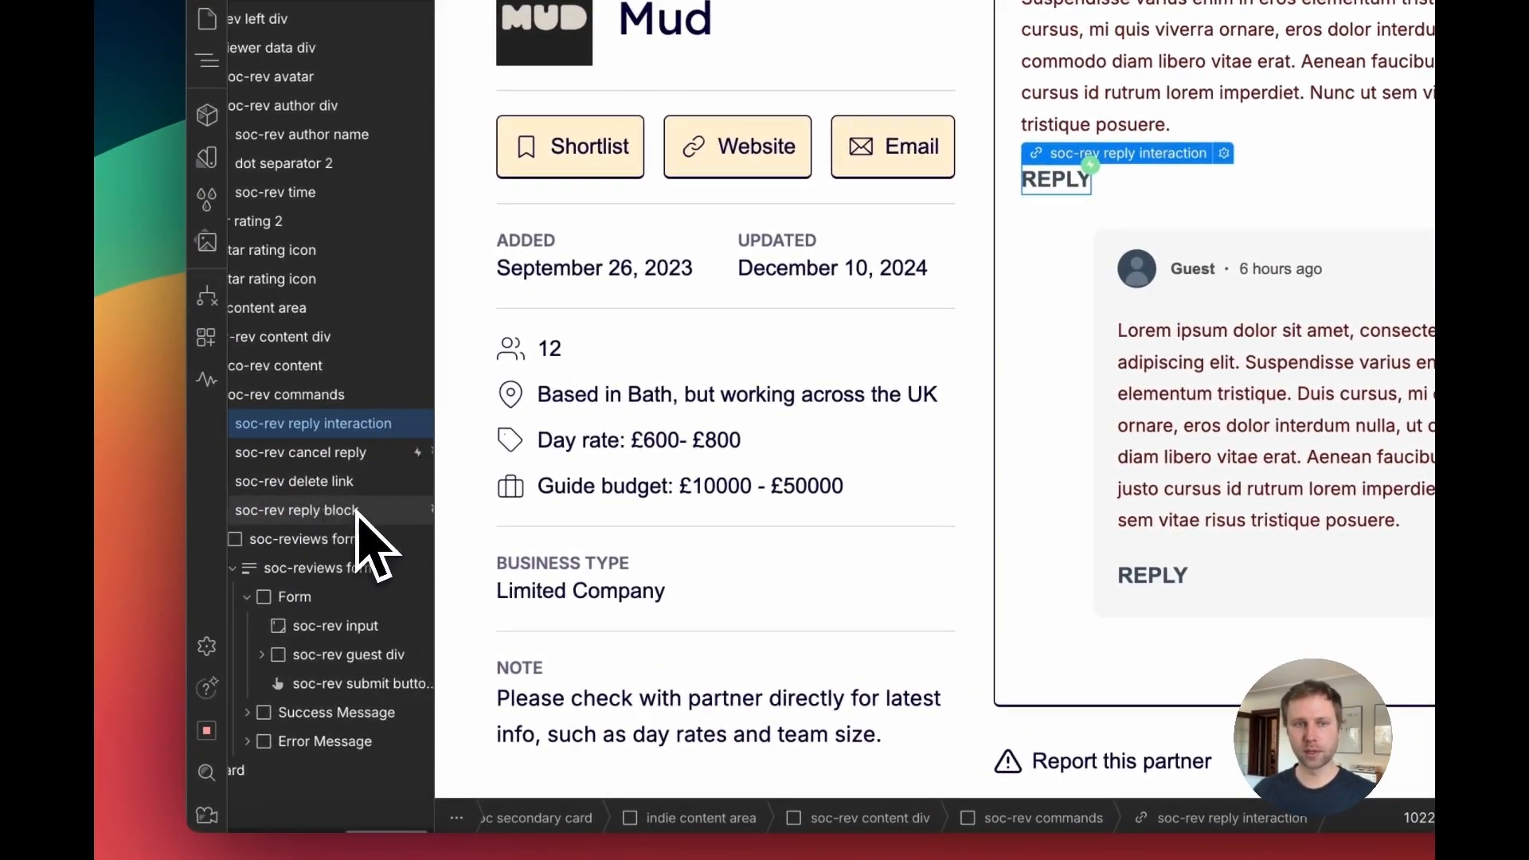
scroll(350, 514, "right", 2)
scroll(327, 454, "left", 3)
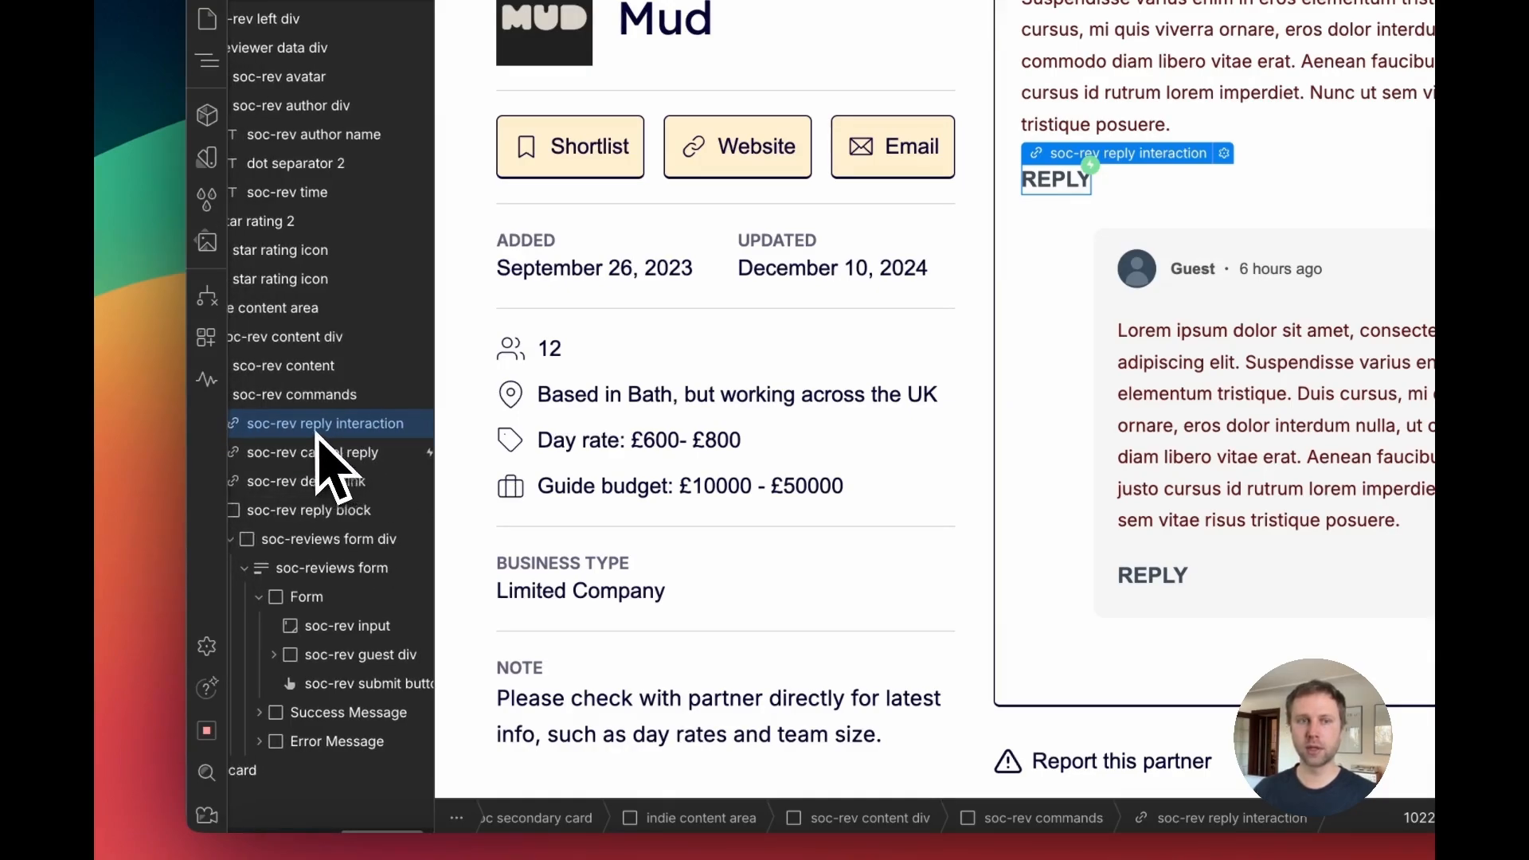
scroll(317, 464, "right", 2)
scroll(317, 464, "up", 1)
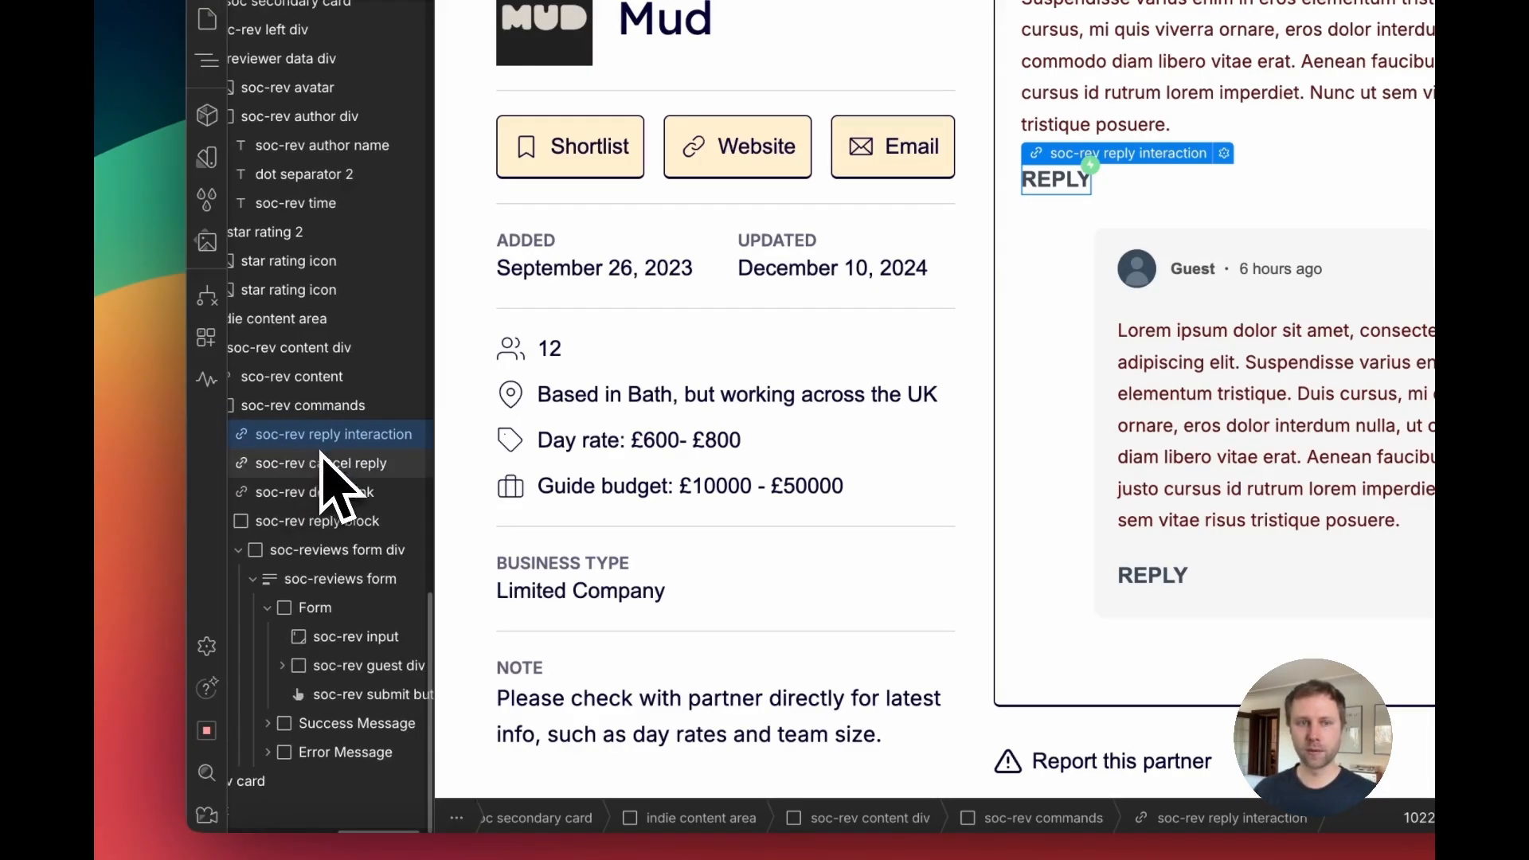
Step: Select the review's reply block in the Navigator and examine its display setting in the Style panel
left_click(344, 436)
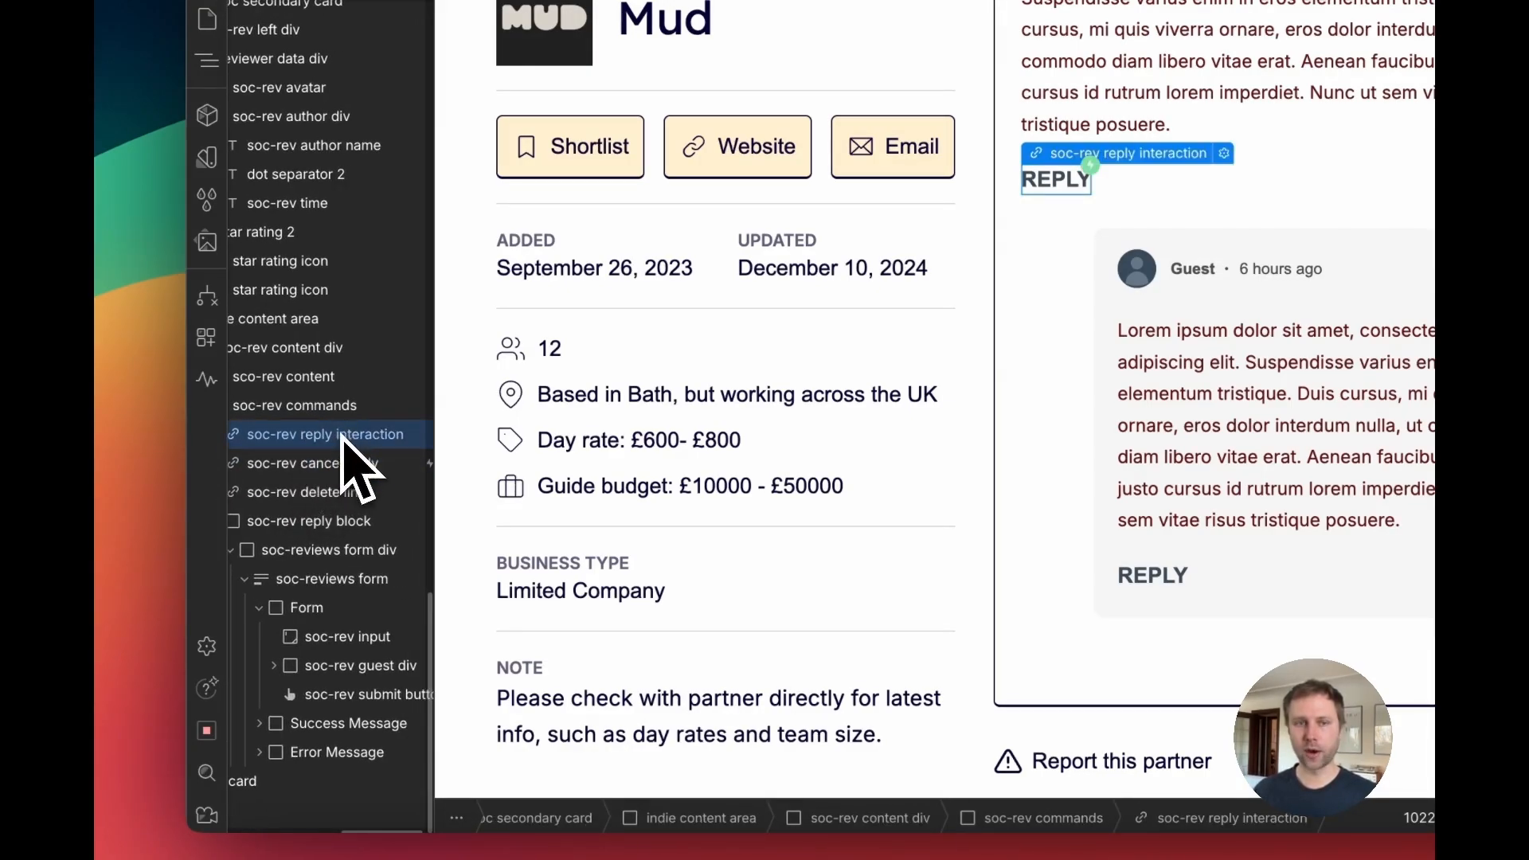
left_click(319, 523)
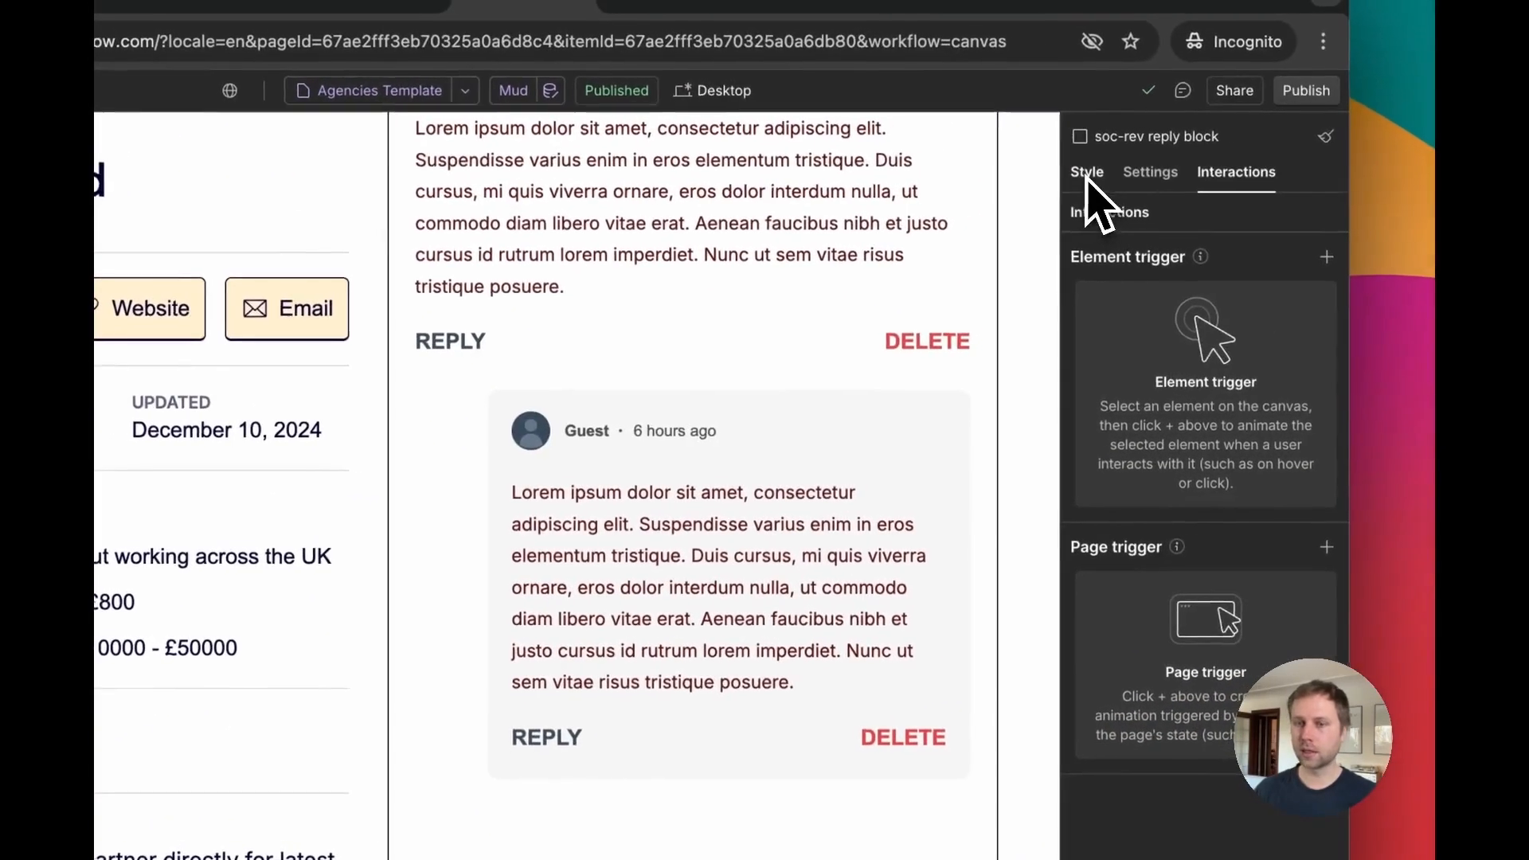
left_click(1084, 169)
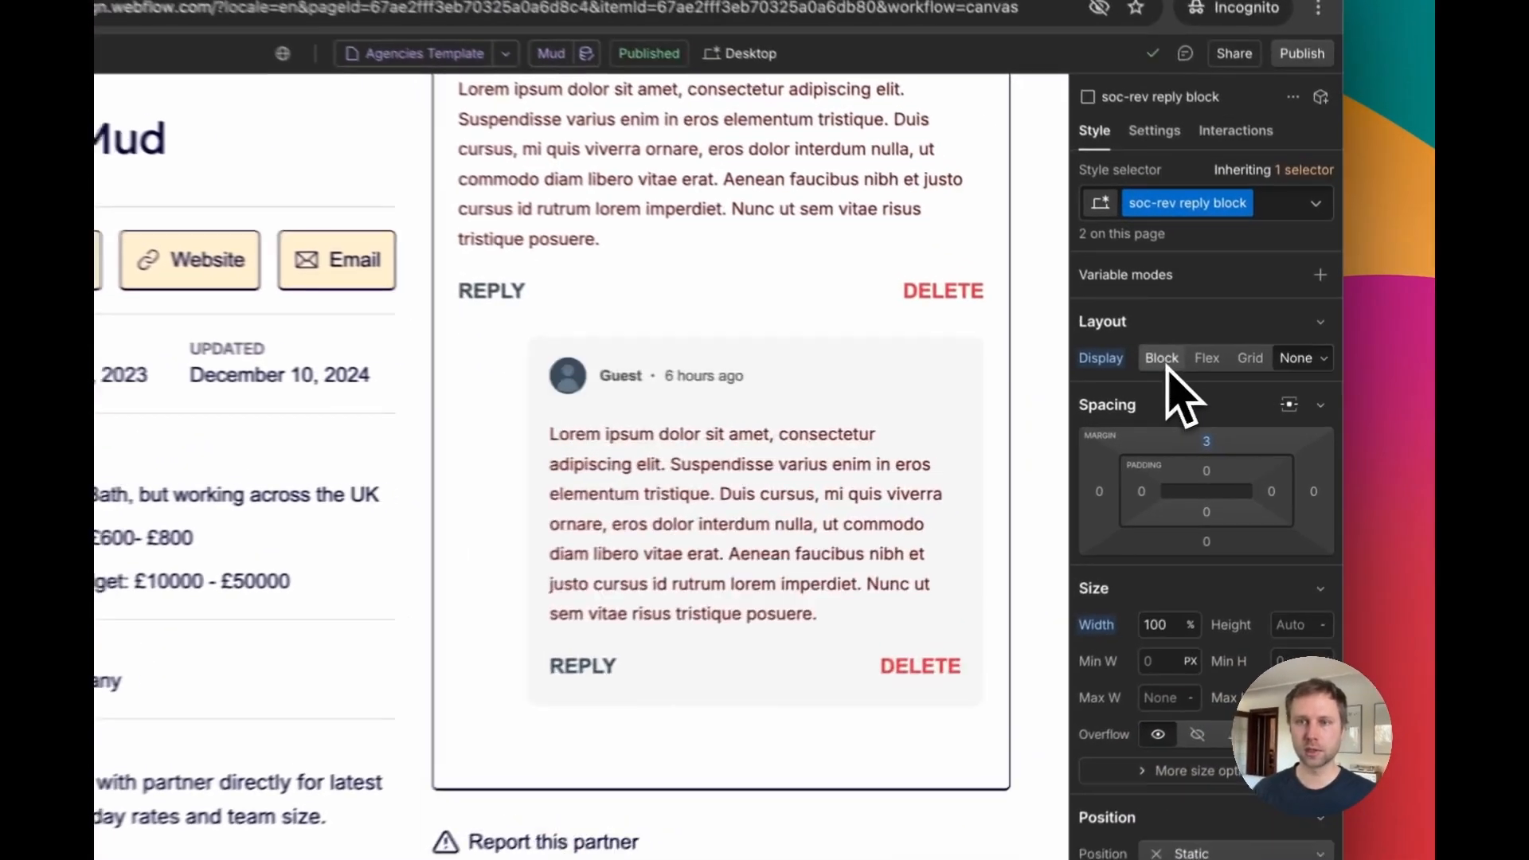
left_click(1218, 387)
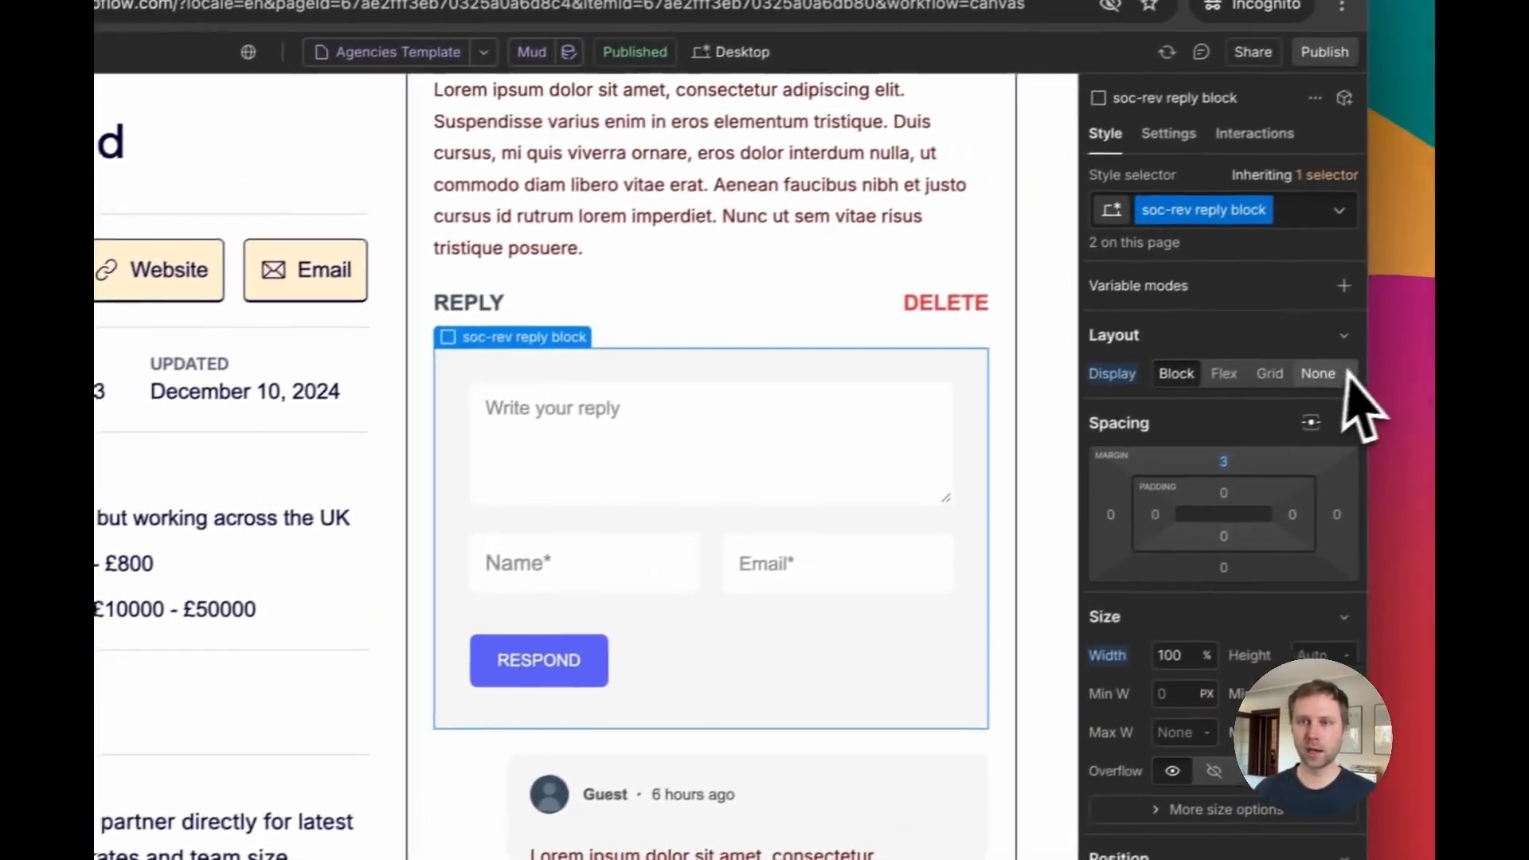
left_click(1296, 397)
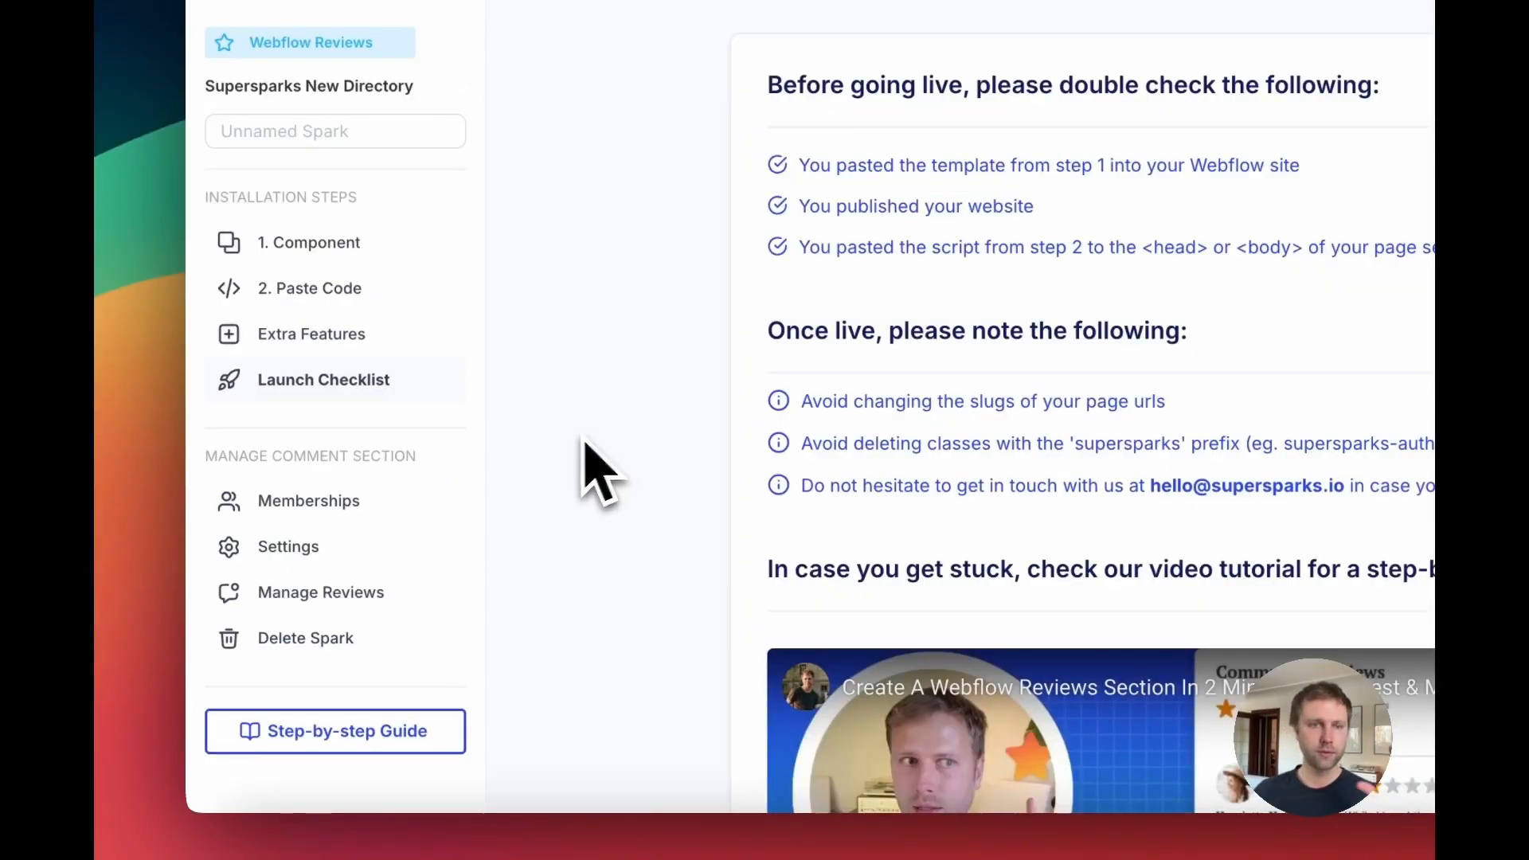
Step: Browse the reviews section's Memberships page and the Moderation, Presentation and Notifications settings
left_click(315, 550)
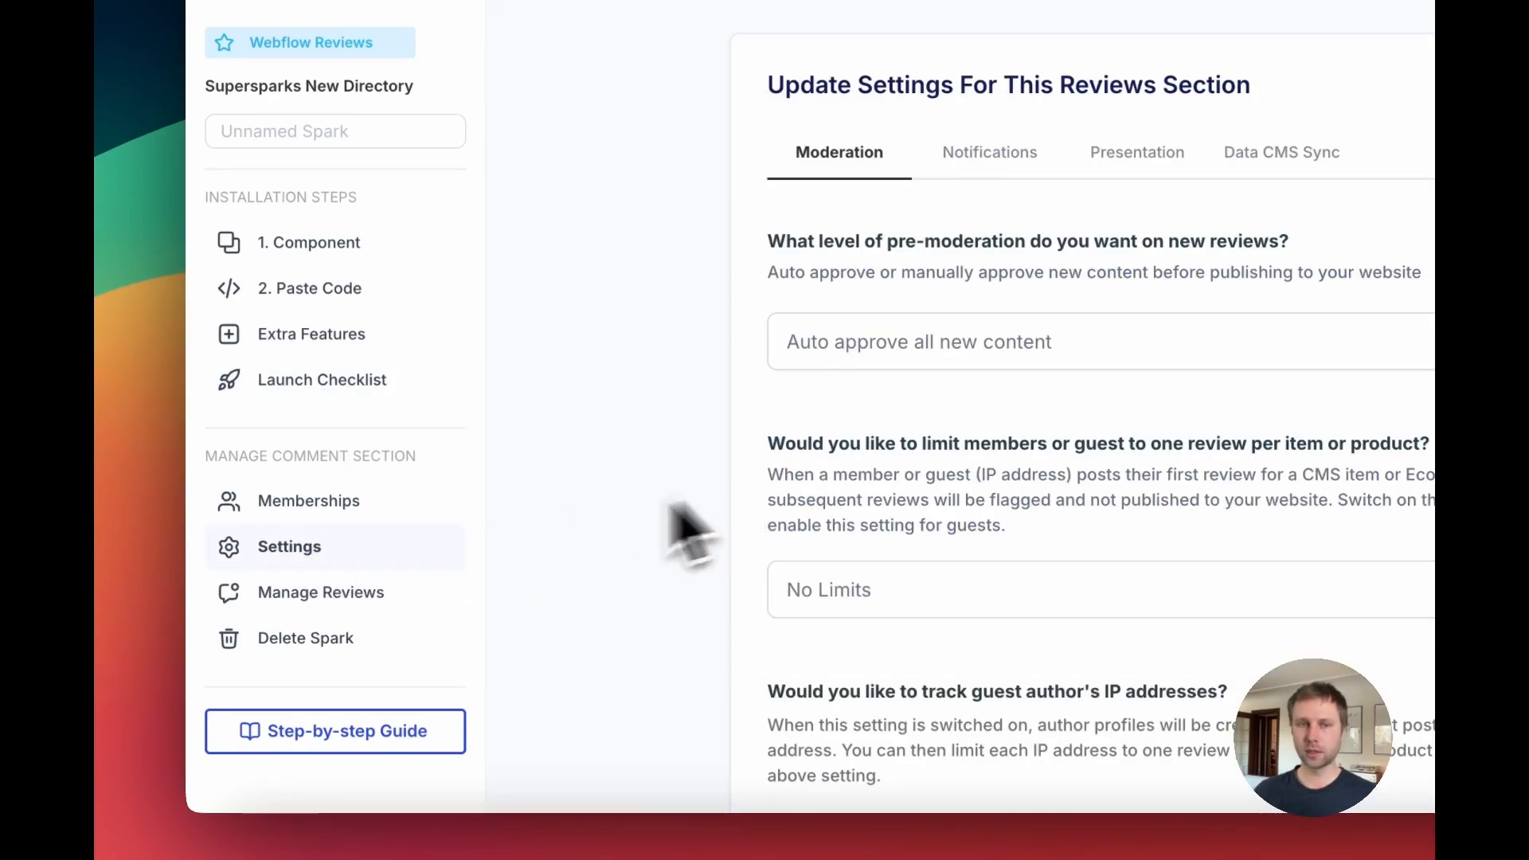
left_click(344, 507)
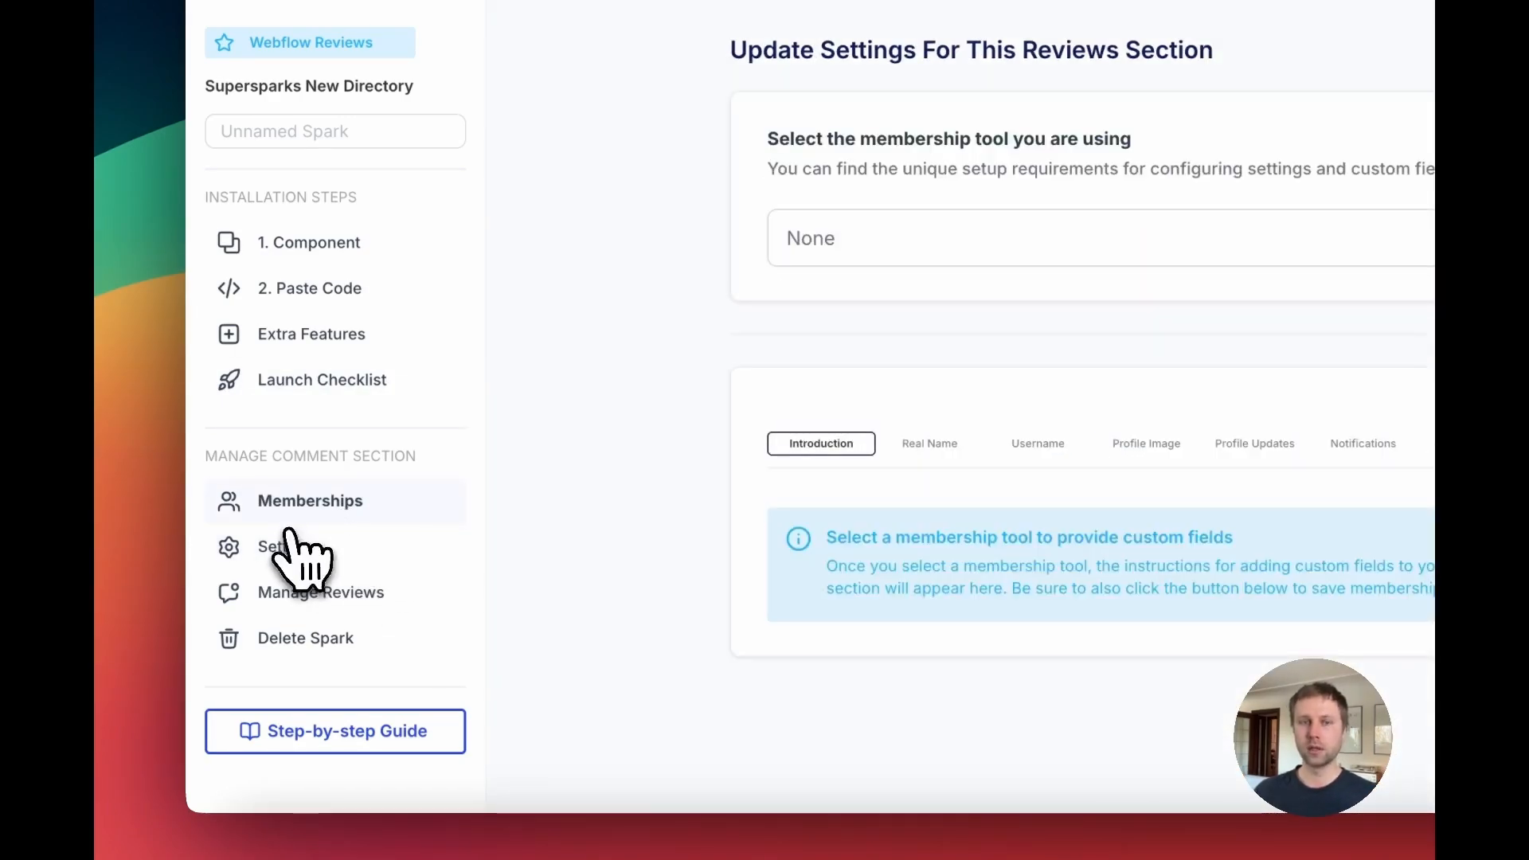
left_click(303, 557)
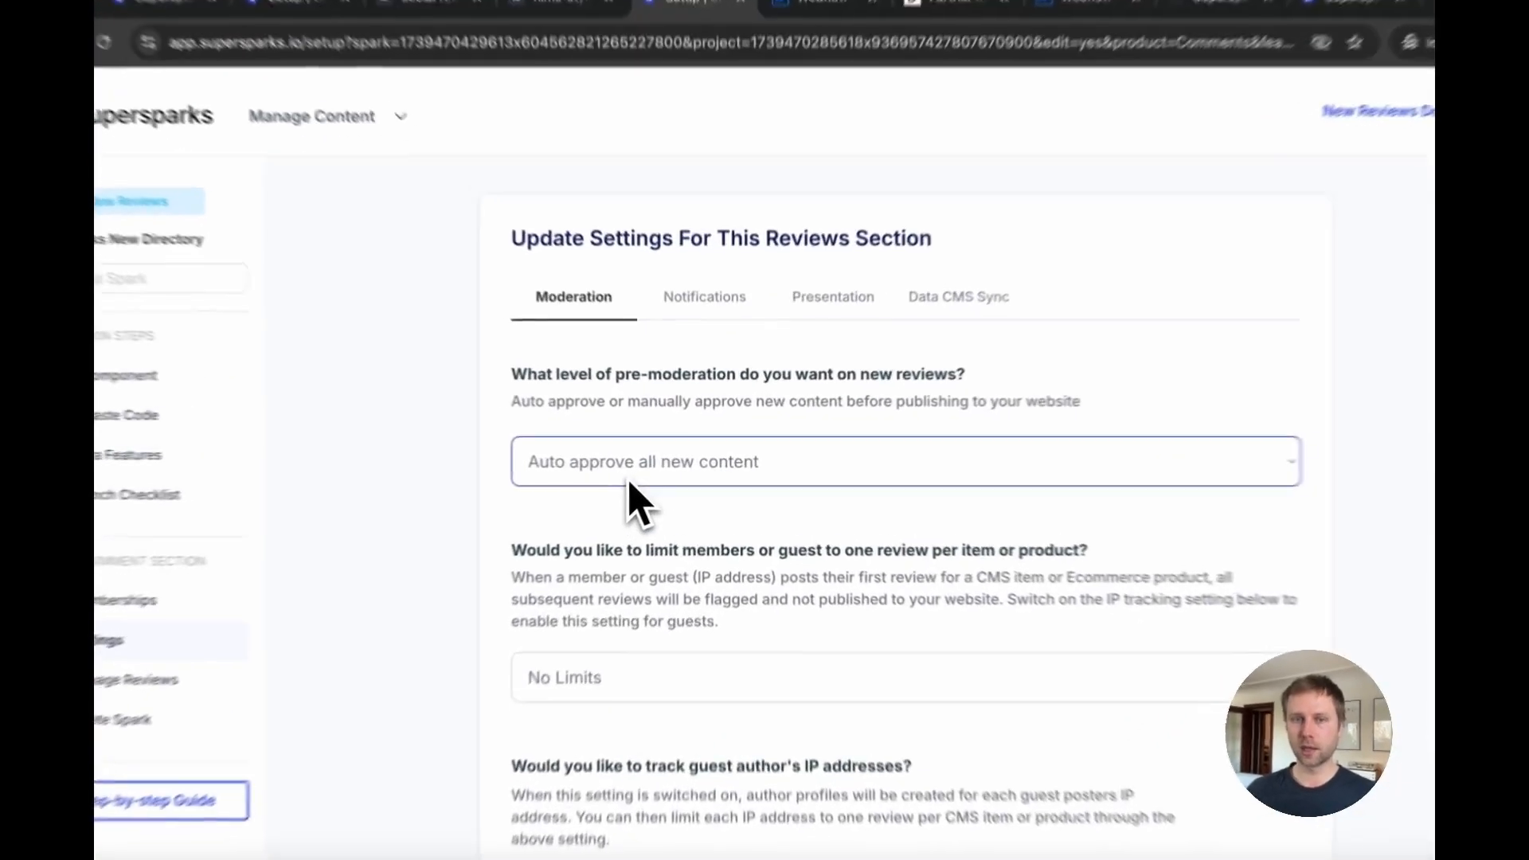
left_click(630, 478)
left_click(637, 466)
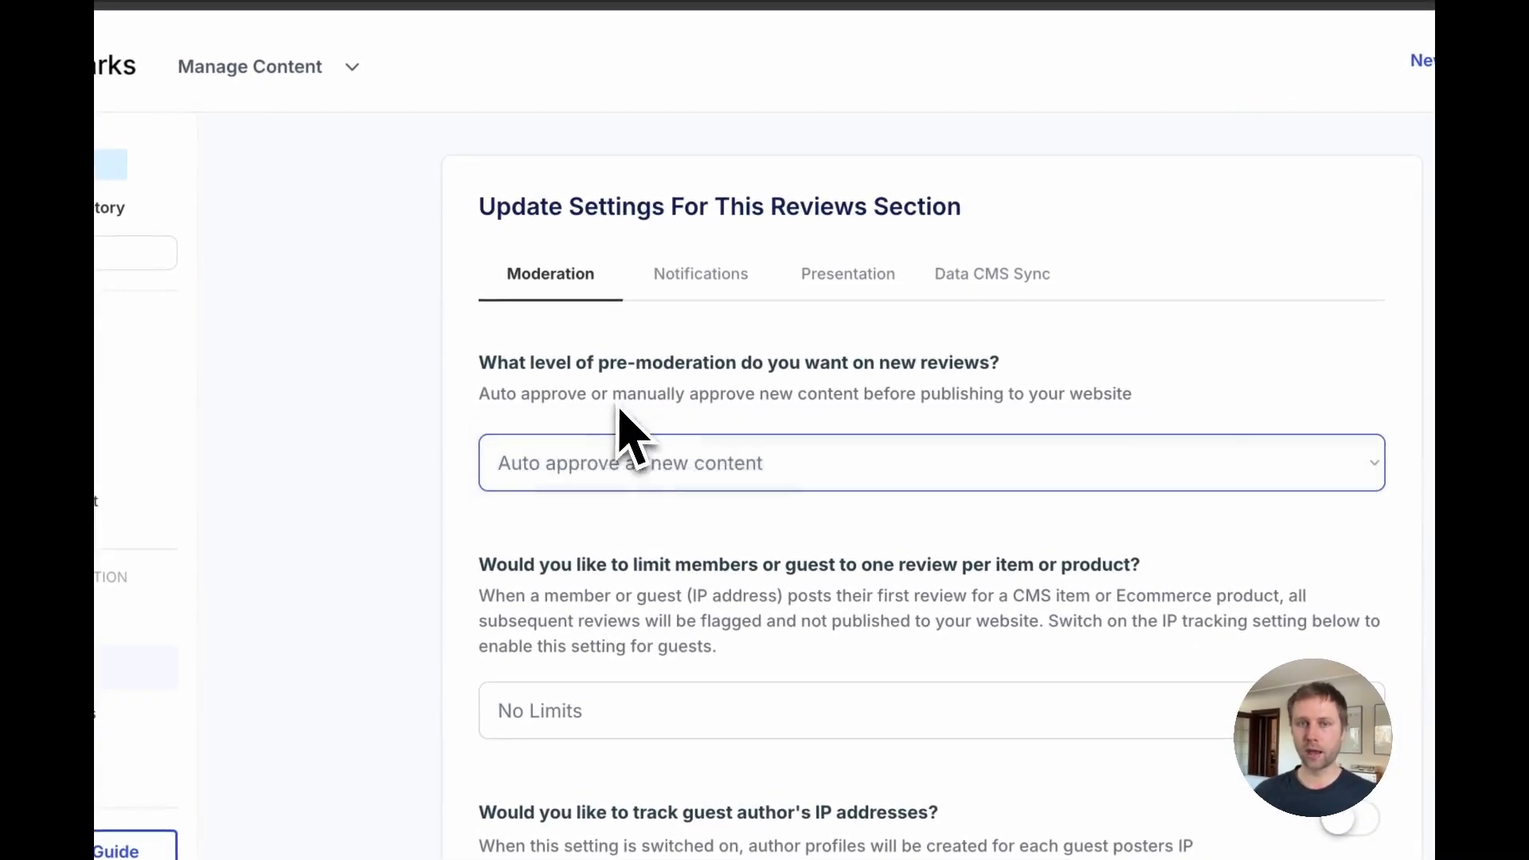
left_click(717, 296)
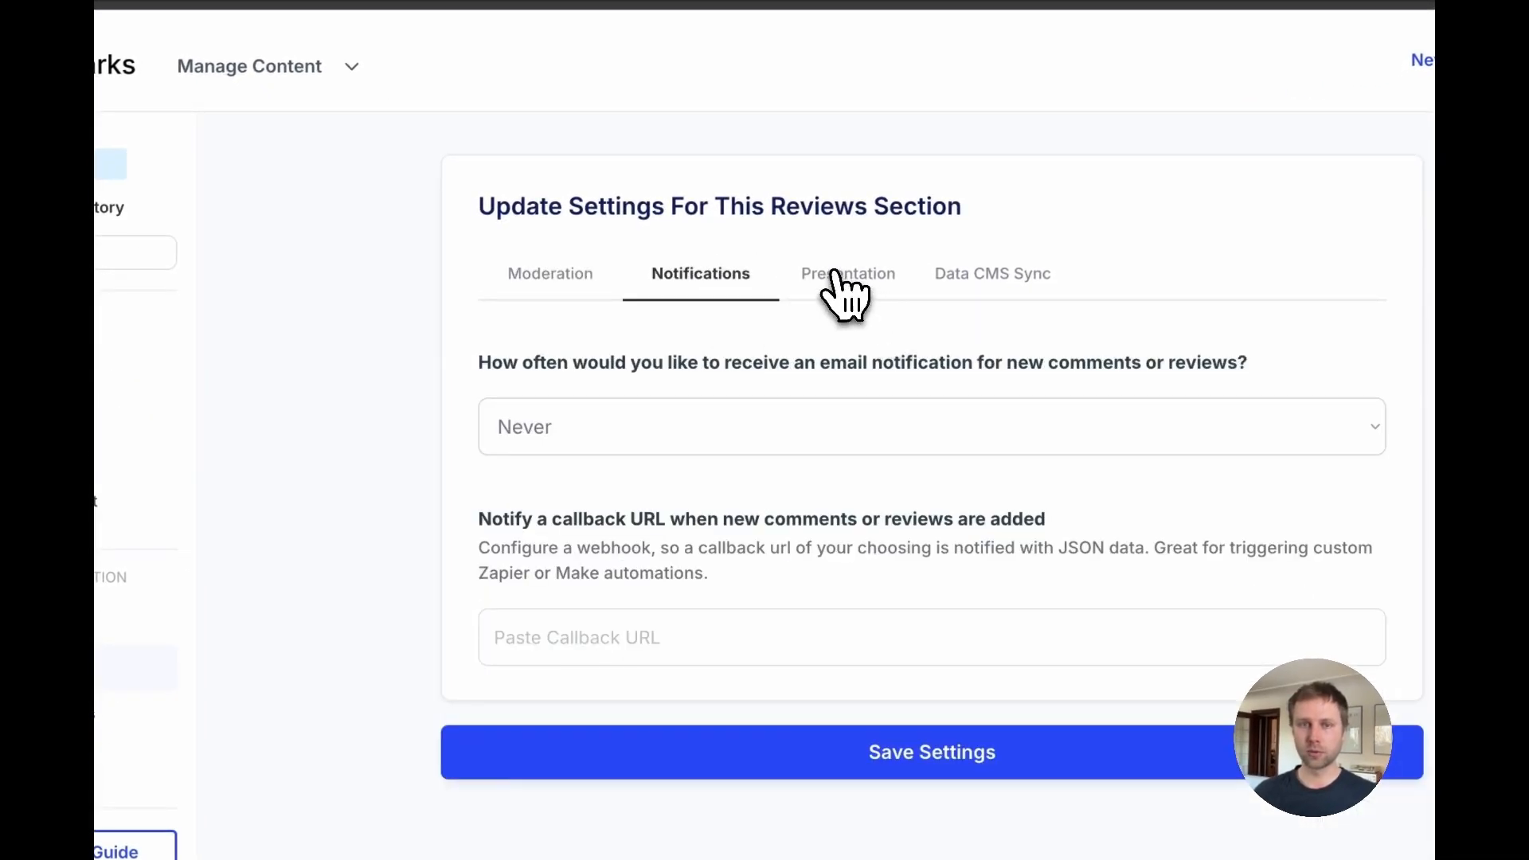
left_click(832, 273)
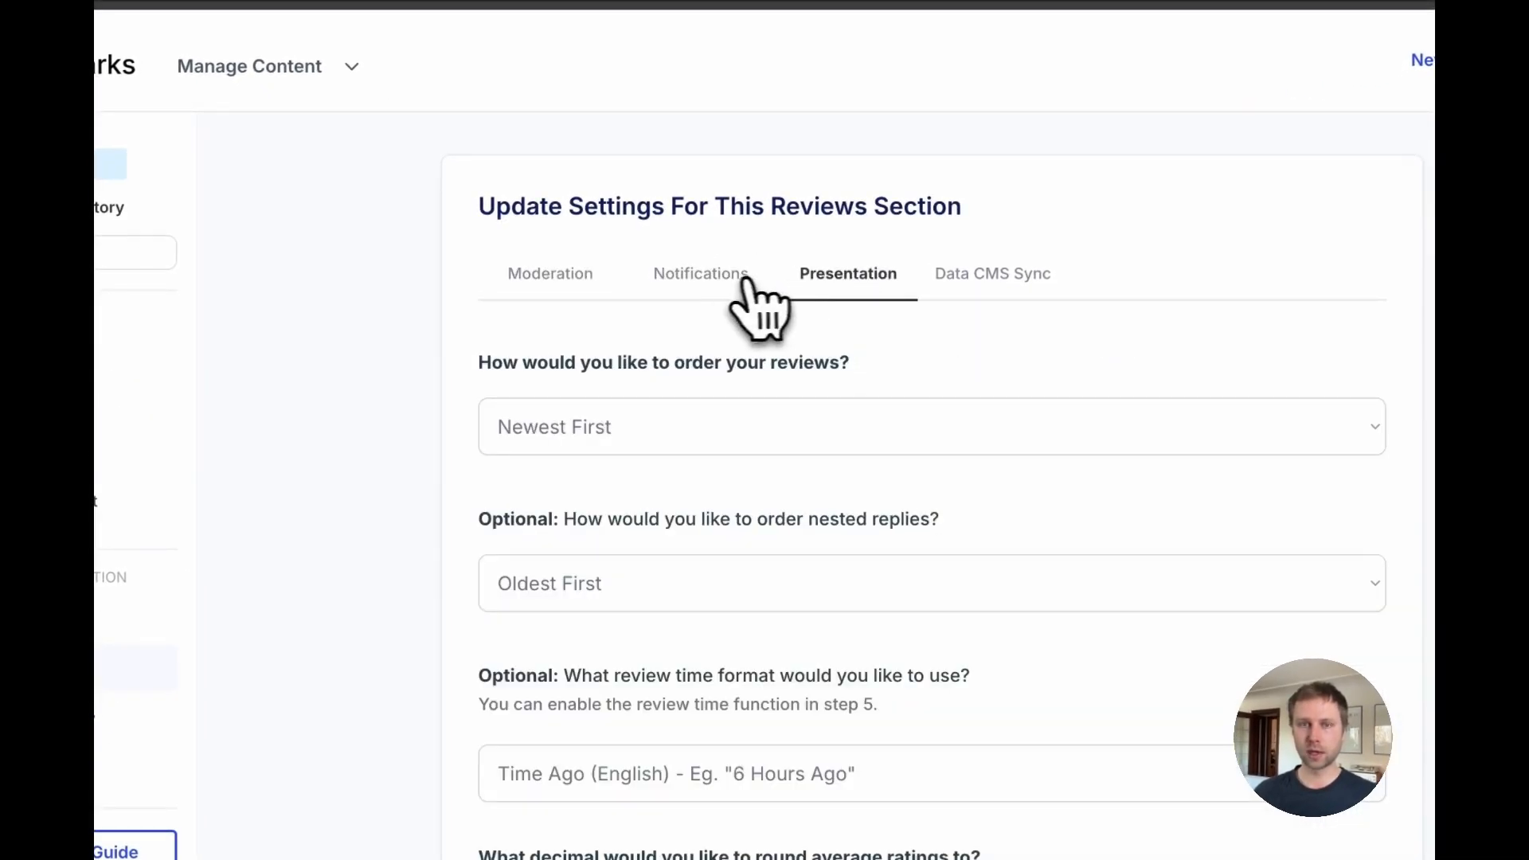
left_click(741, 283)
Step: Open the notification frequency and pre-moderation option lists to review the available choices
left_click(637, 436)
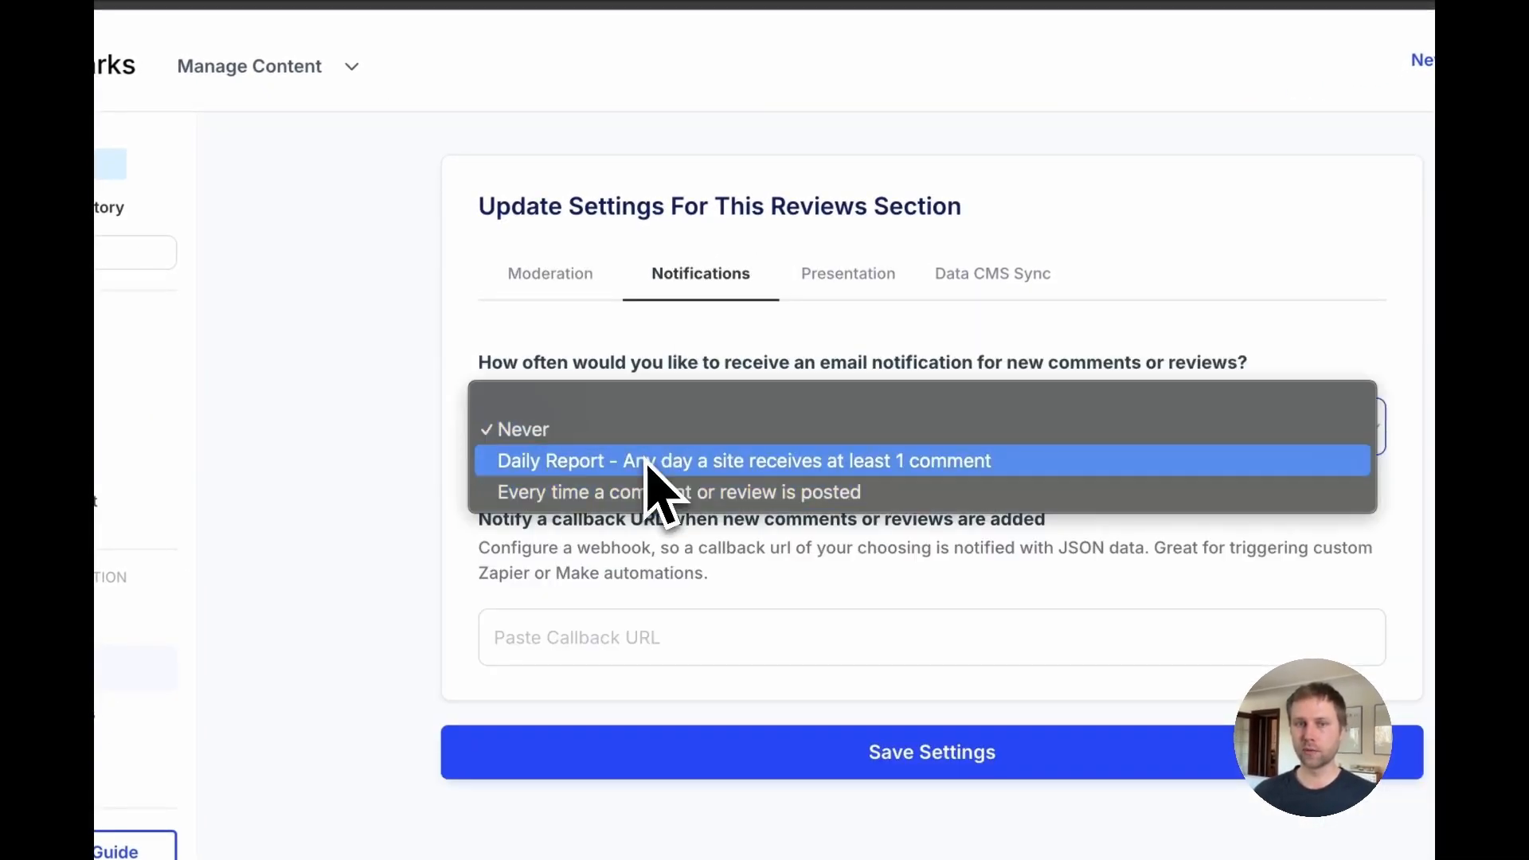
left_click(610, 371)
left_click(547, 290)
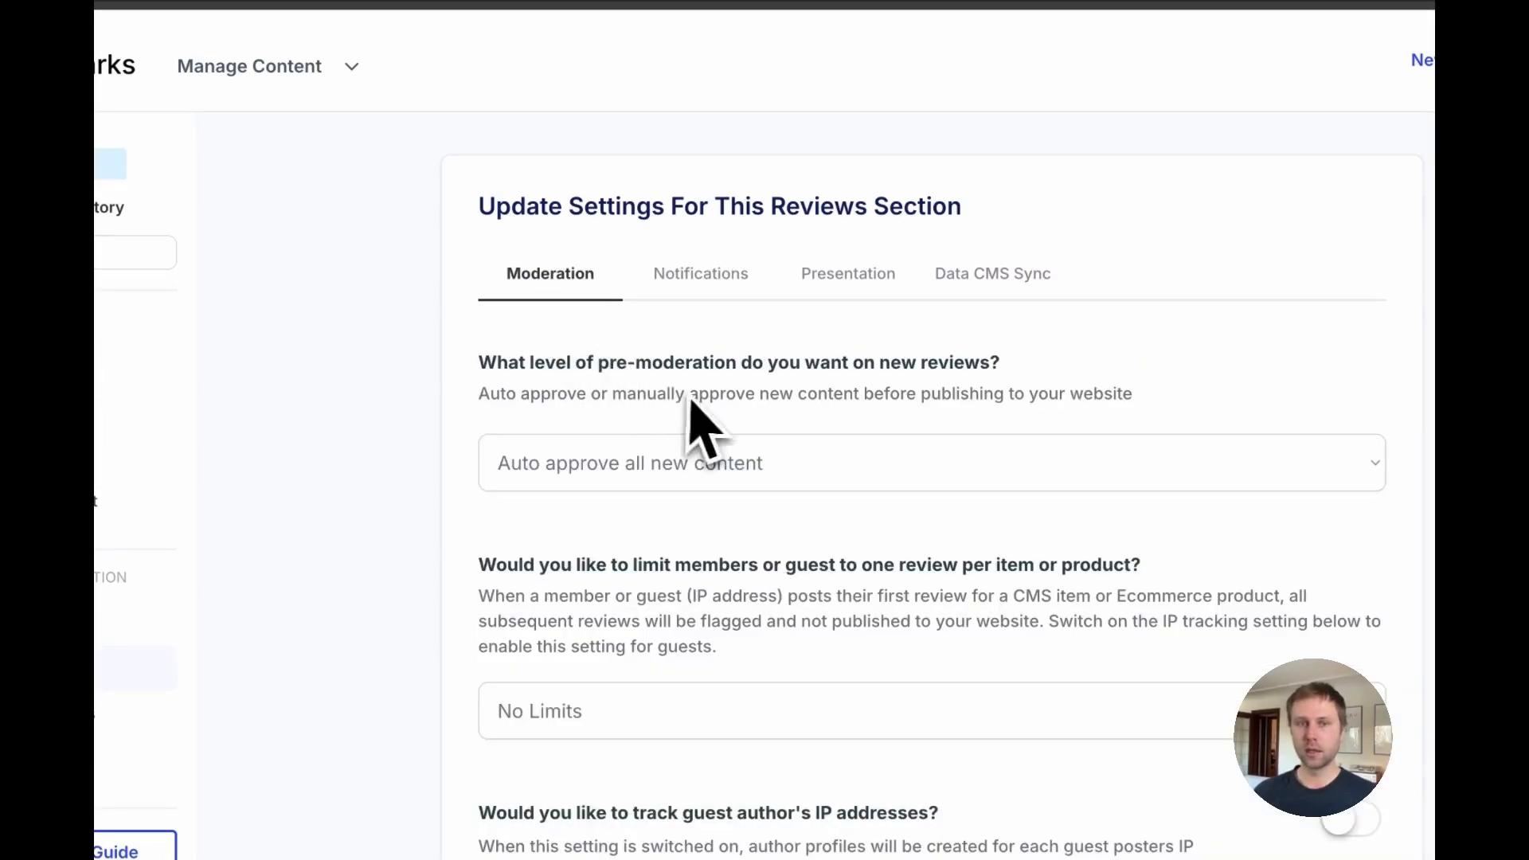
left_click(691, 289)
left_click(550, 286)
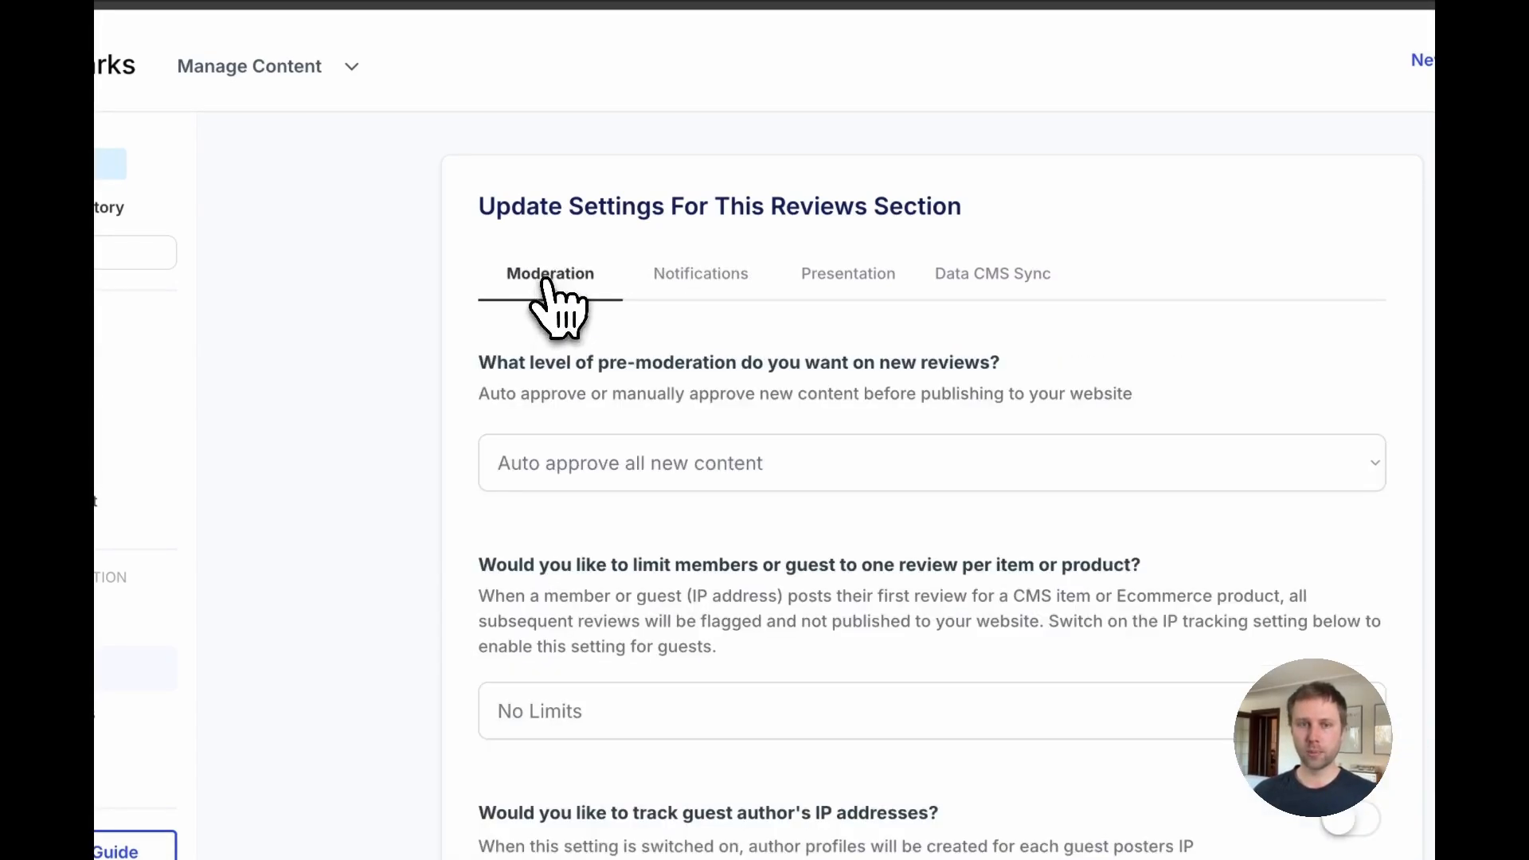
left_click(669, 481)
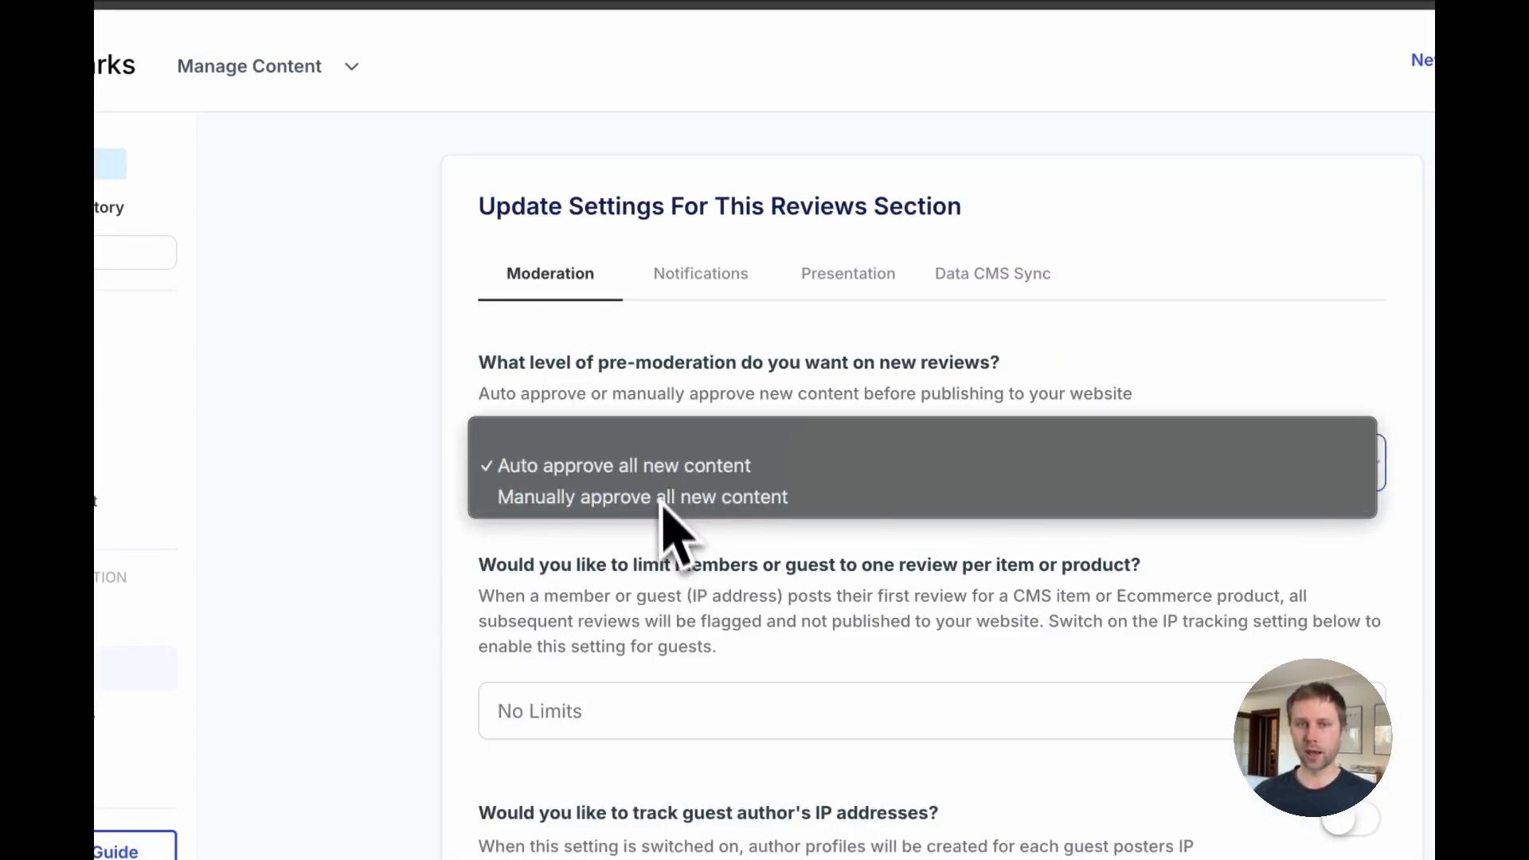
left_click(630, 436)
left_click(642, 475)
left_click(642, 560)
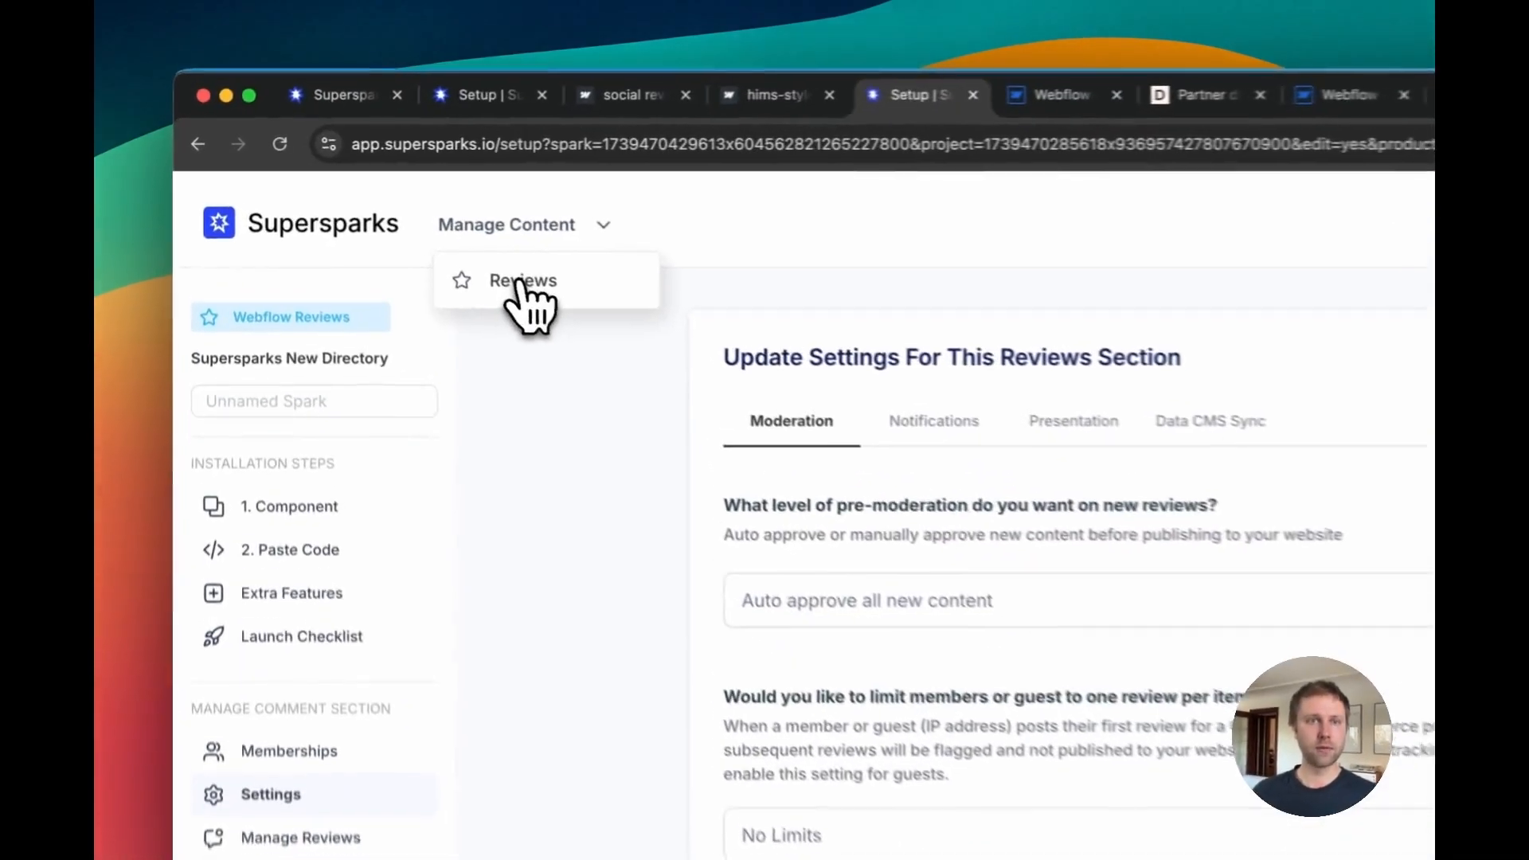
Step: Open the managed reviews list, view the review's details, and delete the reply "Here is a reply"
left_click(427, 239)
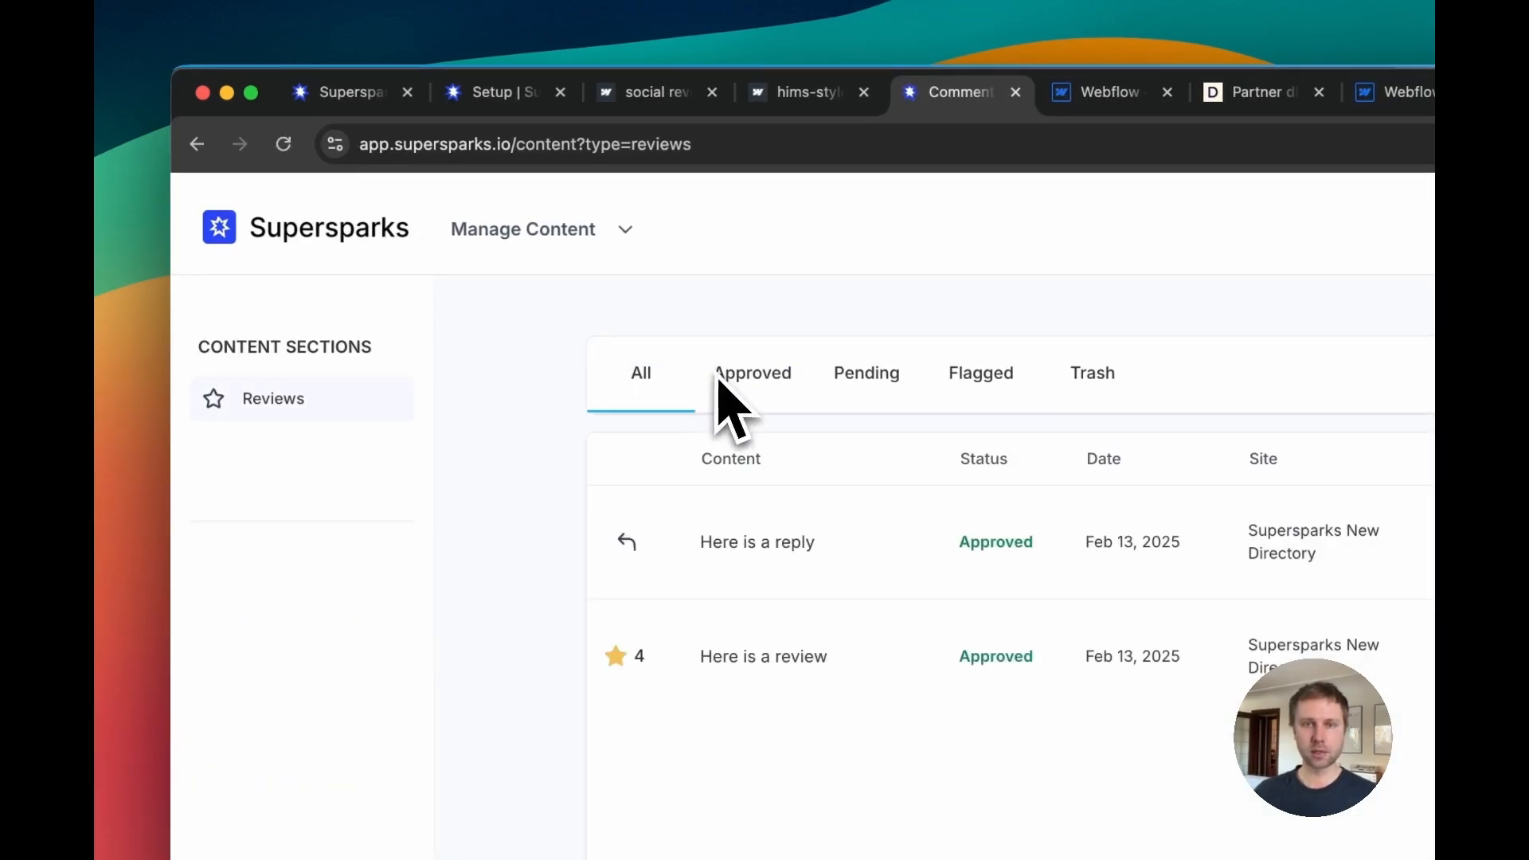
left_click(745, 656)
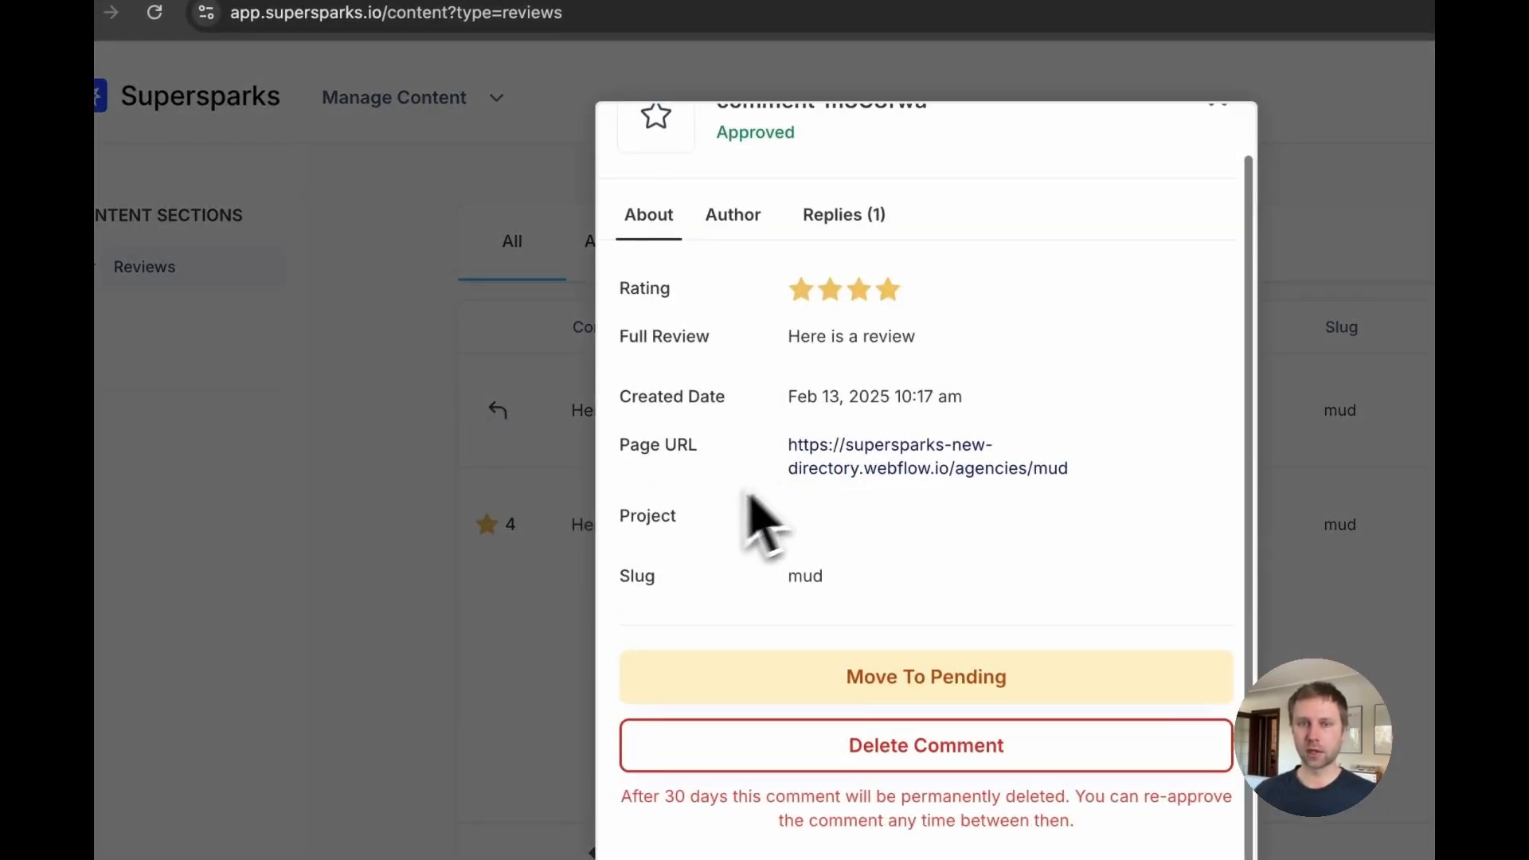
left_click(494, 476)
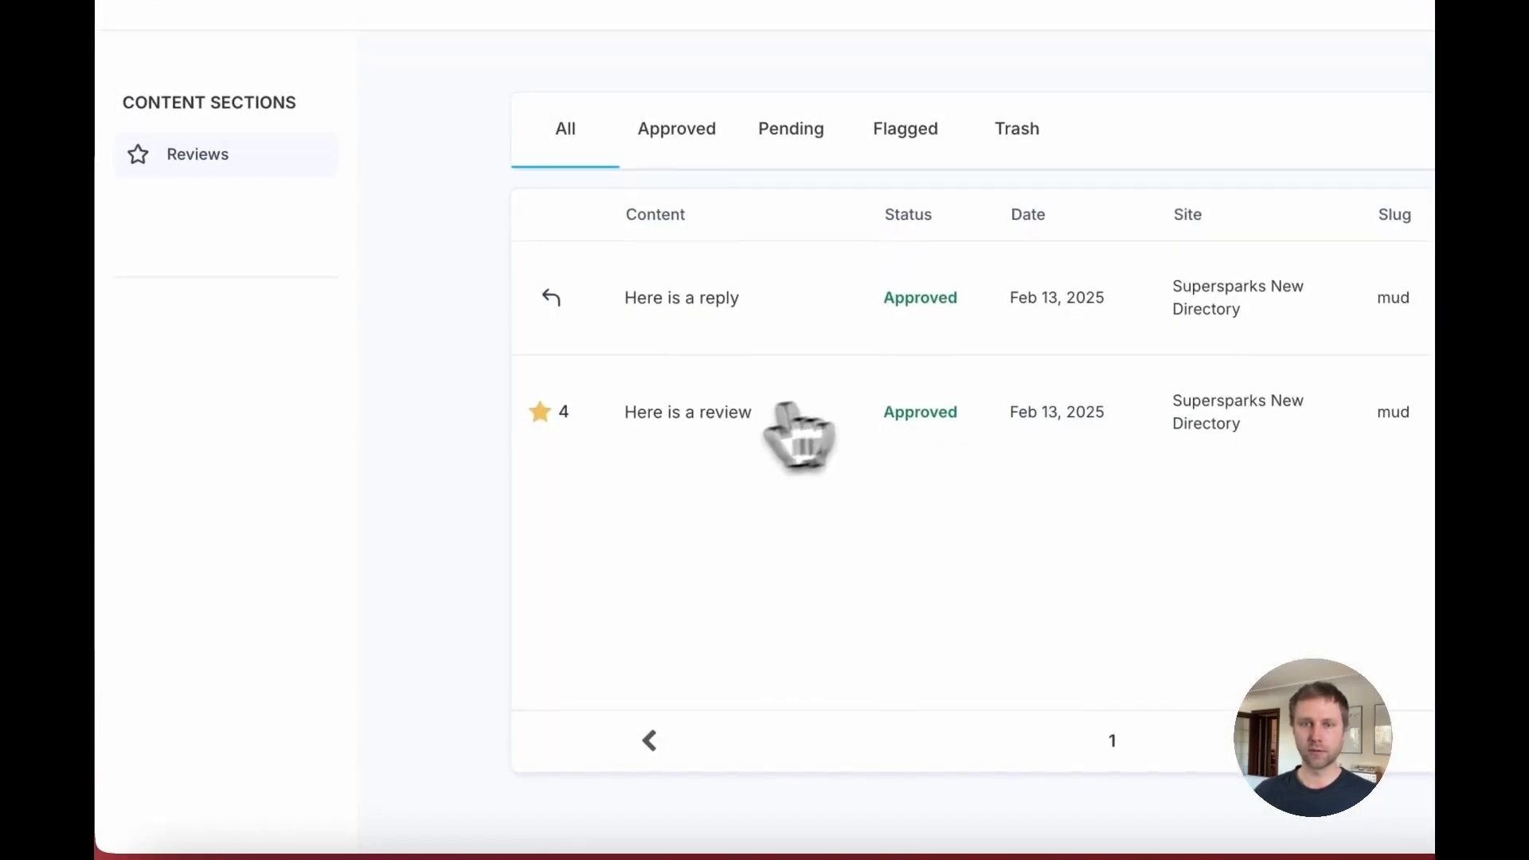
scroll(709, 414, "down", 1)
left_click(643, 302)
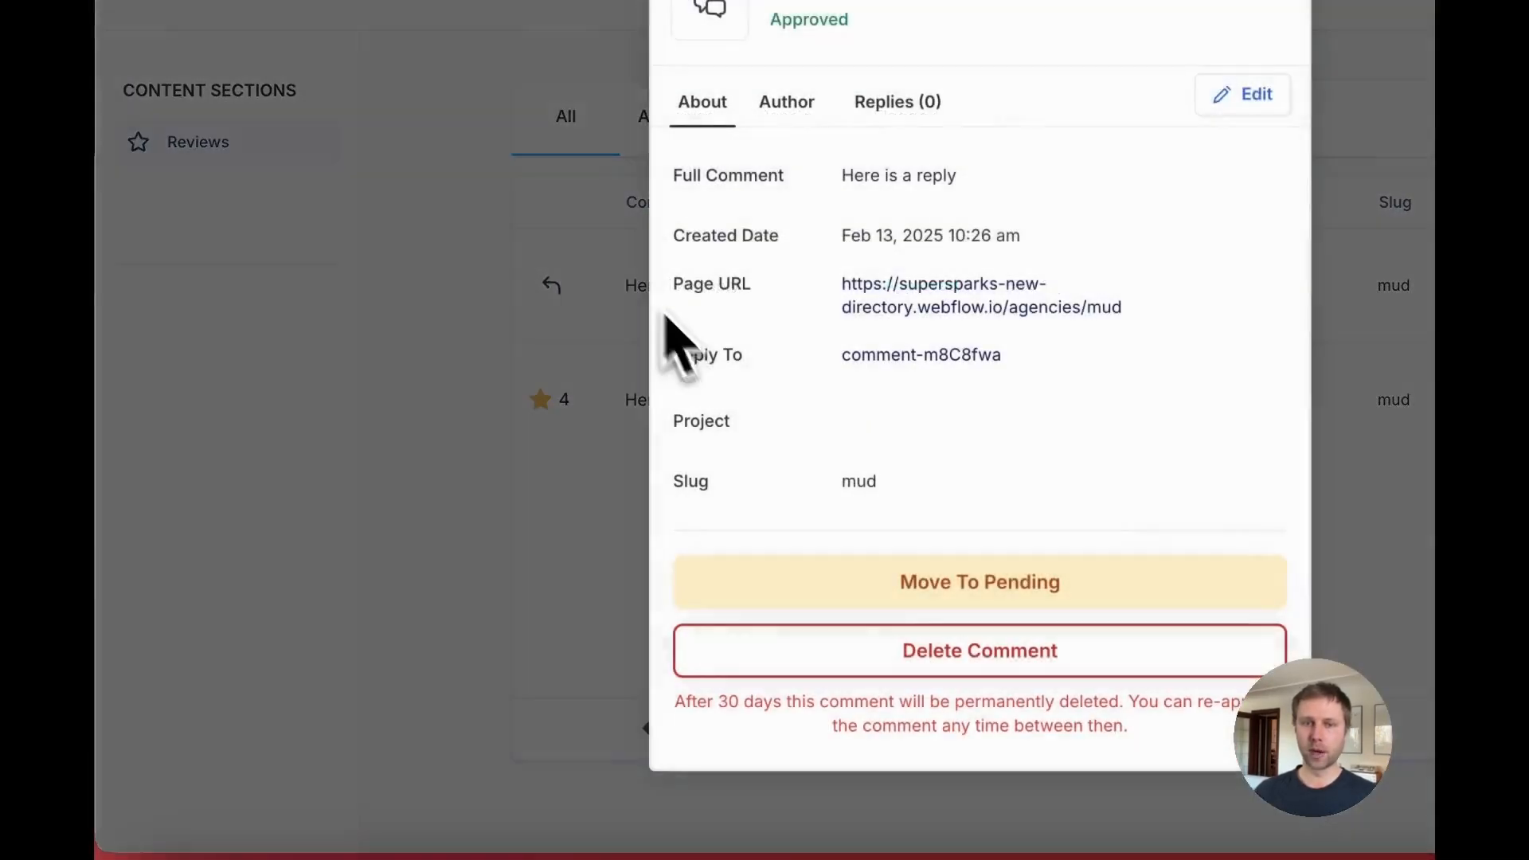
left_click(870, 669)
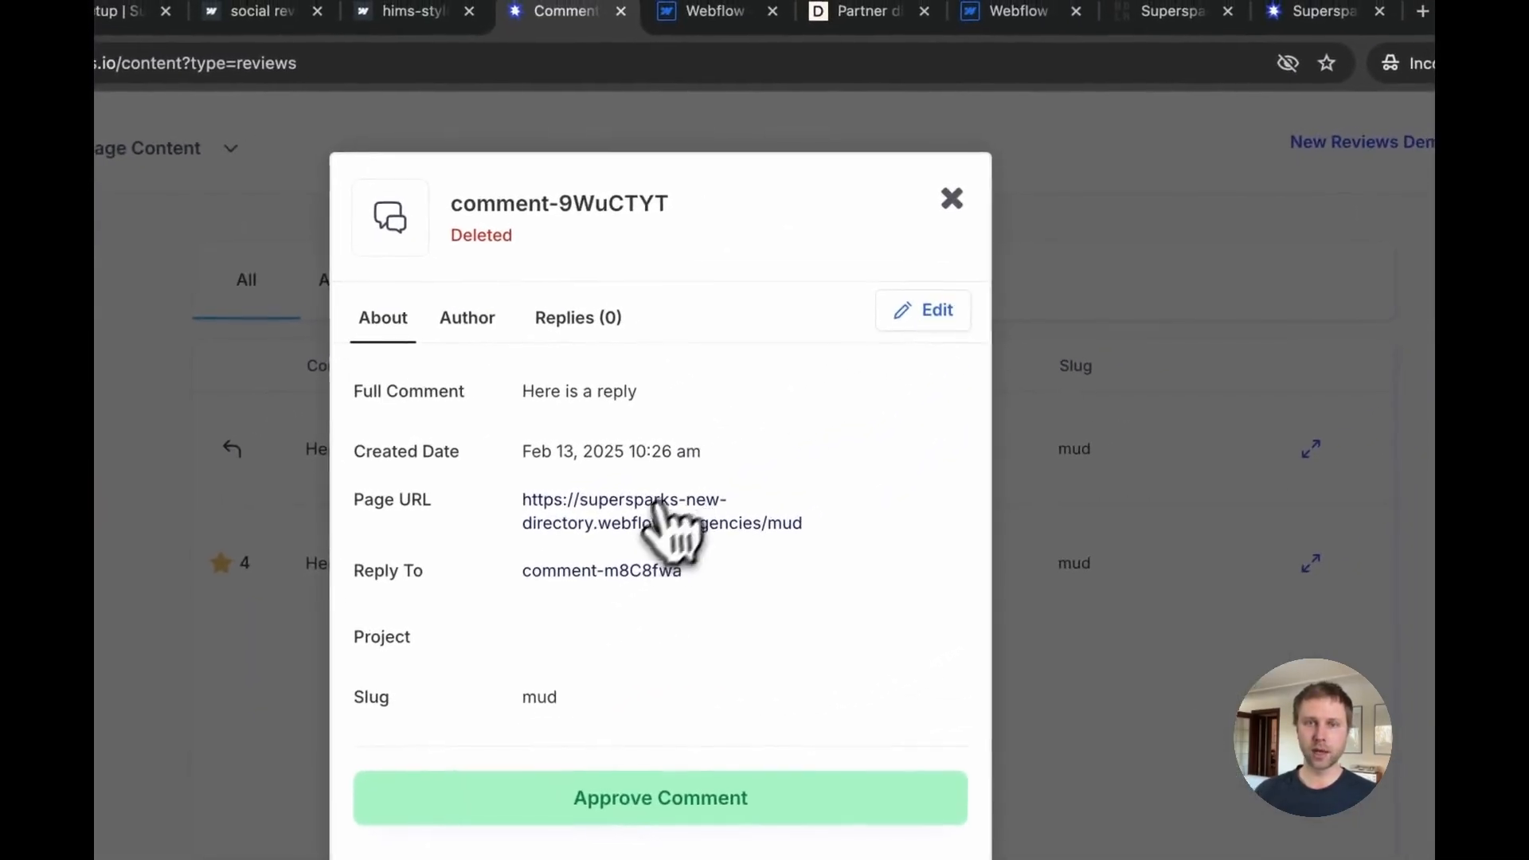
Step: Check the live Mud page's reviews section for the deleted reply
left_click(979, 348)
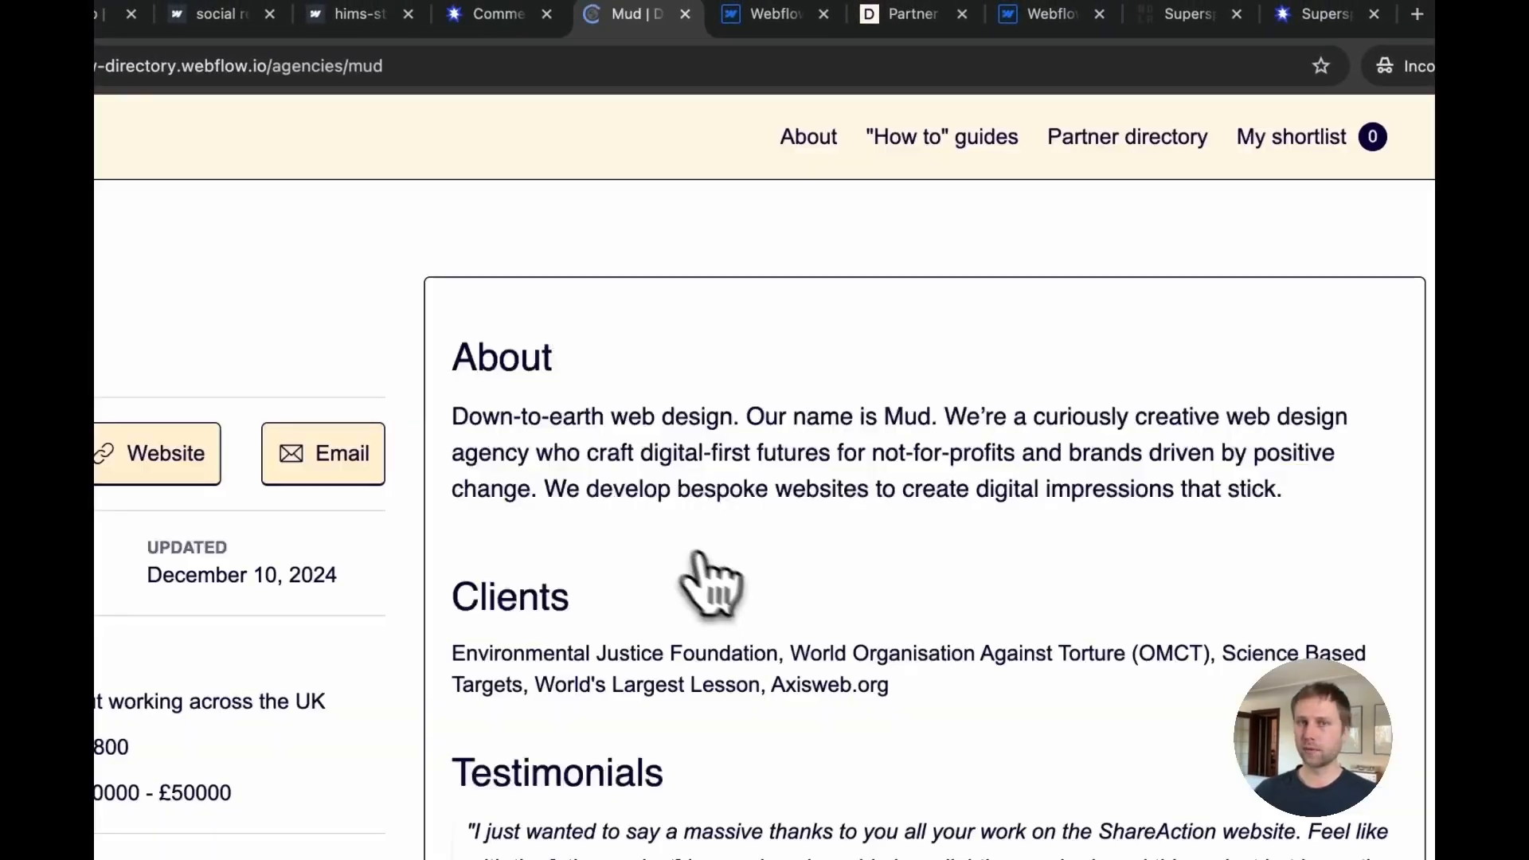
scroll(690, 593, "down", 5)
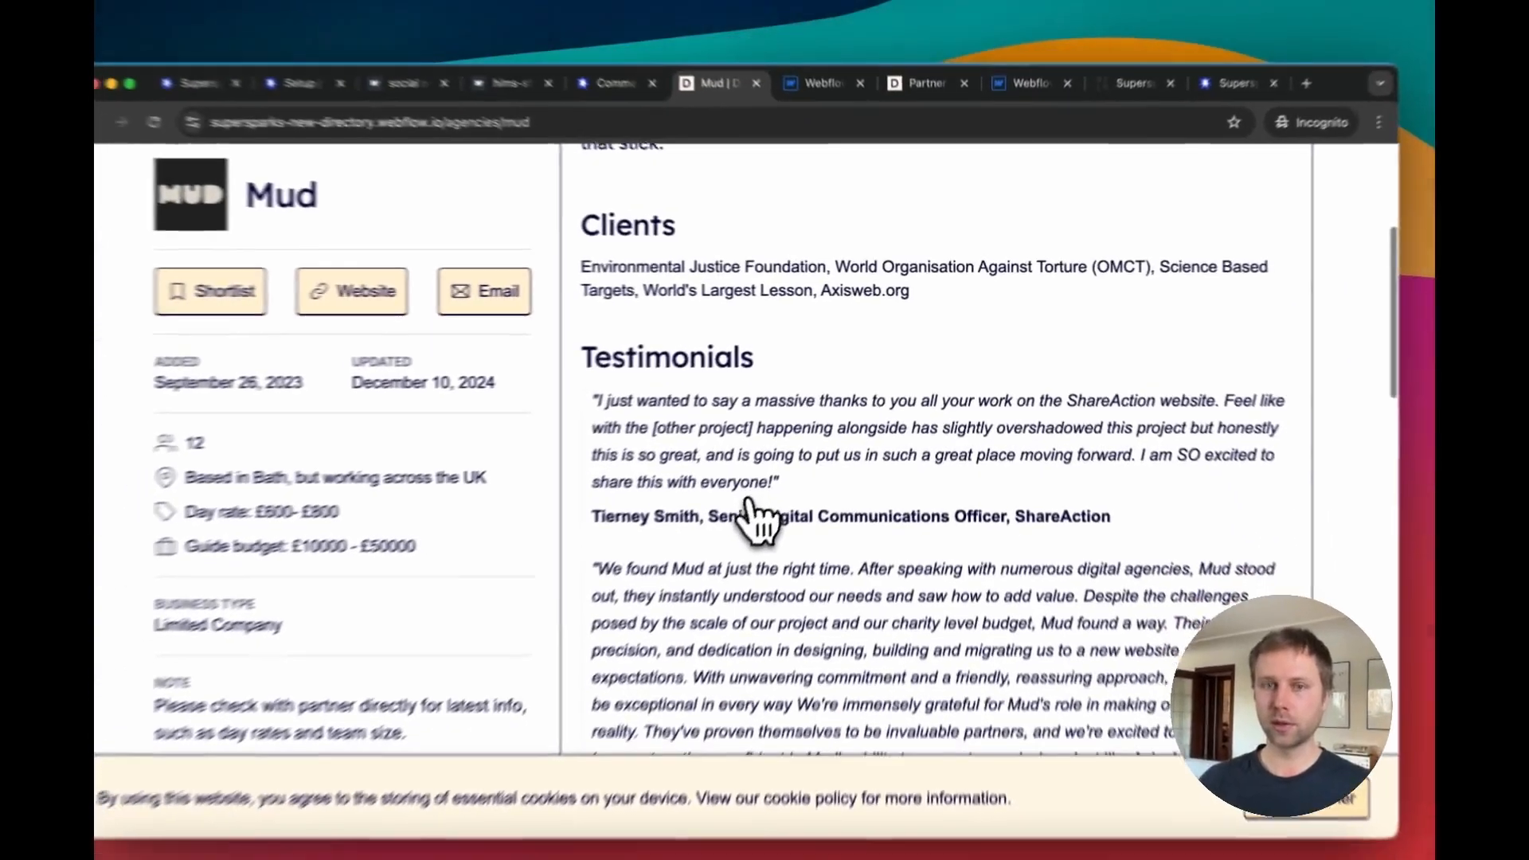
scroll(753, 518, "down", 15)
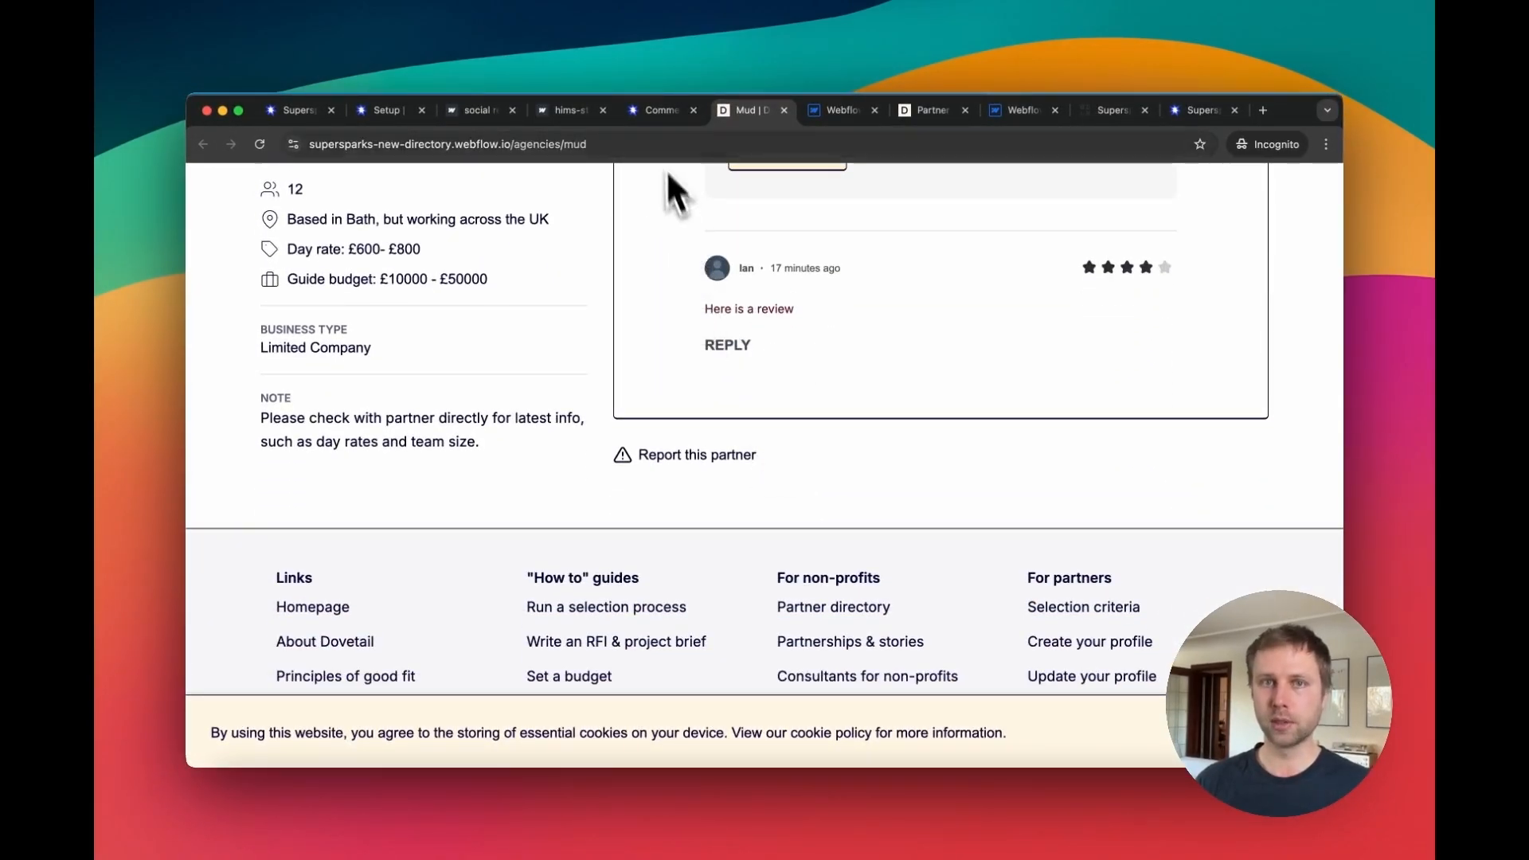
Step: Re-approve the deleted reply in the reviews manager and close its details
left_click(654, 109)
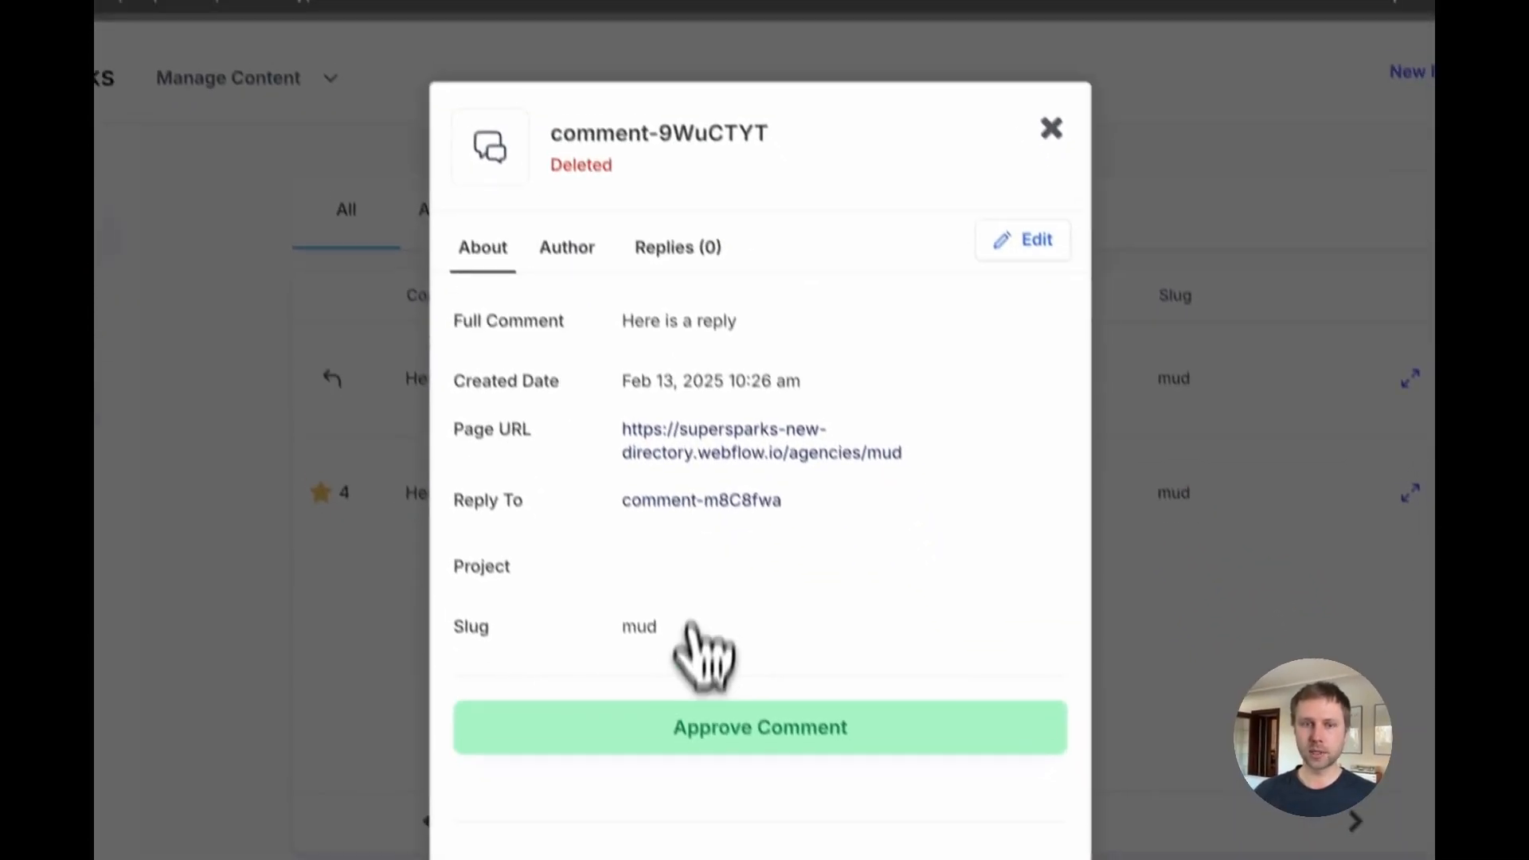
left_click(705, 664)
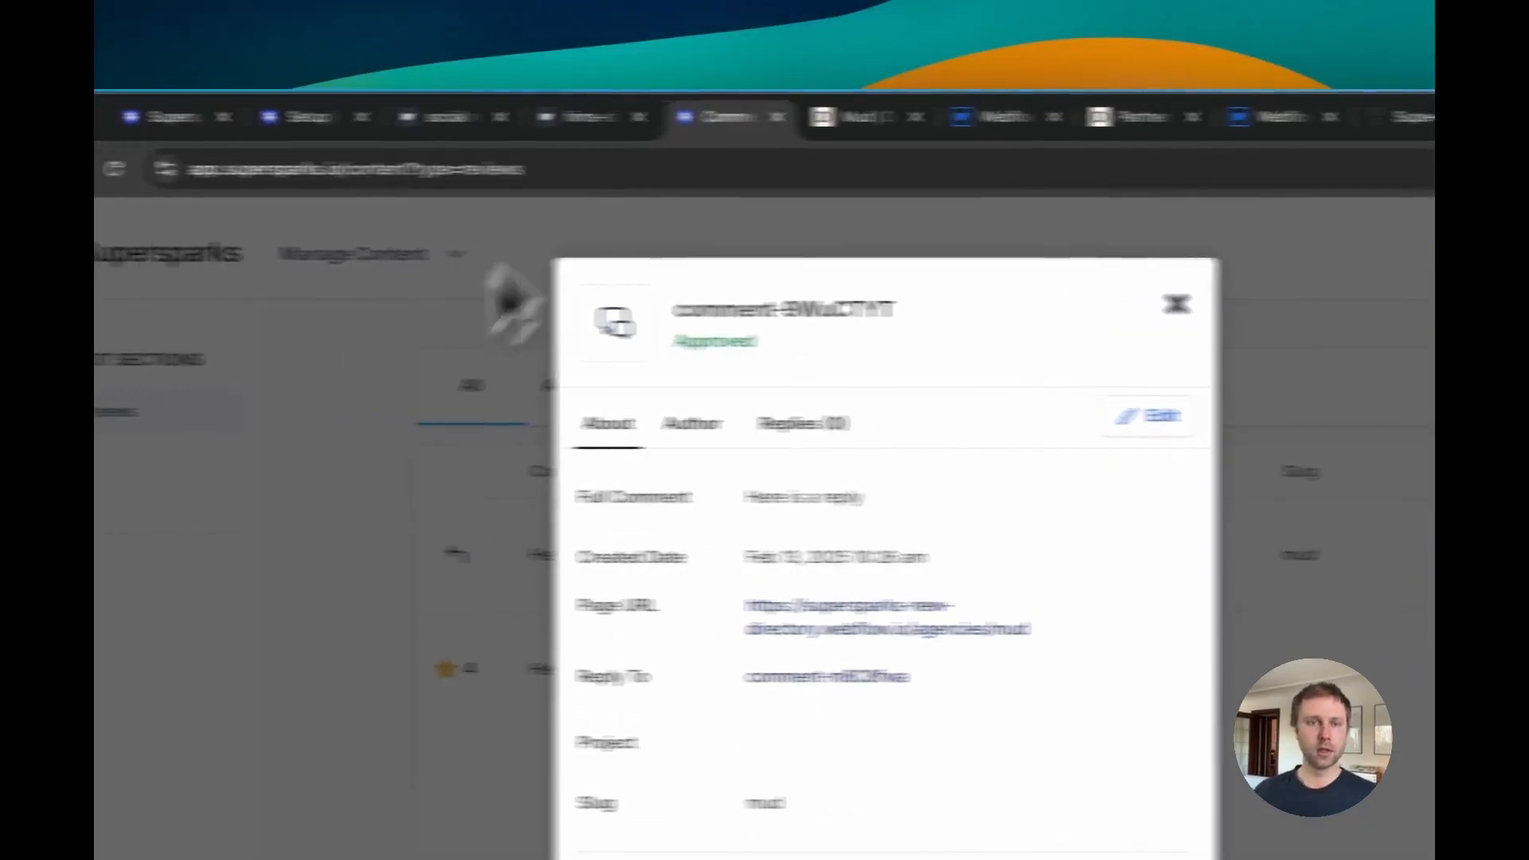
left_click(343, 470)
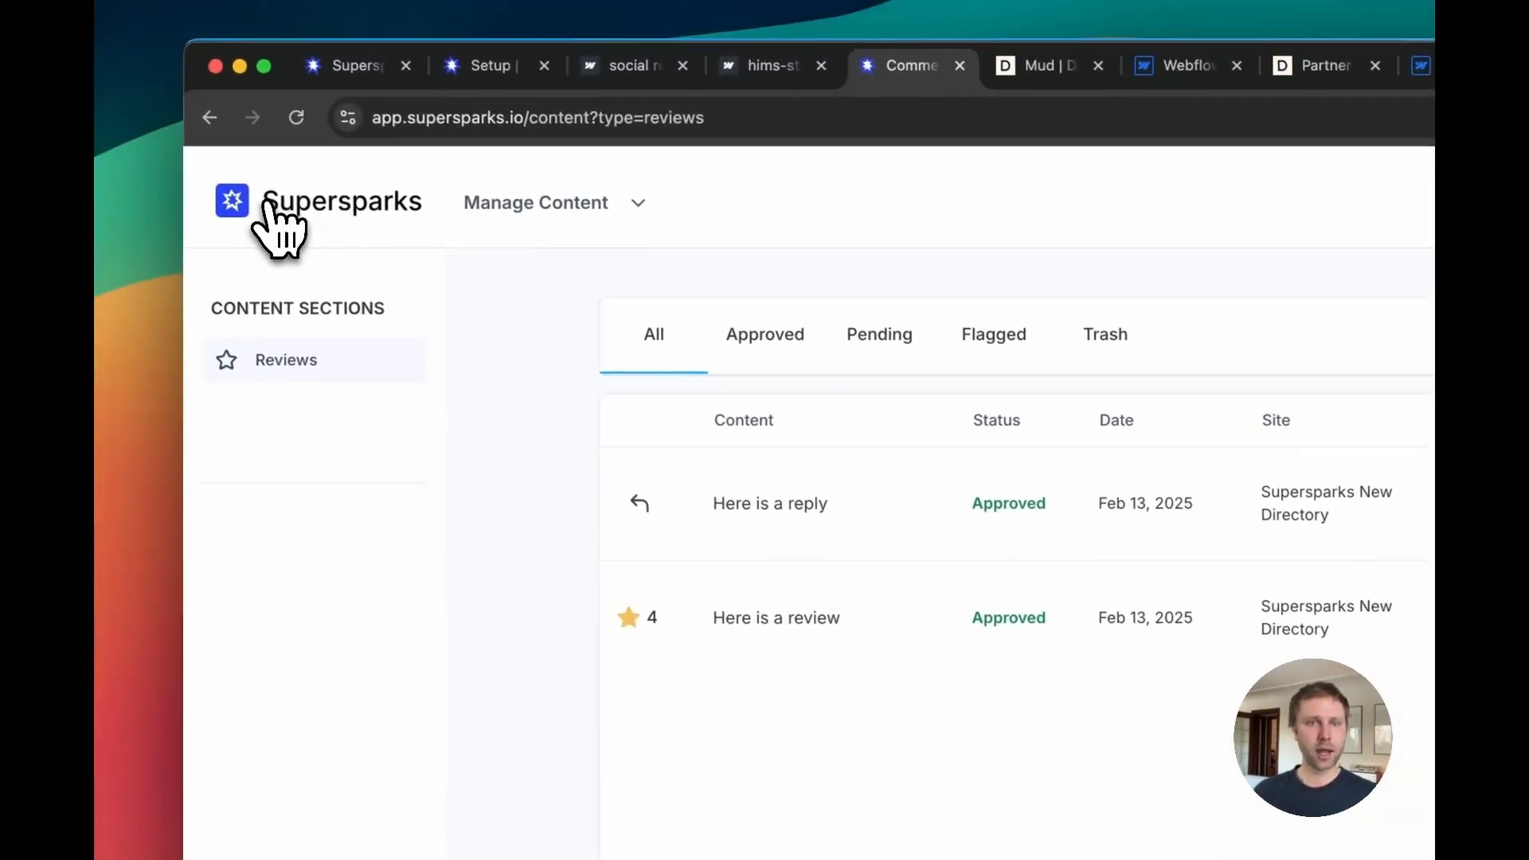
Step: Open the Memberships settings and choose Memberstack as the membership tool
left_click(270, 208)
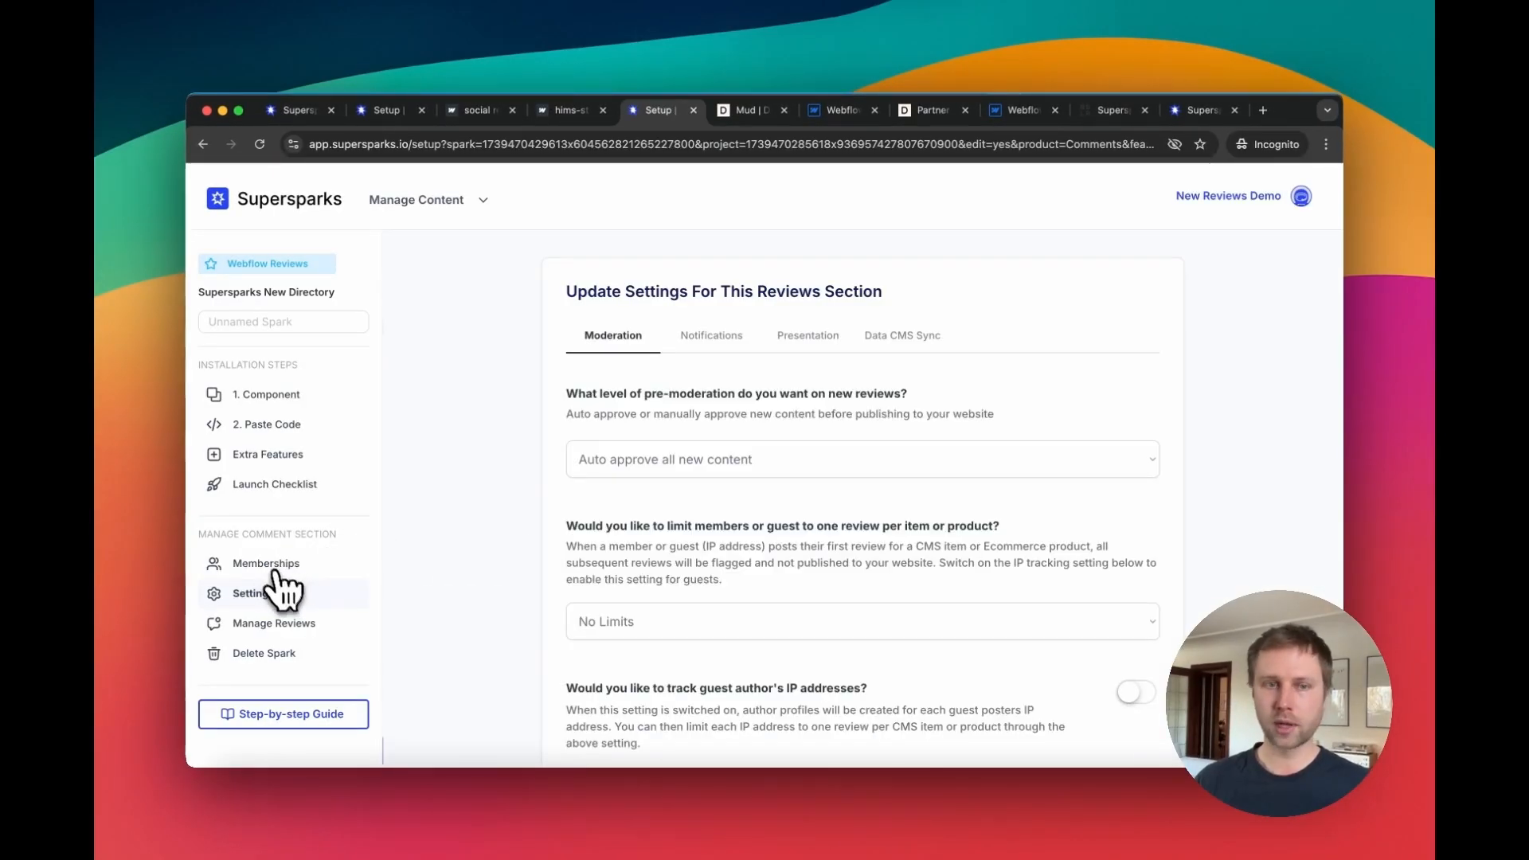
left_click(272, 565)
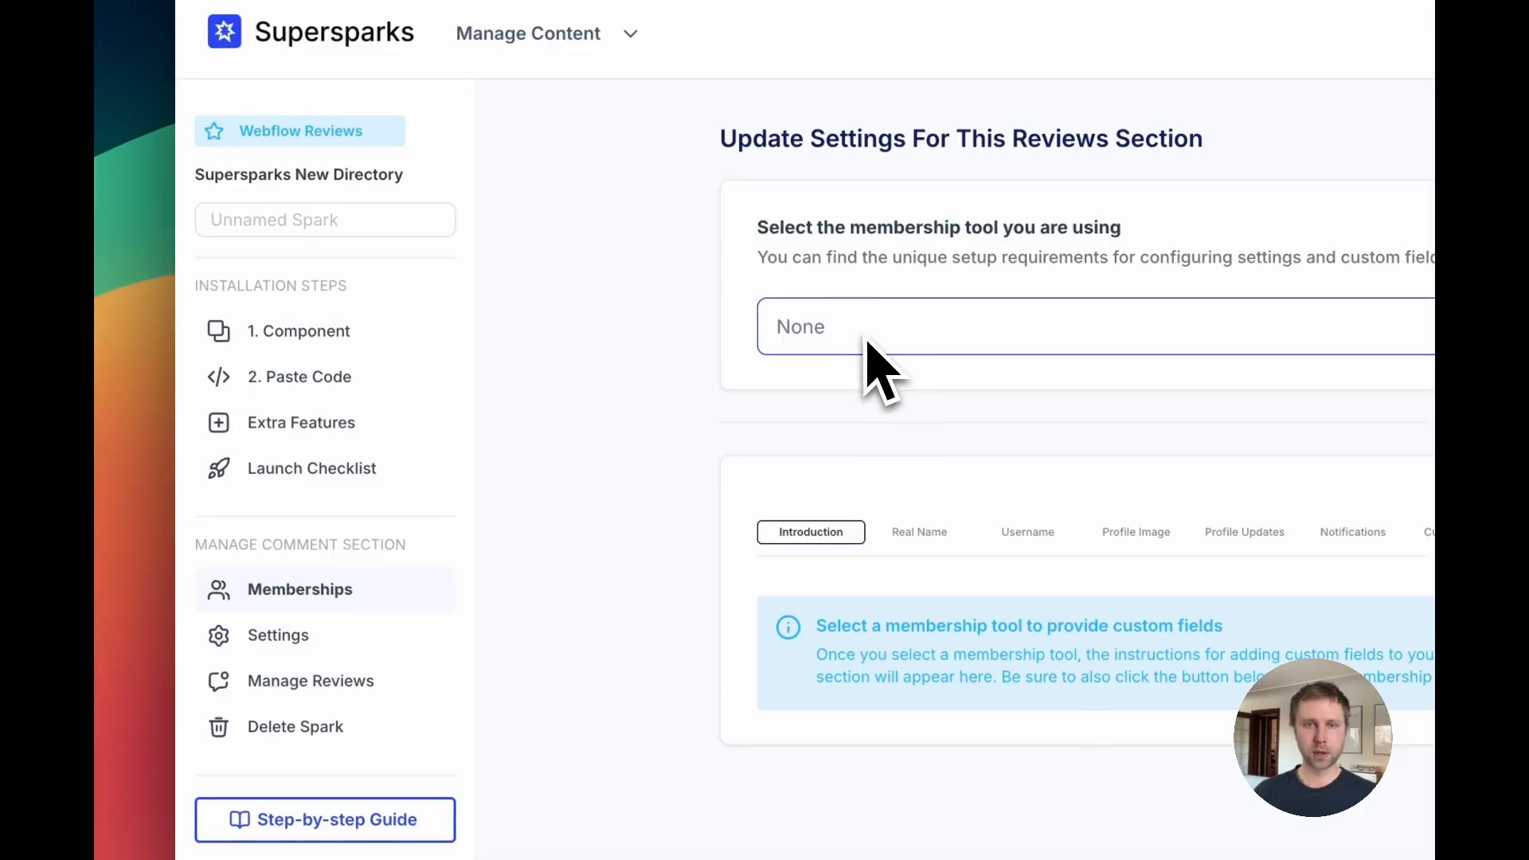
left_click(862, 343)
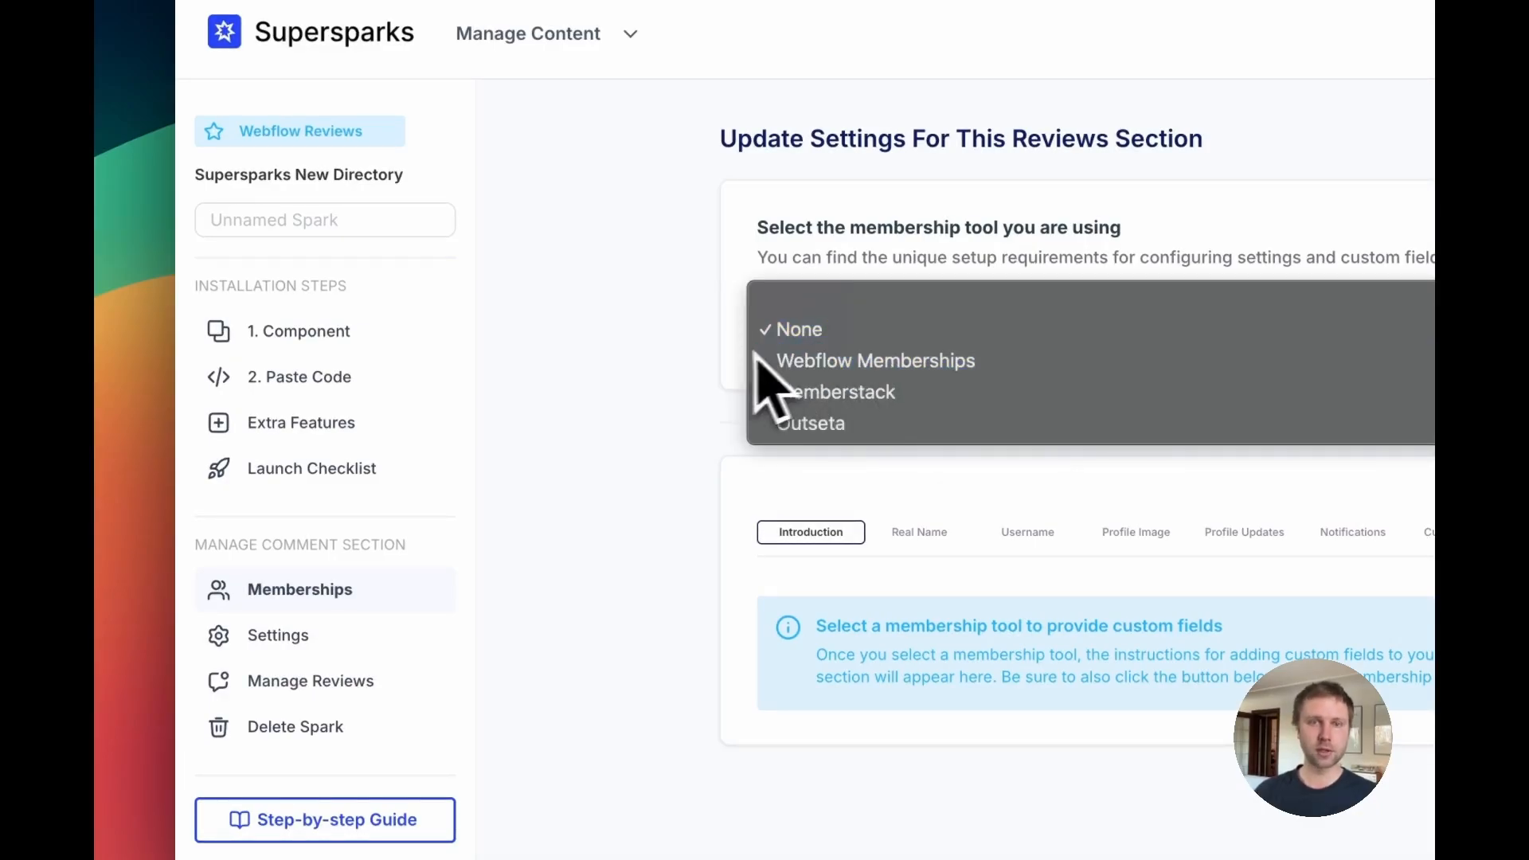
left_click(828, 351)
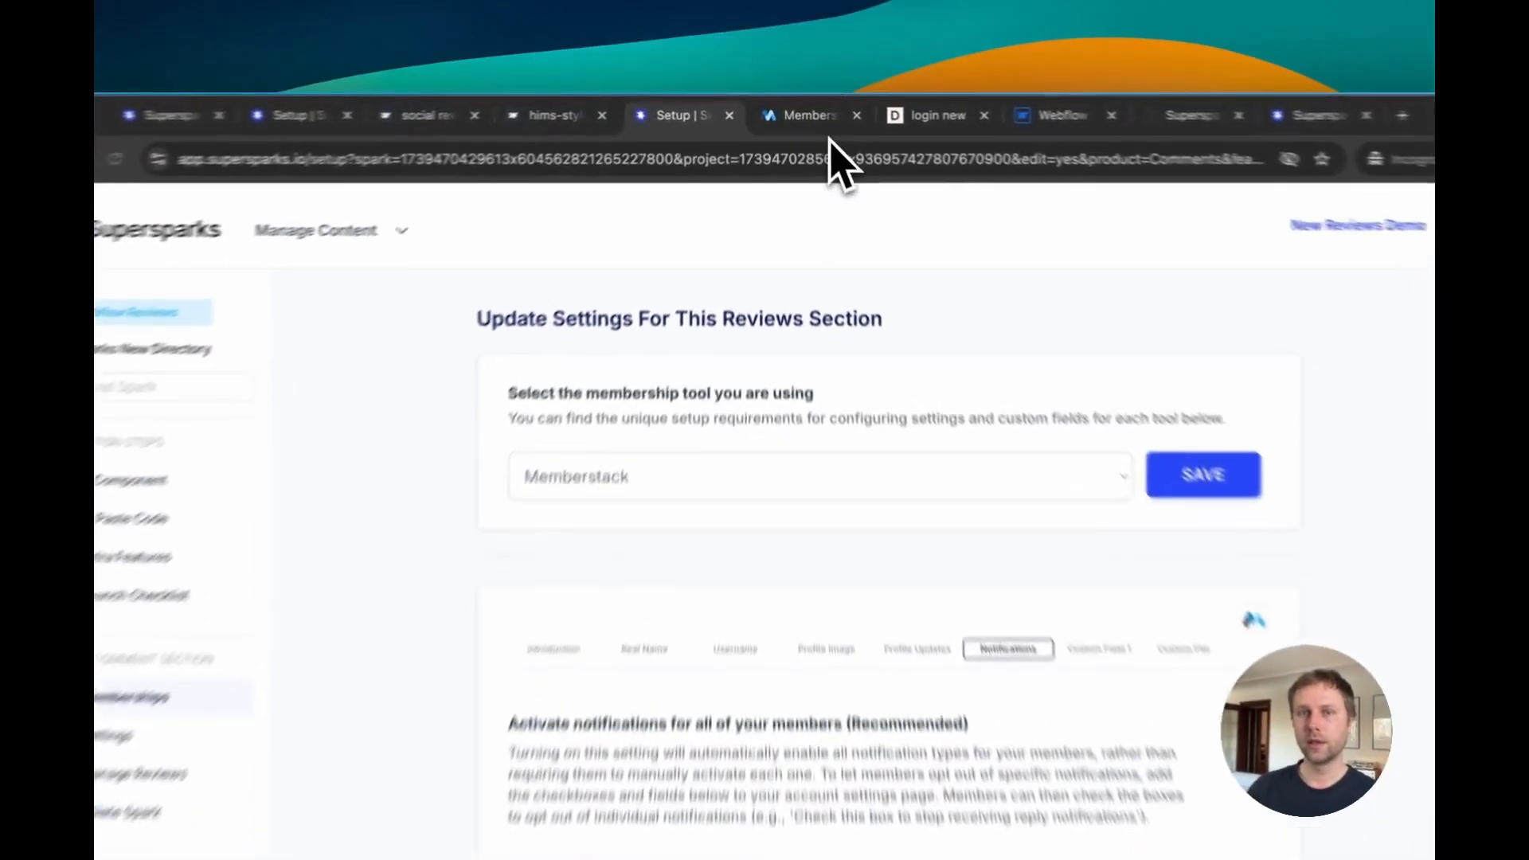
Step: Examine the Memberstack dashboard's getting-started checklist and the site's member login page
left_click(812, 117)
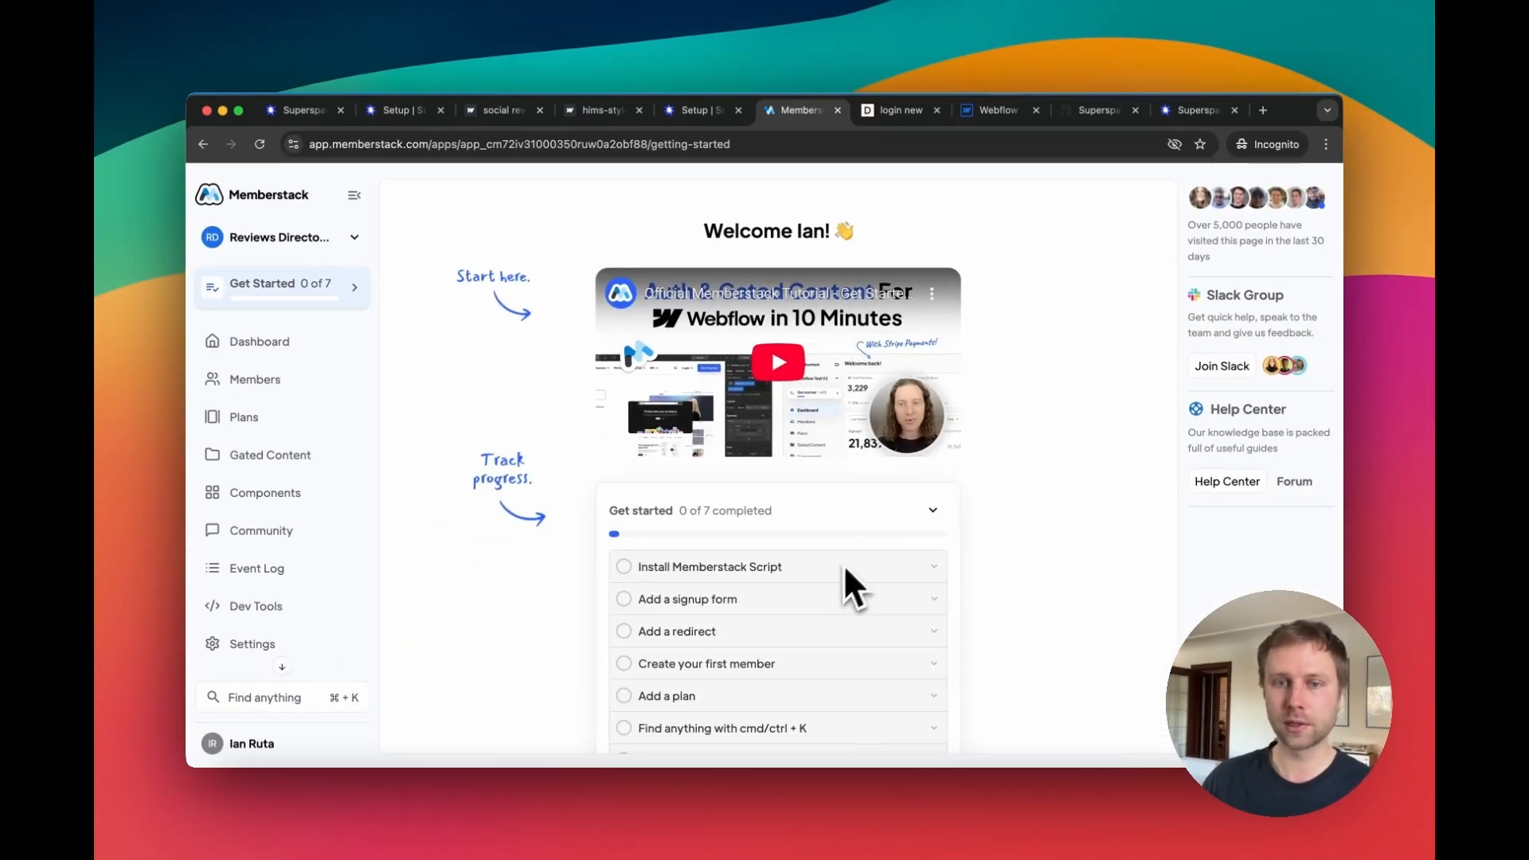
scroll(804, 576, "down", 1)
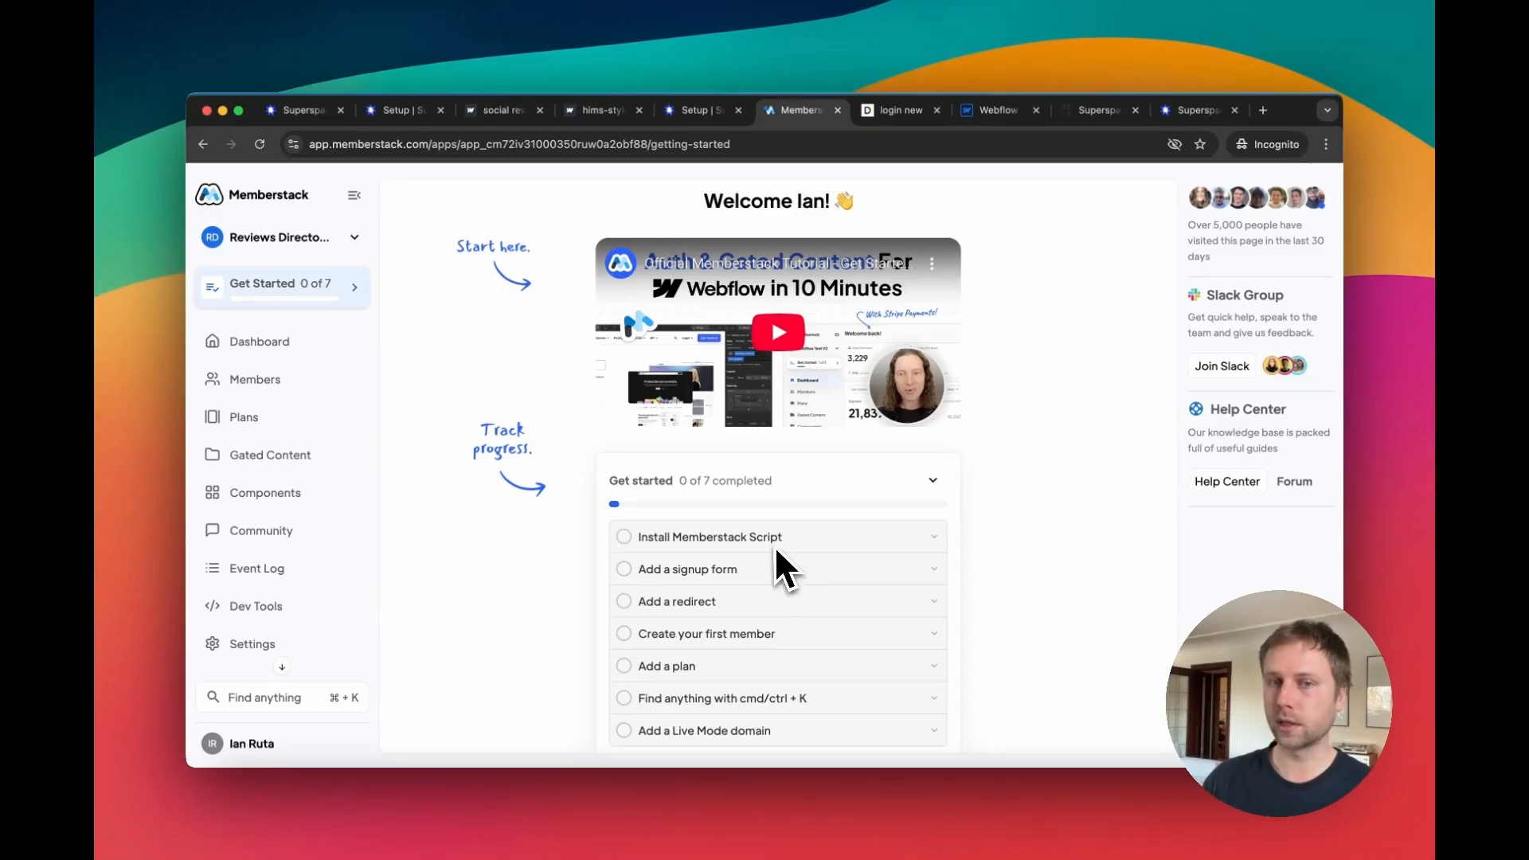
scroll(778, 550, "up", 5)
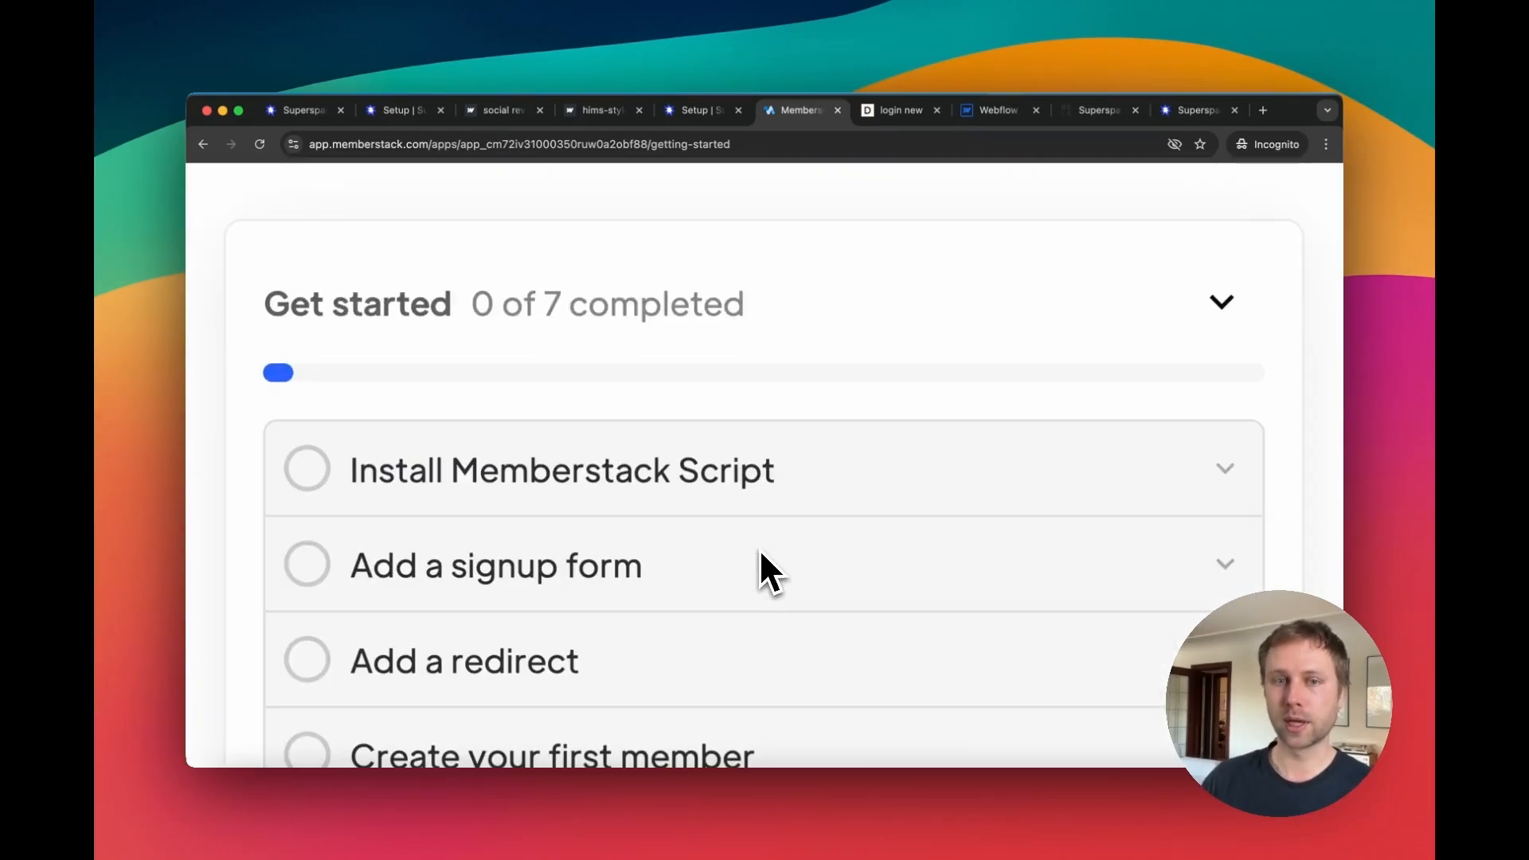
scroll(758, 548, "down", 5)
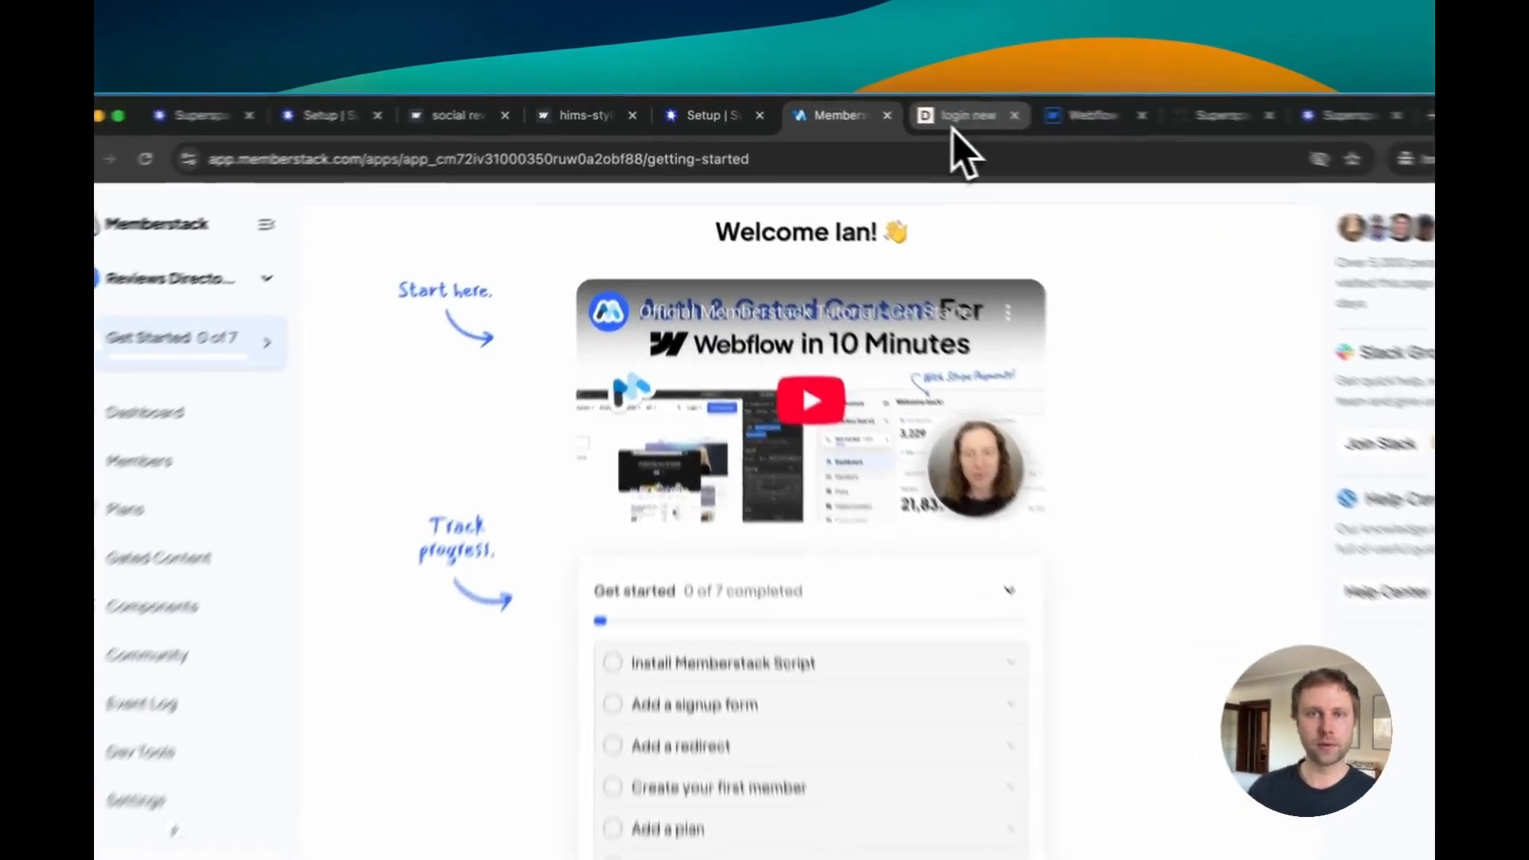
left_click(896, 110)
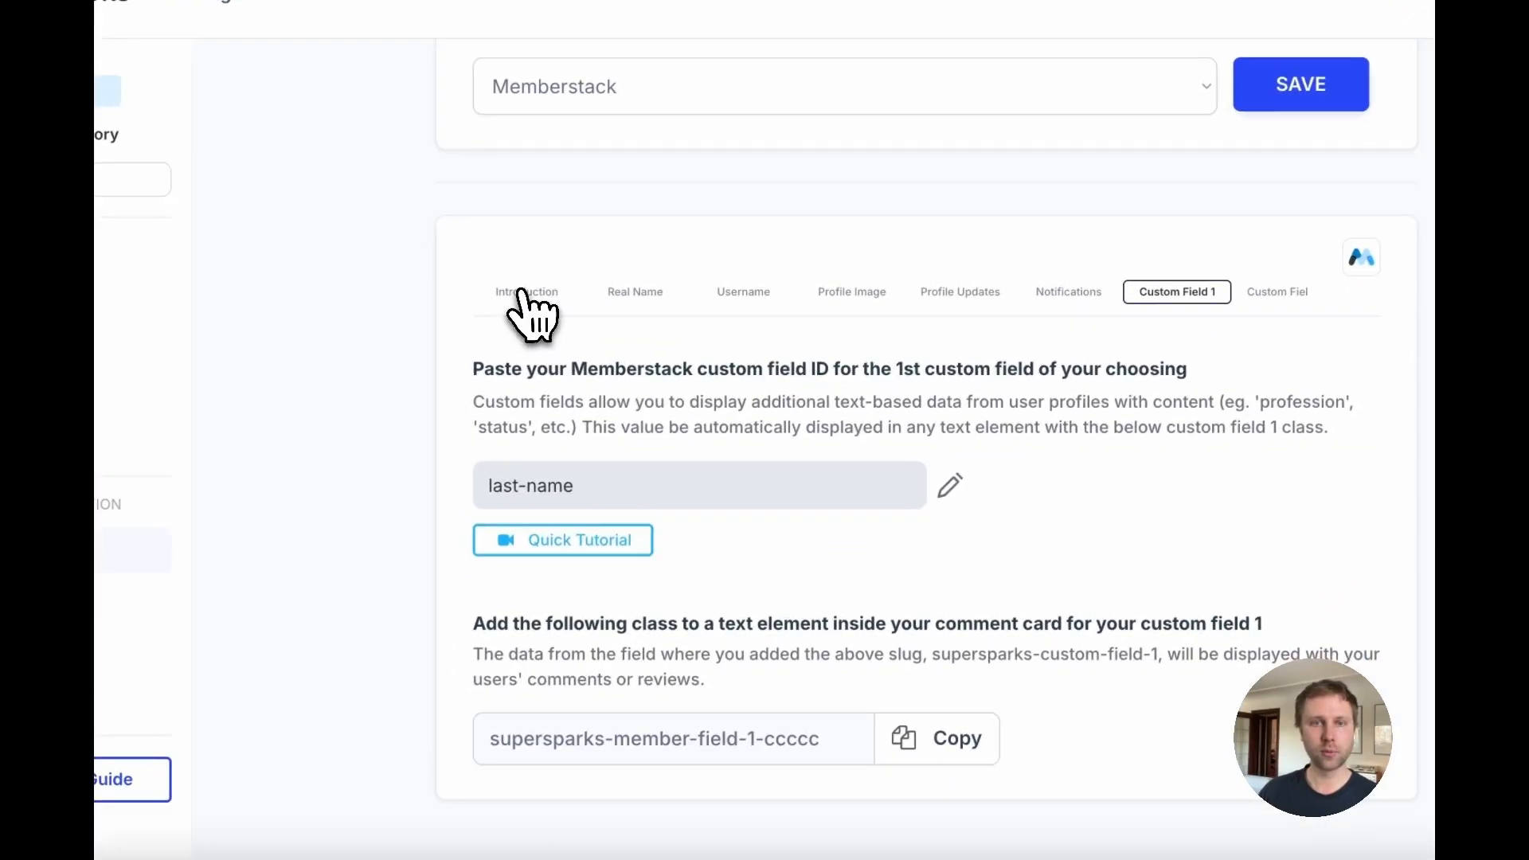
left_click(530, 293)
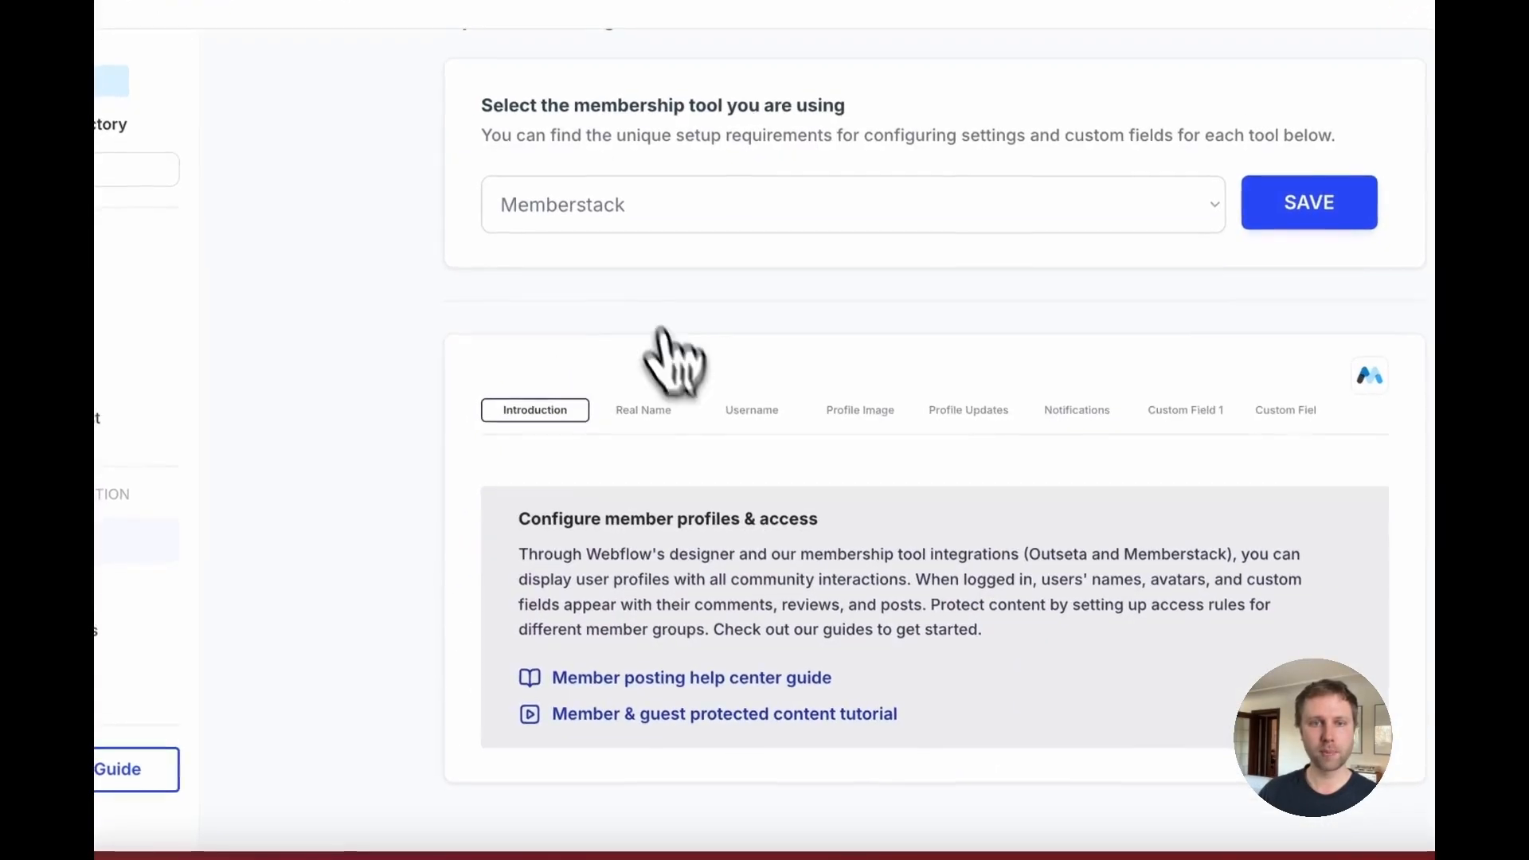
Step: Compare the Real Name and Custom Field 1 member field settings in the Memberships configuration
left_click(654, 408)
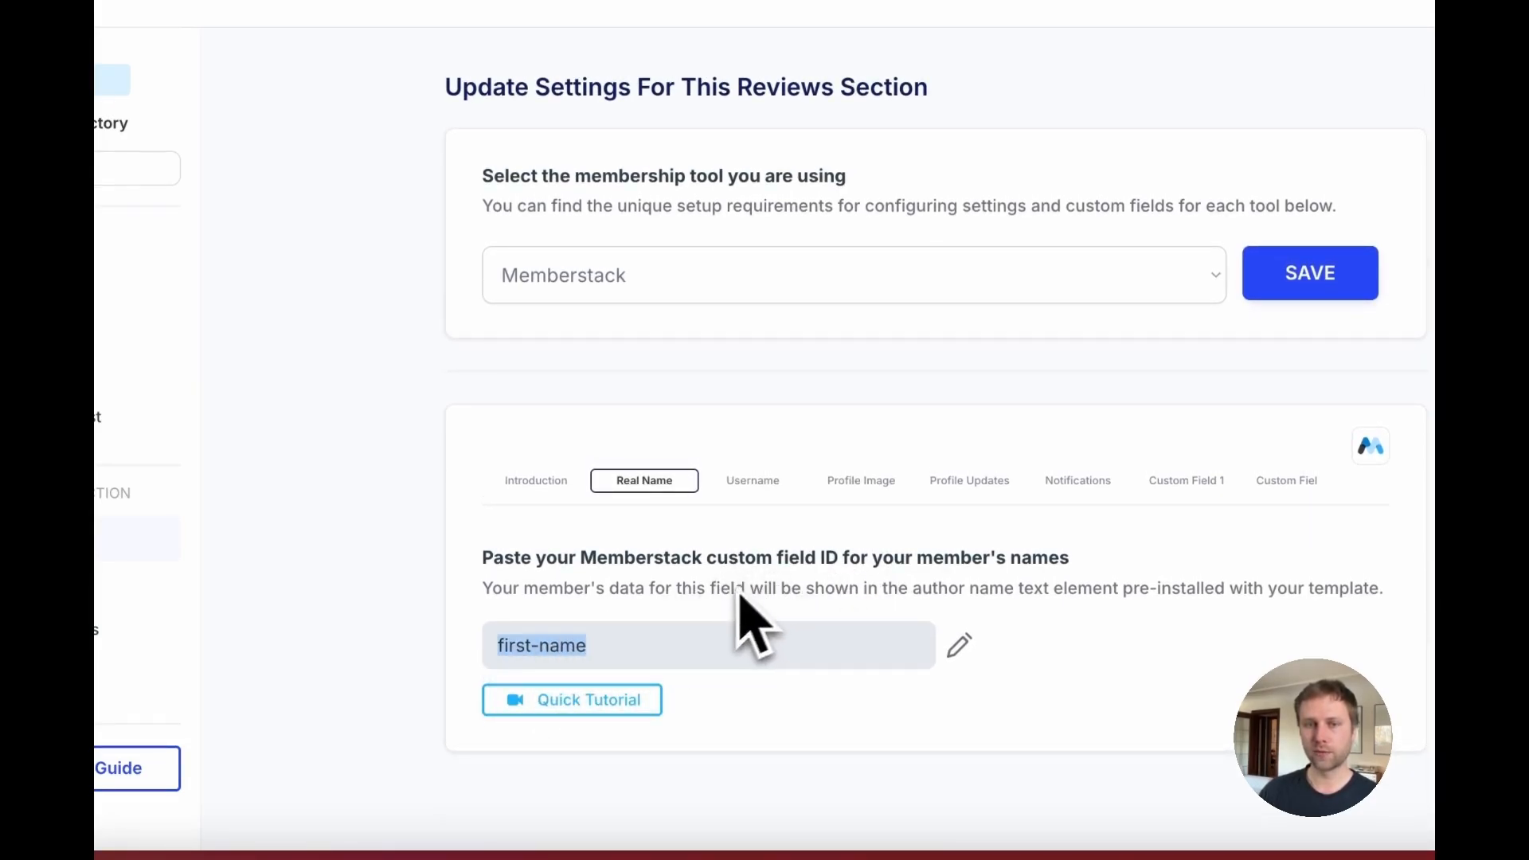
left_click(1187, 481)
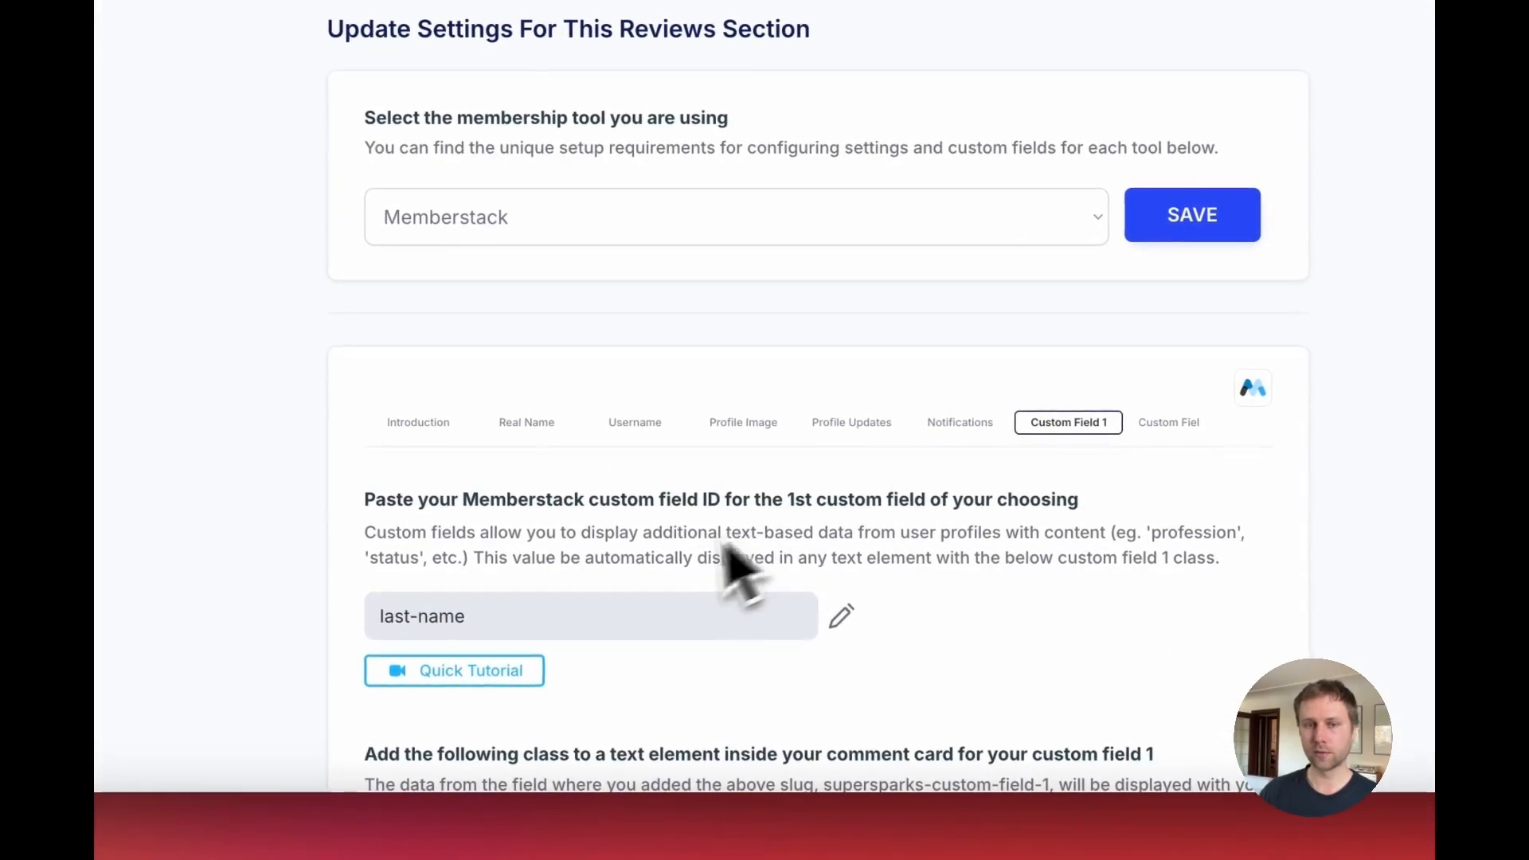
left_click(549, 430)
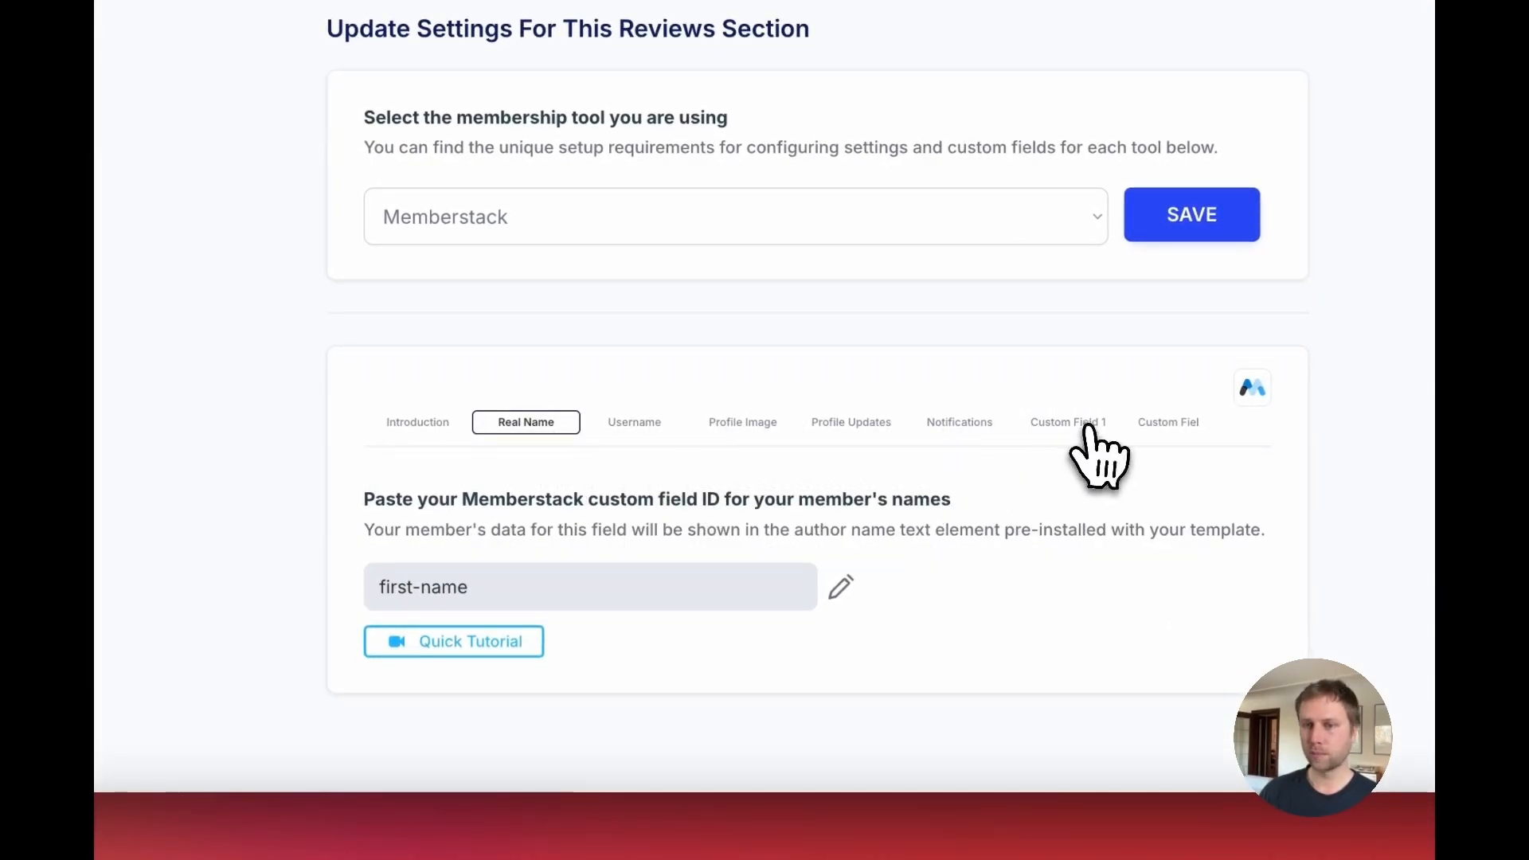
left_click(1088, 430)
left_click(534, 423)
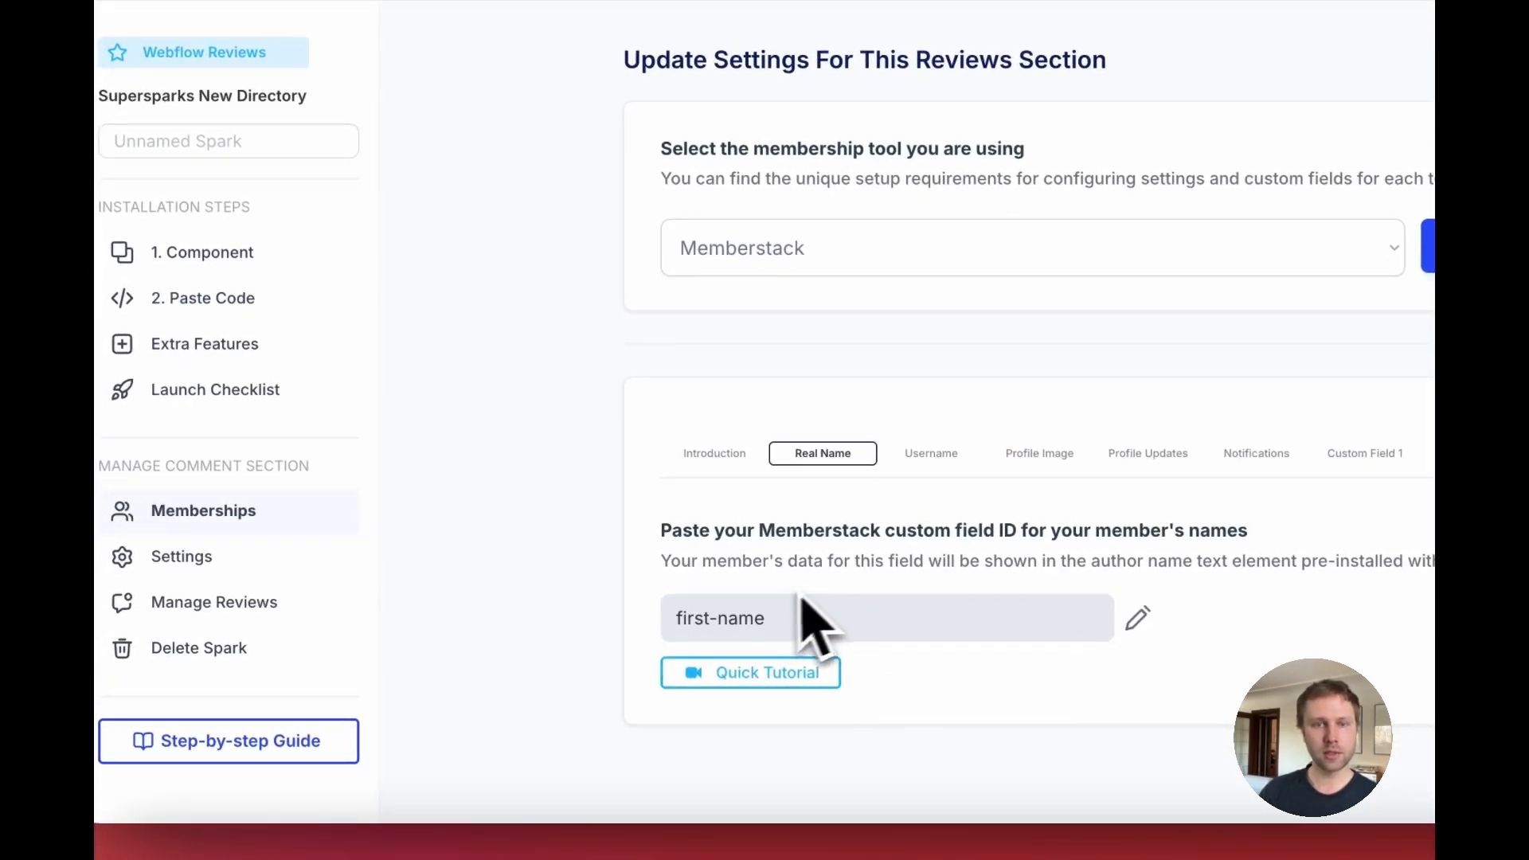
left_click(1365, 453)
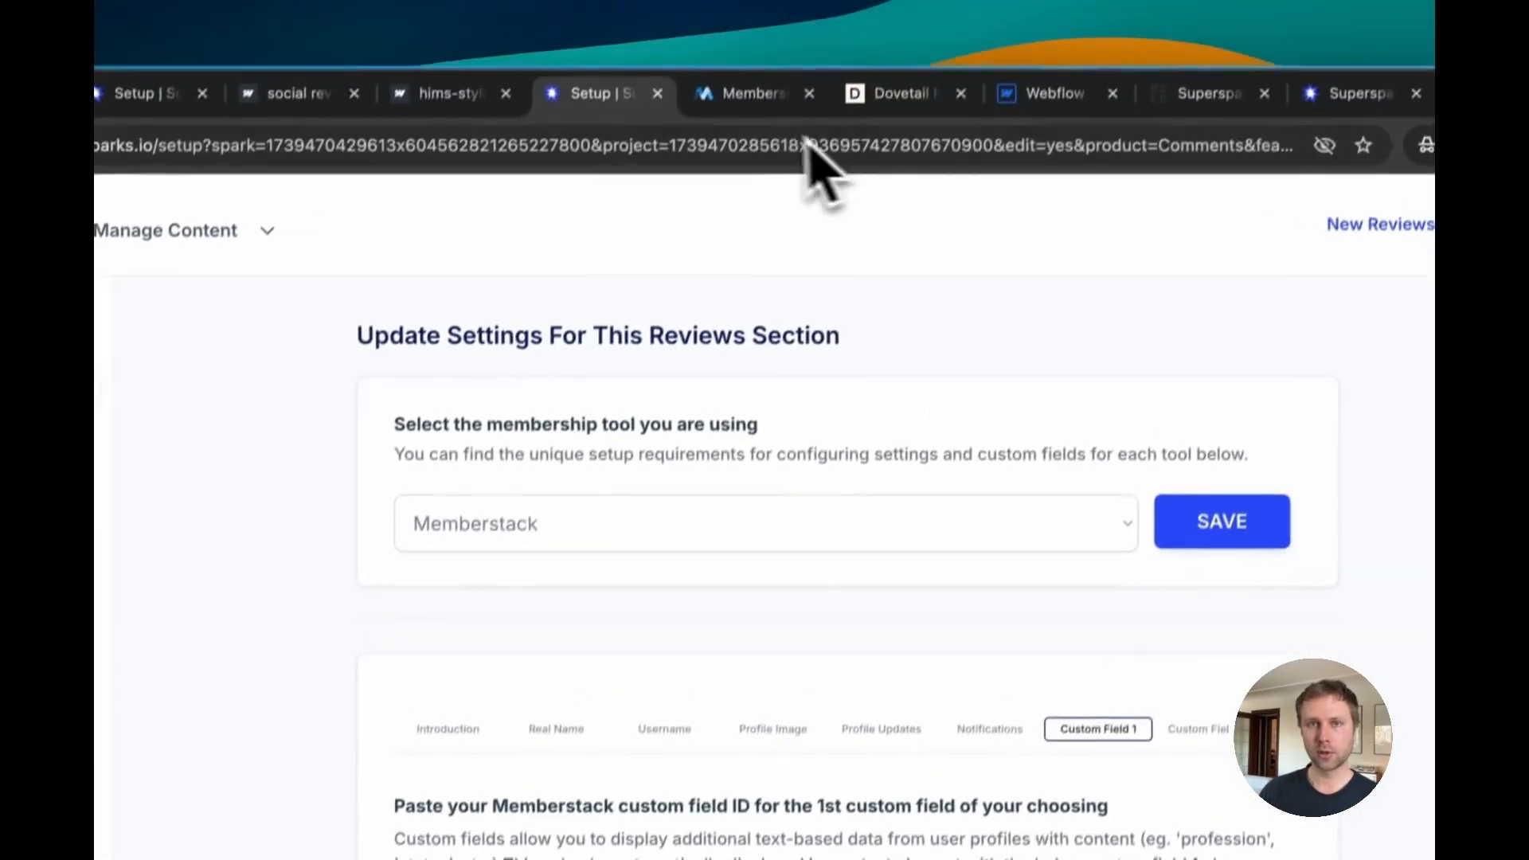
Step: Inspect the IDs of the First Name and Last Name custom fields in the Memberstack members dashboard
left_click(728, 119)
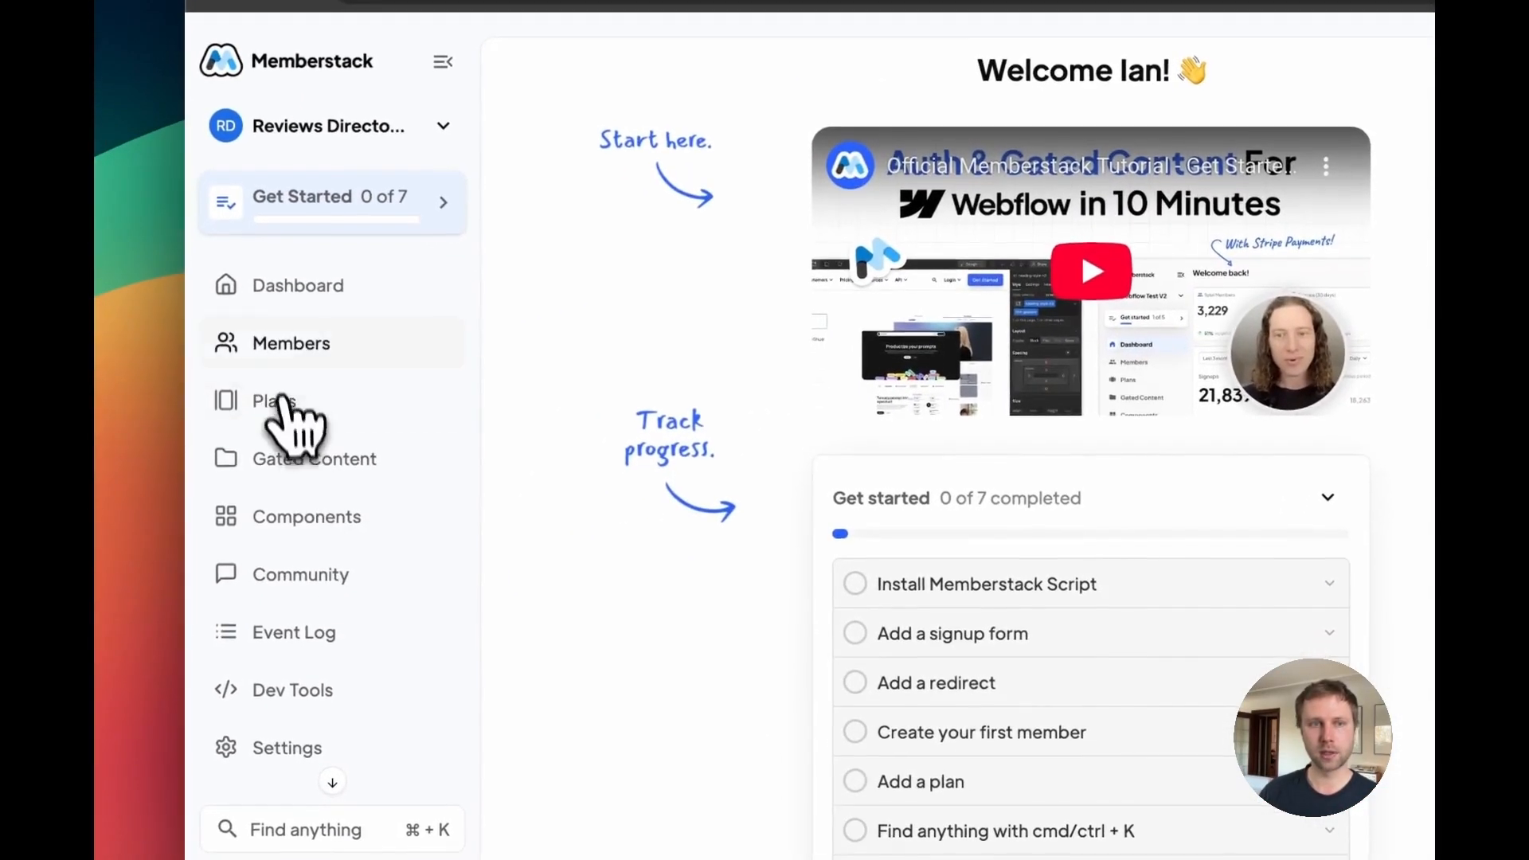
left_click(293, 341)
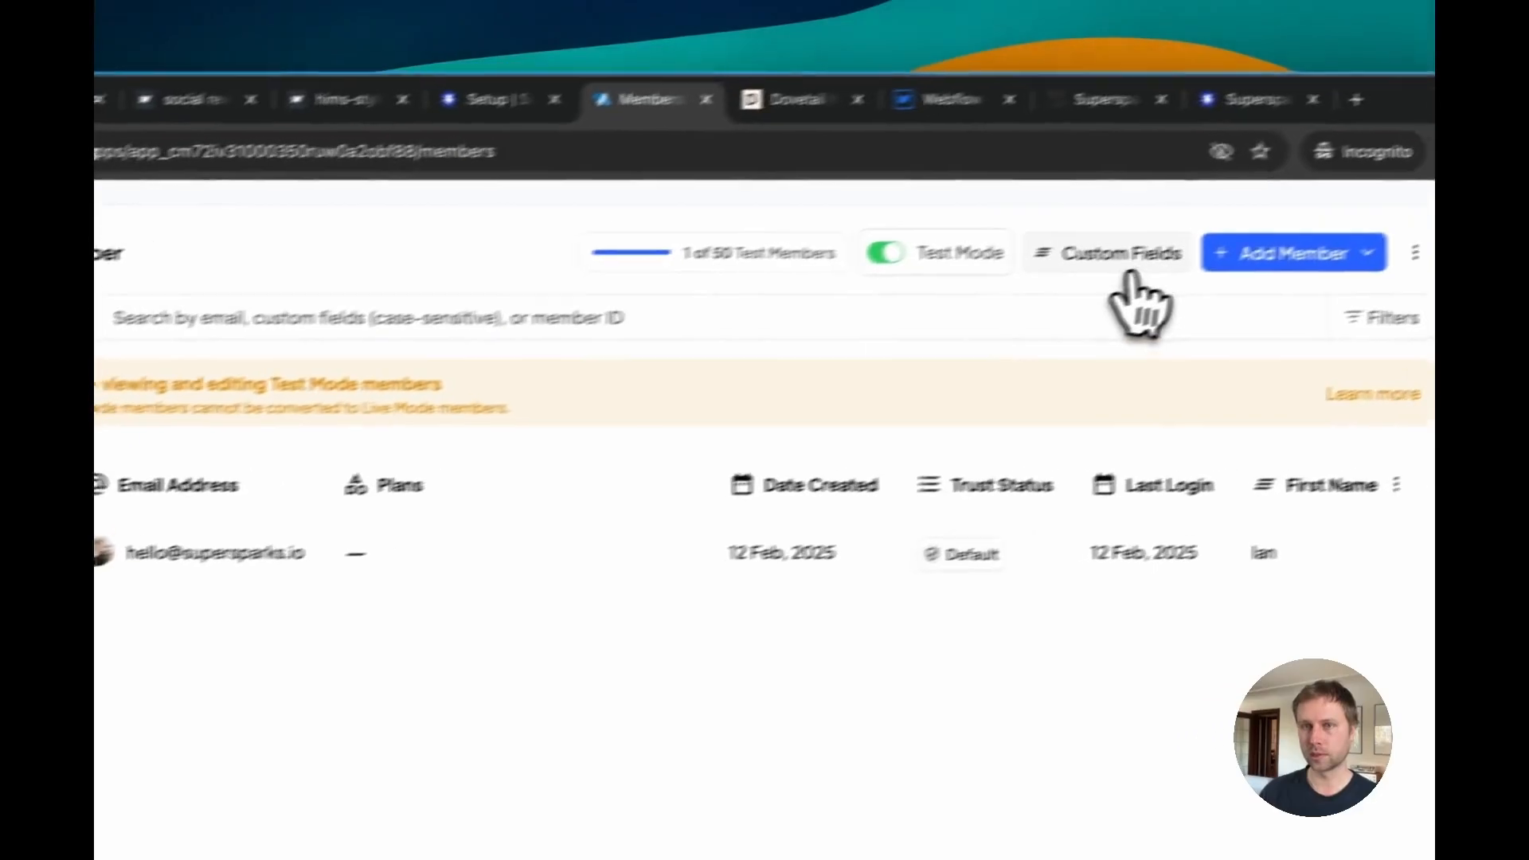
left_click(1120, 255)
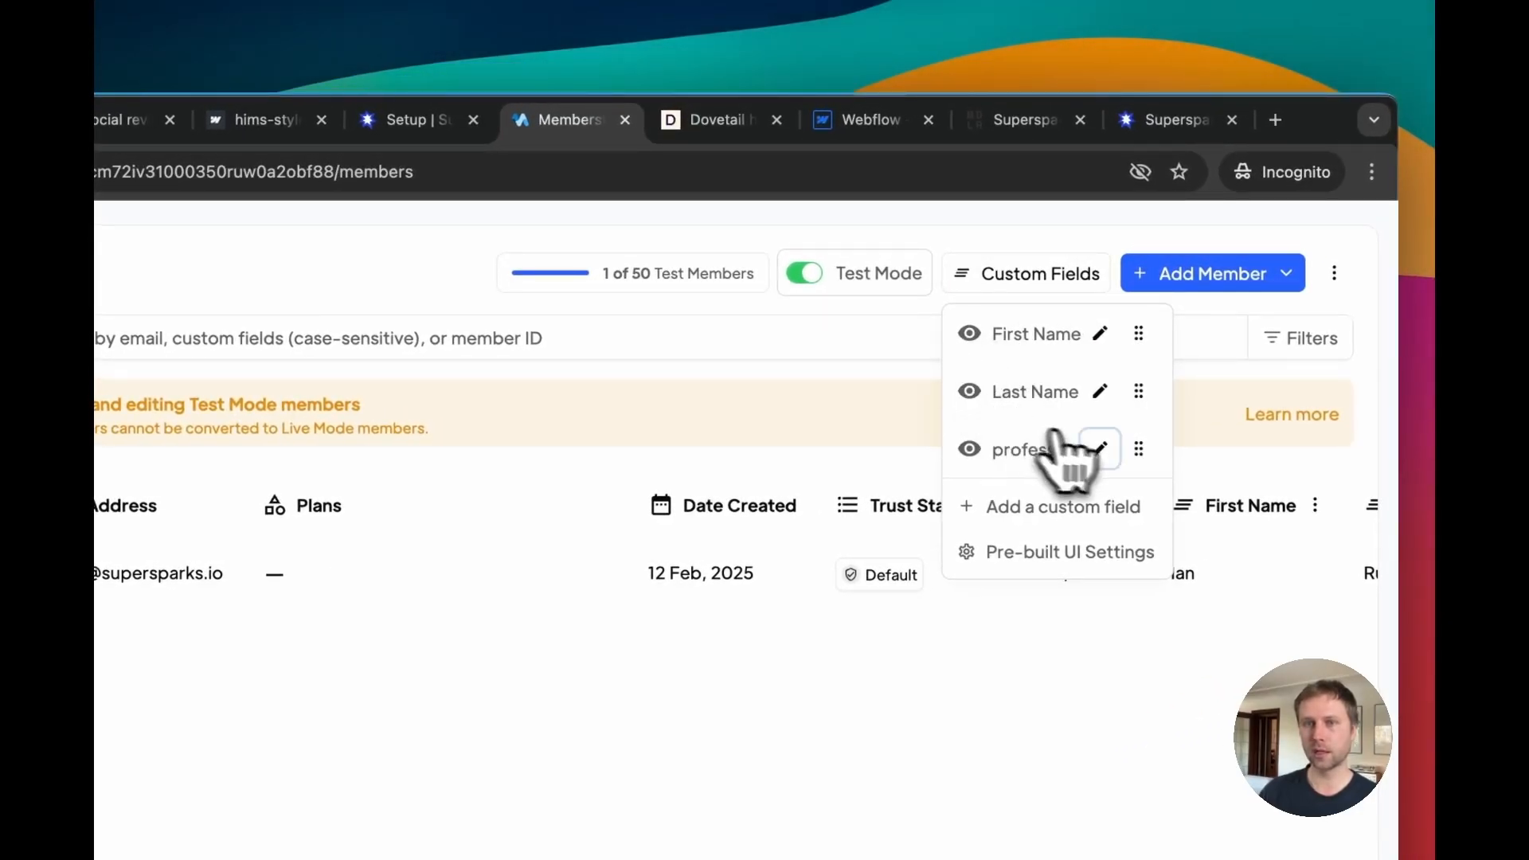
left_click(1100, 335)
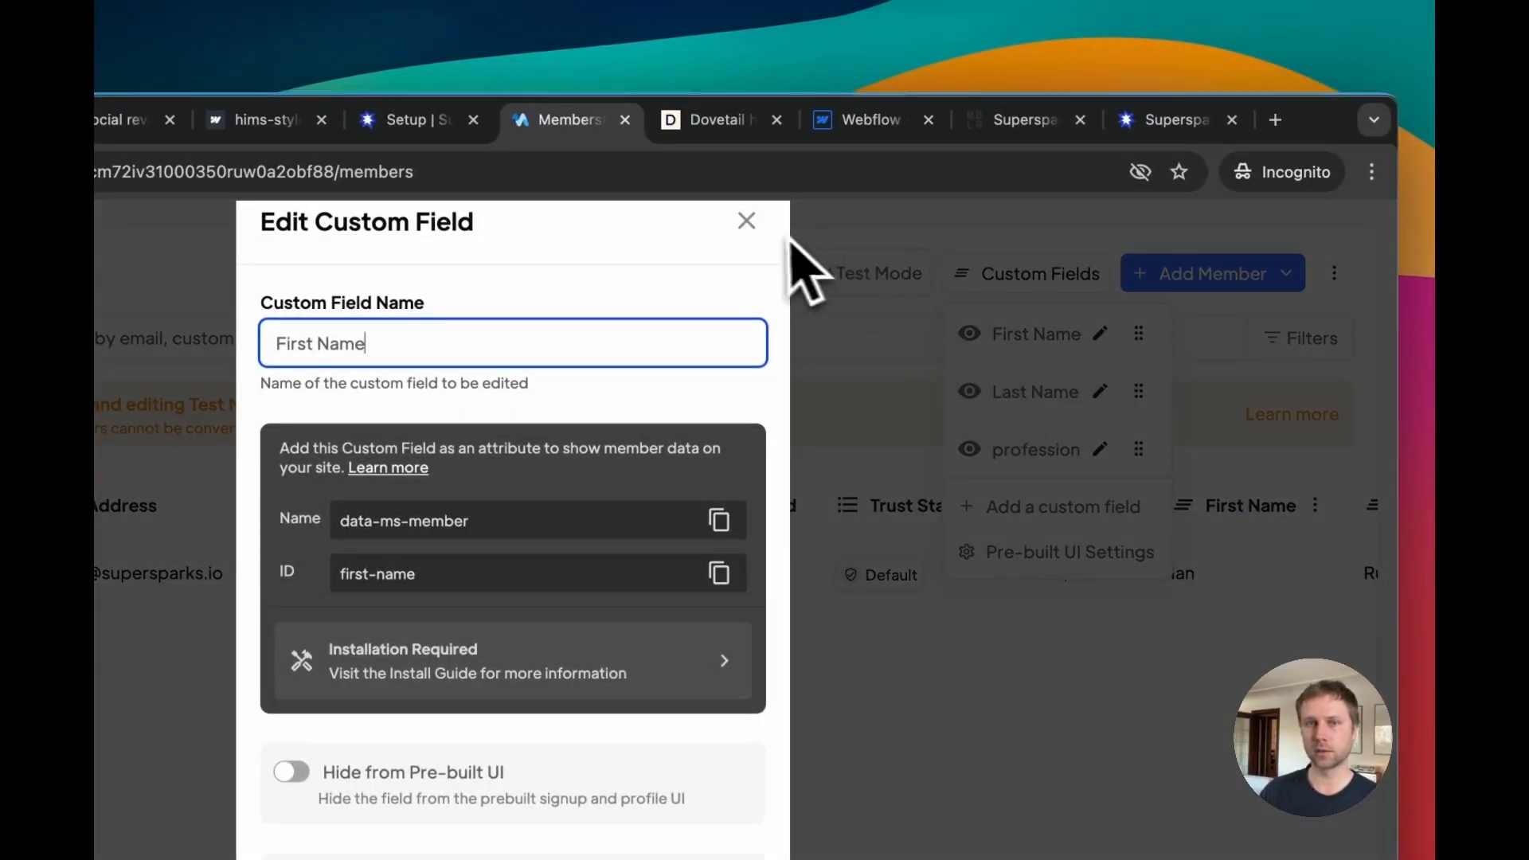
left_click(747, 222)
left_click(1100, 391)
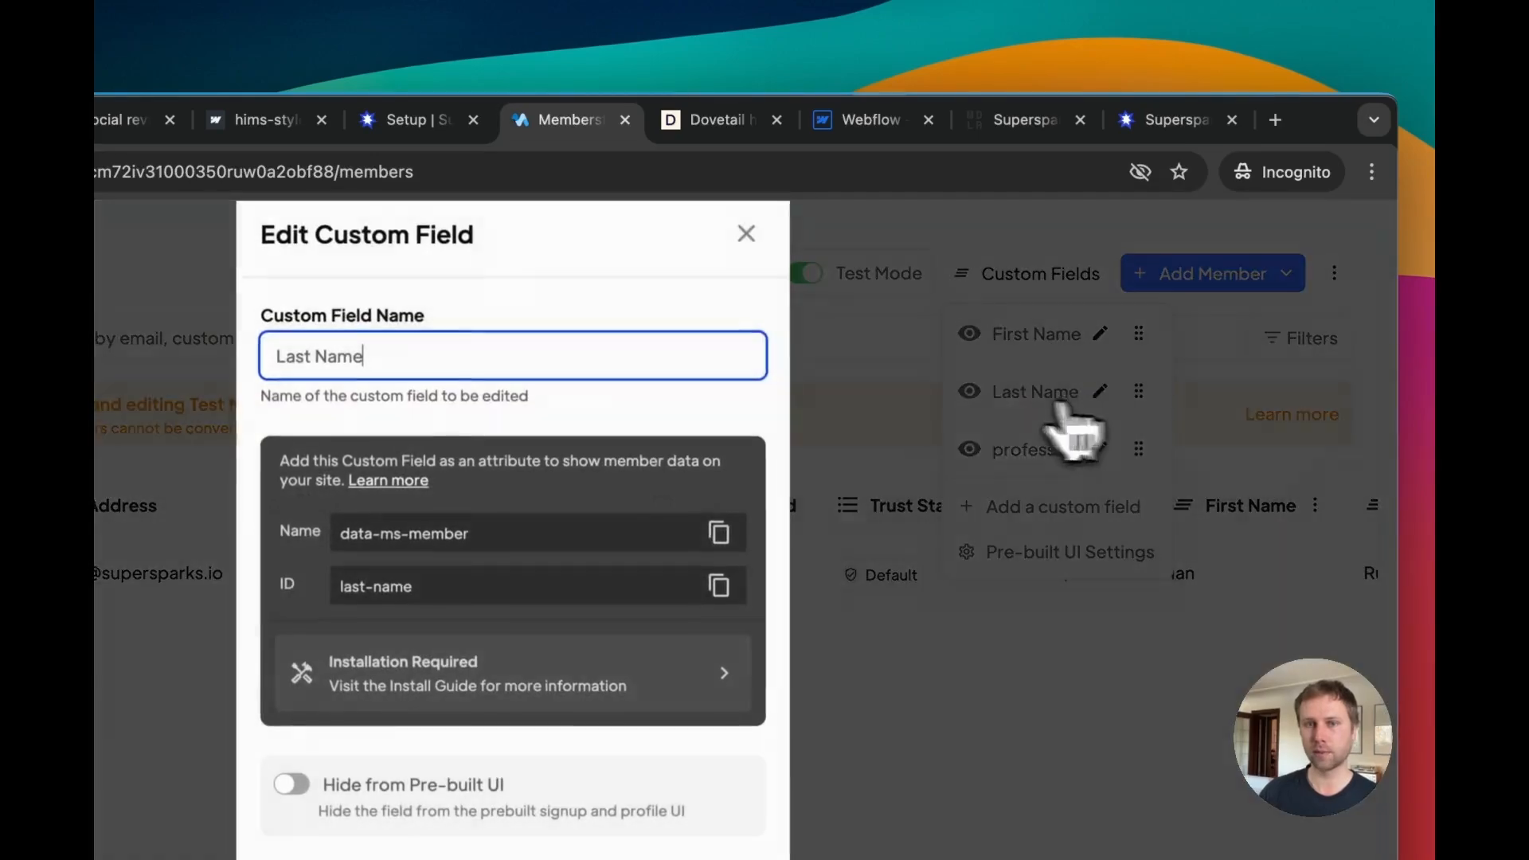
left_click(745, 226)
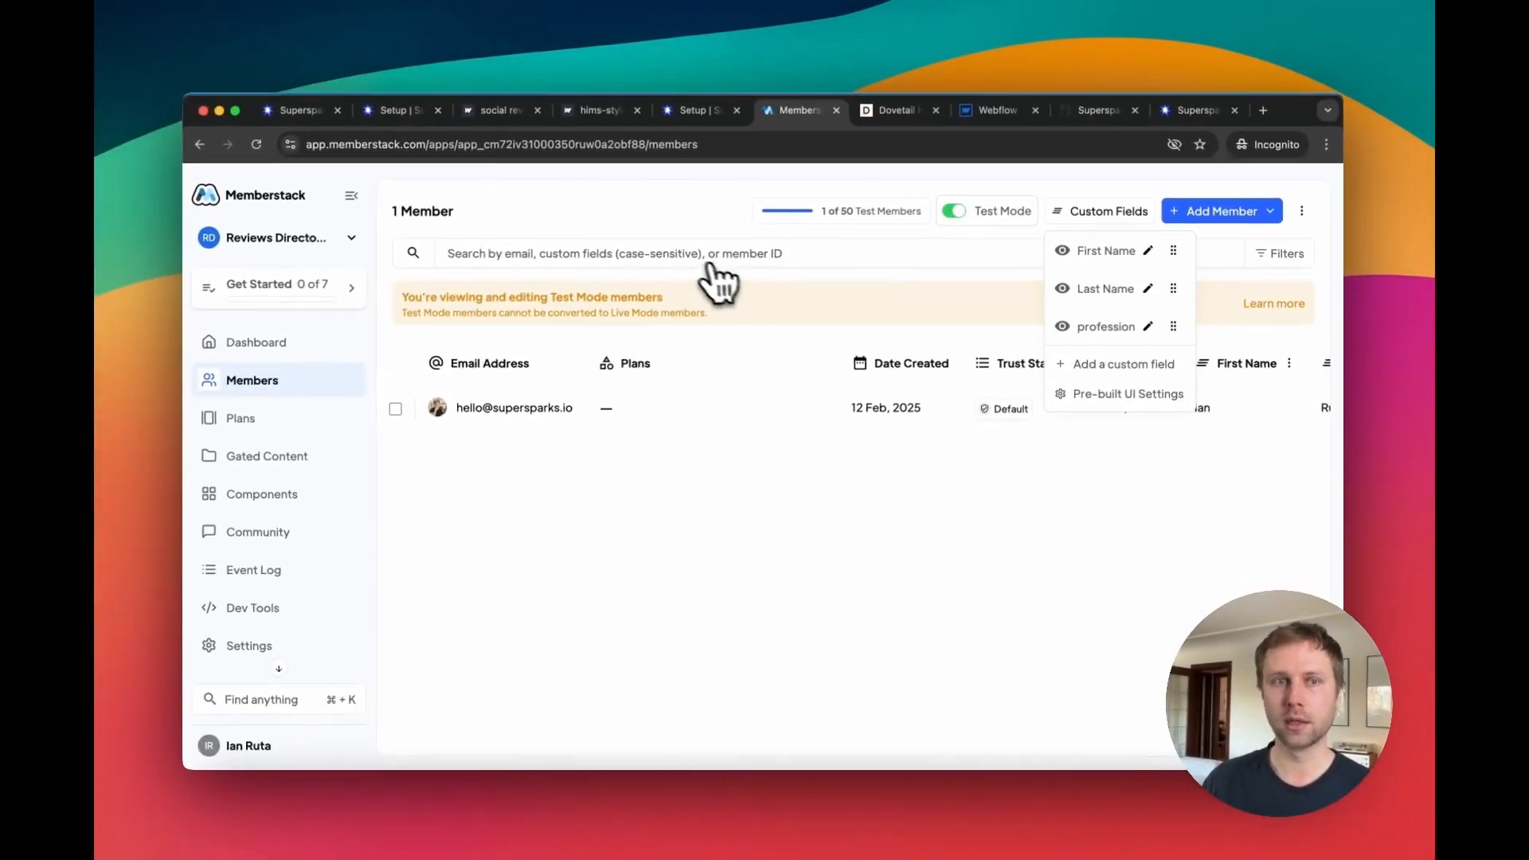
Step: Log in on the directory site as the test member and open the JUMP agency profile from the partner directory
key("ctrl+Tab")
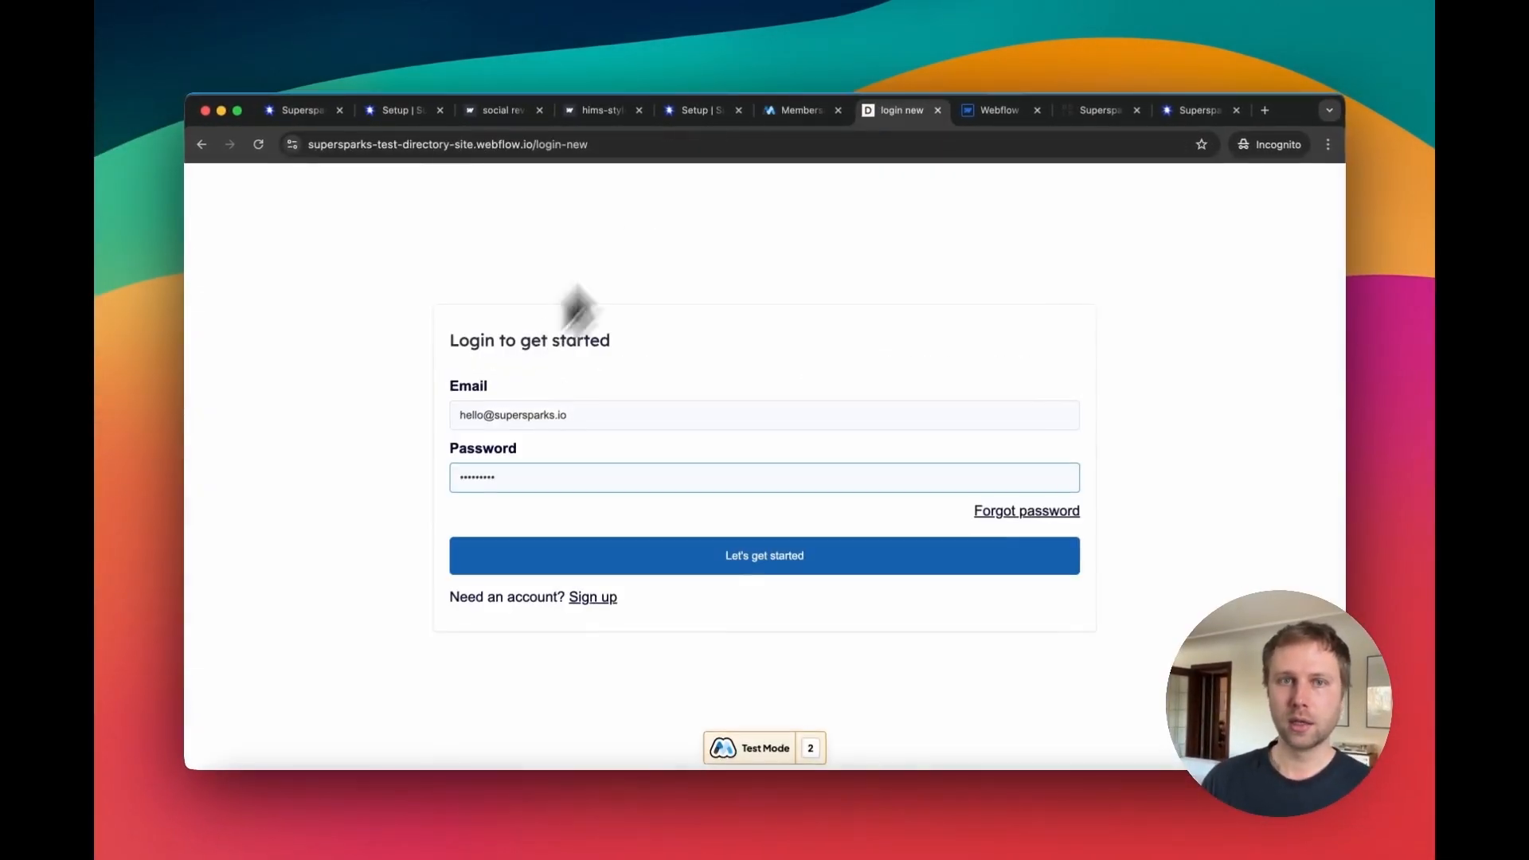
left_click(700, 557)
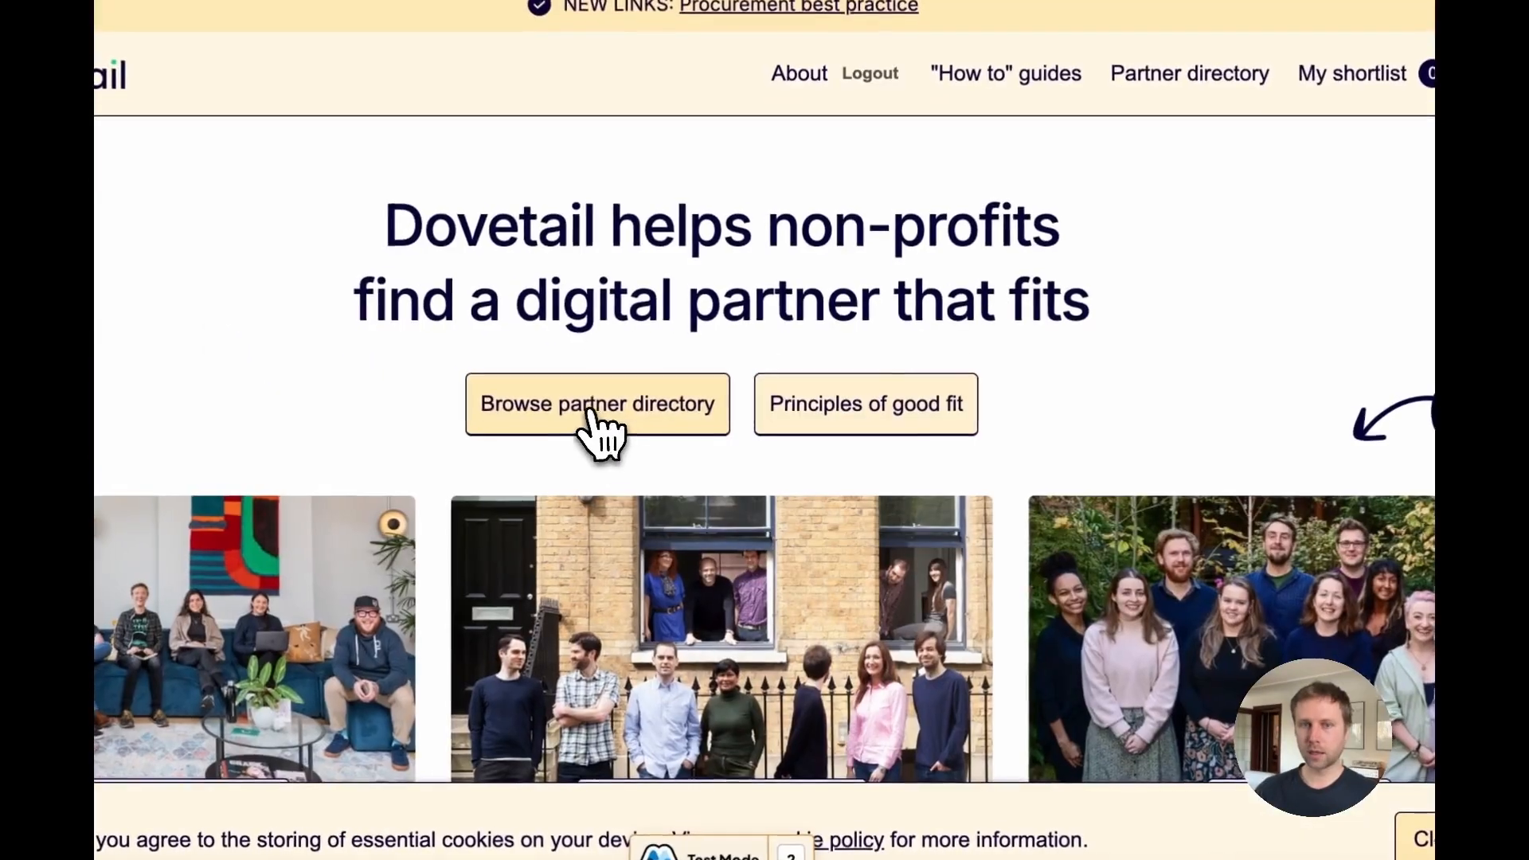
left_click(593, 410)
scroll(796, 510, "down", 4)
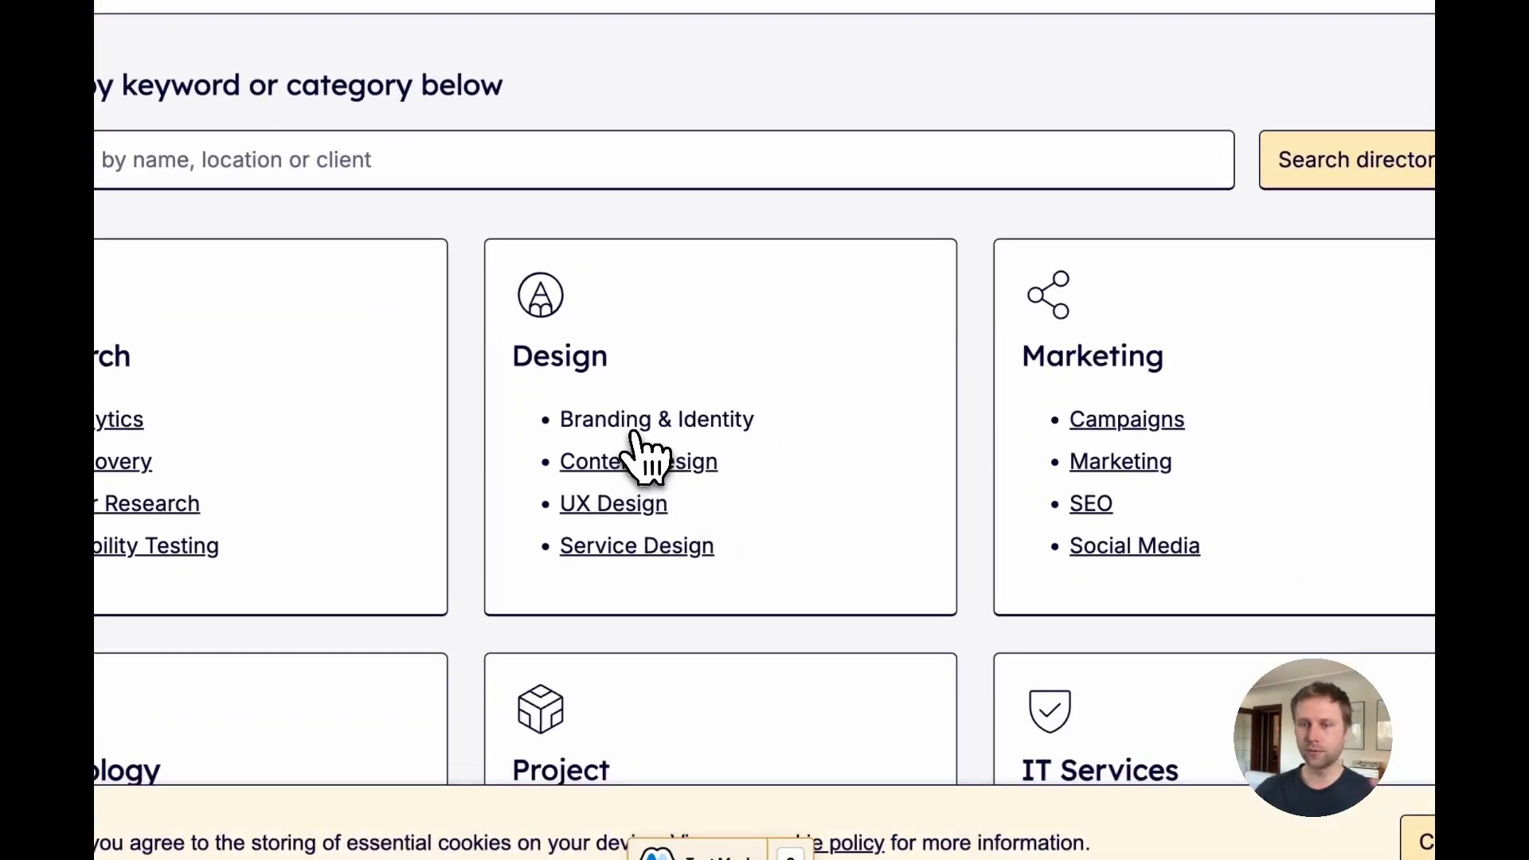
scroll(819, 488, "down", 3)
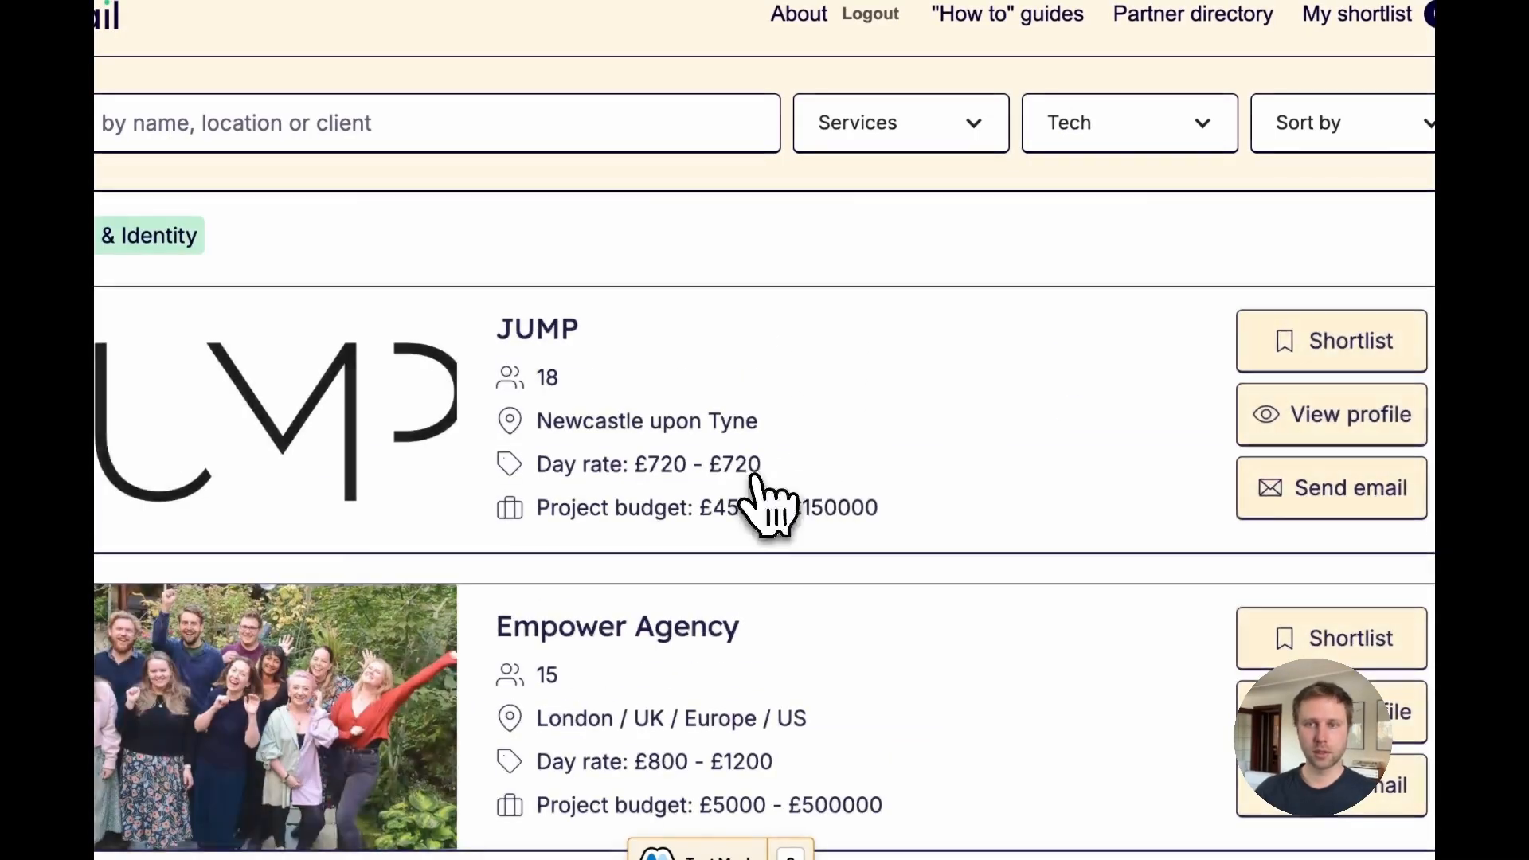
left_click(1314, 430)
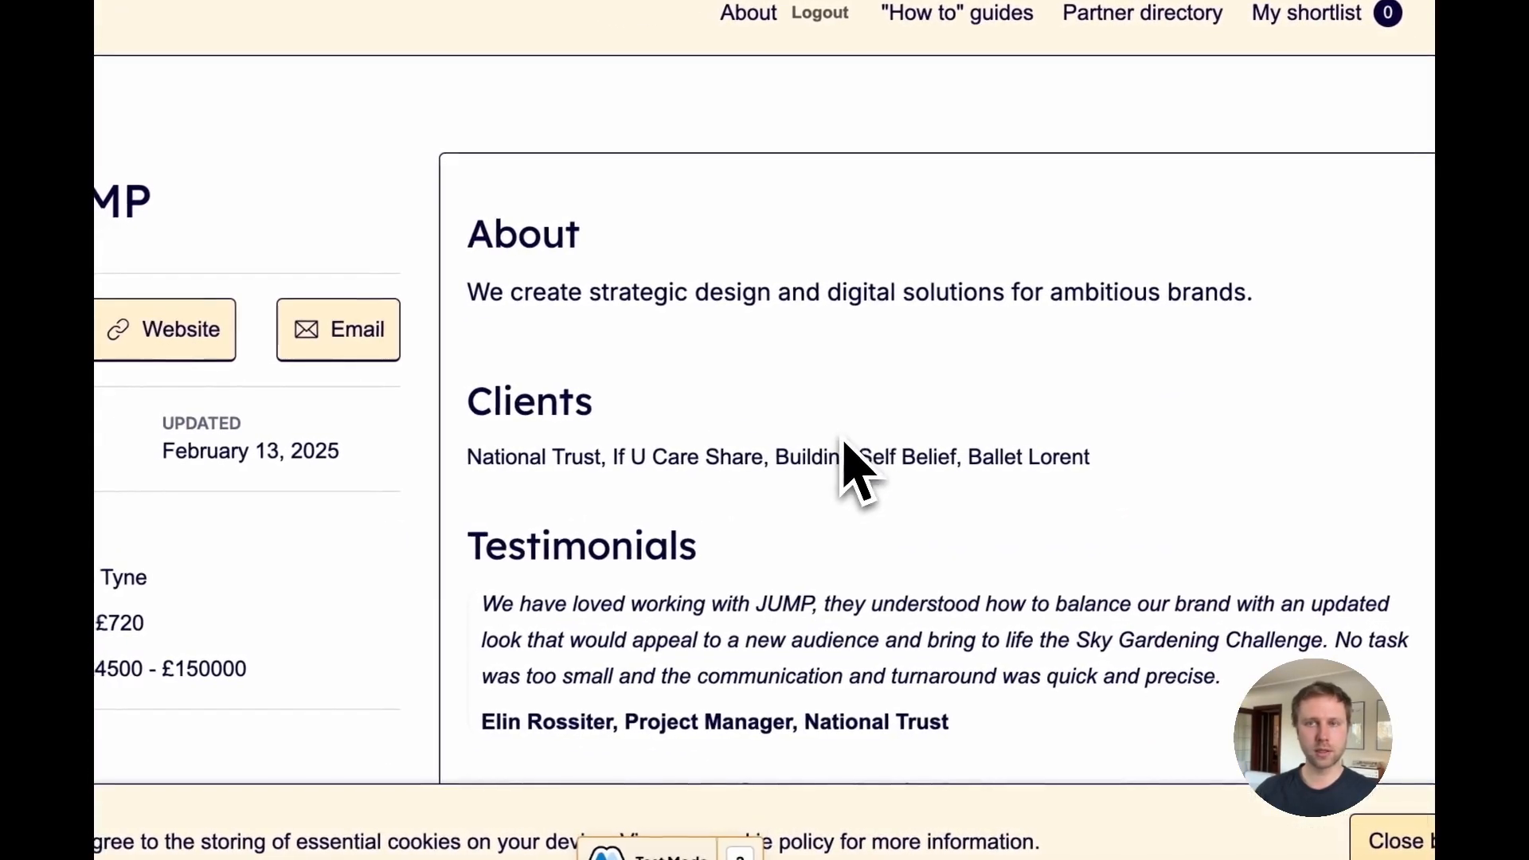
scroll(845, 454, "down", 15)
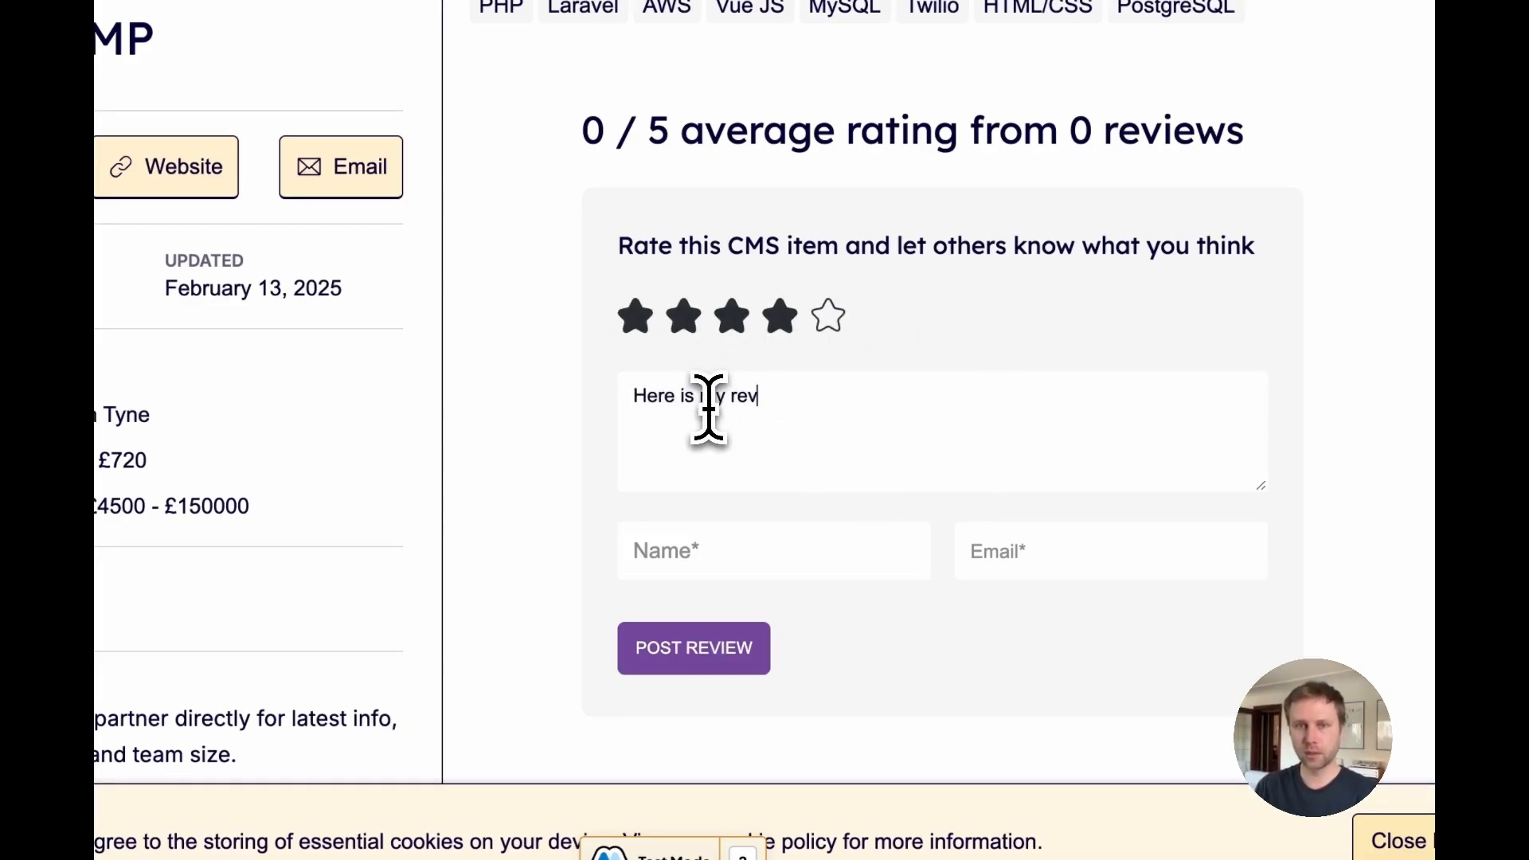
Step: Post a four-star review reading 'Here is my review' on the JUMP profile, filling in a name and email
type("iew")
left_click(717, 558)
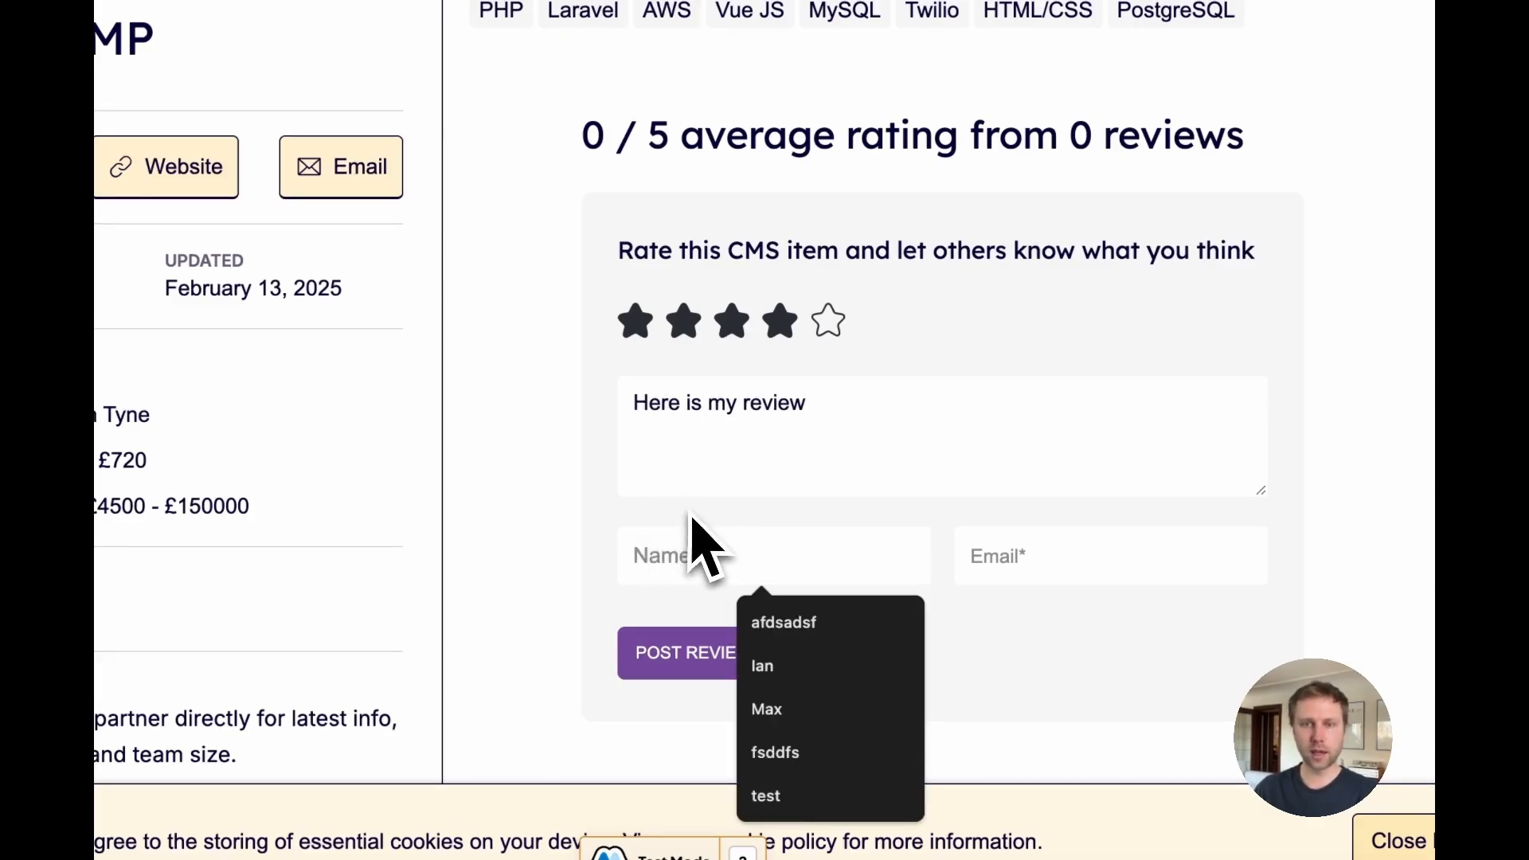
scroll(709, 541, "down", 1)
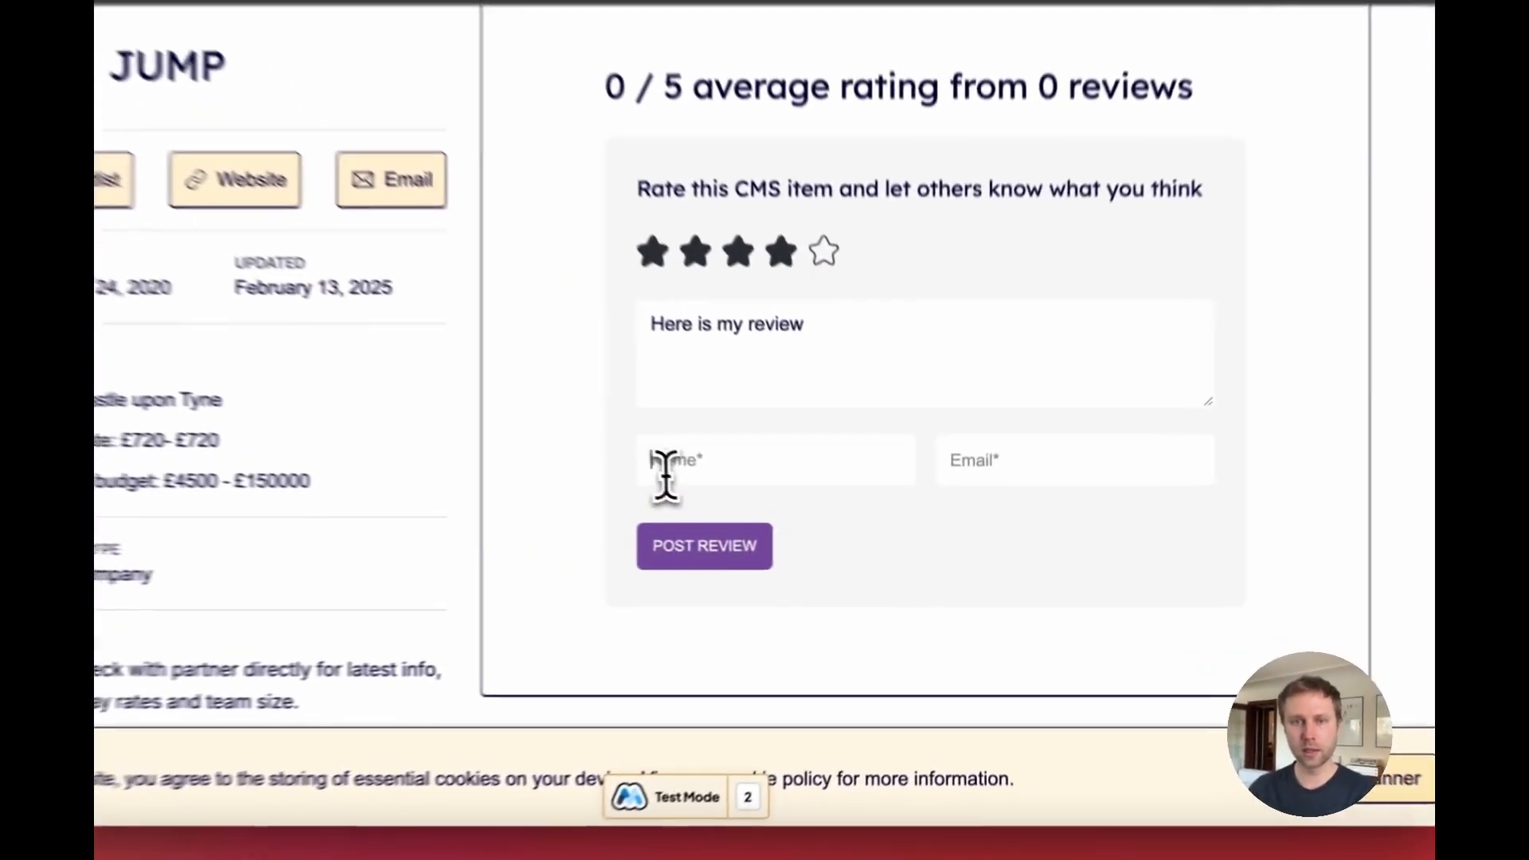
left_click(747, 500)
type("asdfdasfadfs")
left_click(1004, 490)
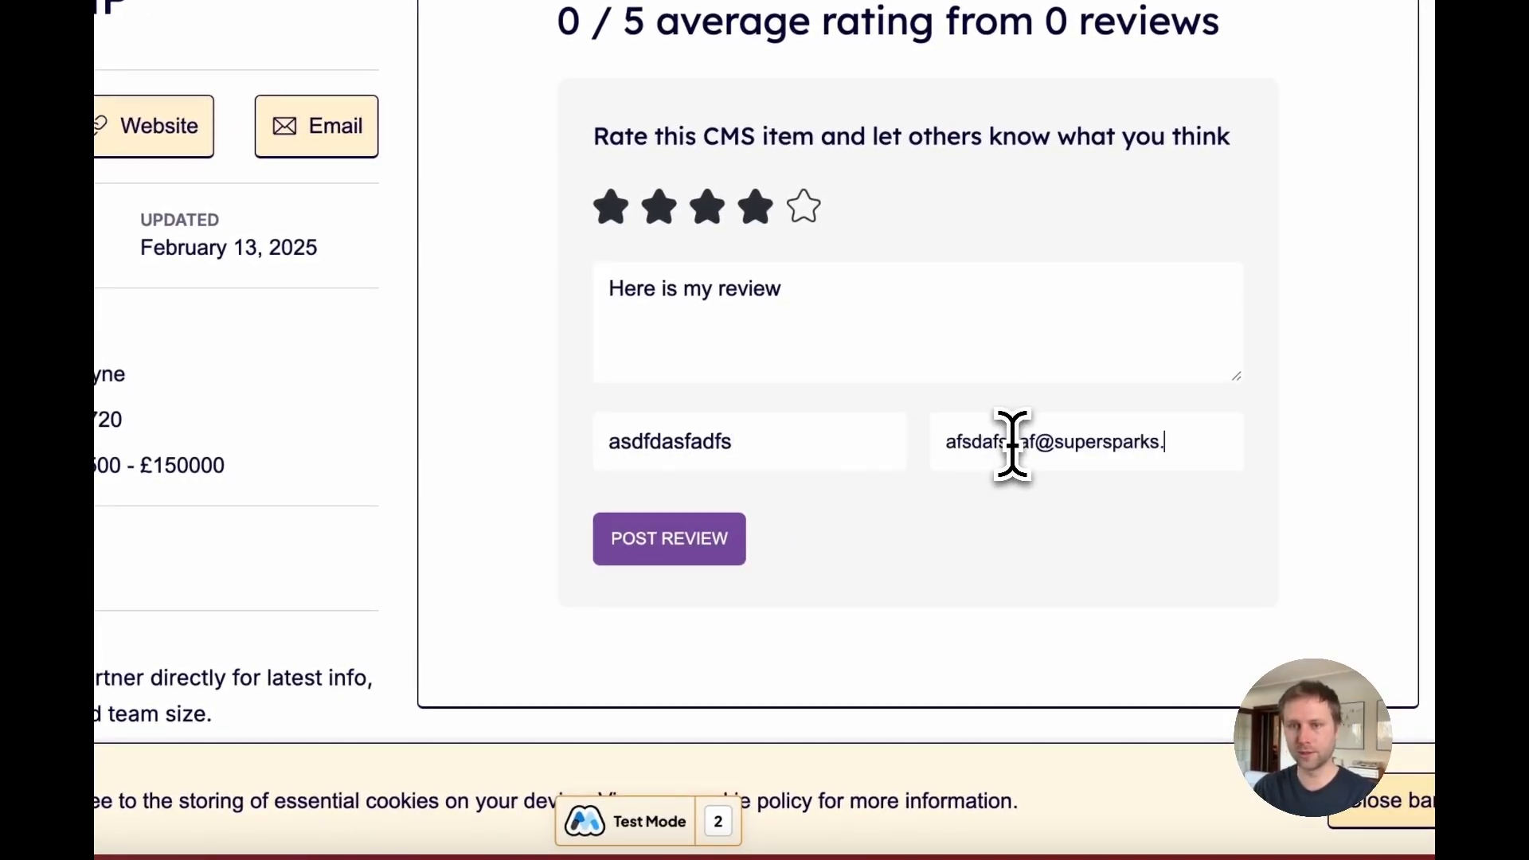
left_click(684, 544)
scroll(924, 555, "down", 3)
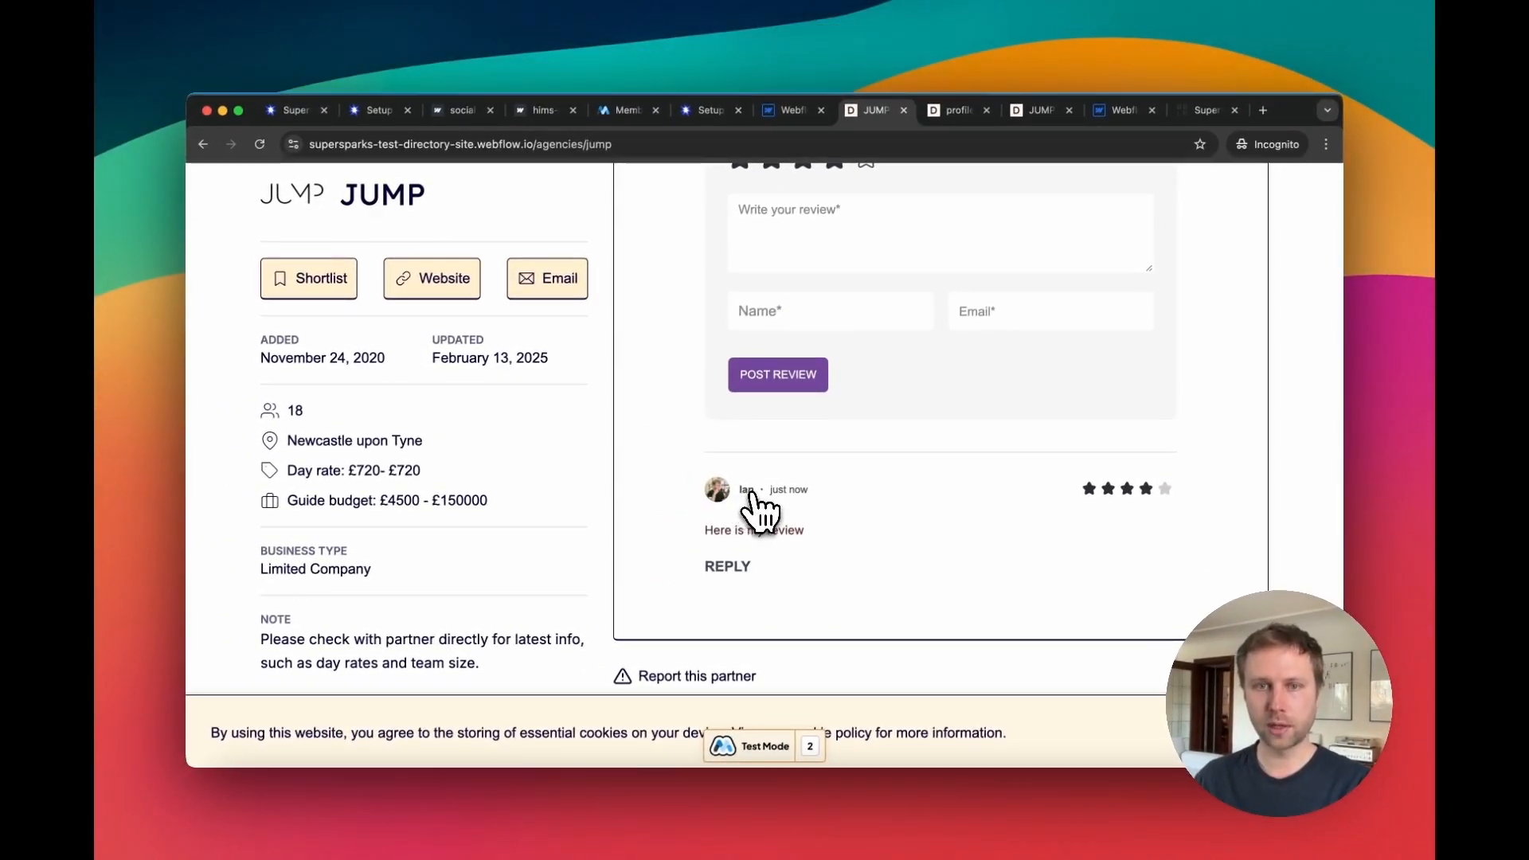
Step: Compare the posted review, the member profile page and the Memberstack custom fields across the open tabs
left_click(956, 110)
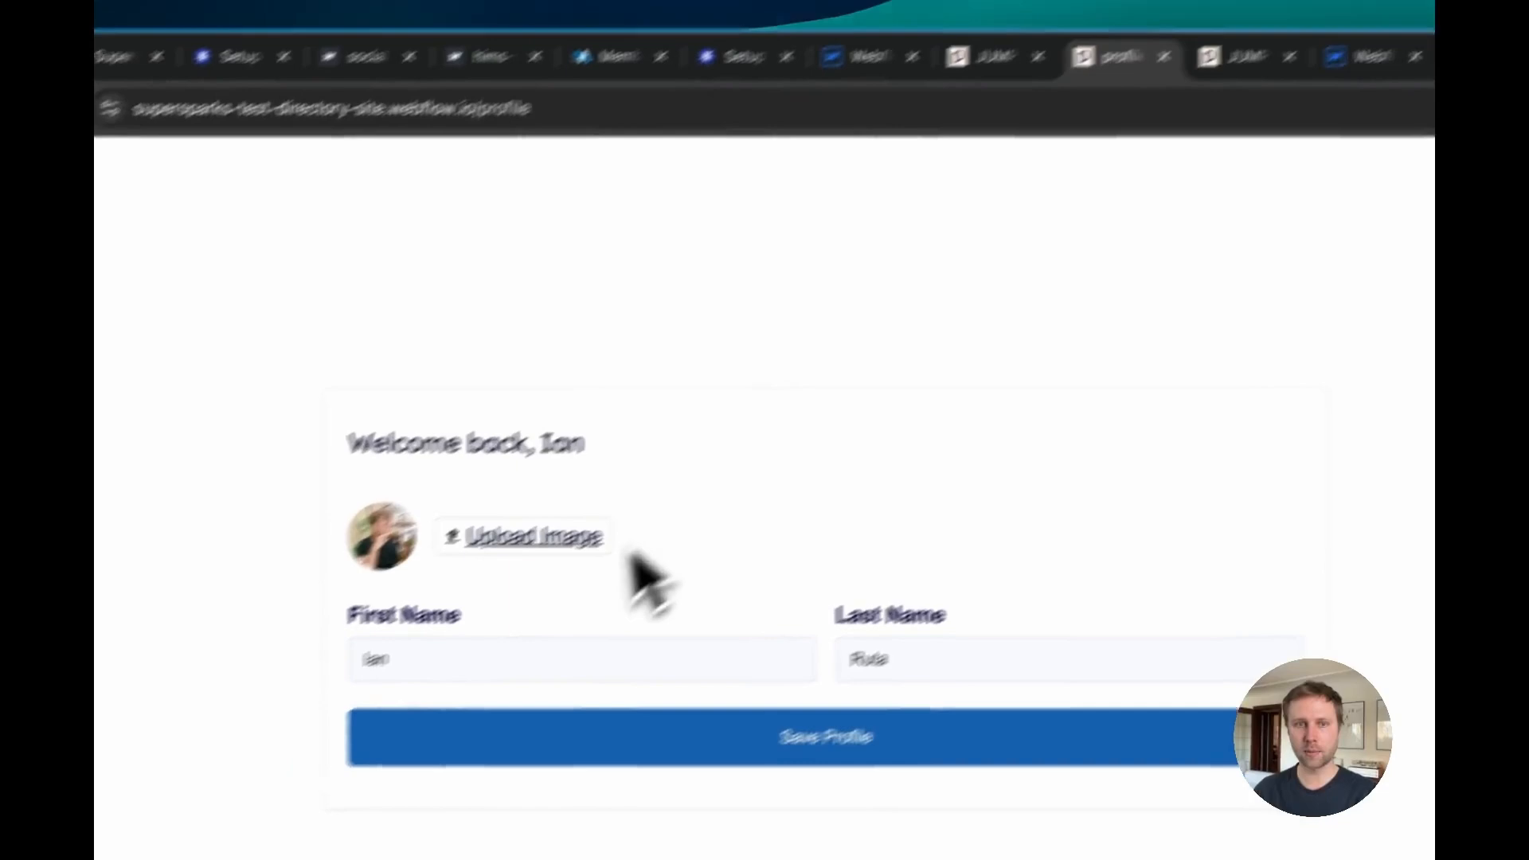
left_click(1028, 34)
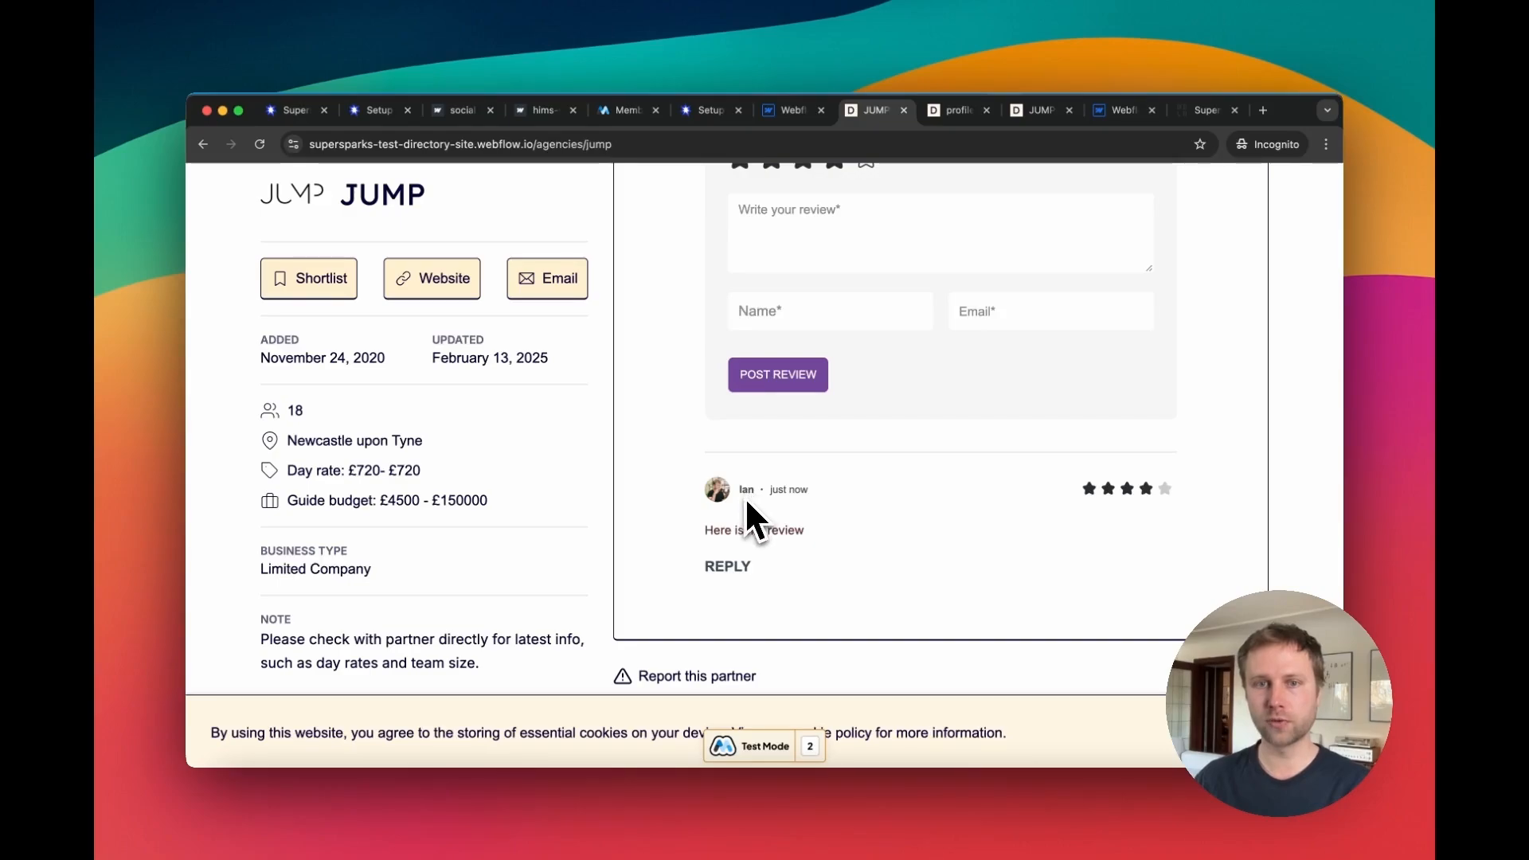
left_click(700, 110)
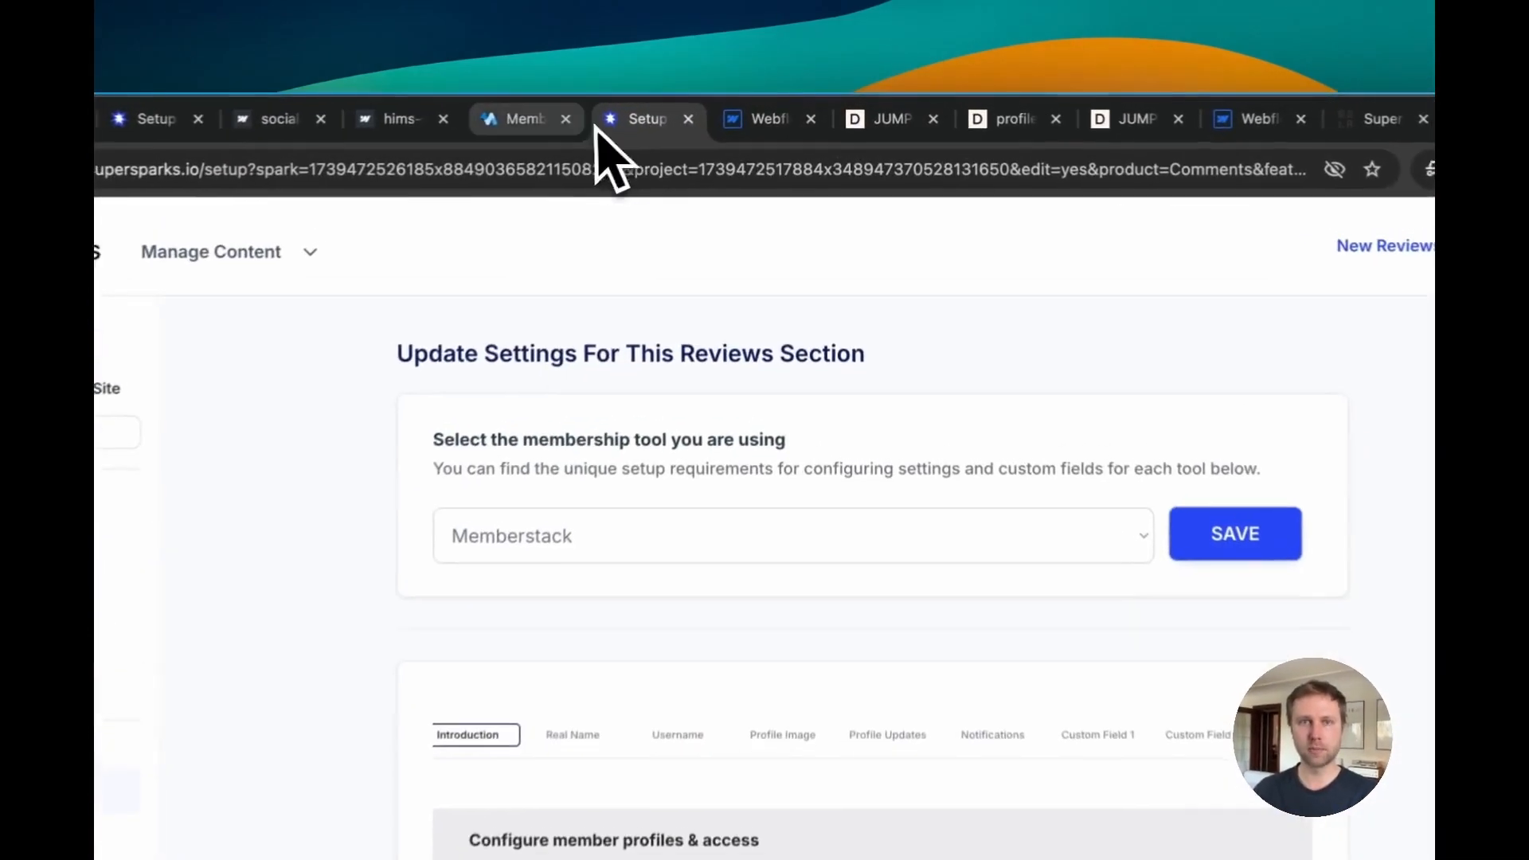
left_click(623, 110)
left_click(1093, 349)
left_click(1204, 280)
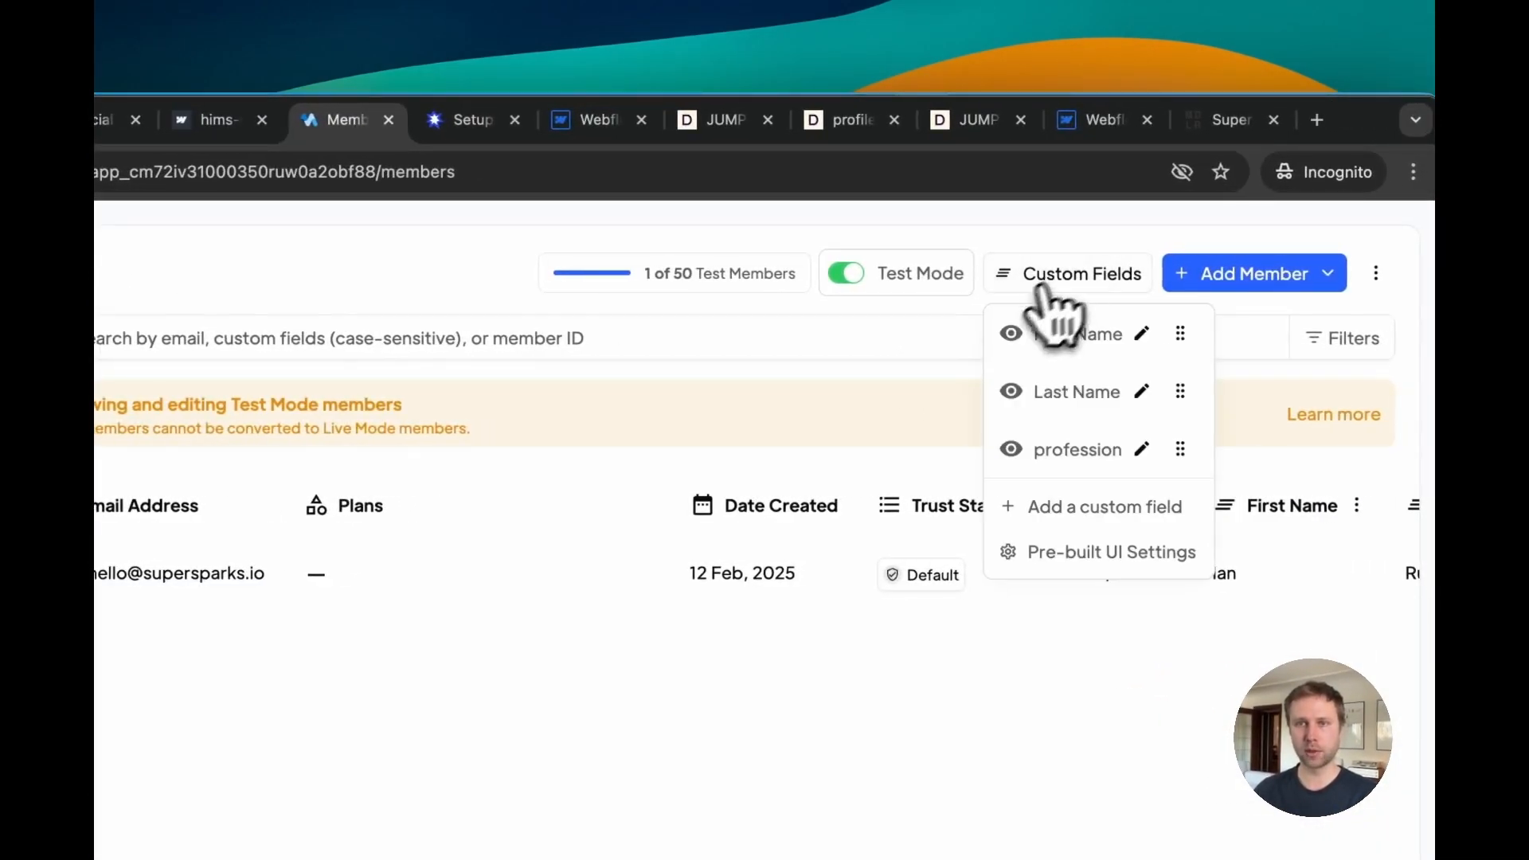
left_click(1074, 348)
left_click(1035, 283)
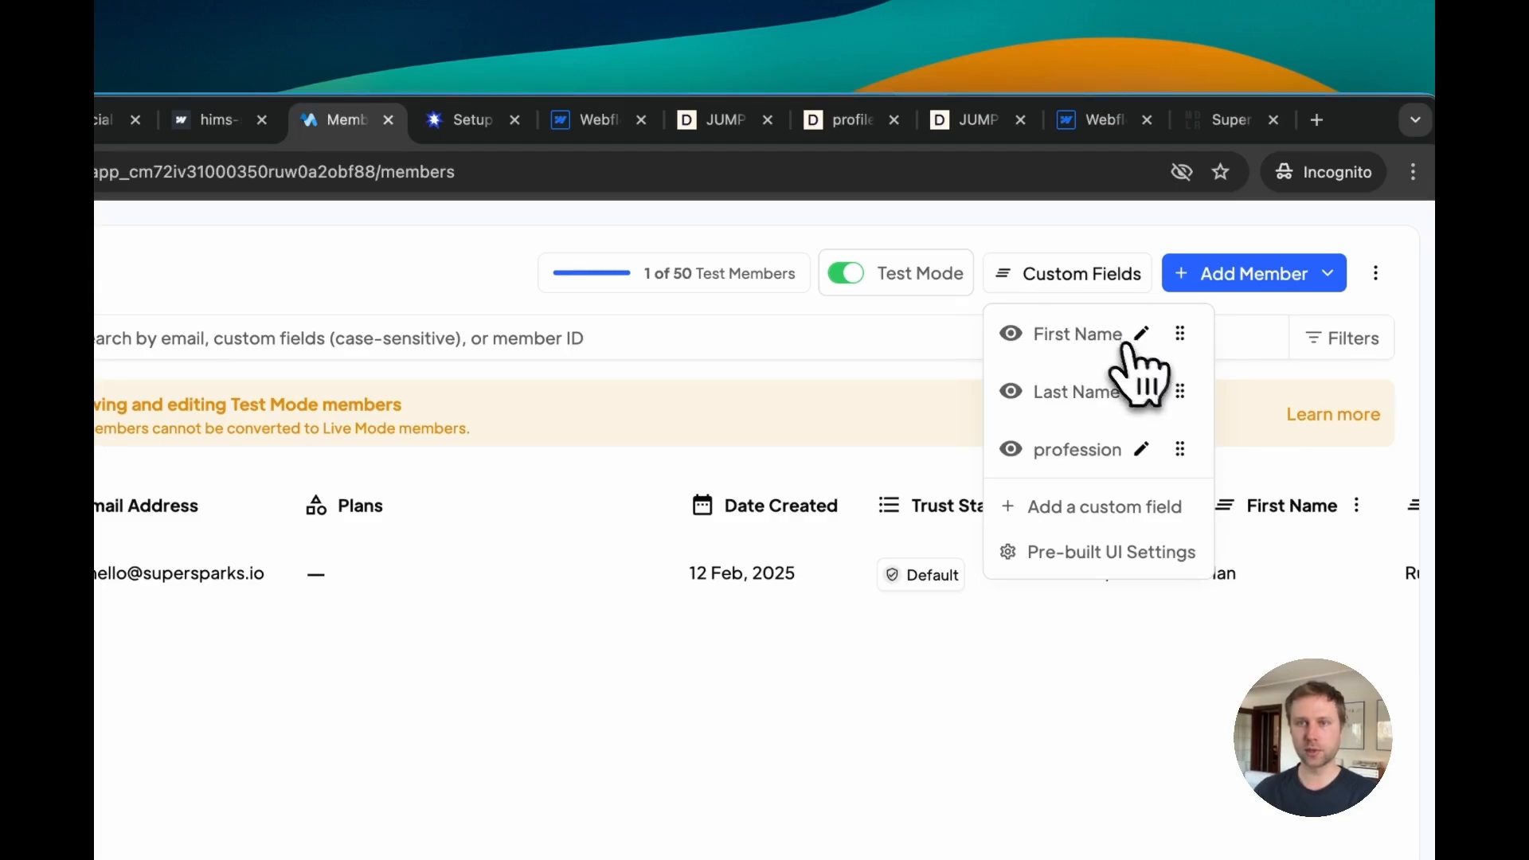
left_click(948, 366)
left_click(1099, 280)
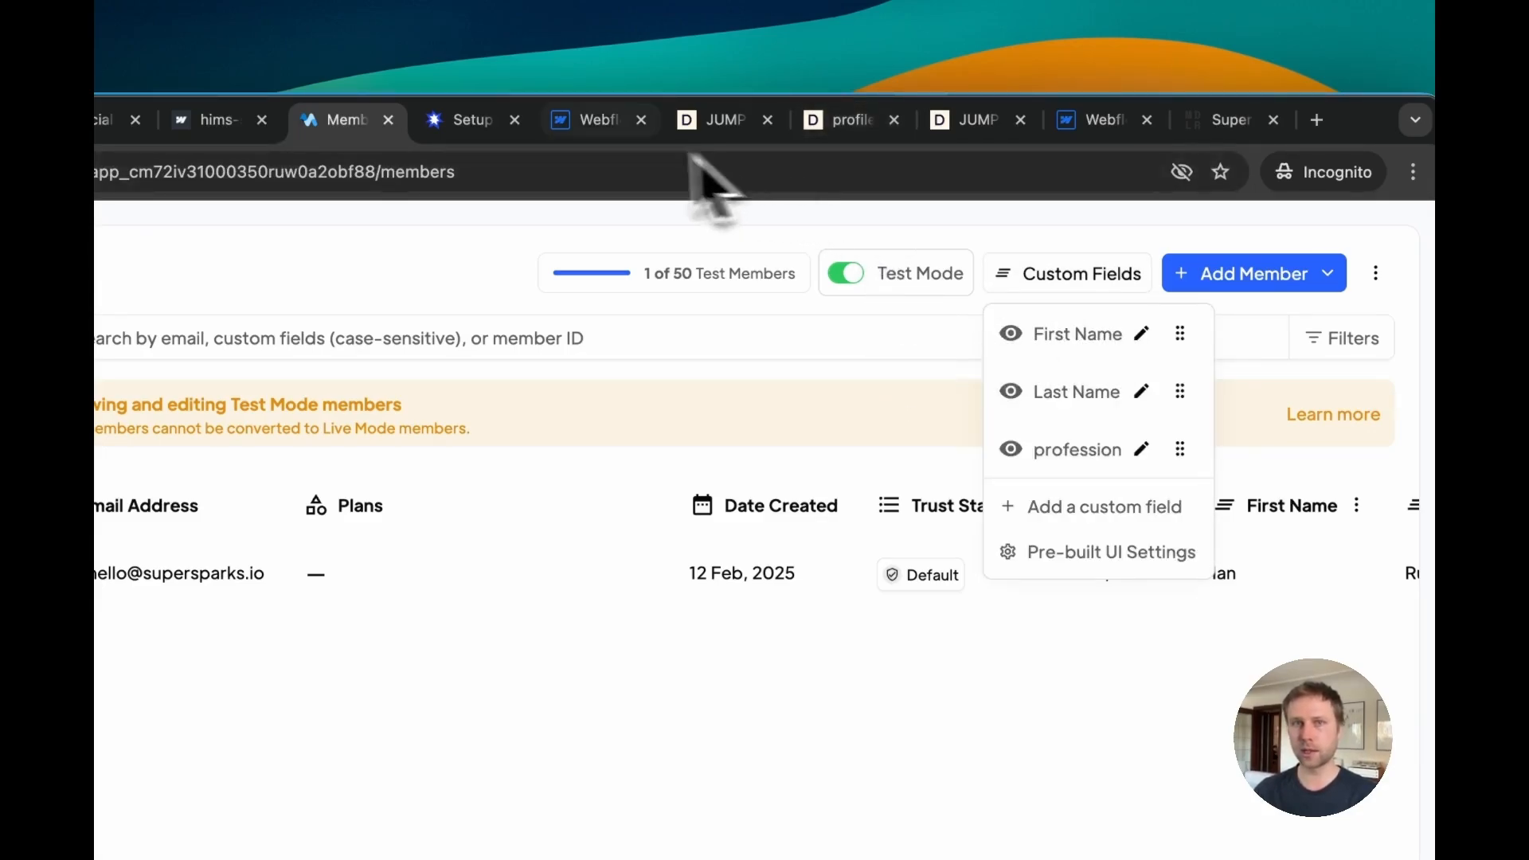
left_click(588, 119)
left_click(470, 120)
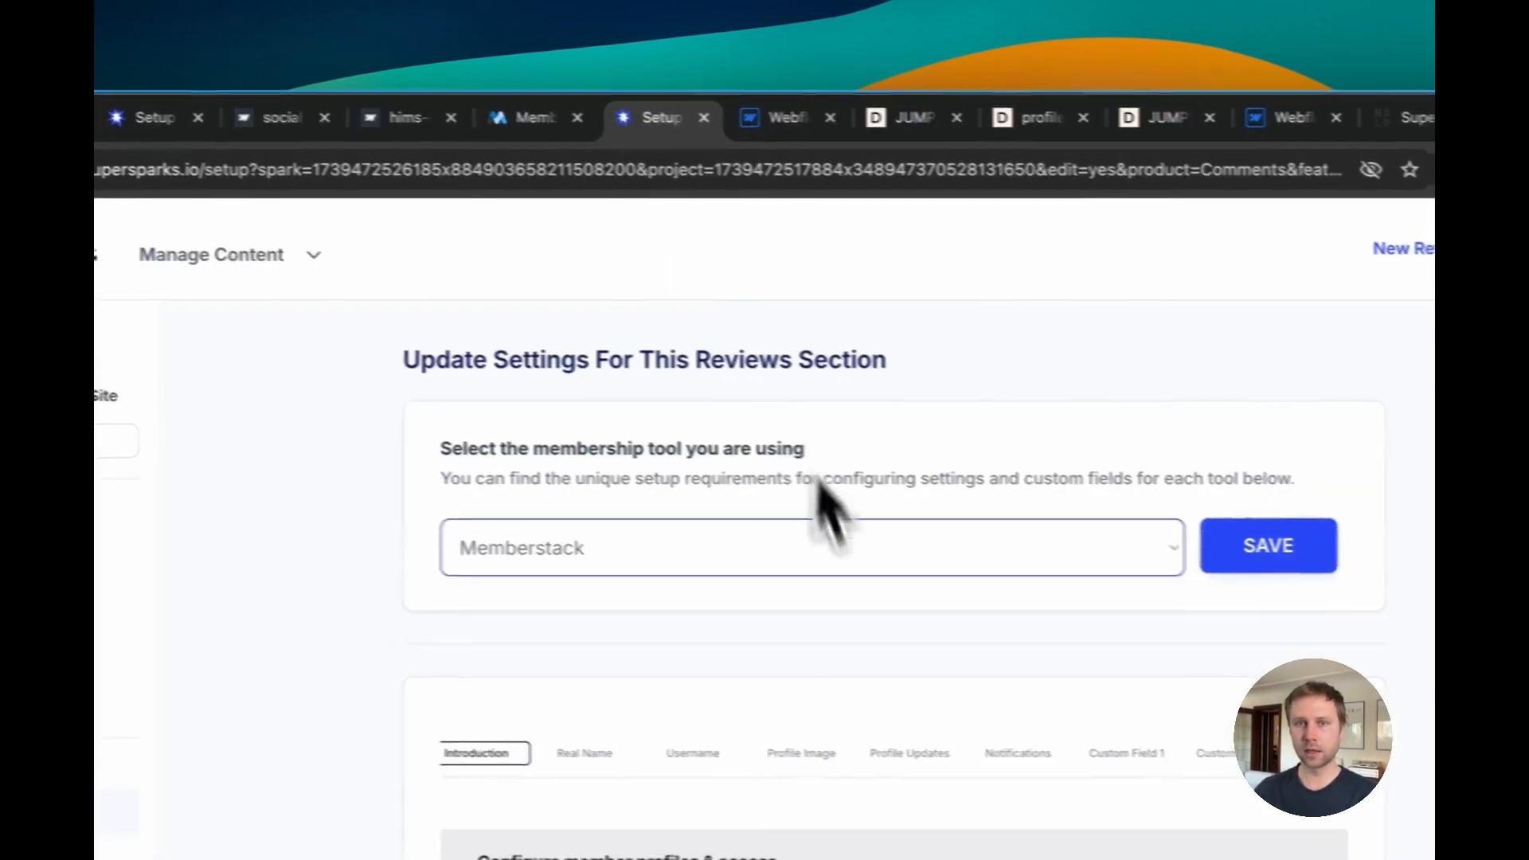
left_click(908, 128)
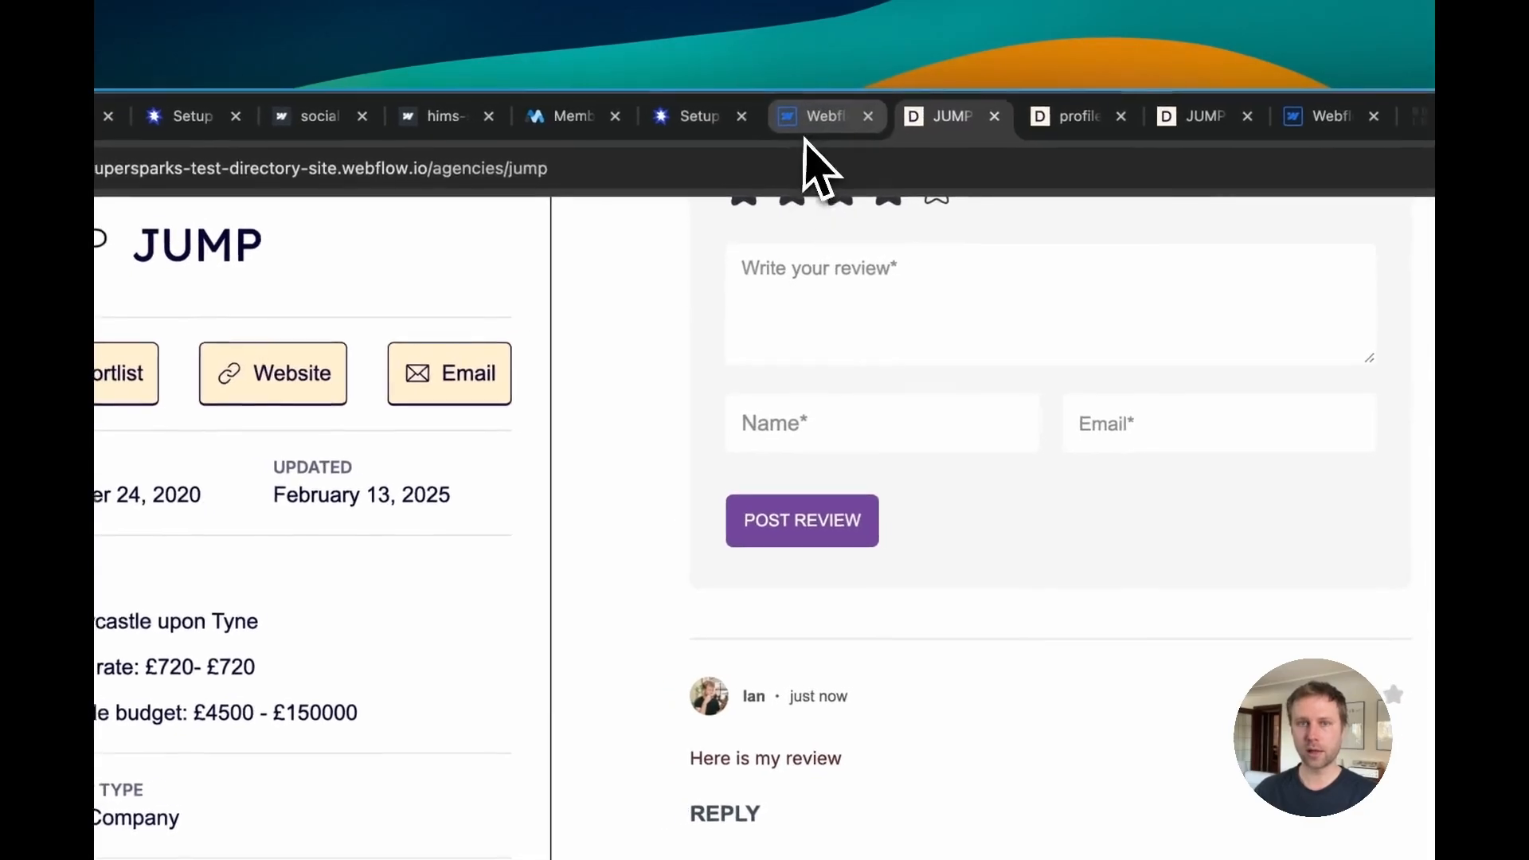
Step: Remove the supersparks-author-name class from the review author name element in the Webflow Designer
left_click(808, 119)
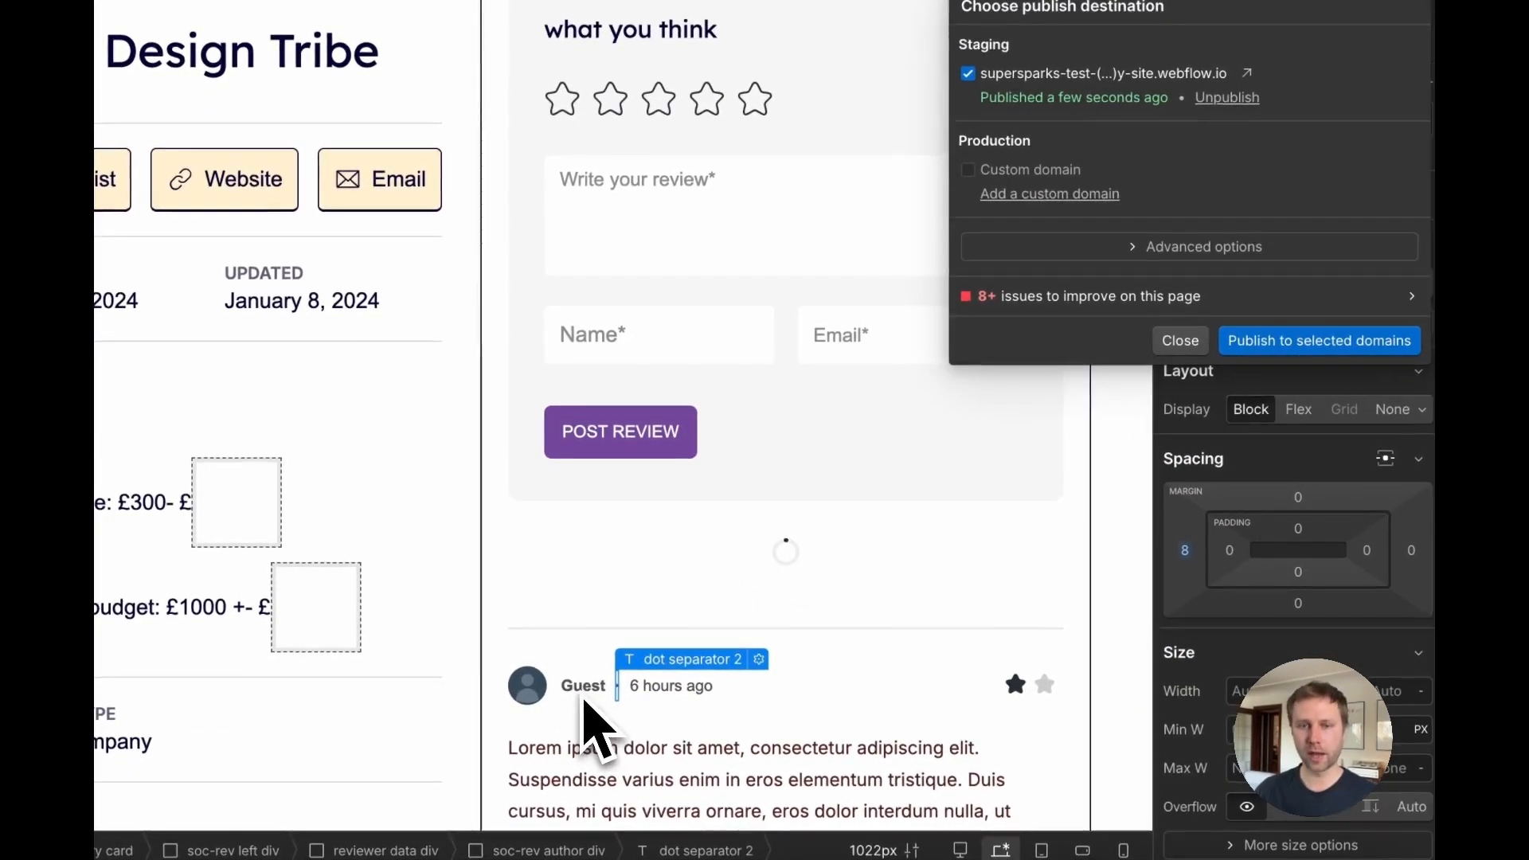
left_click(584, 690)
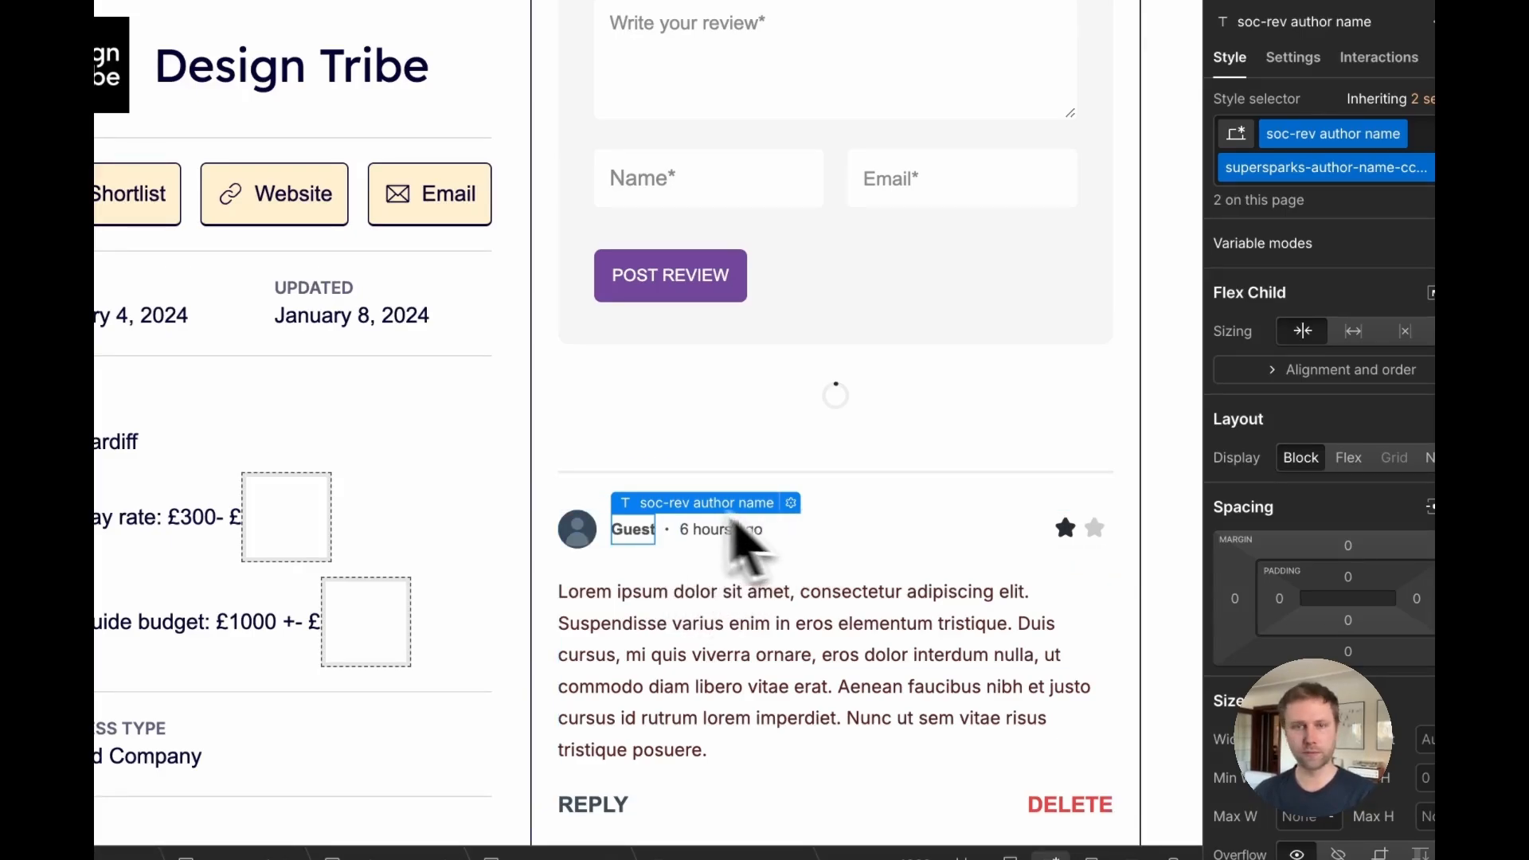
scroll(653, 550, "up", 1)
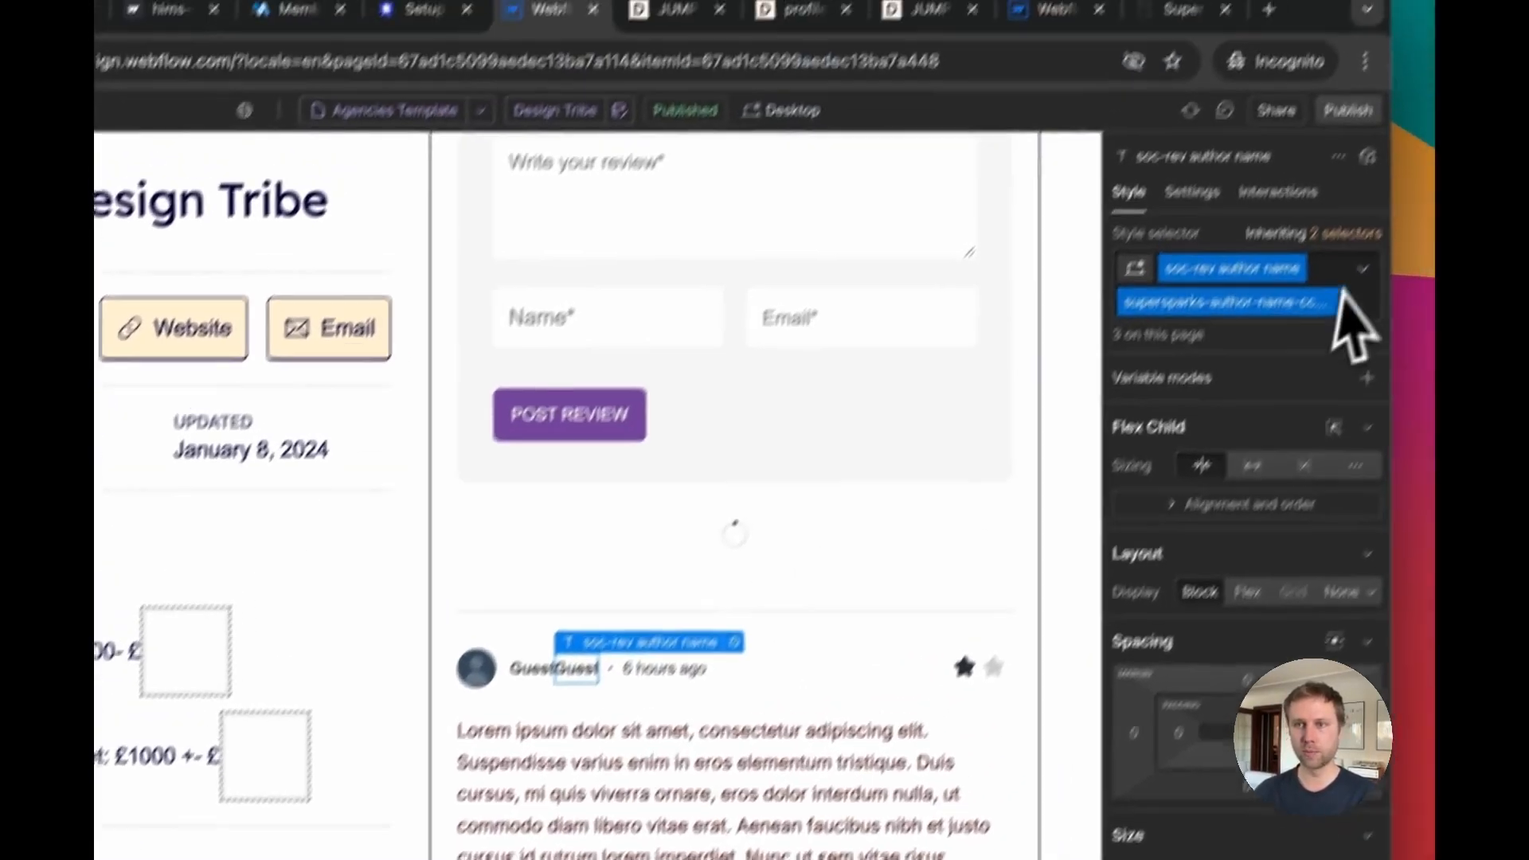
left_click(1433, 168)
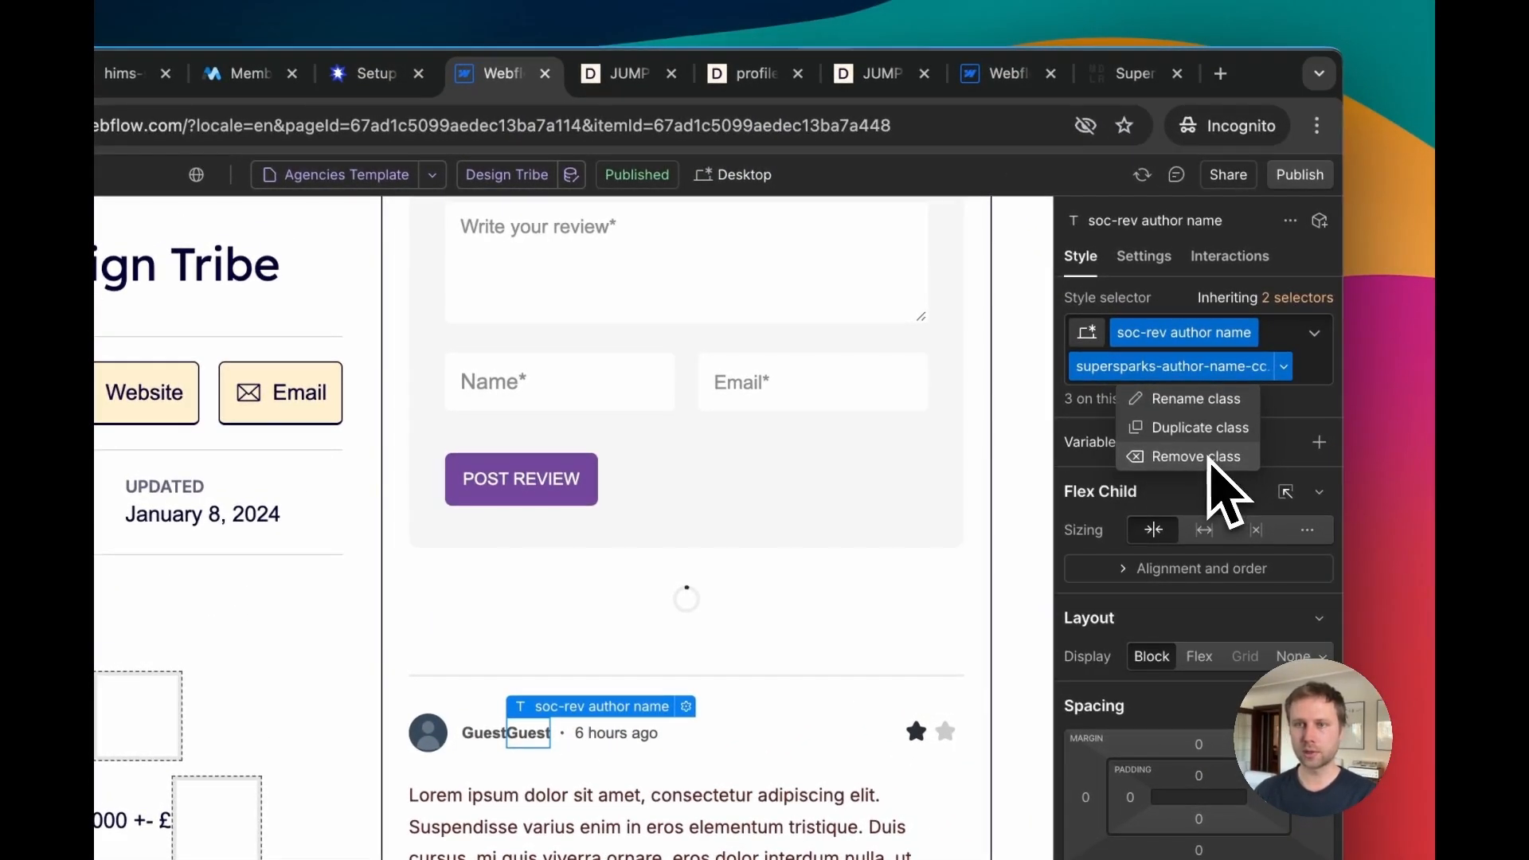
left_click(1197, 457)
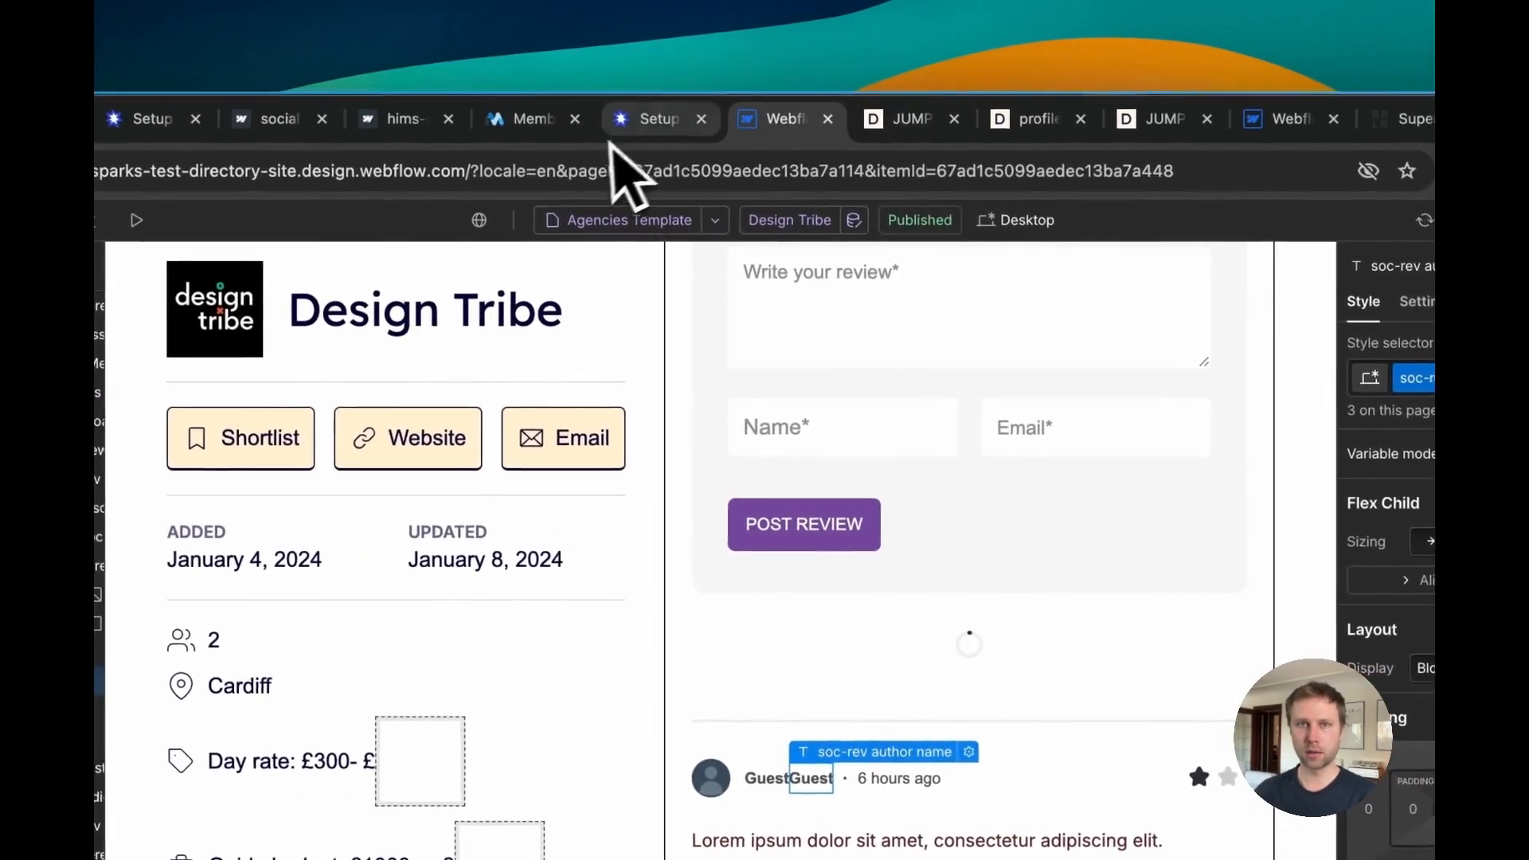
Step: Open the Custom Field 1 settings in the Supersparks Memberships configuration
left_click(376, 73)
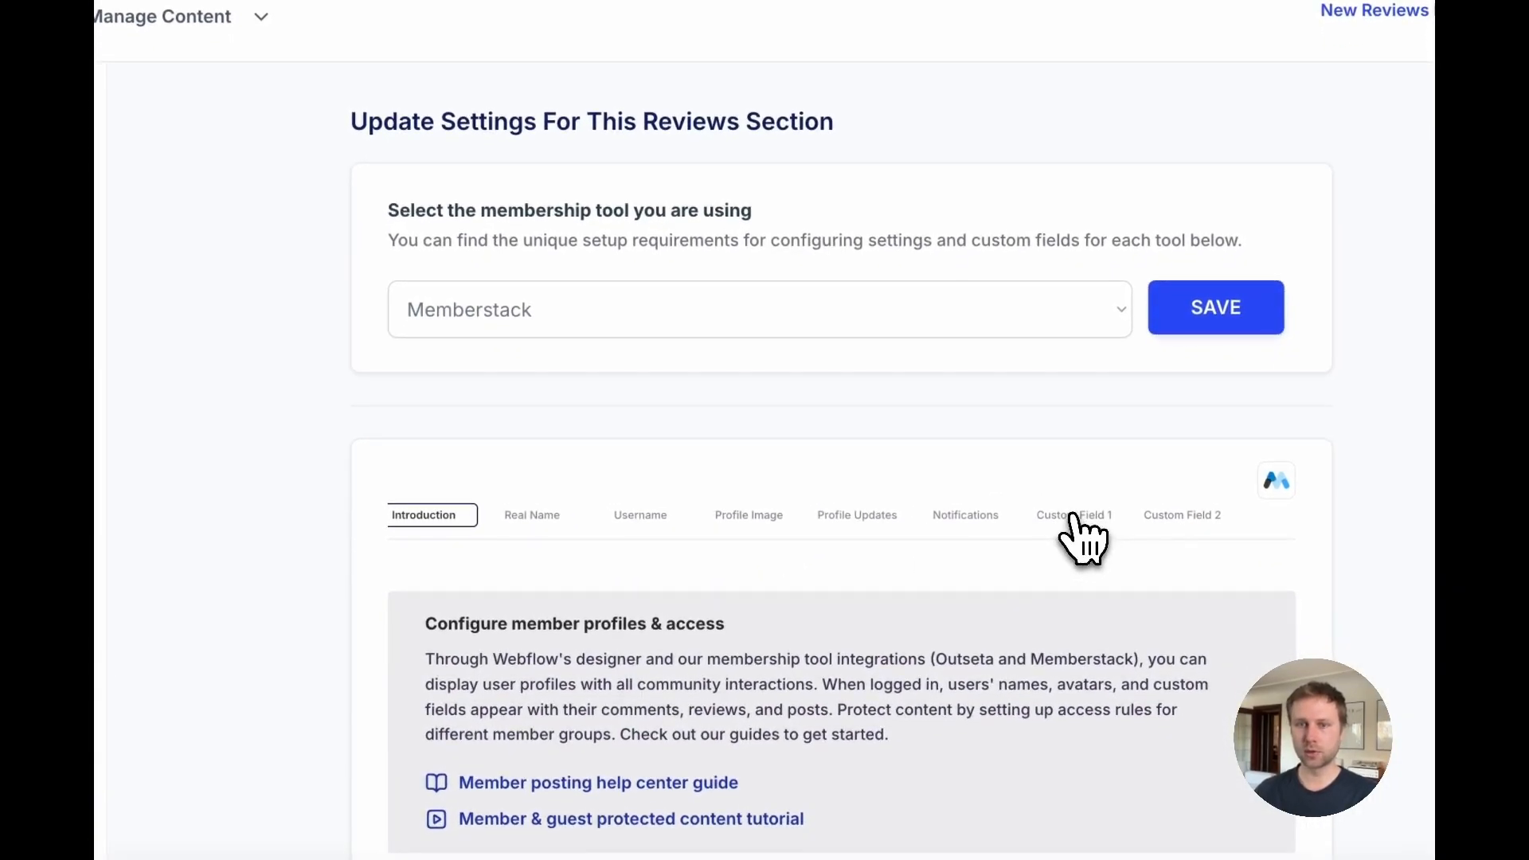
left_click(1129, 751)
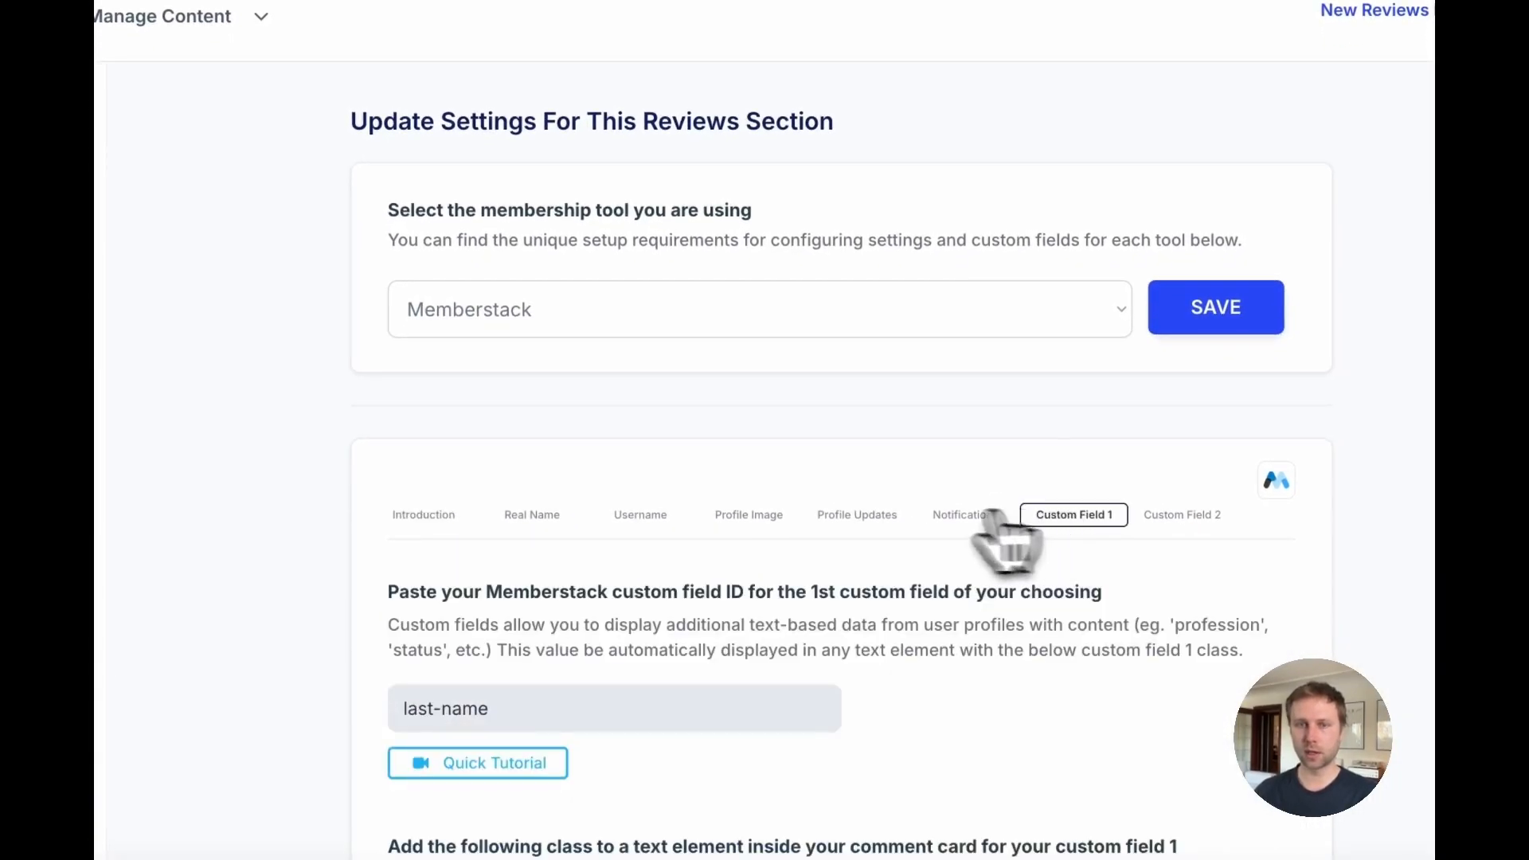
Step: Copy the custom field 1 class supersparks-member-field-1-ccccc from the Memberstack settings
scroll(955, 544, "down", 3)
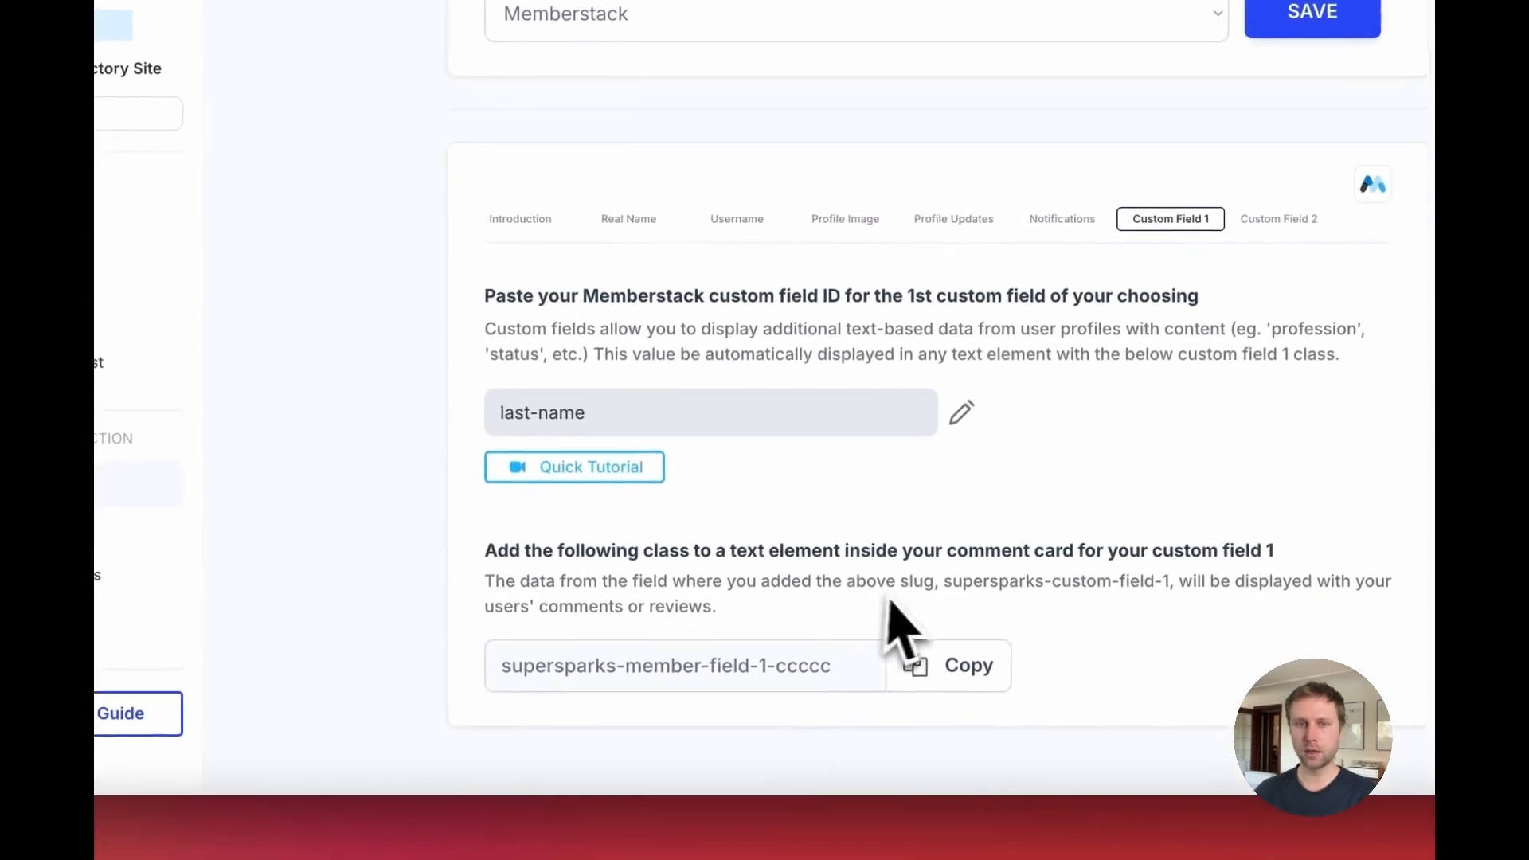
left_click_drag(524, 413, 650, 471)
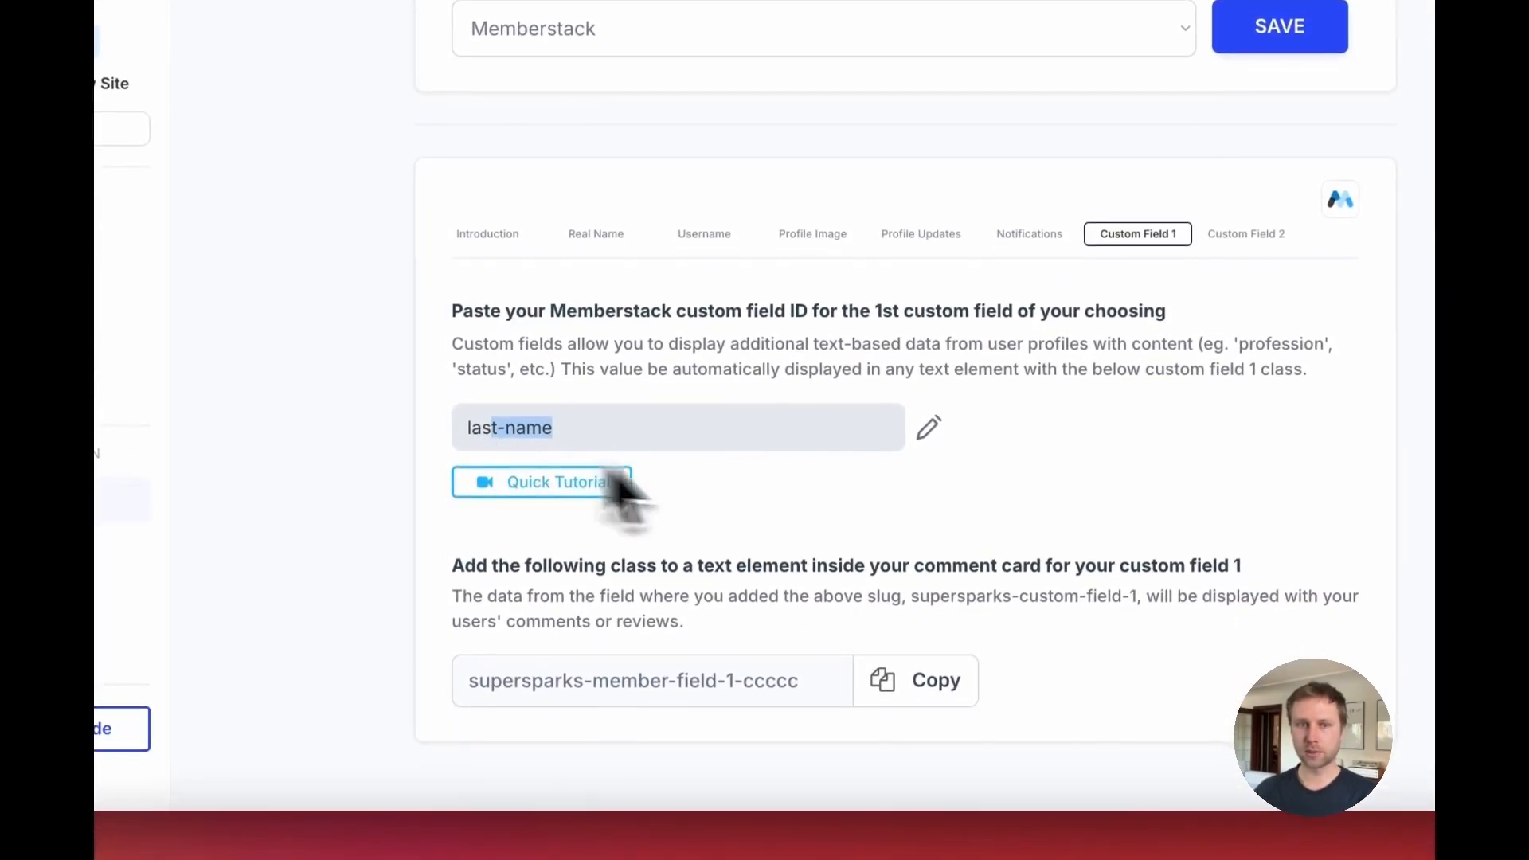
left_click(734, 488)
left_click(916, 681)
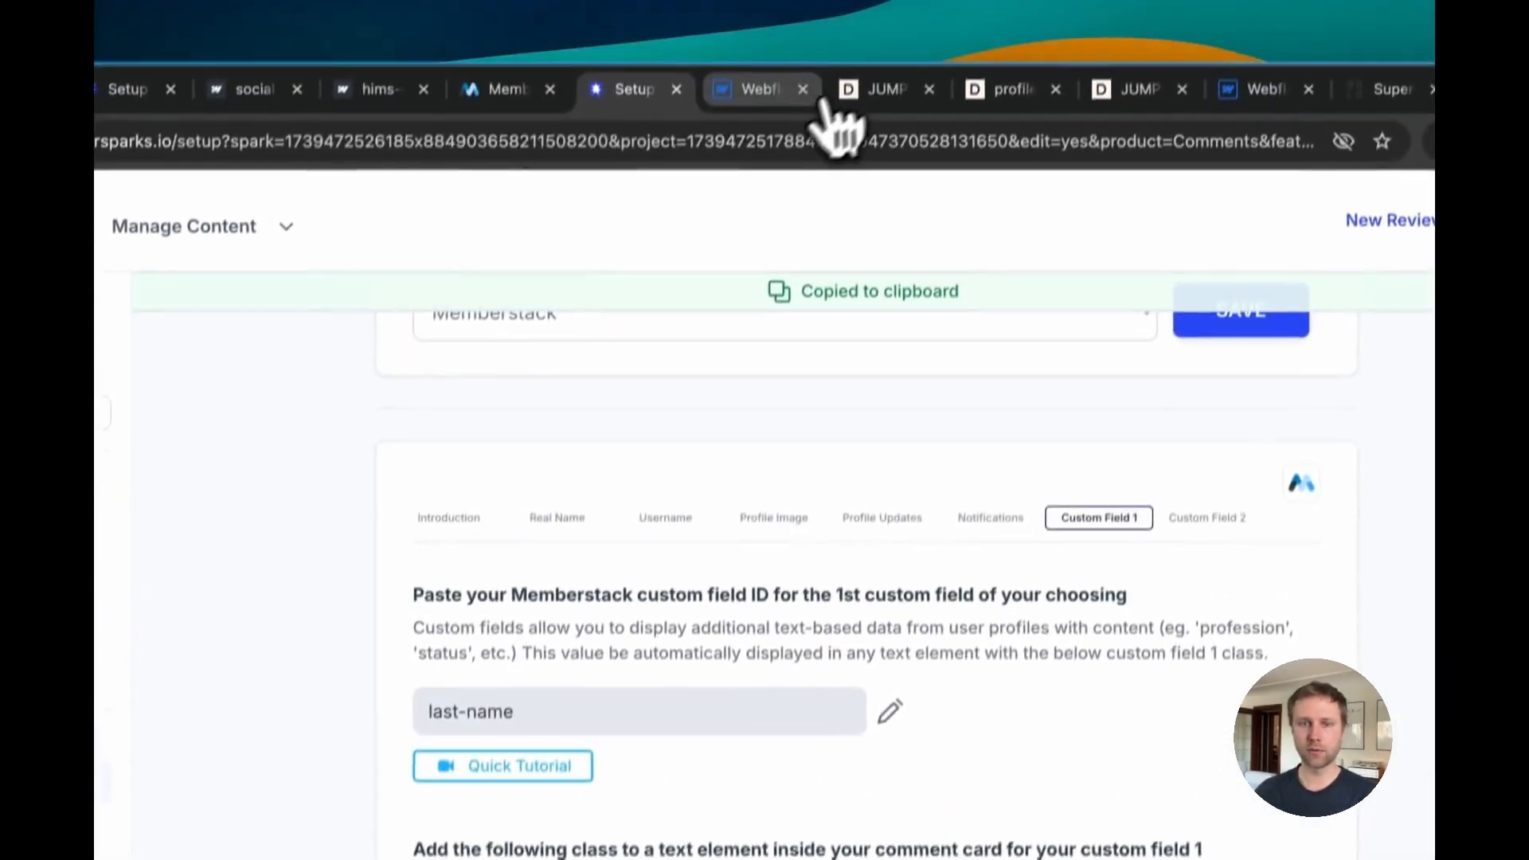
Step: Add the supersparks-member-field-1-ccccc class to the review author name element in the Webflow Designer
left_click(777, 38)
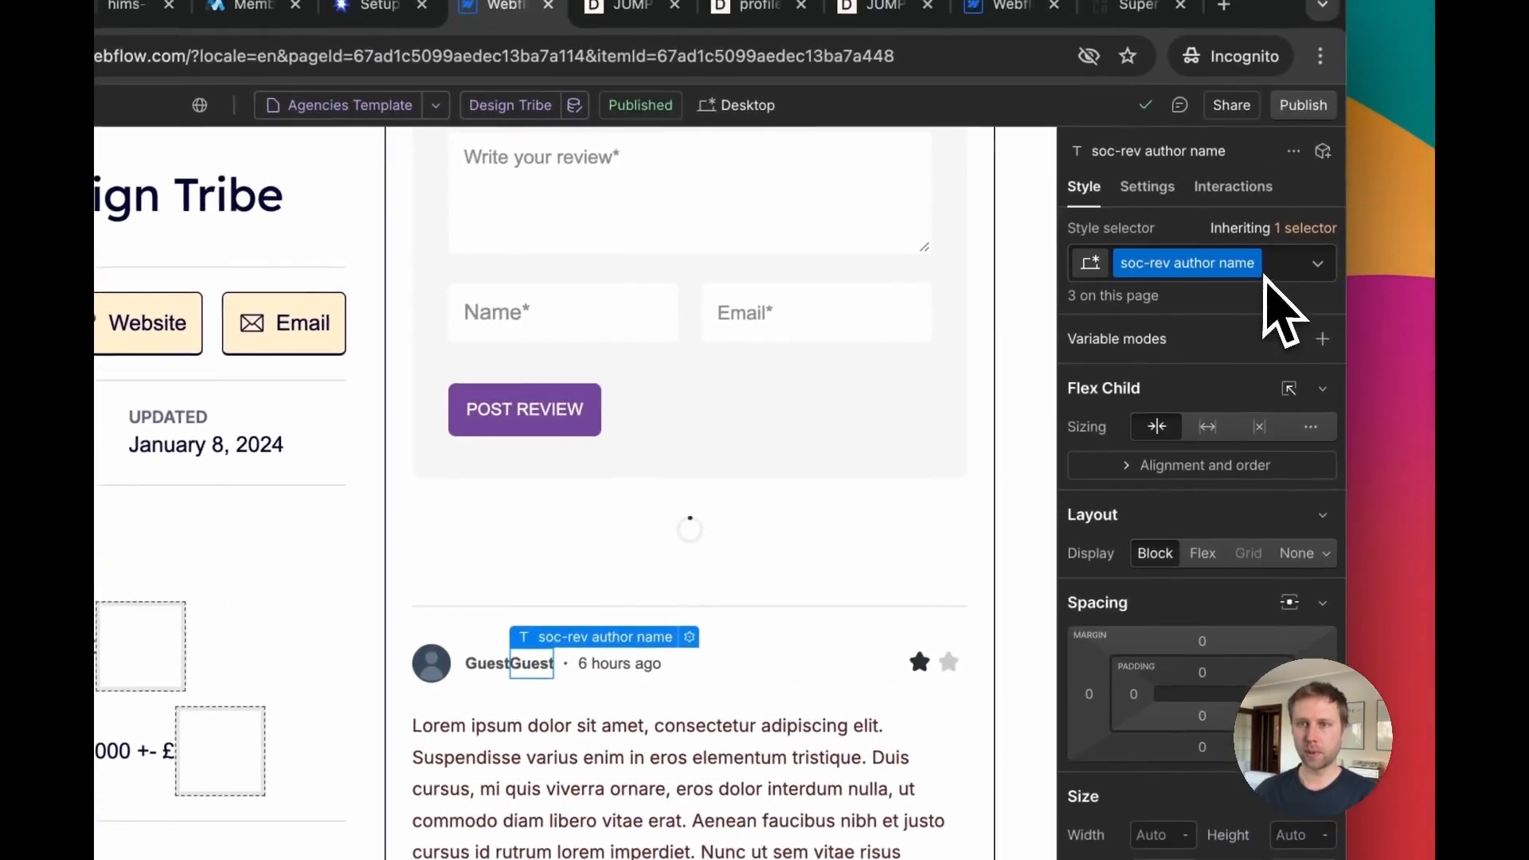
left_click(1266, 277)
key("ctrl+v")
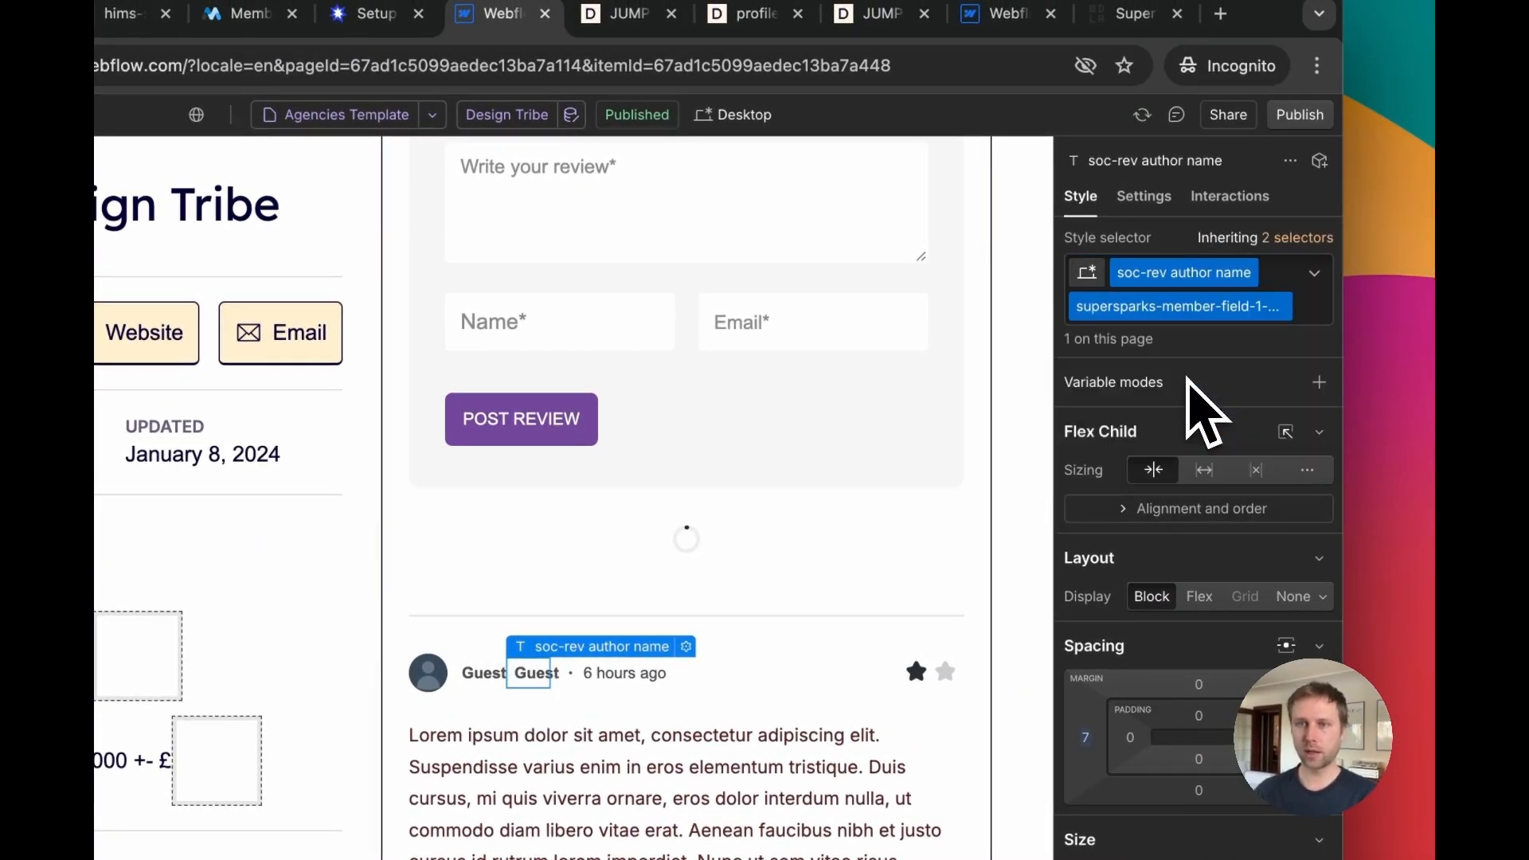
Step: Set the author name element's left margin to 8 px
scroll(841, 591, "down", 5)
scroll(1126, 554, "down", 3)
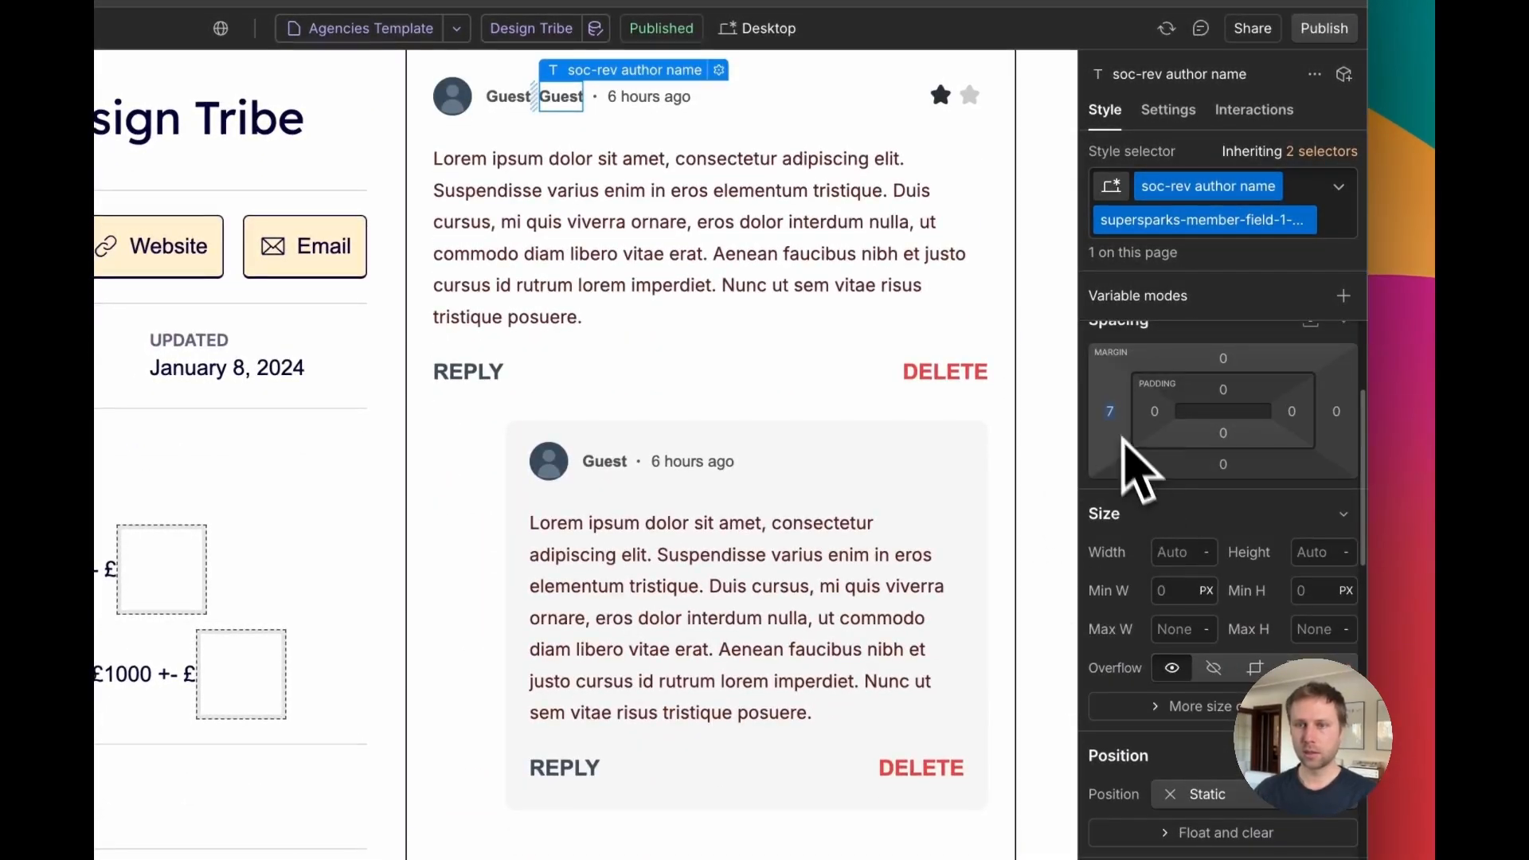
left_click(1110, 413)
key("Return")
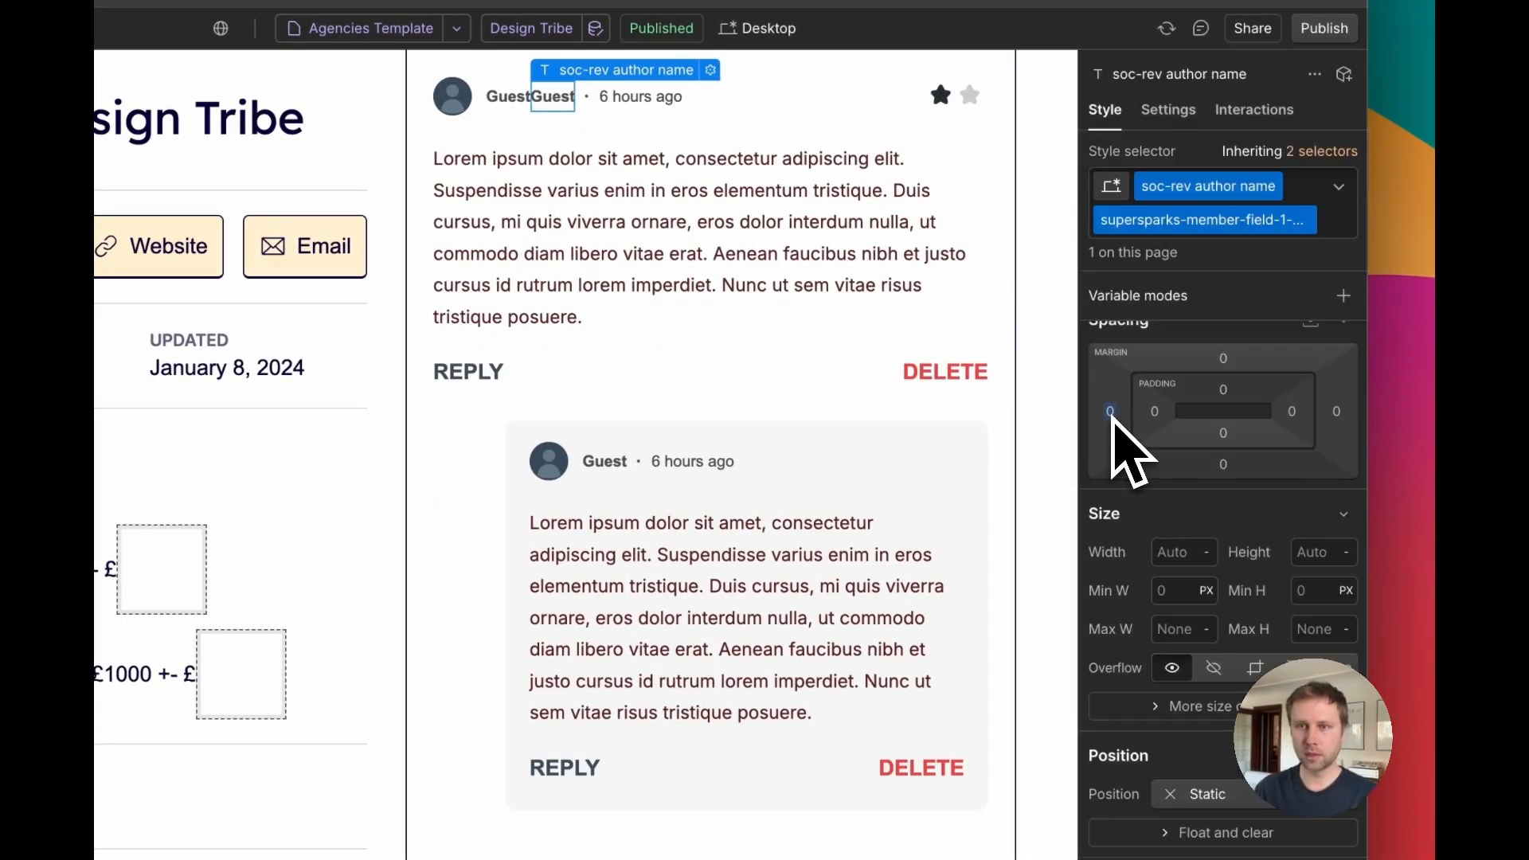
left_click(1111, 412)
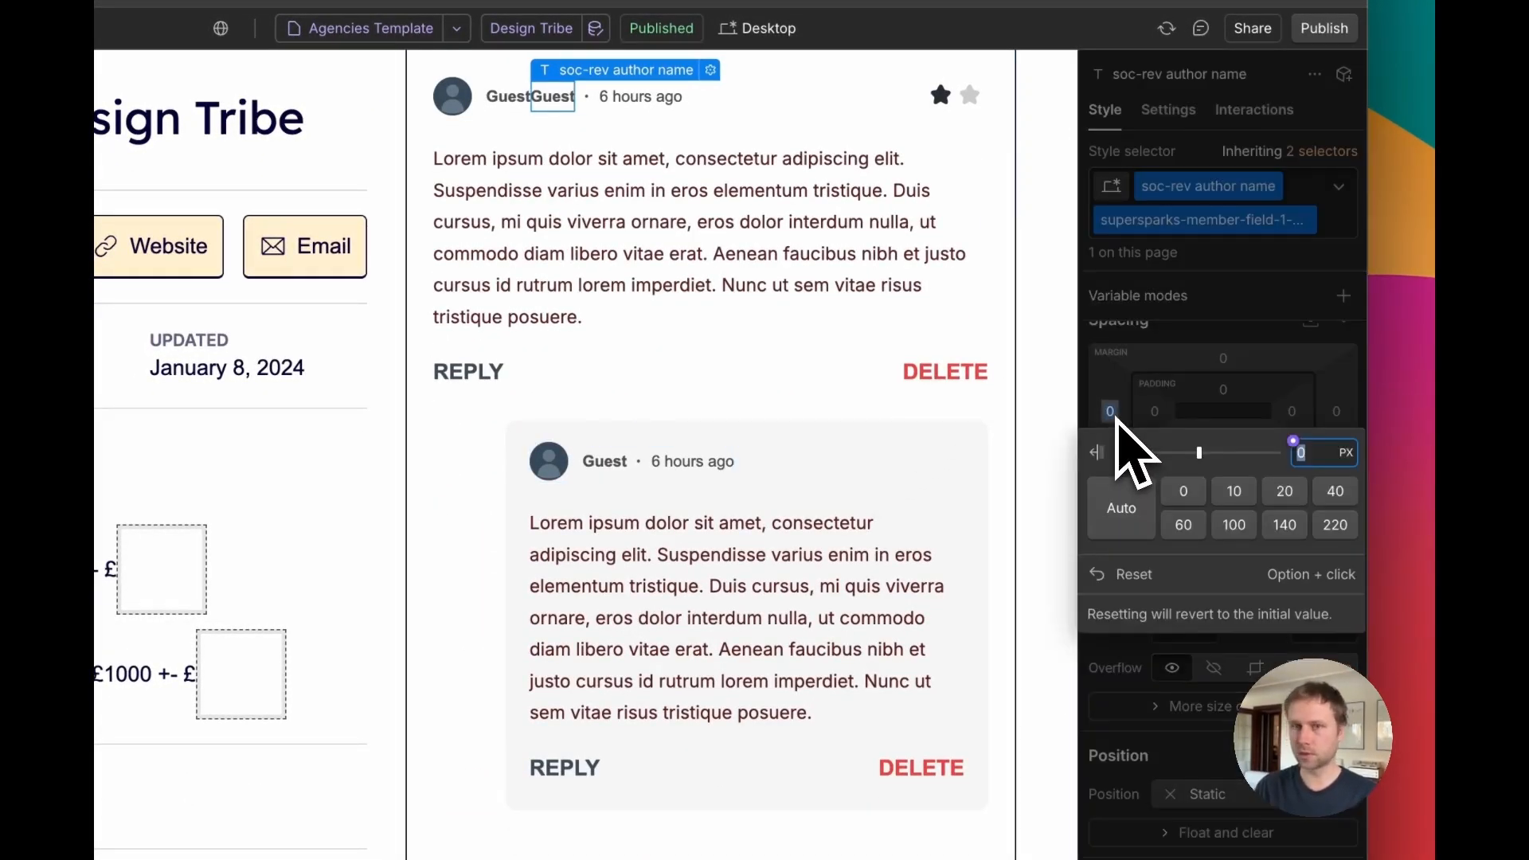
type("8")
key("Return")
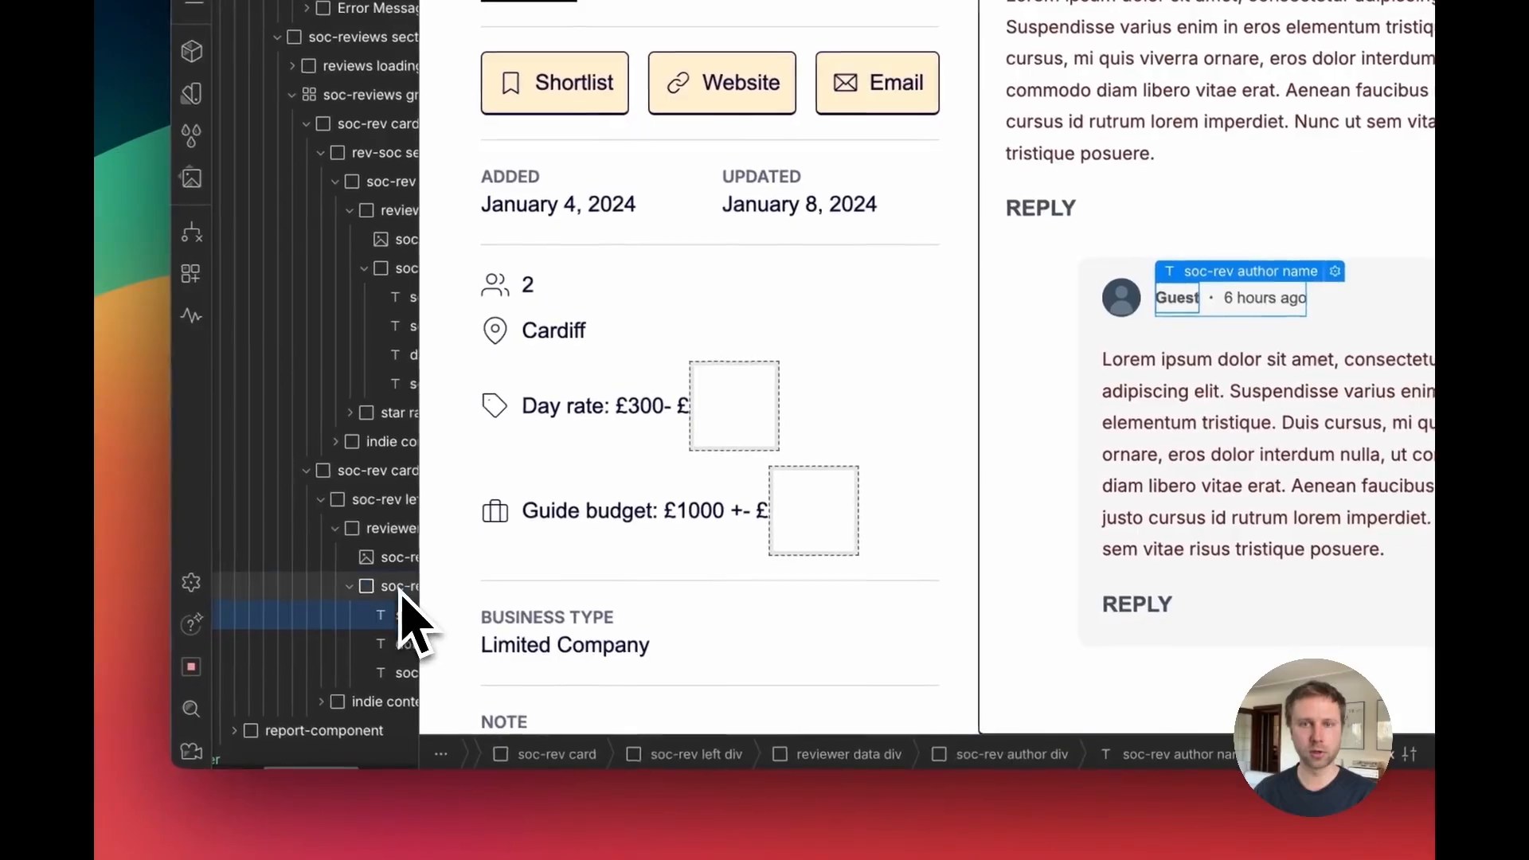
Step: Apply the same custom field class to the reply card's author name element
left_click(400, 588)
key("ctrl+v")
left_click(364, 699)
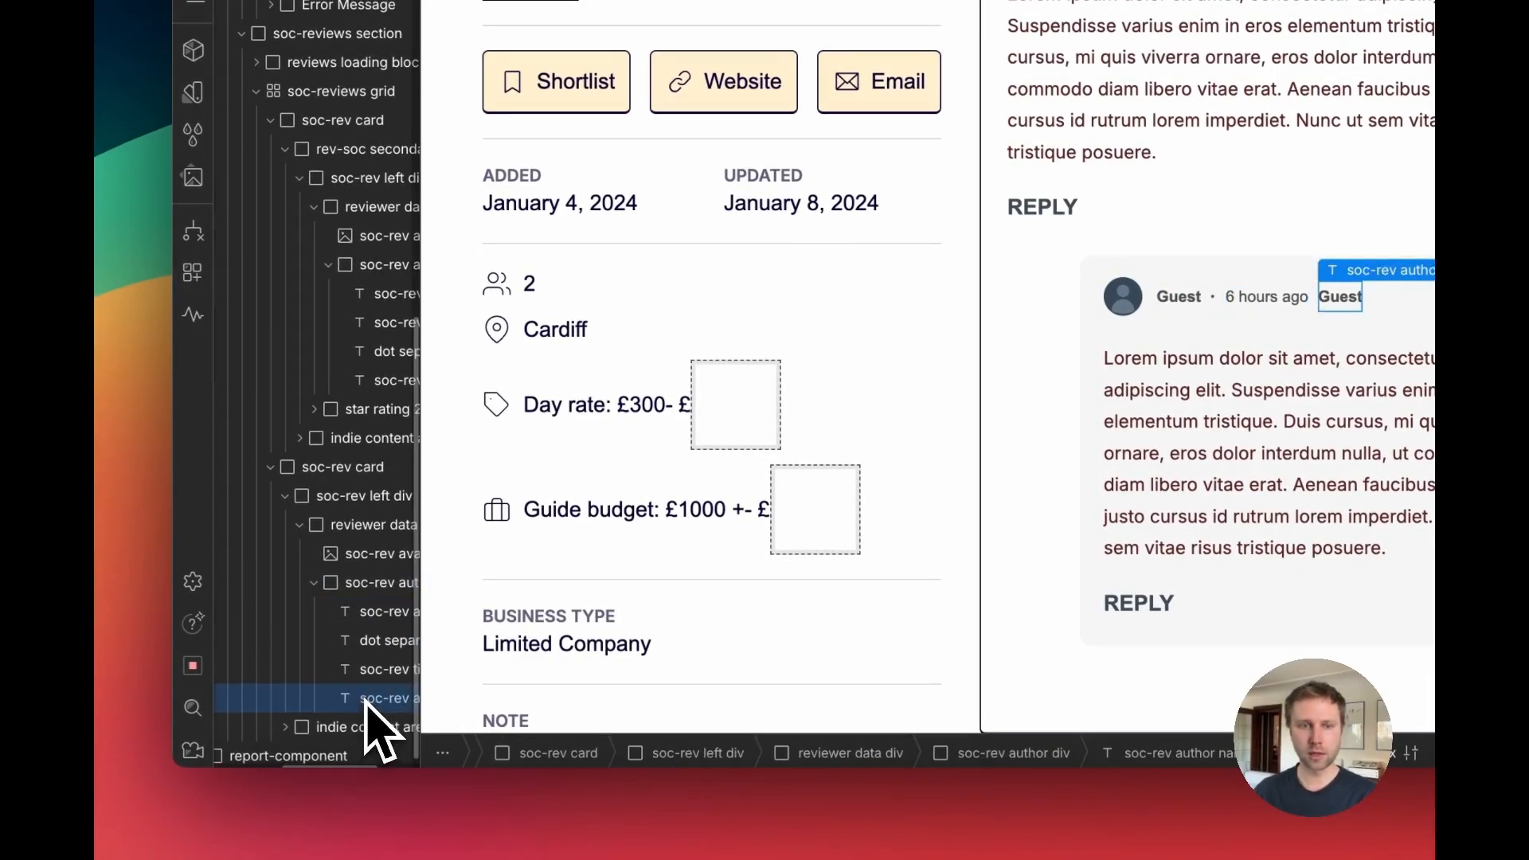
left_click_drag(362, 633, 363, 633)
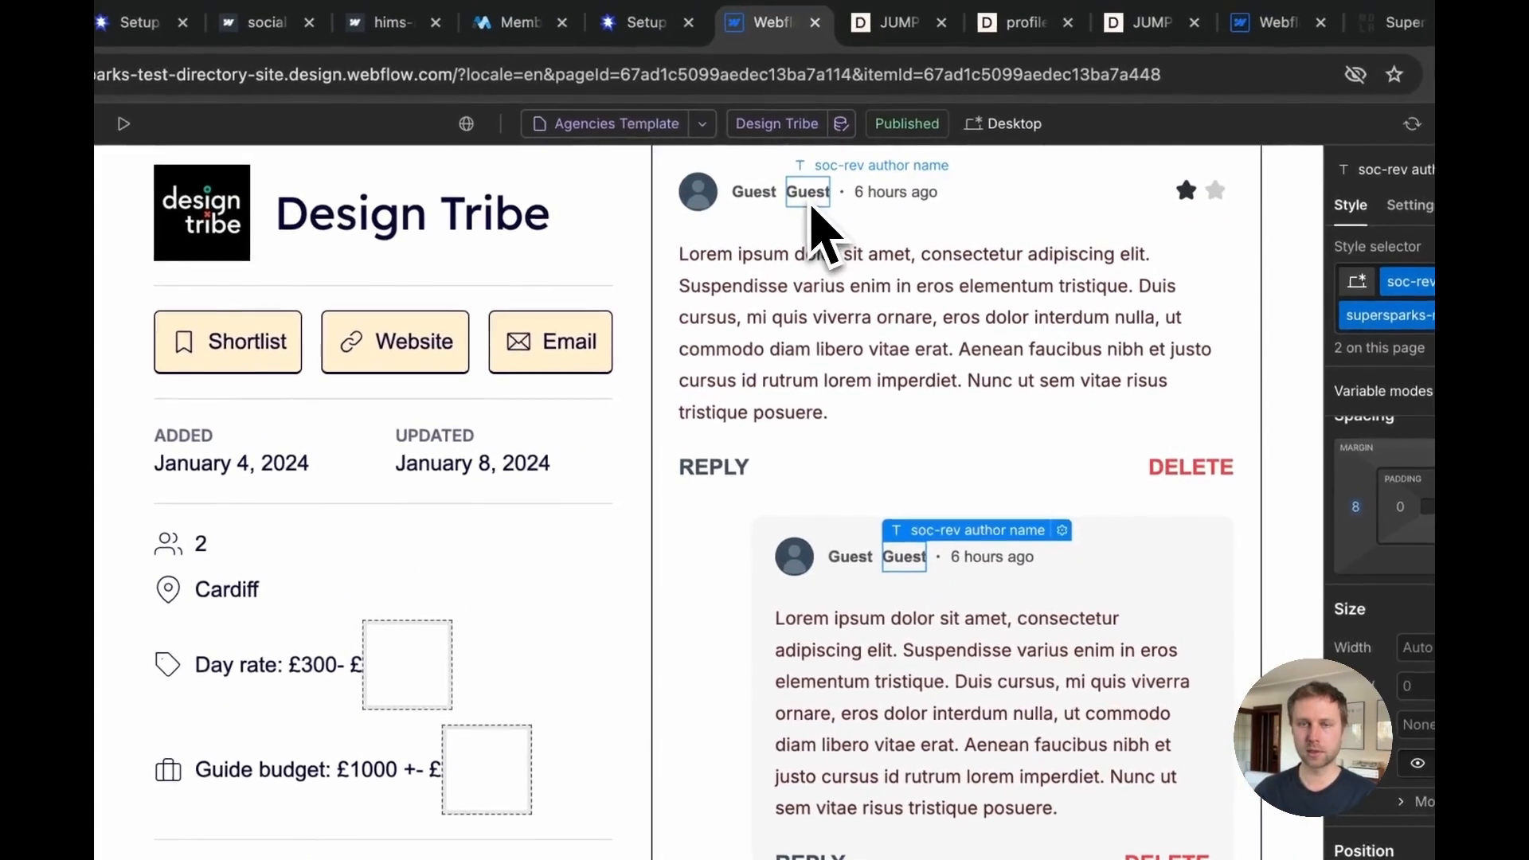
Step: Publish the site to the staging domain and reload the live JUMP profile page
left_click(808, 197)
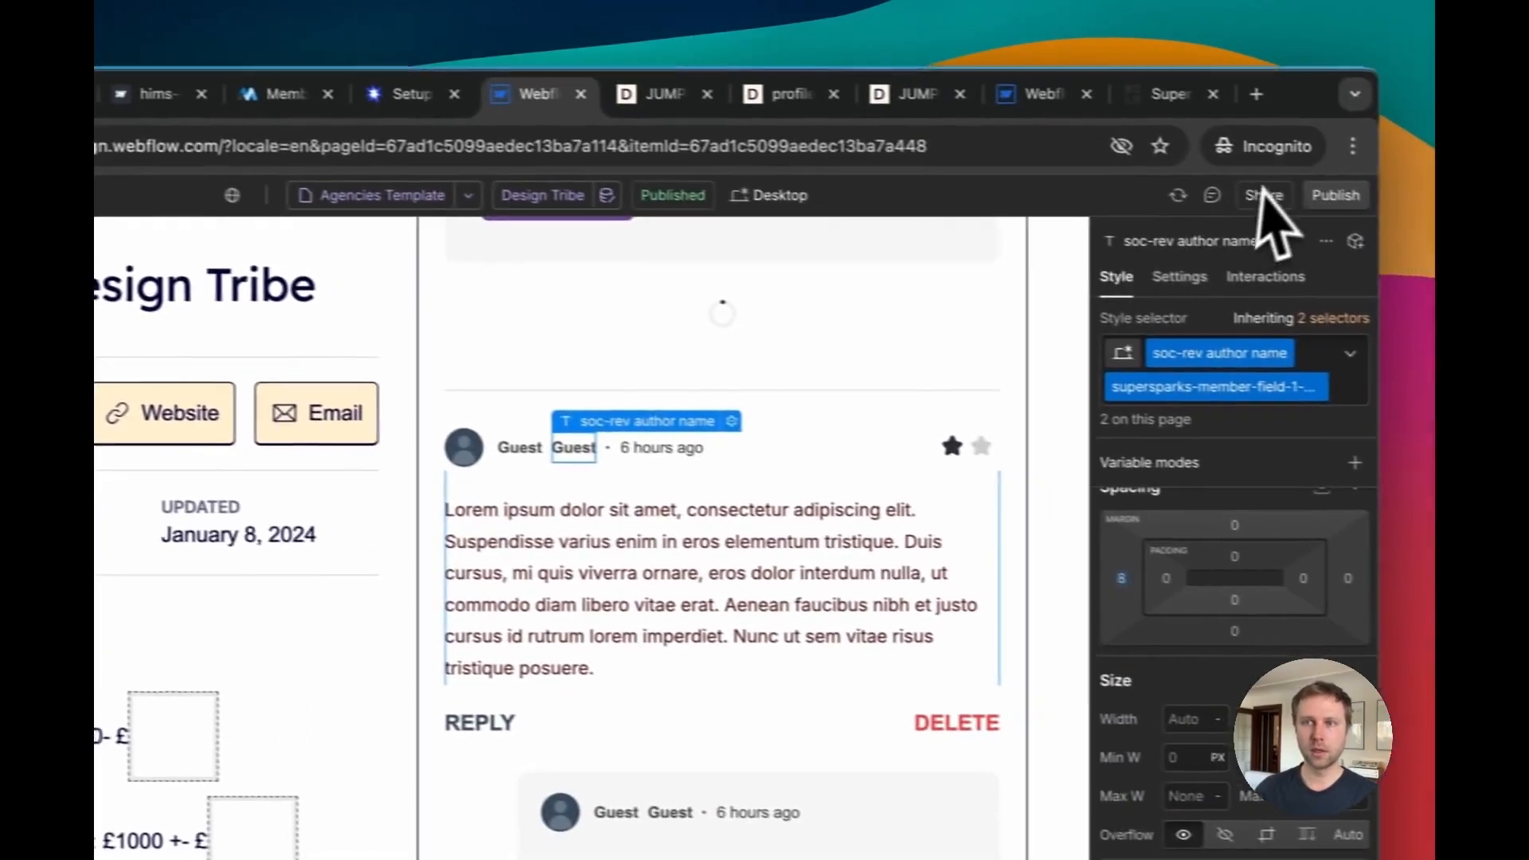
left_click(1297, 193)
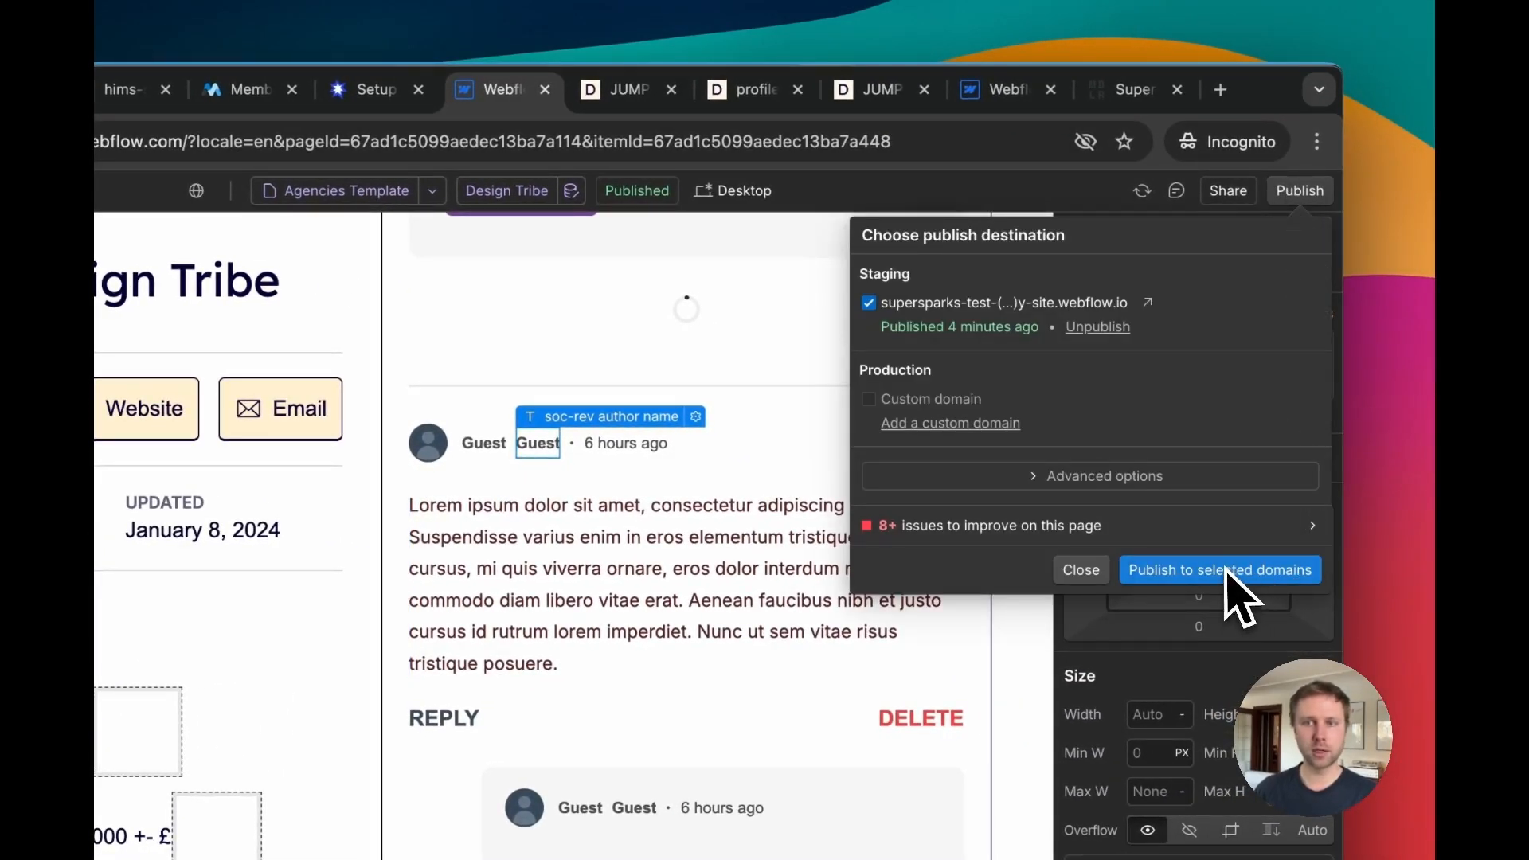
left_click(1228, 570)
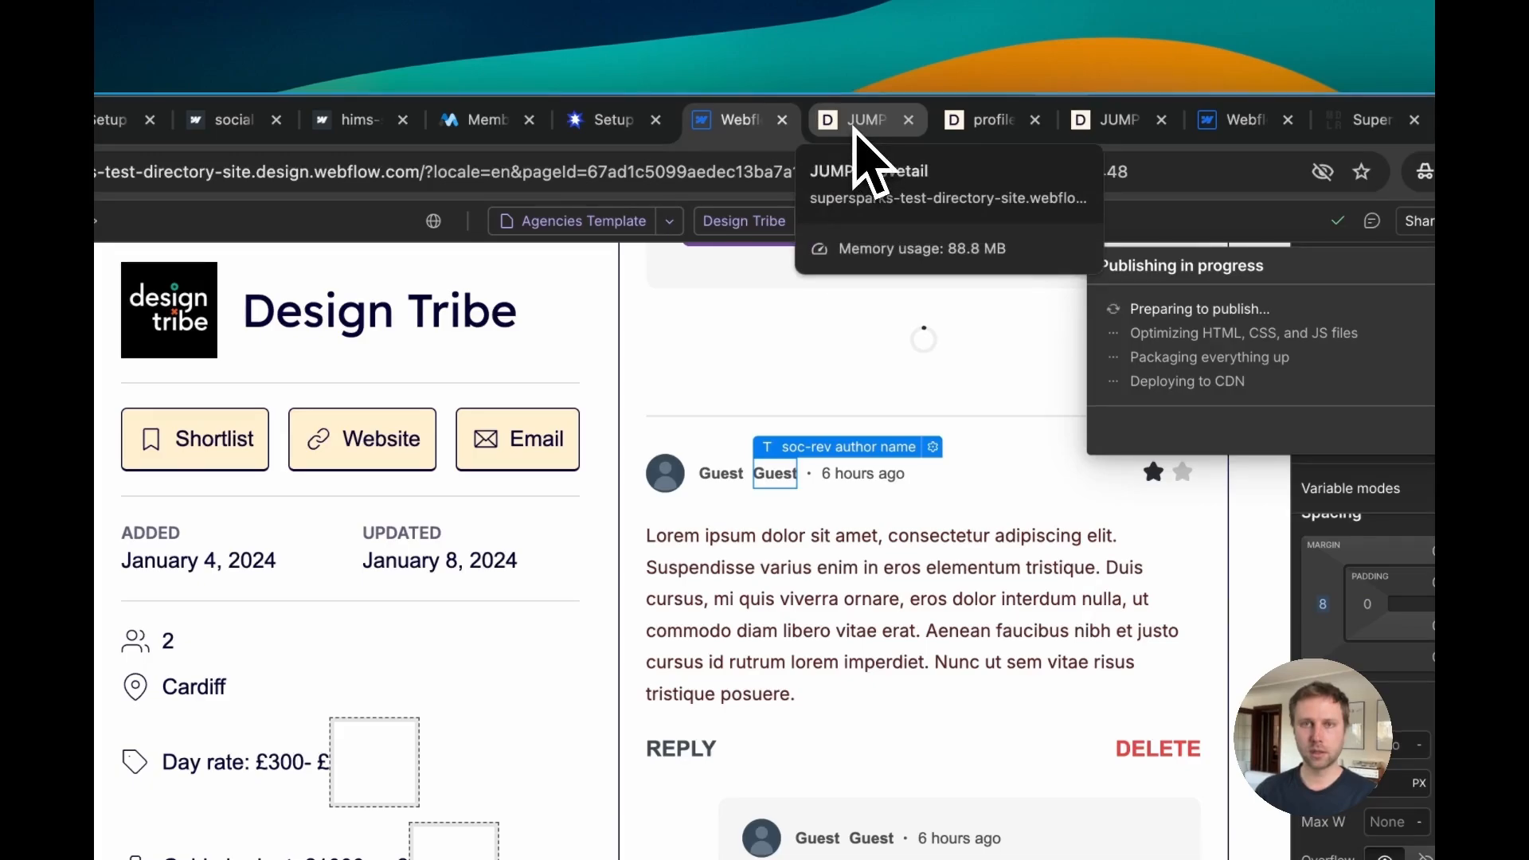
left_click(855, 130)
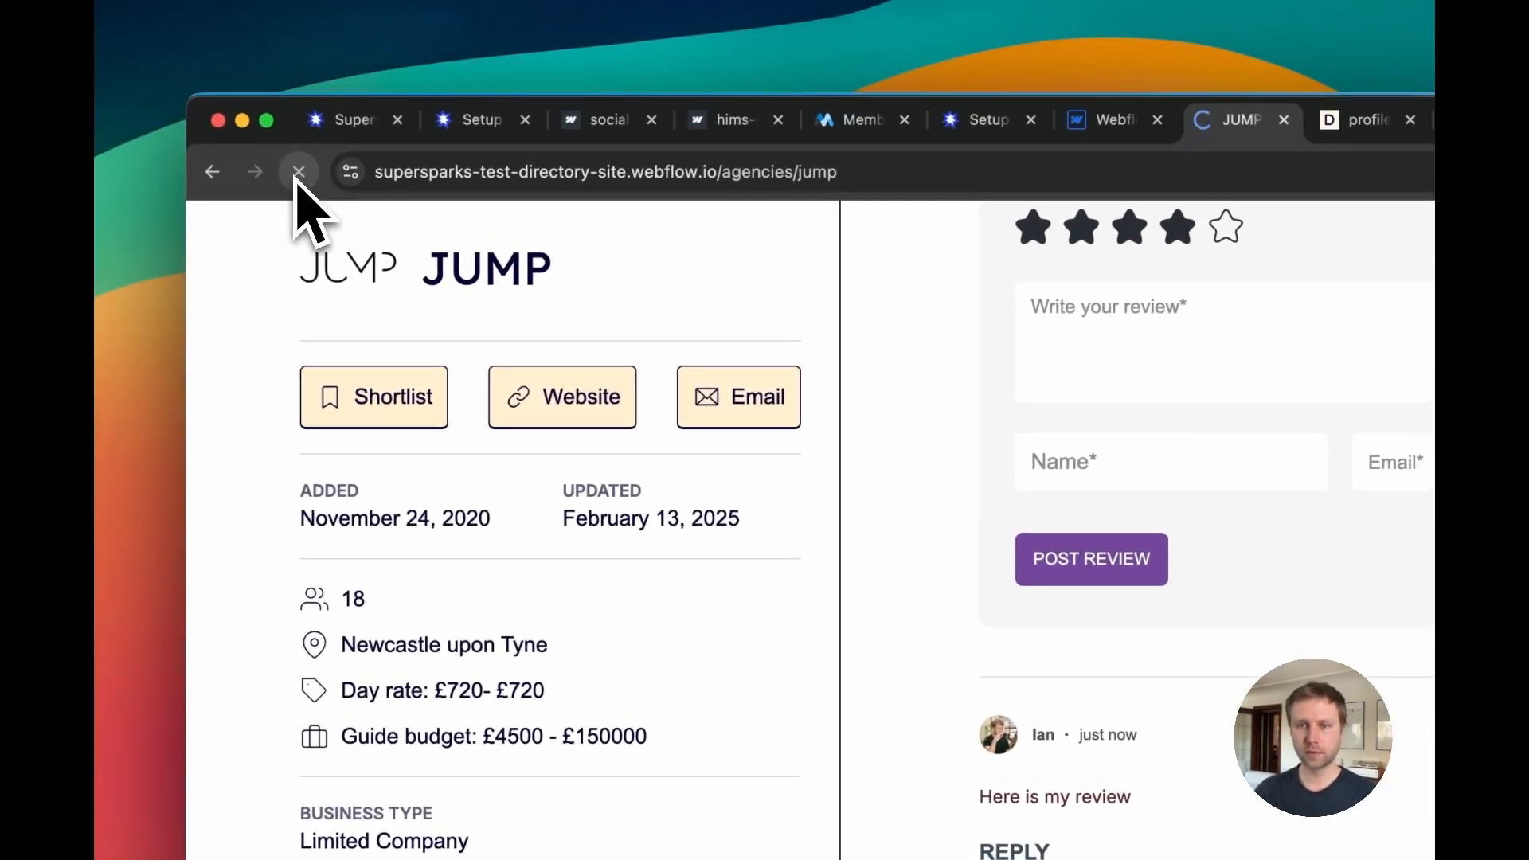
left_click(1100, 129)
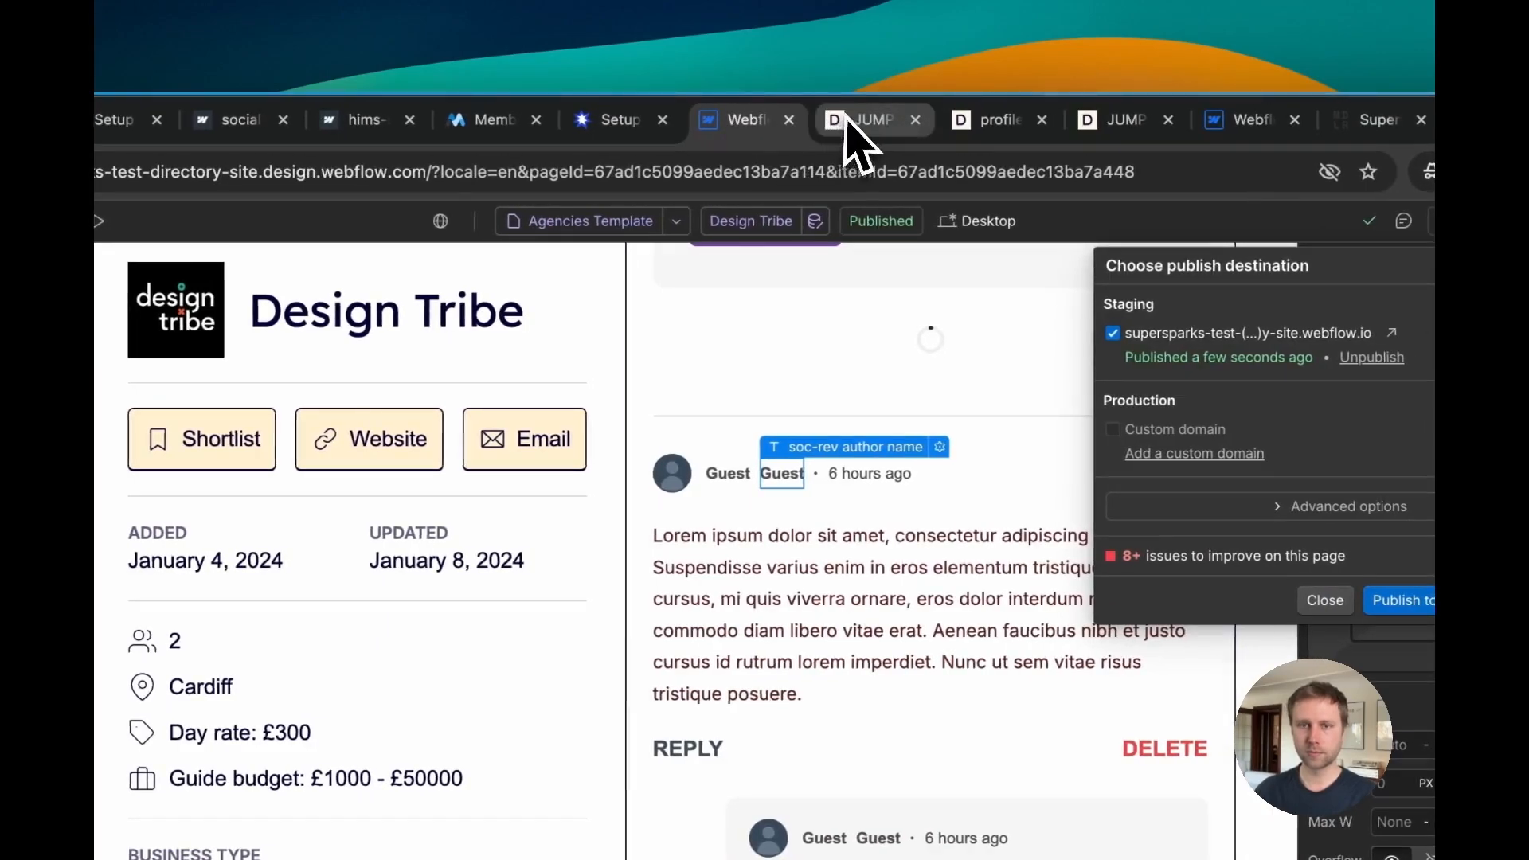
Step: Set the Outseta forum template spark's membership tool to Outseta and save
left_click(1216, 126)
scroll(878, 397, "down", 2)
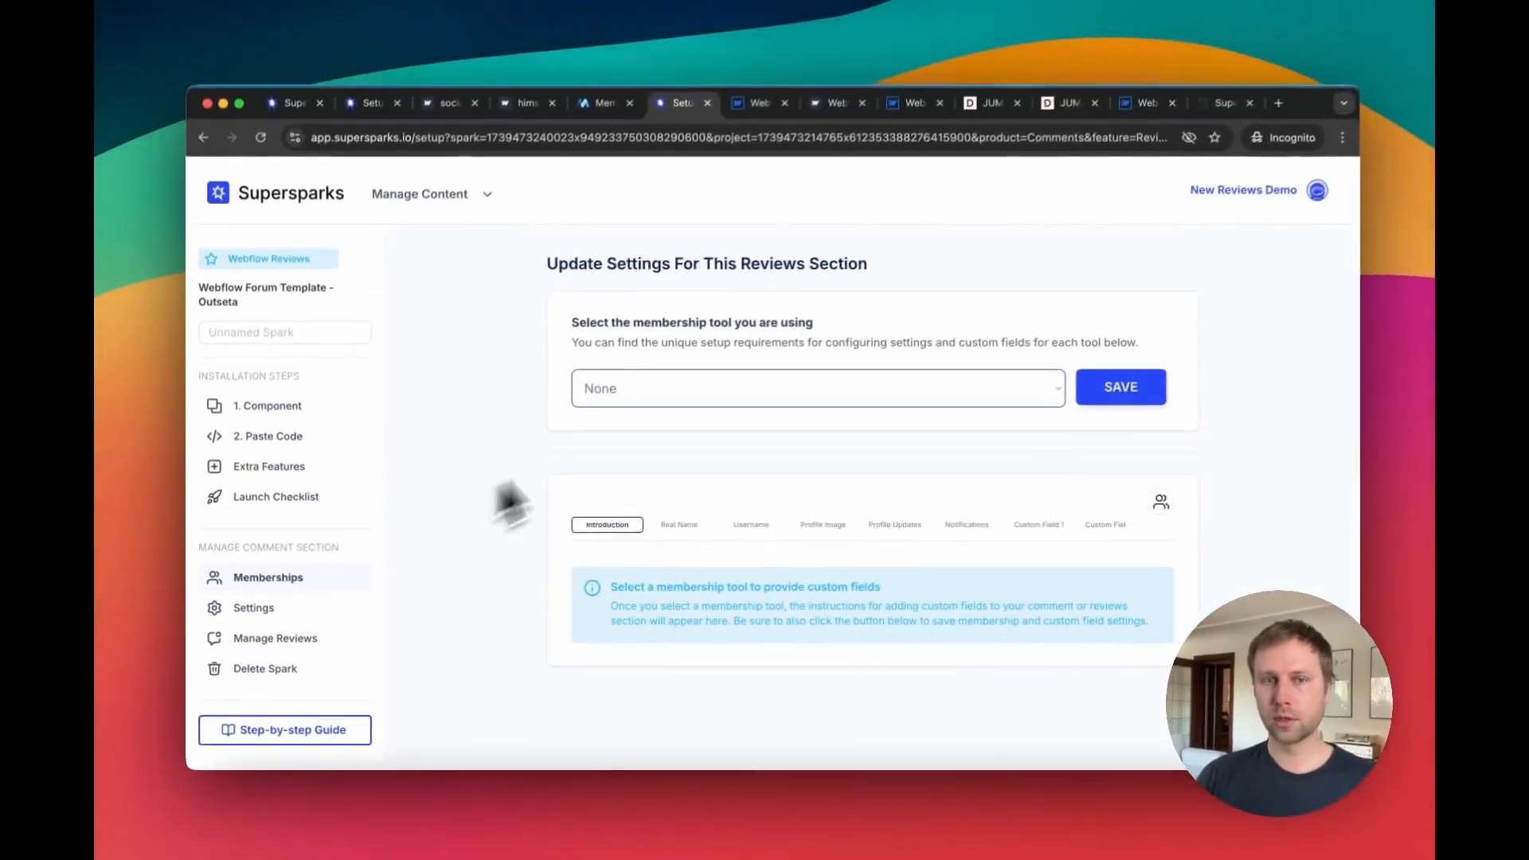
left_click(829, 276)
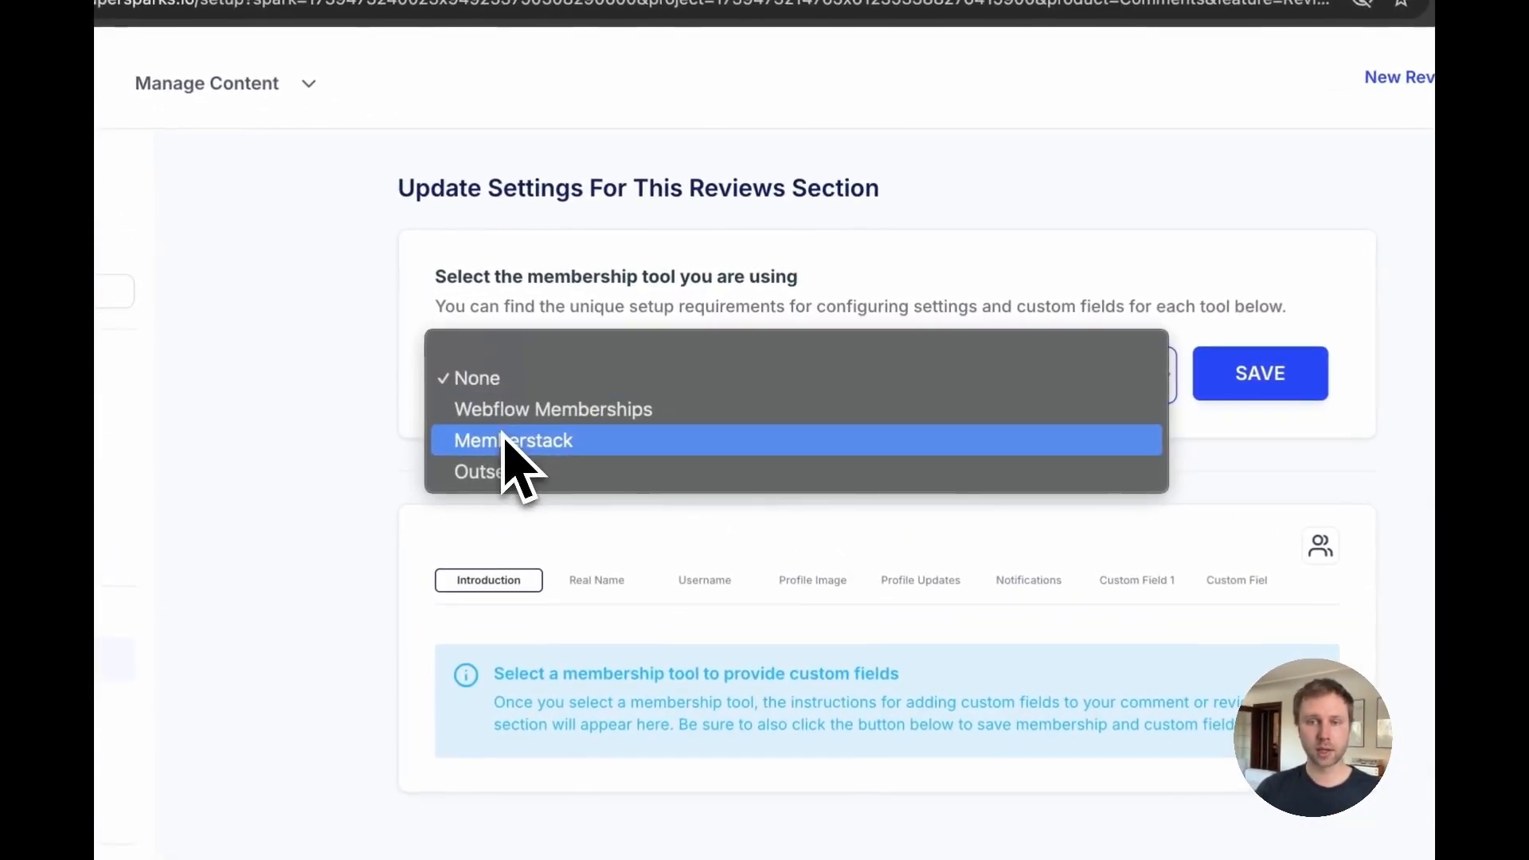
left_click(500, 471)
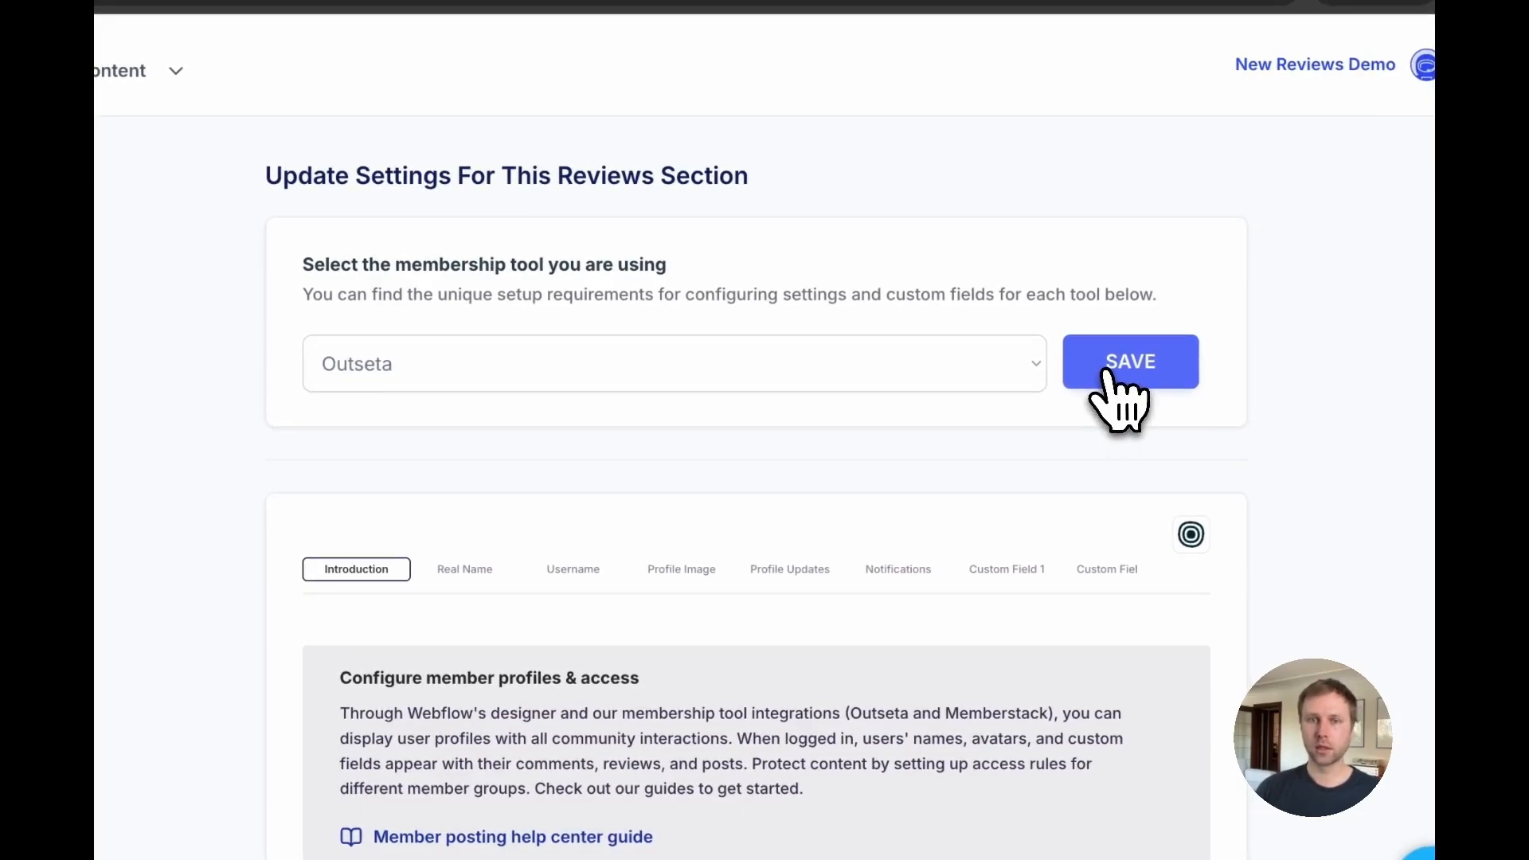
left_click(1108, 371)
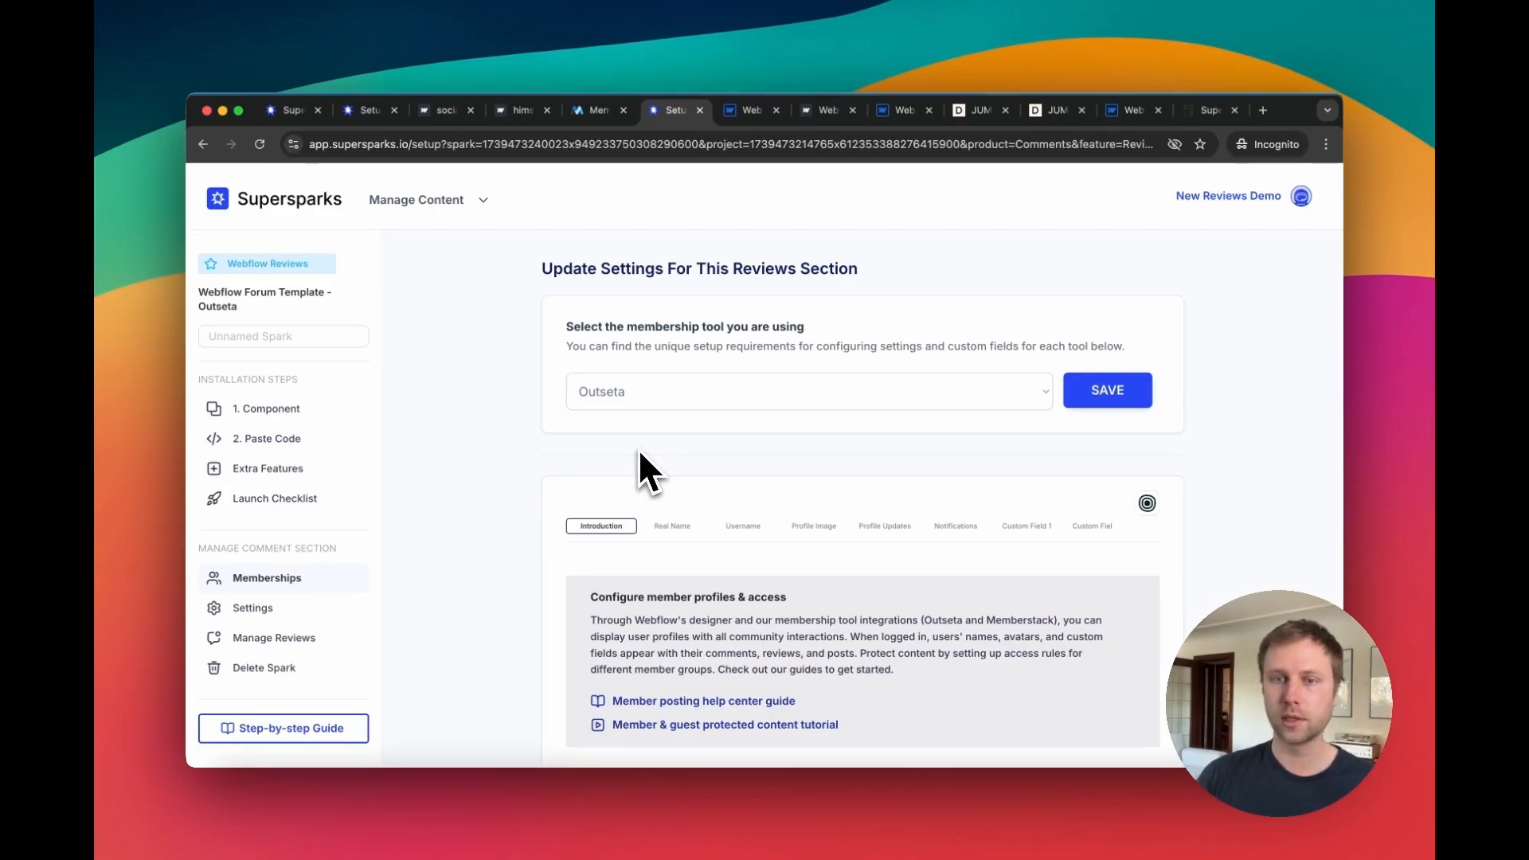
Step: Open the forum template site's home page and log in as a member
scroll(639, 453, "down", 1)
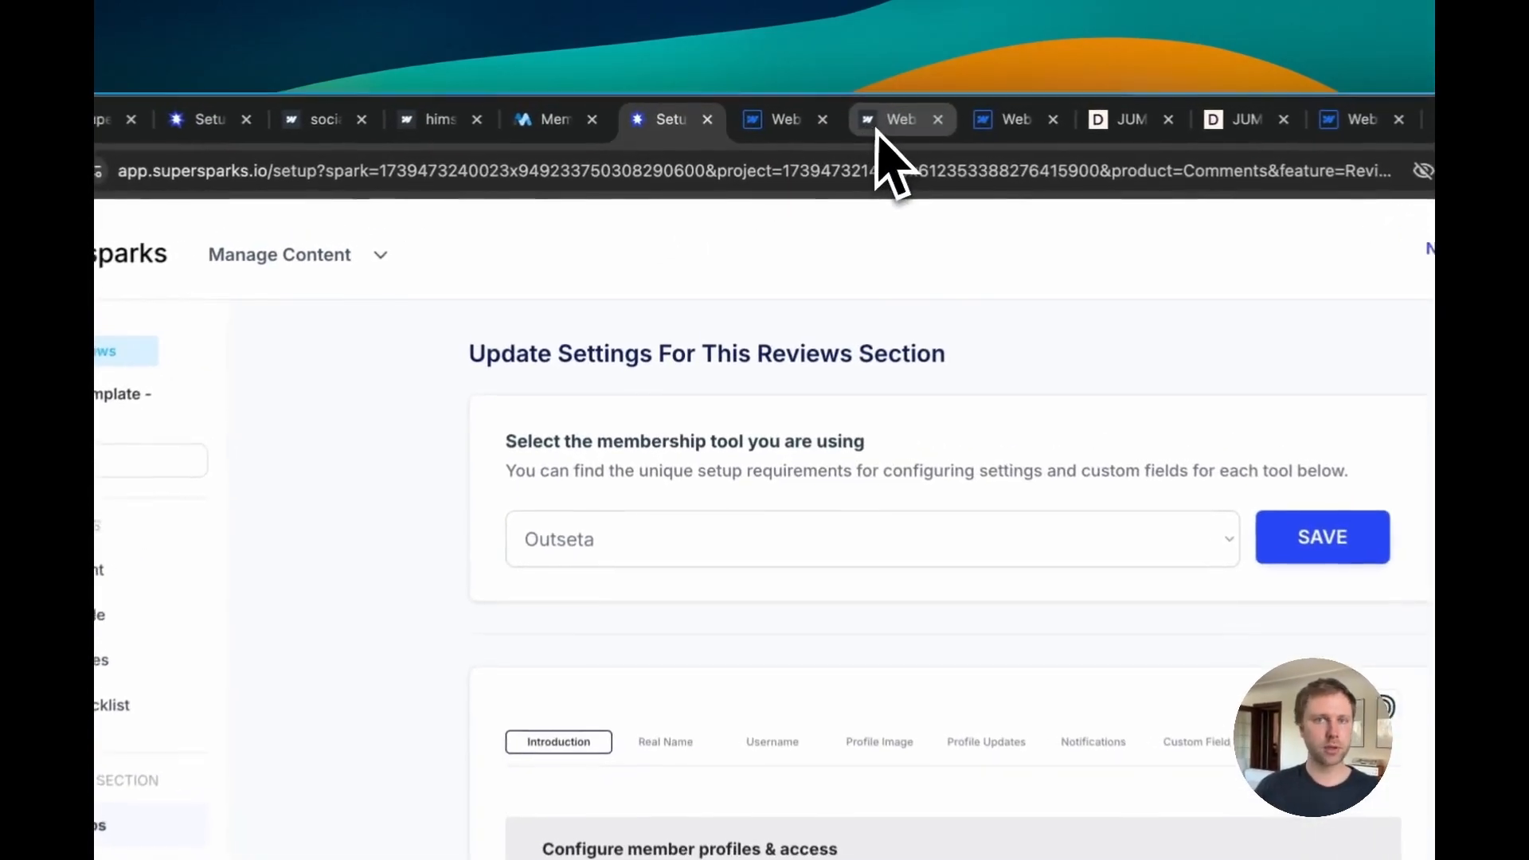
left_click(827, 110)
left_click_drag(741, 171, 487, 172)
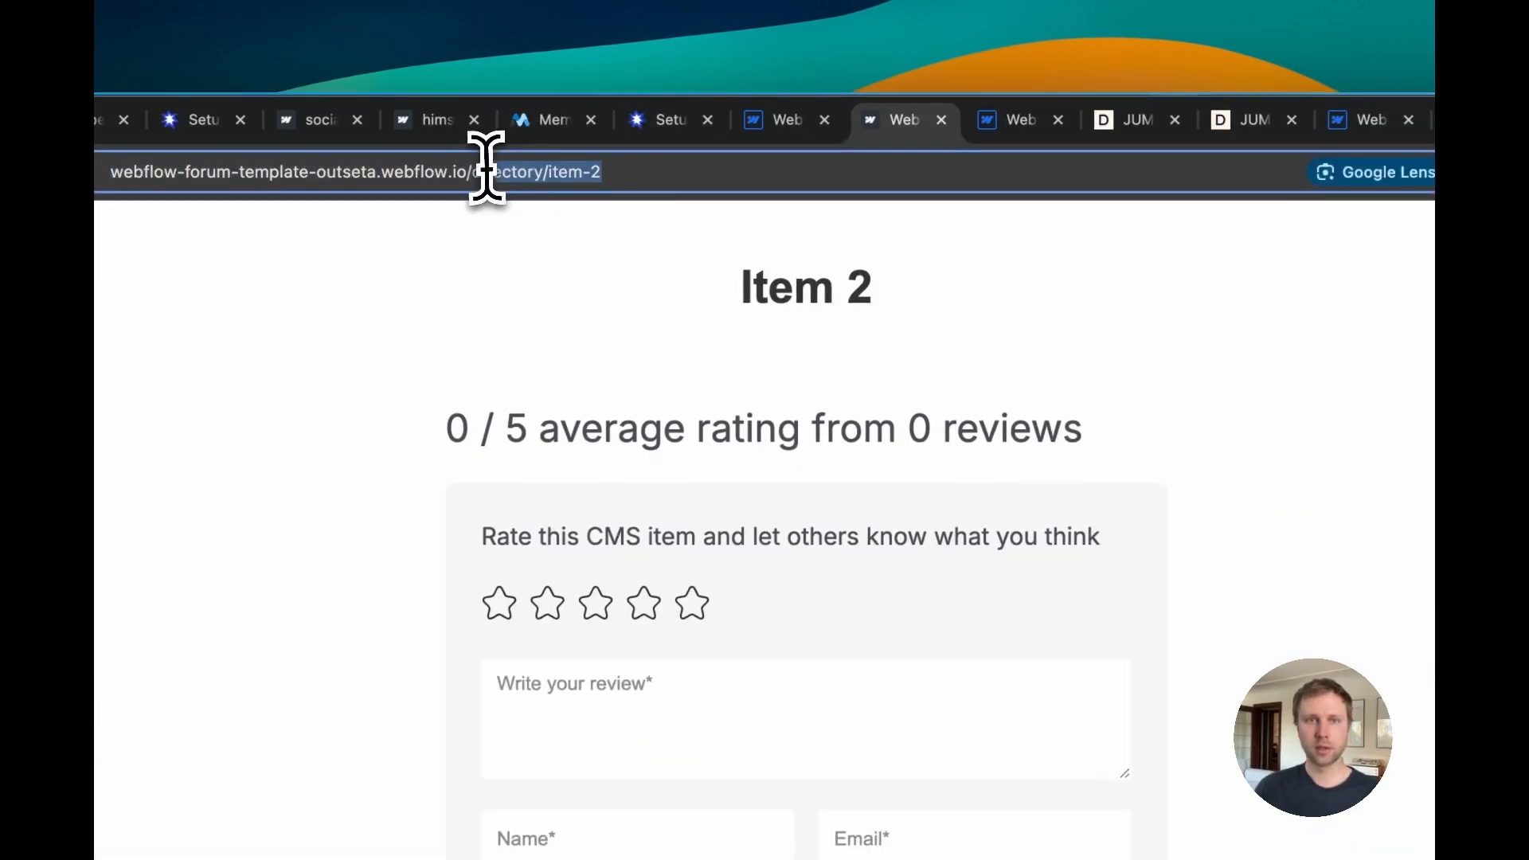
key("BackSpace")
key("Return")
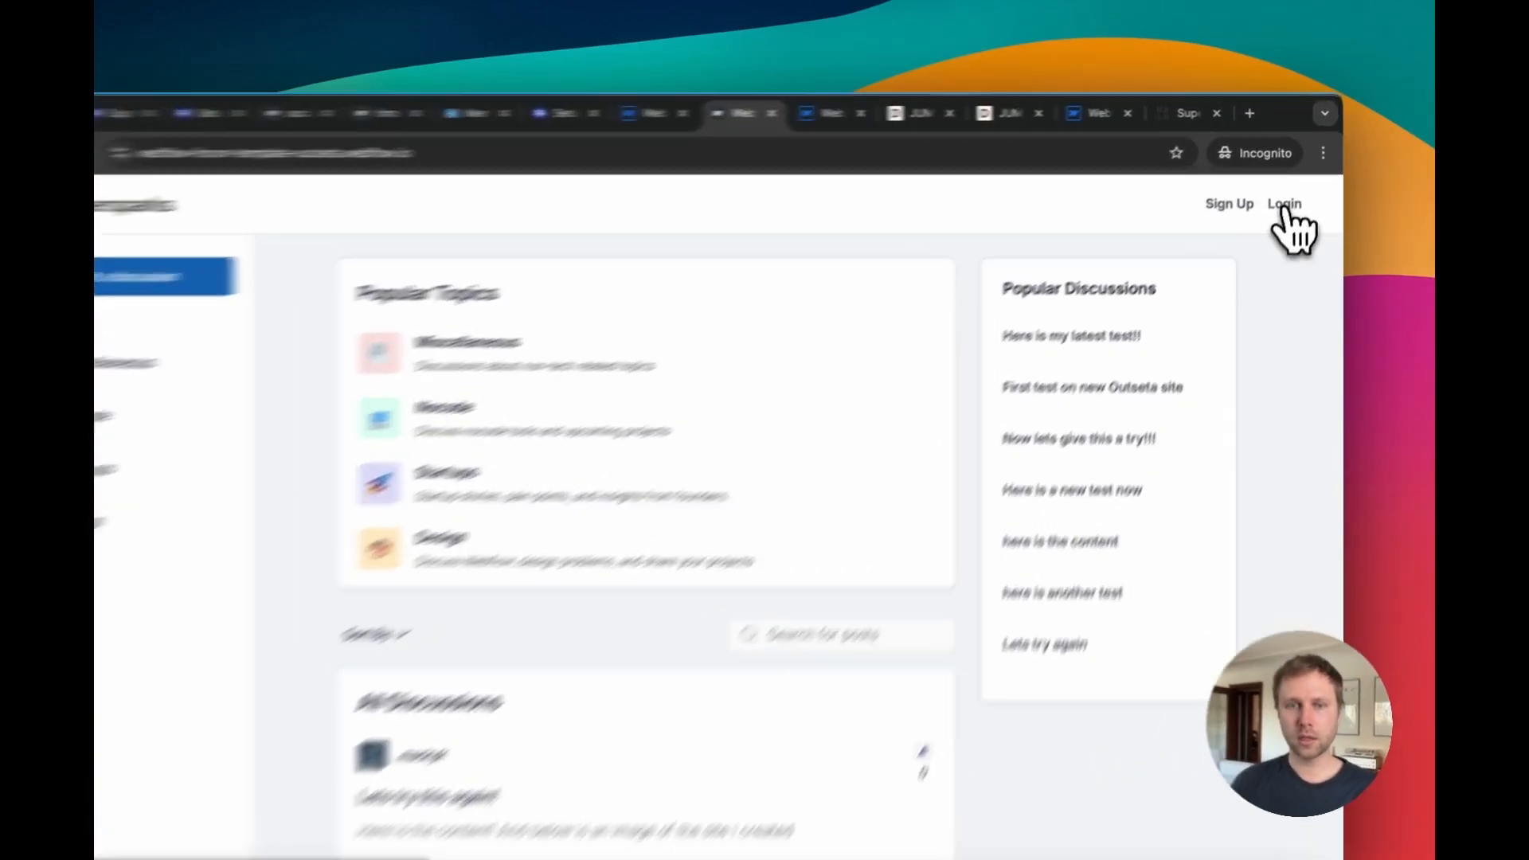
left_click(1293, 189)
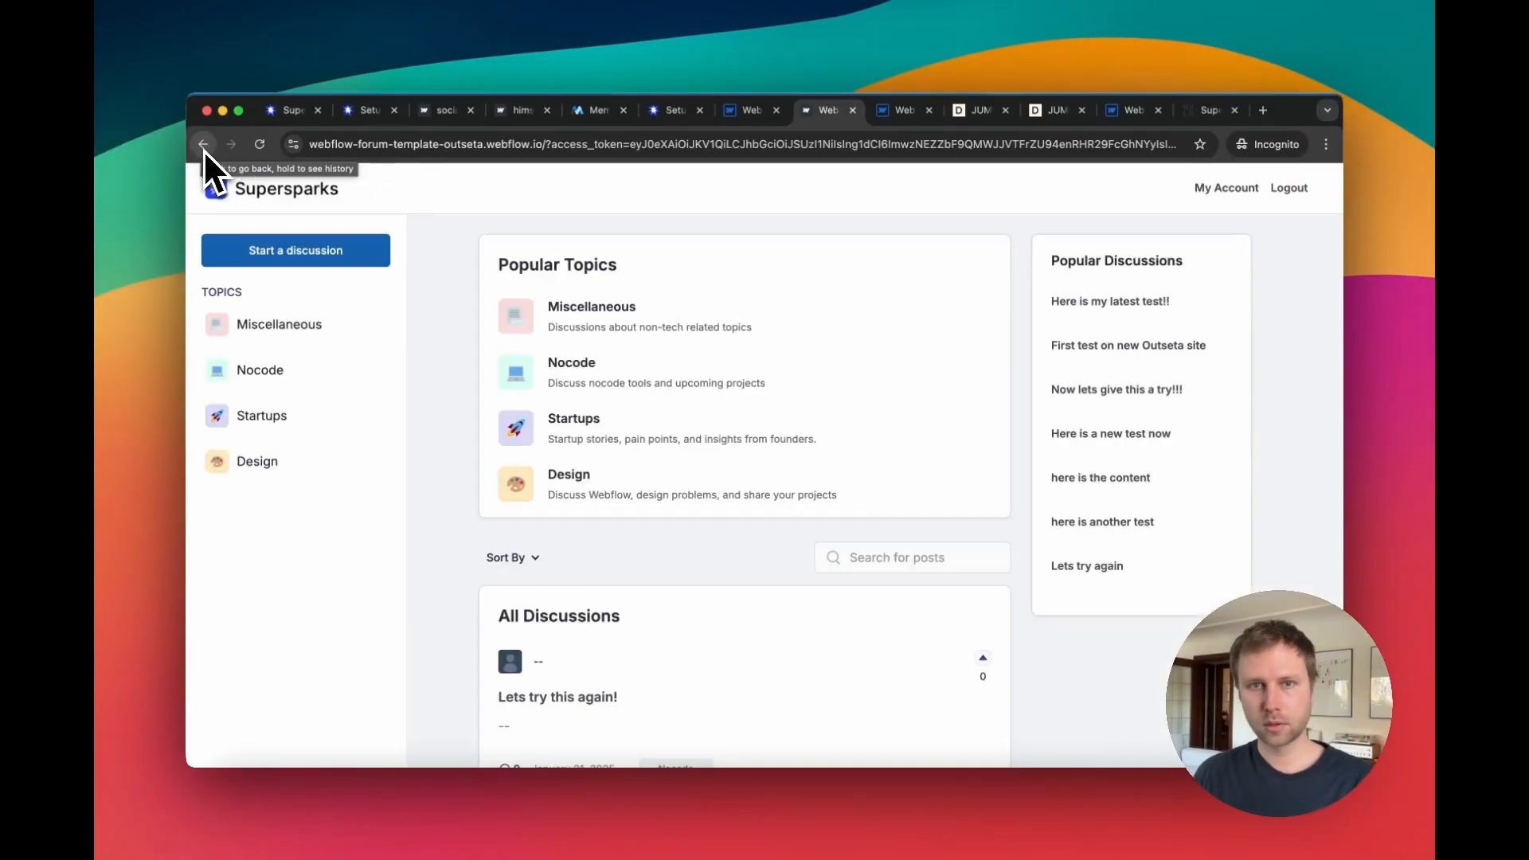
Step: Return to the Item 2 directory page on the forum template site
left_click(204, 144)
left_click(204, 144)
left_click(204, 145)
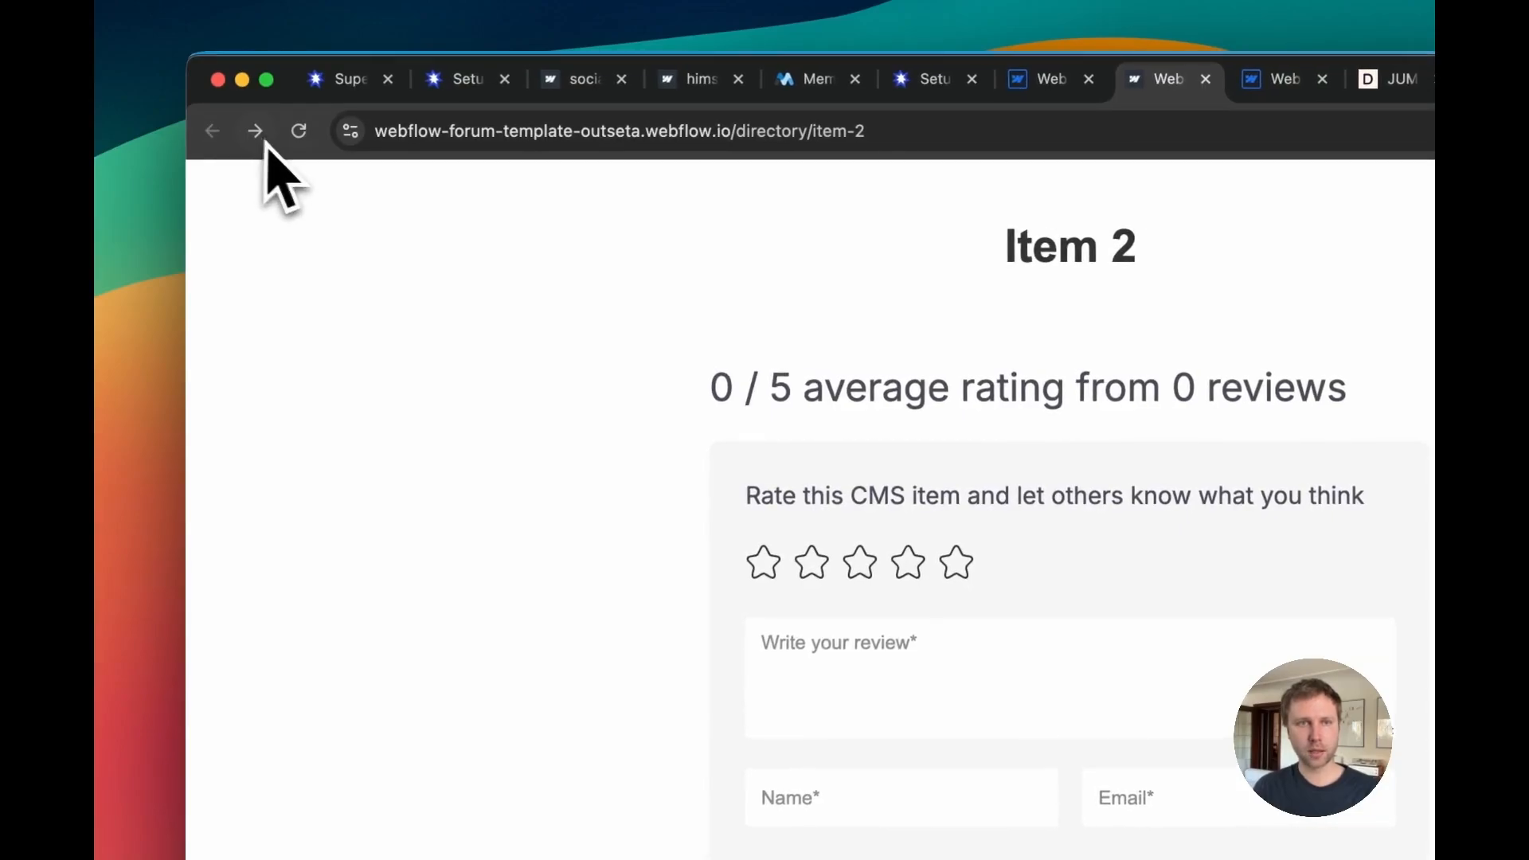
left_click(288, 137)
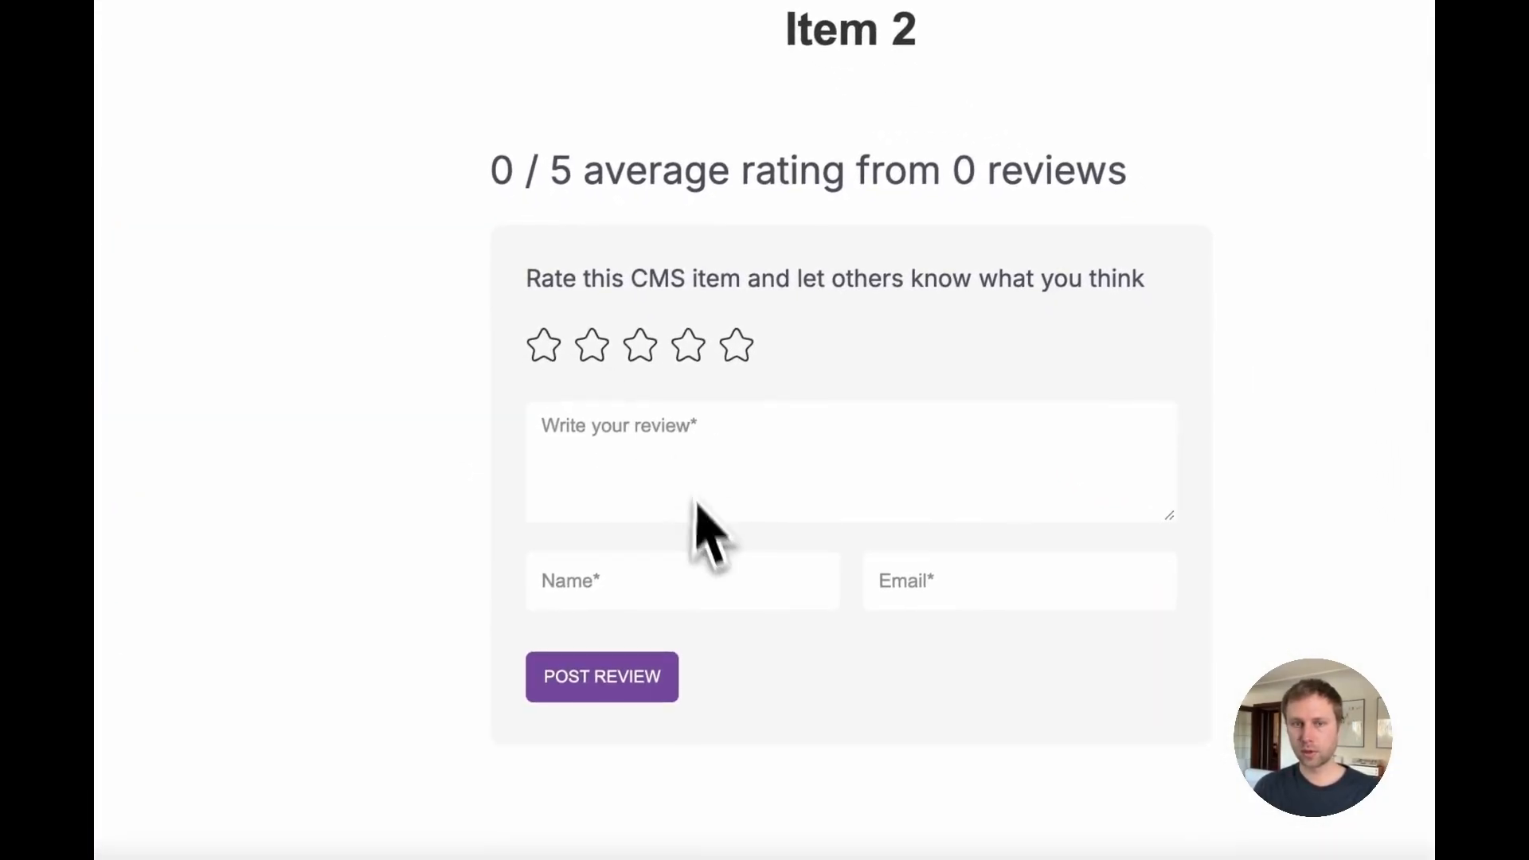
left_click(642, 581)
scroll(642, 581, "down", 1)
left_click(955, 536)
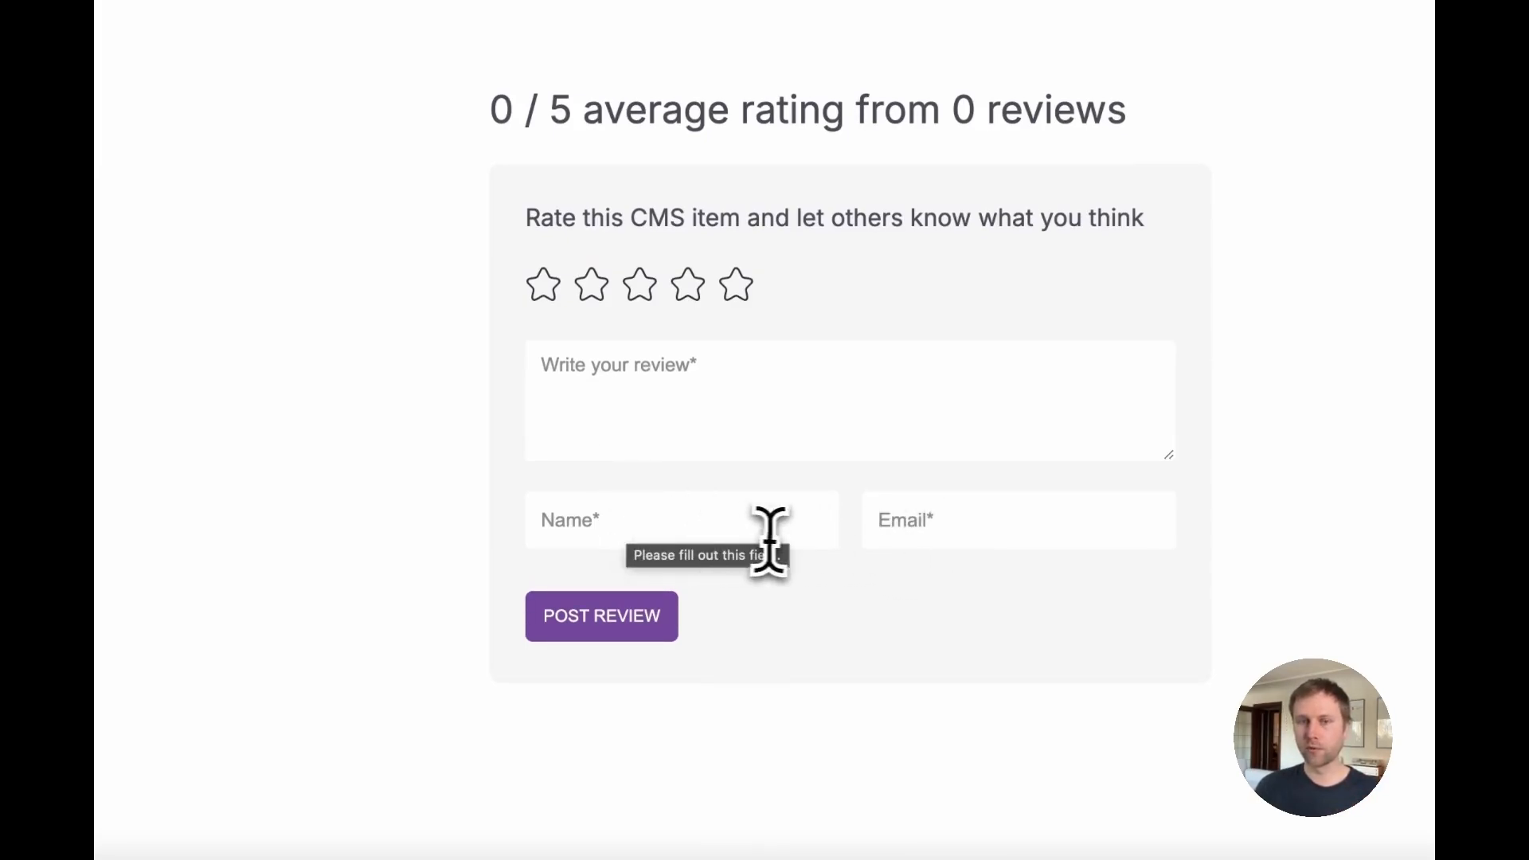
left_click(717, 529)
left_click(916, 537)
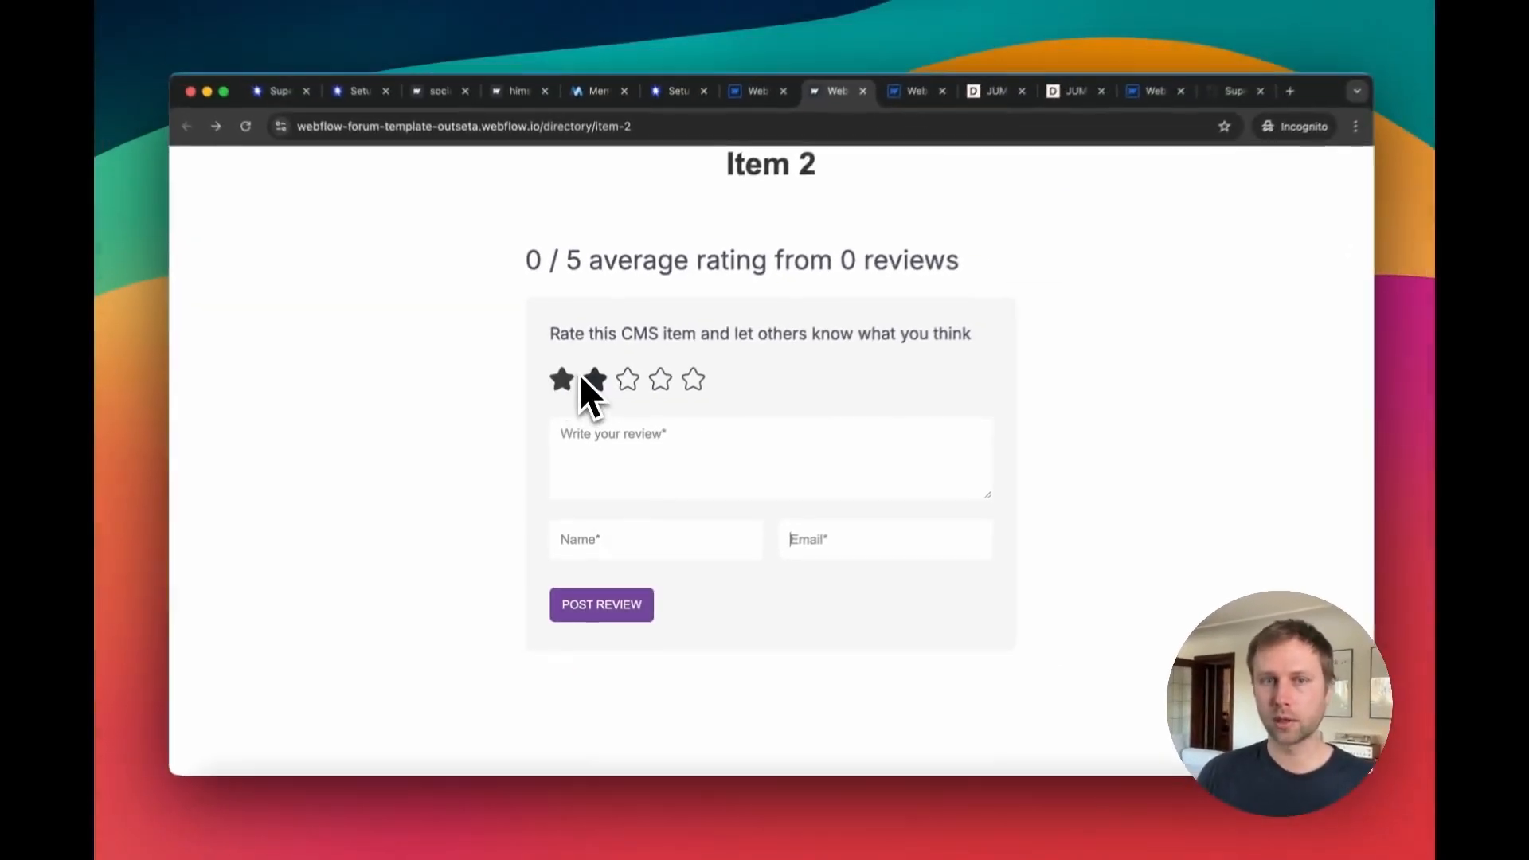
Step: Post a four-star review reading 'first review' on Item 2, filling in a name and email
left_click(675, 394)
left_click(642, 451)
type("first review")
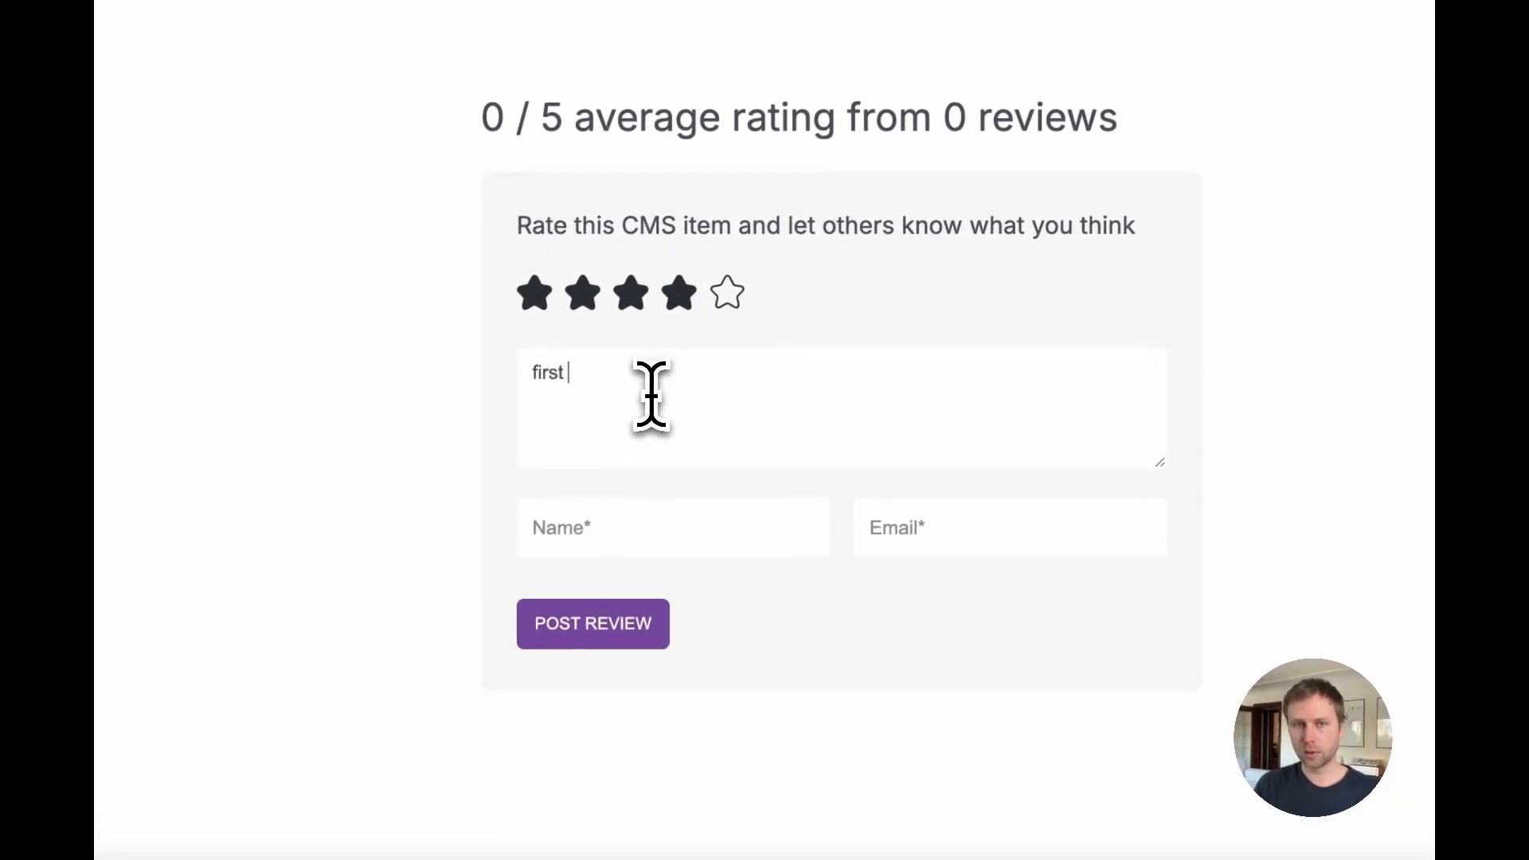
scroll(622, 478, "up", 1)
left_click(597, 527)
type("asdfadfsafsd")
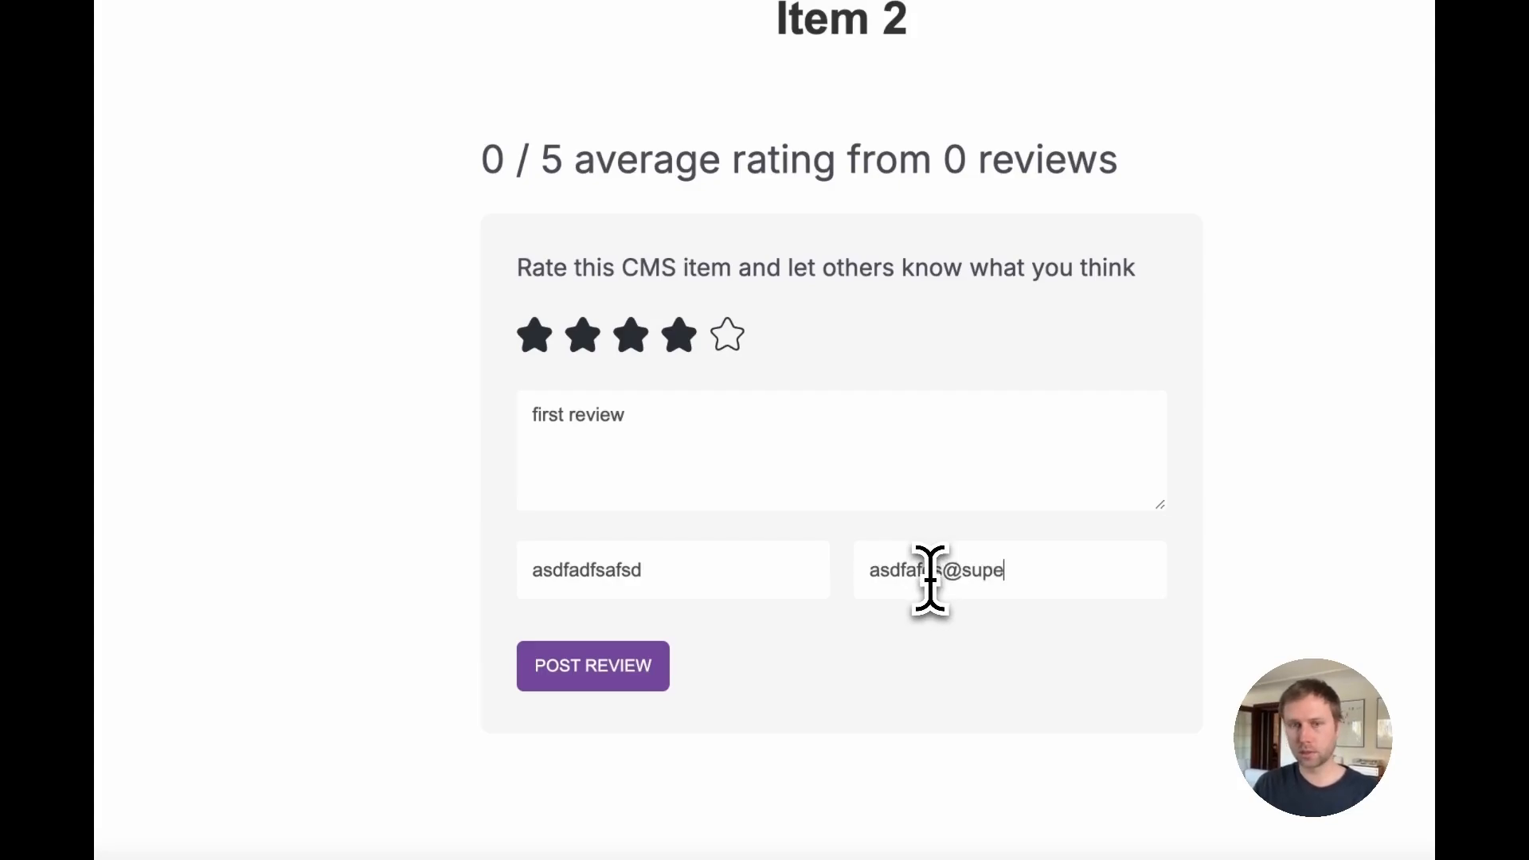
scroll(717, 605, "down", 1)
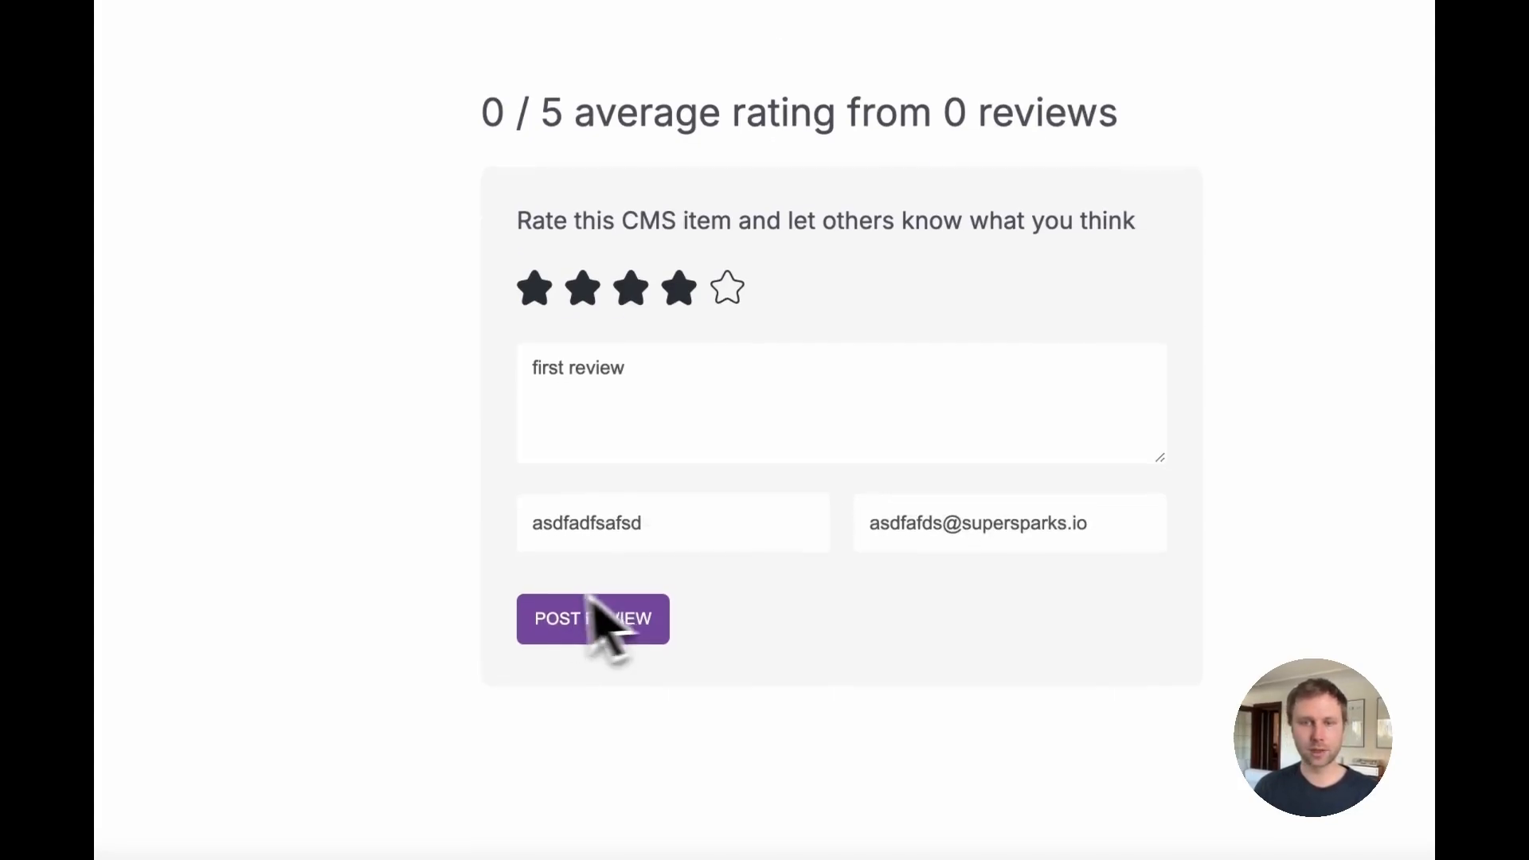
left_click(568, 629)
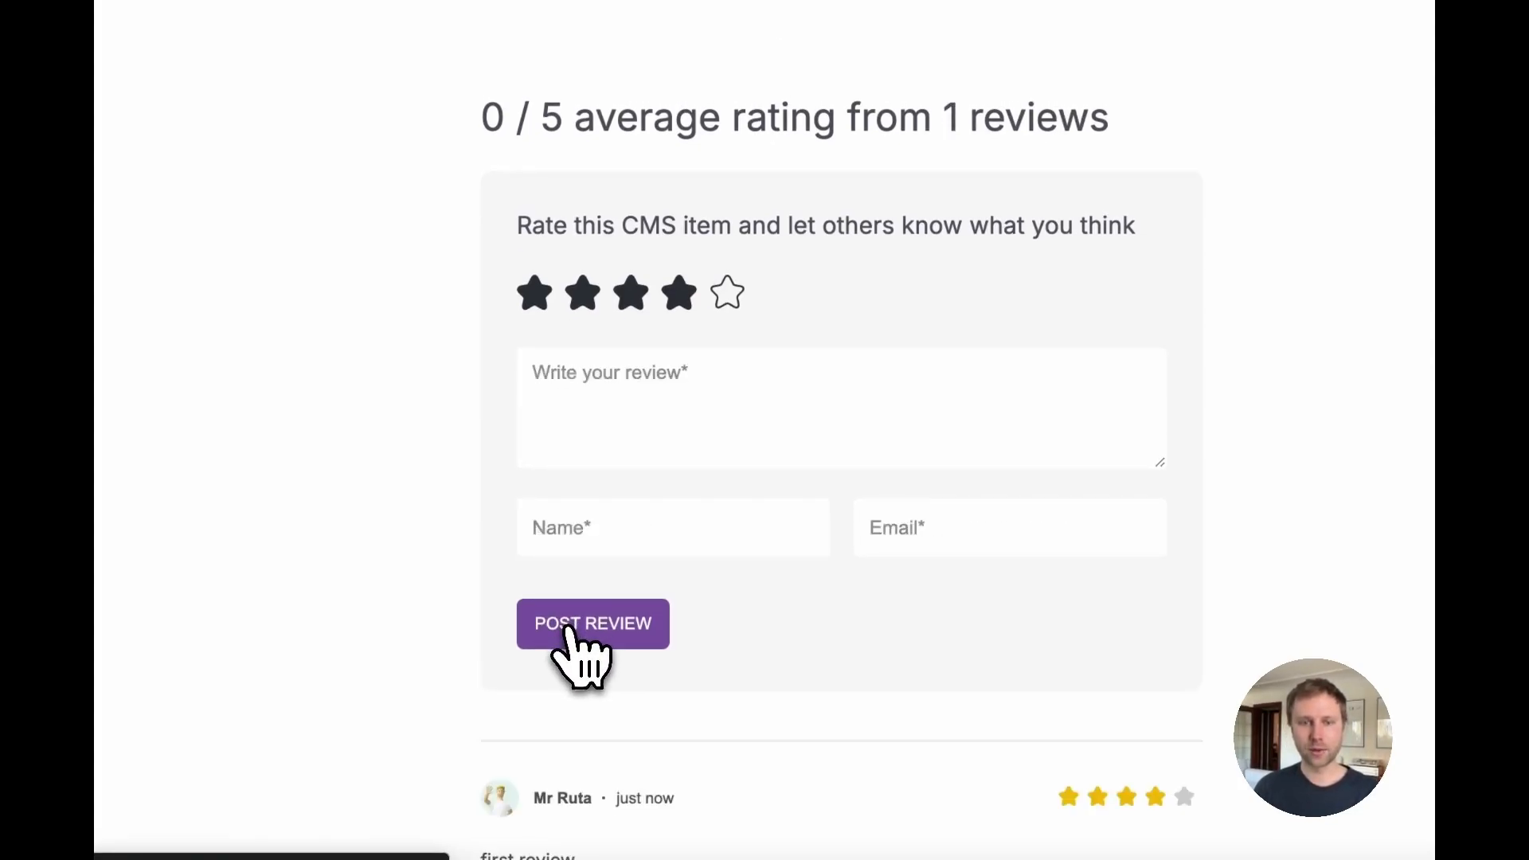
Step: Examine the posted review's author name and avatar
scroll(574, 632, "down", 8)
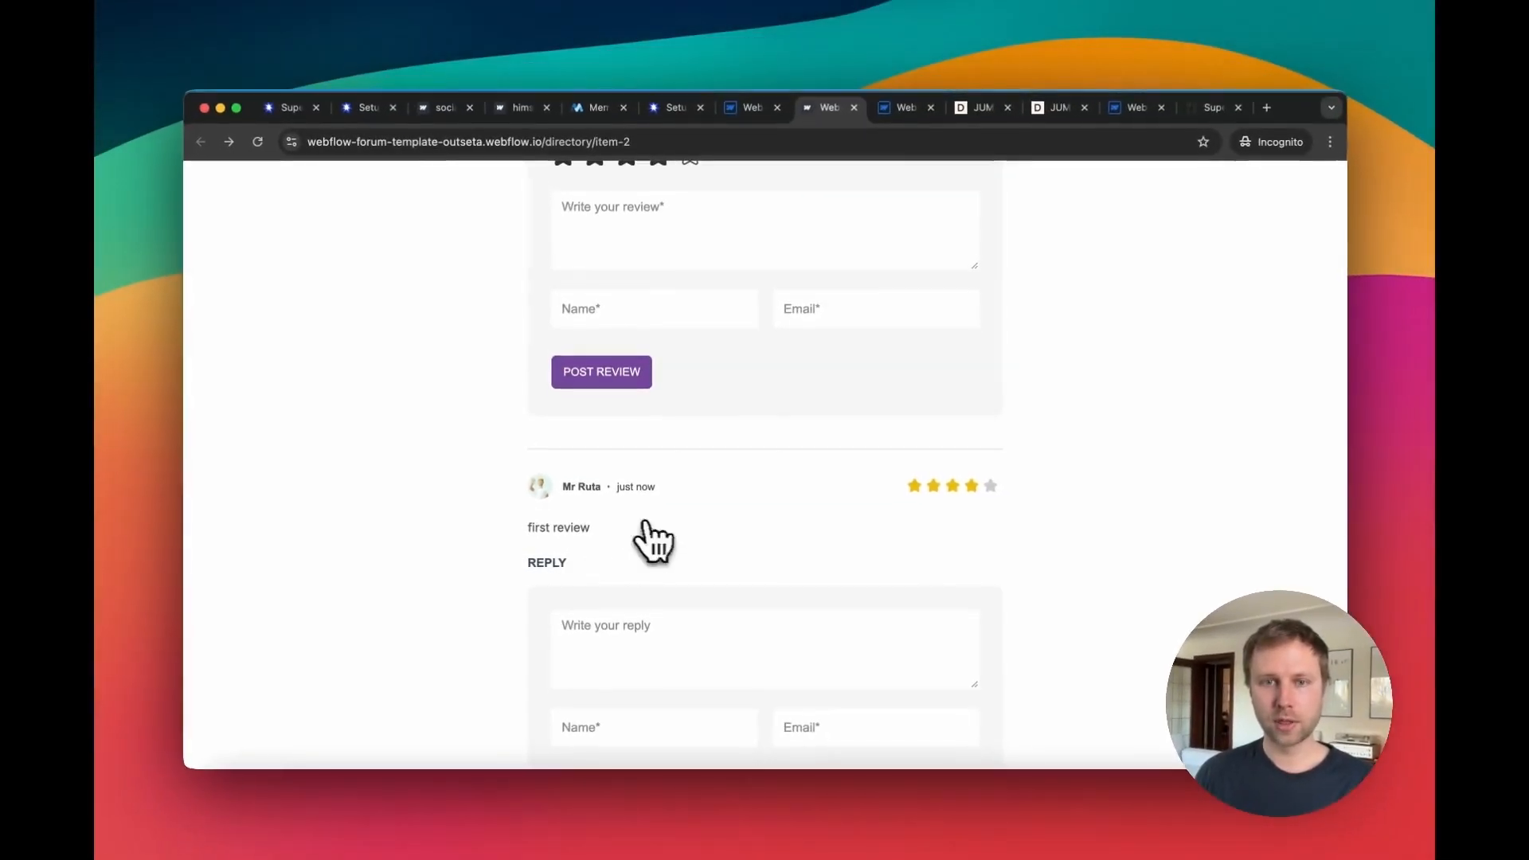
scroll(605, 501, "up", 2)
scroll(587, 496, "down", 2)
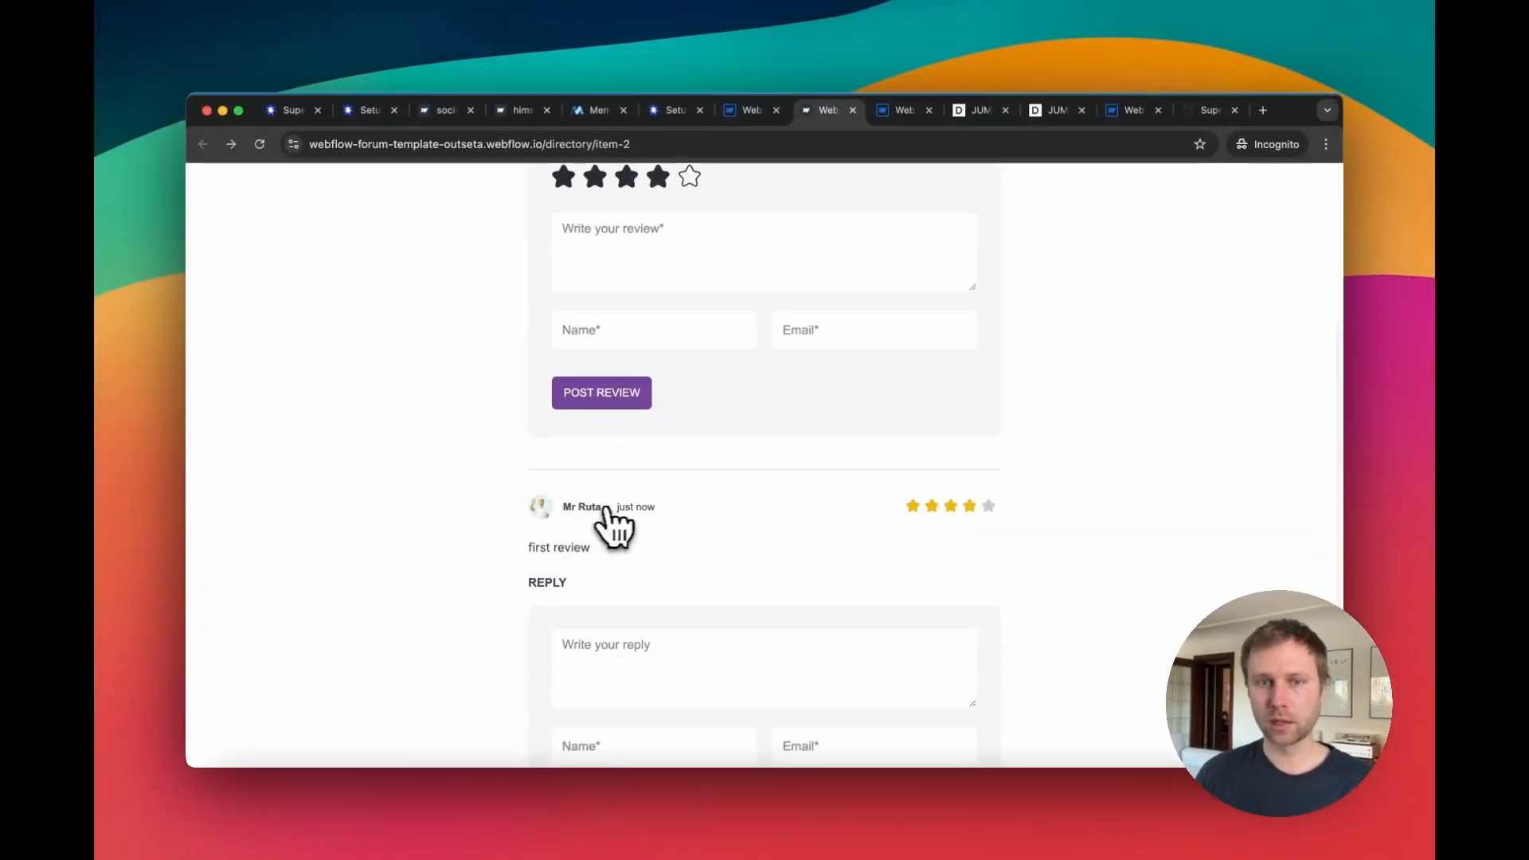
left_click(679, 139)
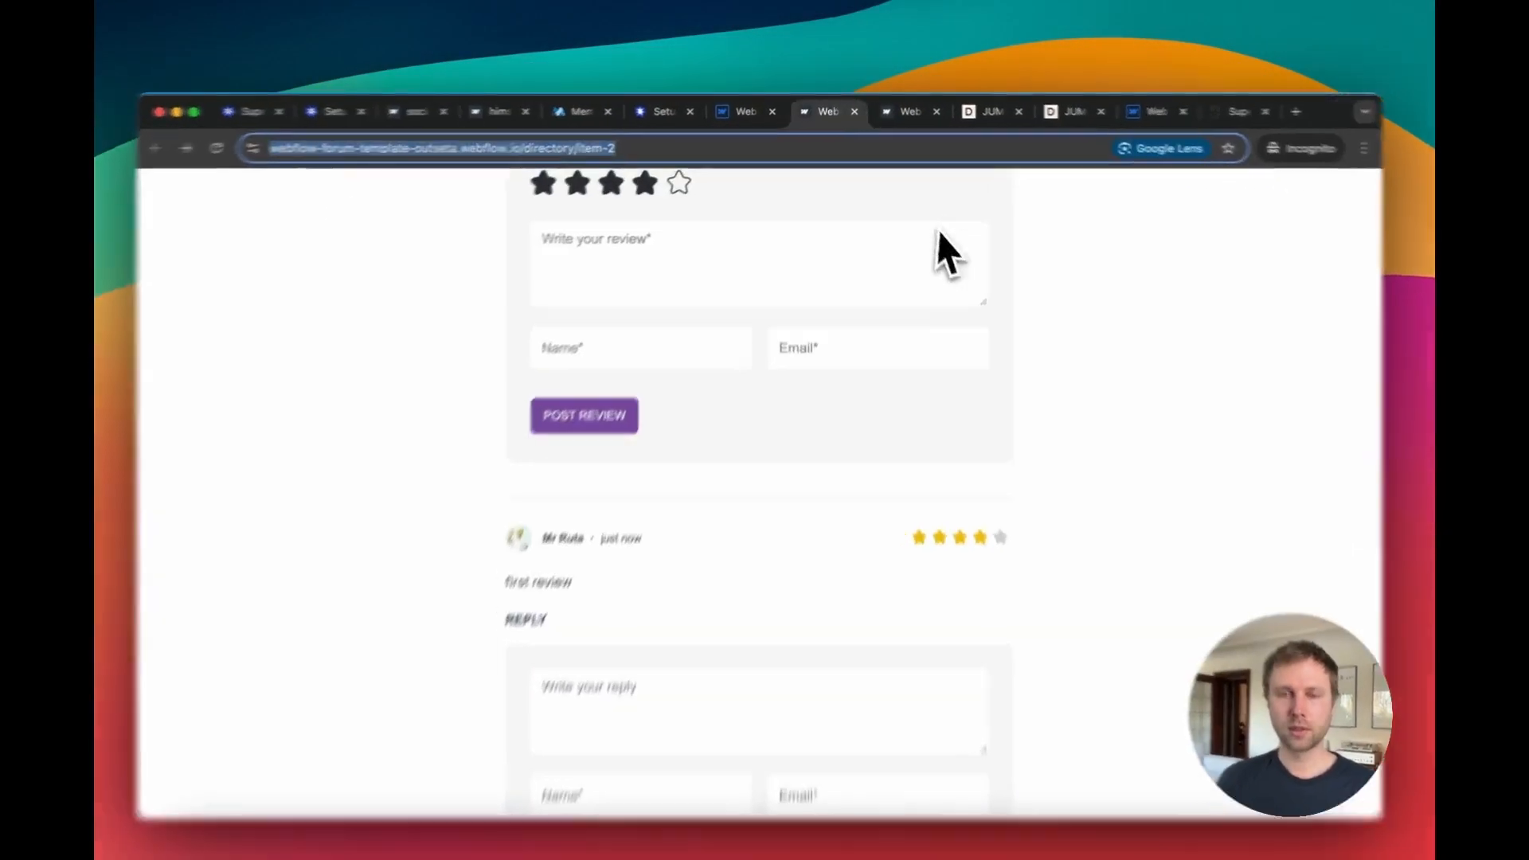
Step: Open the logged-in member's account profile on the forum site's home page
left_click(940, 121)
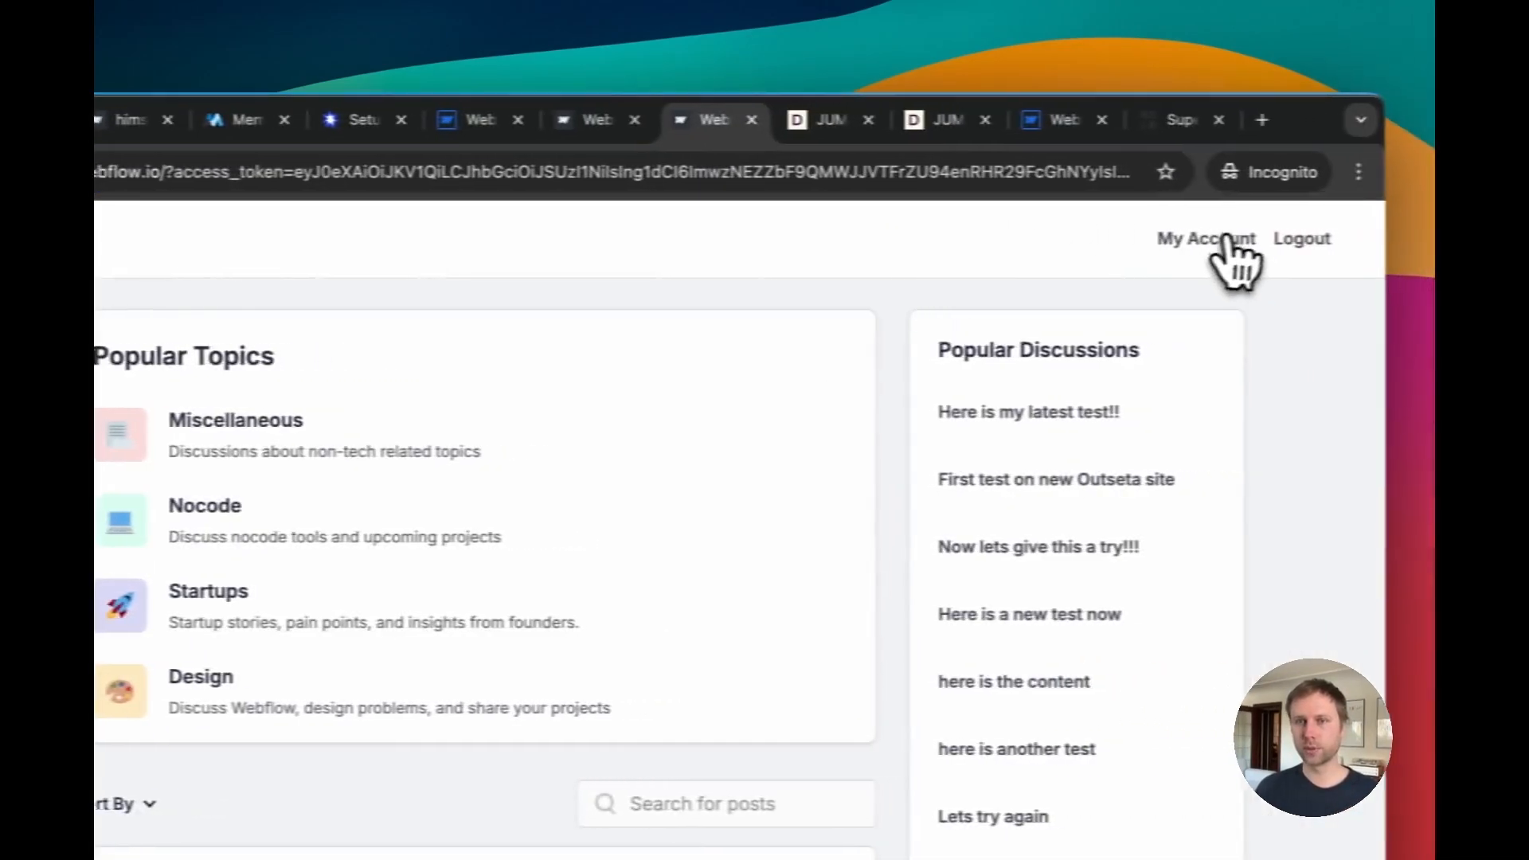
left_click(1218, 251)
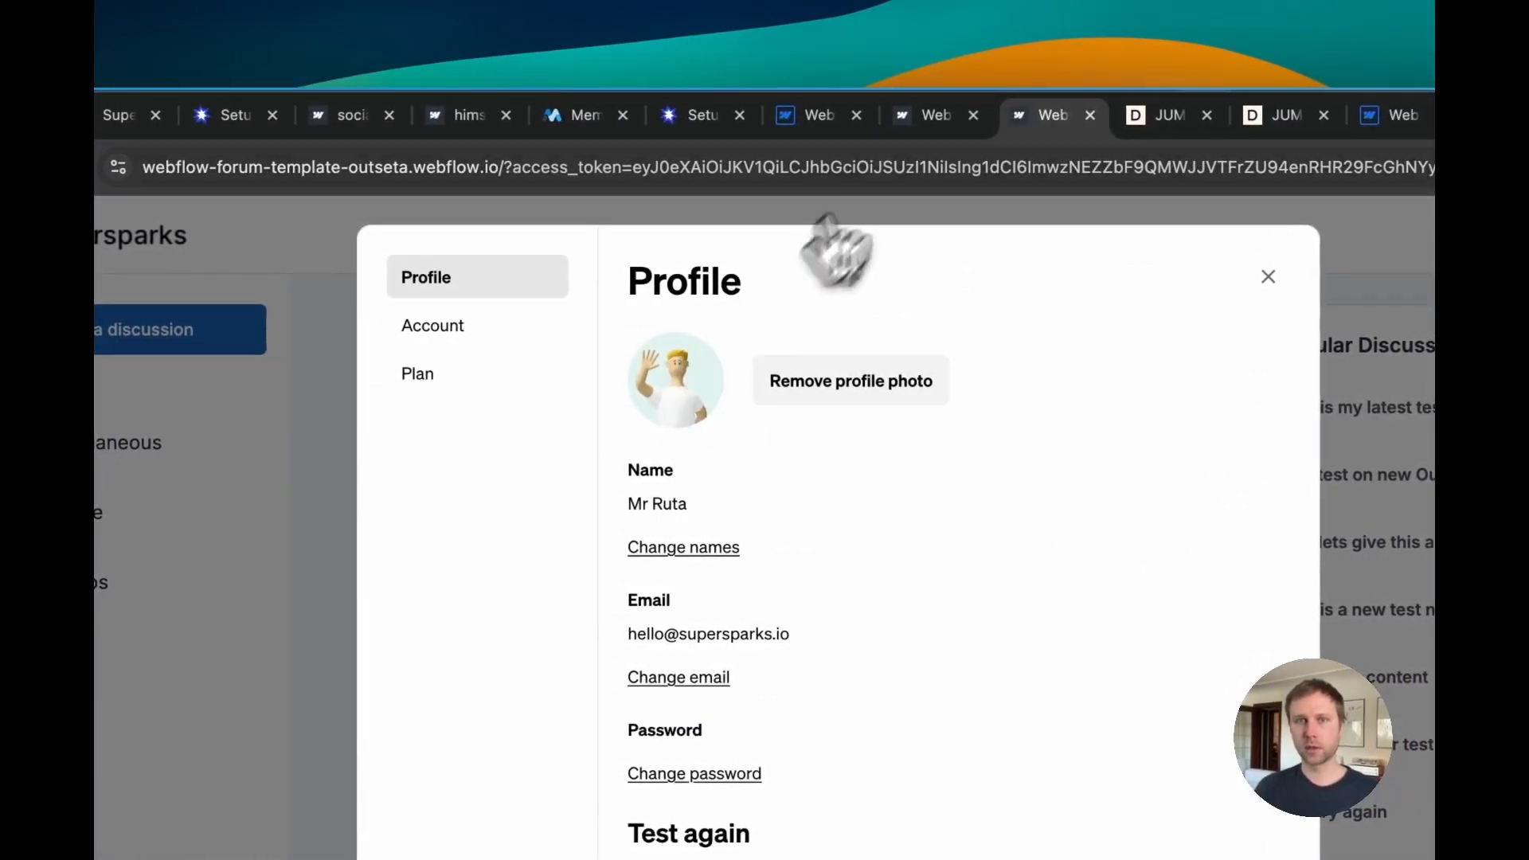
Step: Look through the Outseta membership settings tabs for username, profile image, profile updates and notifications
left_click(932, 116)
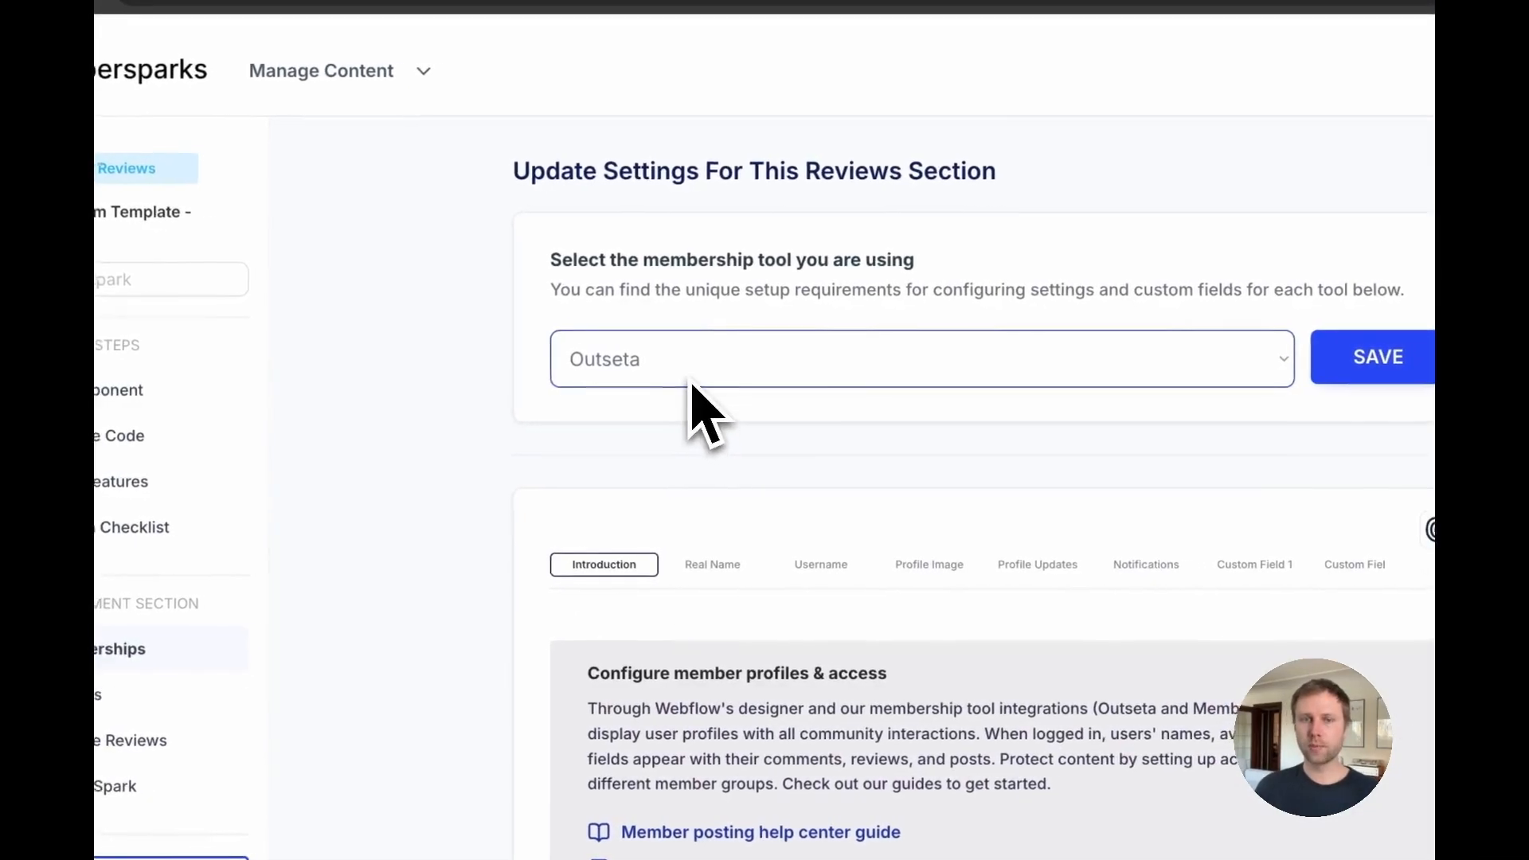
left_click(677, 368)
left_click(593, 360)
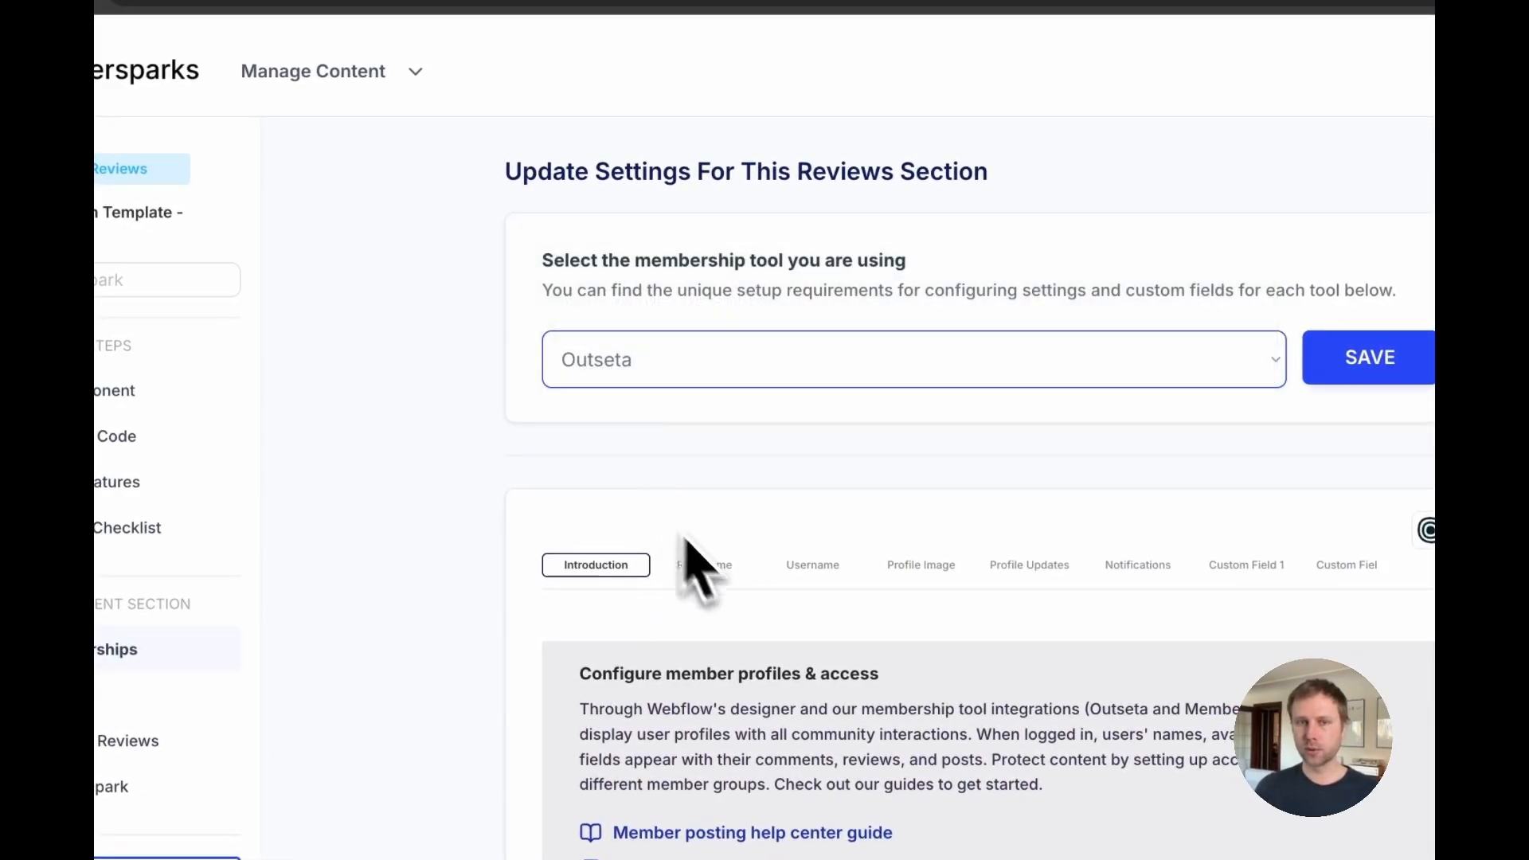
scroll(717, 581, "down", 1)
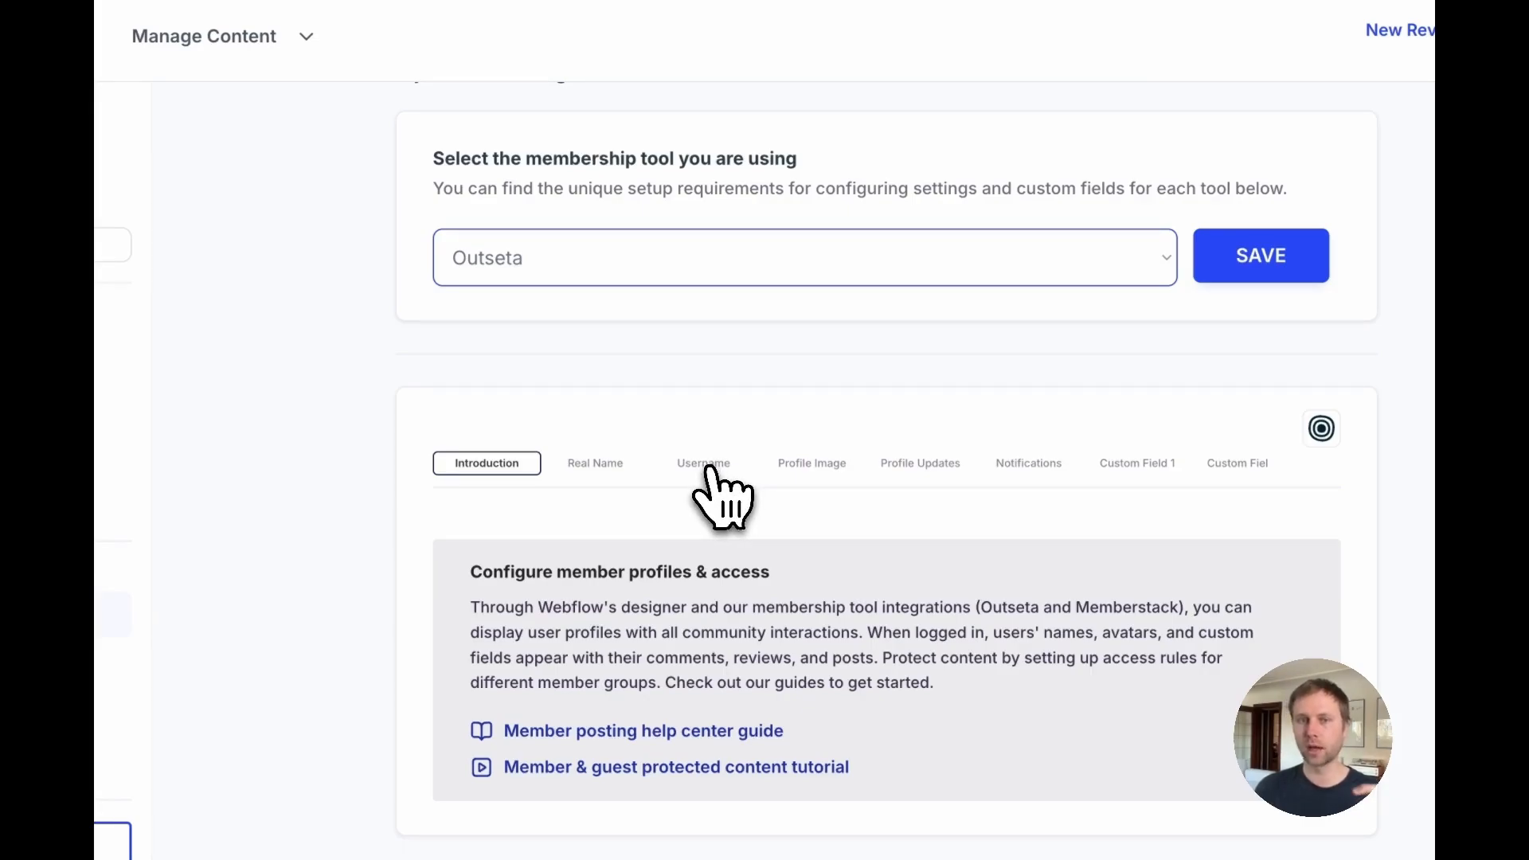
left_click(709, 466)
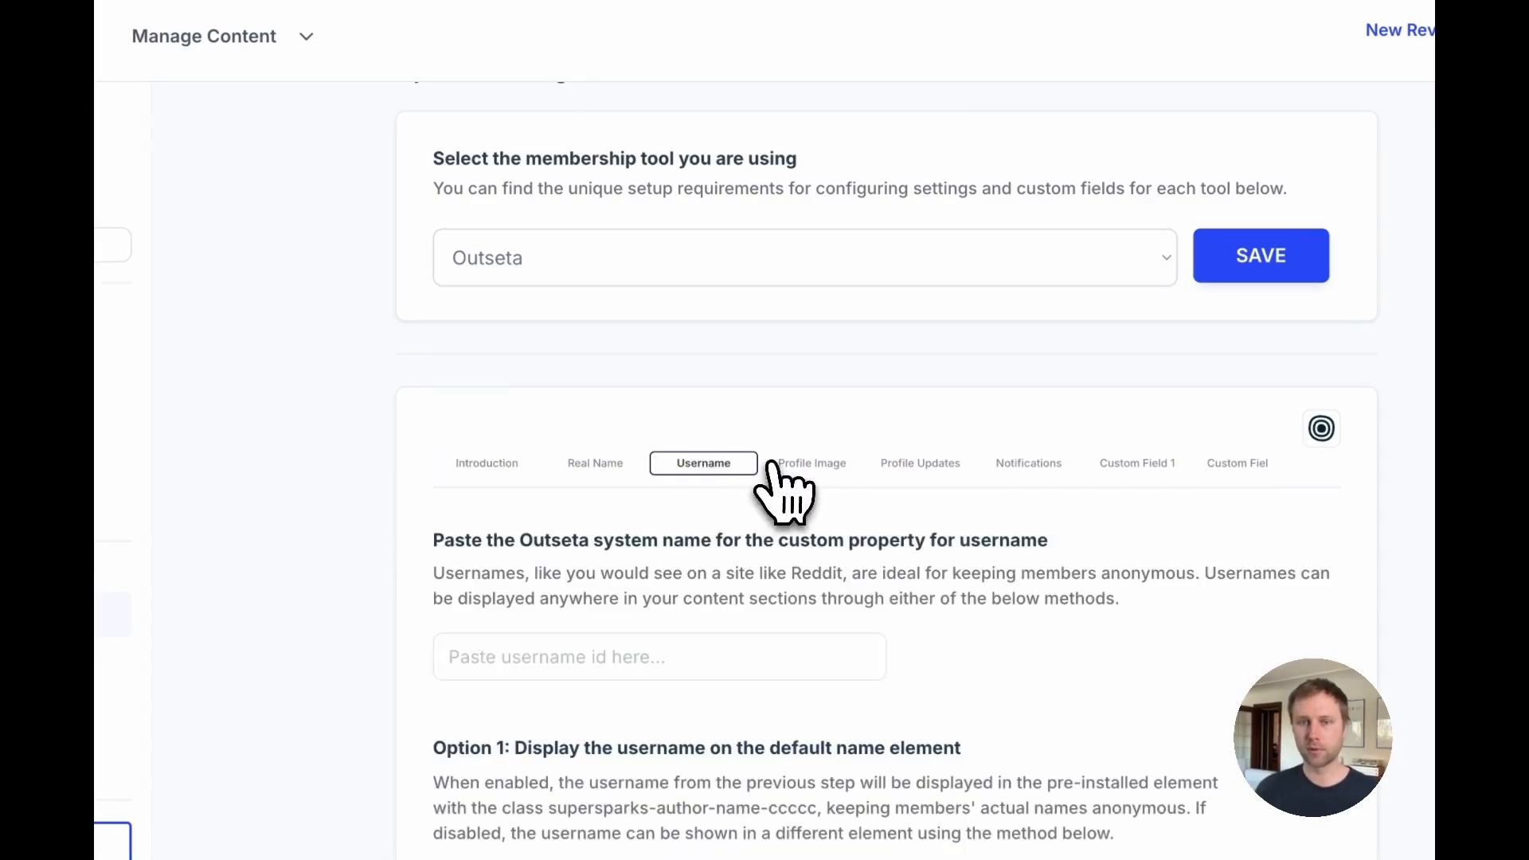
scroll(756, 557, "down", 3)
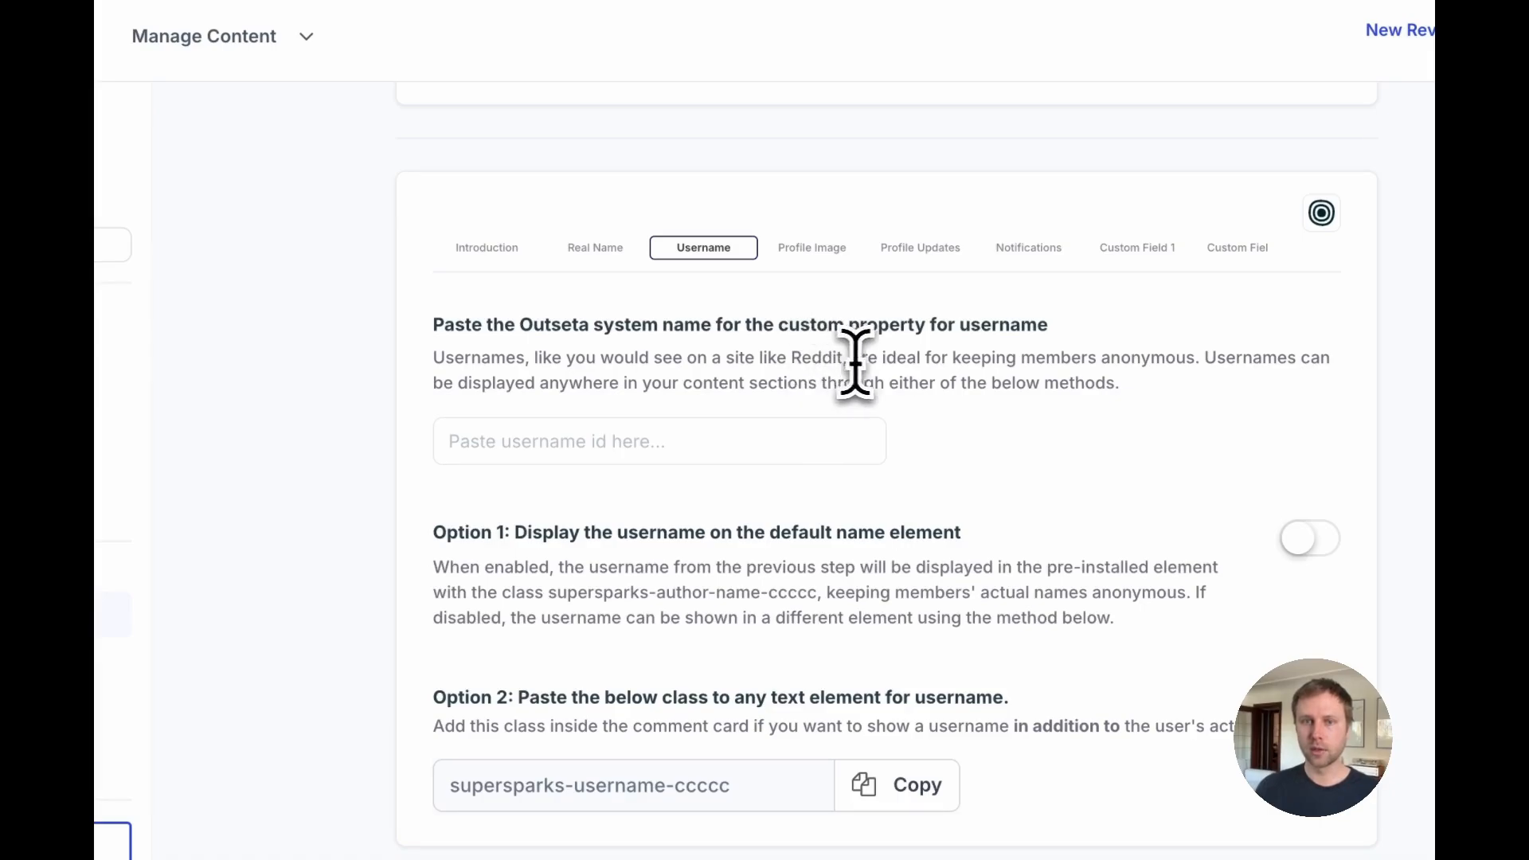
left_click_drag(876, 358, 790, 358)
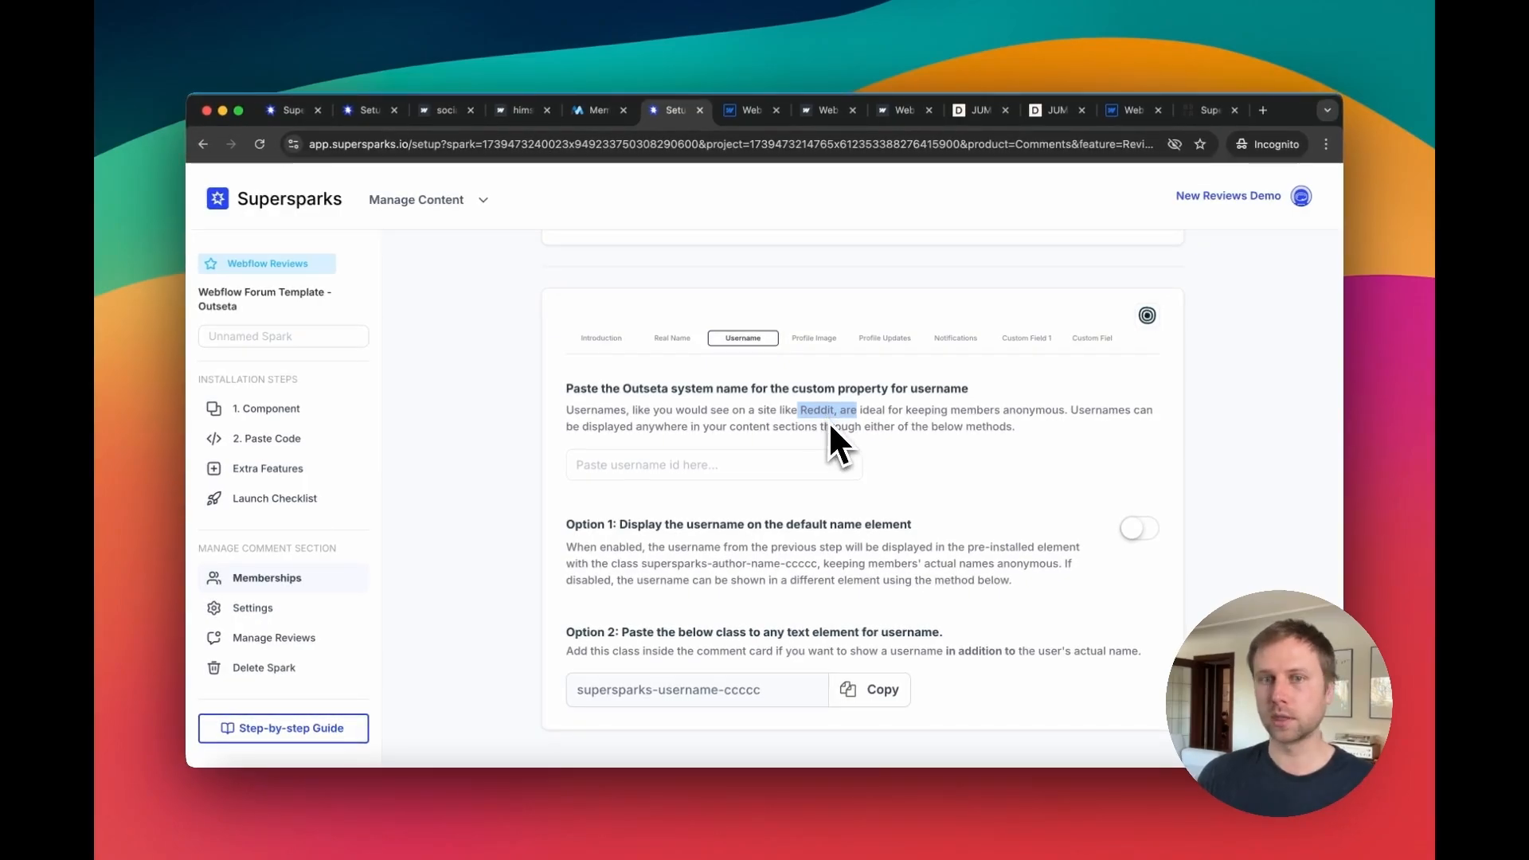
left_click(815, 339)
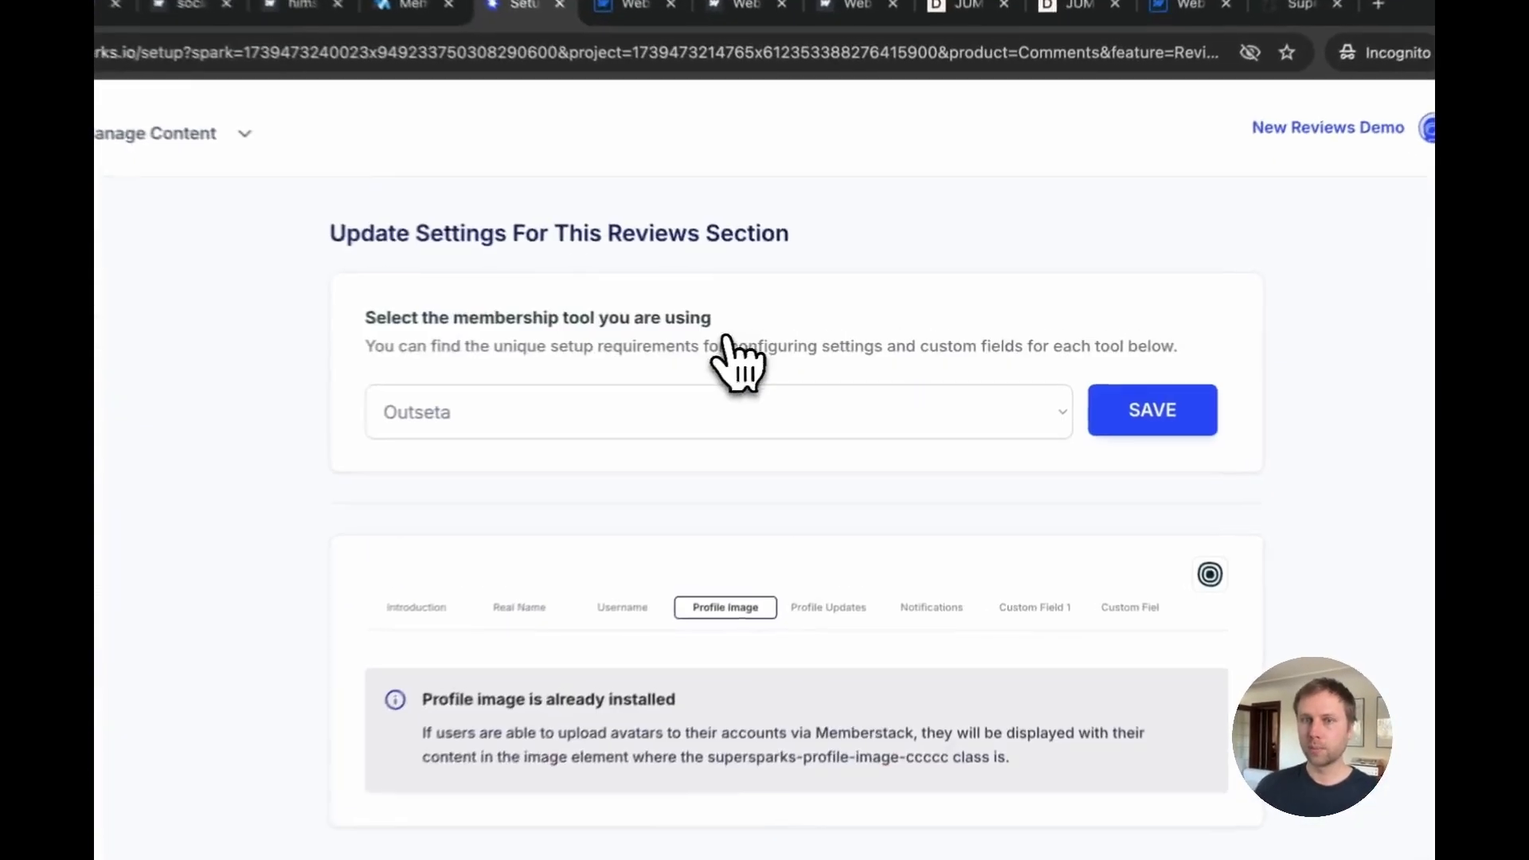
left_click(885, 339)
left_click(956, 339)
scroll(839, 547, "down", 5)
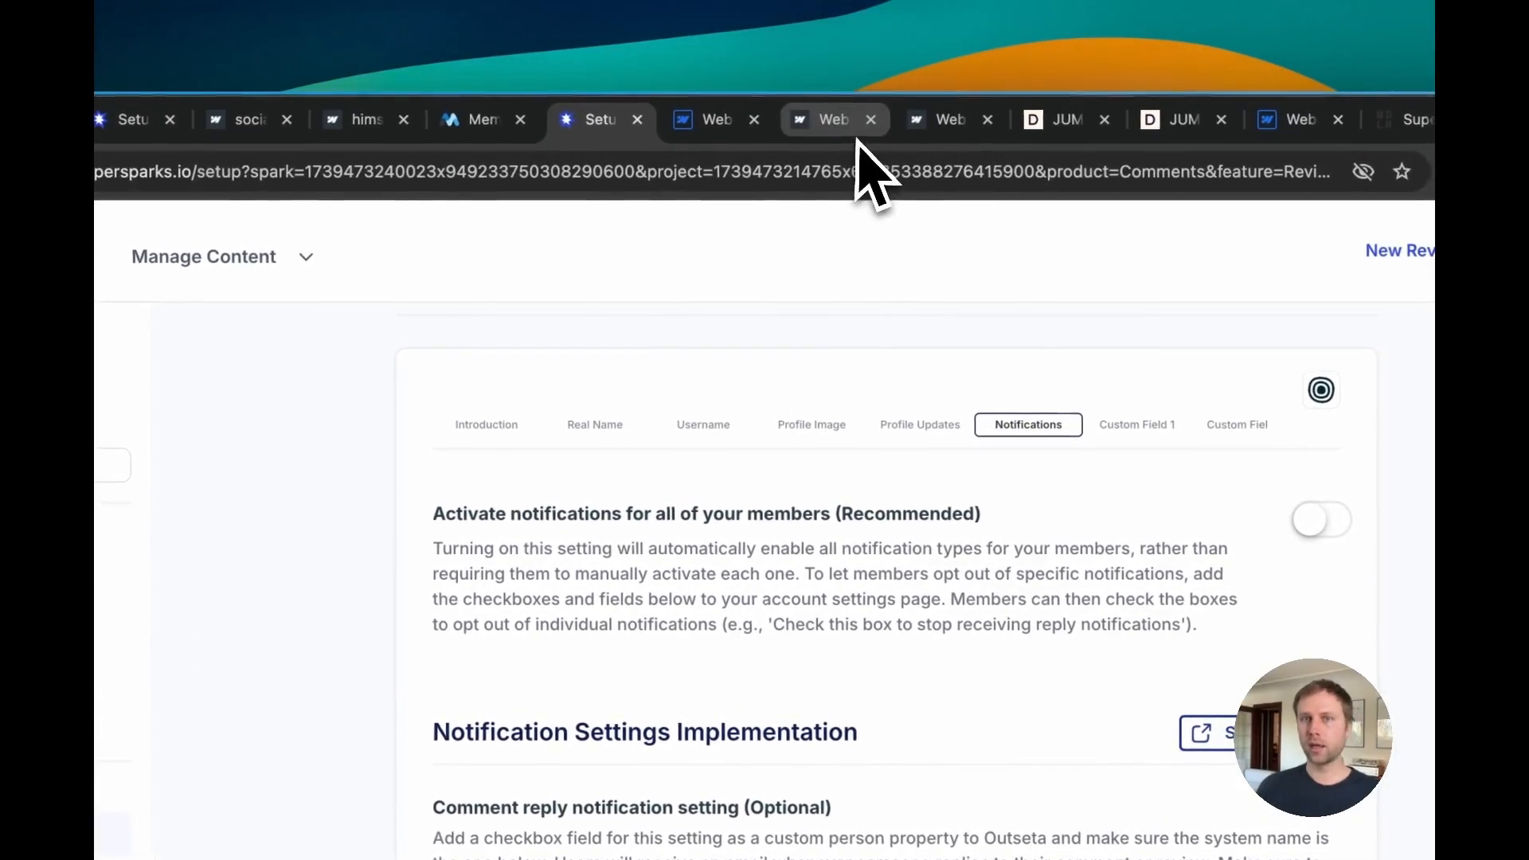
Step: Select the posted review's text on the Item 2 page to compare it with the settings
left_click(846, 116)
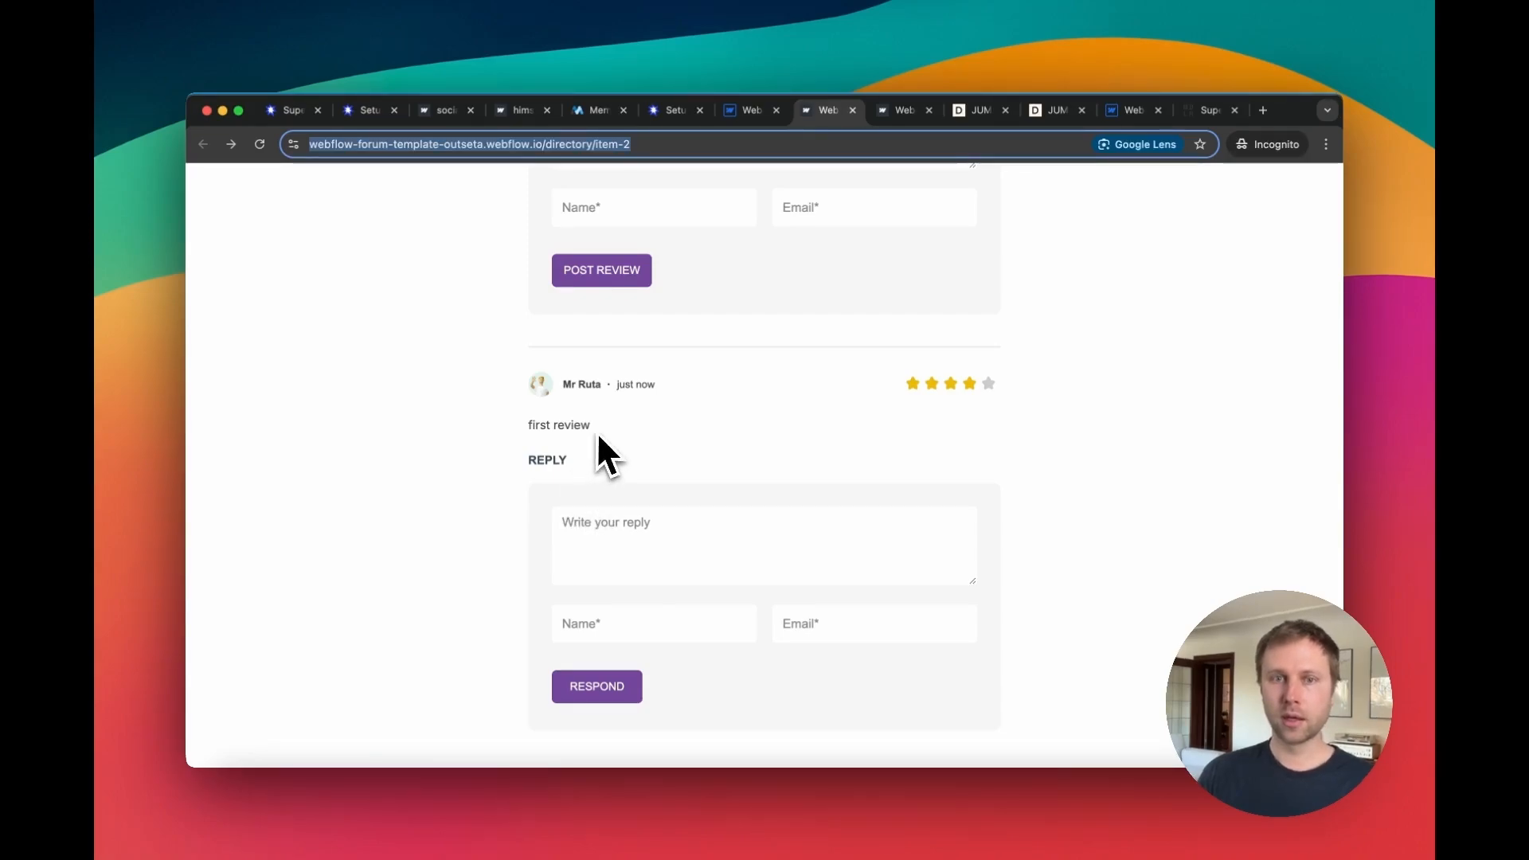
left_click_drag(598, 434, 529, 426)
left_click(623, 436)
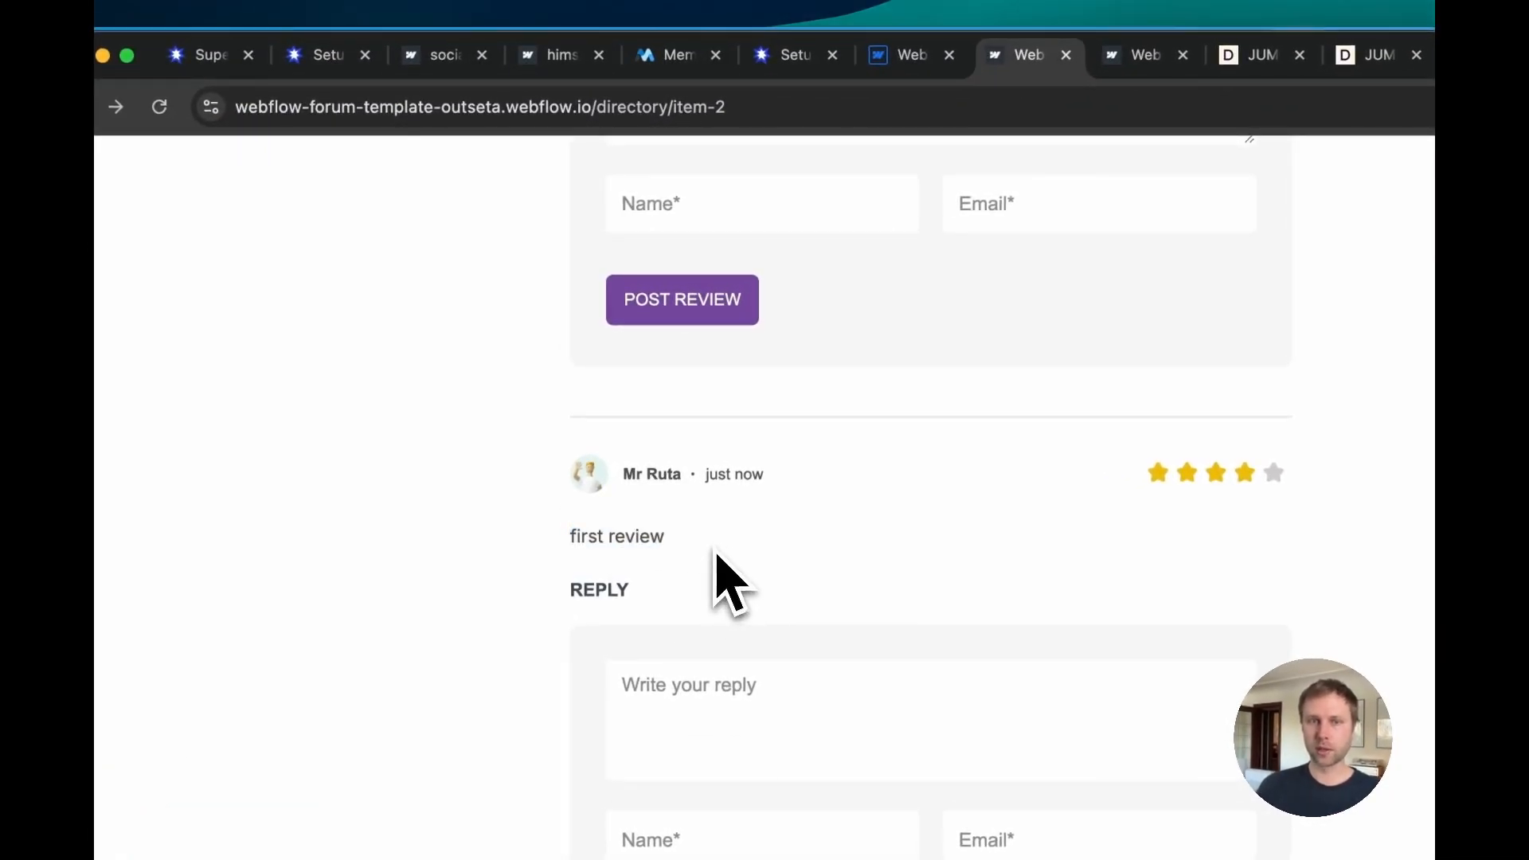
left_click_drag(686, 553, 572, 540)
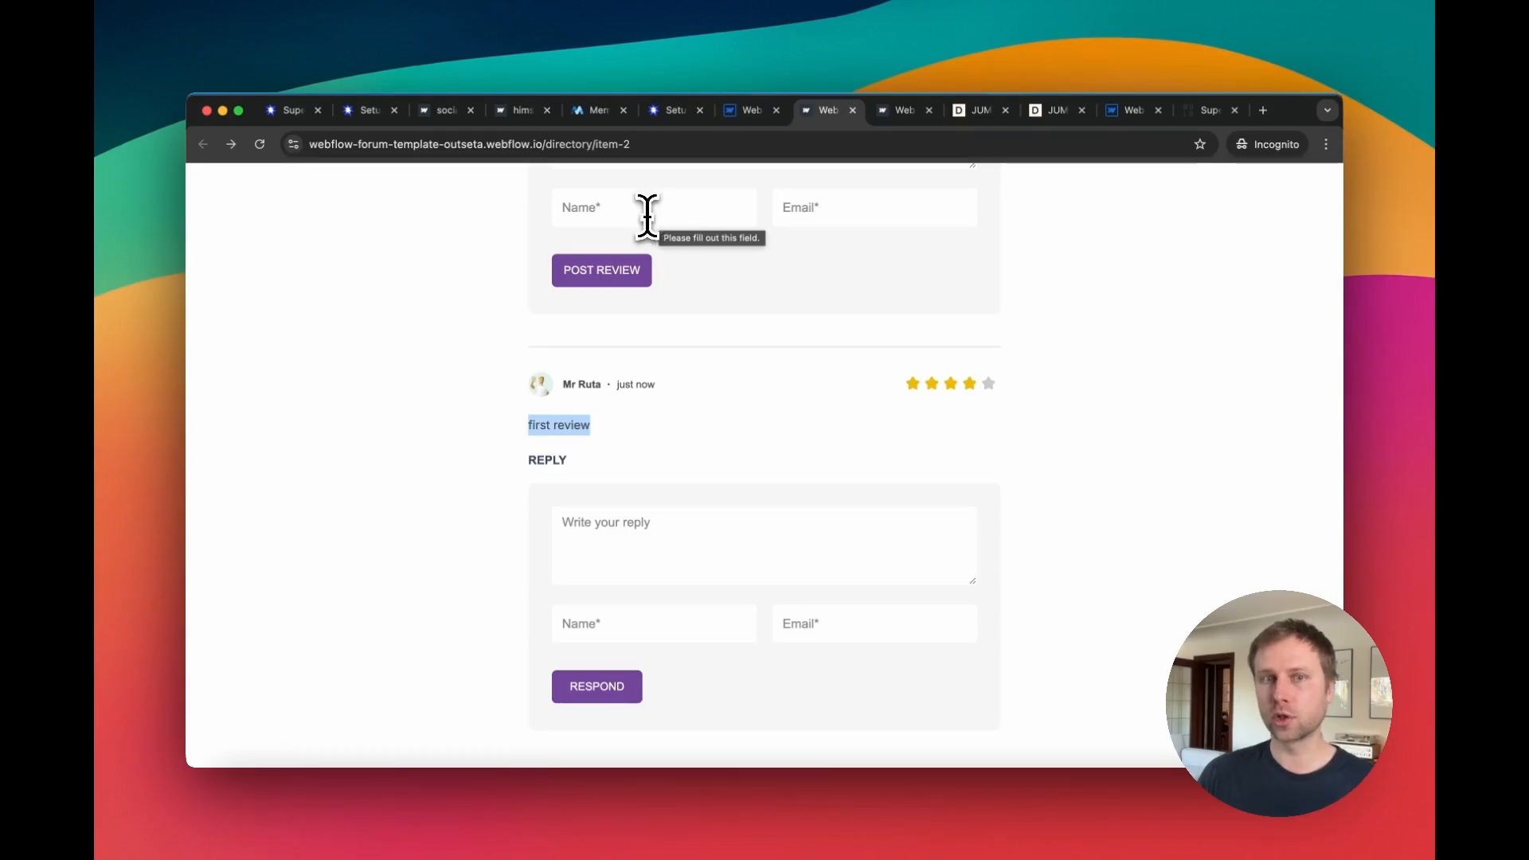
Step: Review the Custom Field 1, 2 and 3 settings in the Outseta membership configuration
left_click(673, 112)
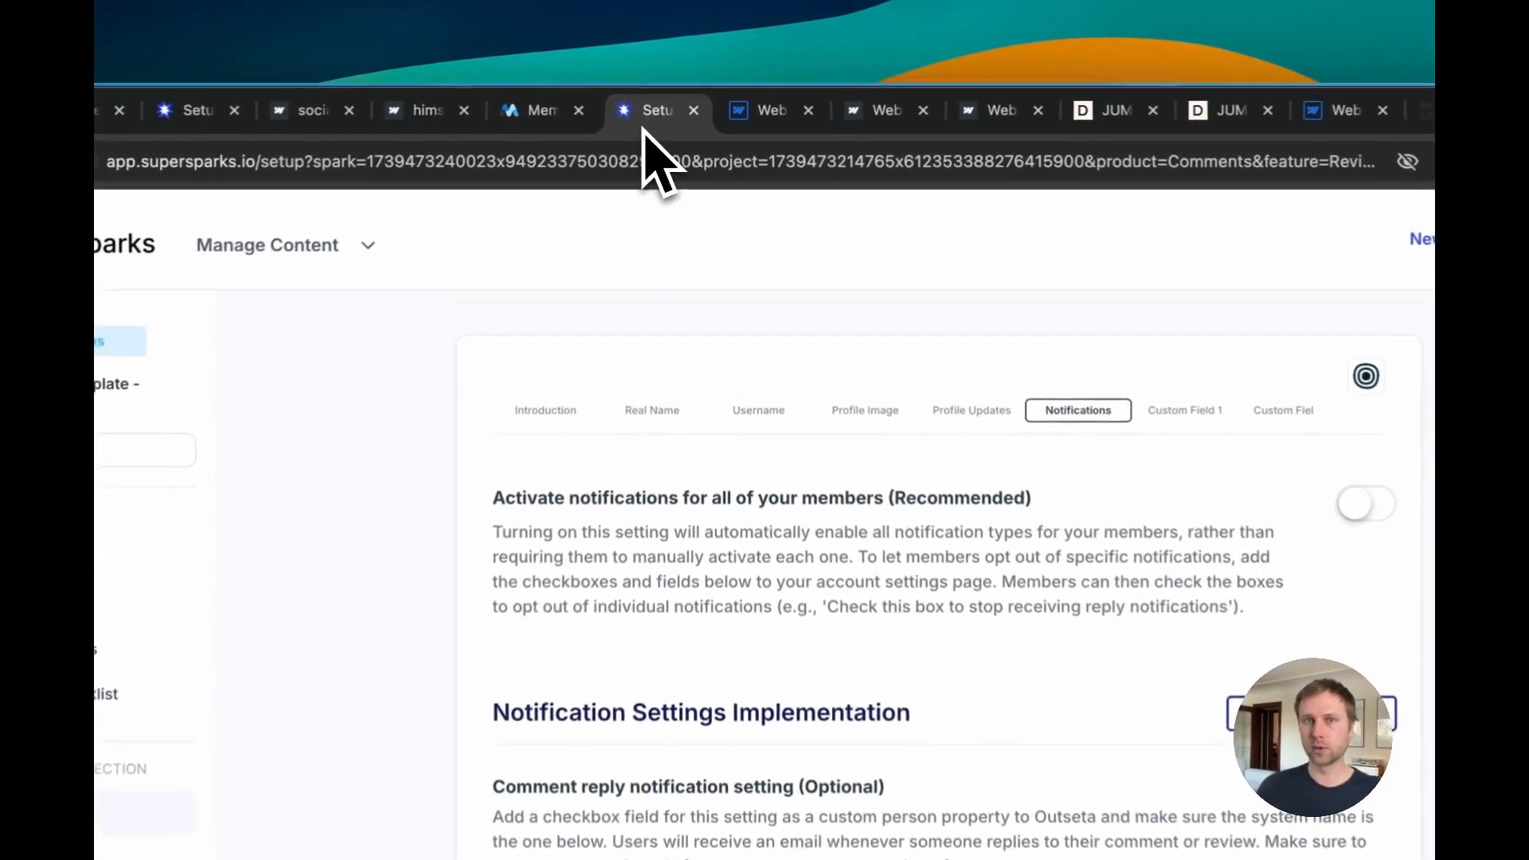
left_click(866, 119)
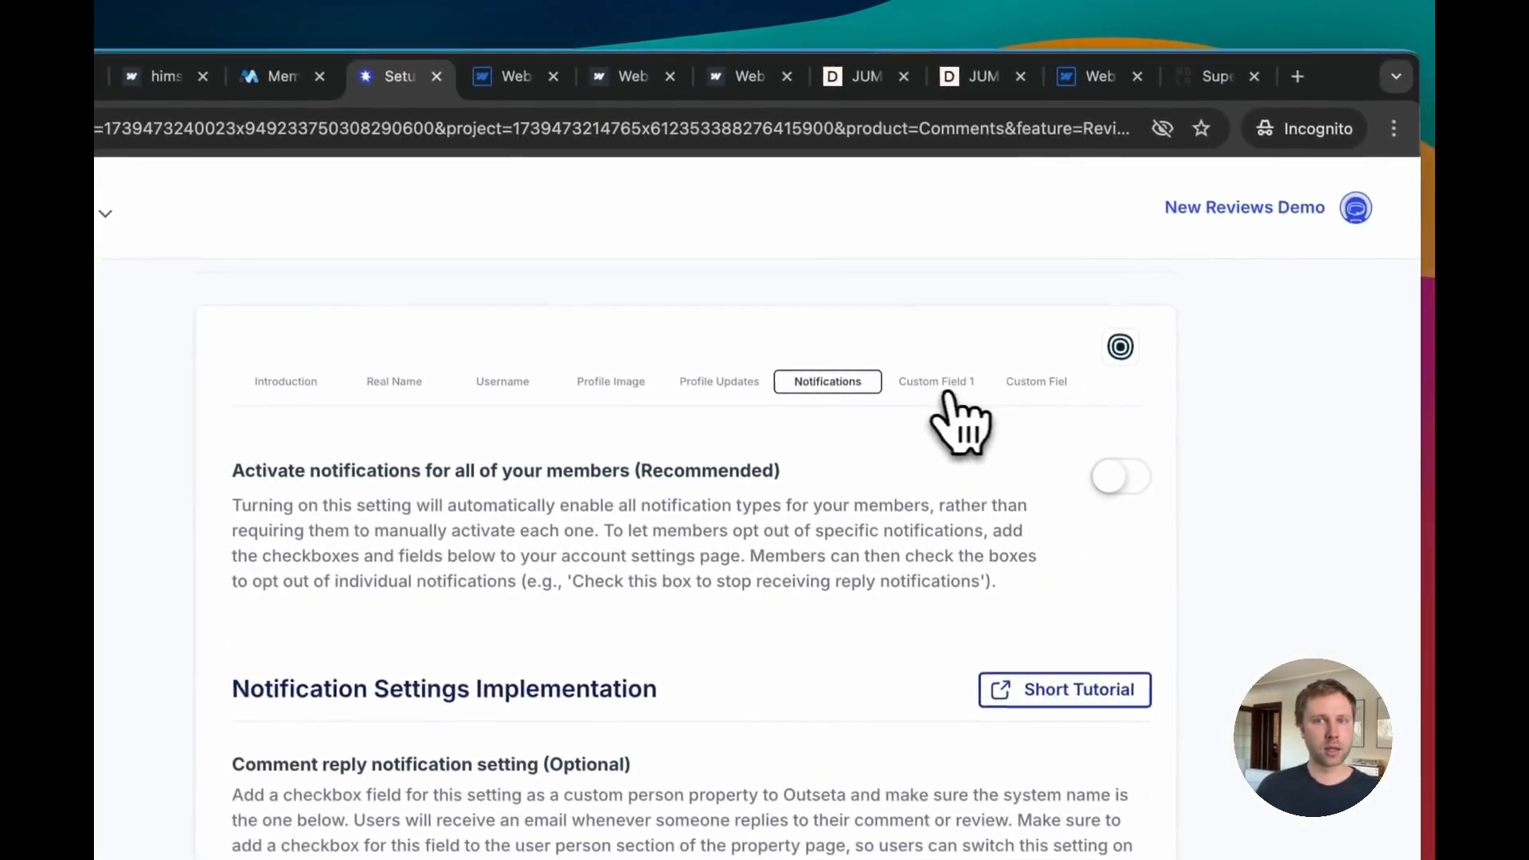
left_click(948, 394)
scroll(936, 514, "right", 3)
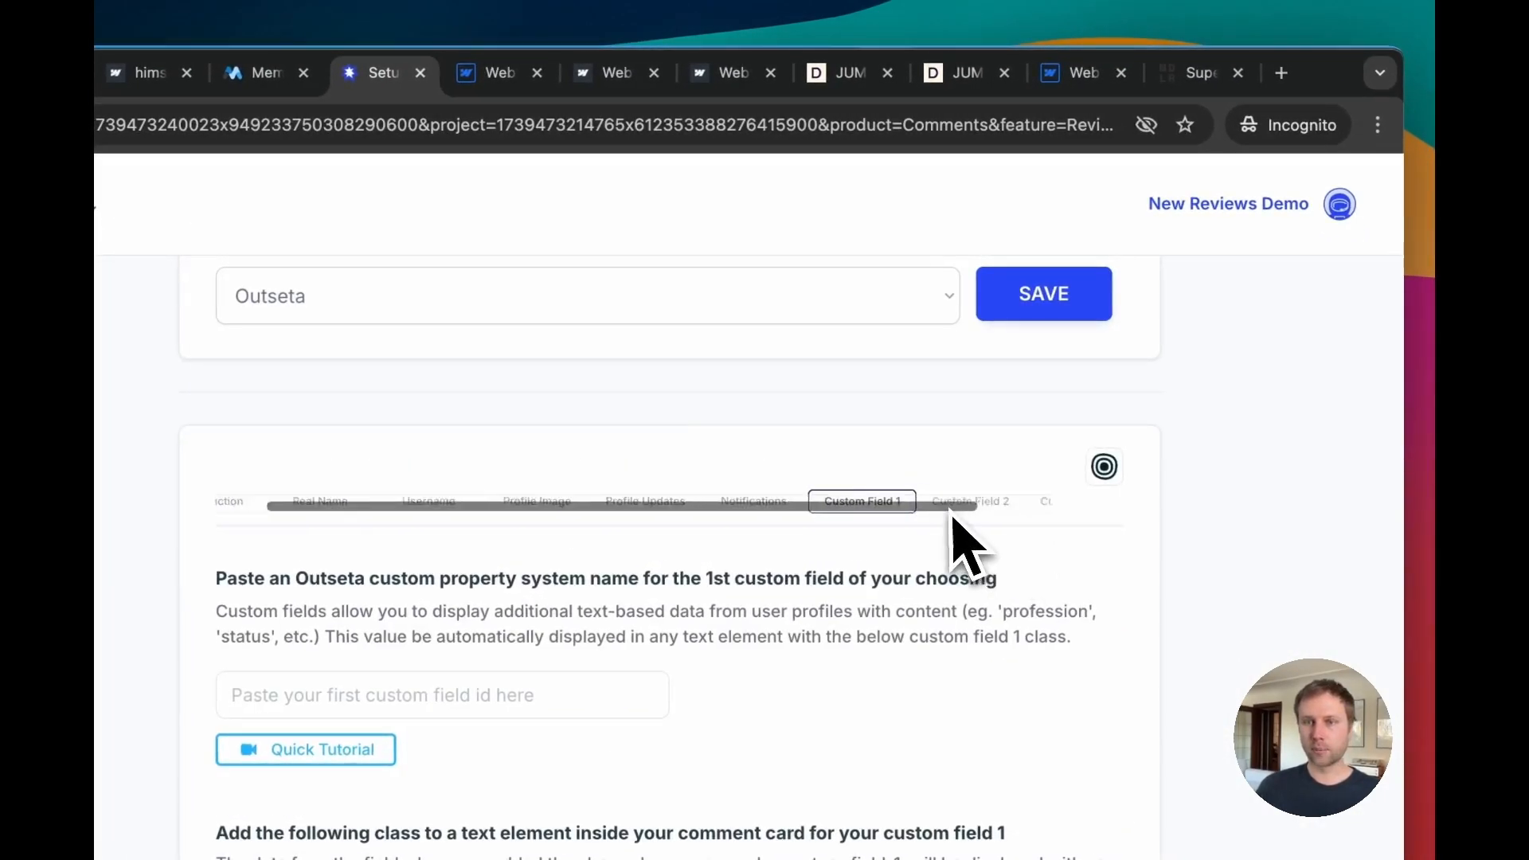
left_click(905, 497)
left_click(991, 575)
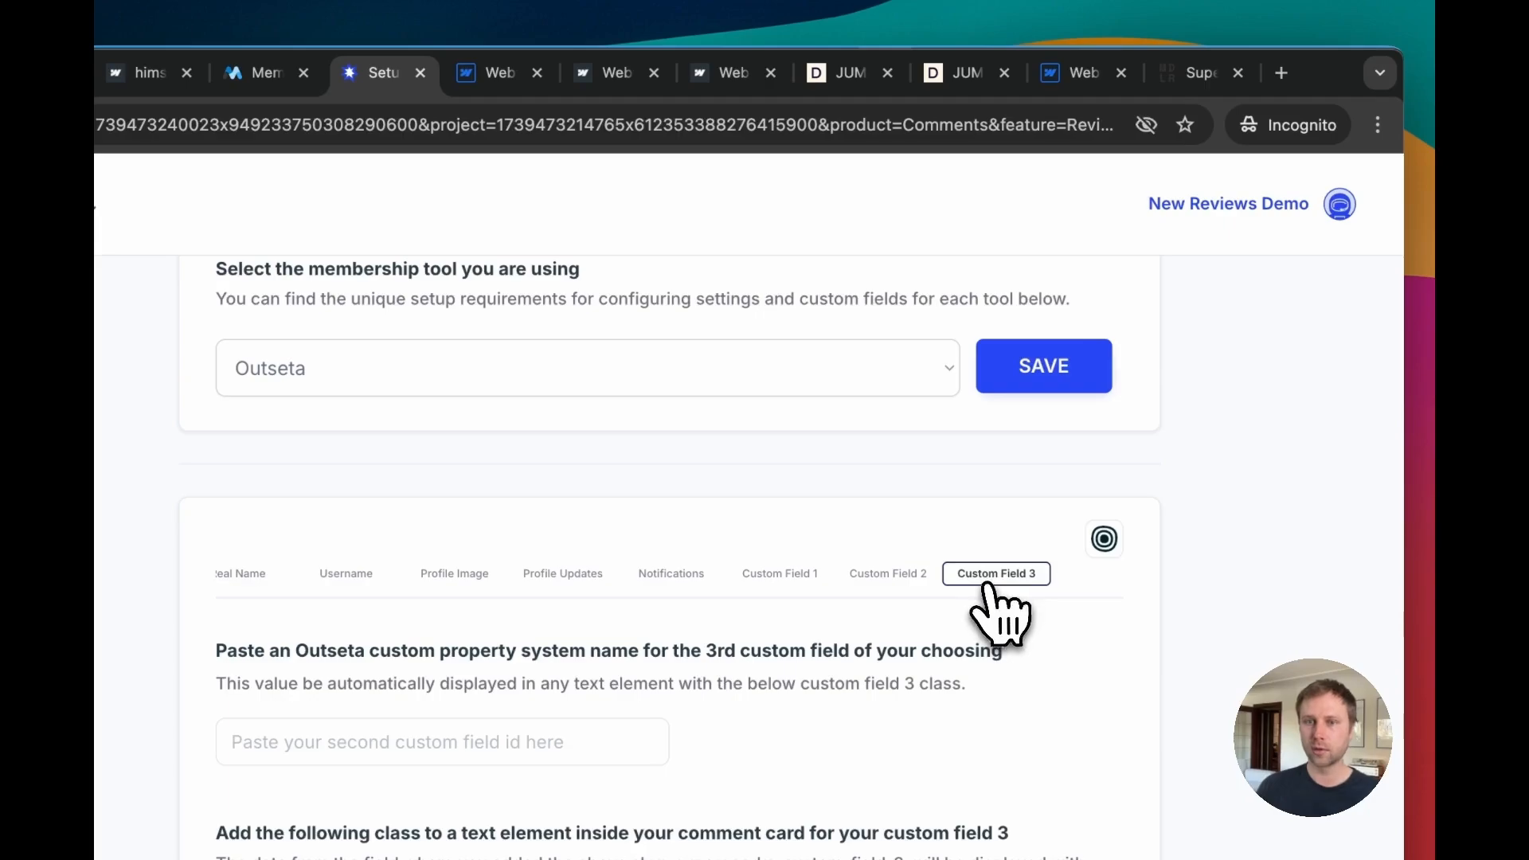
left_click(606, 72)
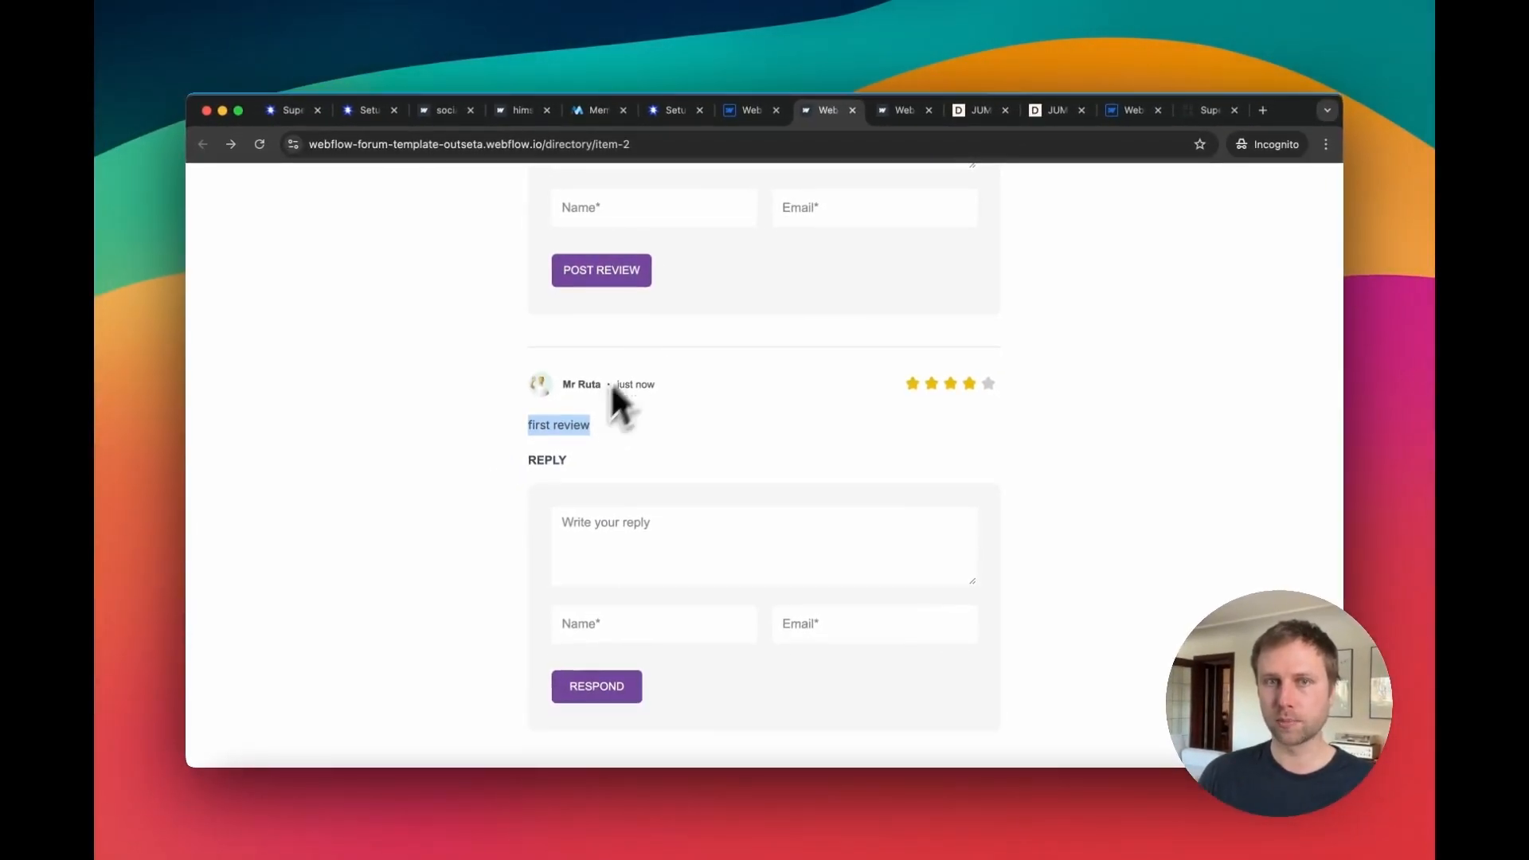
left_click(670, 118)
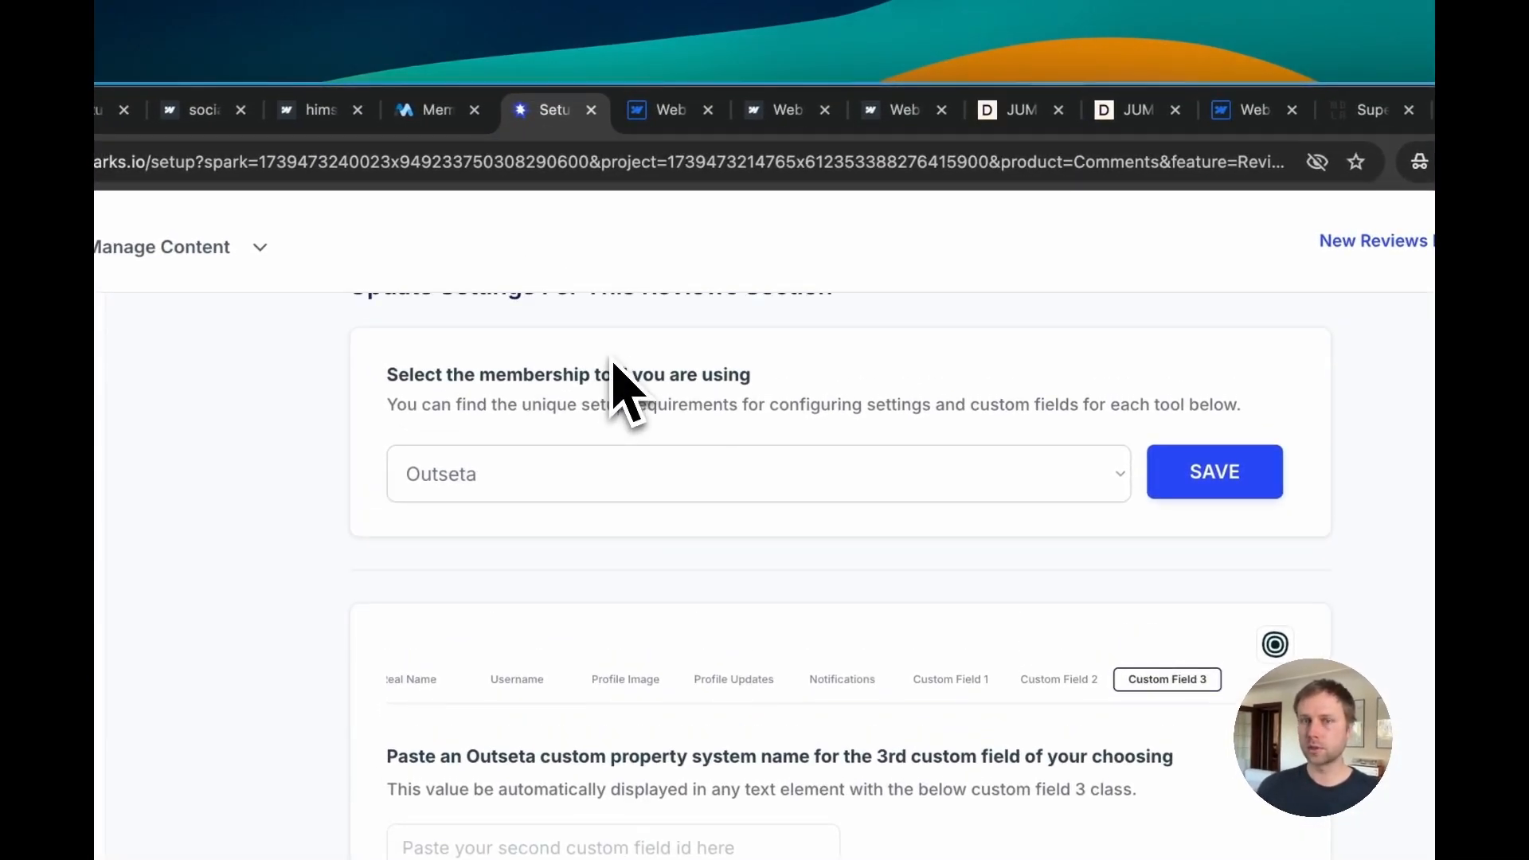
left_click(1060, 678)
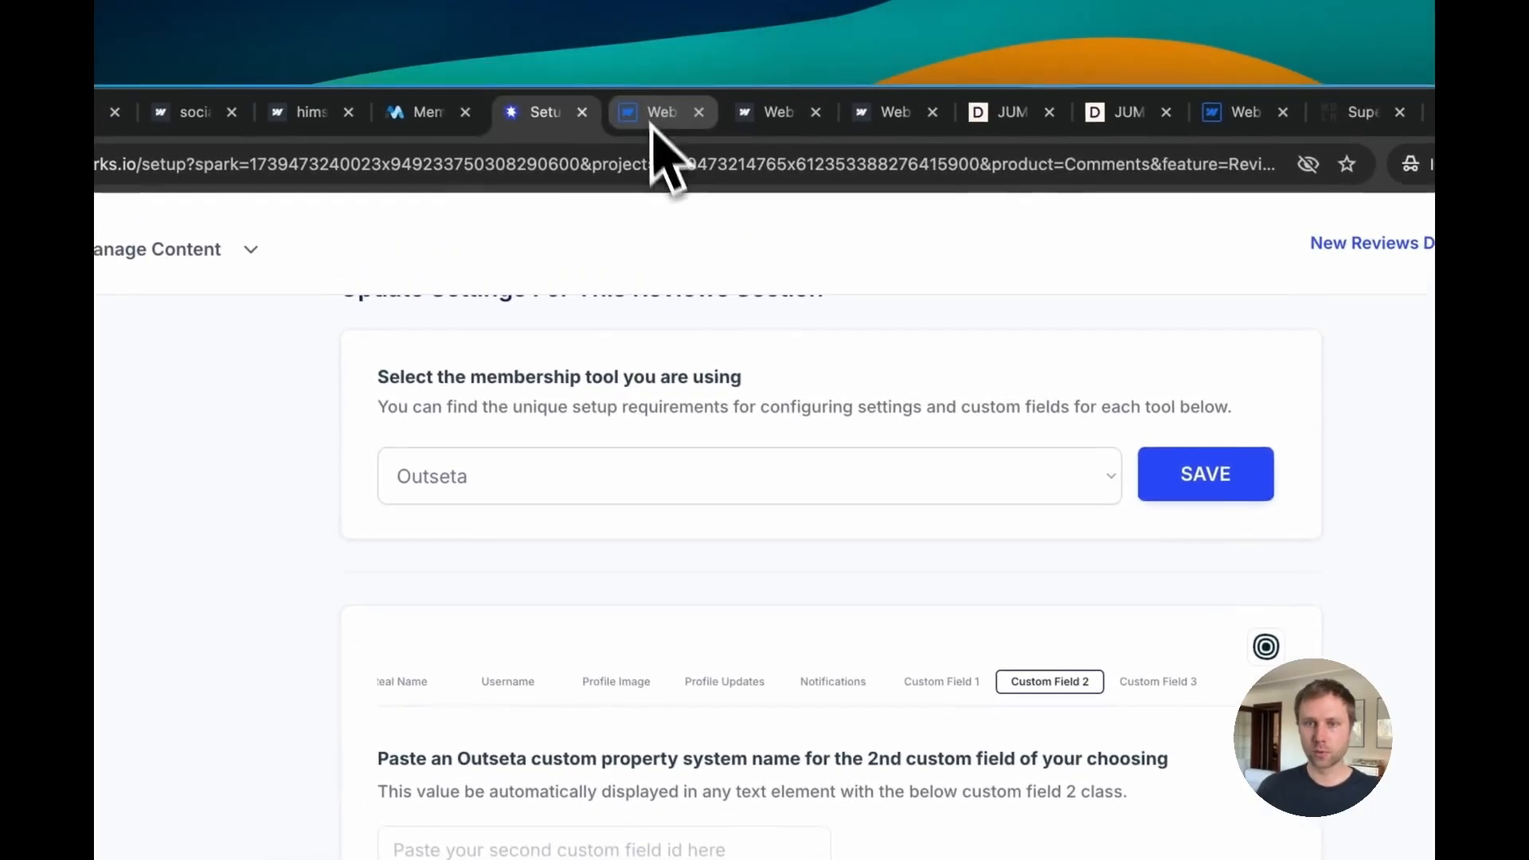
left_click(942, 681)
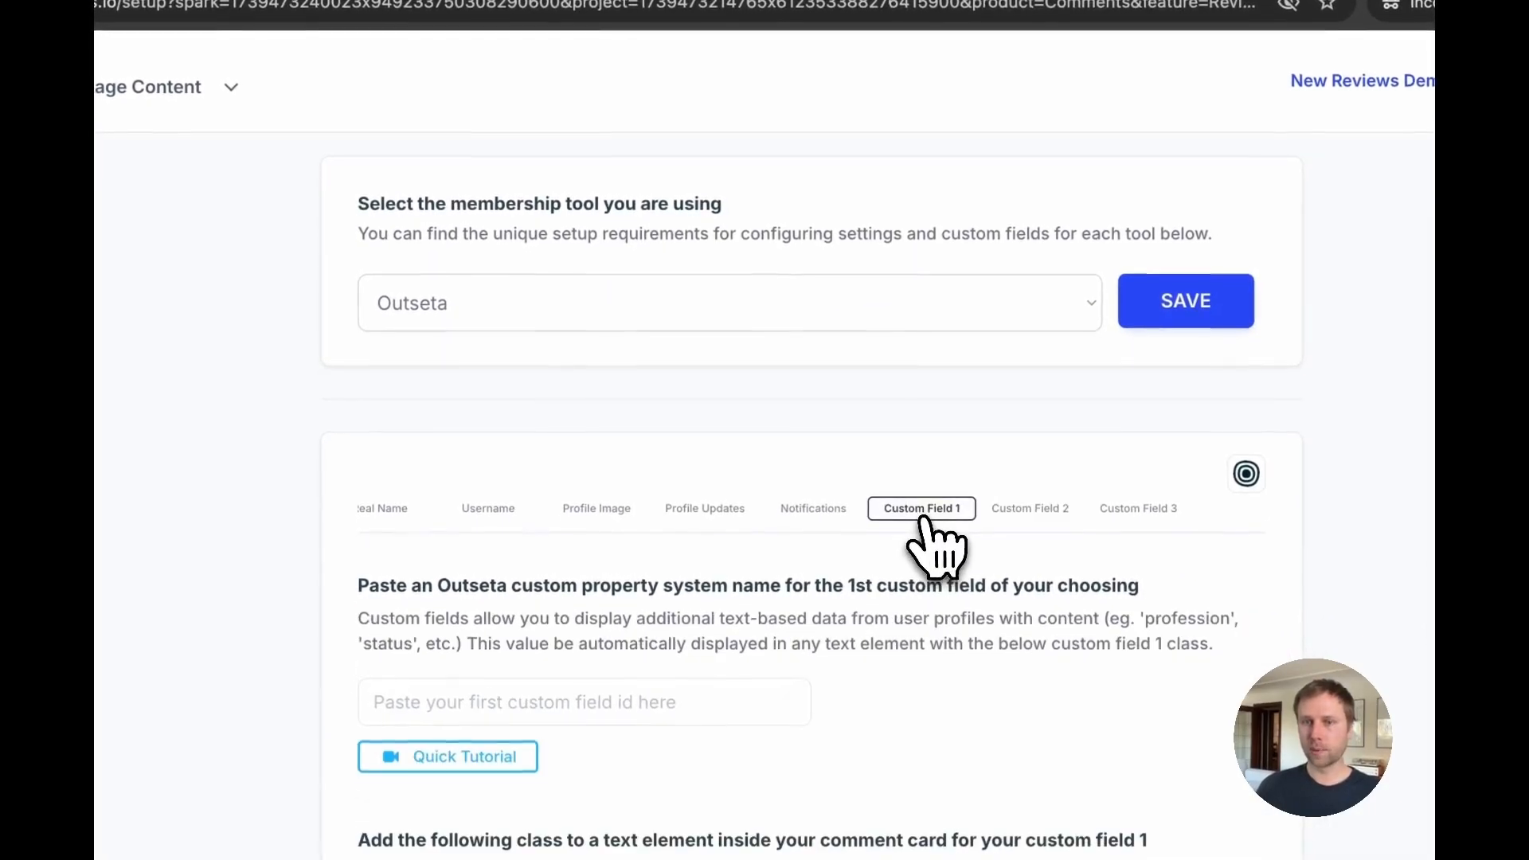
Step: In the Designer, try deleting the soc-rev guest div holding the review form's name and email fields, then undo it
left_click(596, 0)
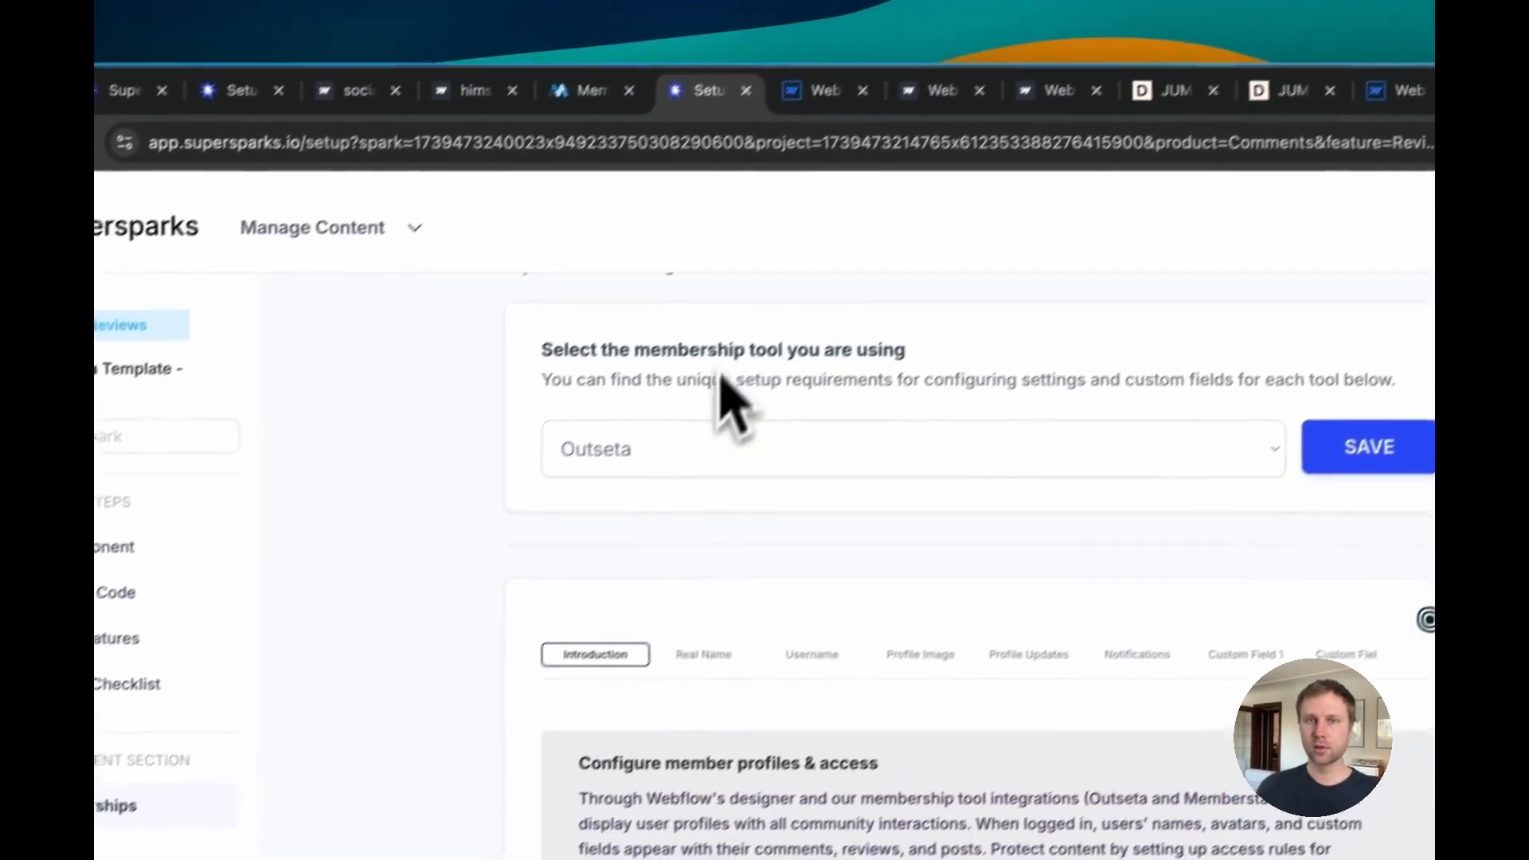
left_click(820, 90)
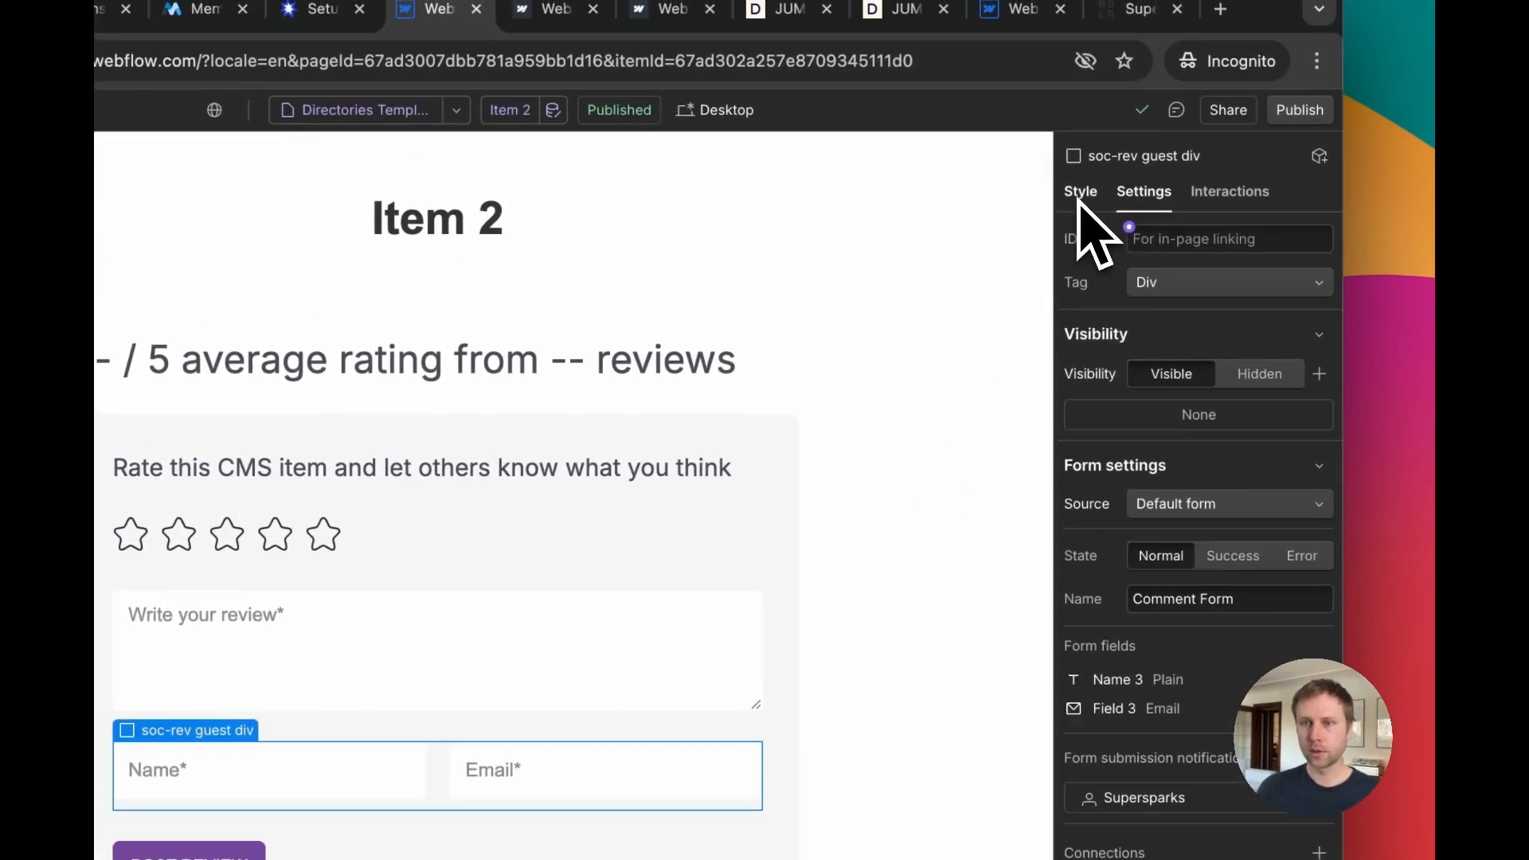
left_click(1079, 195)
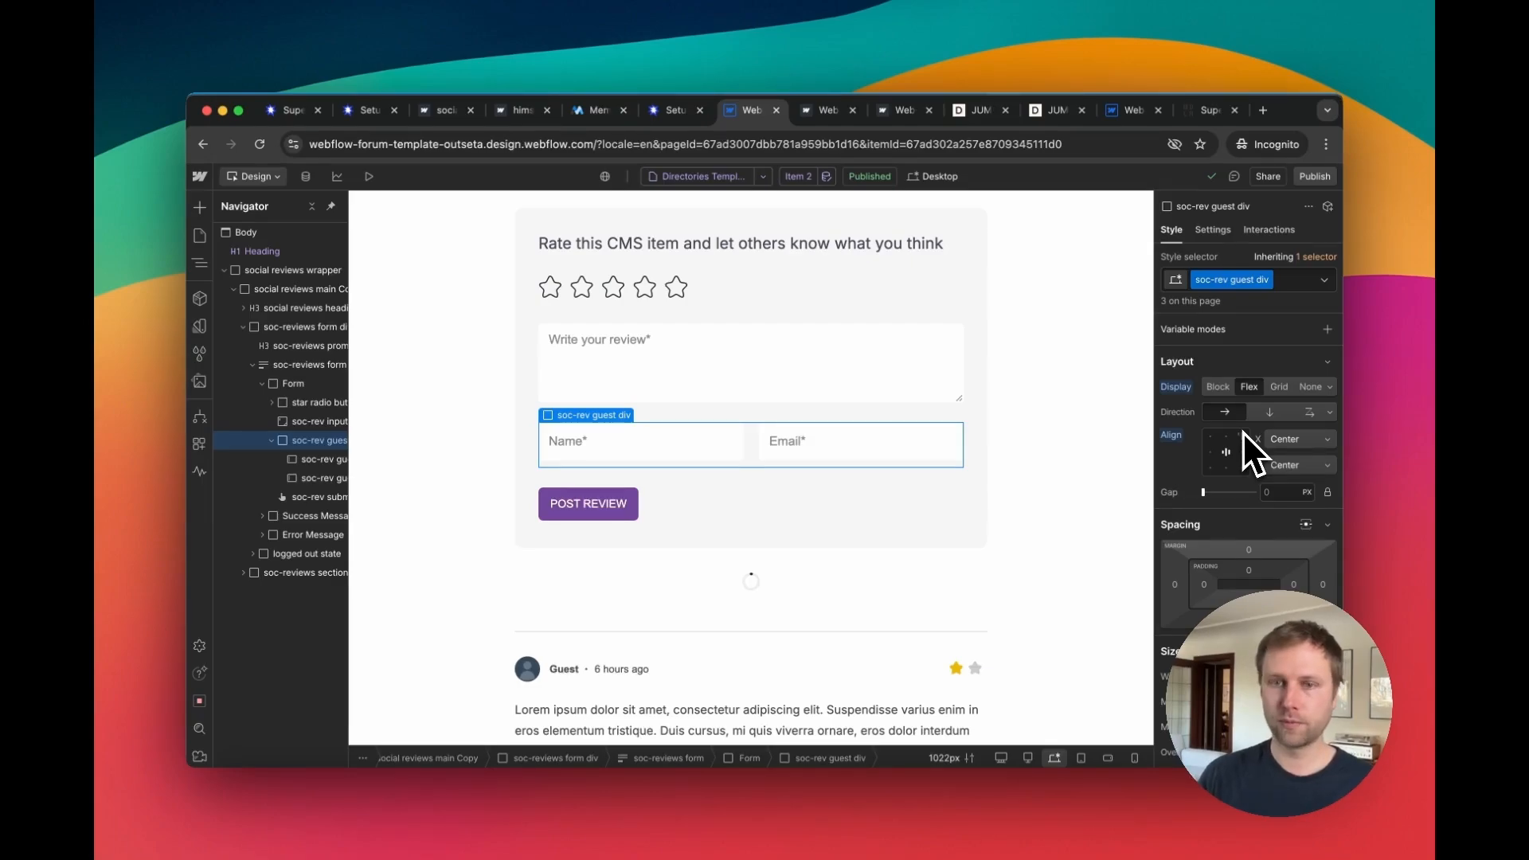
key("Delete")
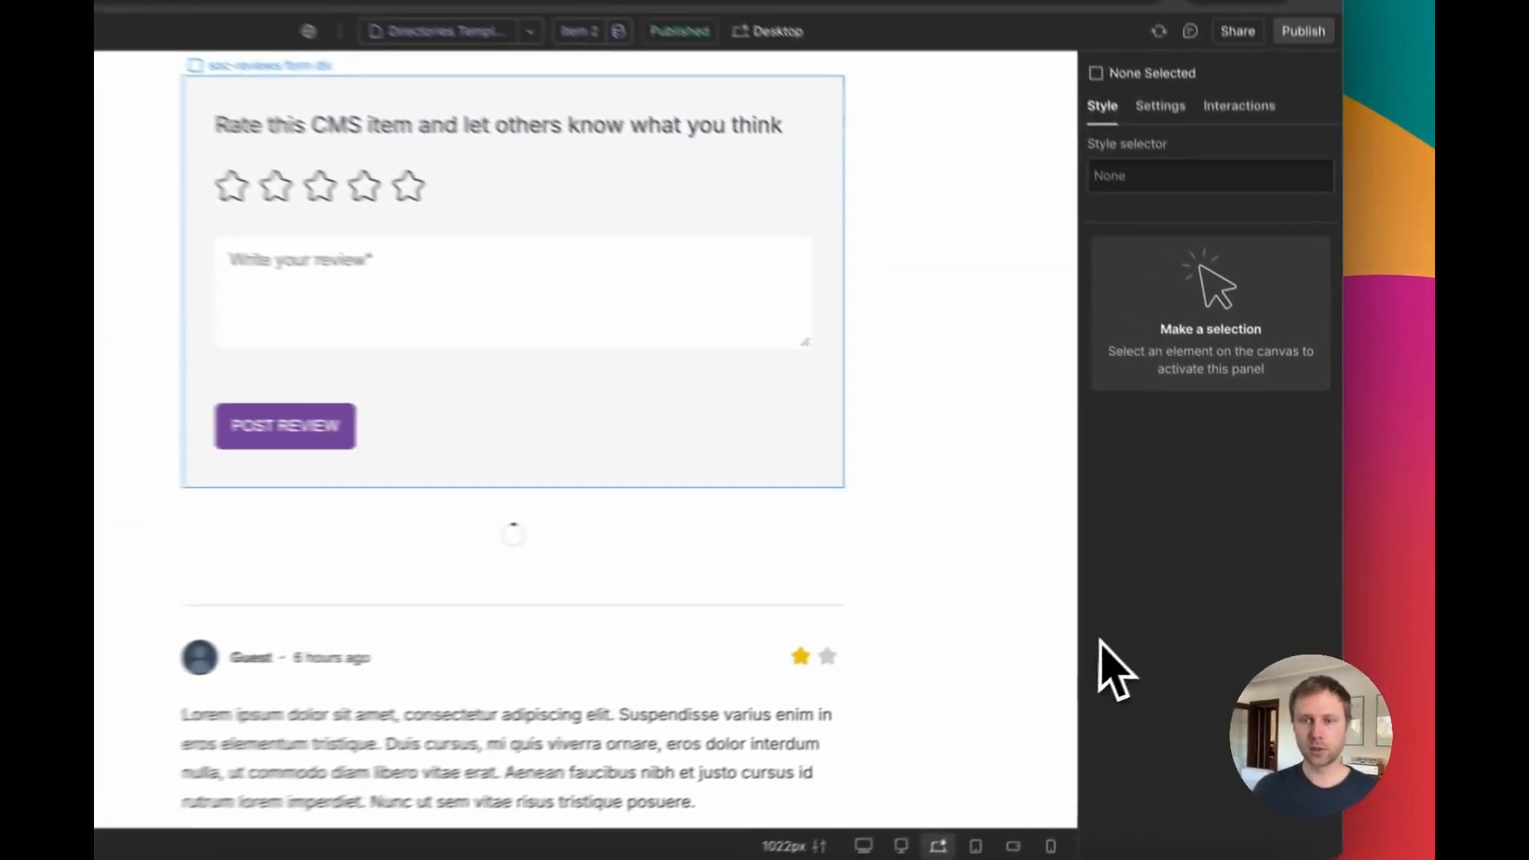
key("ctrl+z")
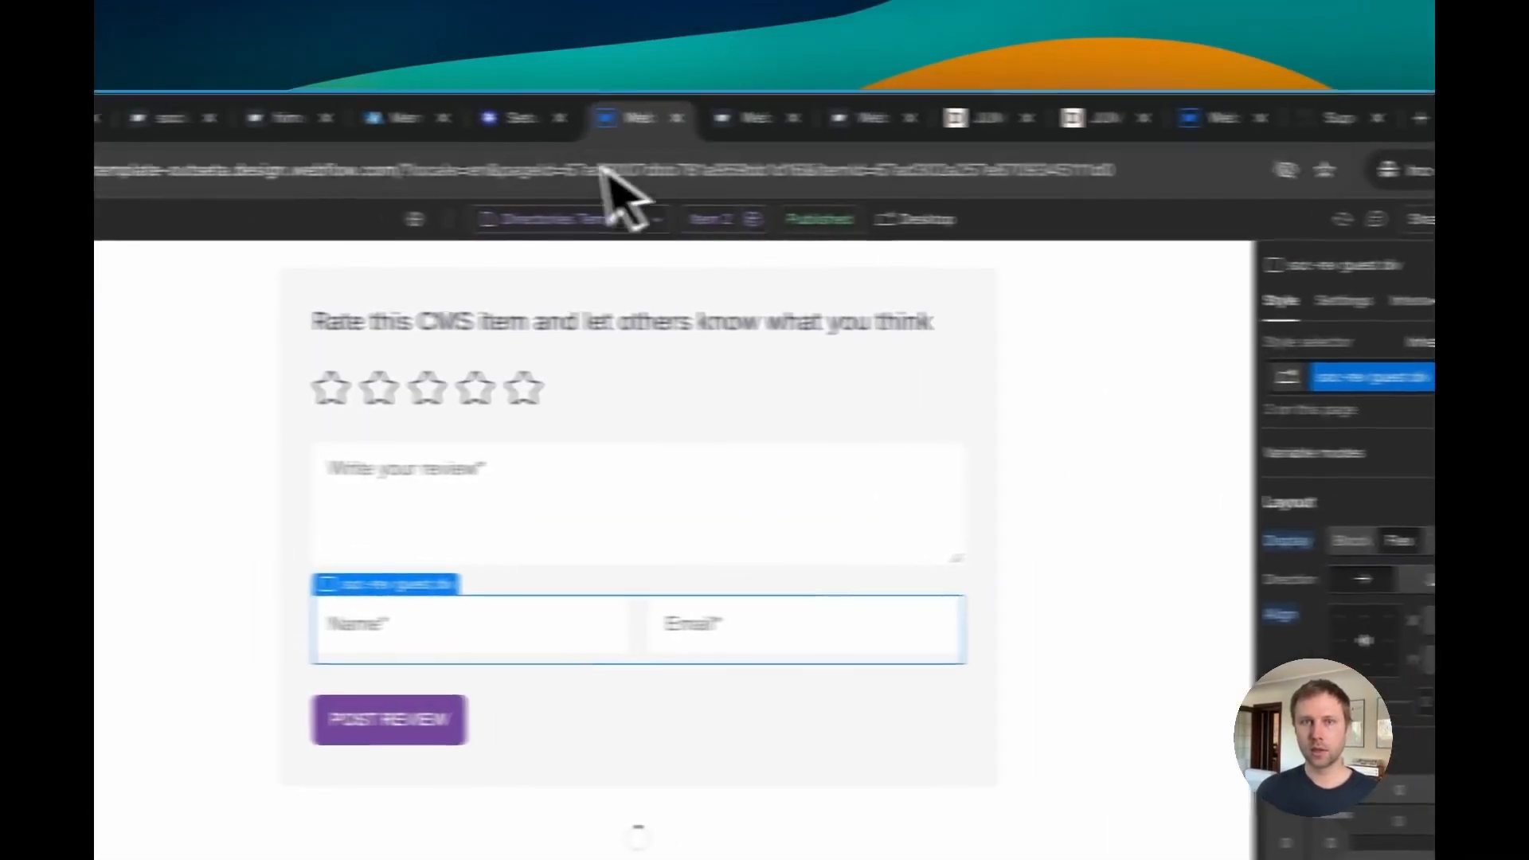
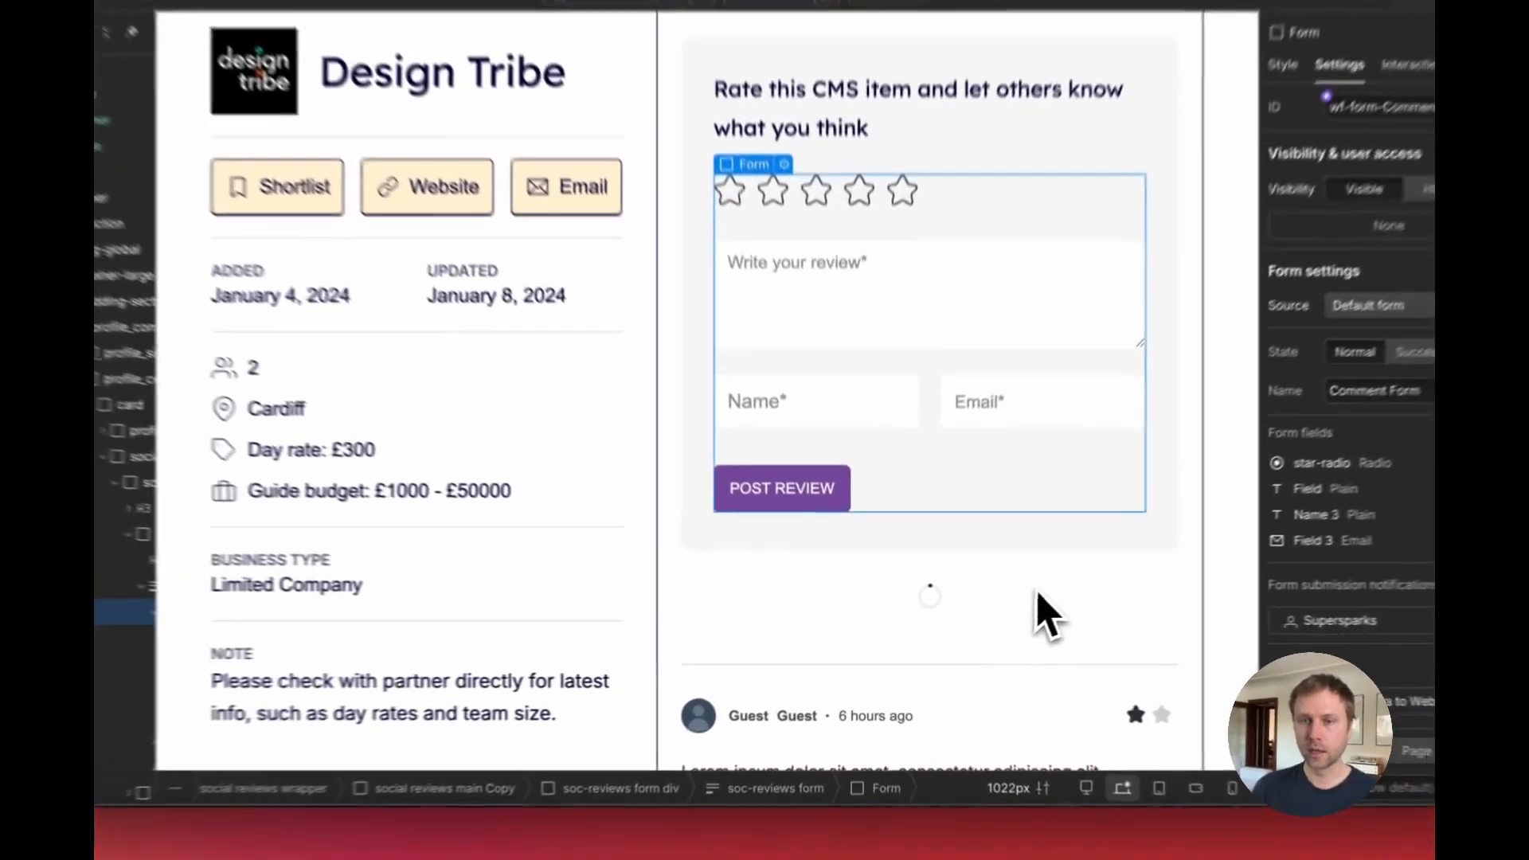
Step: Add a custom attribute data-ms-content with value members to the soc-rev guest div 2 in the review form
left_click(786, 608)
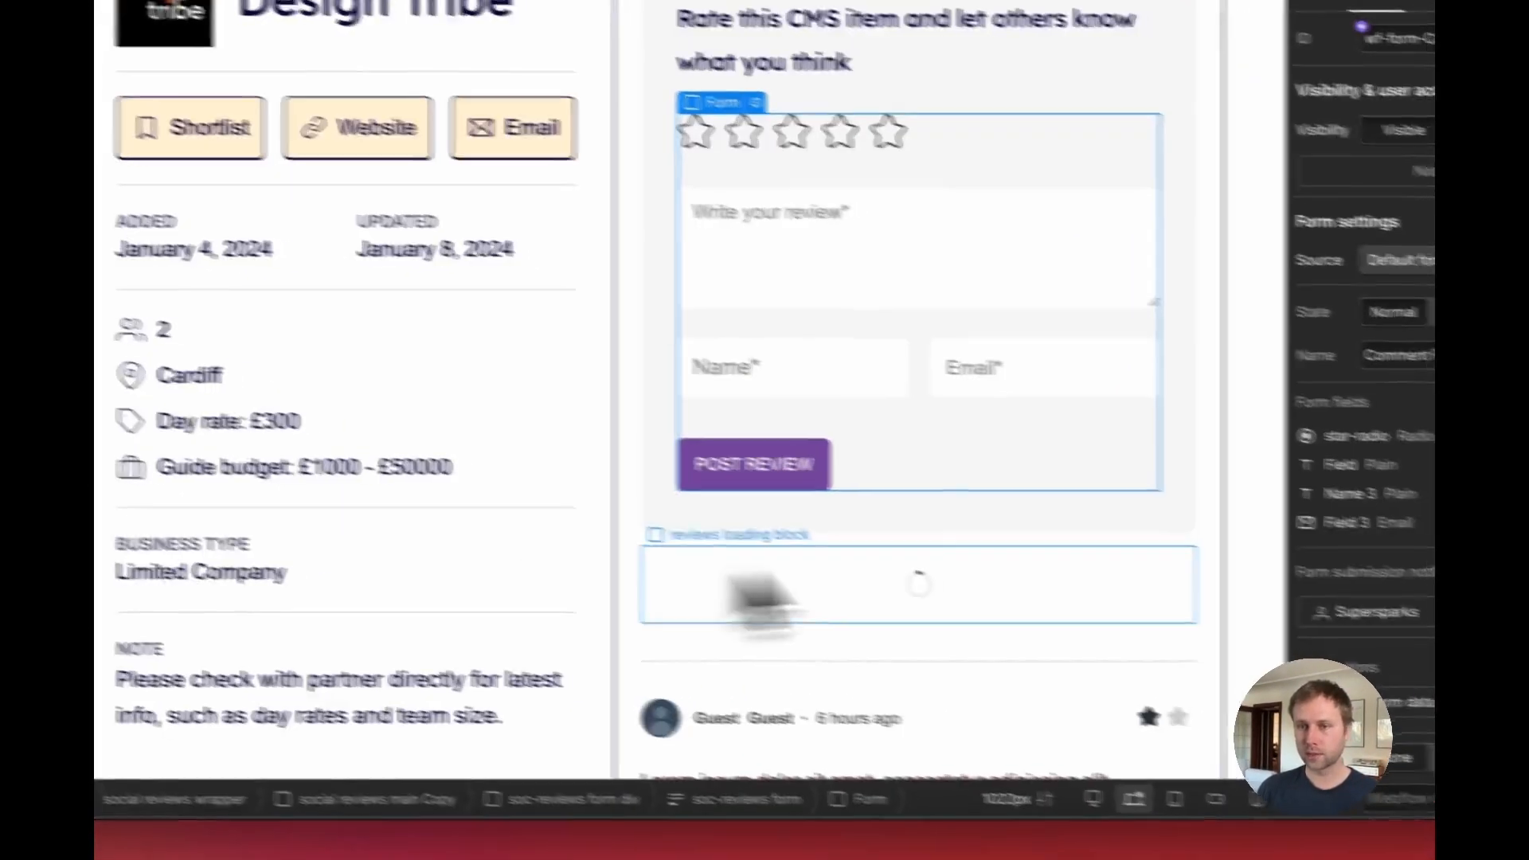
scroll(1222, 512, "down", 8)
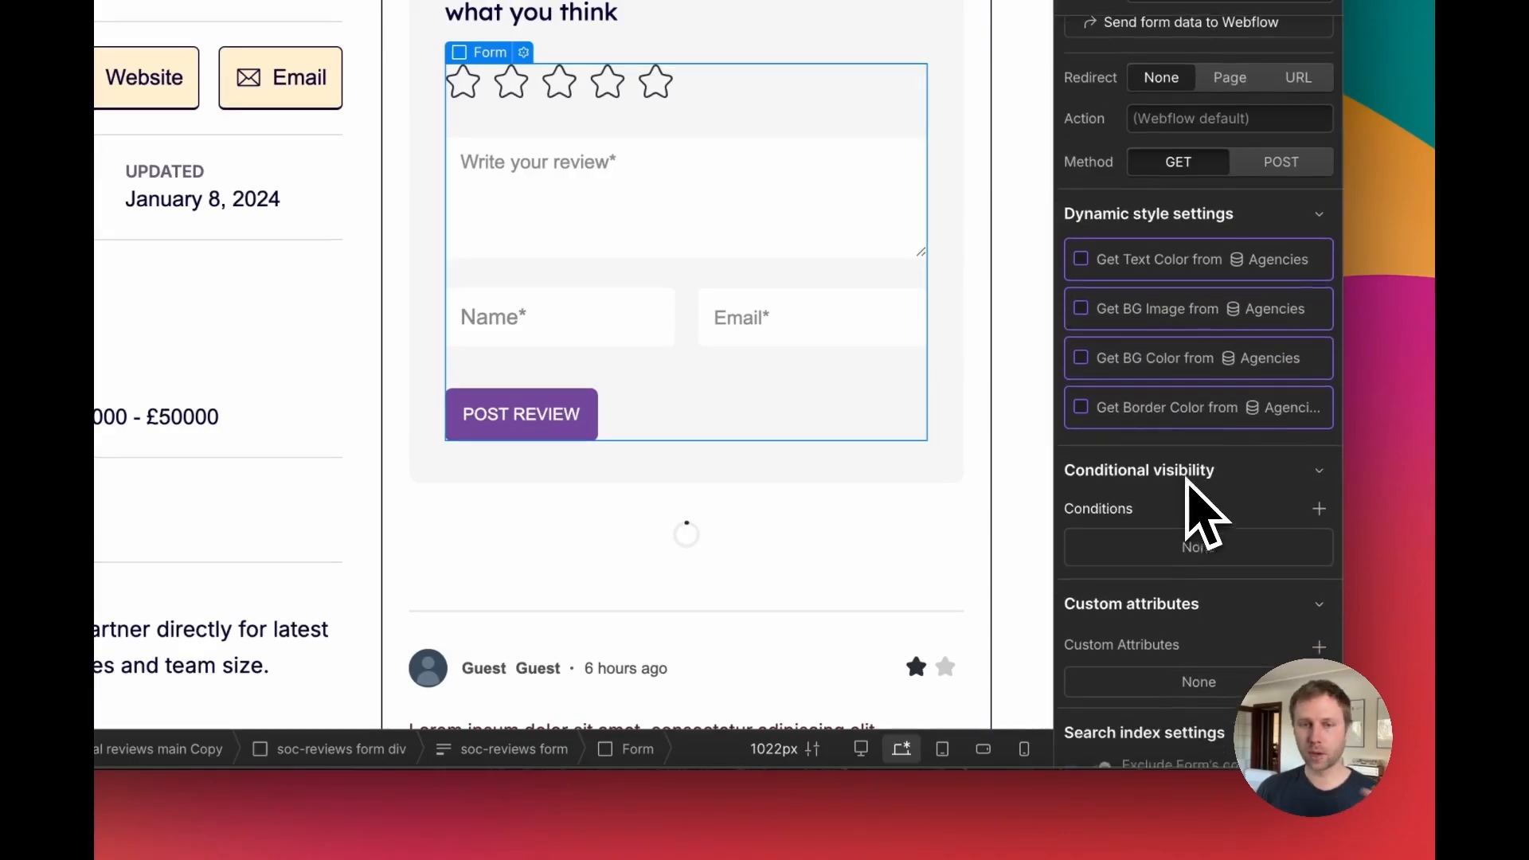
scroll(1203, 516, "down", 1)
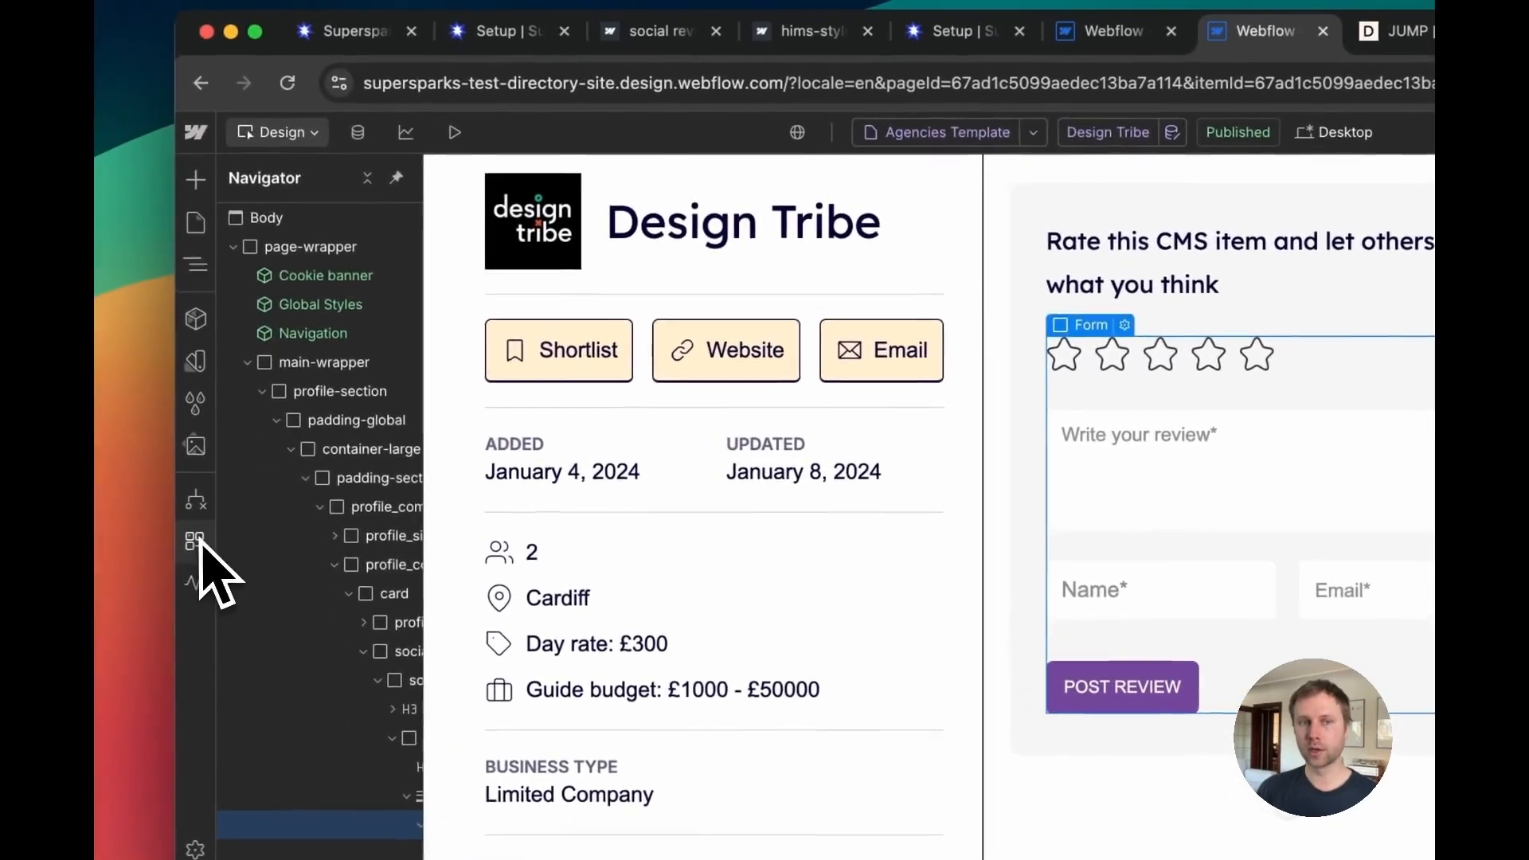
left_click(207, 545)
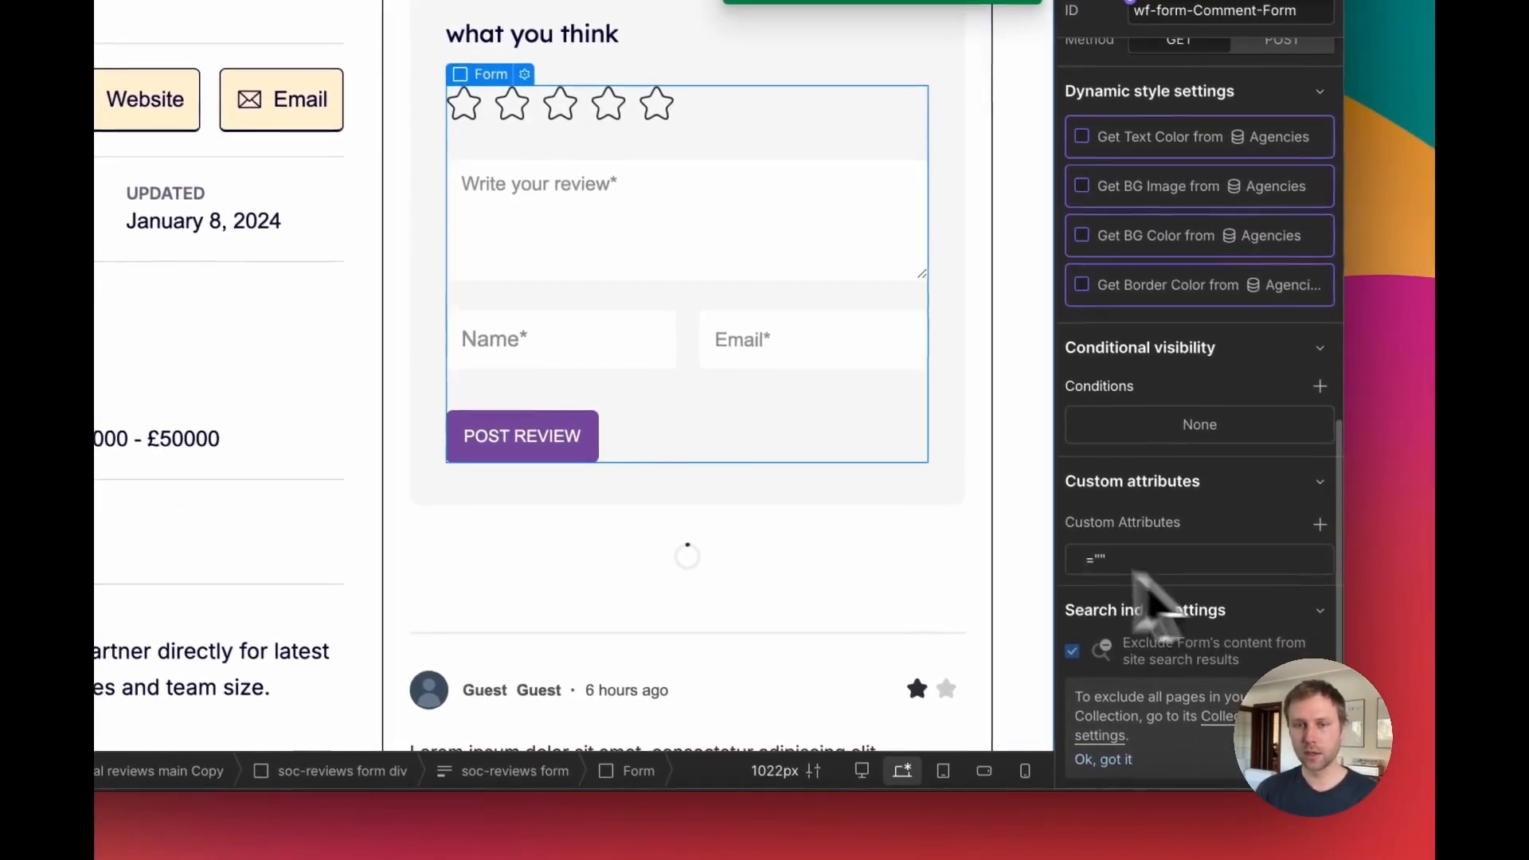
left_click(621, 464)
left_click(742, 484)
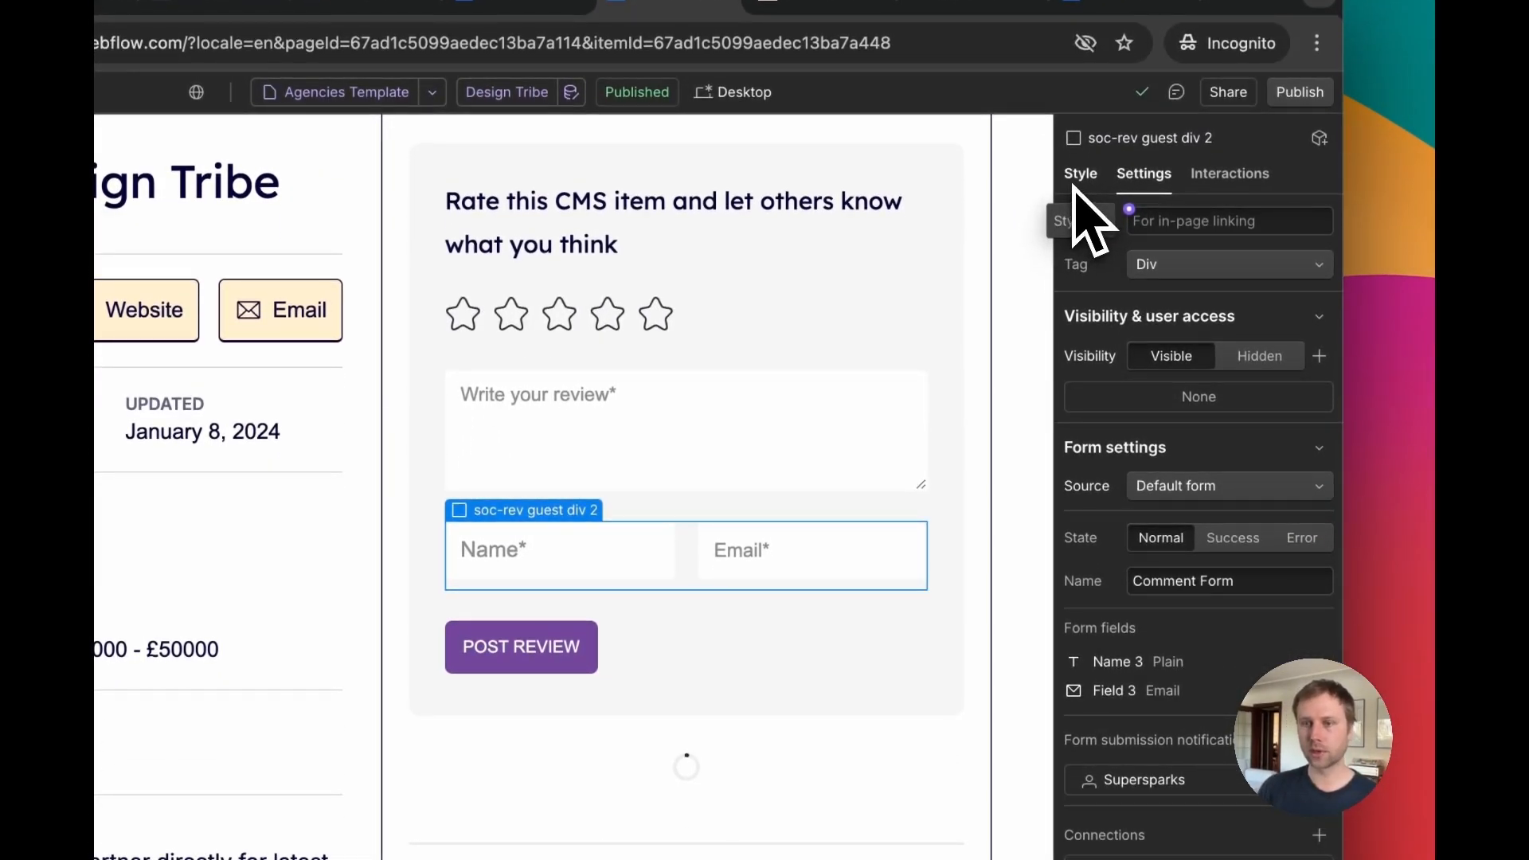
scroll(1218, 580, "down", 10)
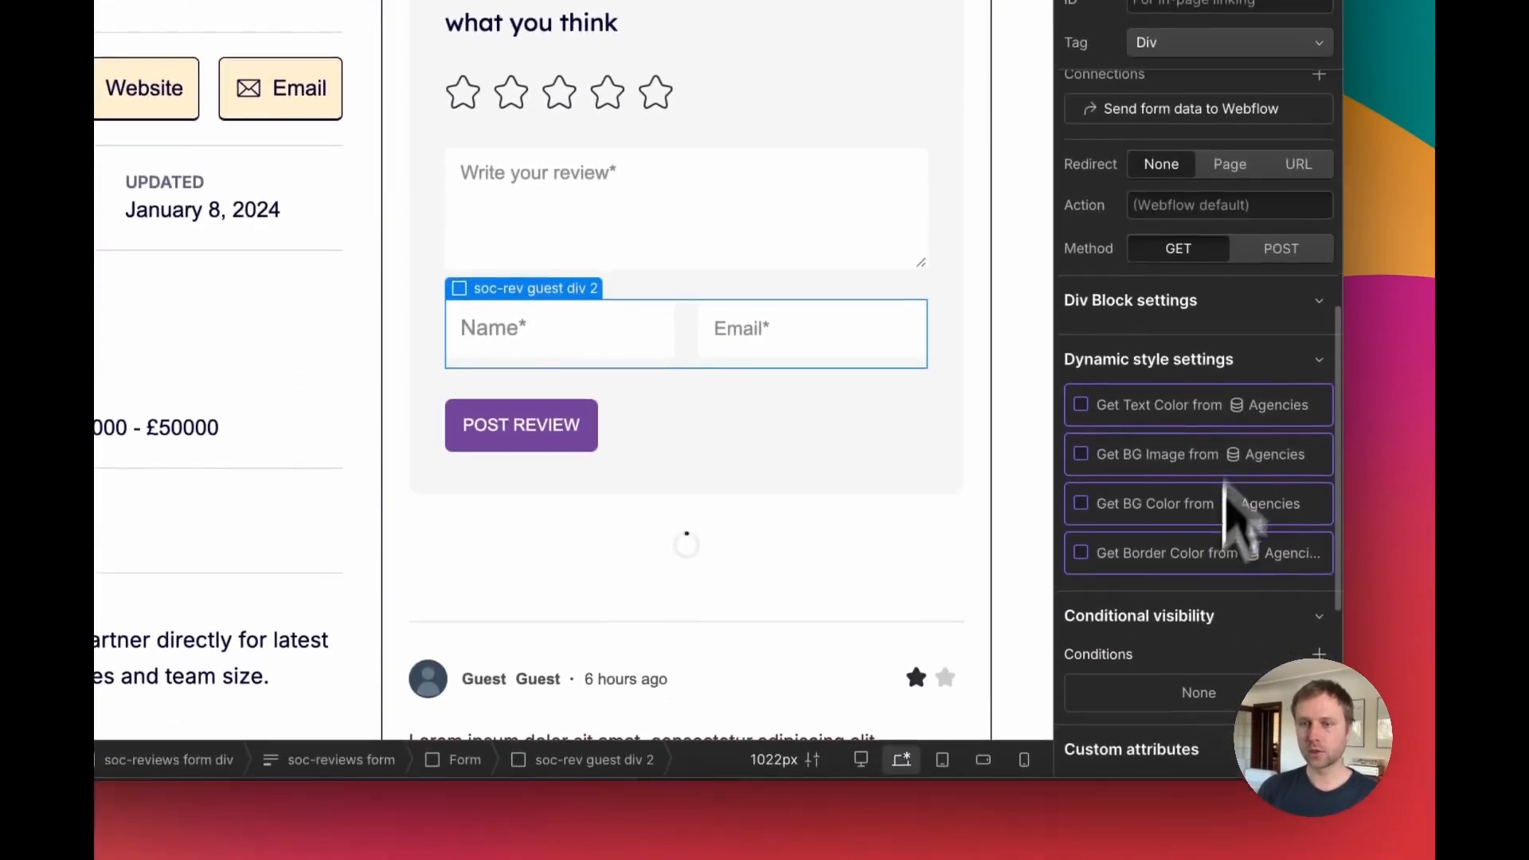
scroll(1320, 647, "down", 3)
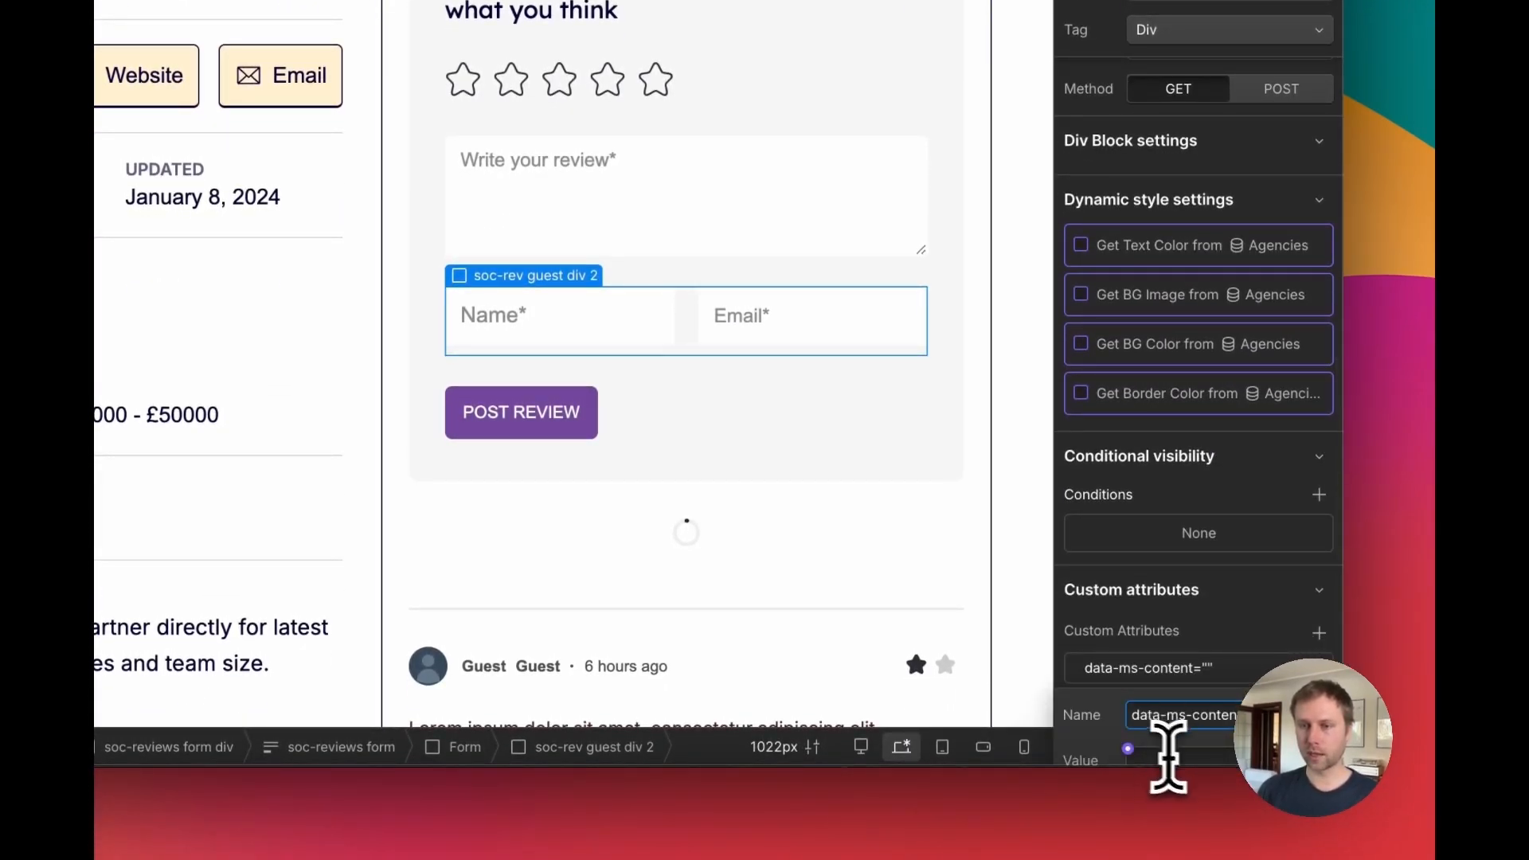
type("members")
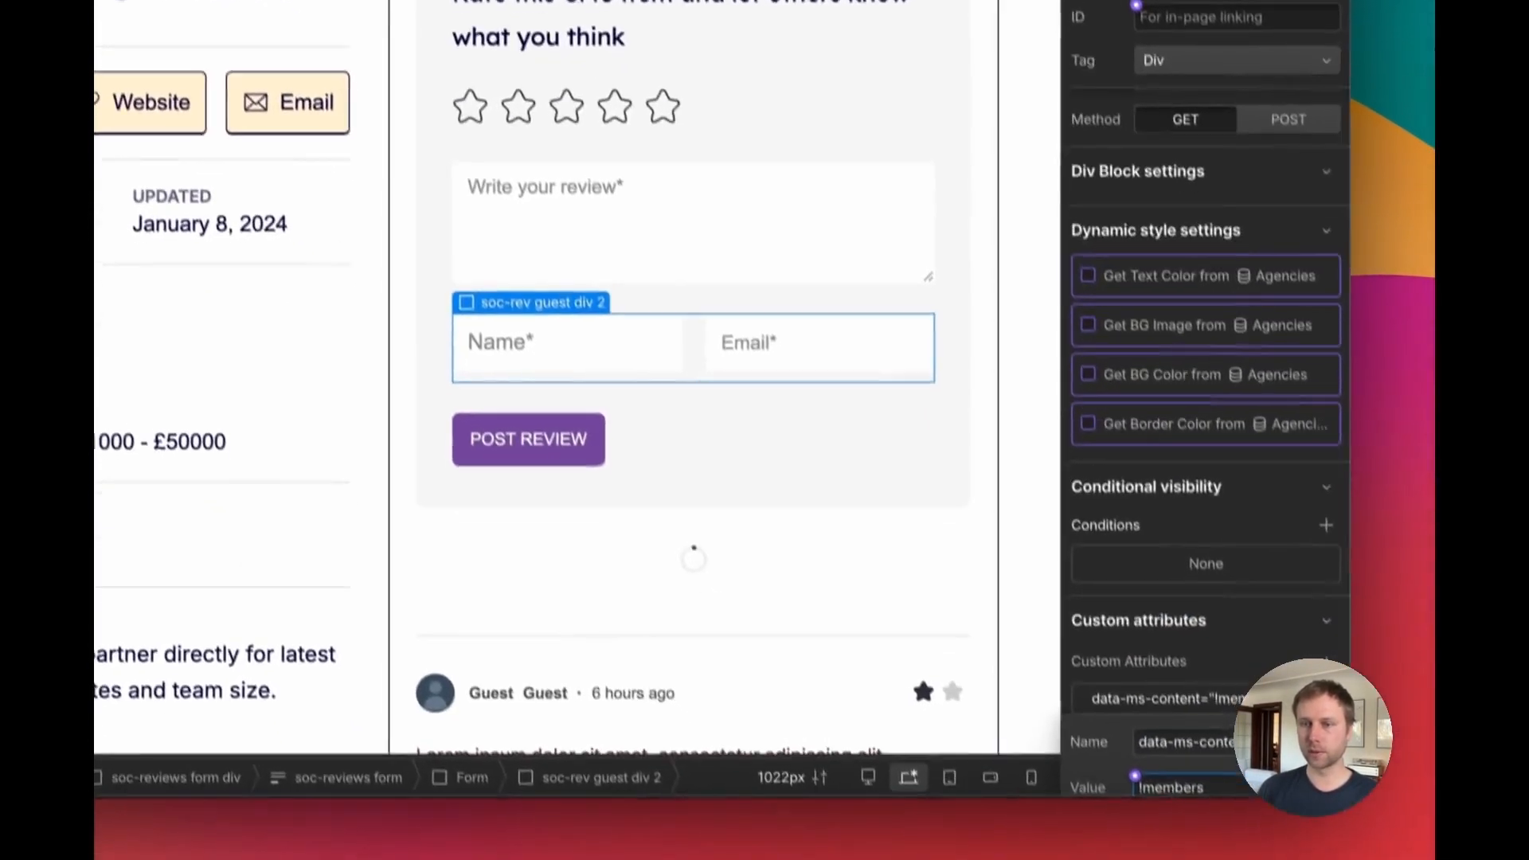
Step: Publish the site and reload the live JUMP agency page in the other tab
left_click(1302, 182)
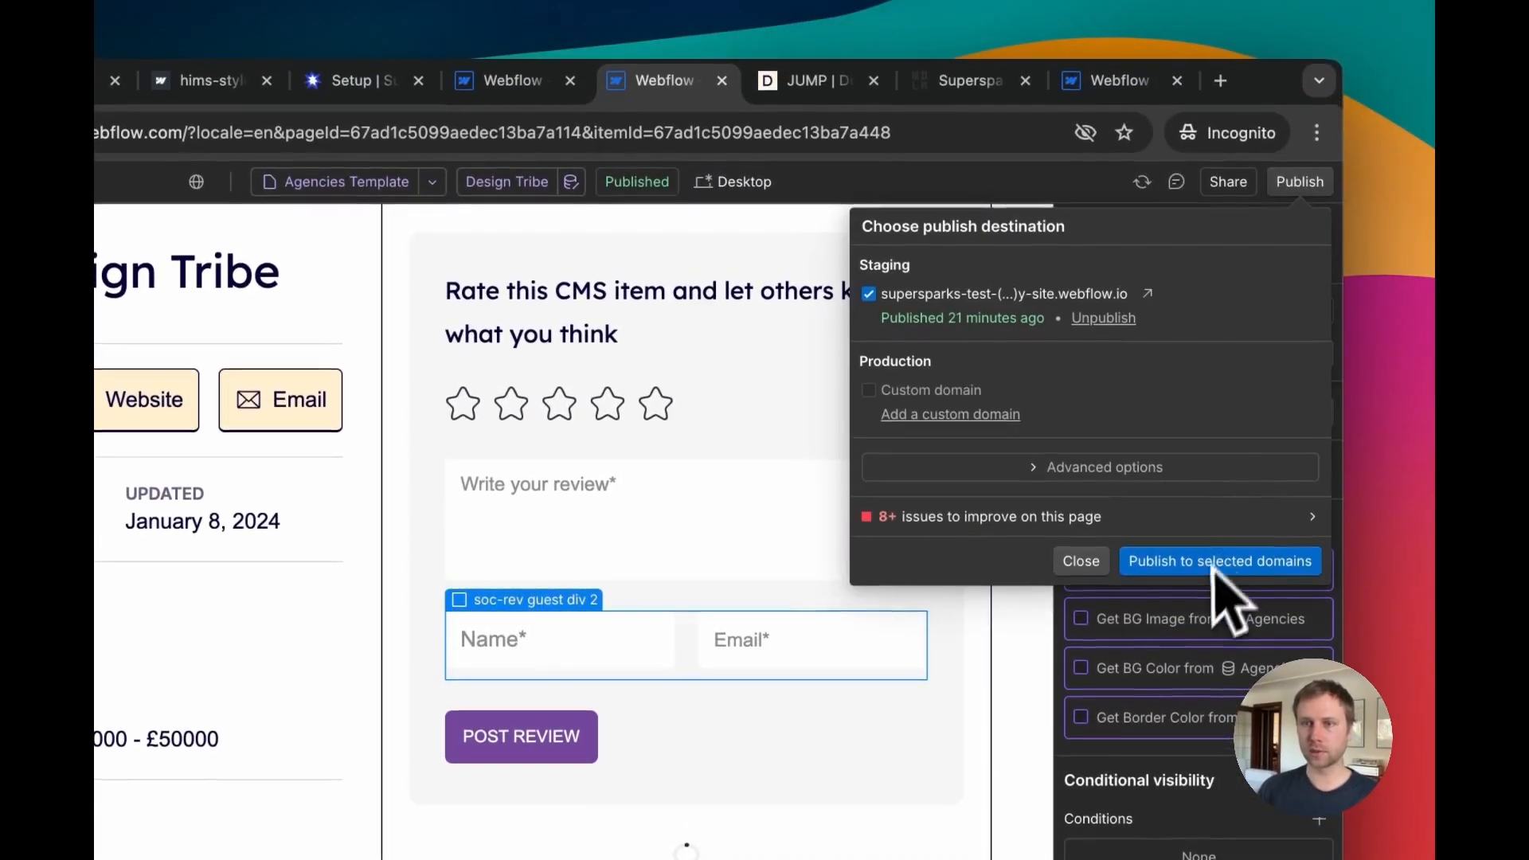
left_click(1214, 564)
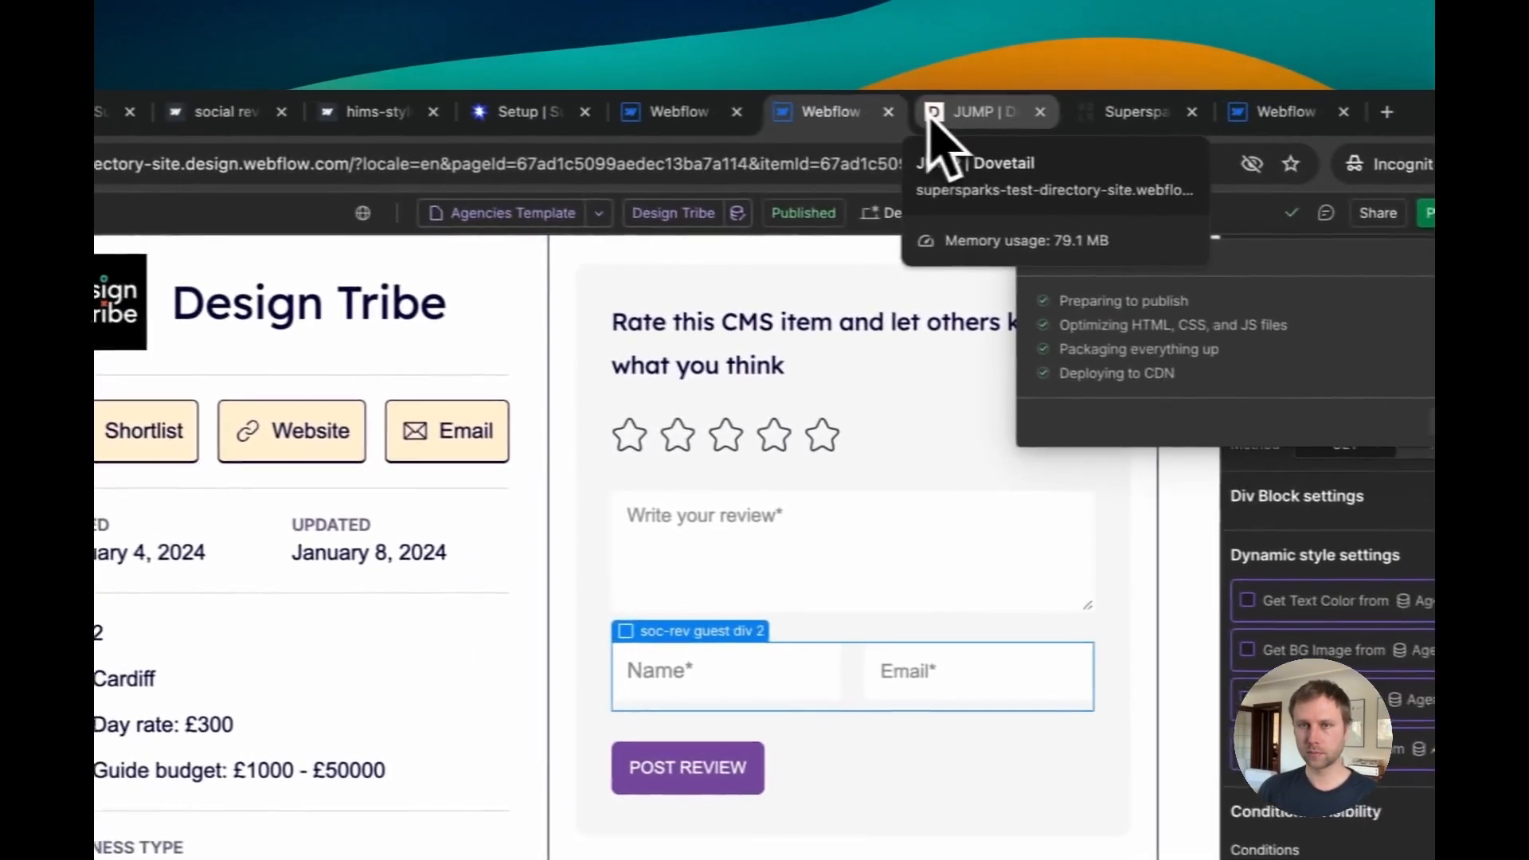
left_click(804, 81)
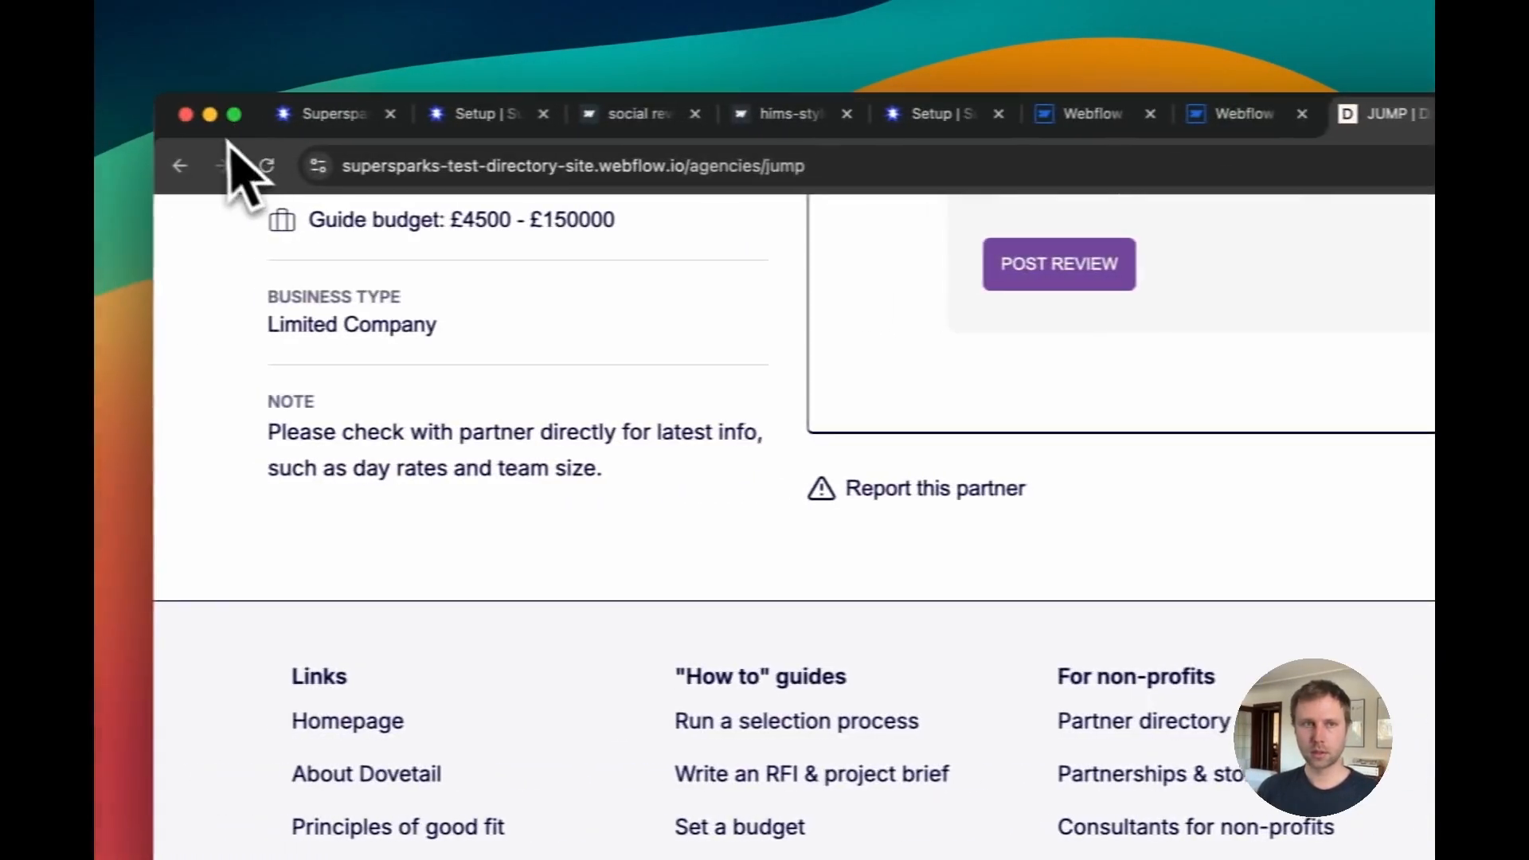
left_click(267, 166)
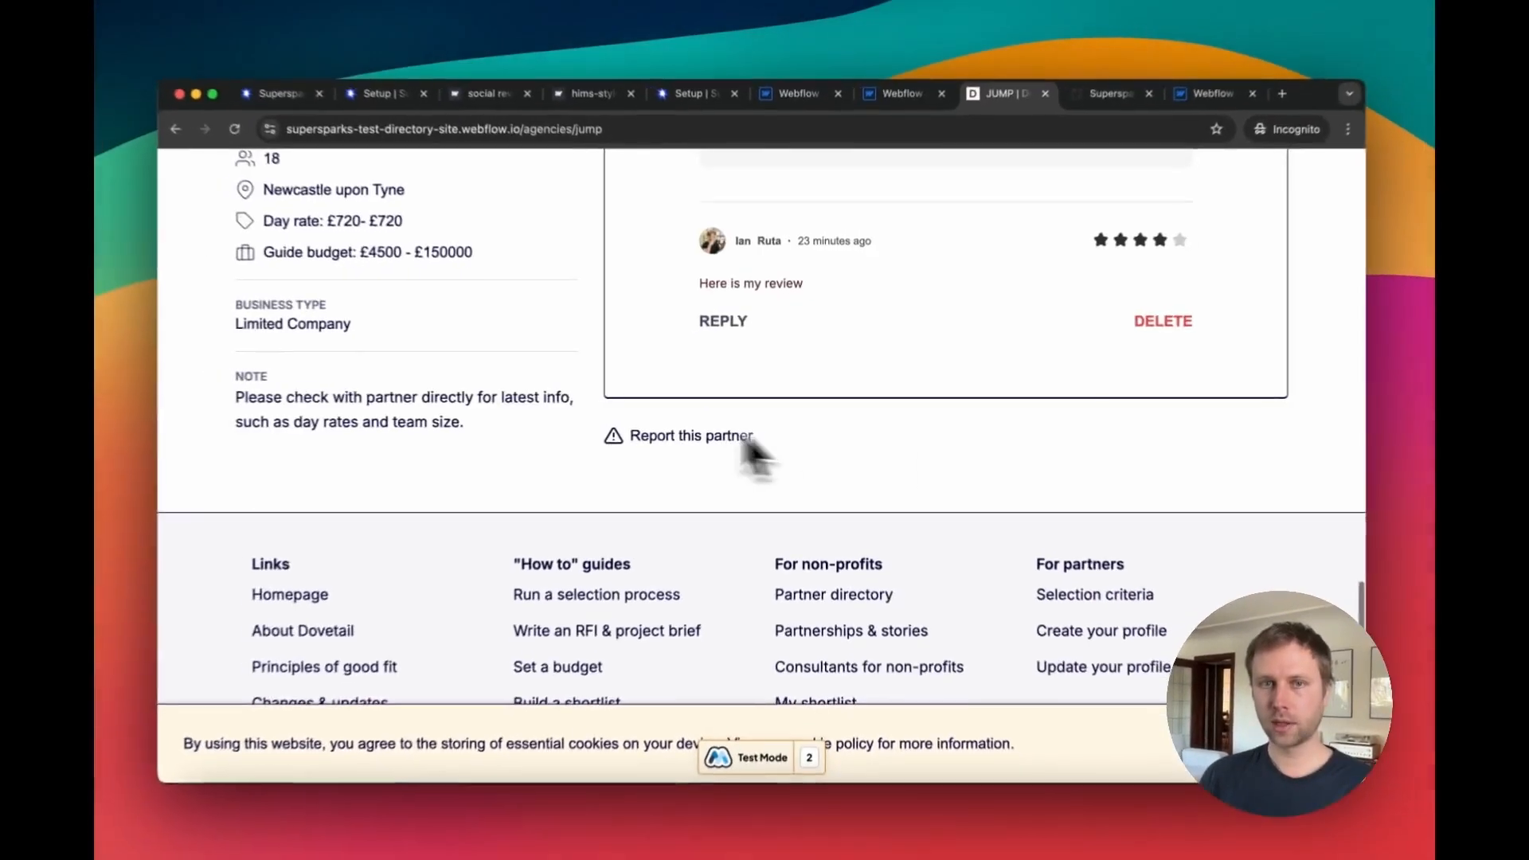
Step: Scroll through the live JUMP page to inspect the review form's name and email fields
scroll(741, 439, "up", 6)
left_click(770, 454)
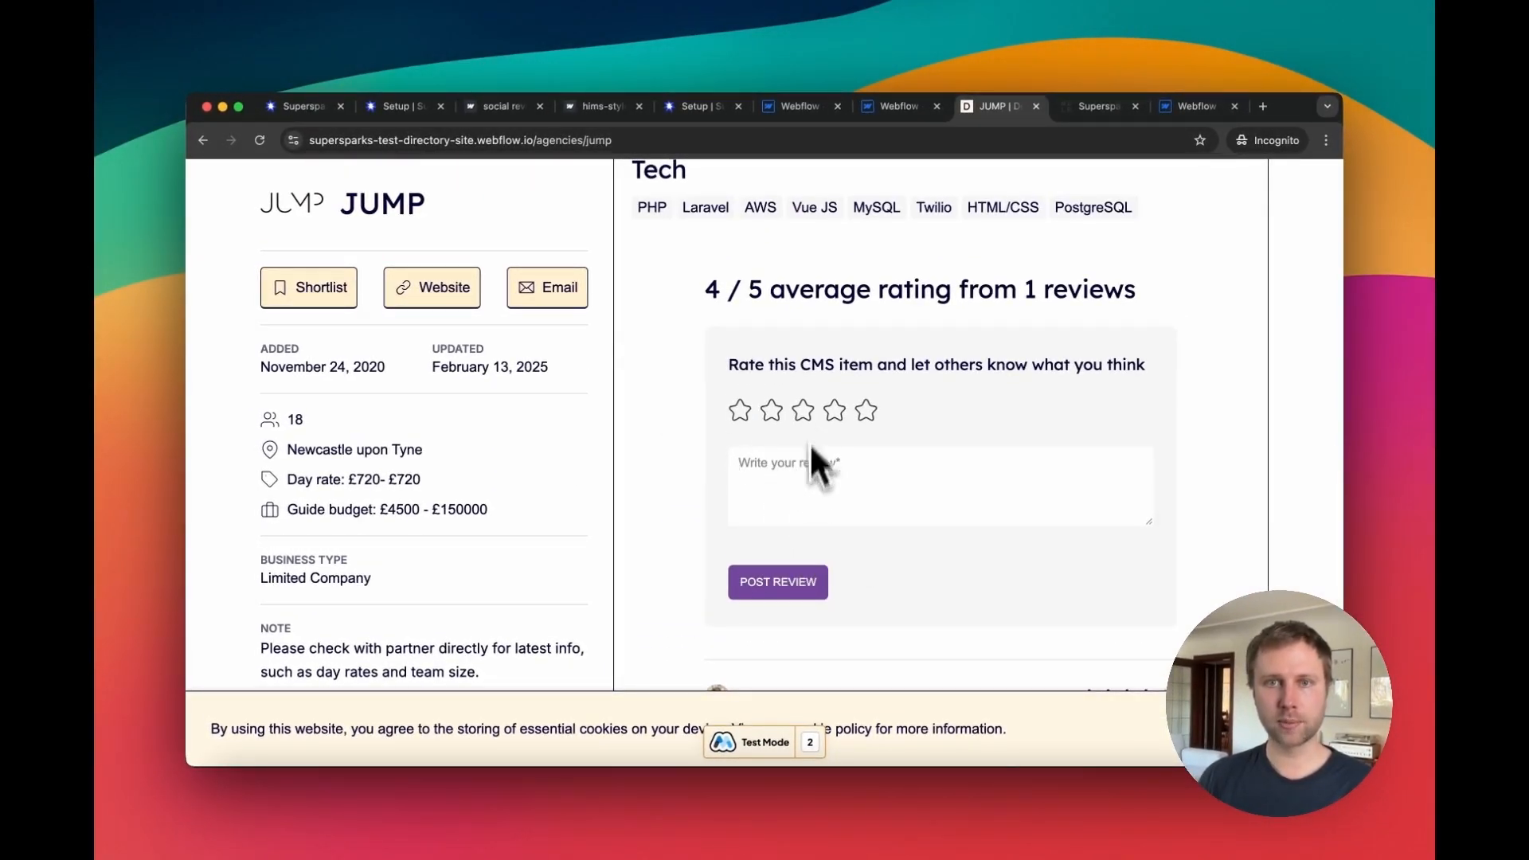
scroll(785, 501, "up", 10)
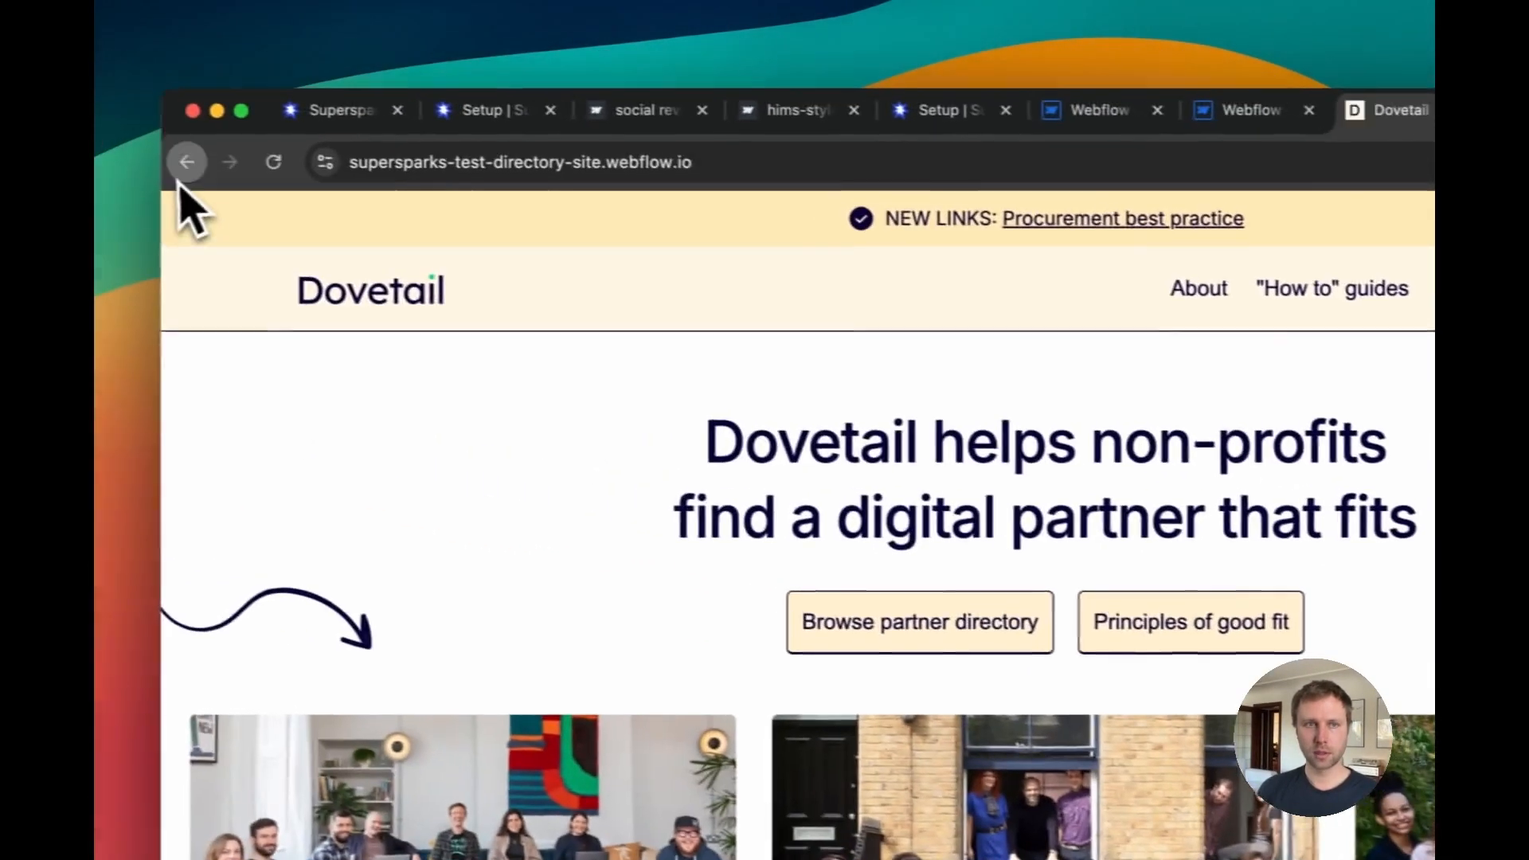
left_click(189, 162)
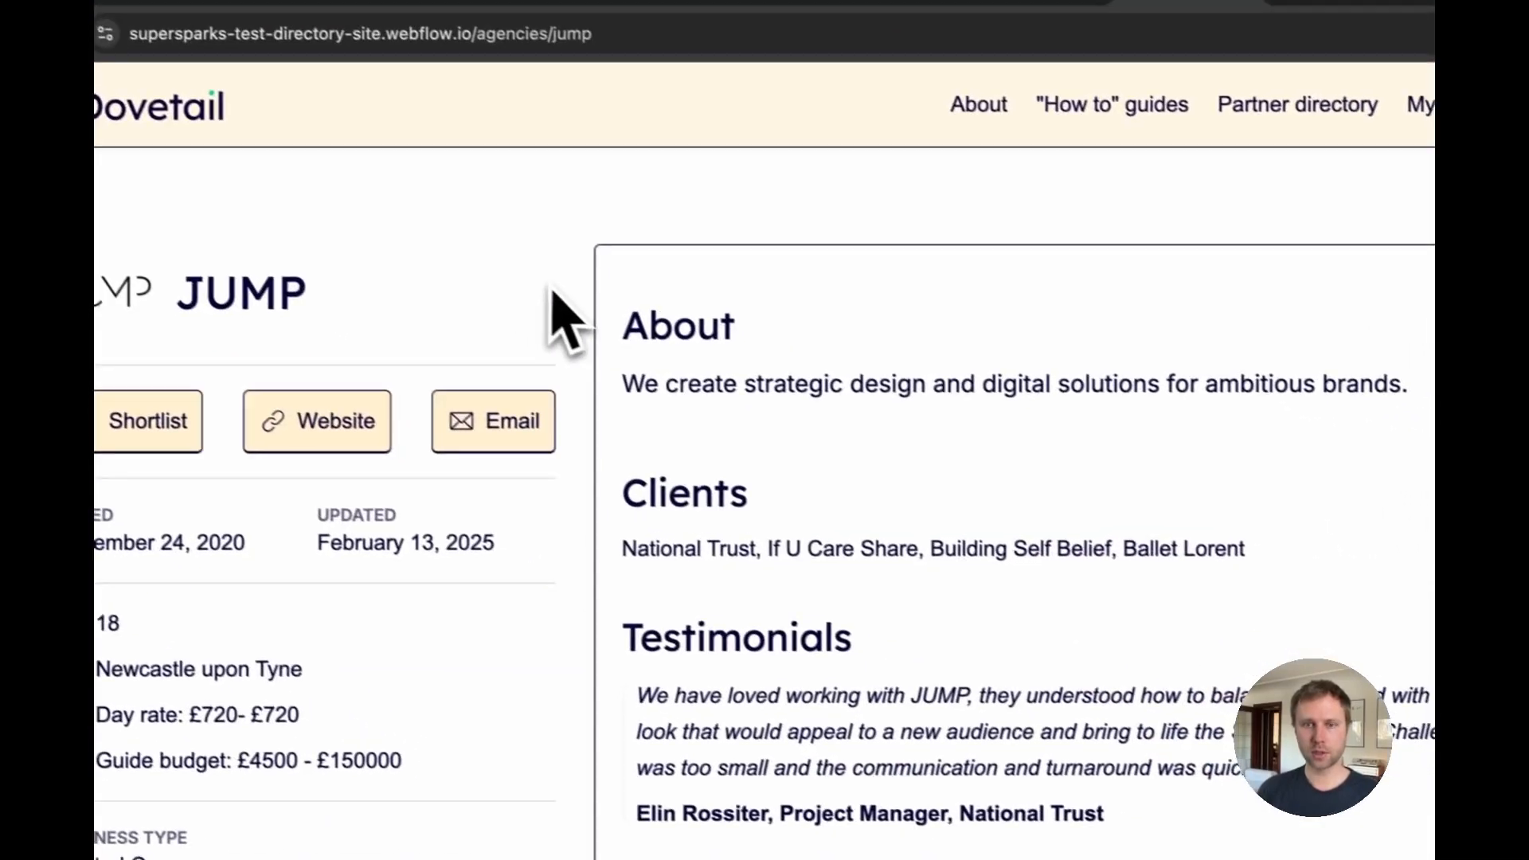
scroll(793, 478, "down", 10)
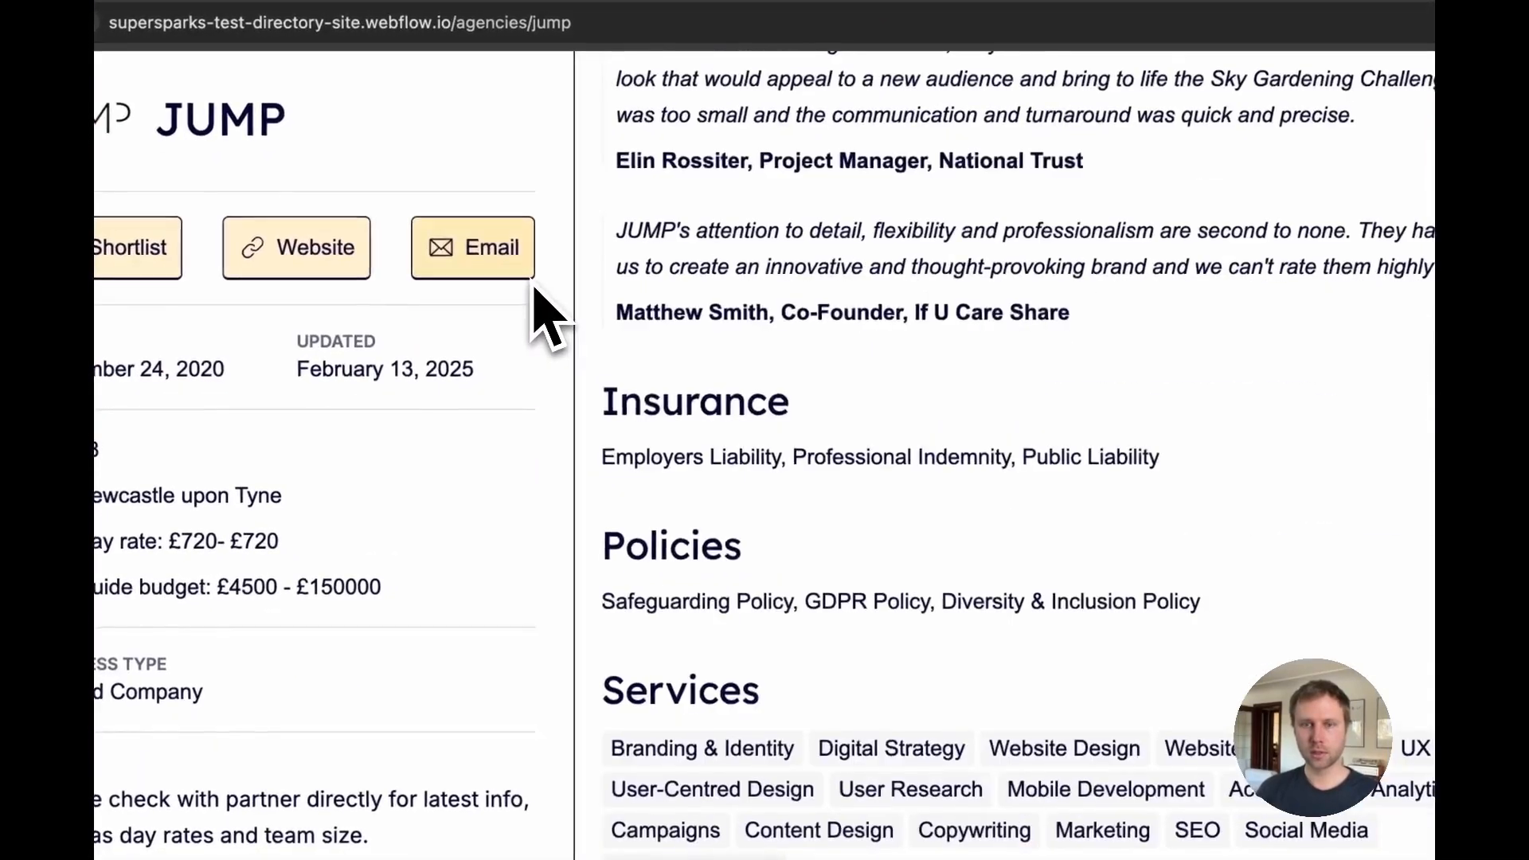
scroll(518, 338, "down", 8)
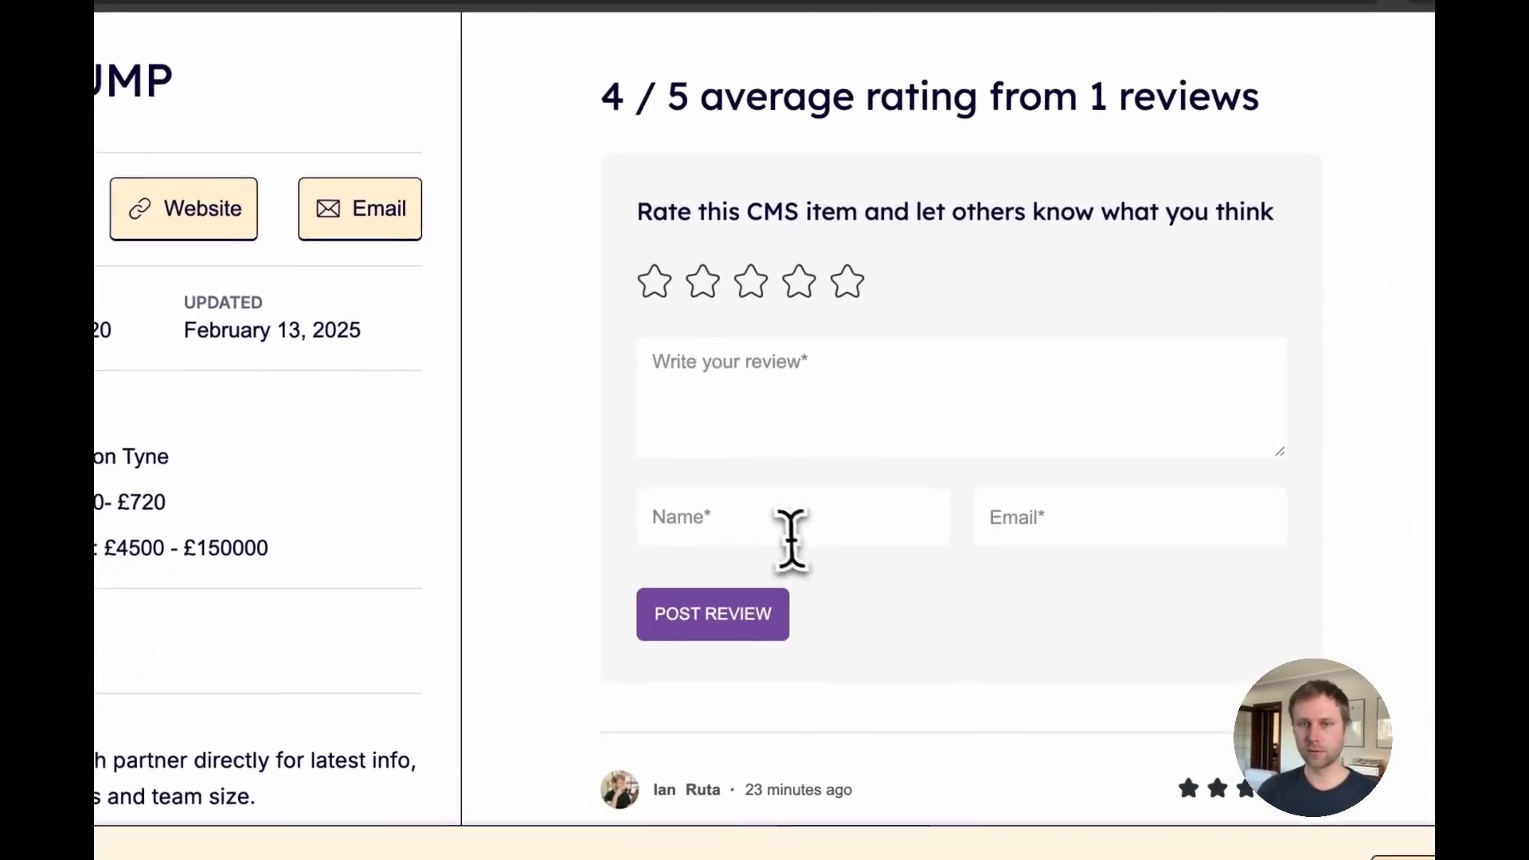
left_click(789, 530)
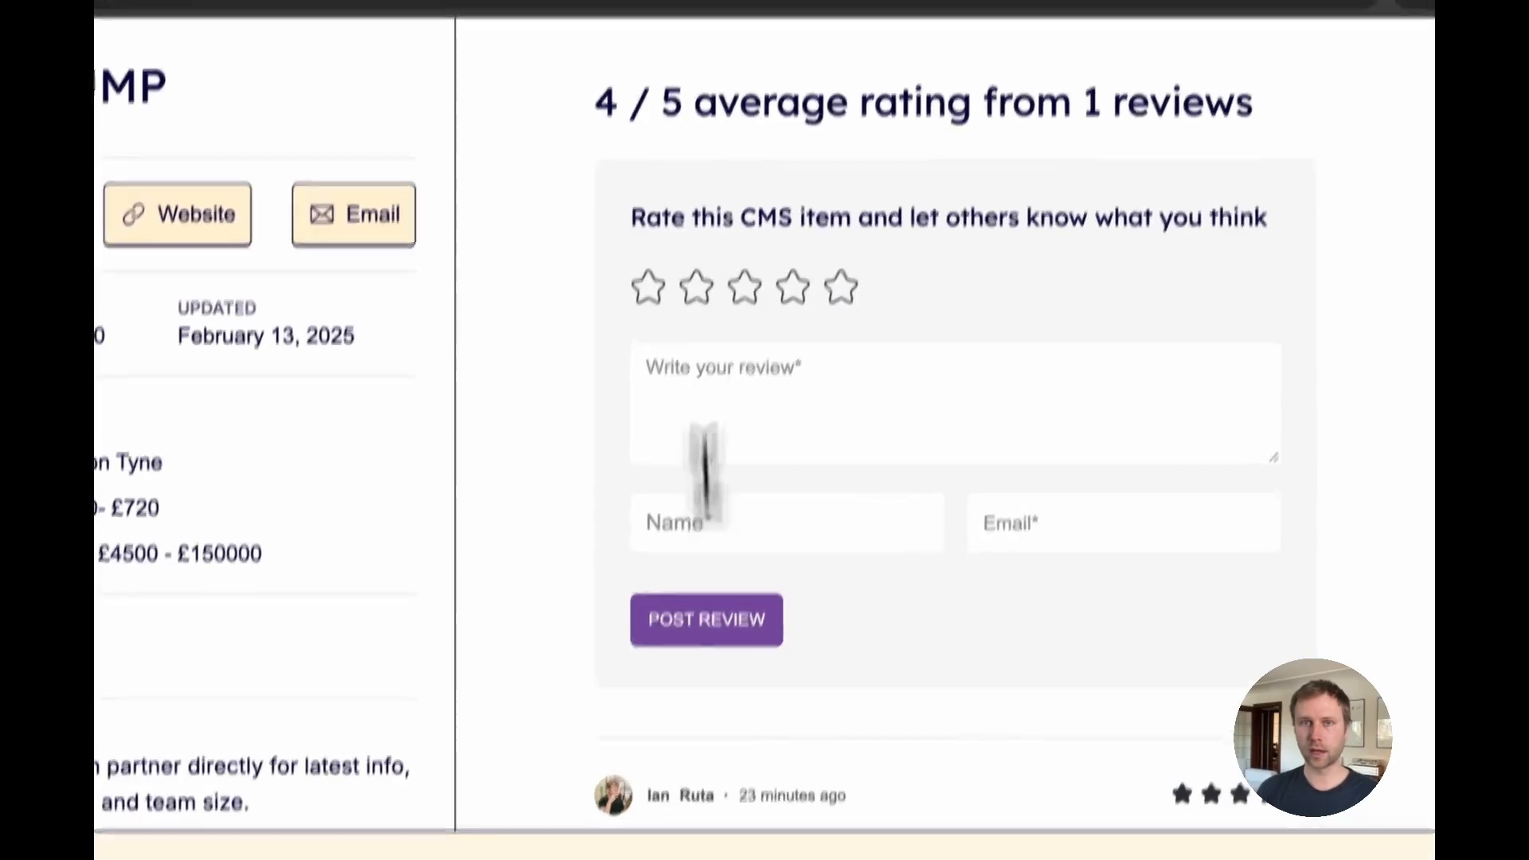
Step: In the Designer, set the soc-rev reply block's display to Block to inspect its guest name and email inputs
left_click(895, 94)
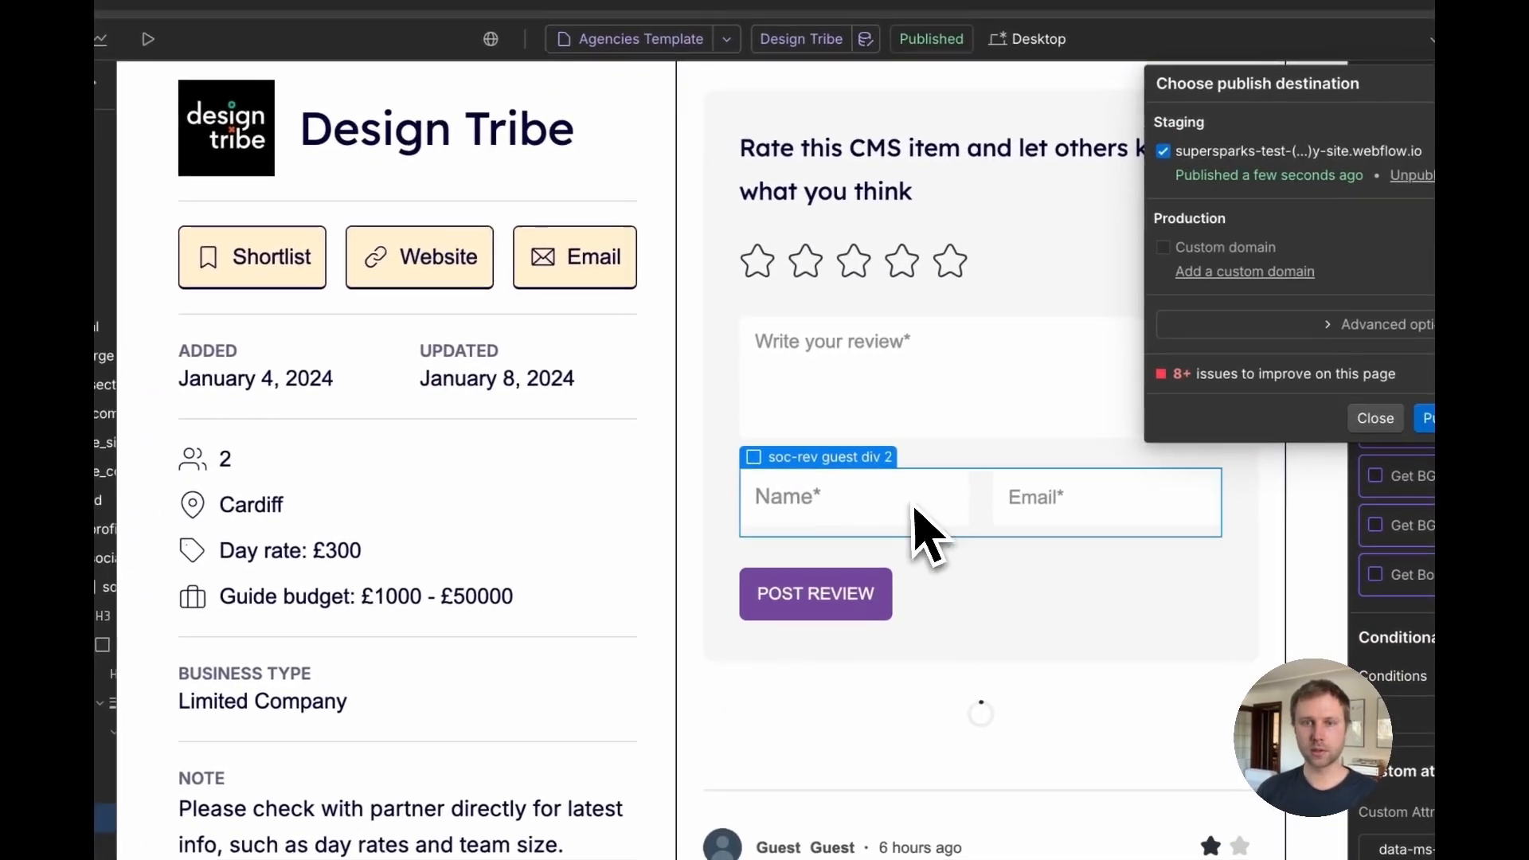
scroll(956, 530, "down", 8)
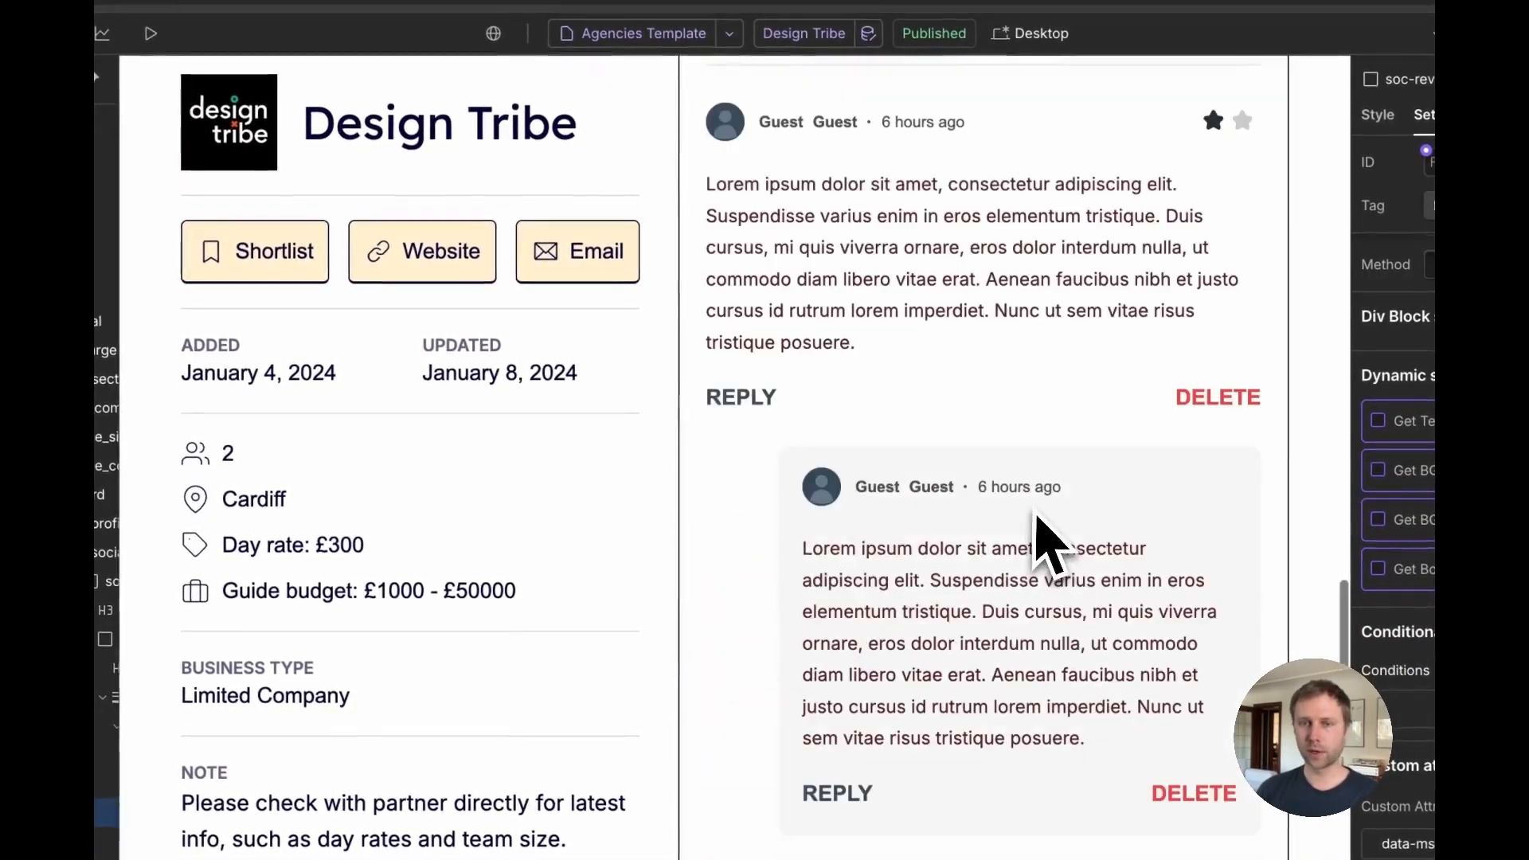
left_click(745, 402)
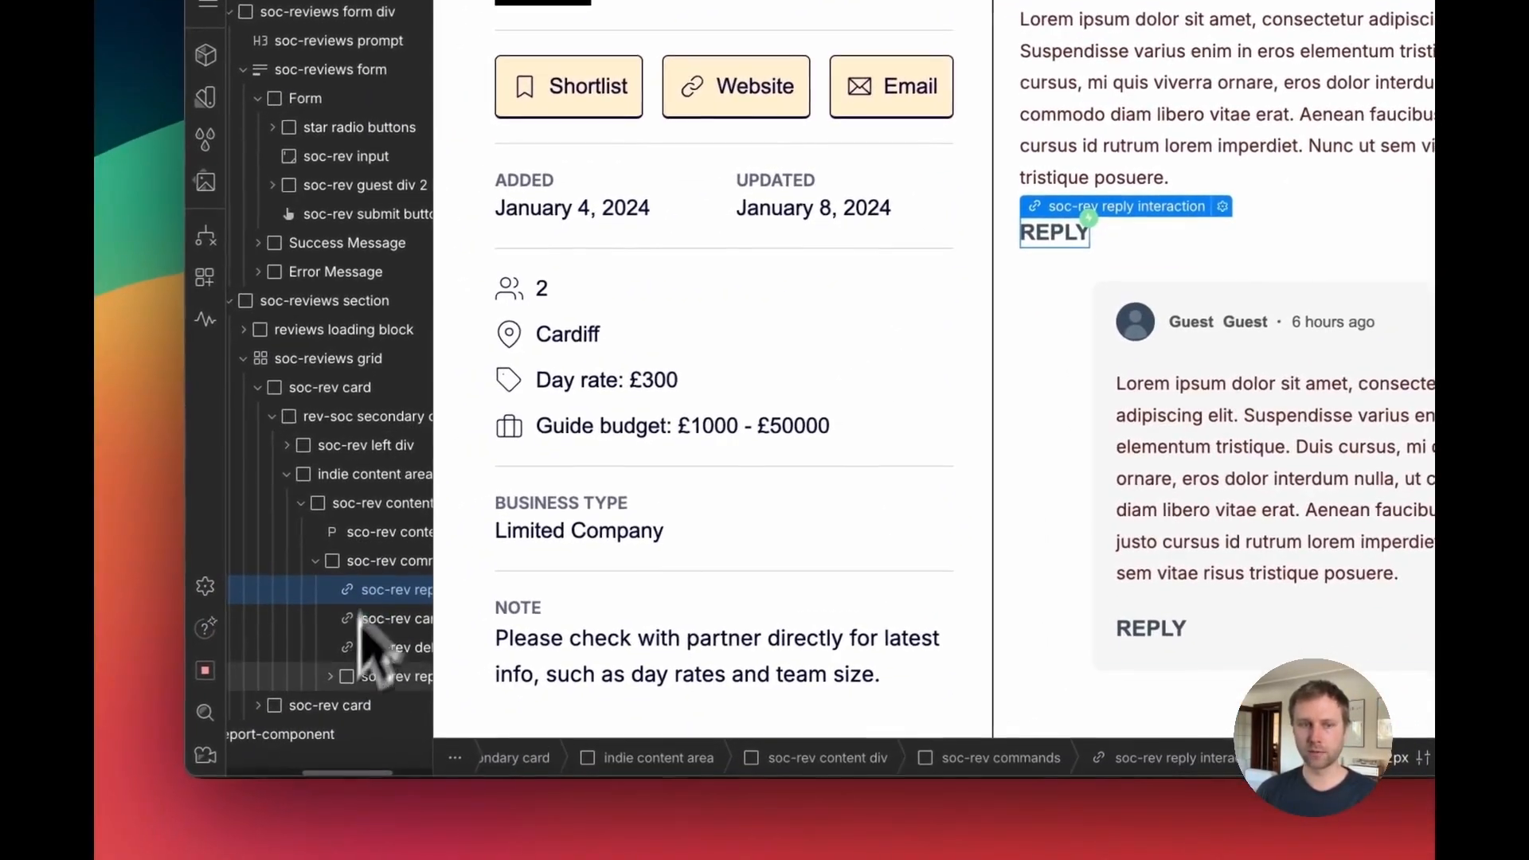
left_click(343, 686)
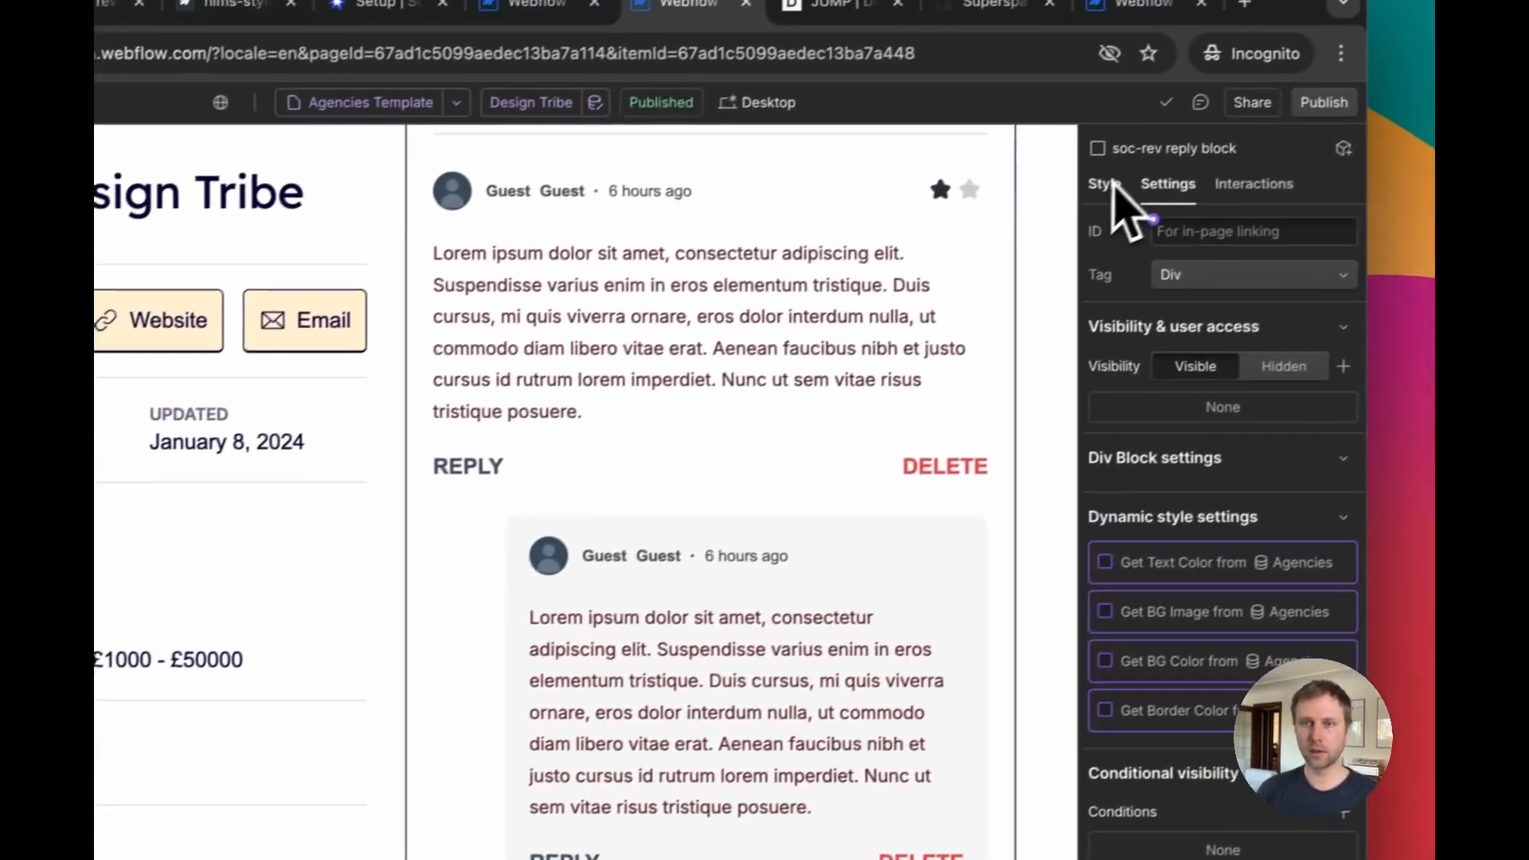
left_click(1111, 184)
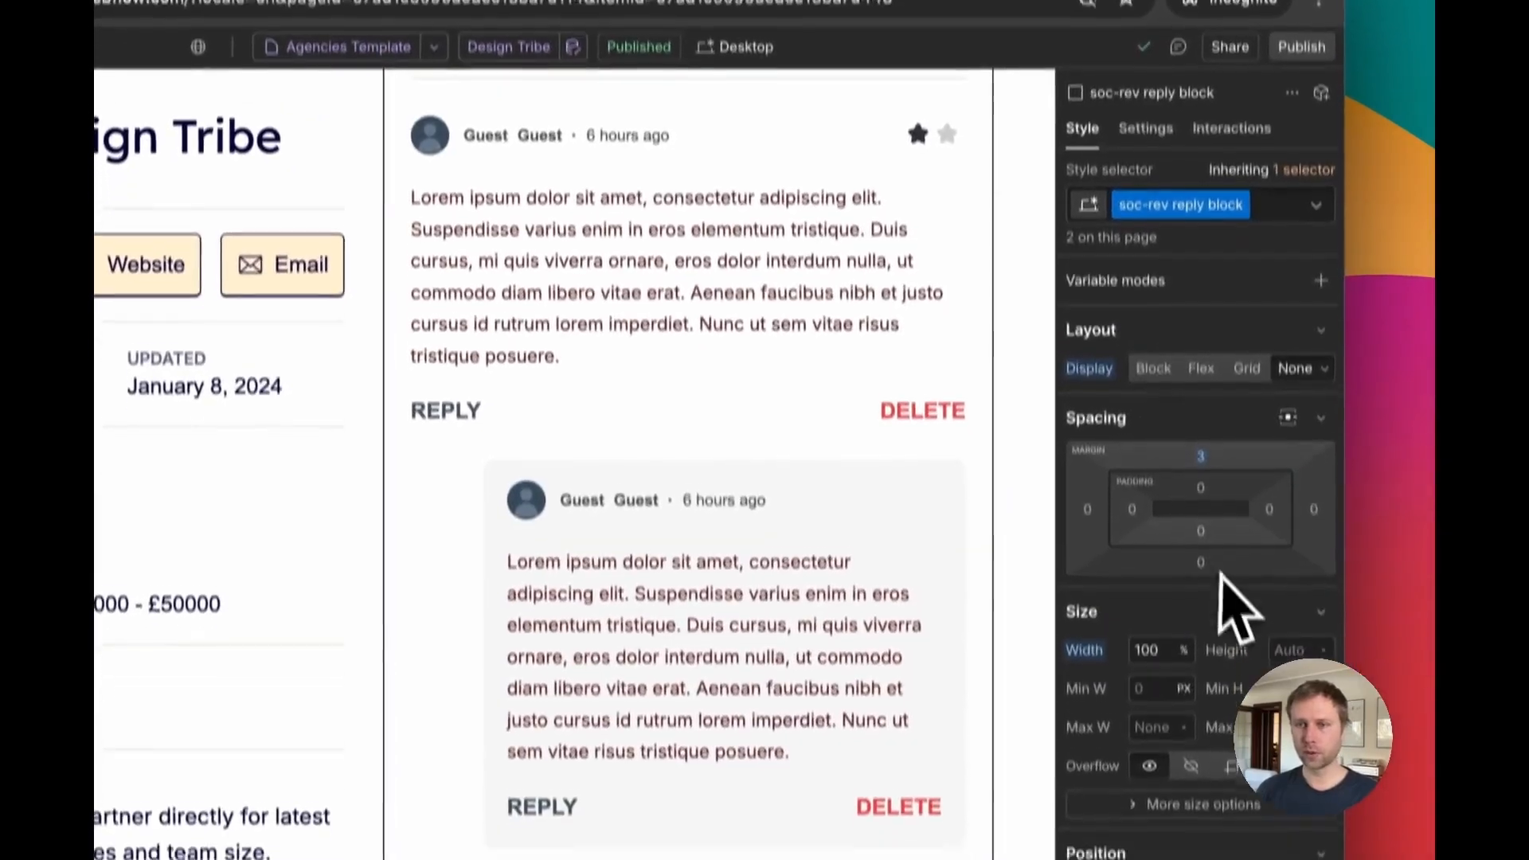
left_click(1177, 429)
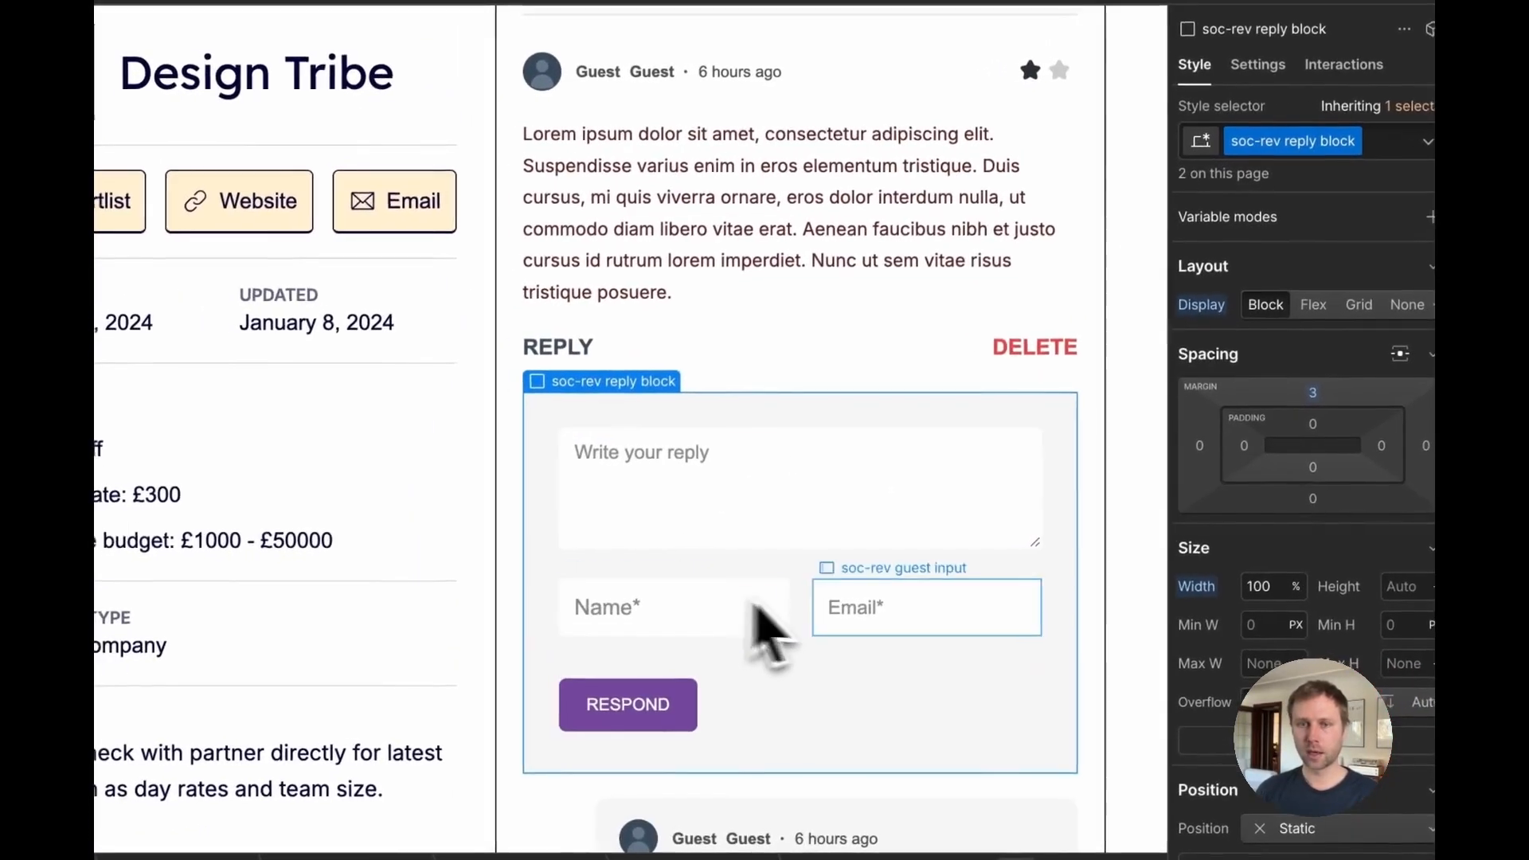
left_click(730, 629)
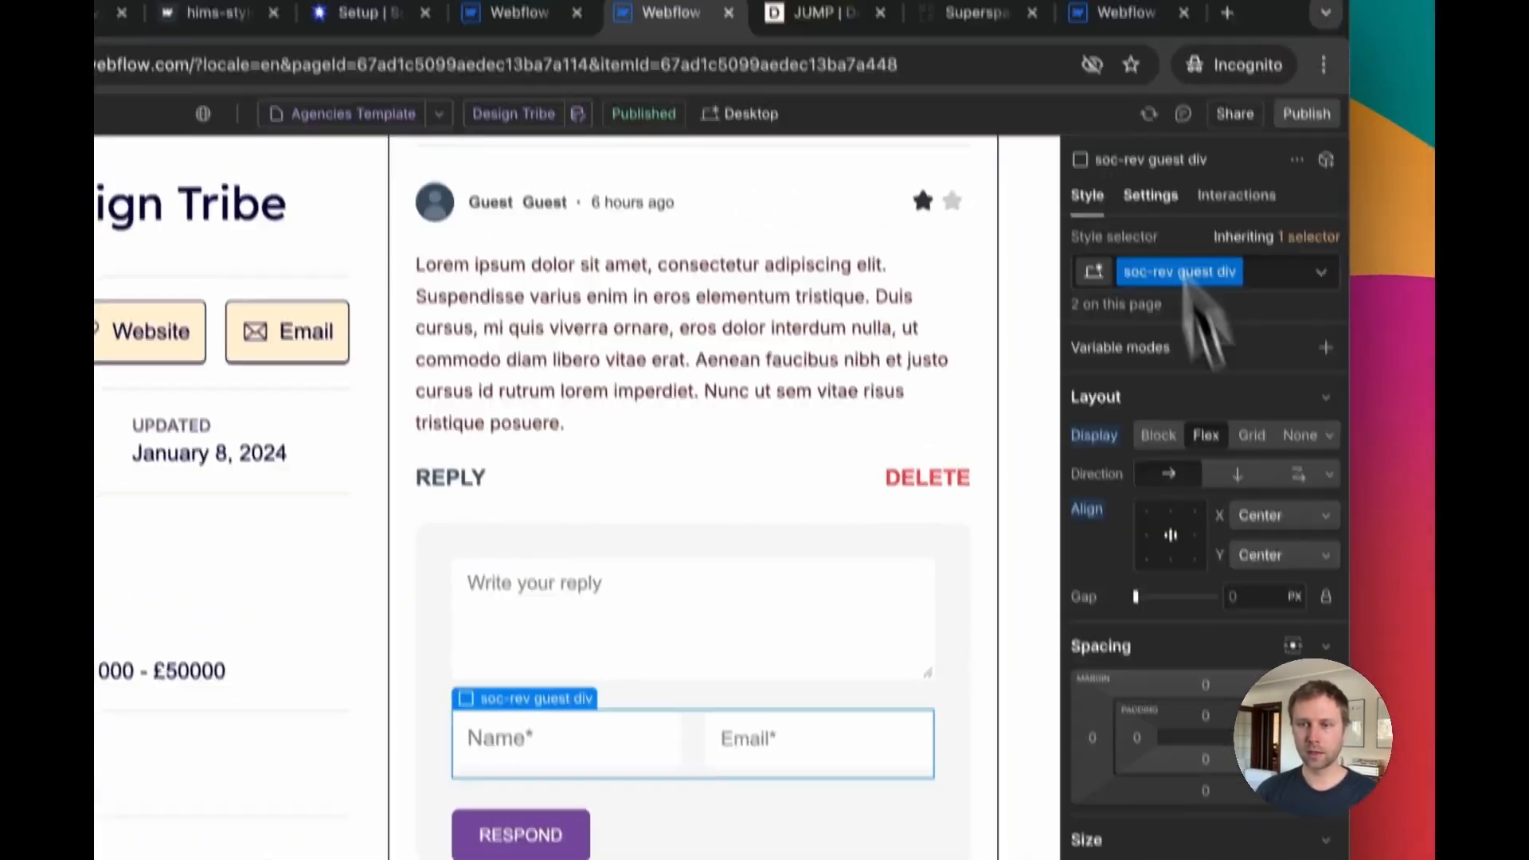
left_click(1150, 196)
scroll(1219, 605, "down", 10)
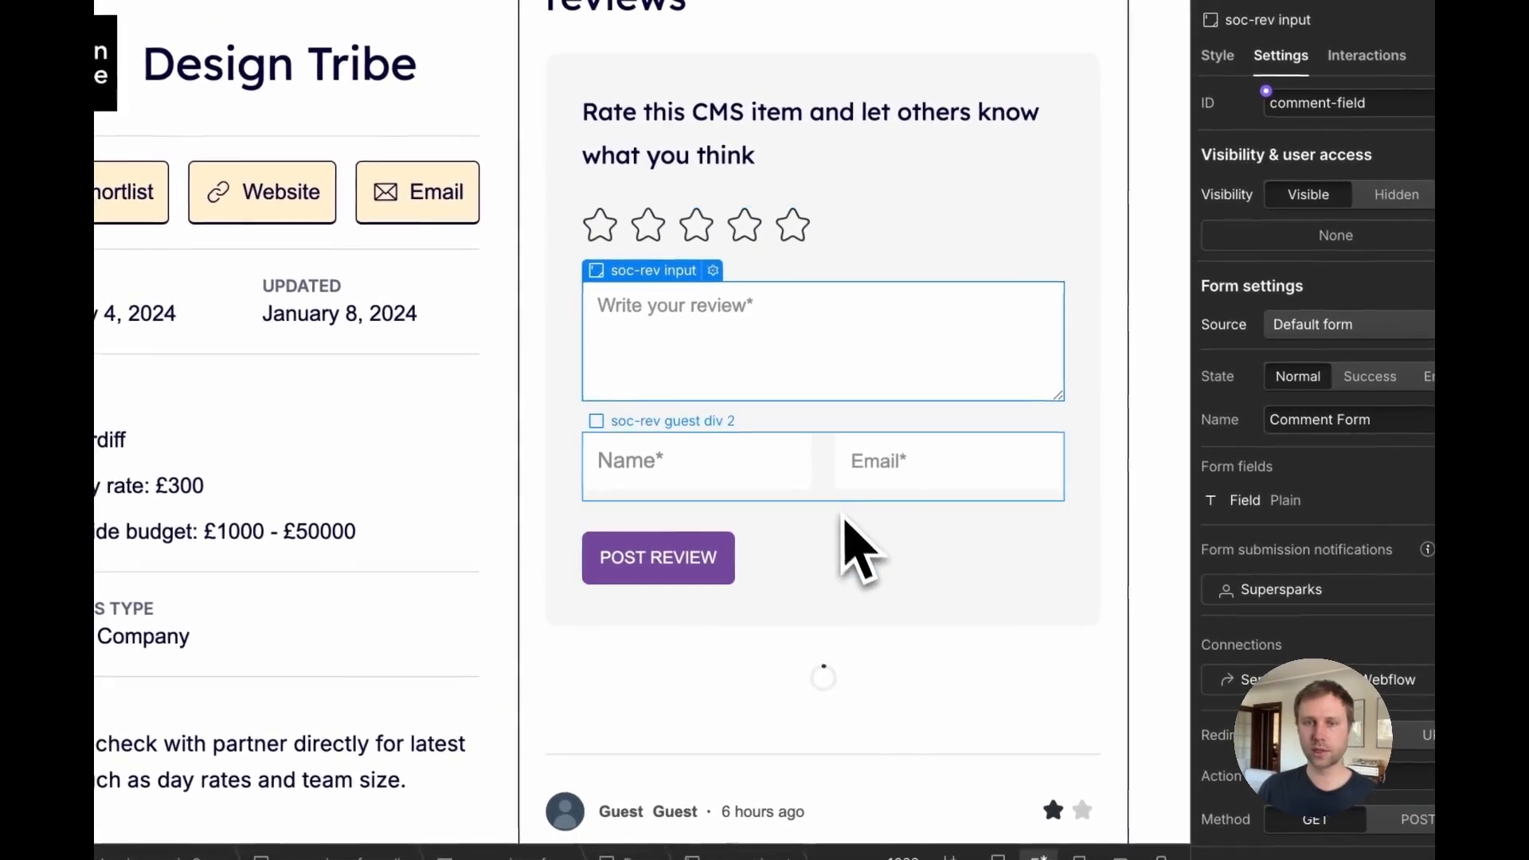
left_click(822, 489)
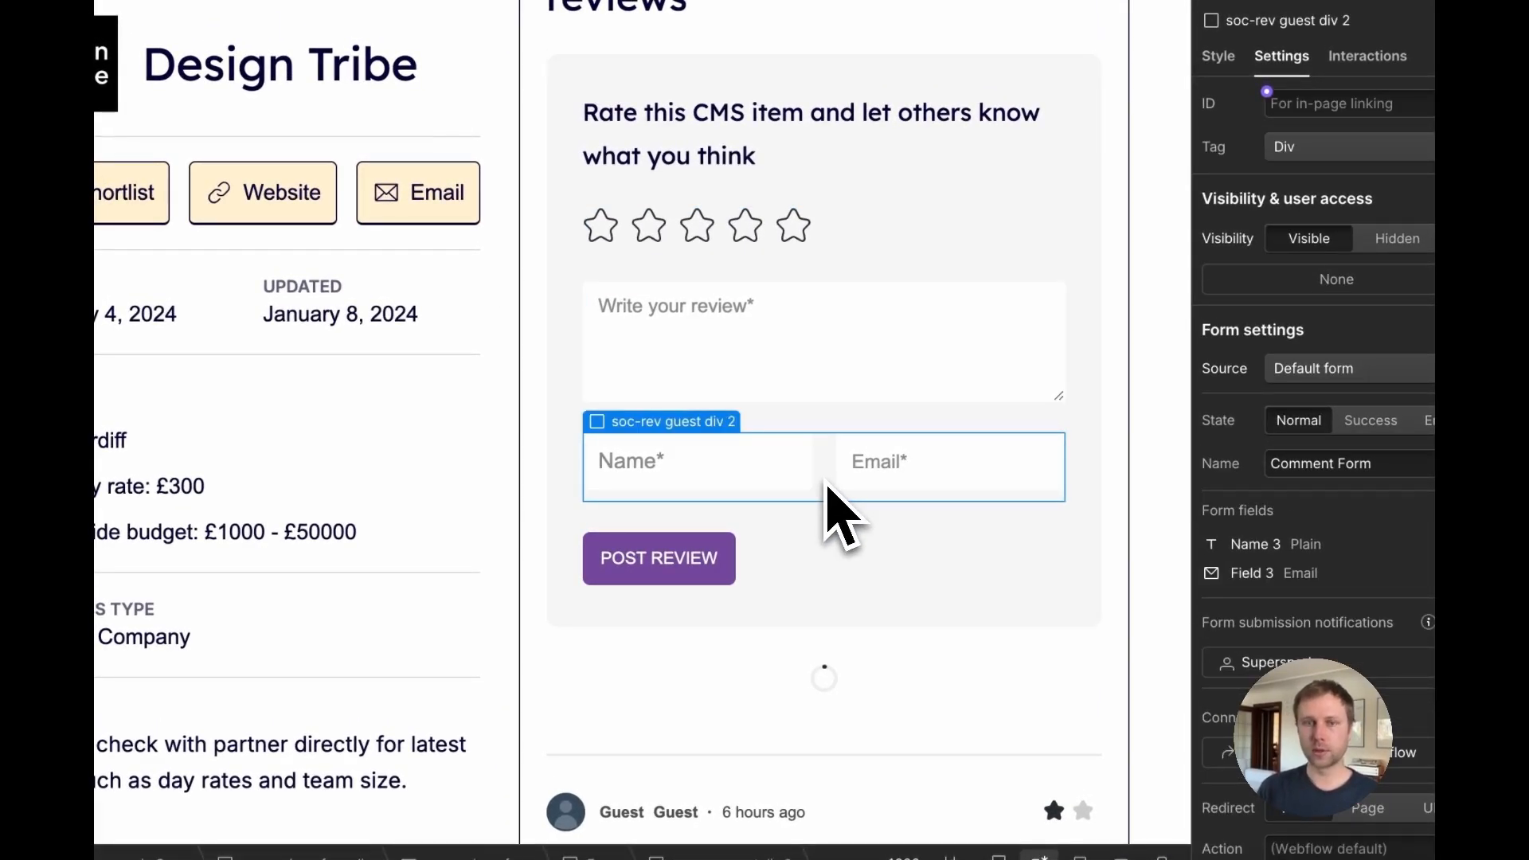
key("Delete")
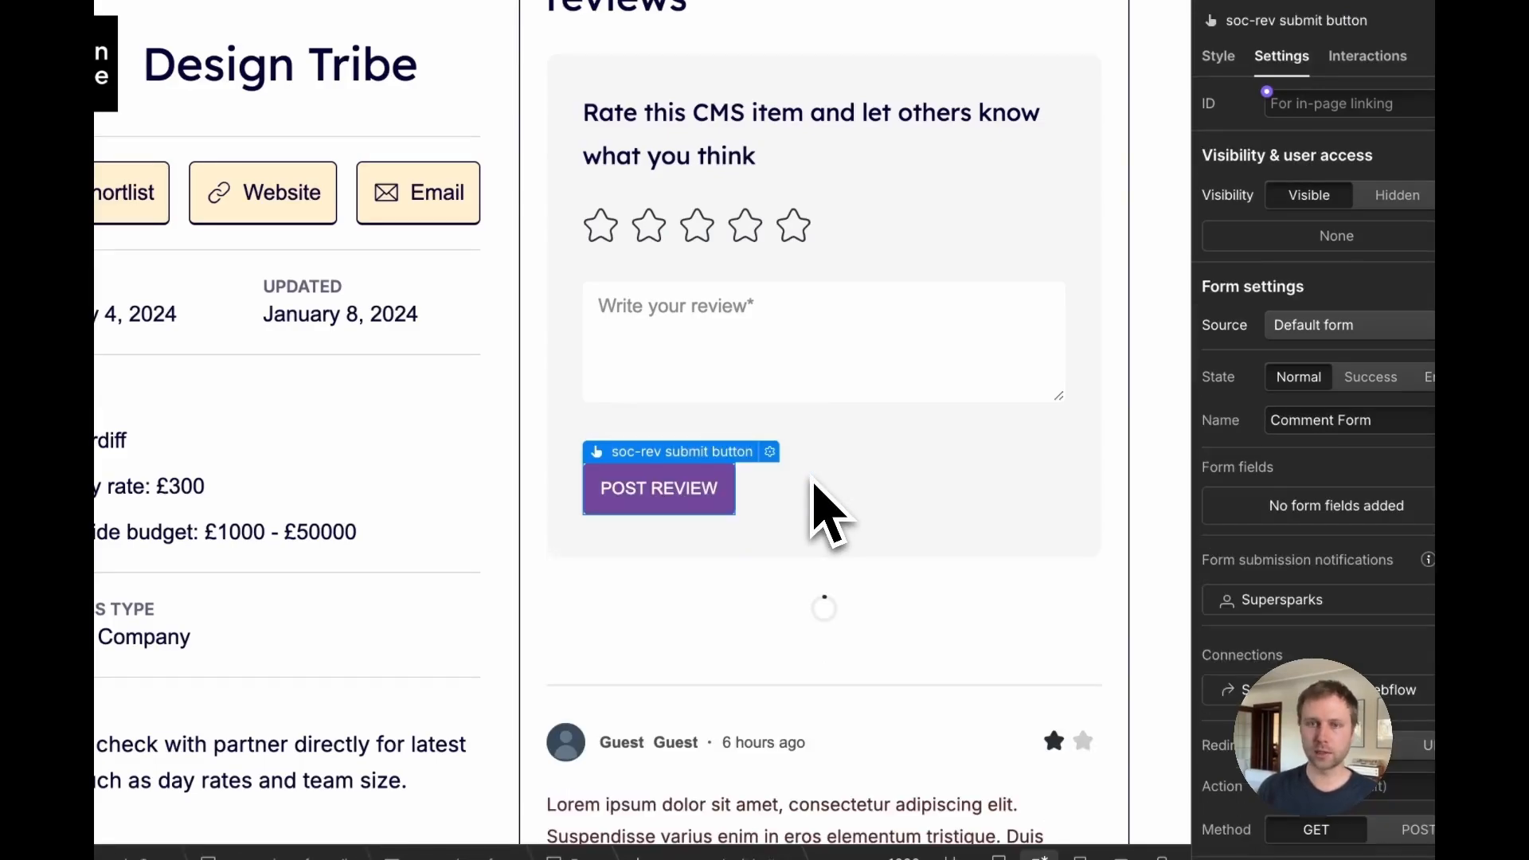
key("super+z")
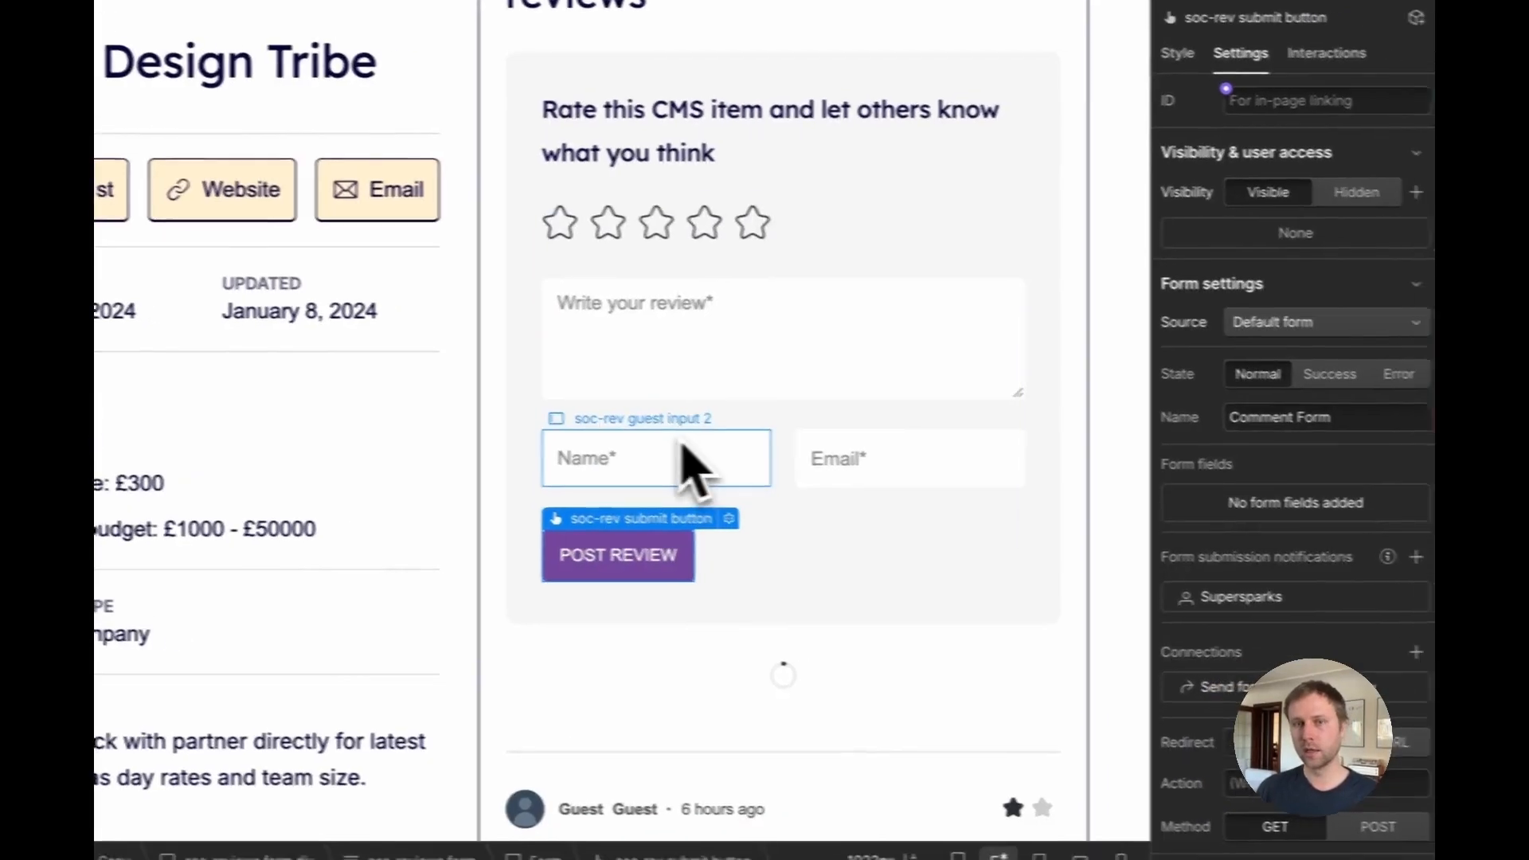
Step: Delete the soc-rev guest div 2 holding the review form's name and email fields
left_click(721, 448)
scroll(1390, 541, "down", 5)
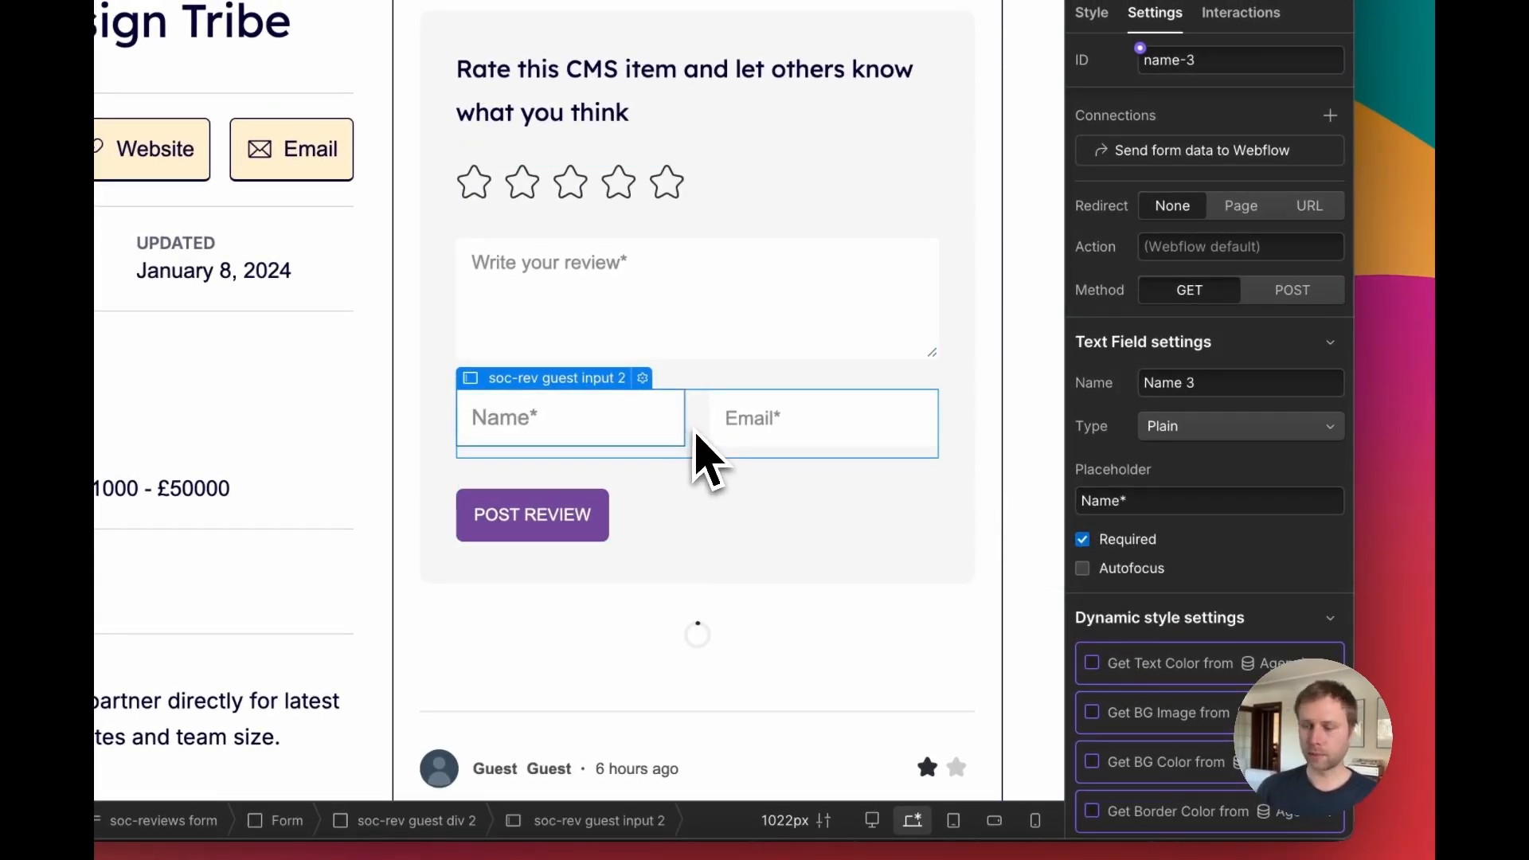
left_click(708, 461)
key("Delete")
left_click(668, 352)
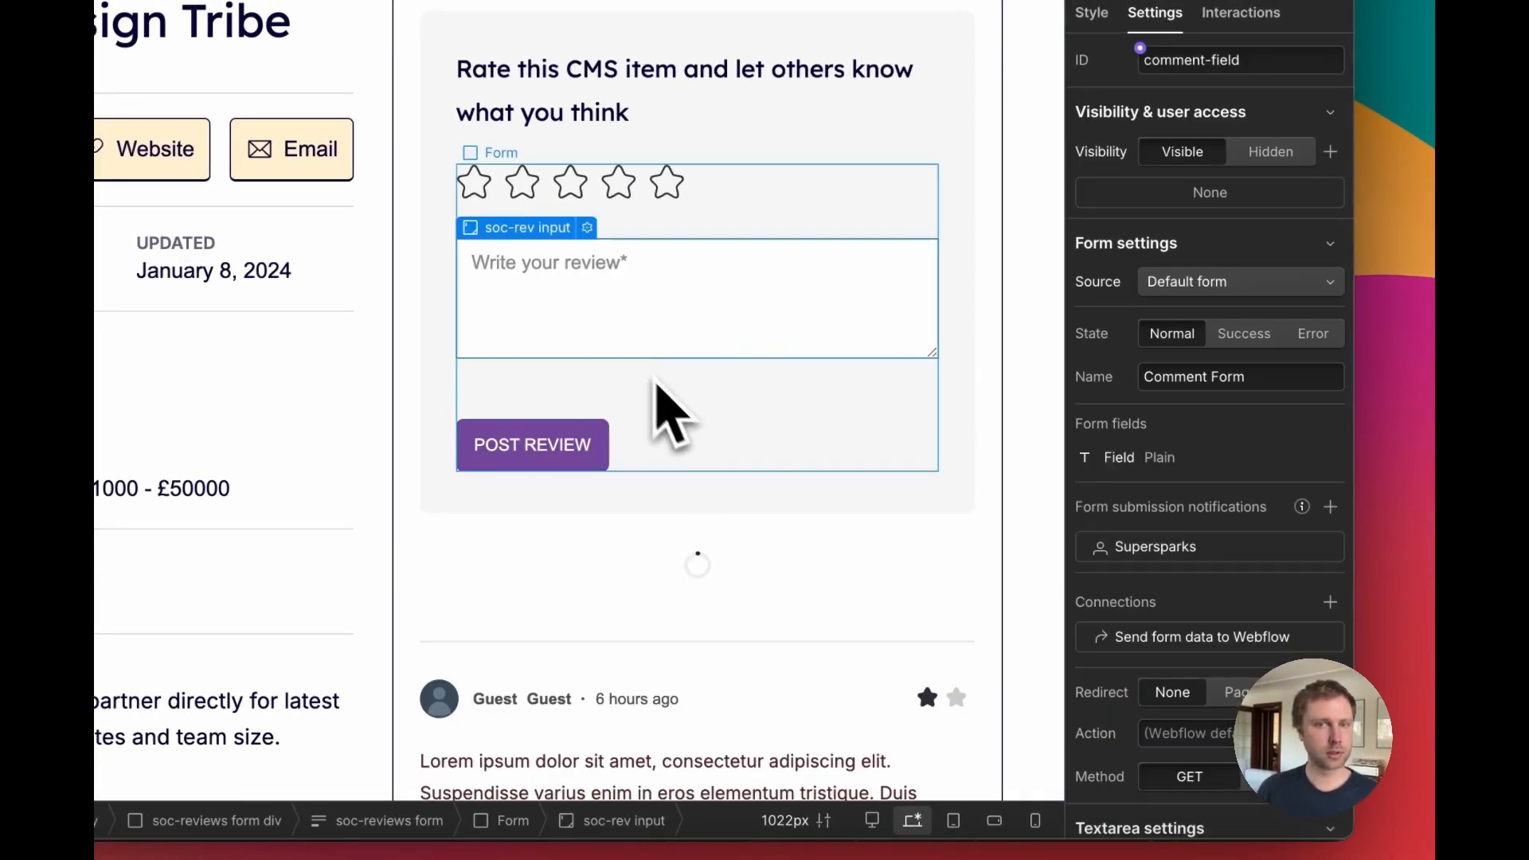
scroll(656, 382, "up", 2)
Step: Add a custom attribute data-ms-content with value members to the soc-reviews form
left_click(170, 335)
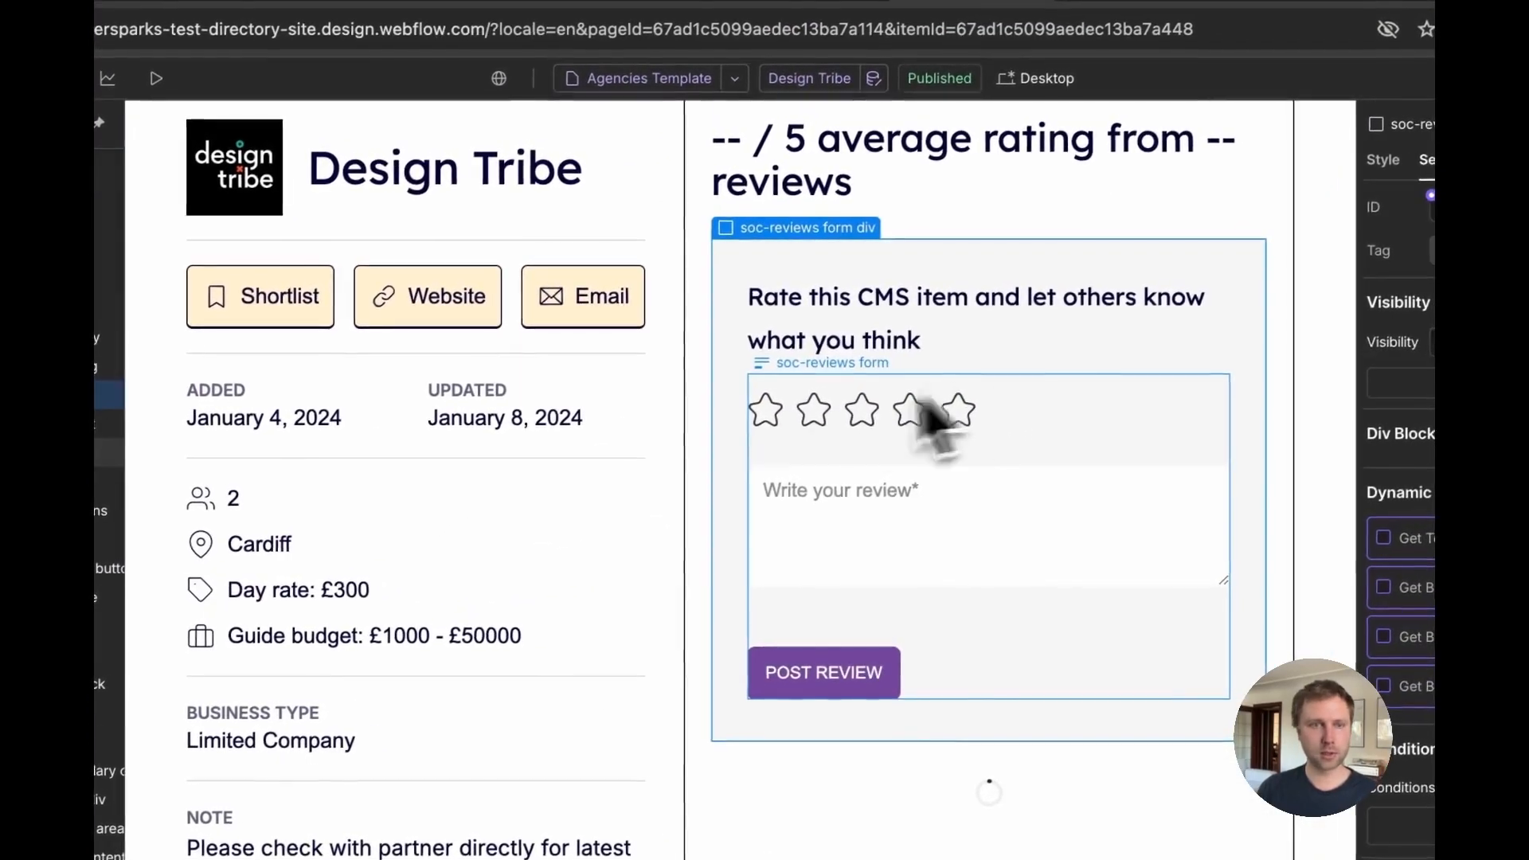
left_click(113, 448)
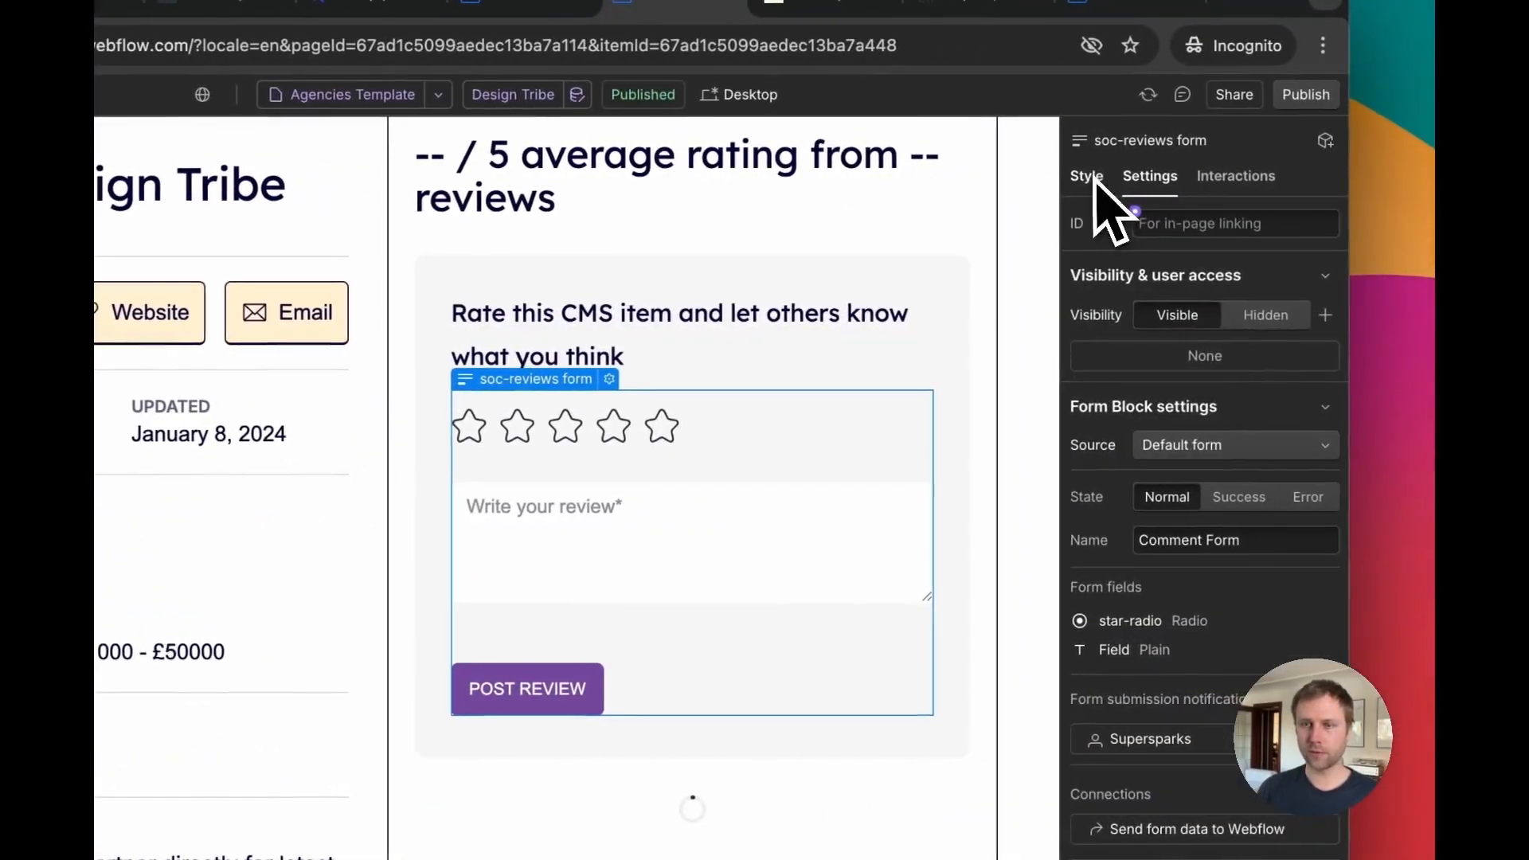
left_click(1160, 176)
scroll(1252, 521, "down", 10)
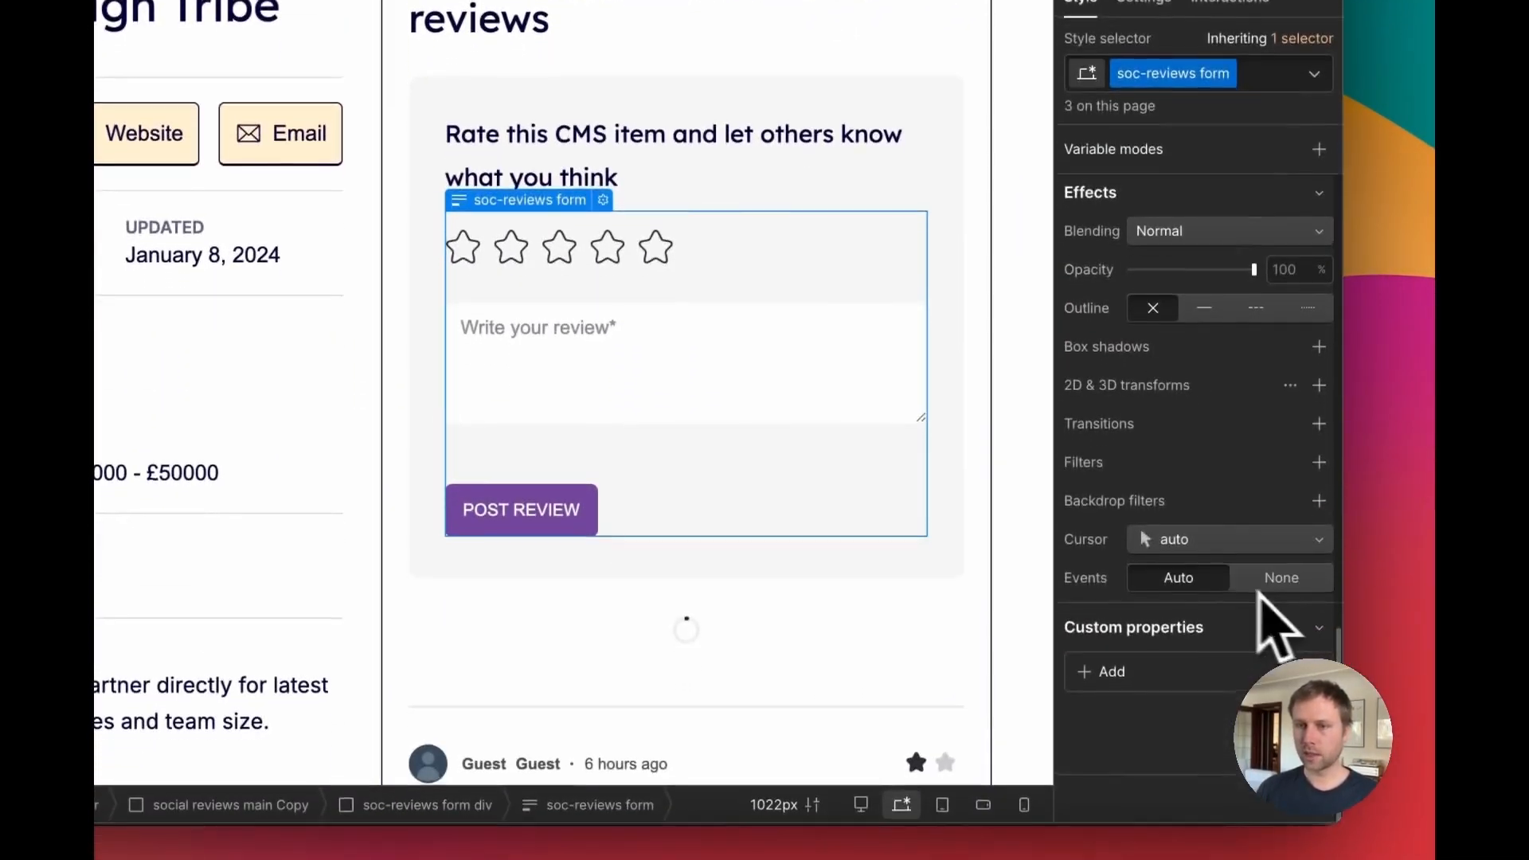
left_click(1109, 829)
left_click(1206, 703)
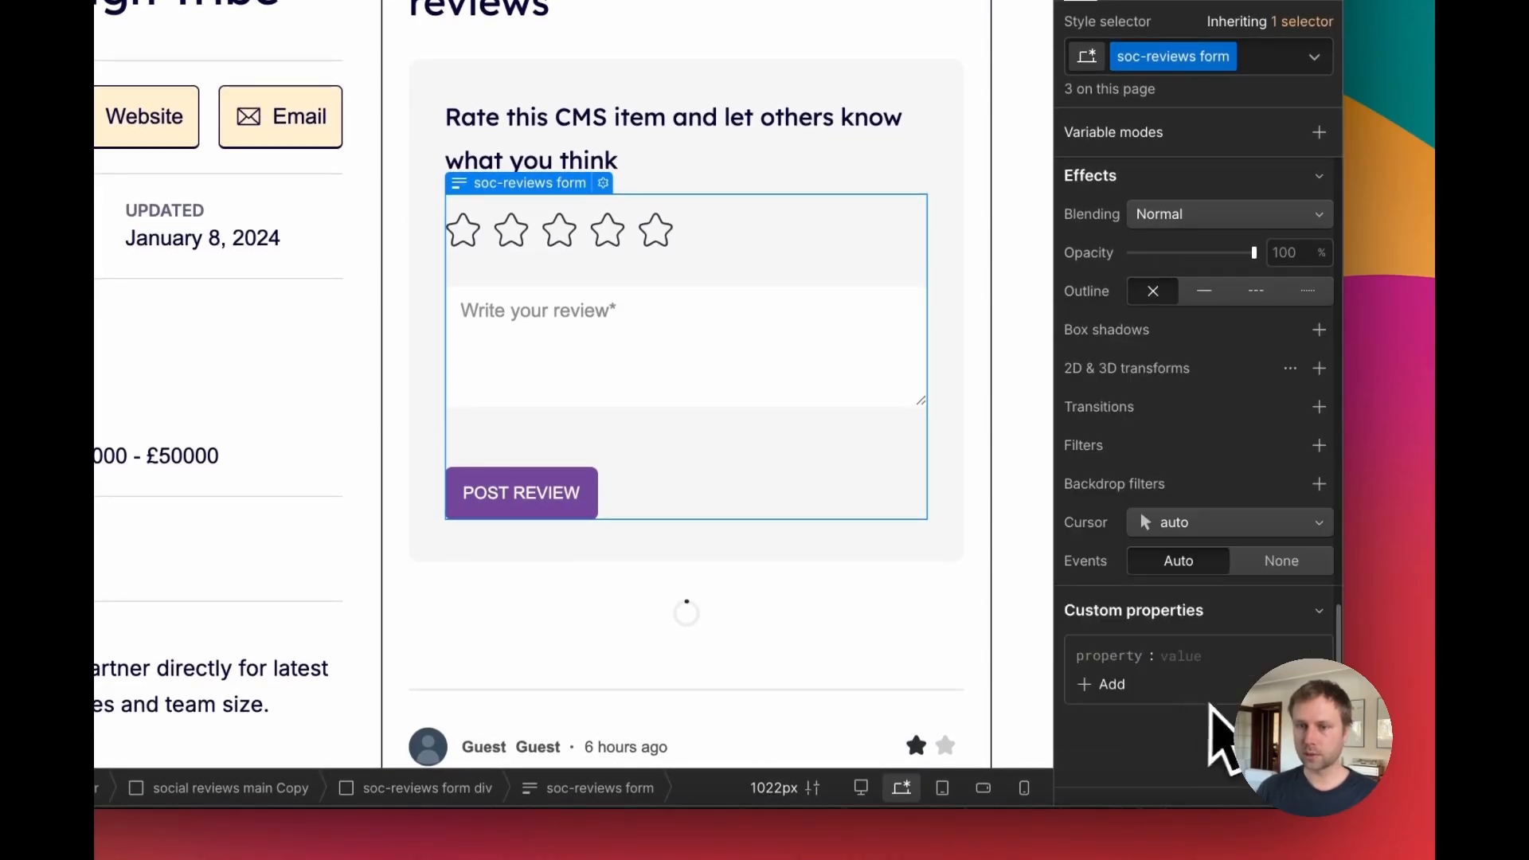
scroll(1316, 355, "up", 6)
scroll(1310, 356, "down", 3)
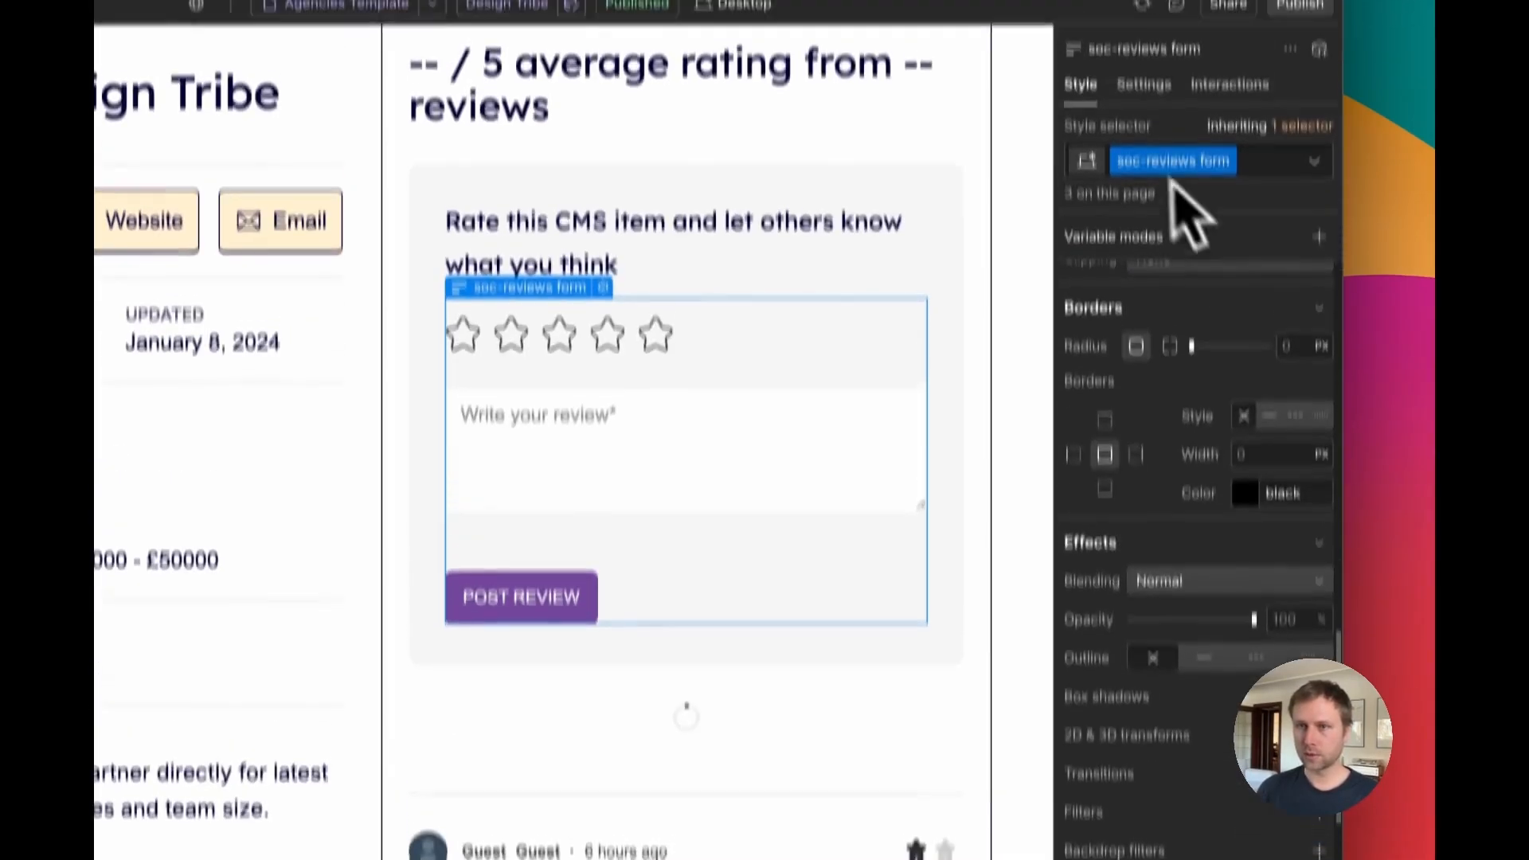
left_click(1145, 86)
scroll(1283, 541, "down", 8)
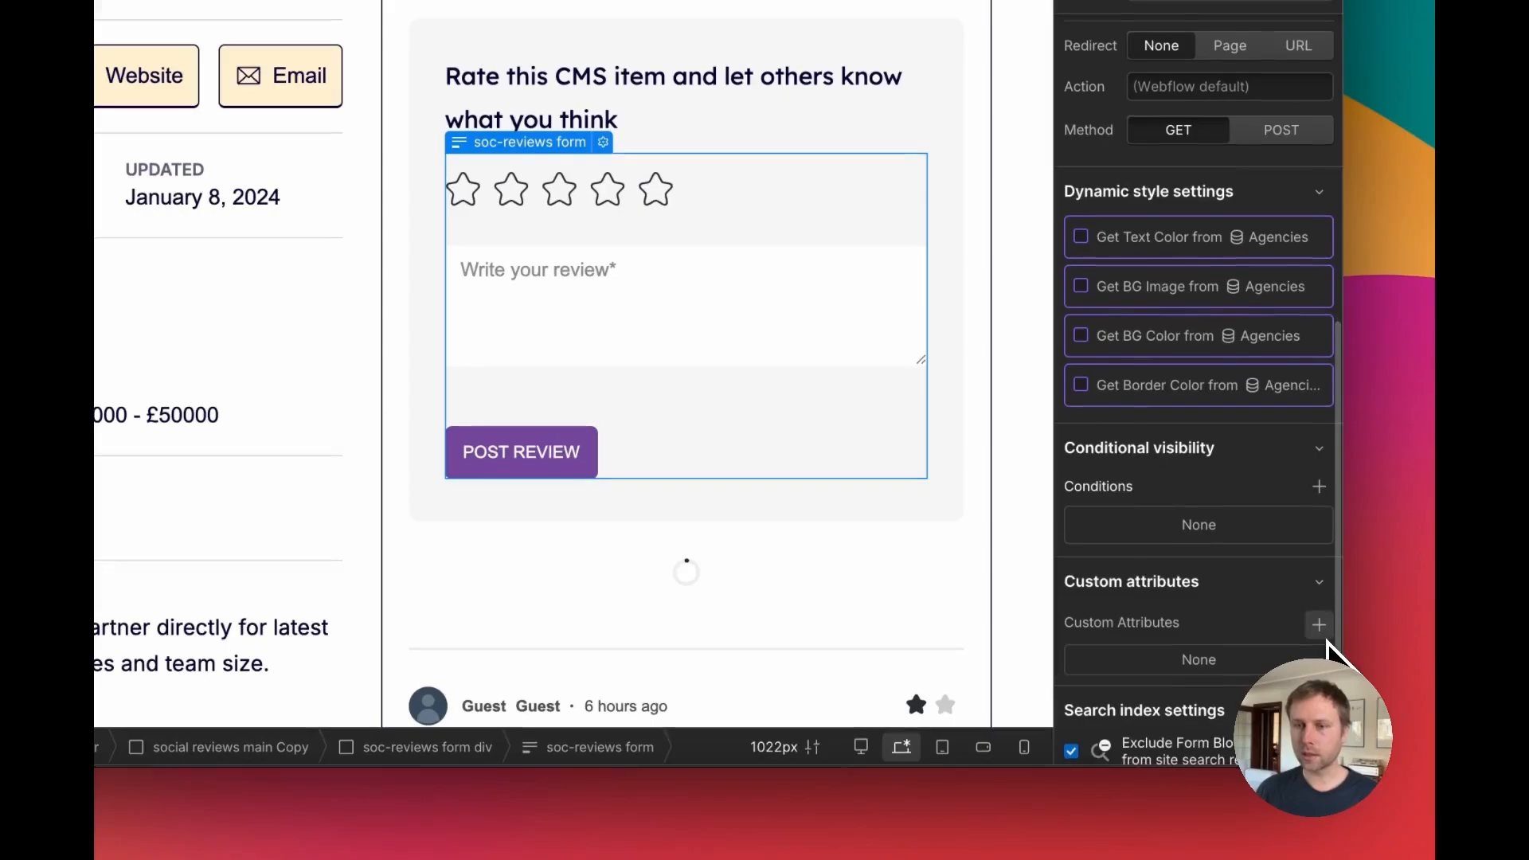
left_click(1319, 628)
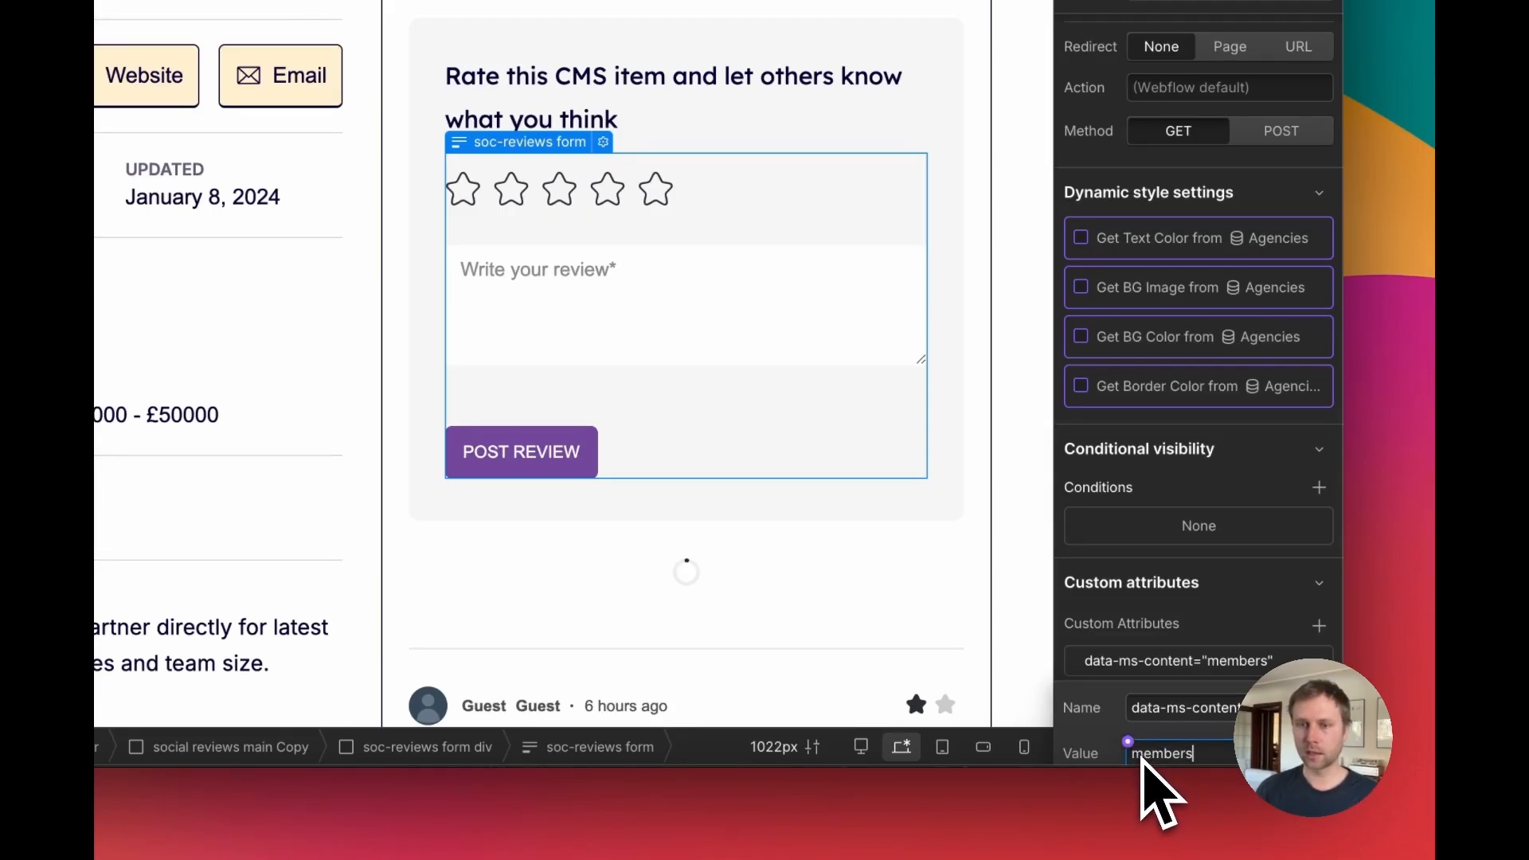
scroll(1217, 574, "down", 2)
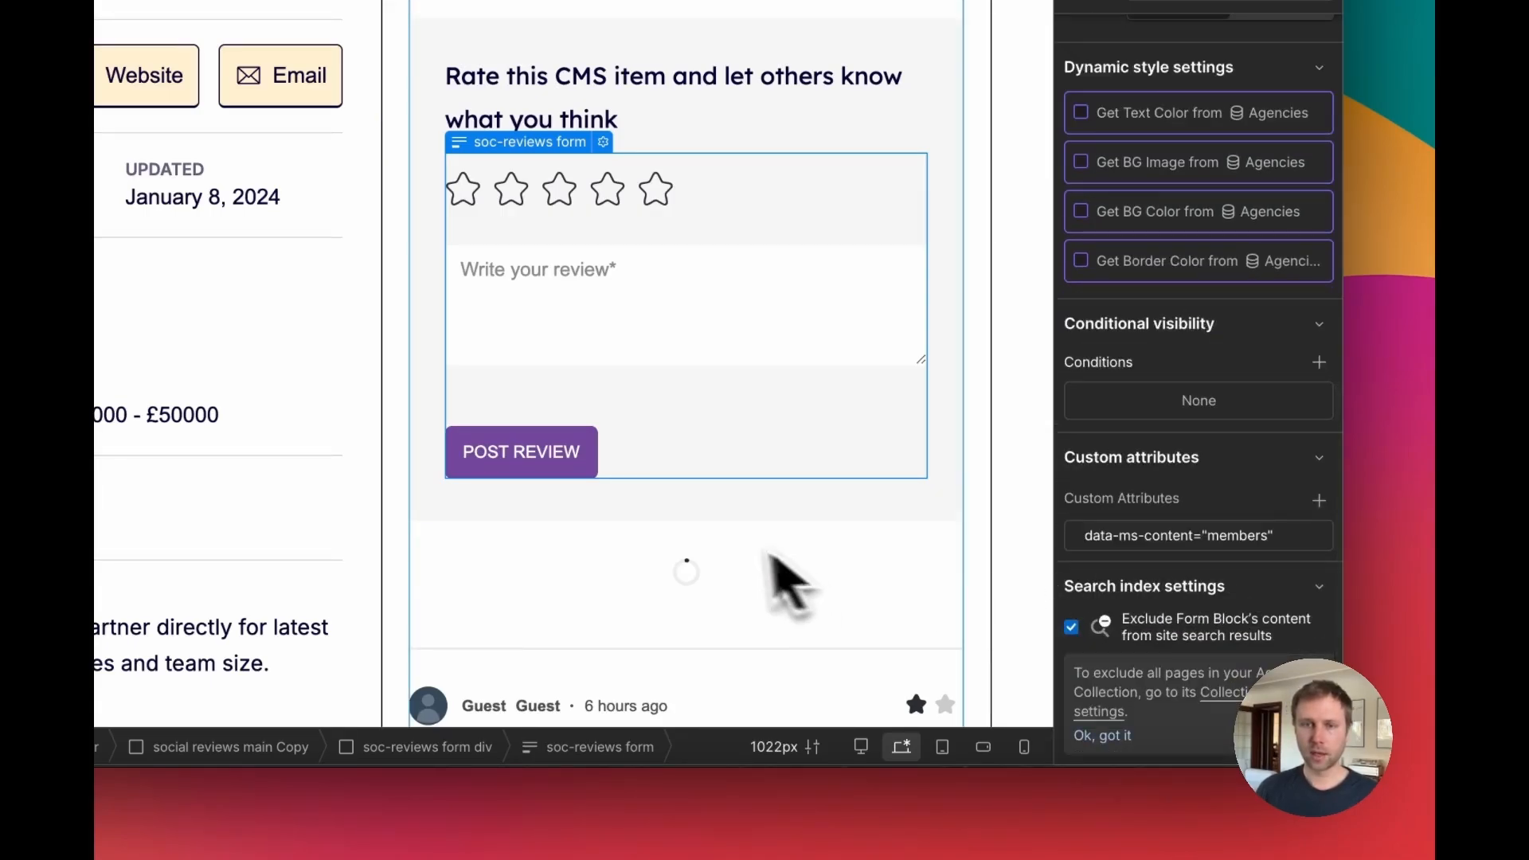
scroll(766, 545, "down", 4)
left_click(634, 234)
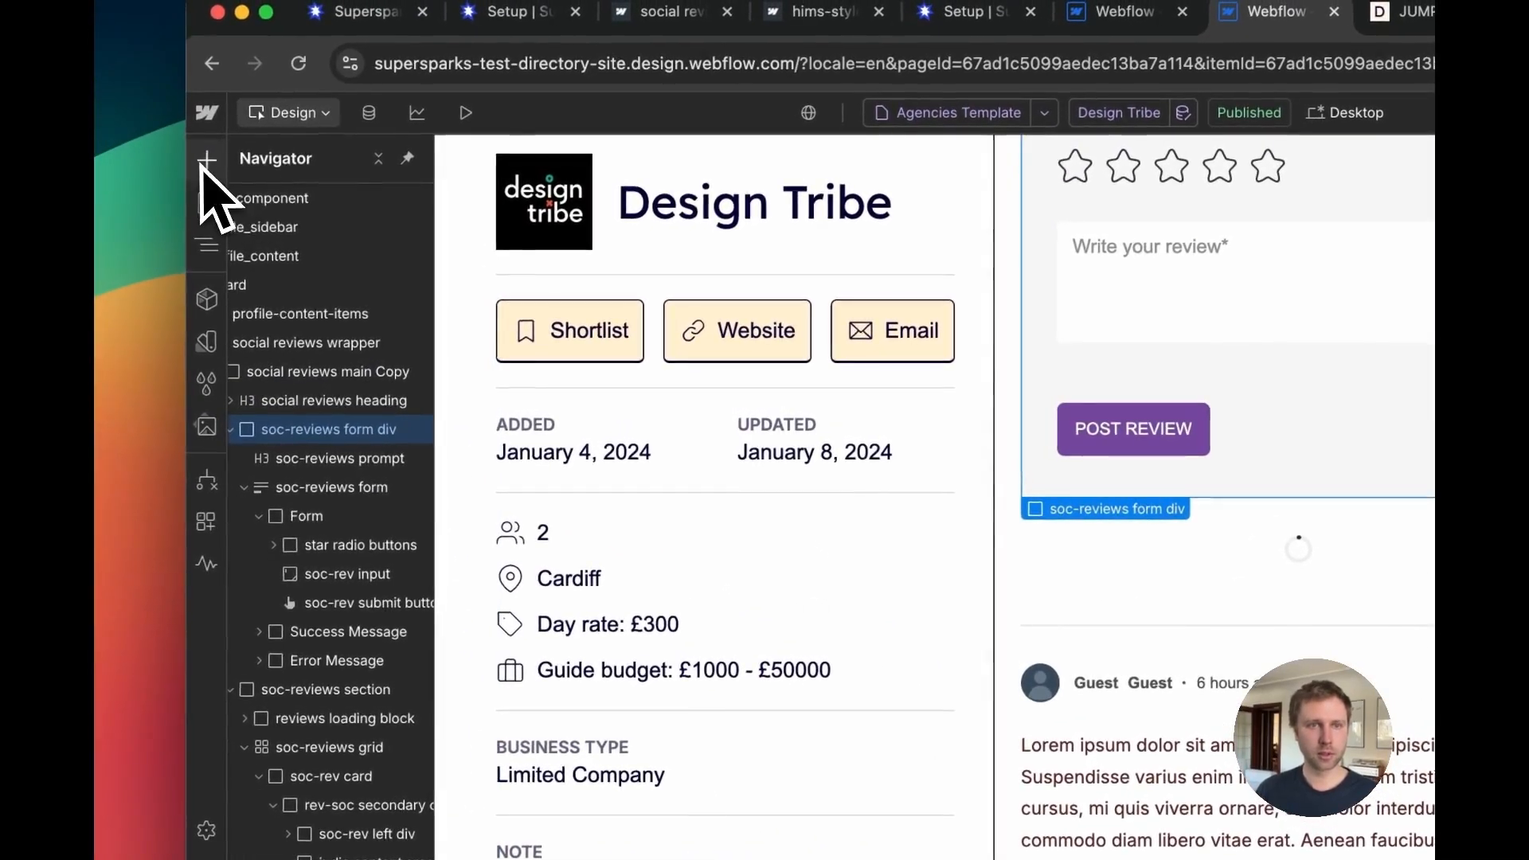
Step: Add a div block below the Post Review button containing a paragraph reading "Register and login to get started posting reviews!"
left_click(202, 162)
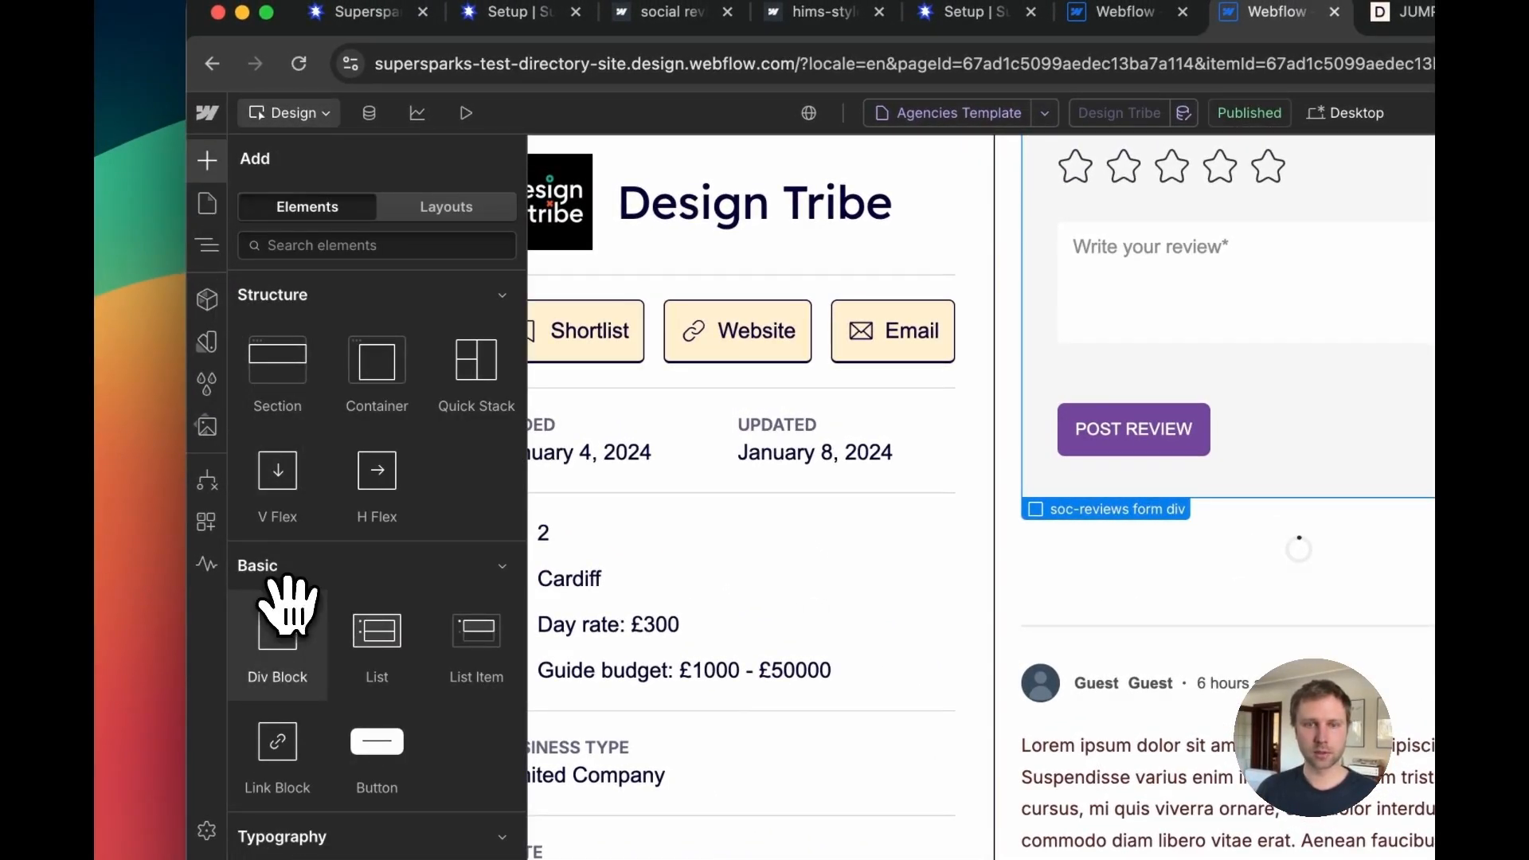
left_click_drag(287, 605, 1179, 511)
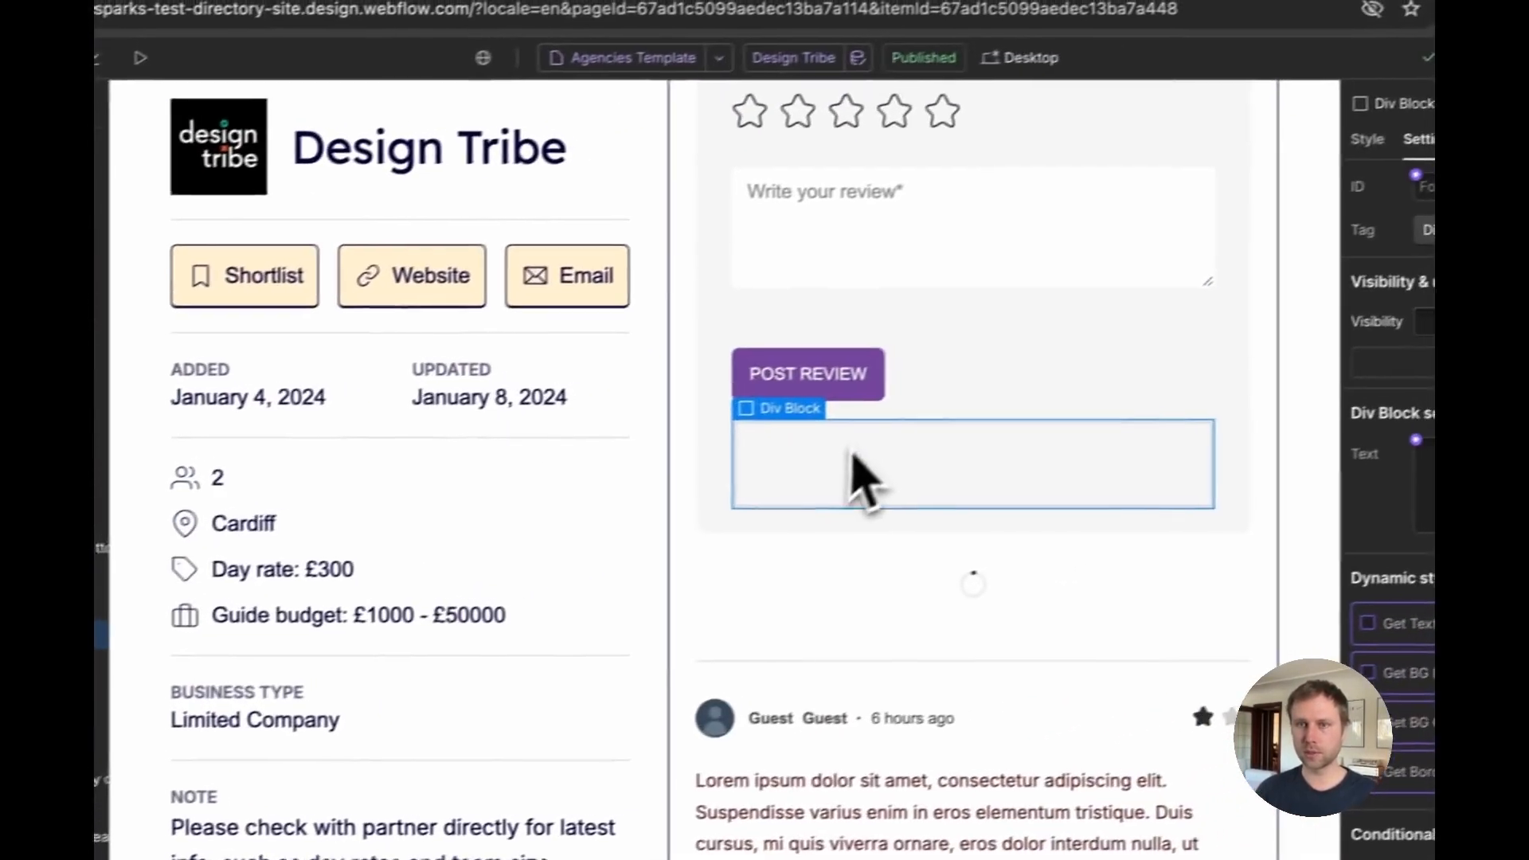
left_click(1367, 139)
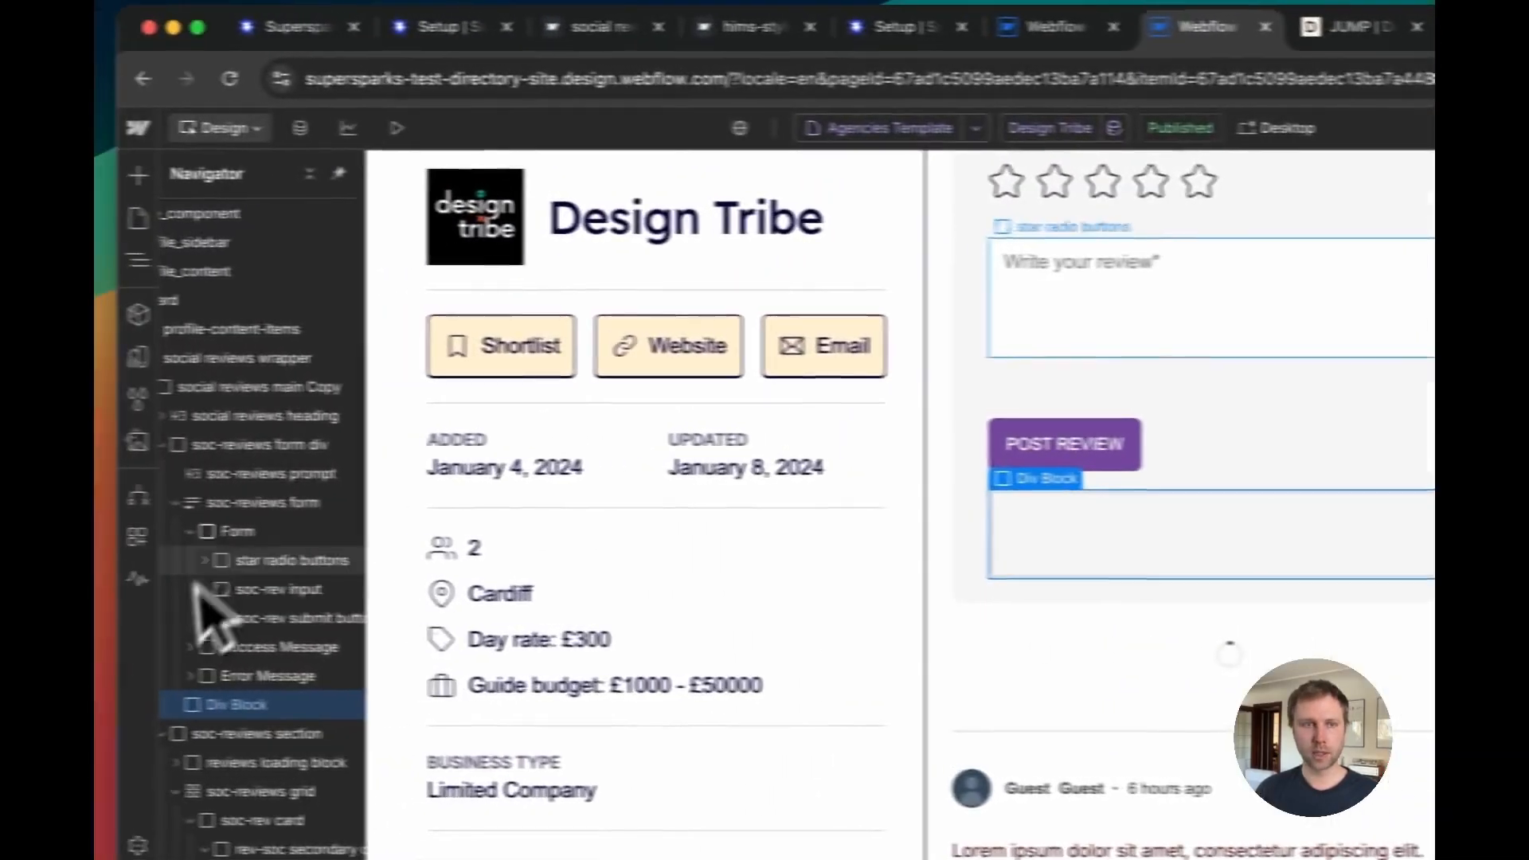
left_click(138, 175)
left_click(325, 836)
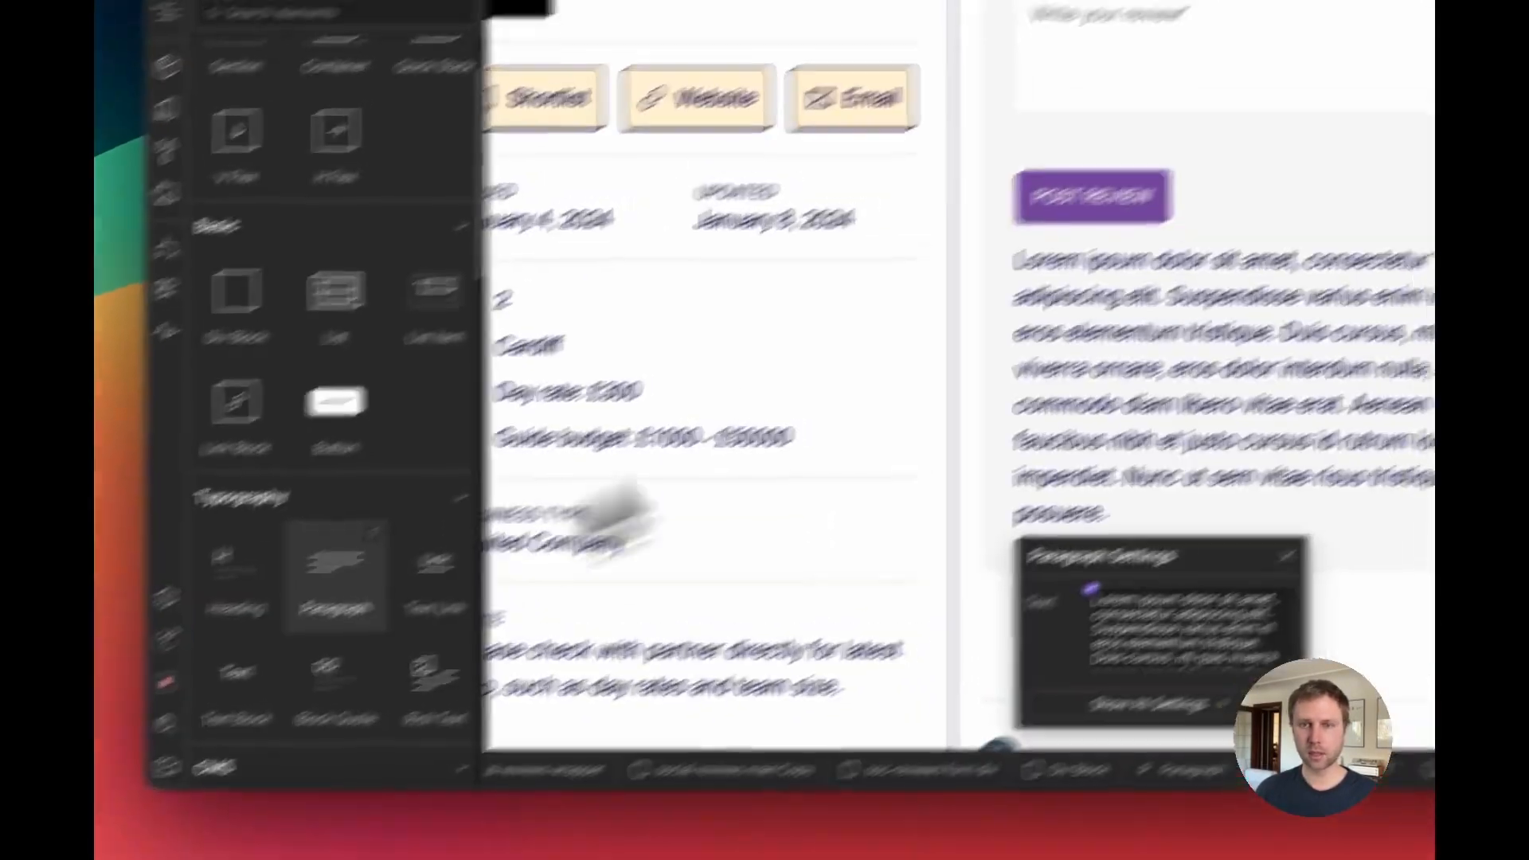
double_click(853, 502)
type("O")
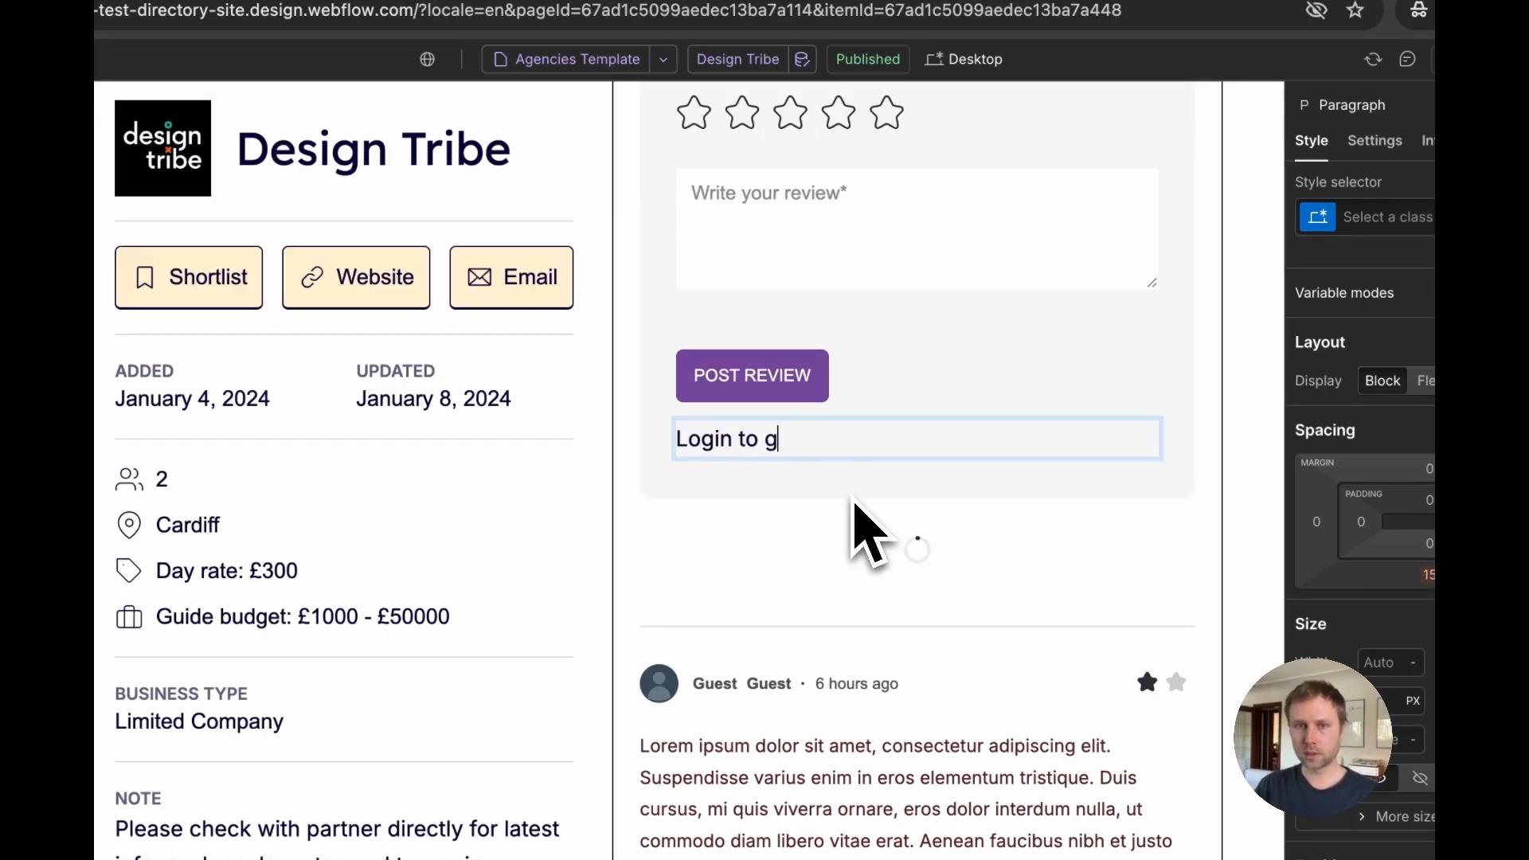
type("tarted posting reviews!")
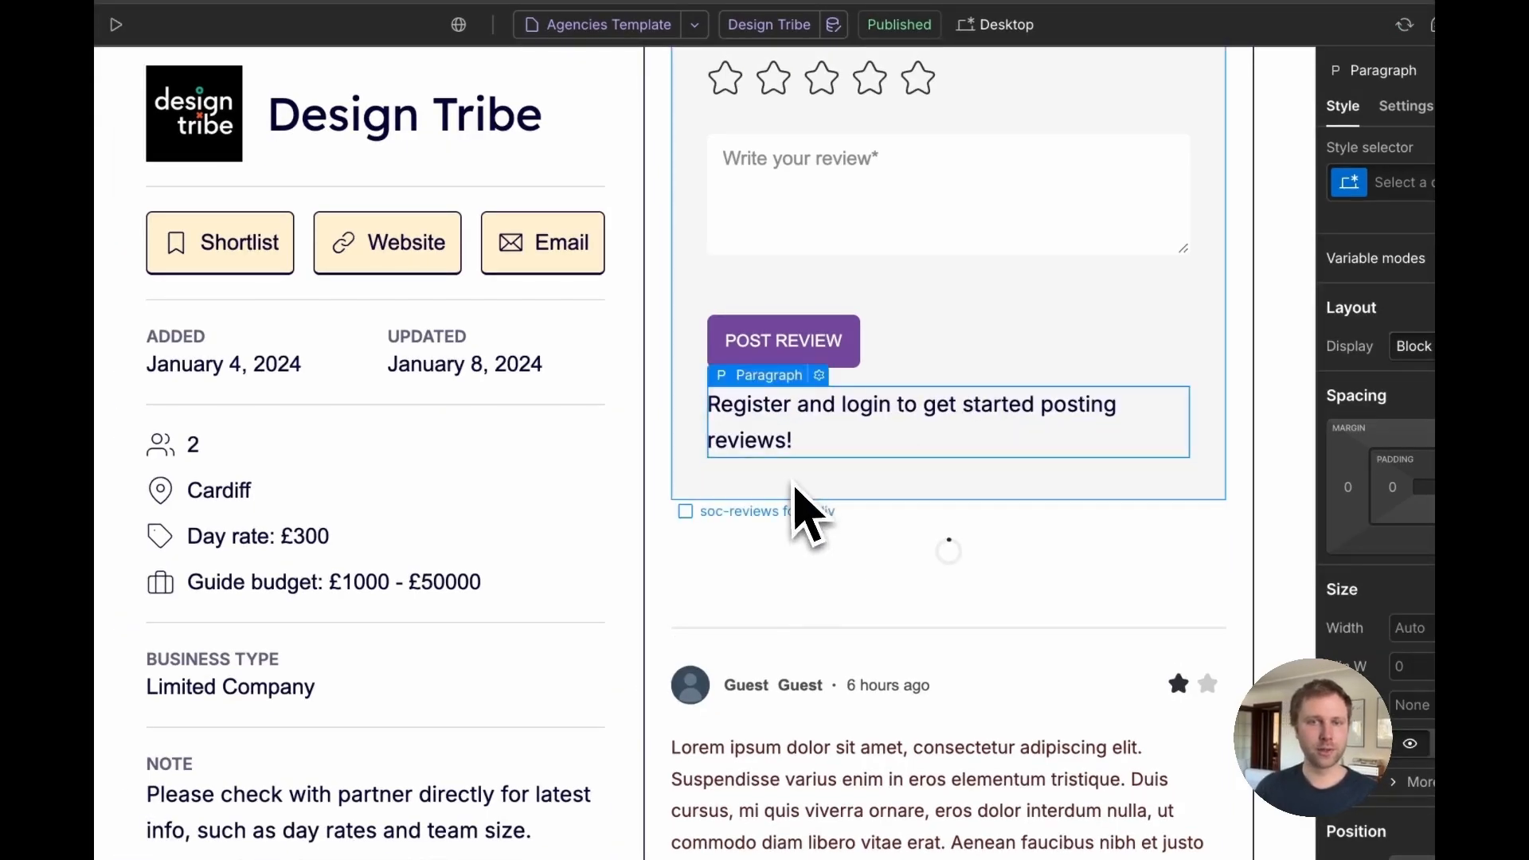
Step: Add a text link reading "Sign up" inside the new div block under the paragraph
left_click(827, 455)
left_click(307, 579)
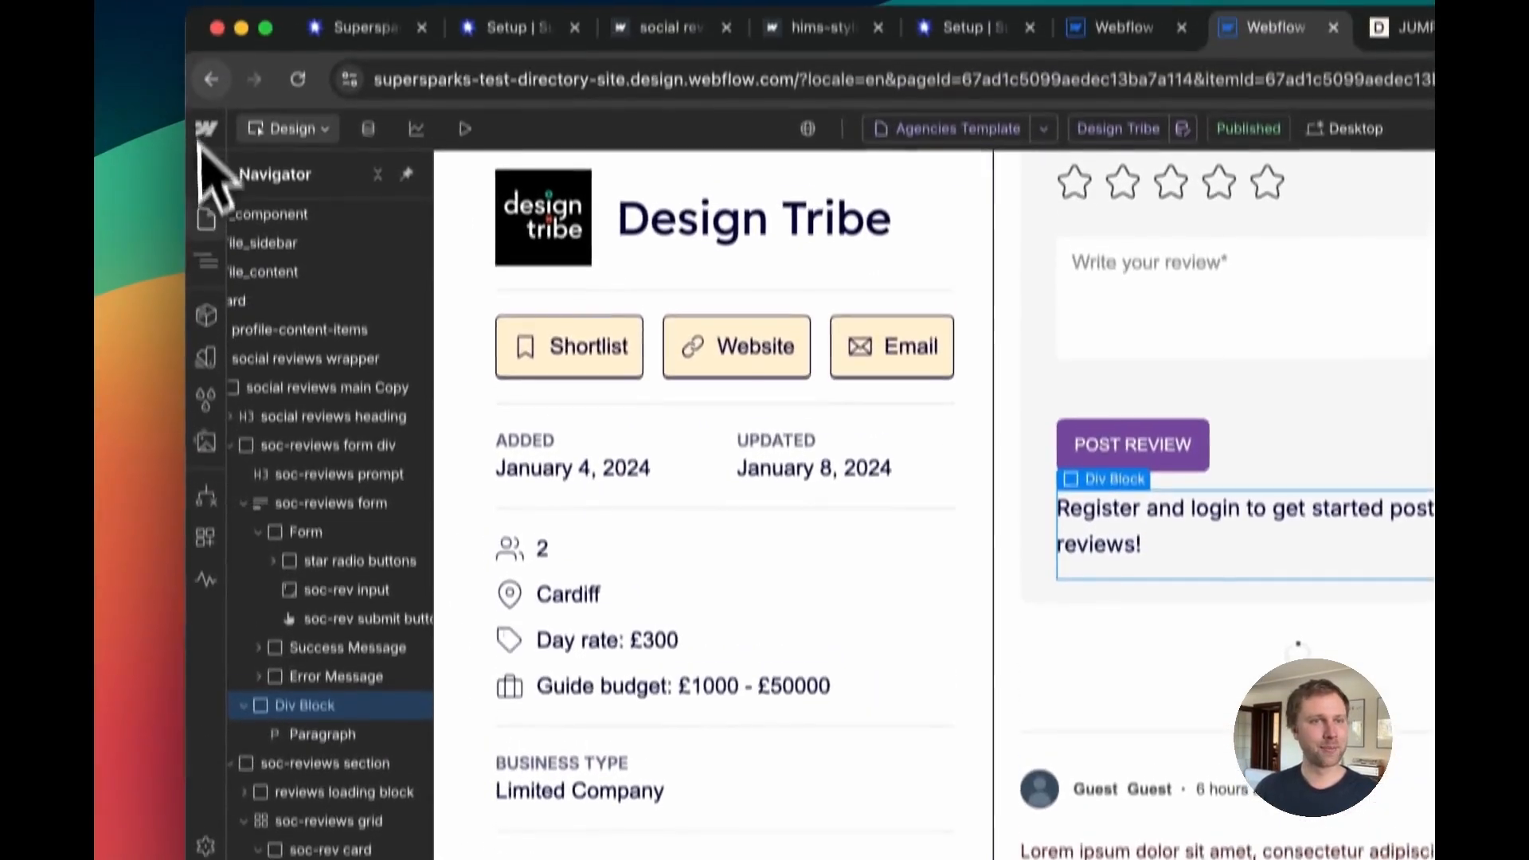
left_click(211, 228)
scroll(423, 693, "down", 2)
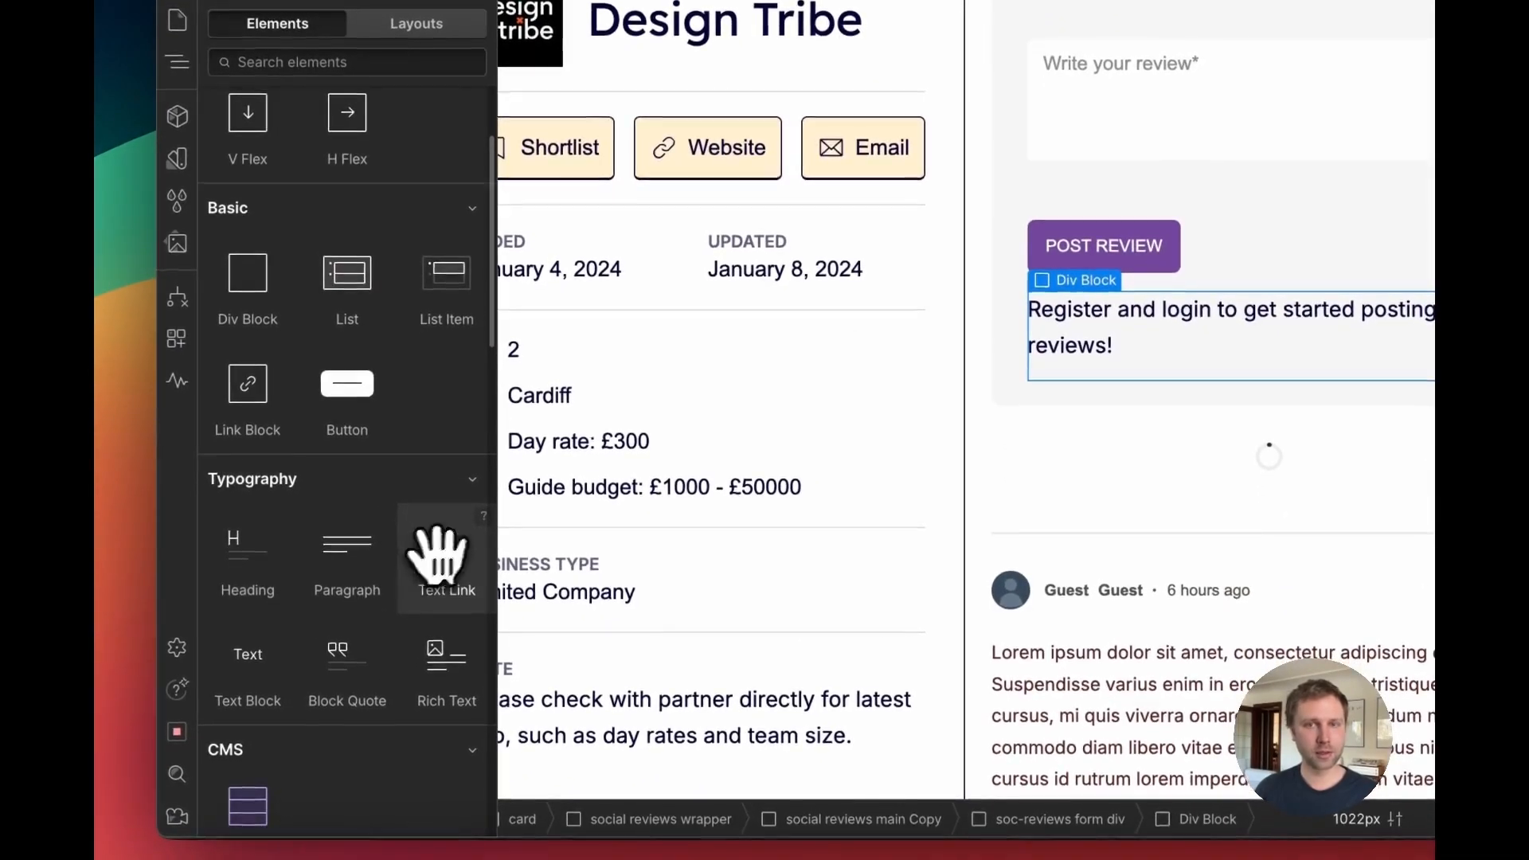
left_click(500, 799)
double_click(827, 423)
type("Sign up")
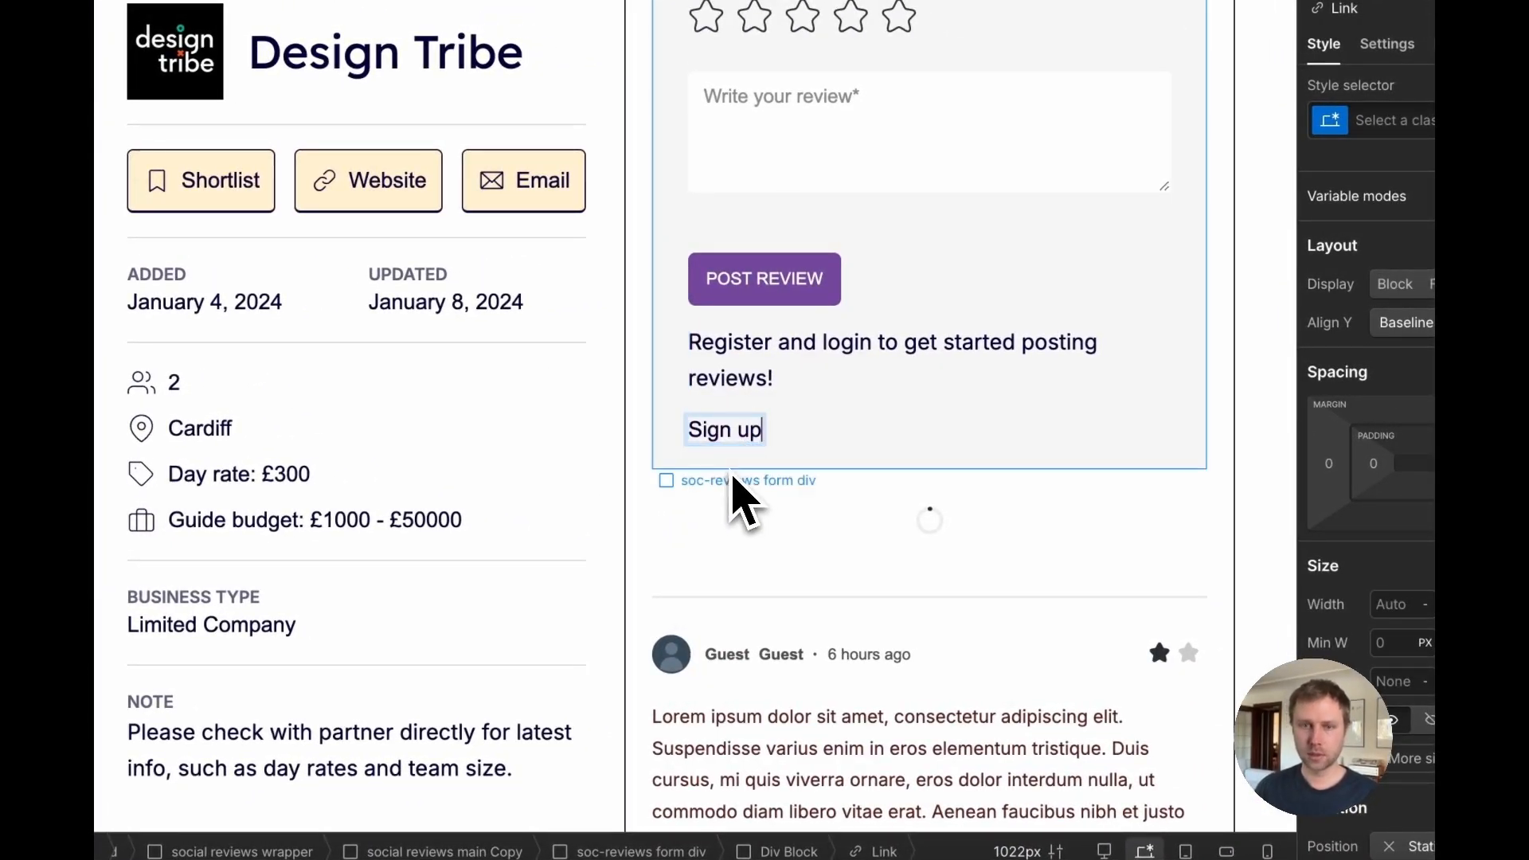
left_click(731, 473)
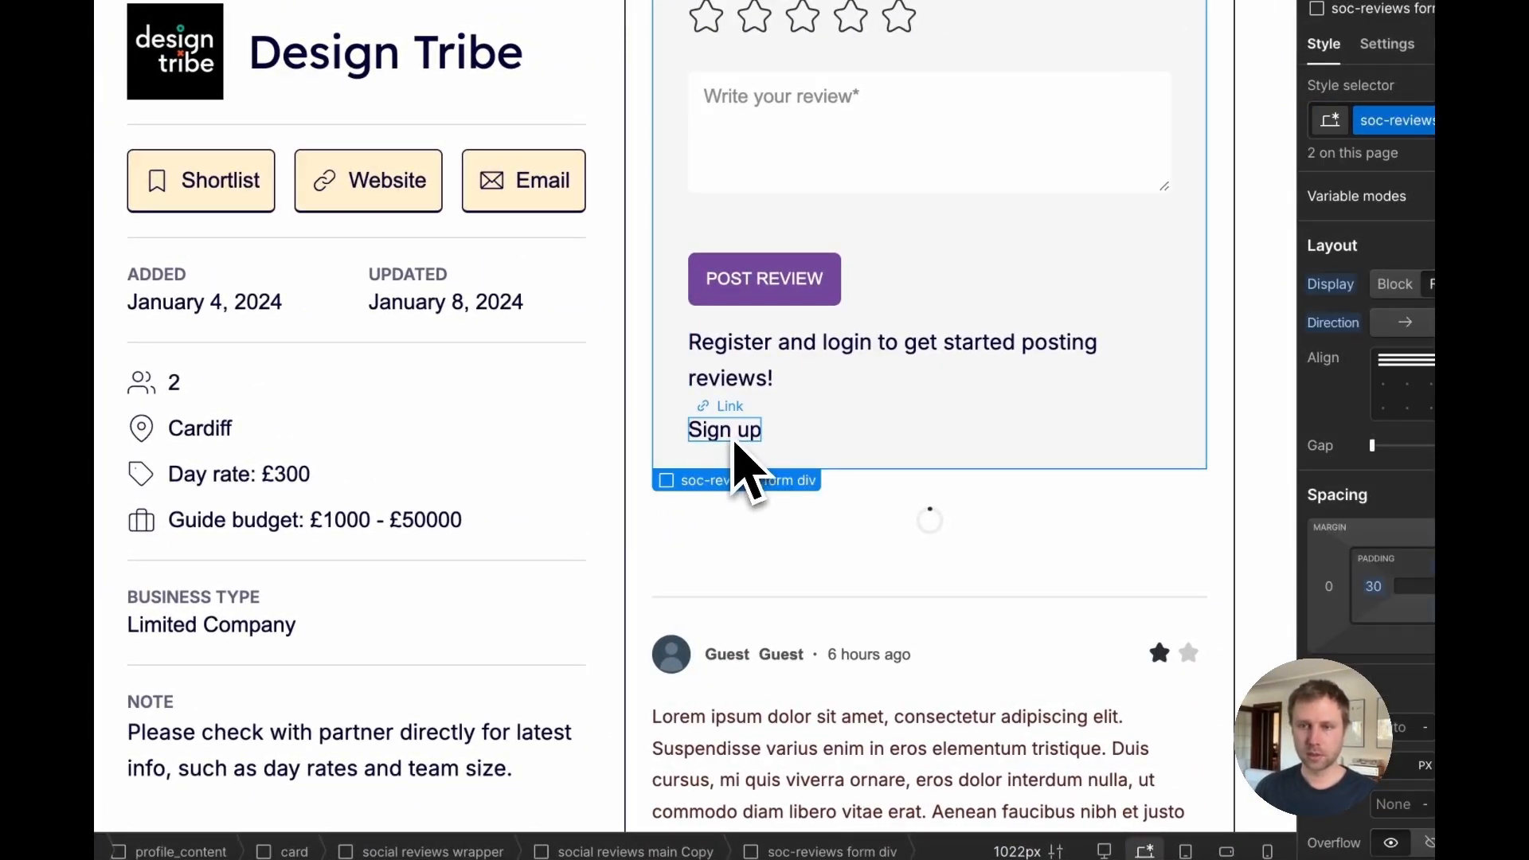
Step: Set the Sign up link's text colour to a green colour variable
left_click(733, 437)
scroll(1291, 513, "down", 5)
left_click(1165, 583)
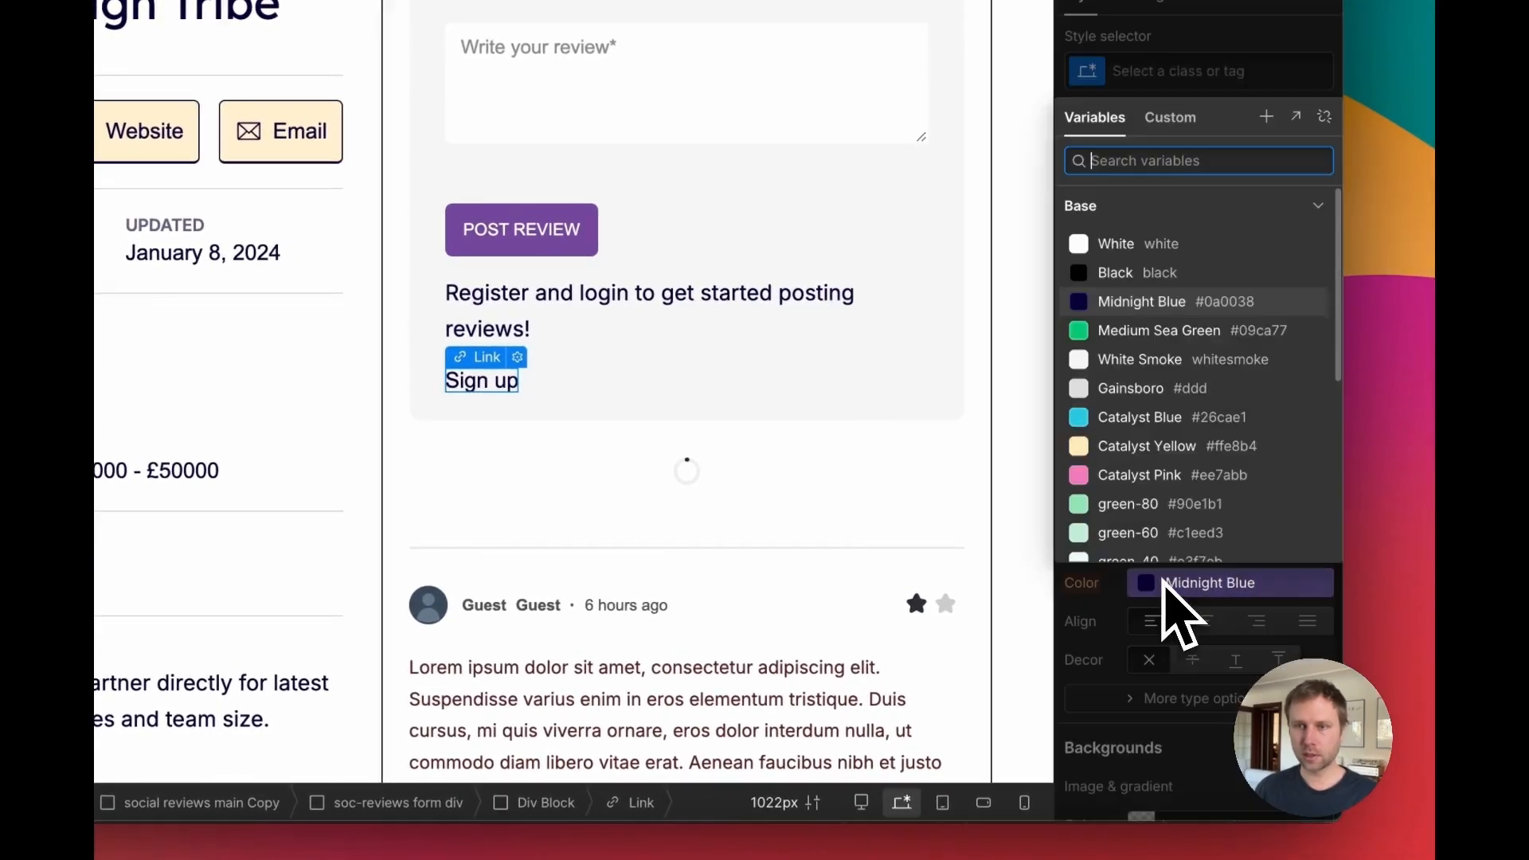
scroll(1155, 399, "down", 1)
left_click(1148, 357)
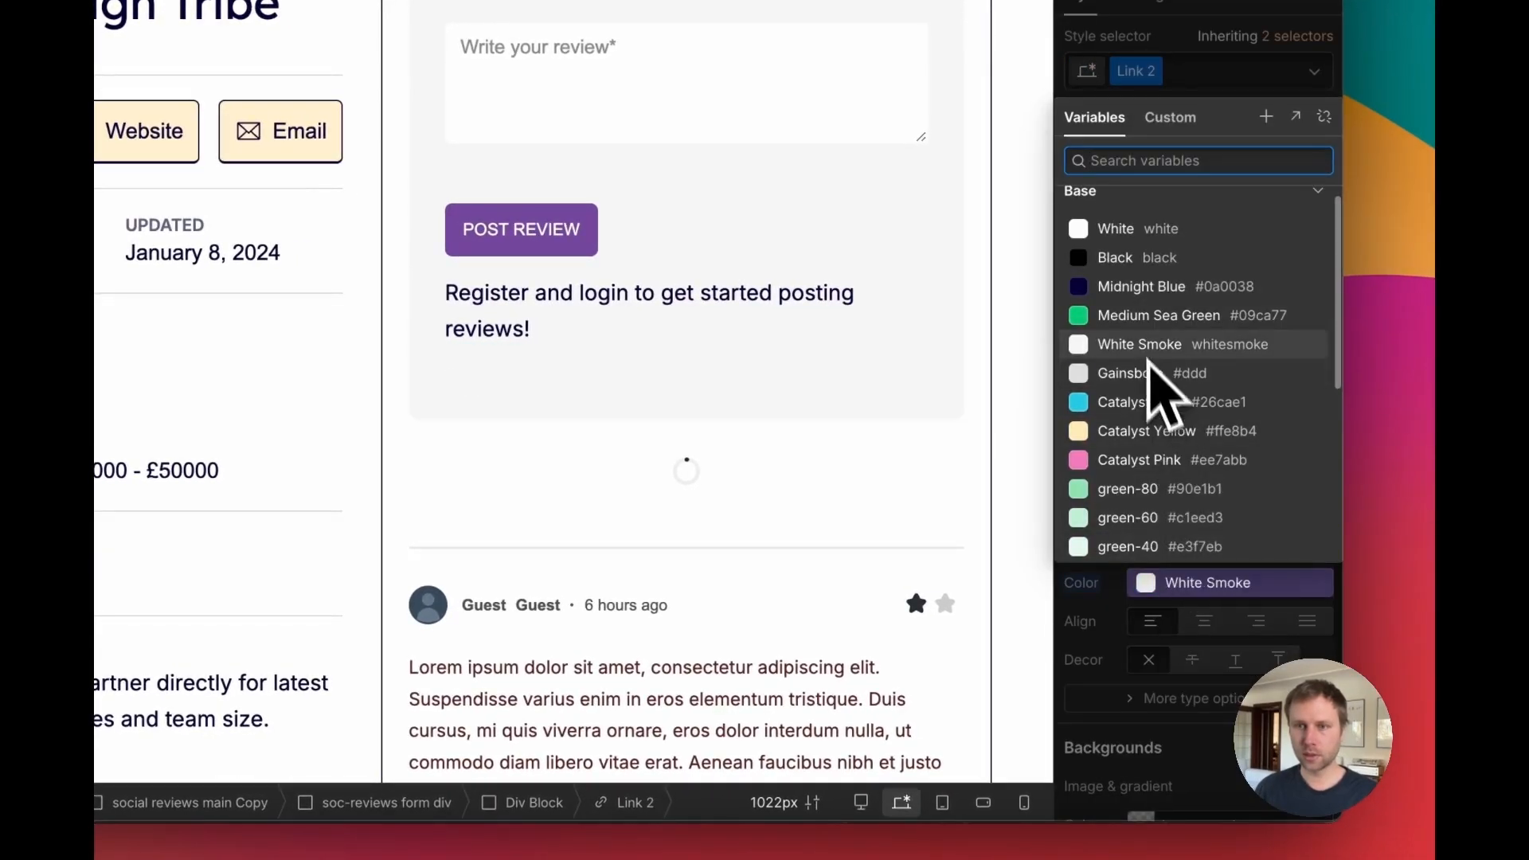
left_click(662, 391)
left_click(665, 390)
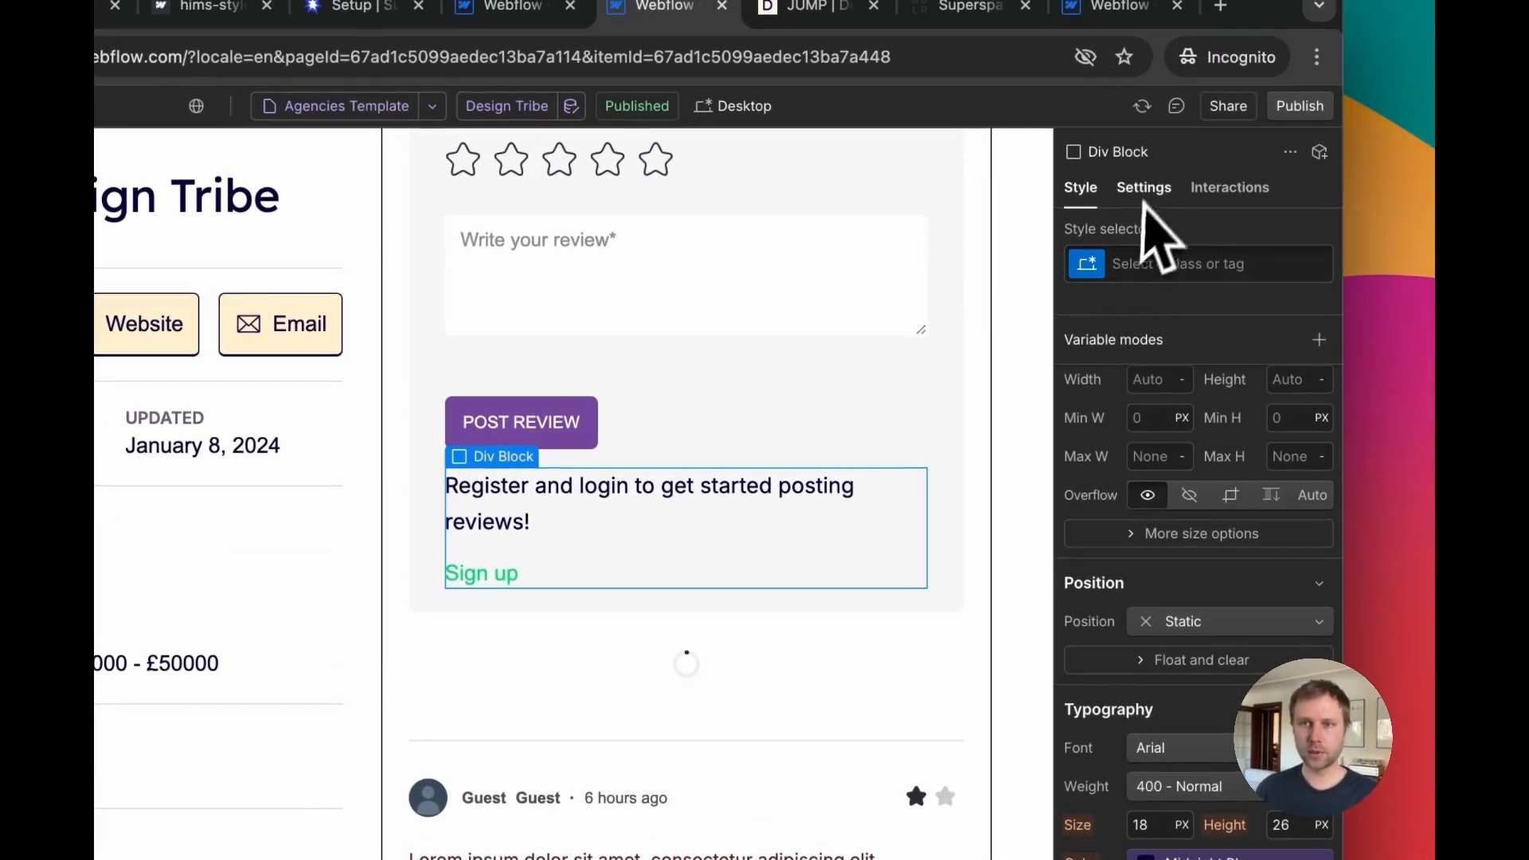
Step: Add a custom attribute data-ms-content with value !members to the new div block
left_click(1144, 188)
scroll(1191, 558, "down", 4)
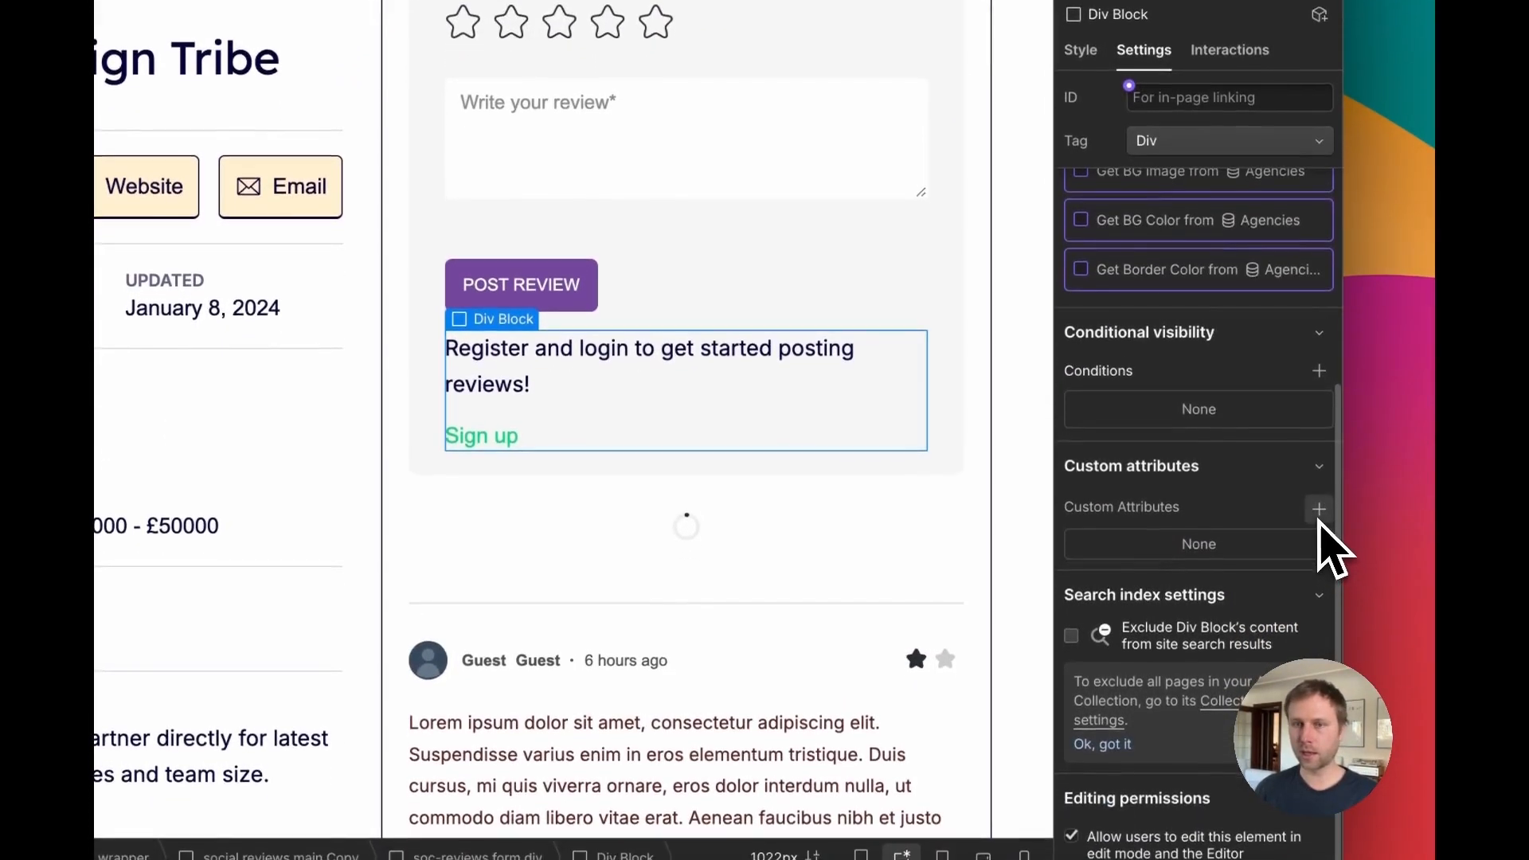
left_click(1319, 647)
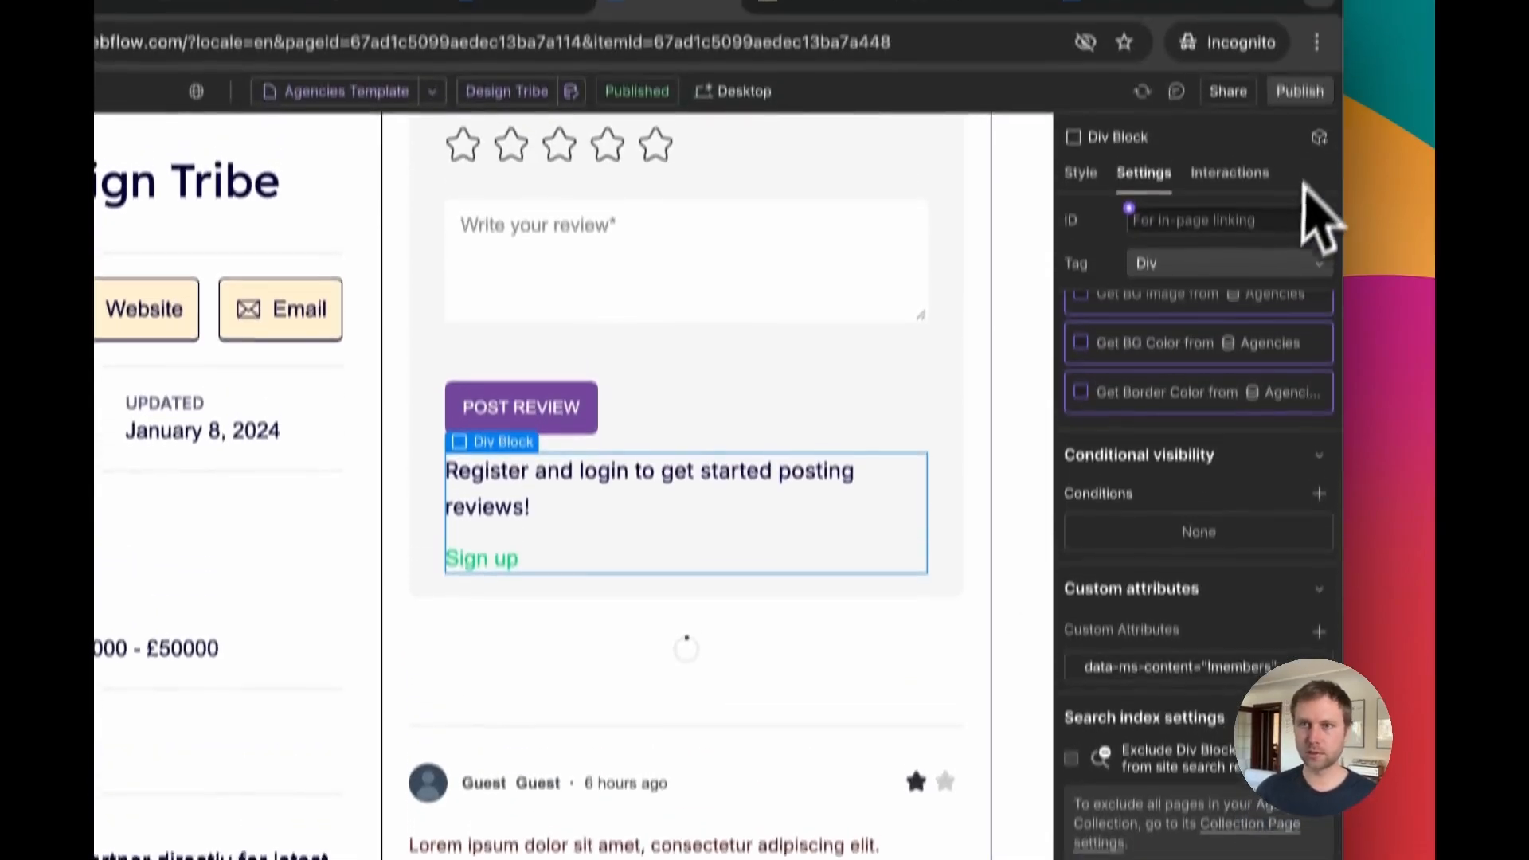
Step: Publish the site to the staging domain and reload the live JUMP page to view the sign-up prompt
left_click(1301, 144)
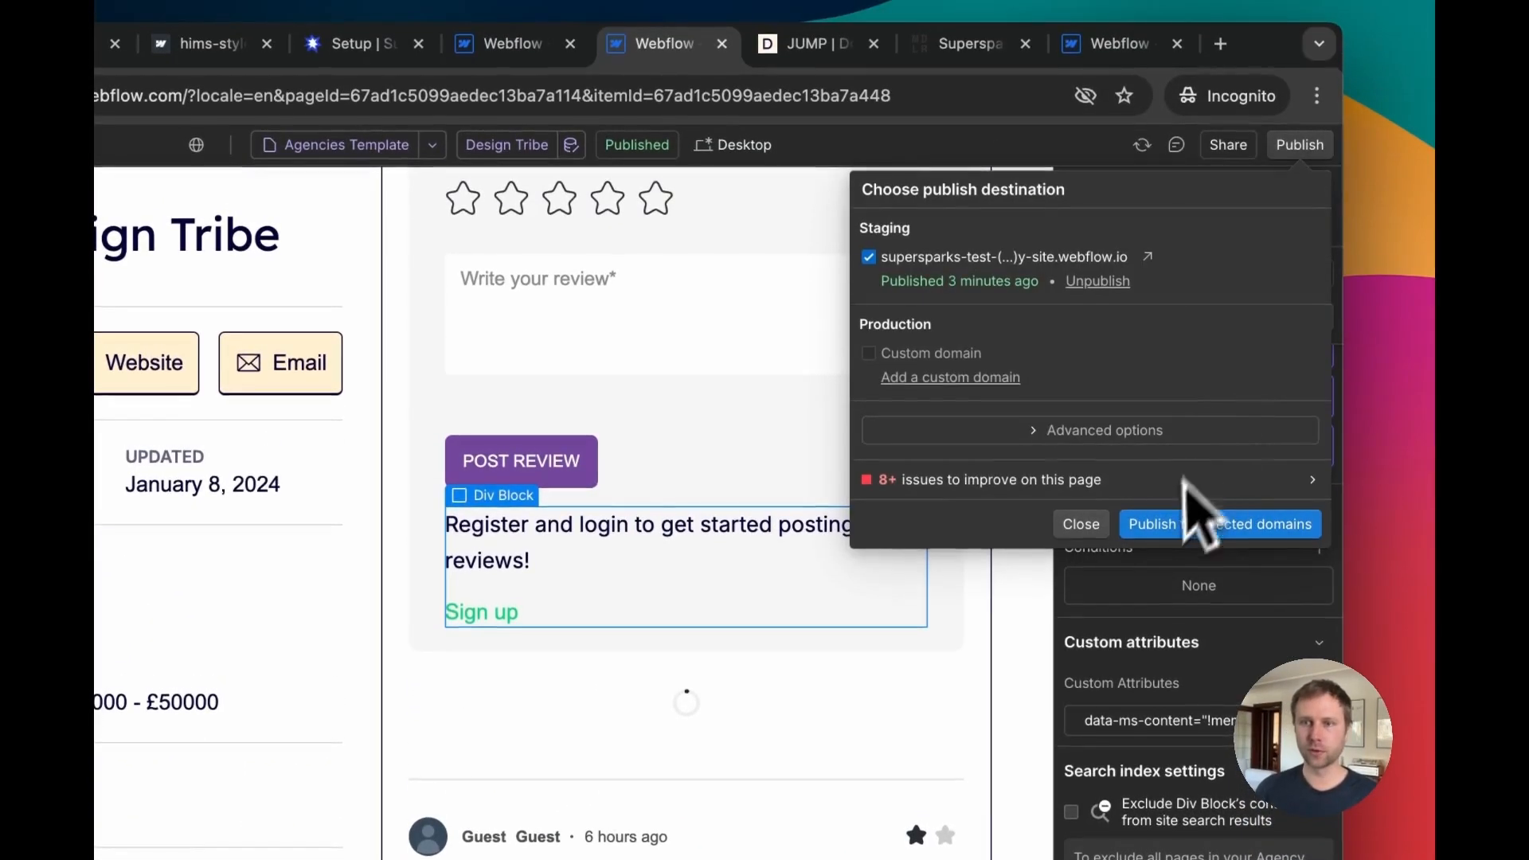
left_click(1171, 526)
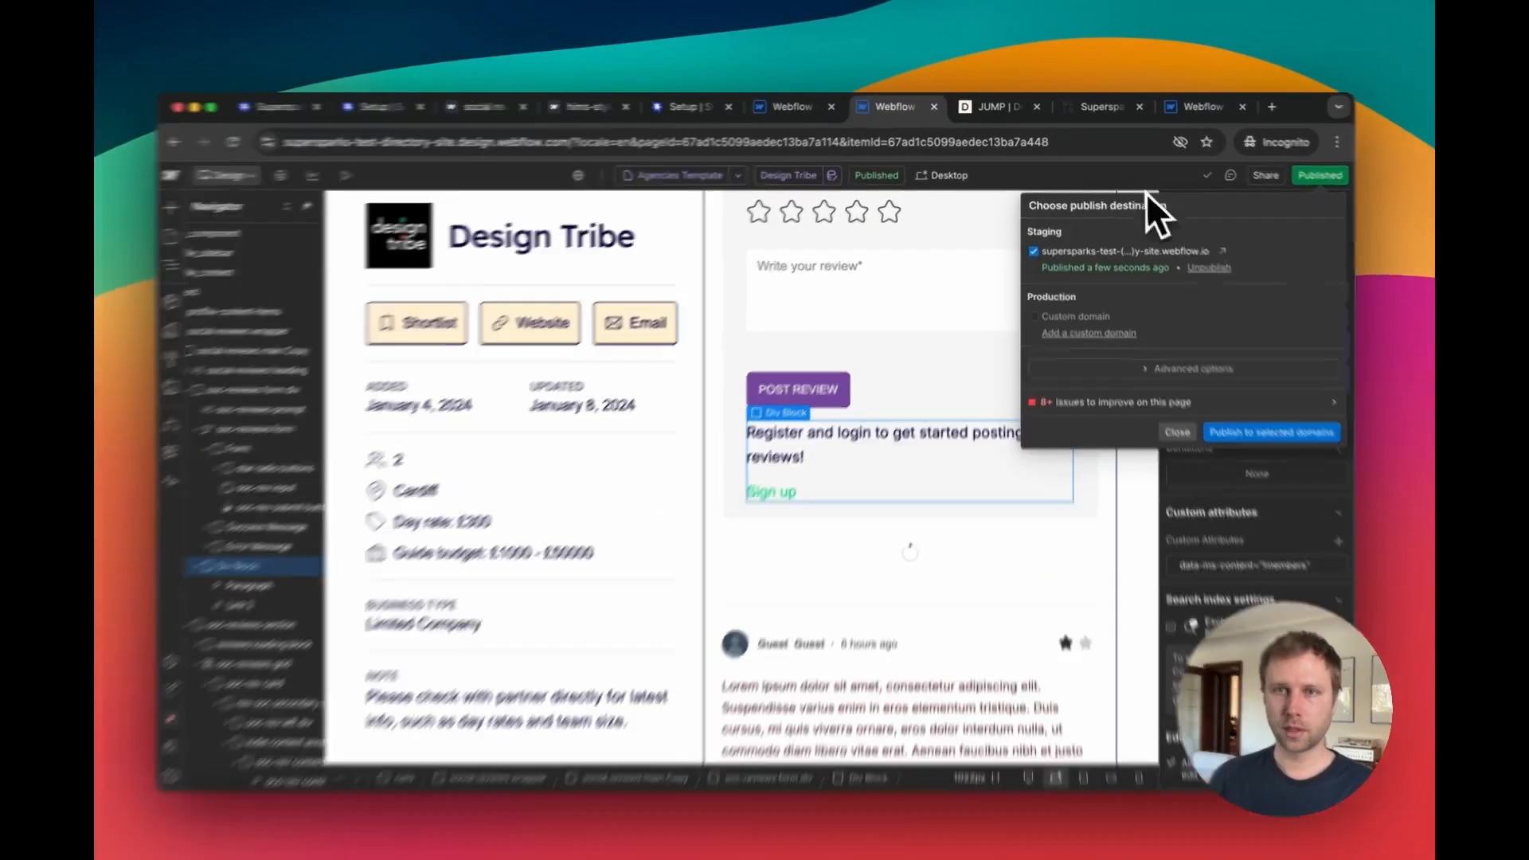
left_click(999, 107)
left_click(260, 141)
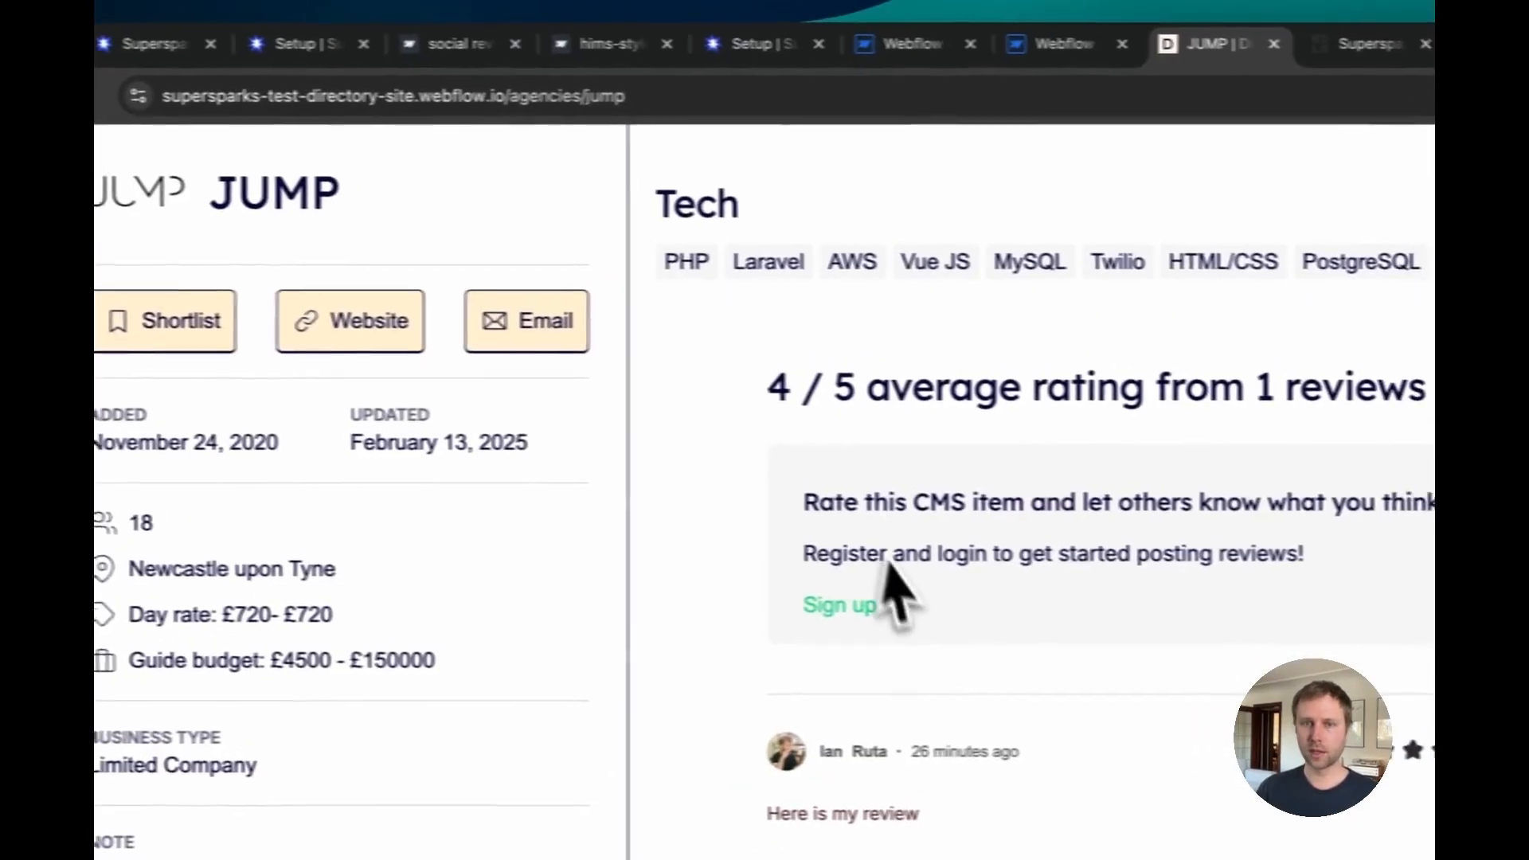
left_click_drag(804, 552, 953, 647)
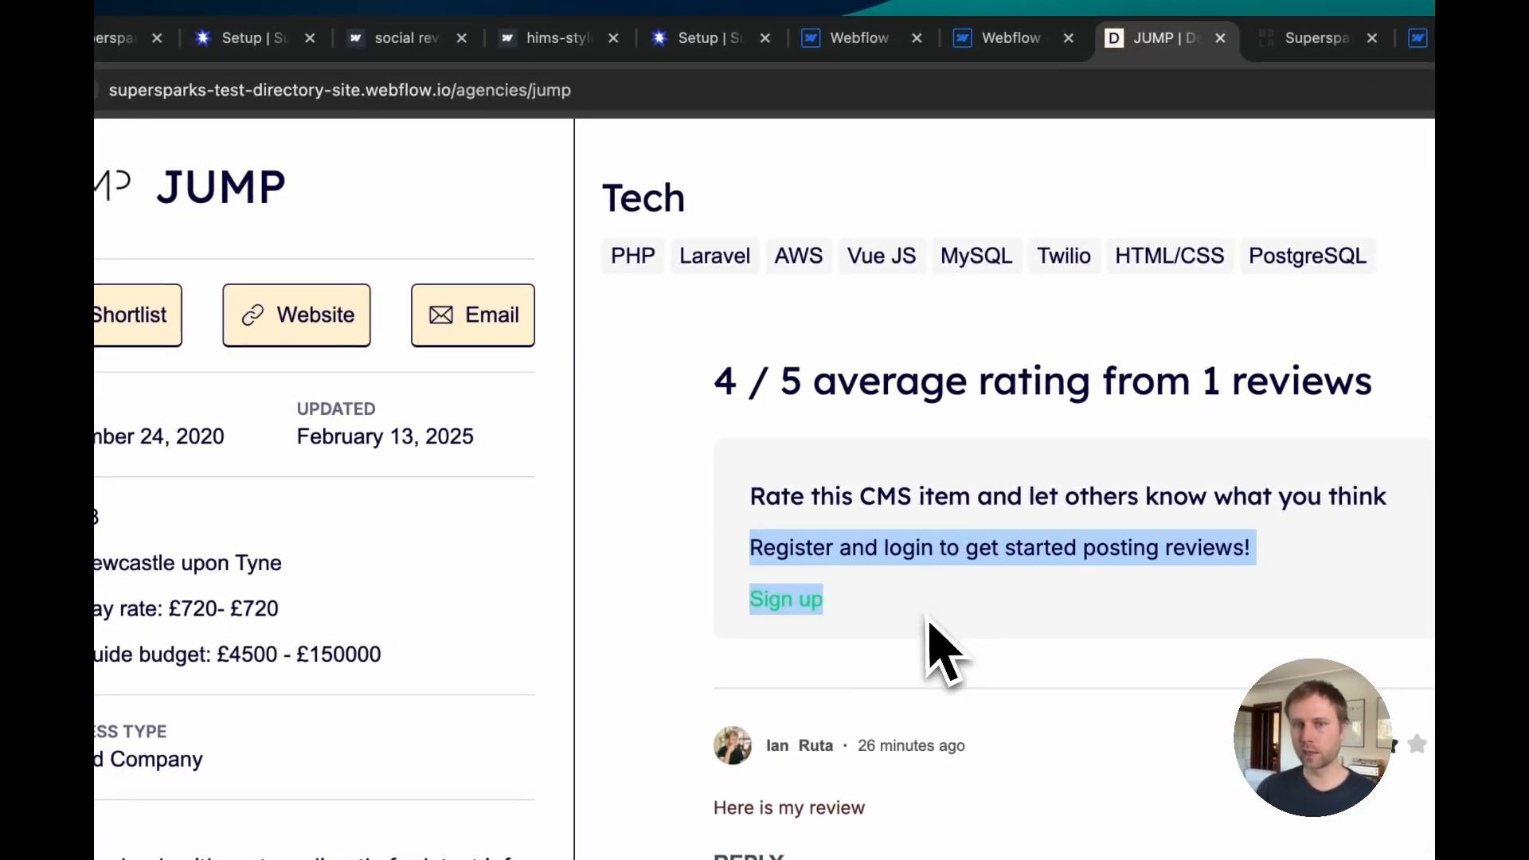
Step: Open the site's login- page and sign in by entering the account password
left_click_drag(572, 90, 457, 92)
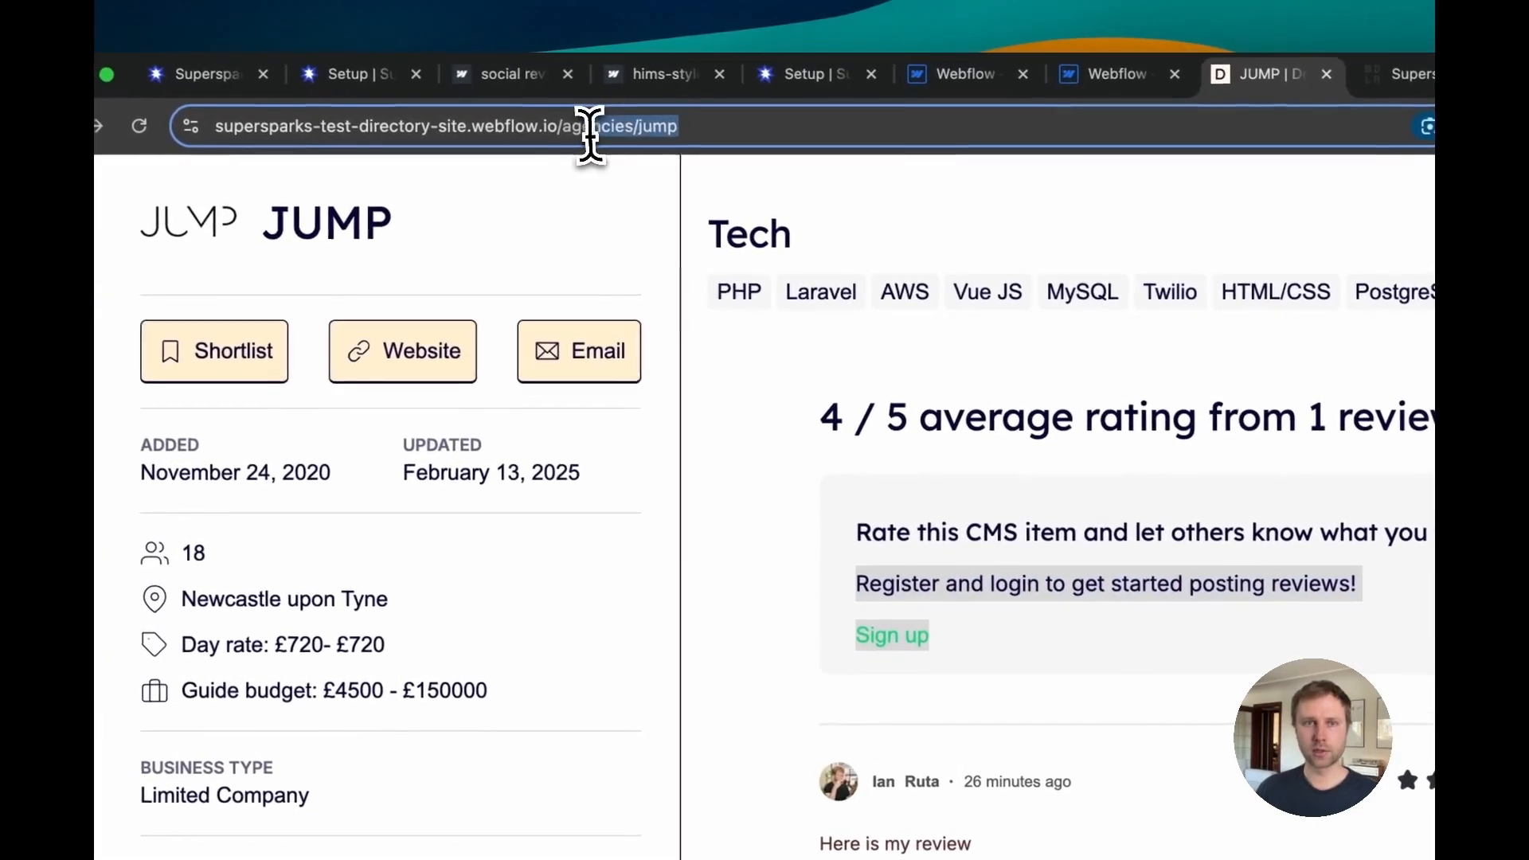
type("login-new")
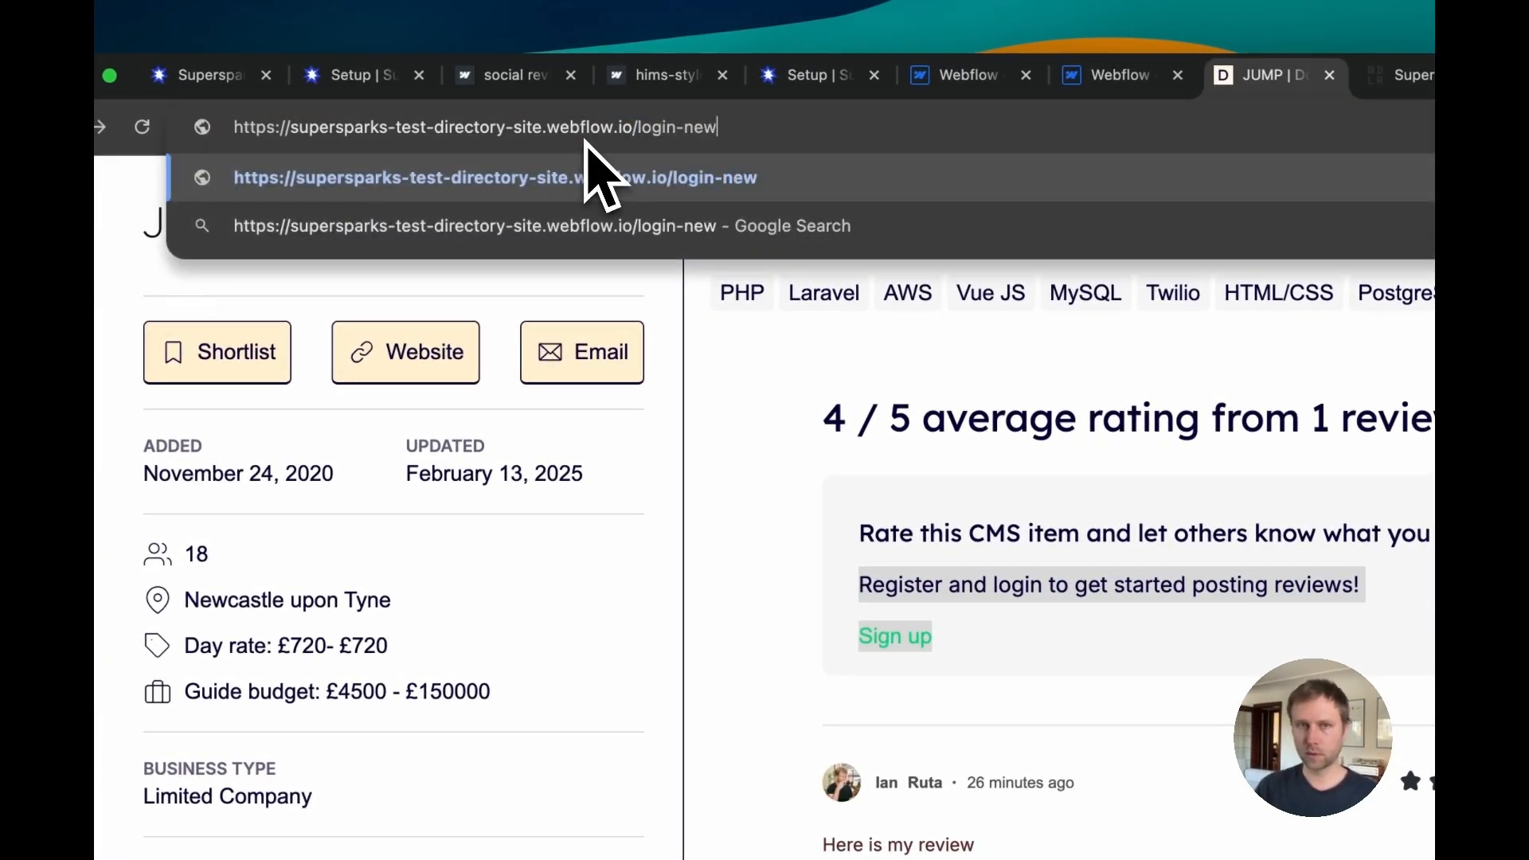
key("Return")
left_click(648, 549)
type("•••••••••")
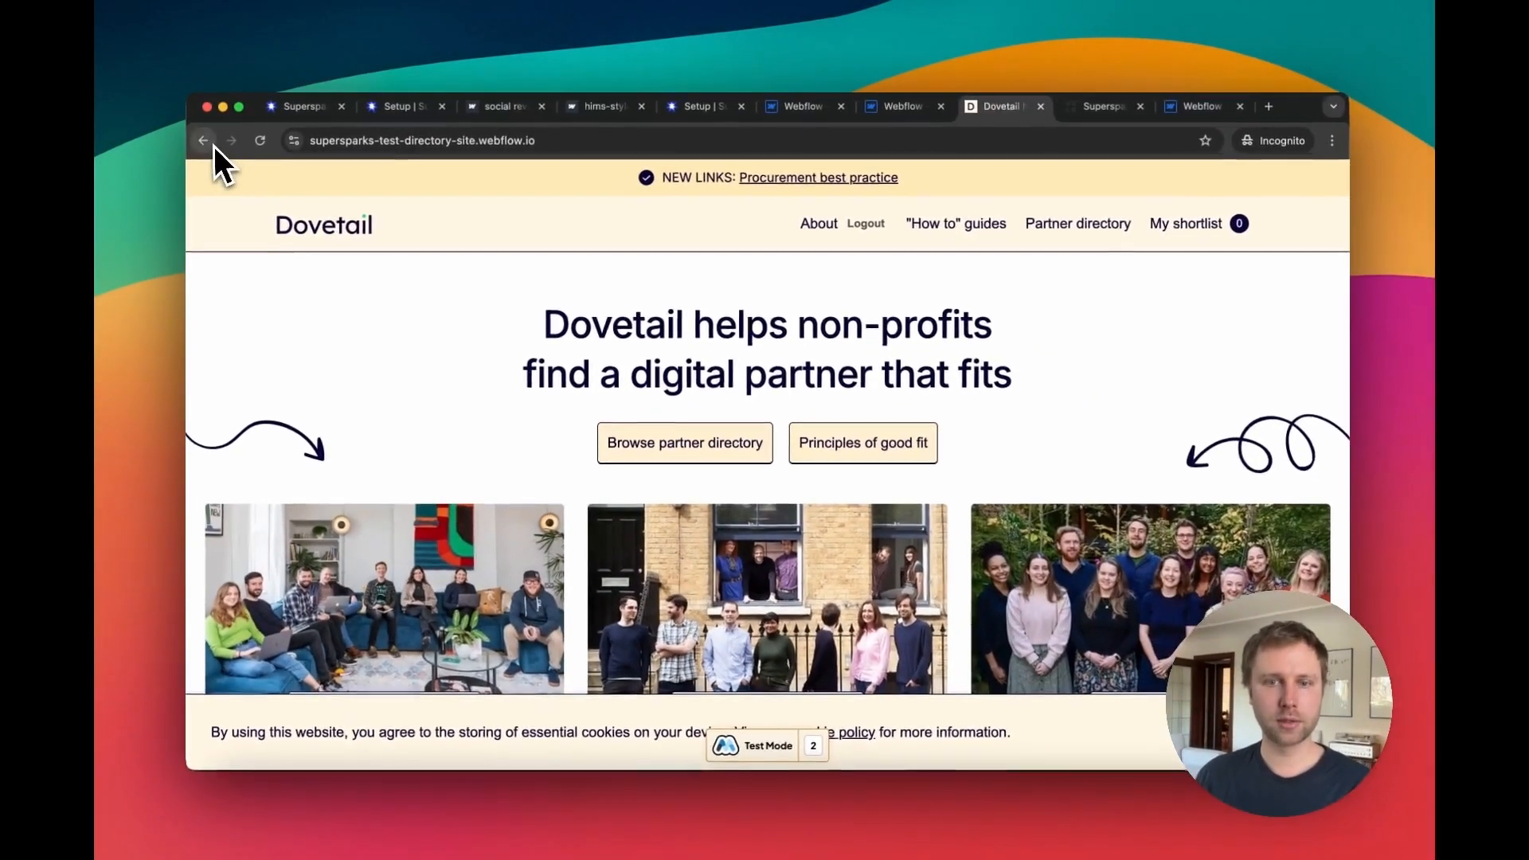
Step: Return to the live JUMP page and scroll to check the review form shown to the logged-in member
left_click(212, 165)
scroll(1050, 466, "down", 5)
scroll(701, 420, "down", 10)
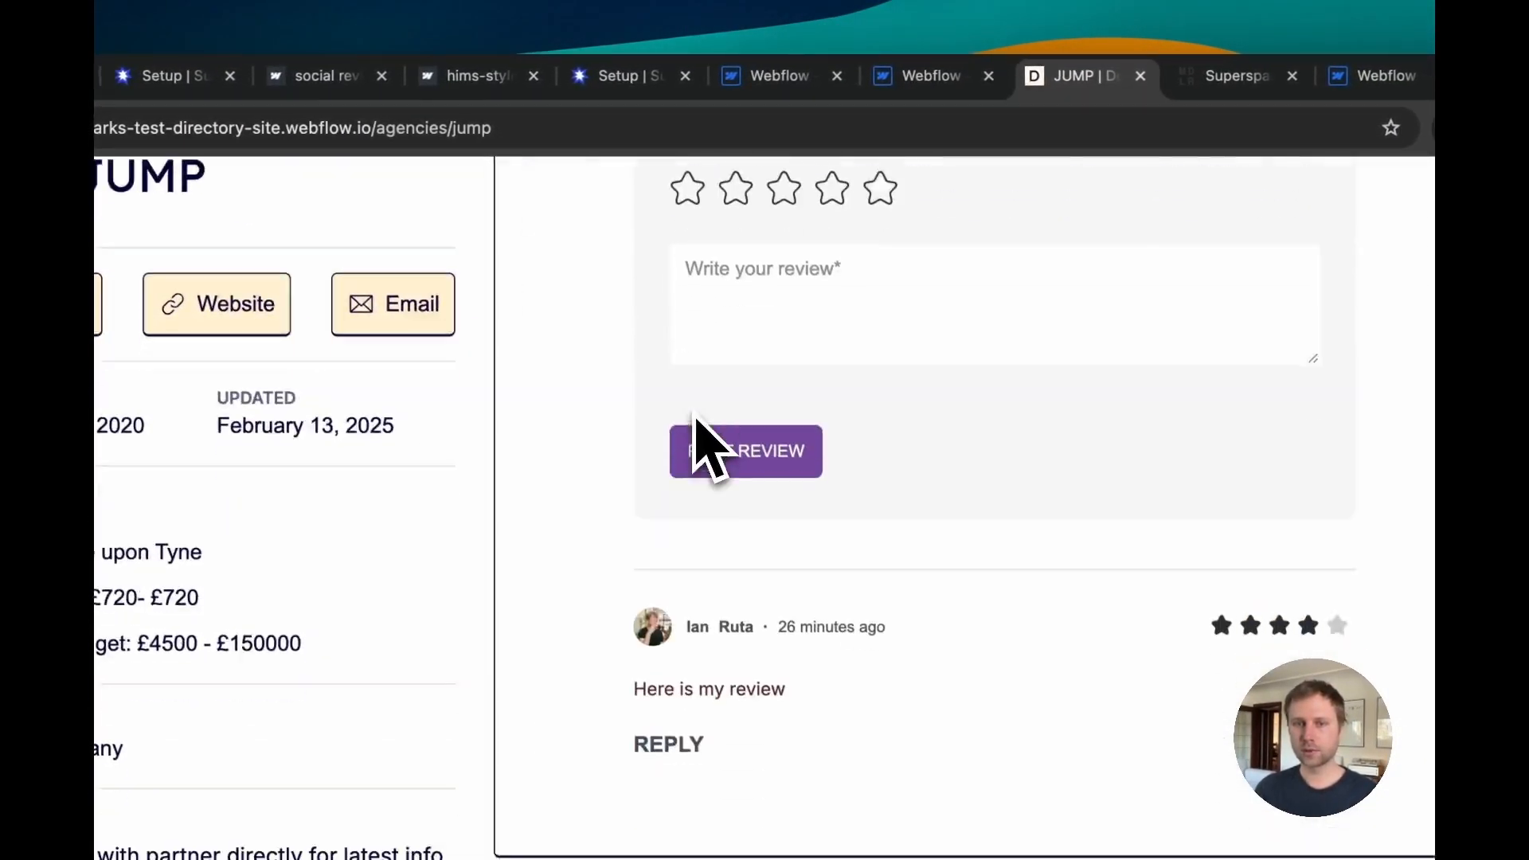
scroll(696, 437, "up", 2)
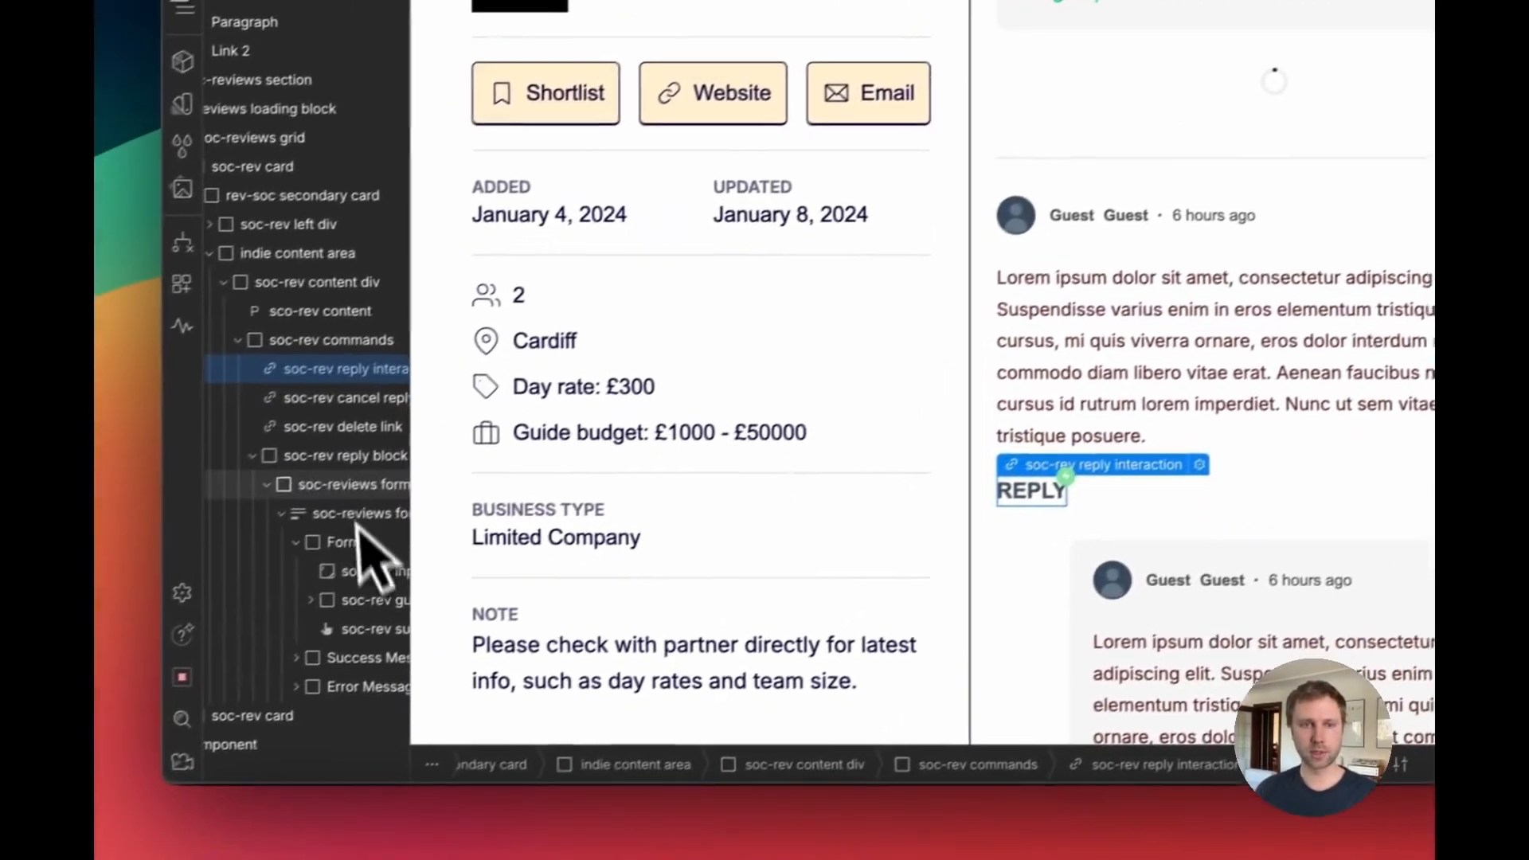
Step: Inspect the reply block's form and the new login div block in the Designer
left_click(198, 539)
left_click(1103, 222)
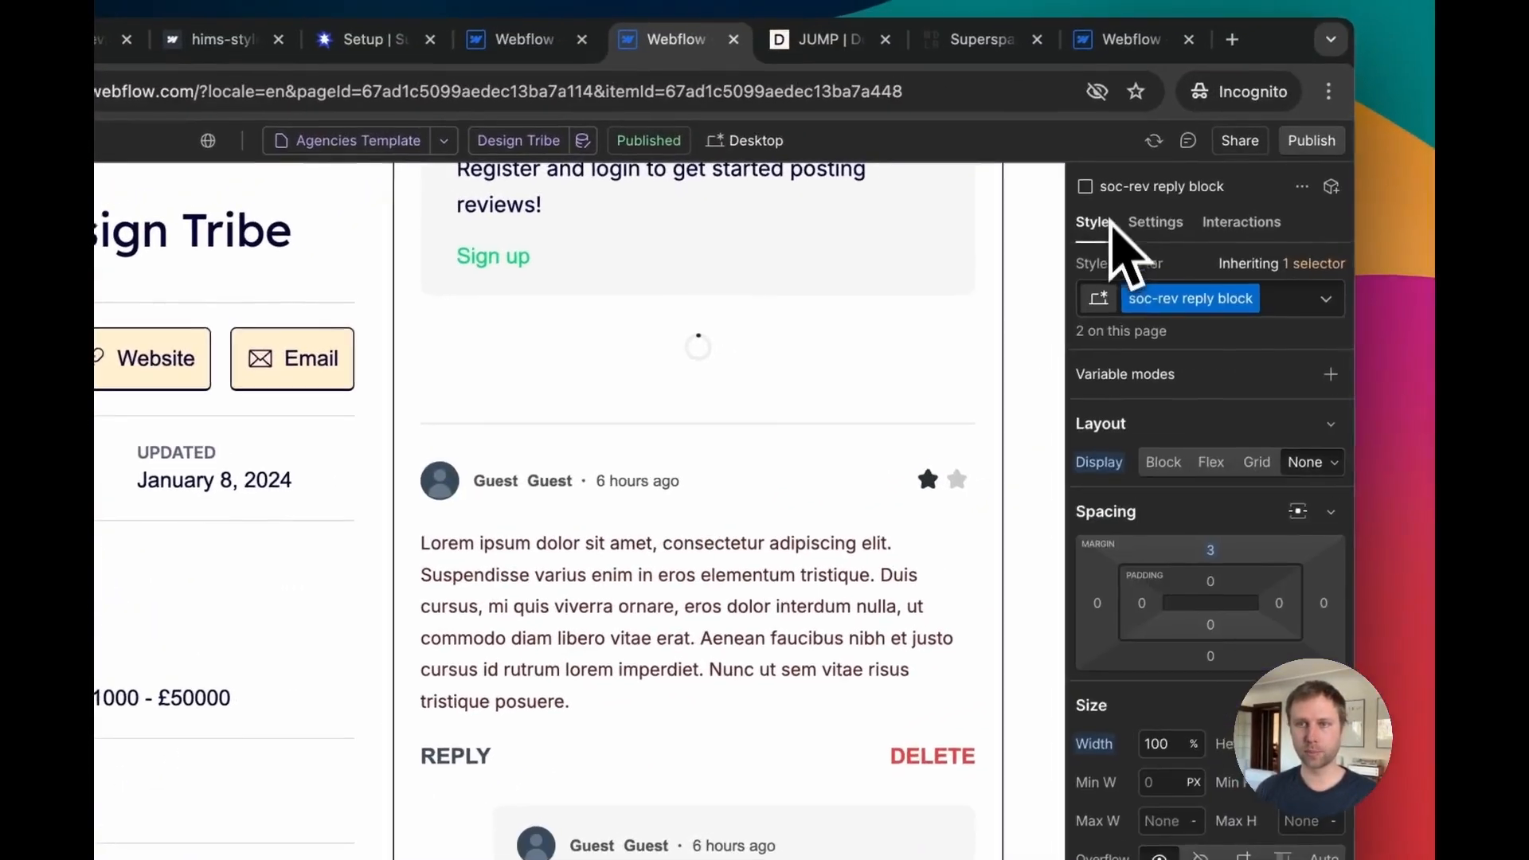
scroll(916, 550, "down", 5)
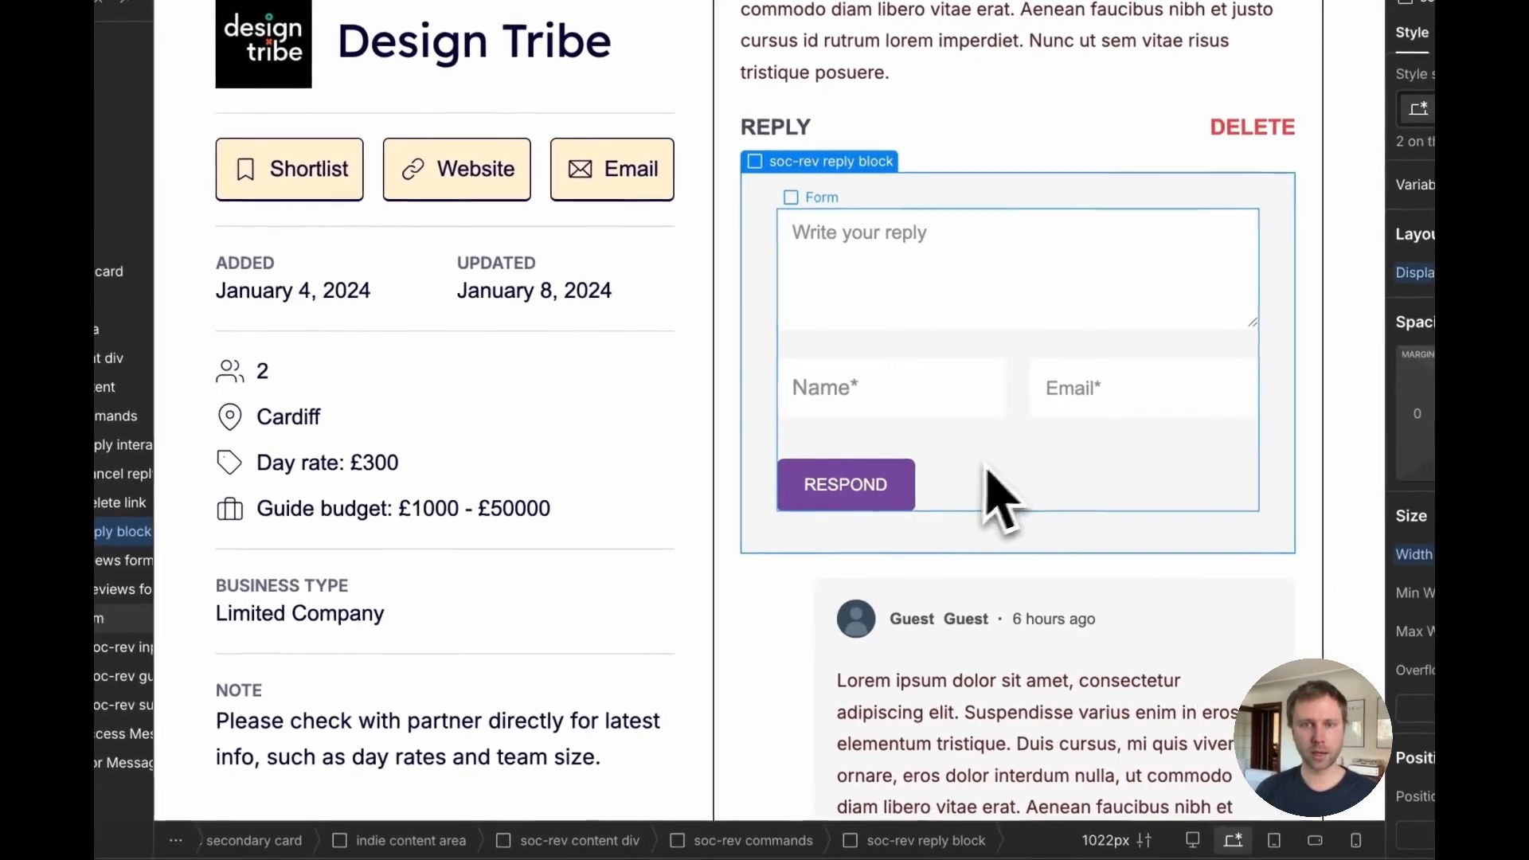
scroll(861, 326, "up", 5)
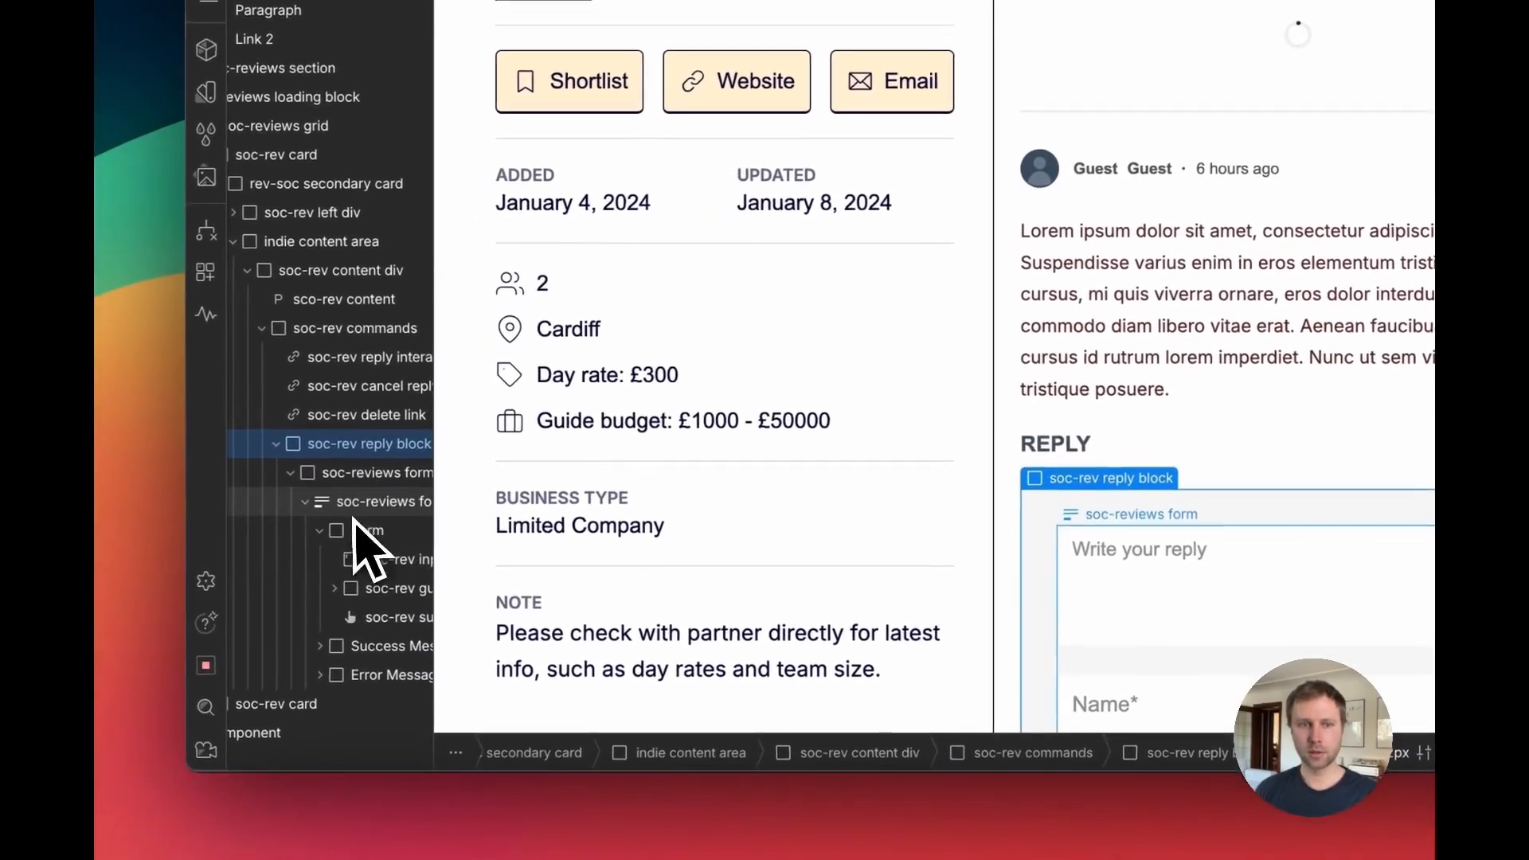
left_click(120, 589)
scroll(1035, 570, "up", 5)
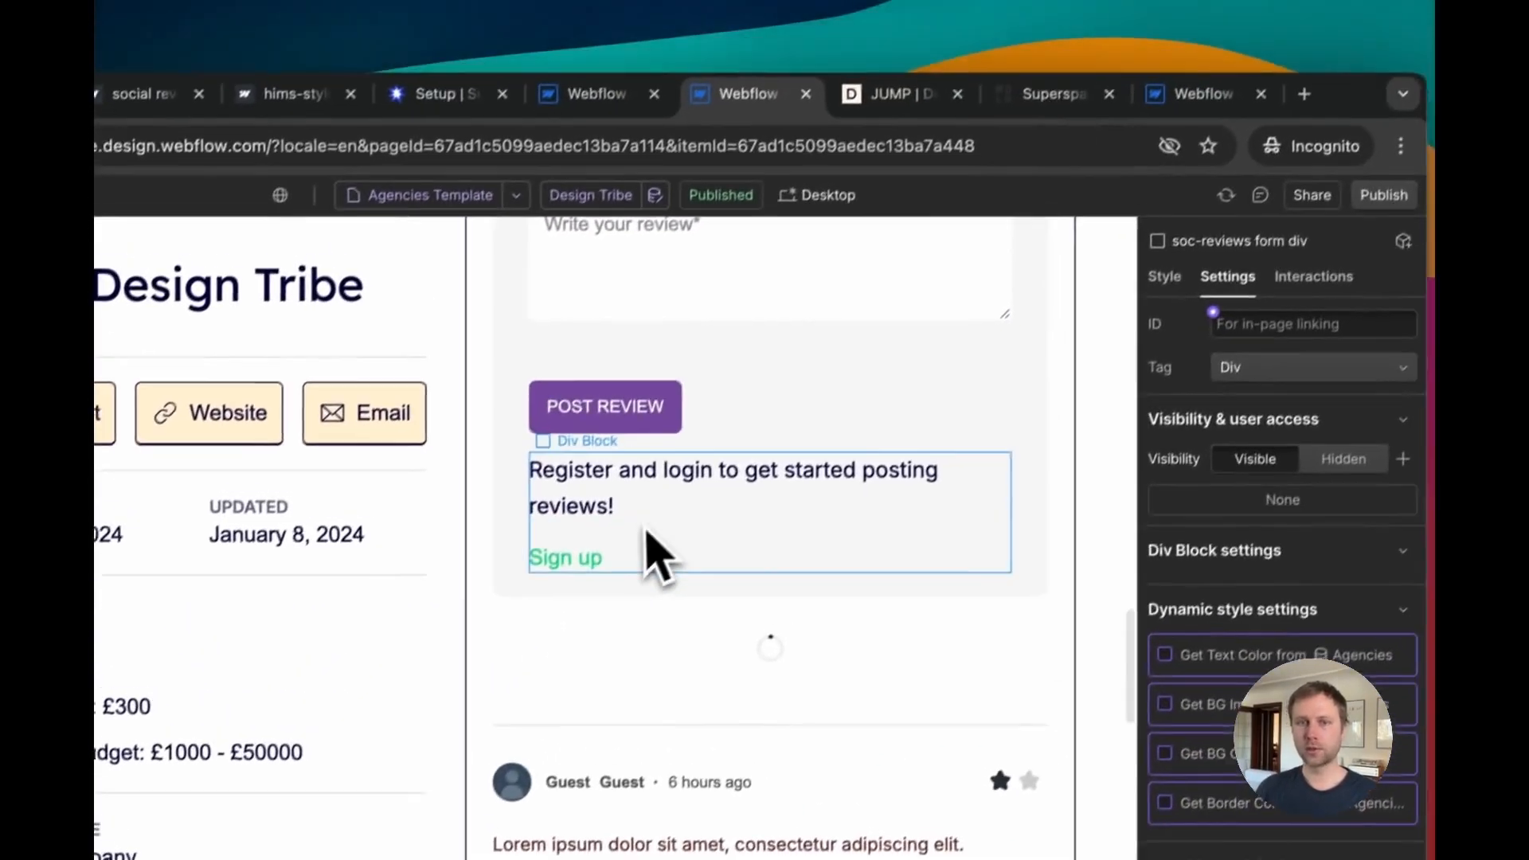
left_click(839, 372)
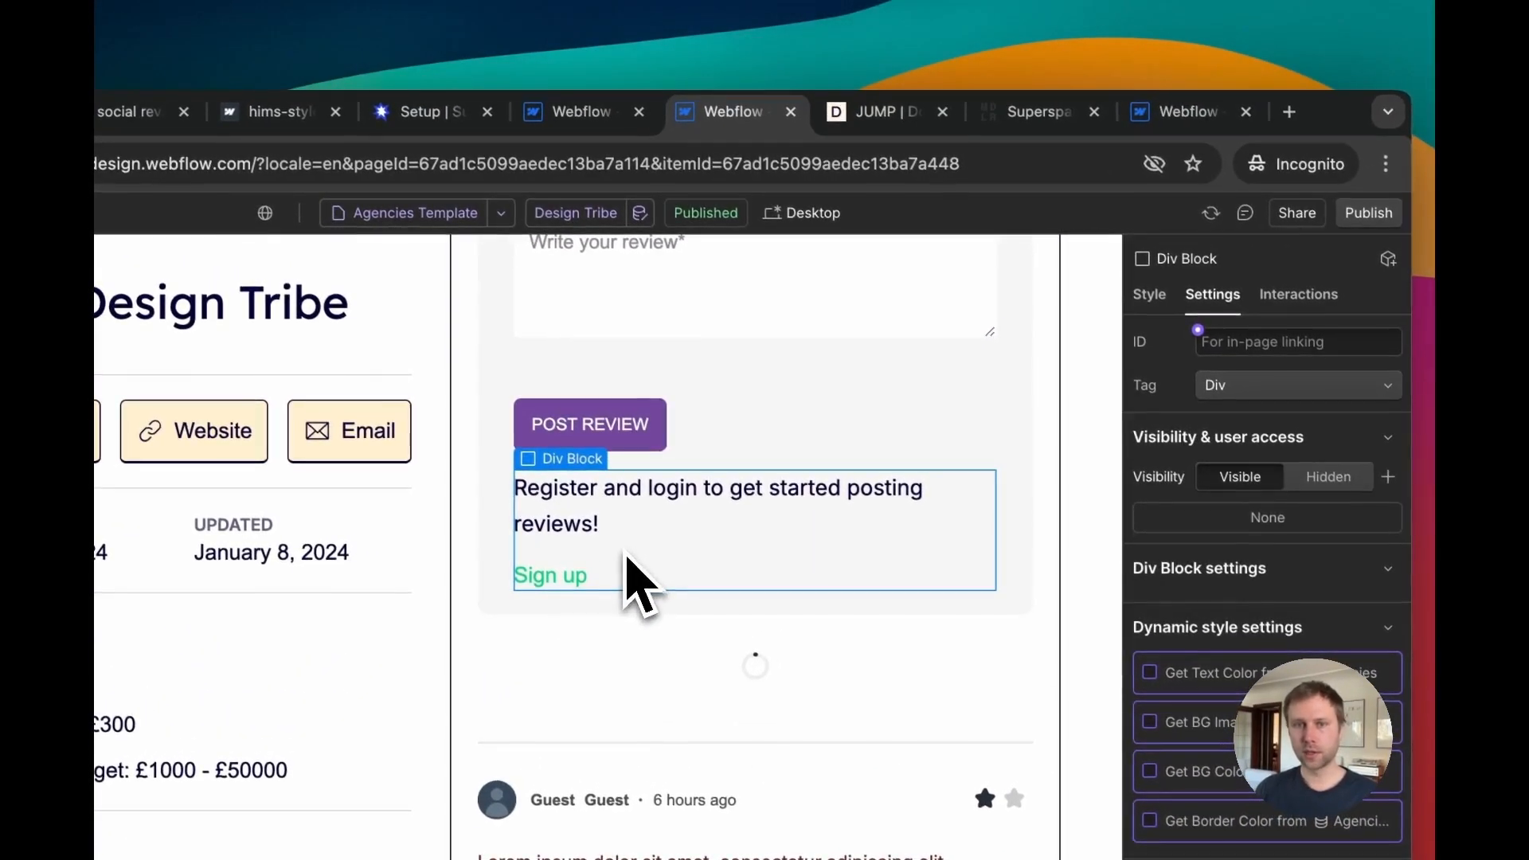
scroll(1212, 701, "down", 3)
scroll(1000, 744, "down", 6)
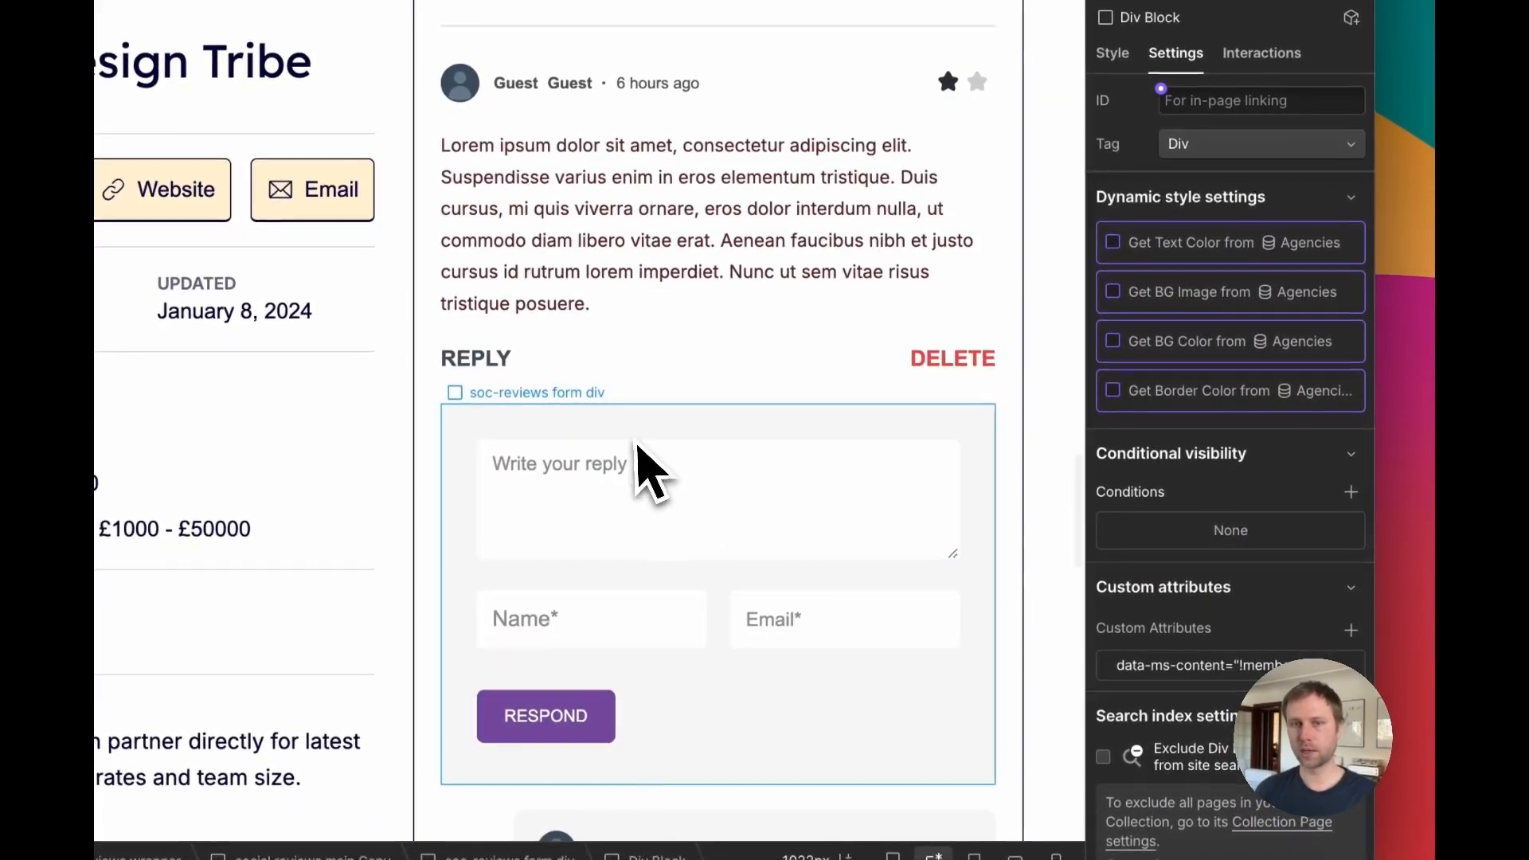
left_click(649, 470)
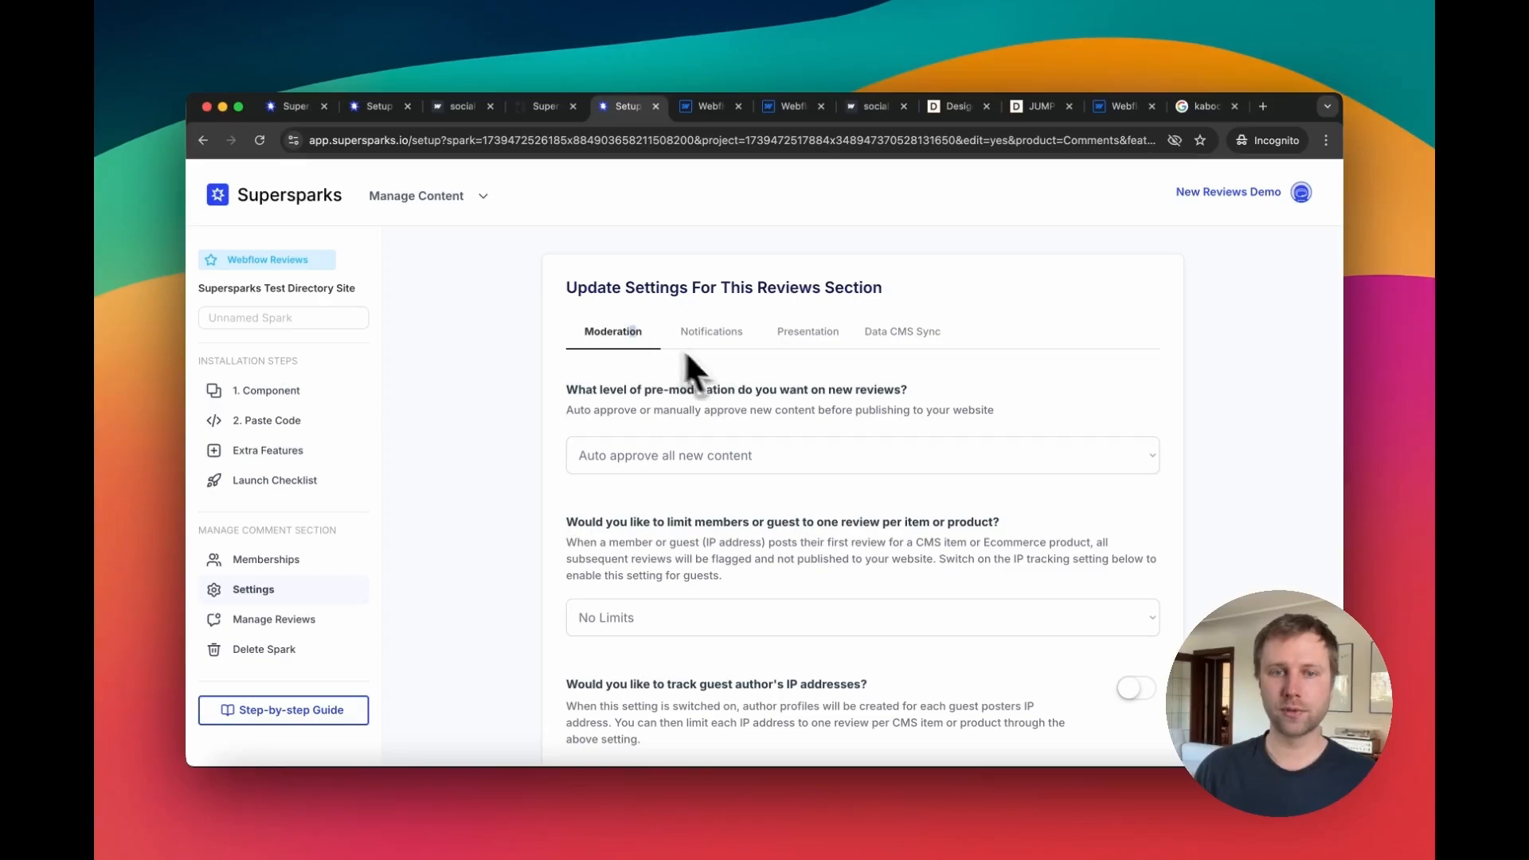
Step: Open the Data CMS Sync settings of the Supersparks reviews section
scroll(714, 369, "down", 1)
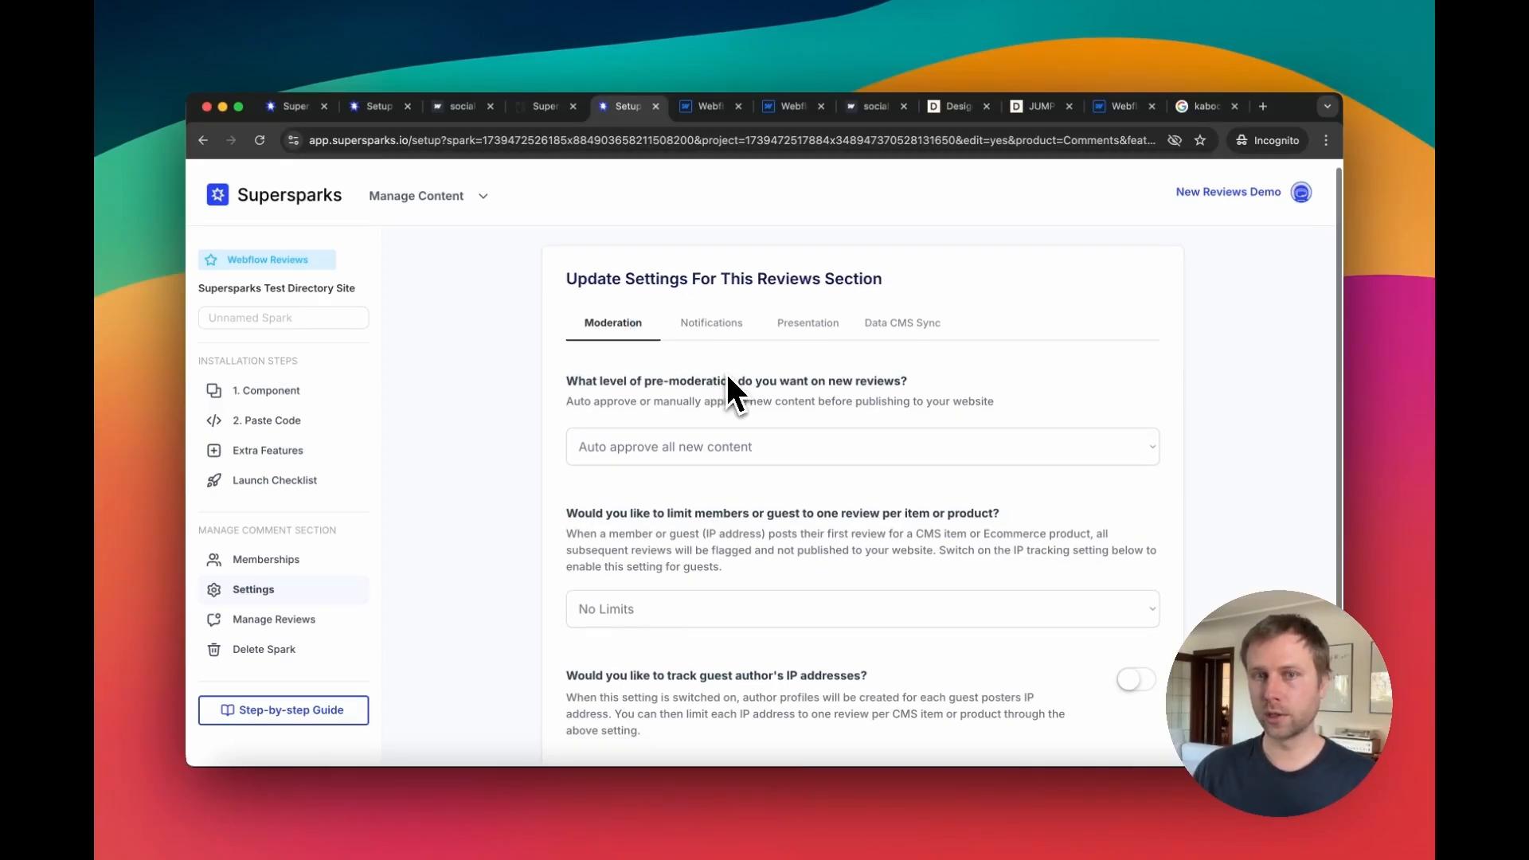
left_click(895, 336)
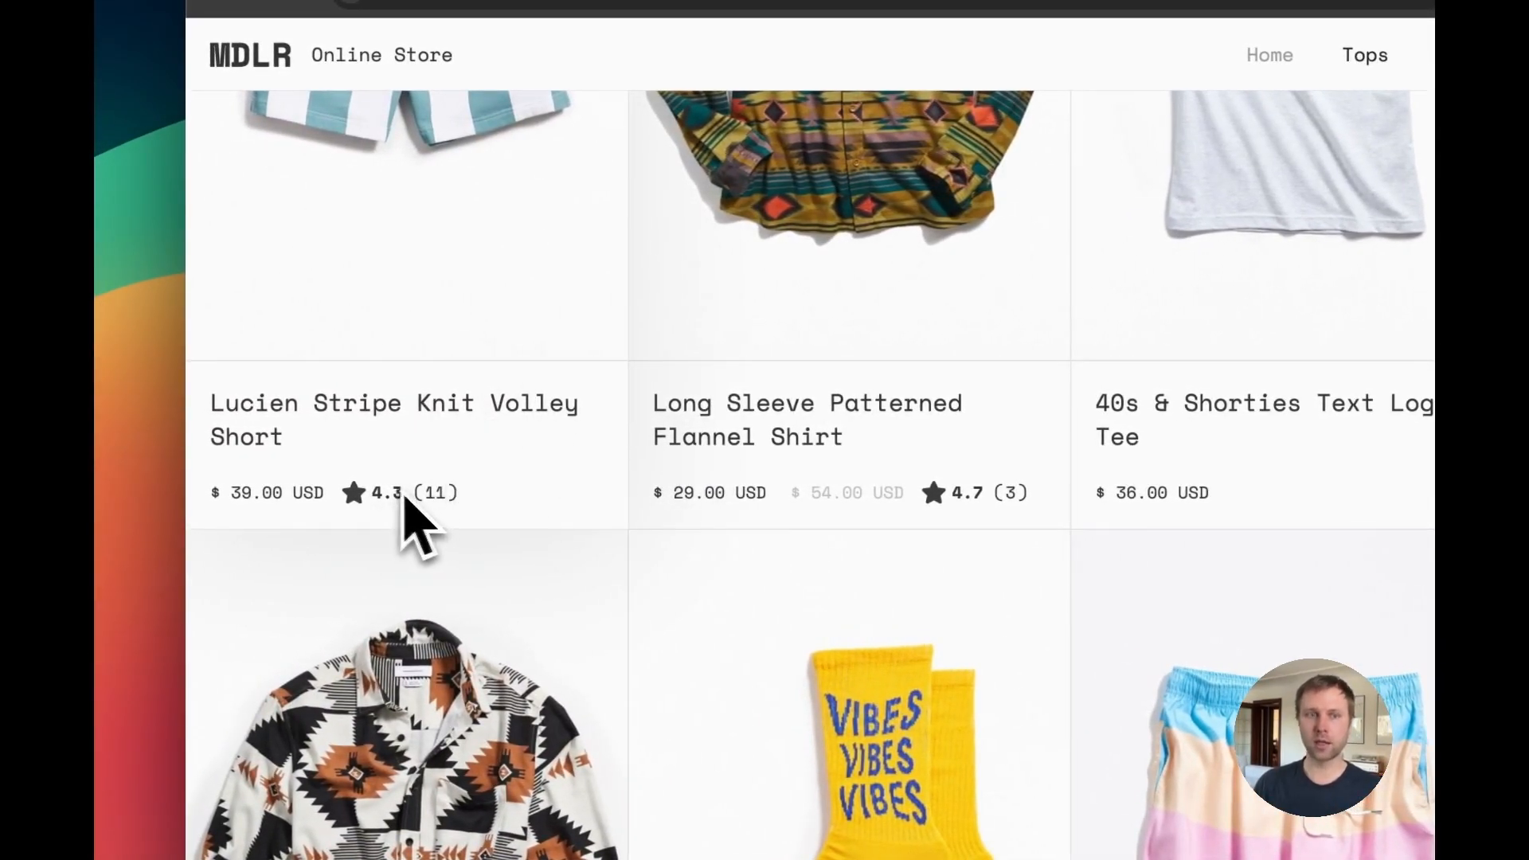
Step: Scroll through the MDLR store's product grid to view star ratings and review counts, then switch browser tabs
scroll(541, 479, "up", 5)
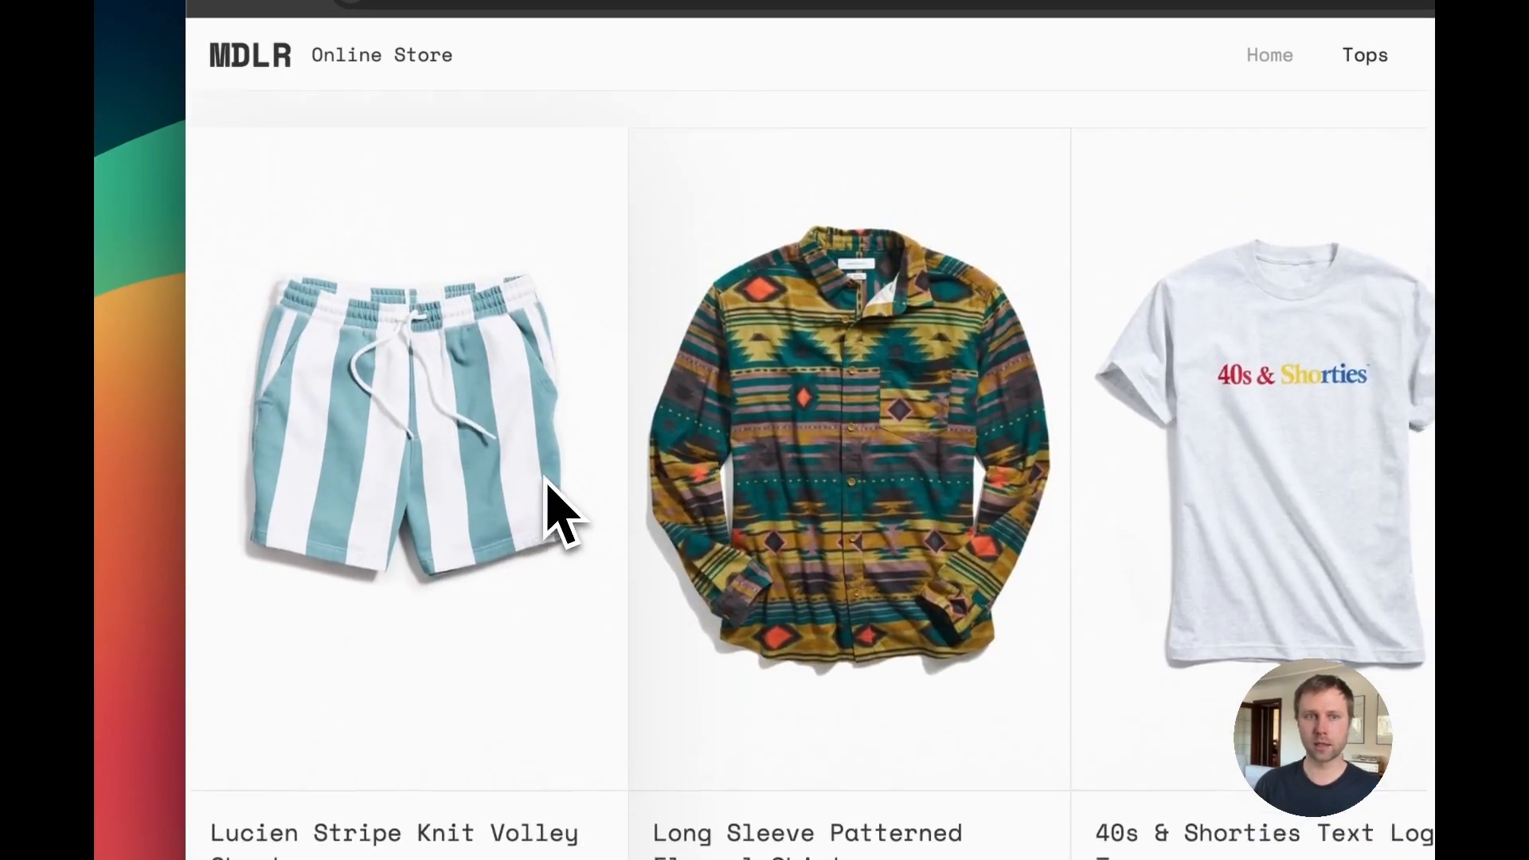
scroll(543, 476, "down", 3)
scroll(709, 414, "down", 3)
scroll(701, 446, "down", 2)
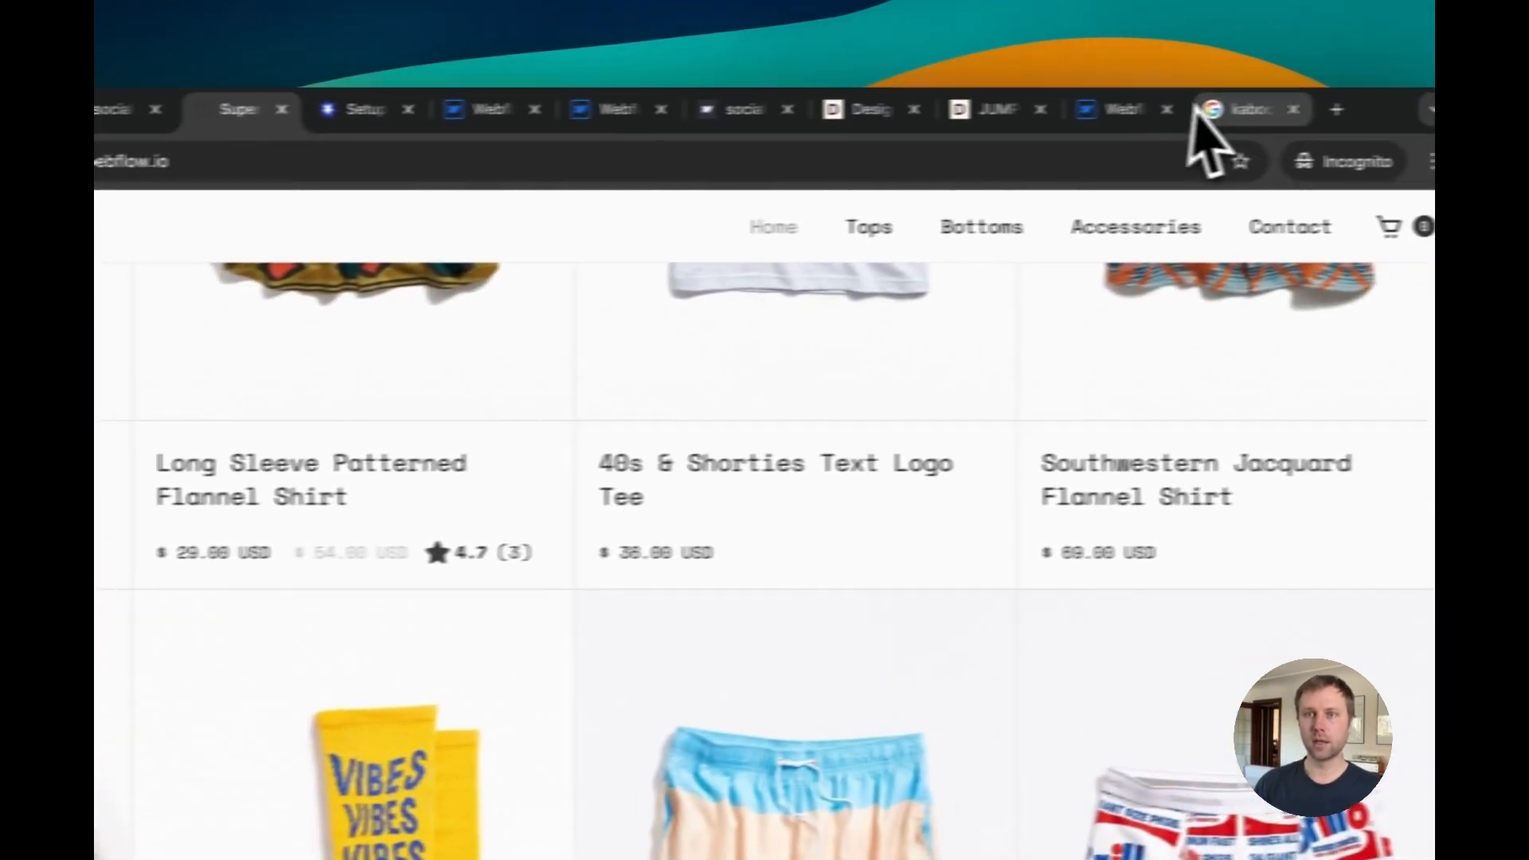
left_click(1194, 116)
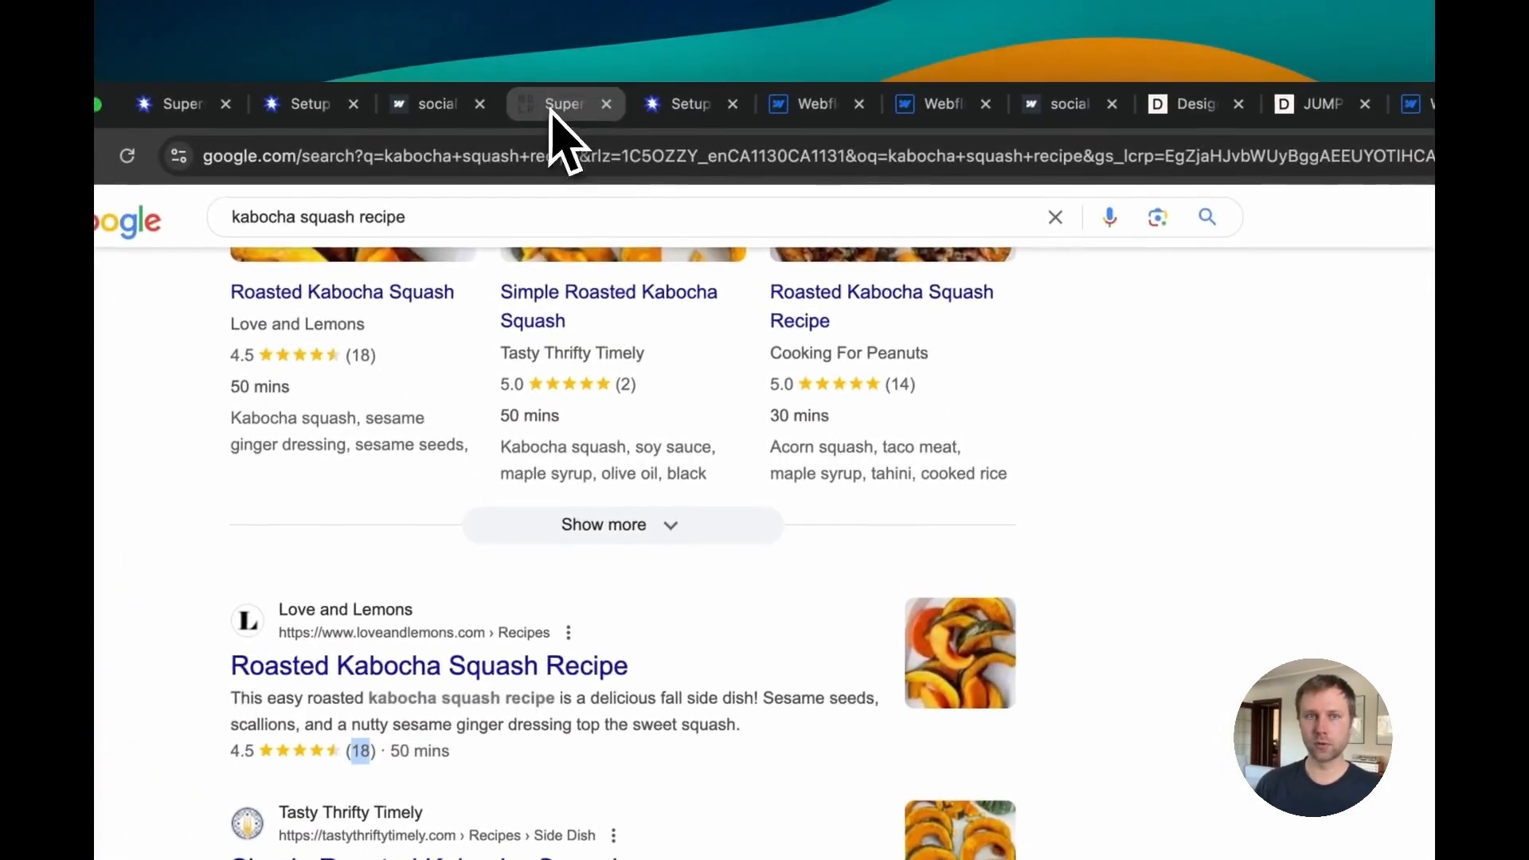
Step: Examine the star ratings and review counts in the kabocha squash recipe search results
left_click(271, 90)
left_click(1135, 127)
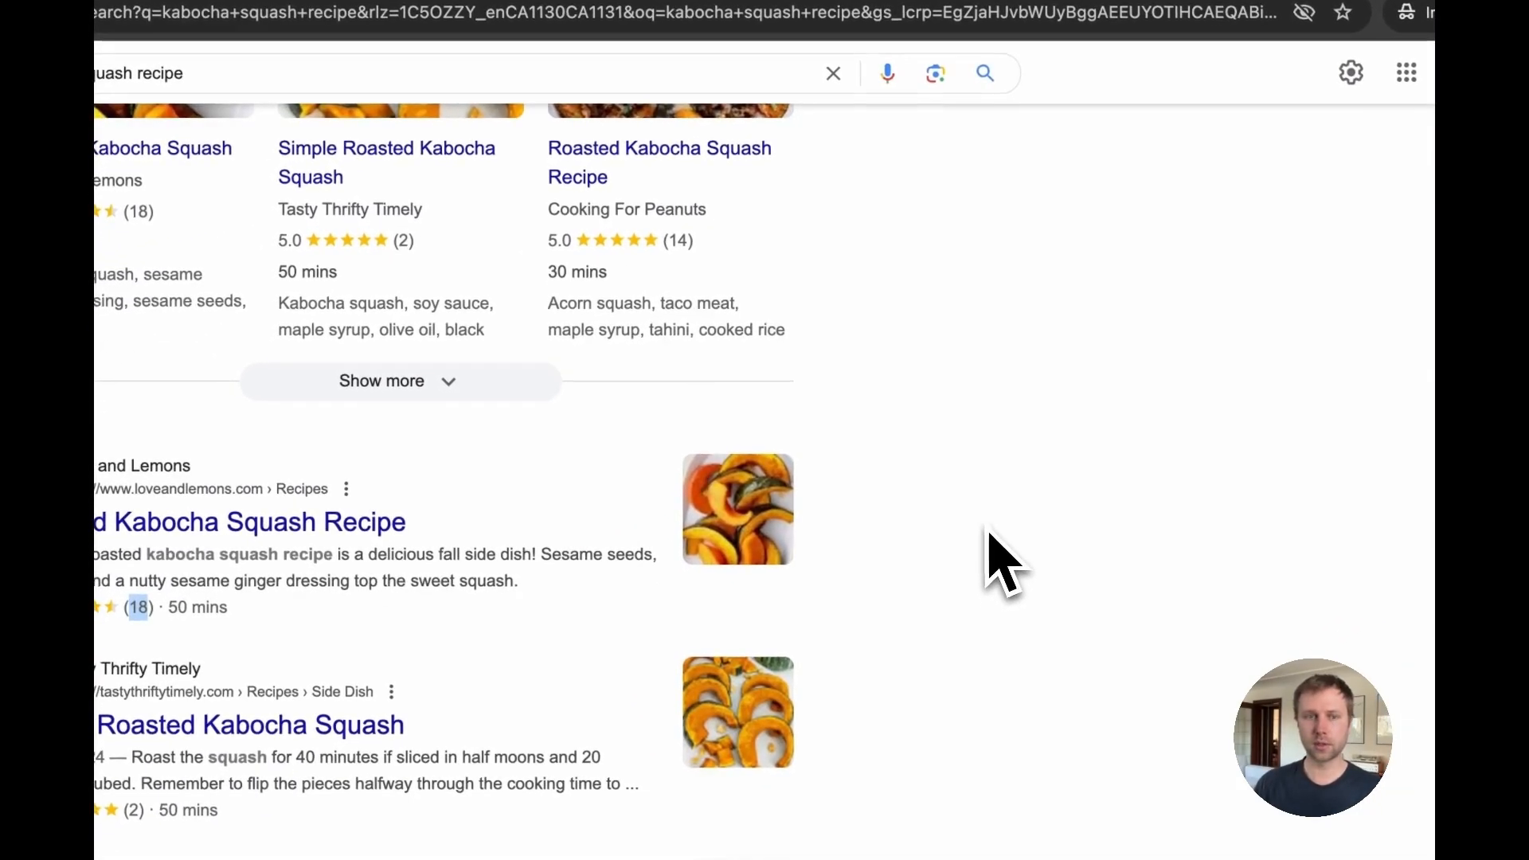
scroll(992, 589, "up", 1)
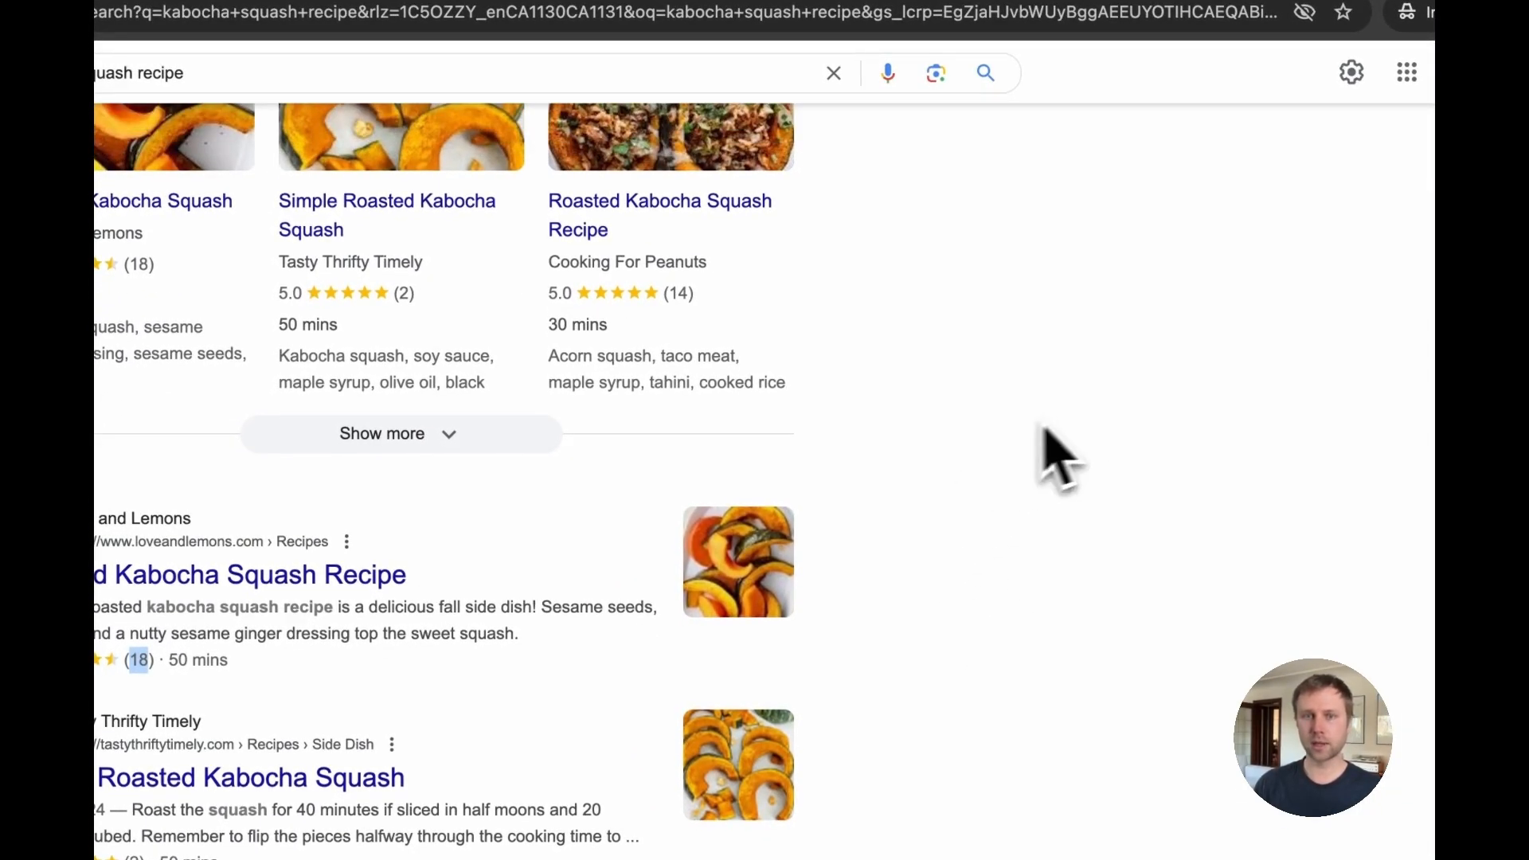
left_click_drag(689, 351, 545, 289)
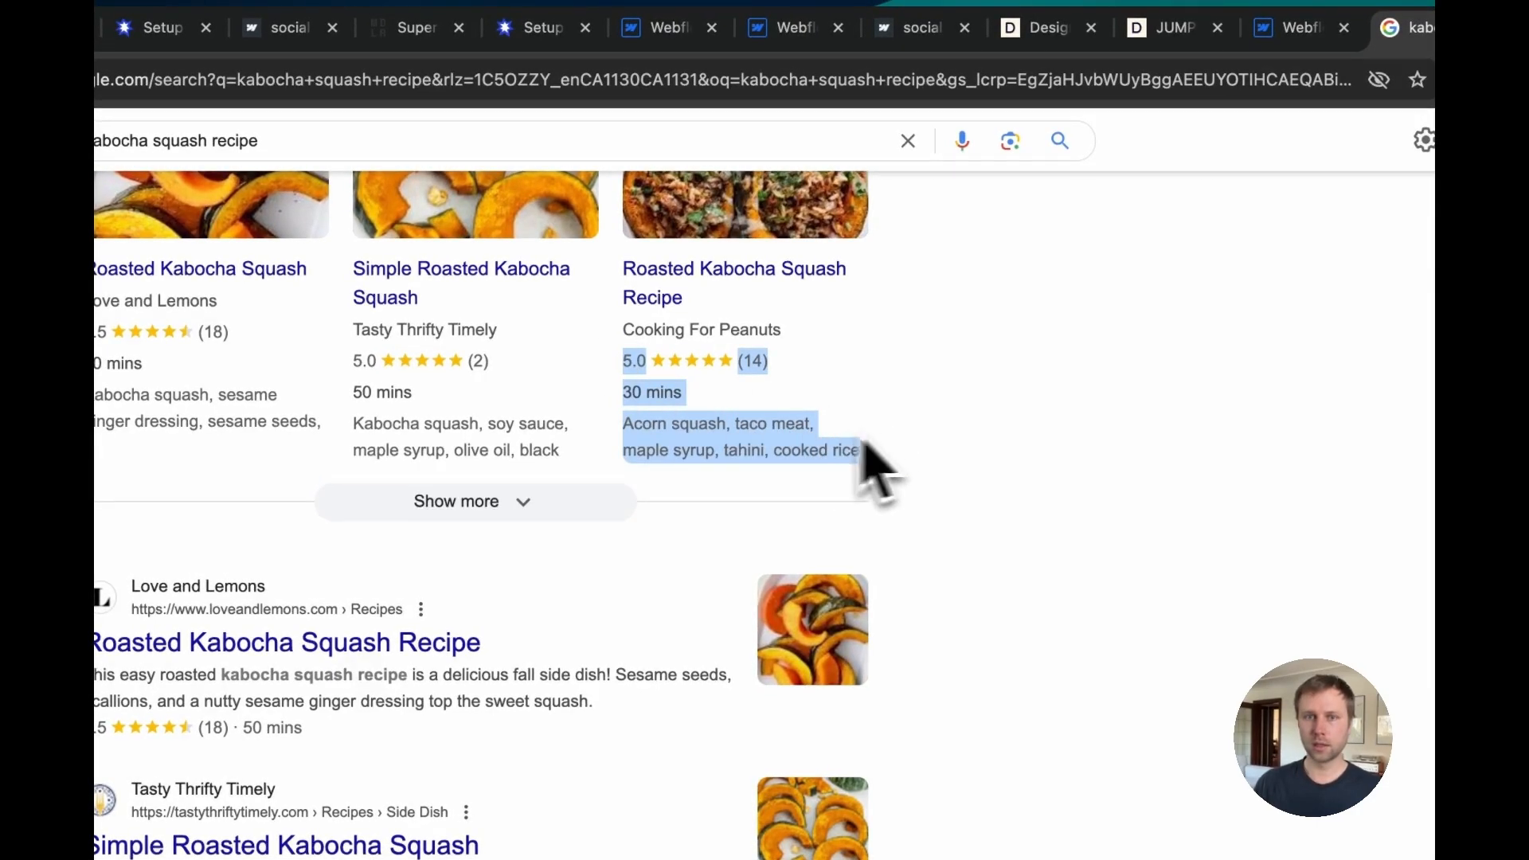
scroll(610, 539, "down", 3)
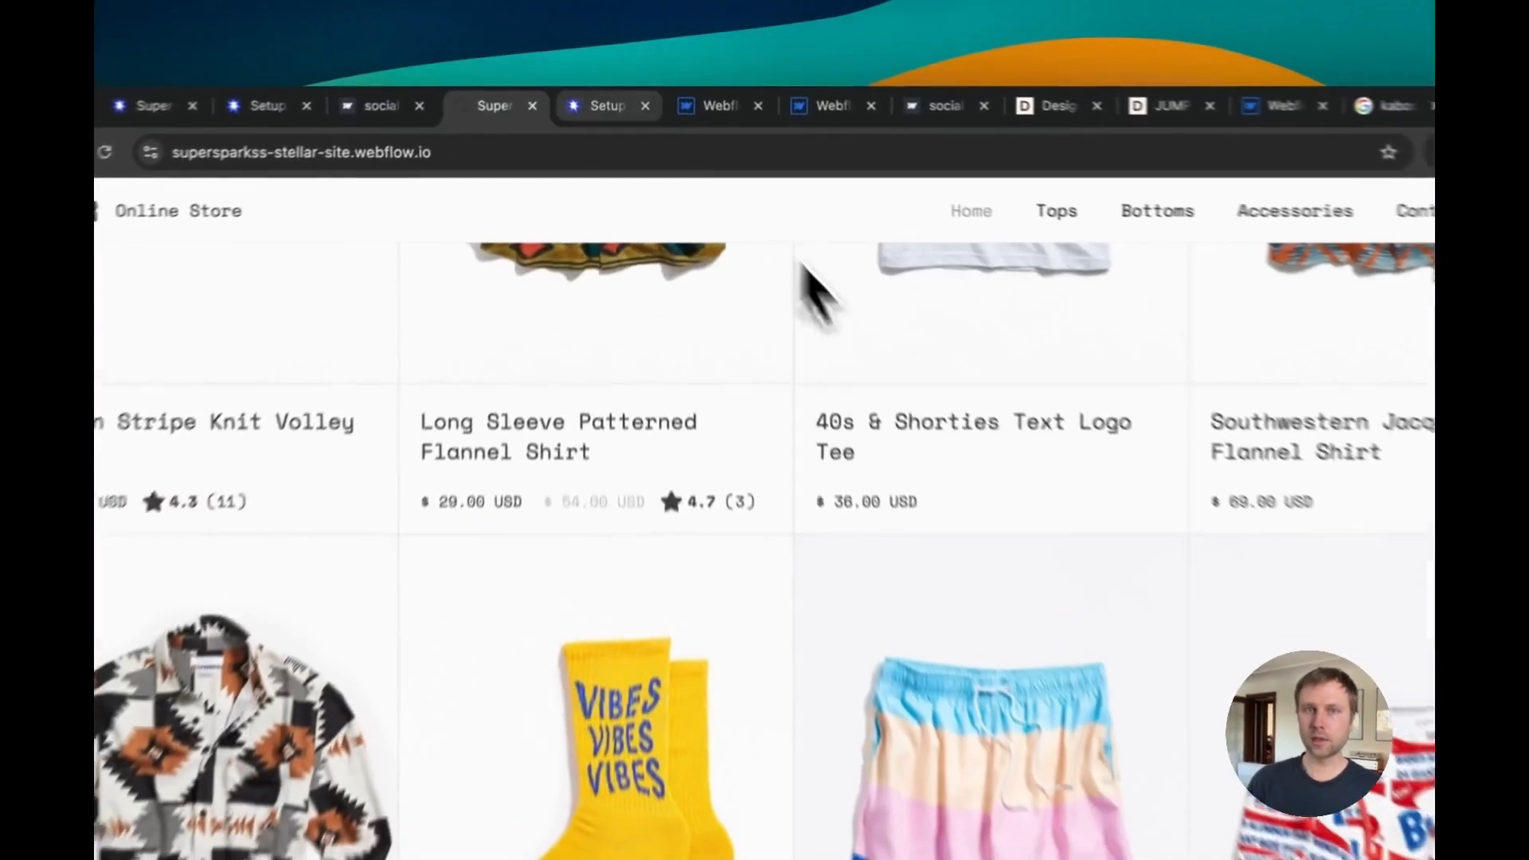
Step: Switch on syncing of total reviews and average rating data into the CMS in the reviews section's Data CMS Sync settings
left_click(533, 27)
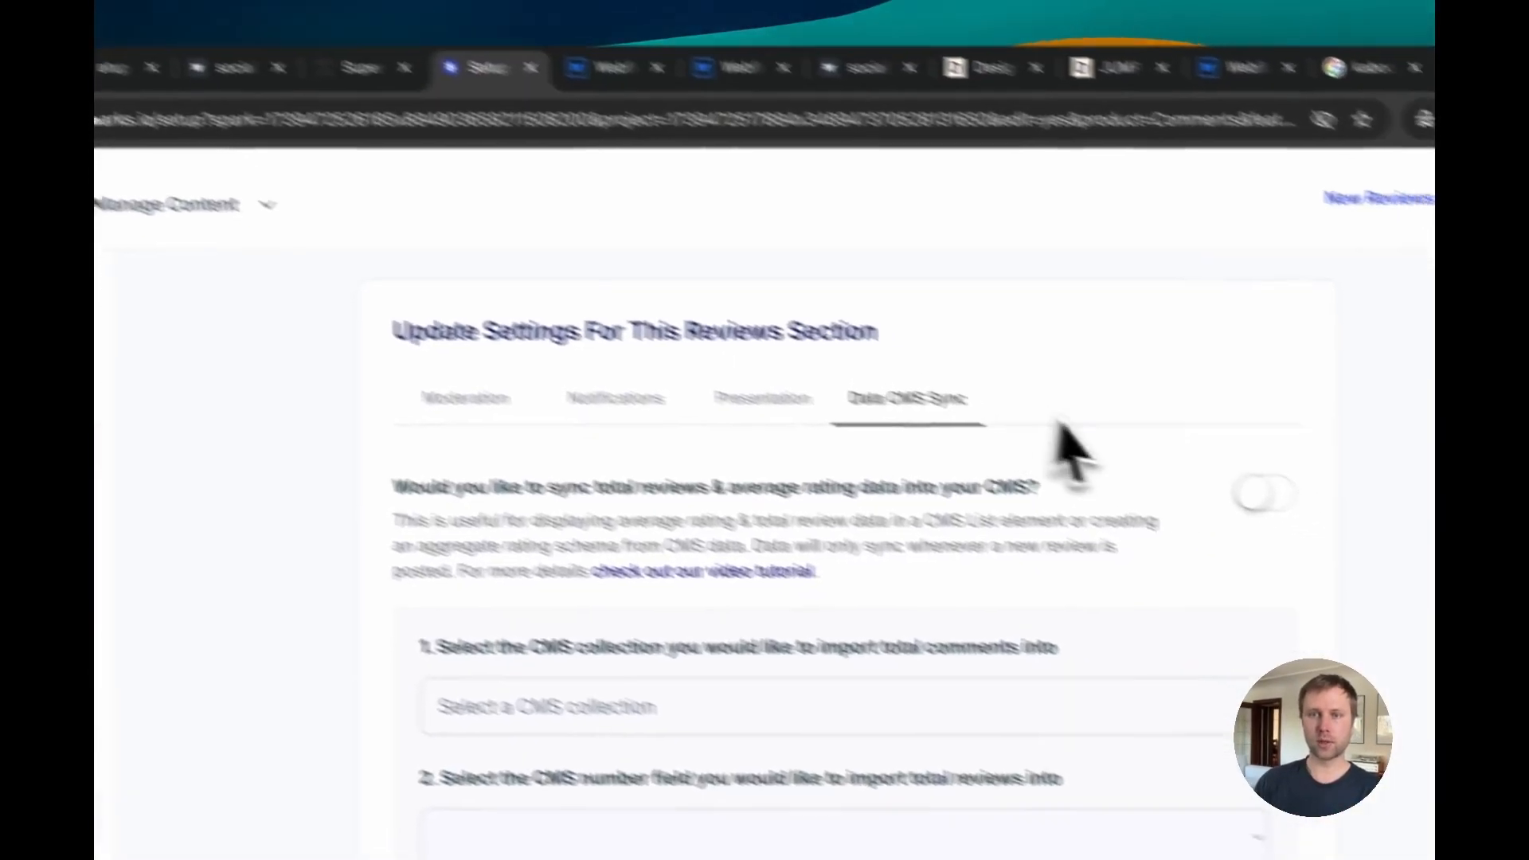
left_click(1265, 494)
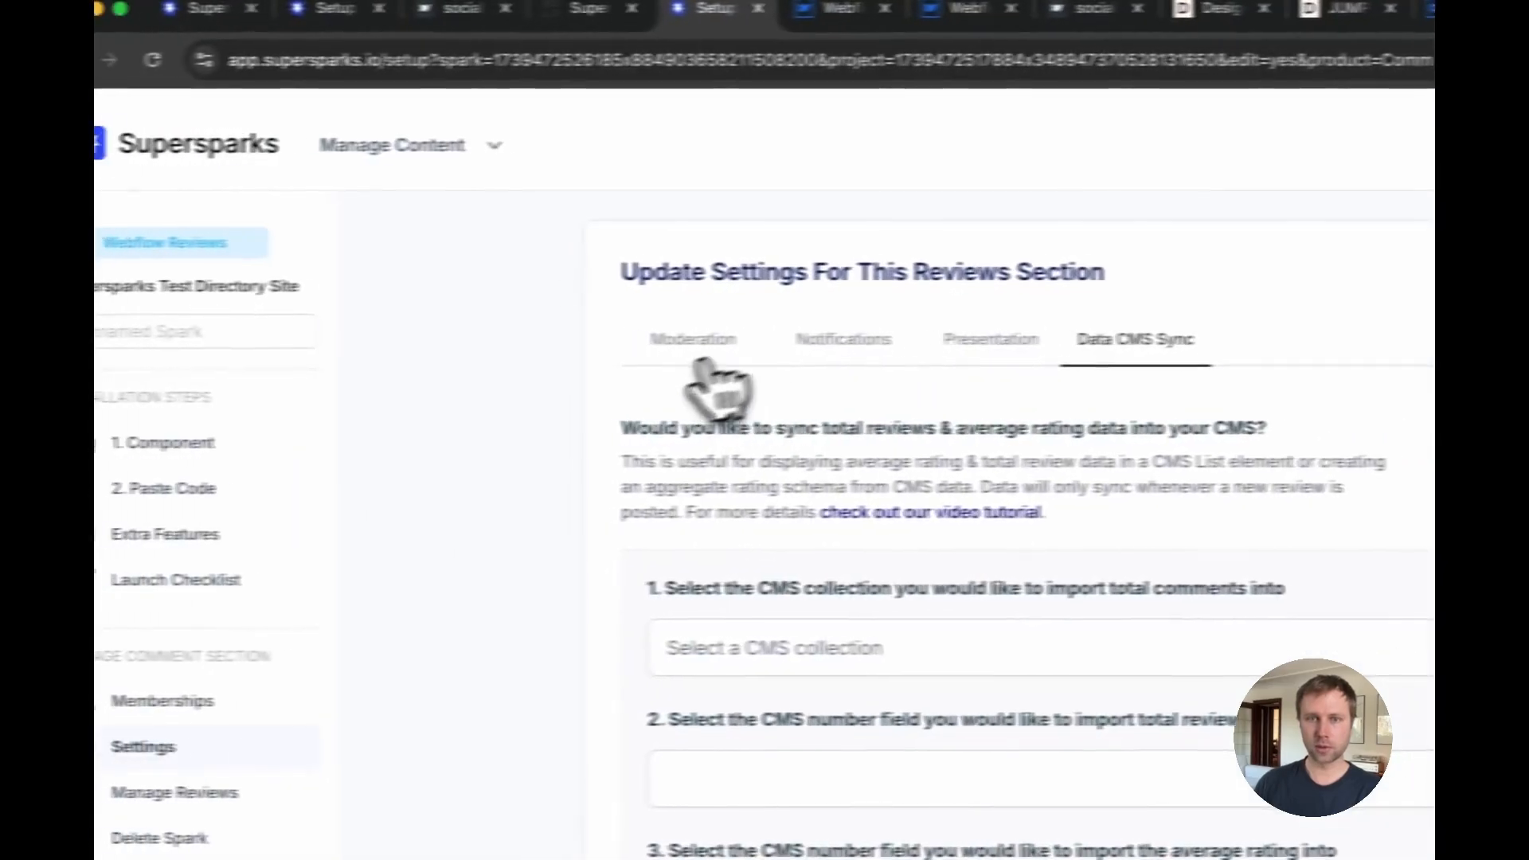
left_click(693, 341)
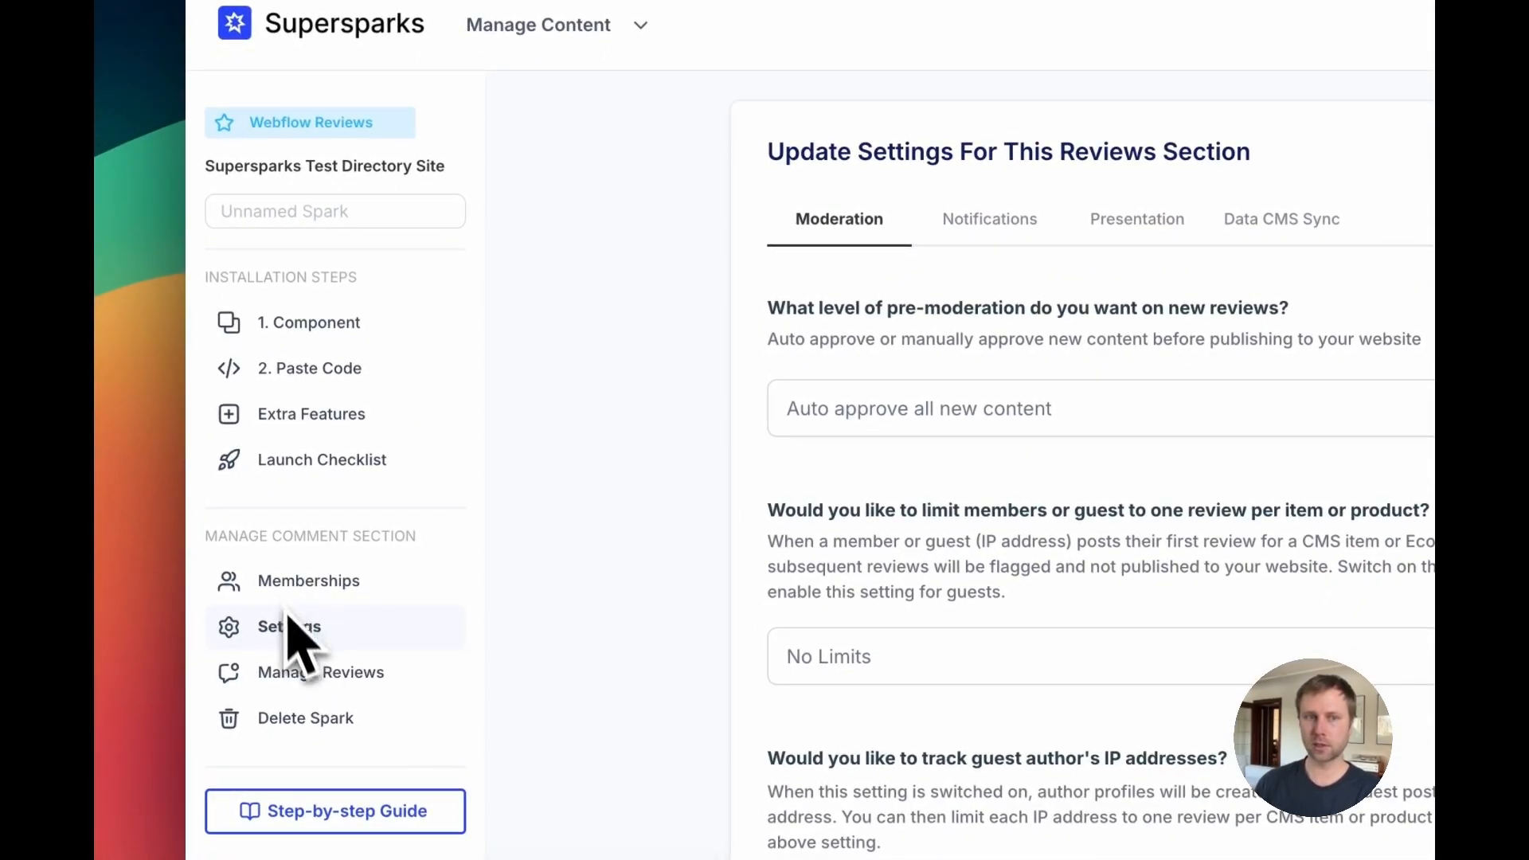
left_click(1281, 219)
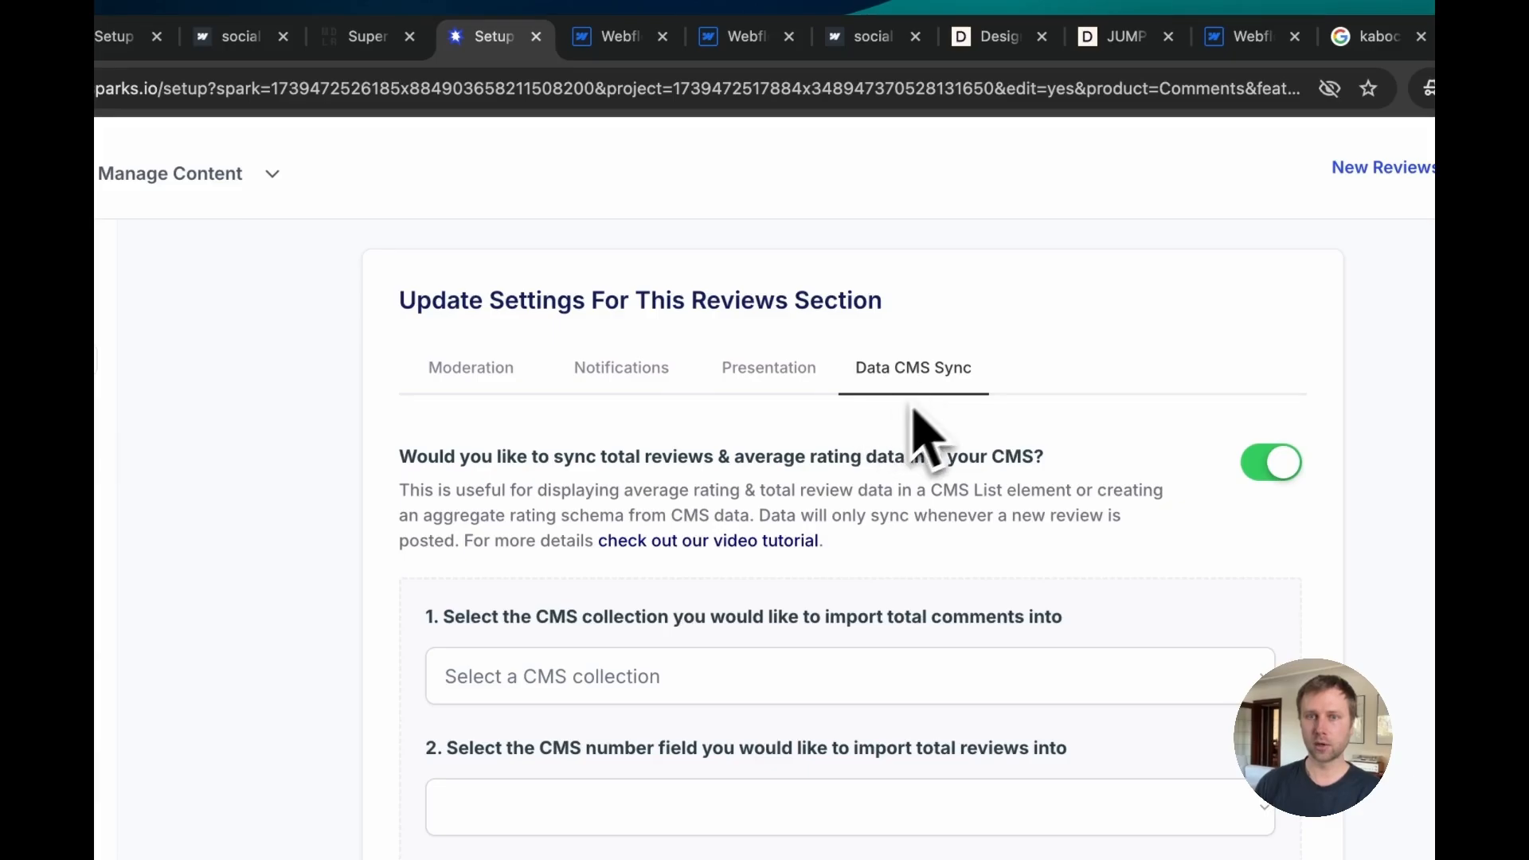
scroll(892, 406, "down", 1)
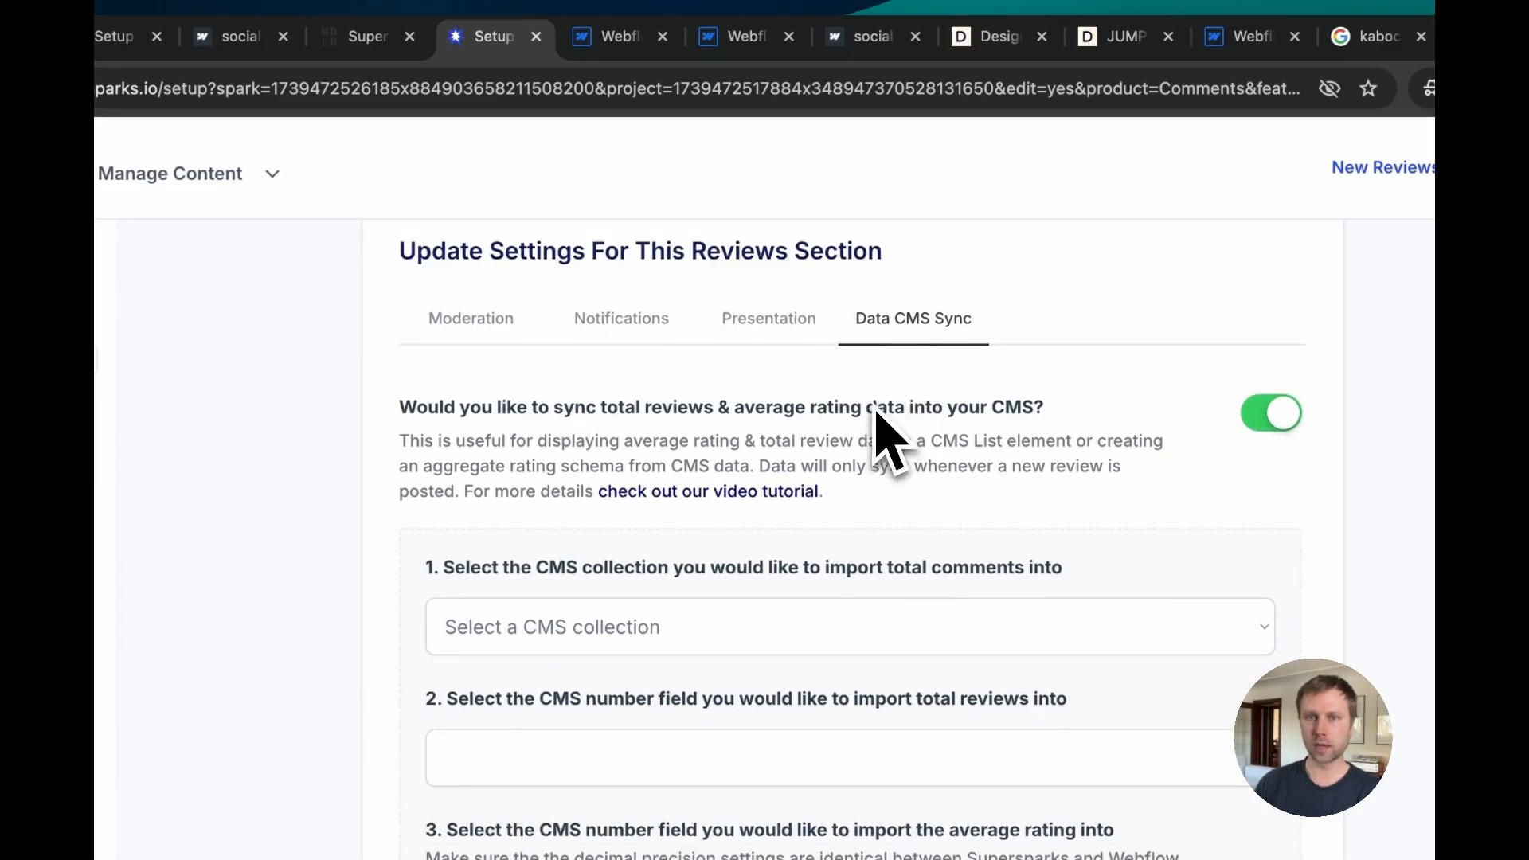
scroll(874, 405, "up", 1)
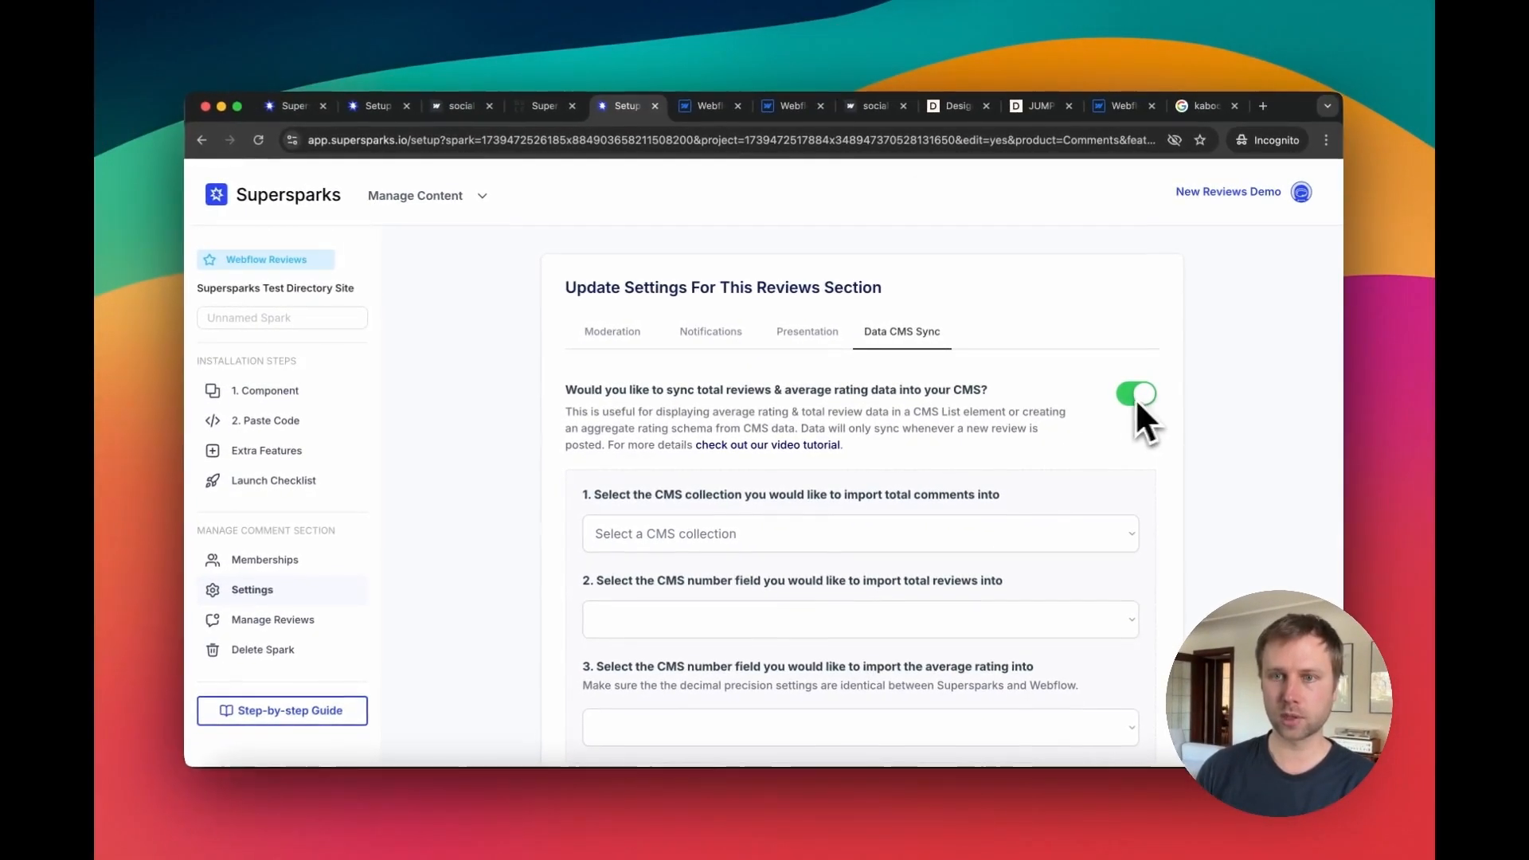
scroll(1044, 382, "down", 3)
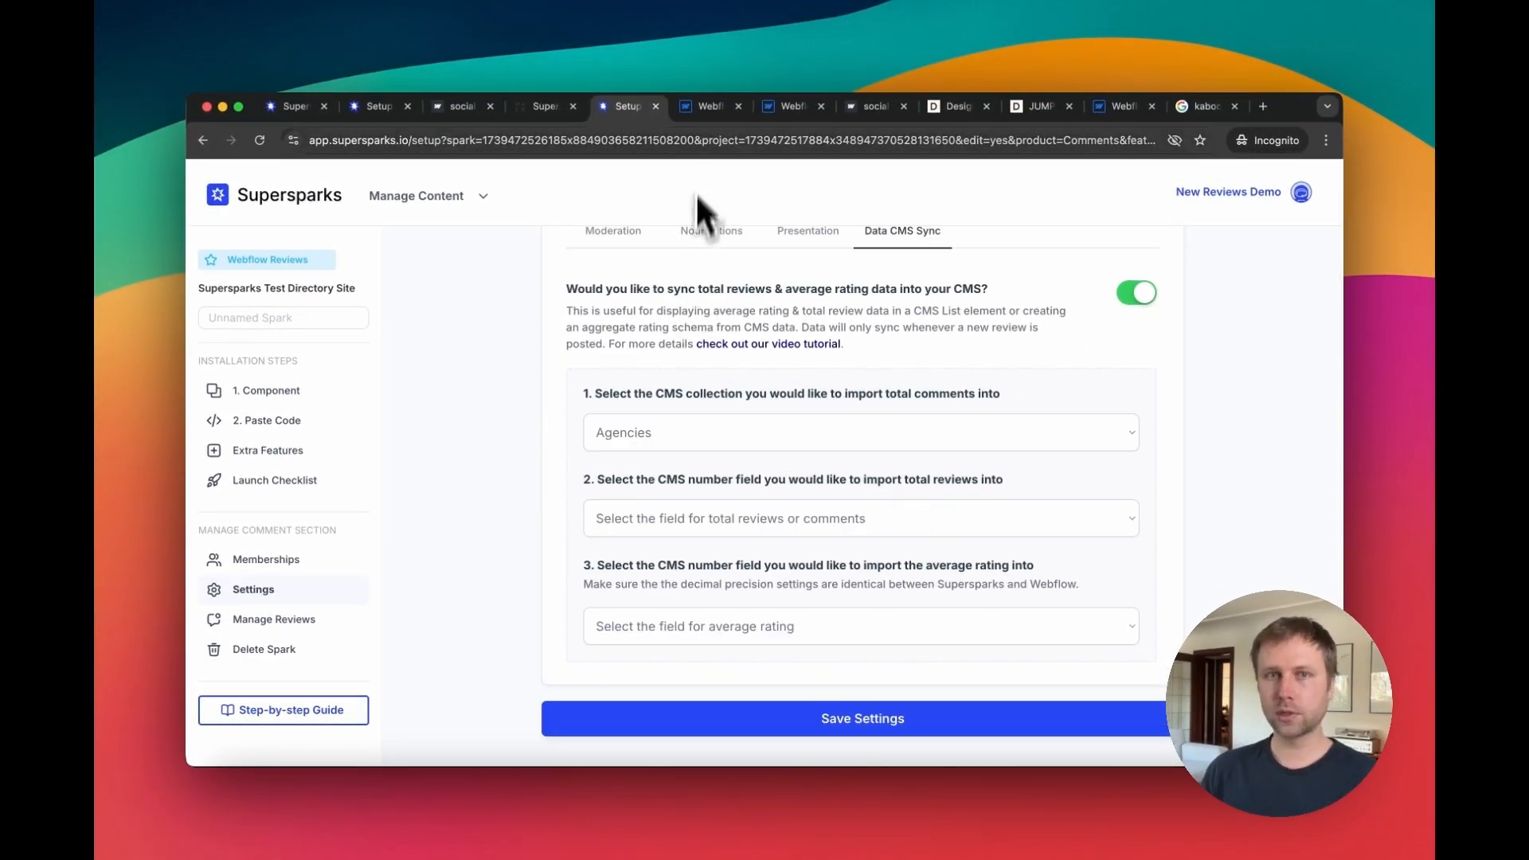
Step: Open the Agencies collection settings in the Webflow CMS and add a Number field labelled Total Reviews
left_click(701, 106)
left_click(291, 174)
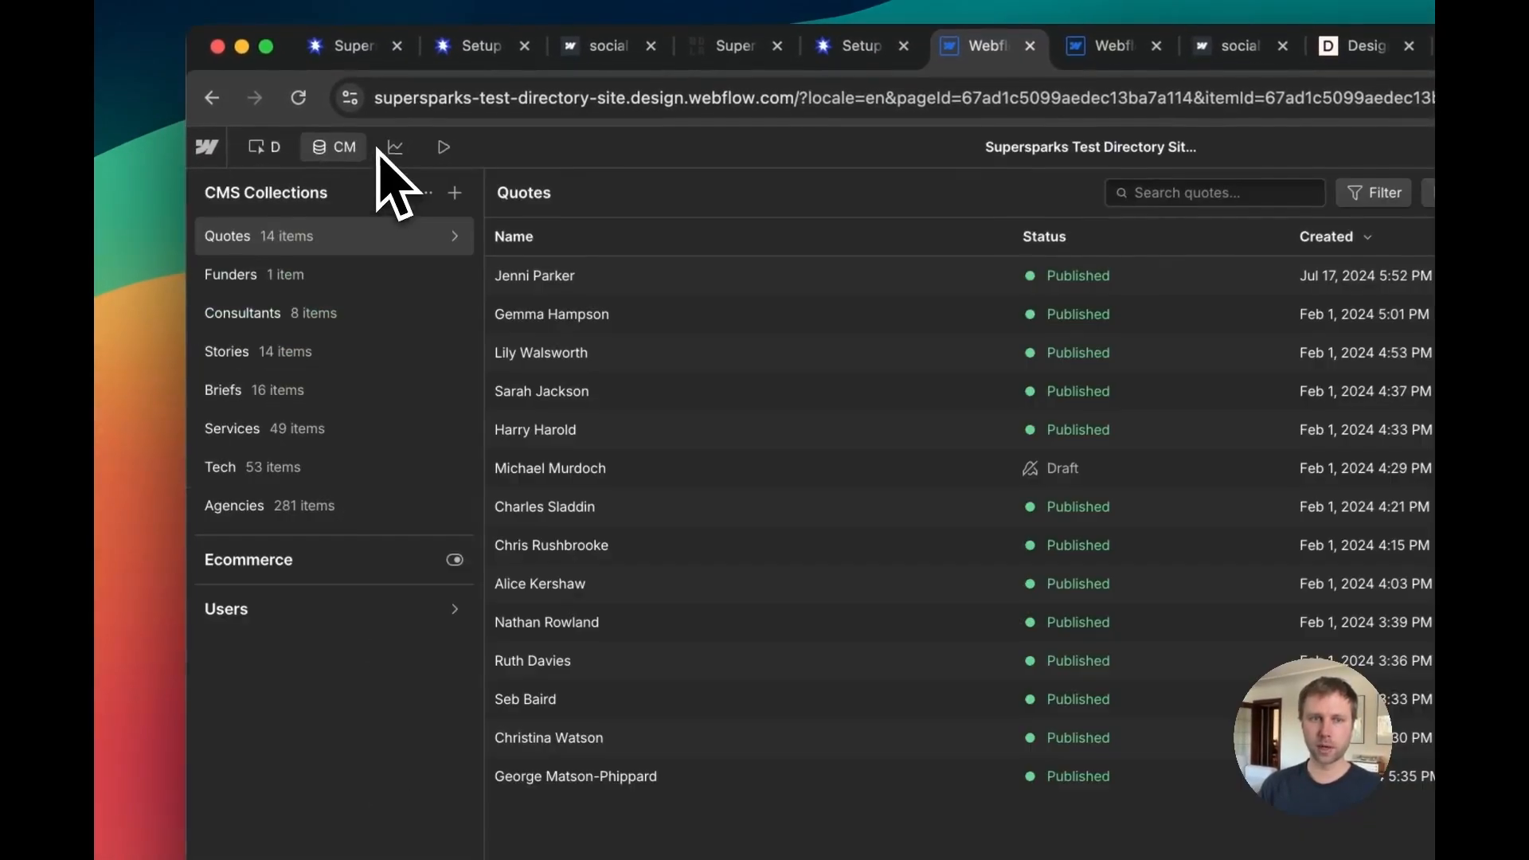
left_click(335, 514)
scroll(632, 598, "down", 5)
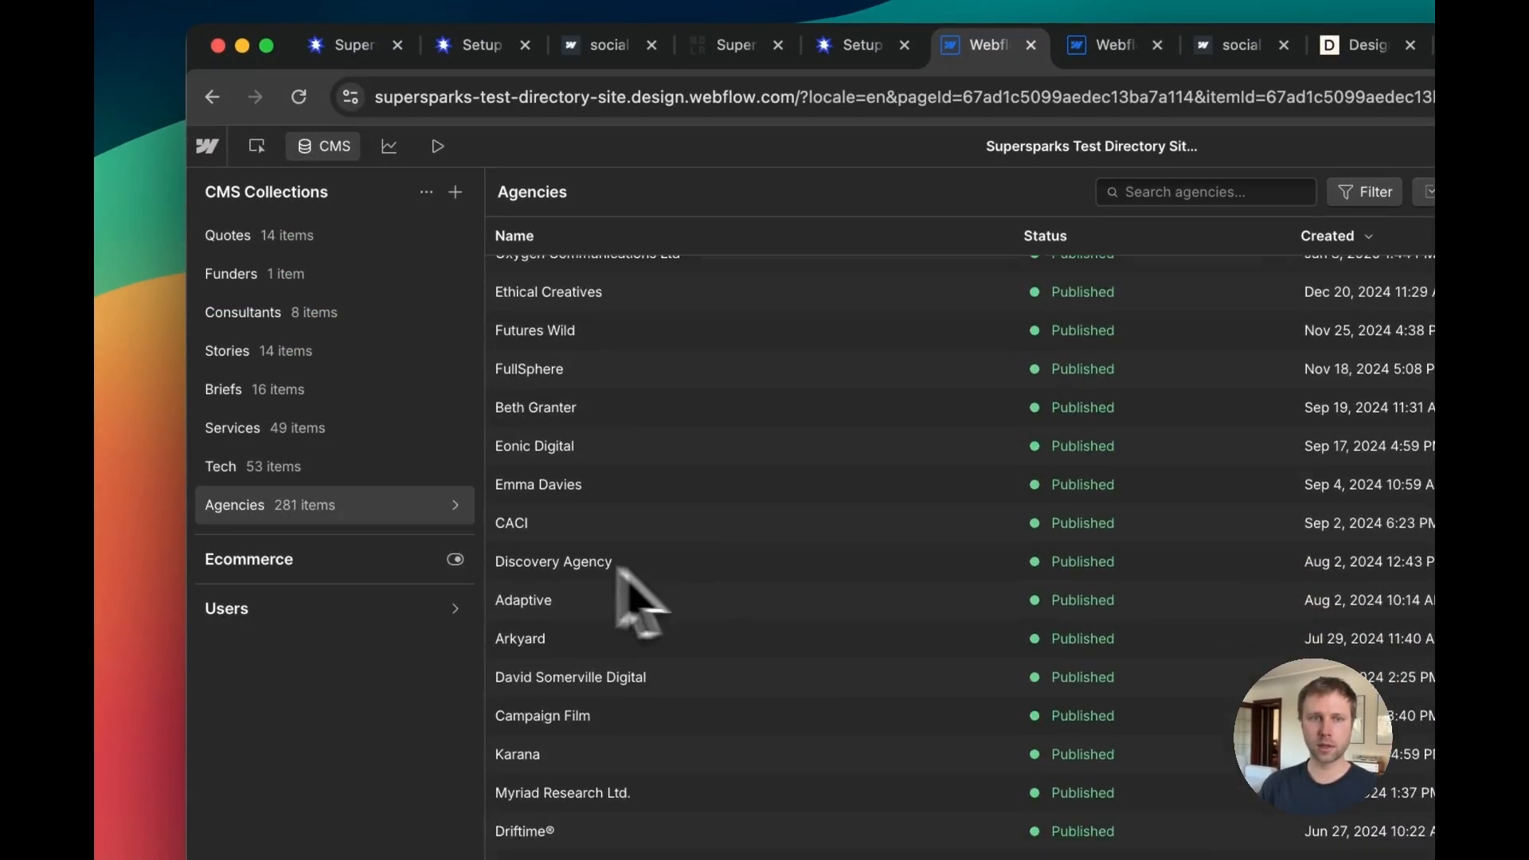
left_click(456, 506)
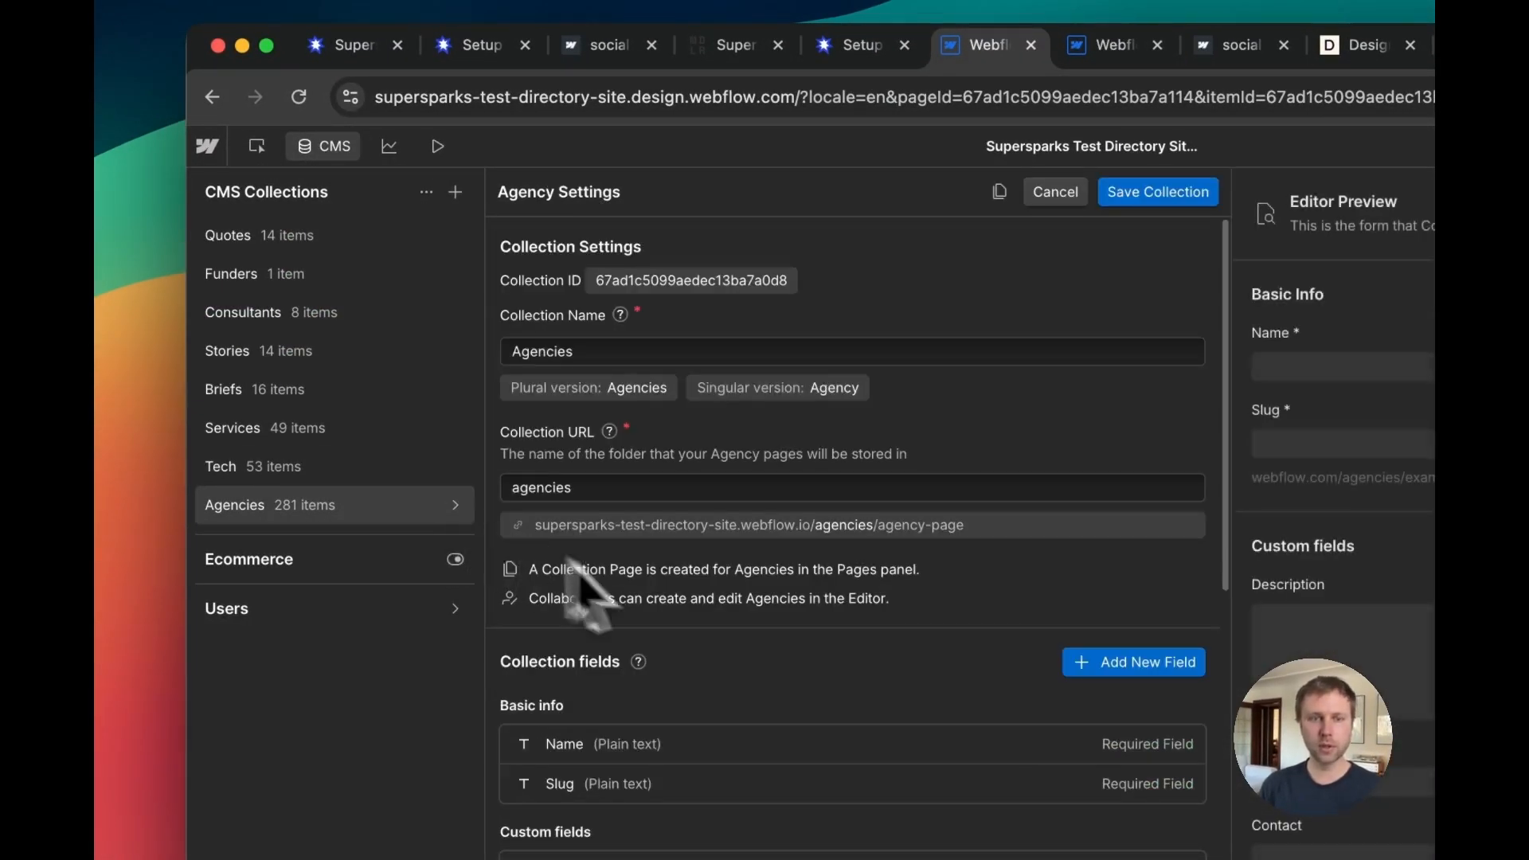
scroll(637, 614, "down", 10)
left_click(586, 837)
scroll(419, 651, "down", 3)
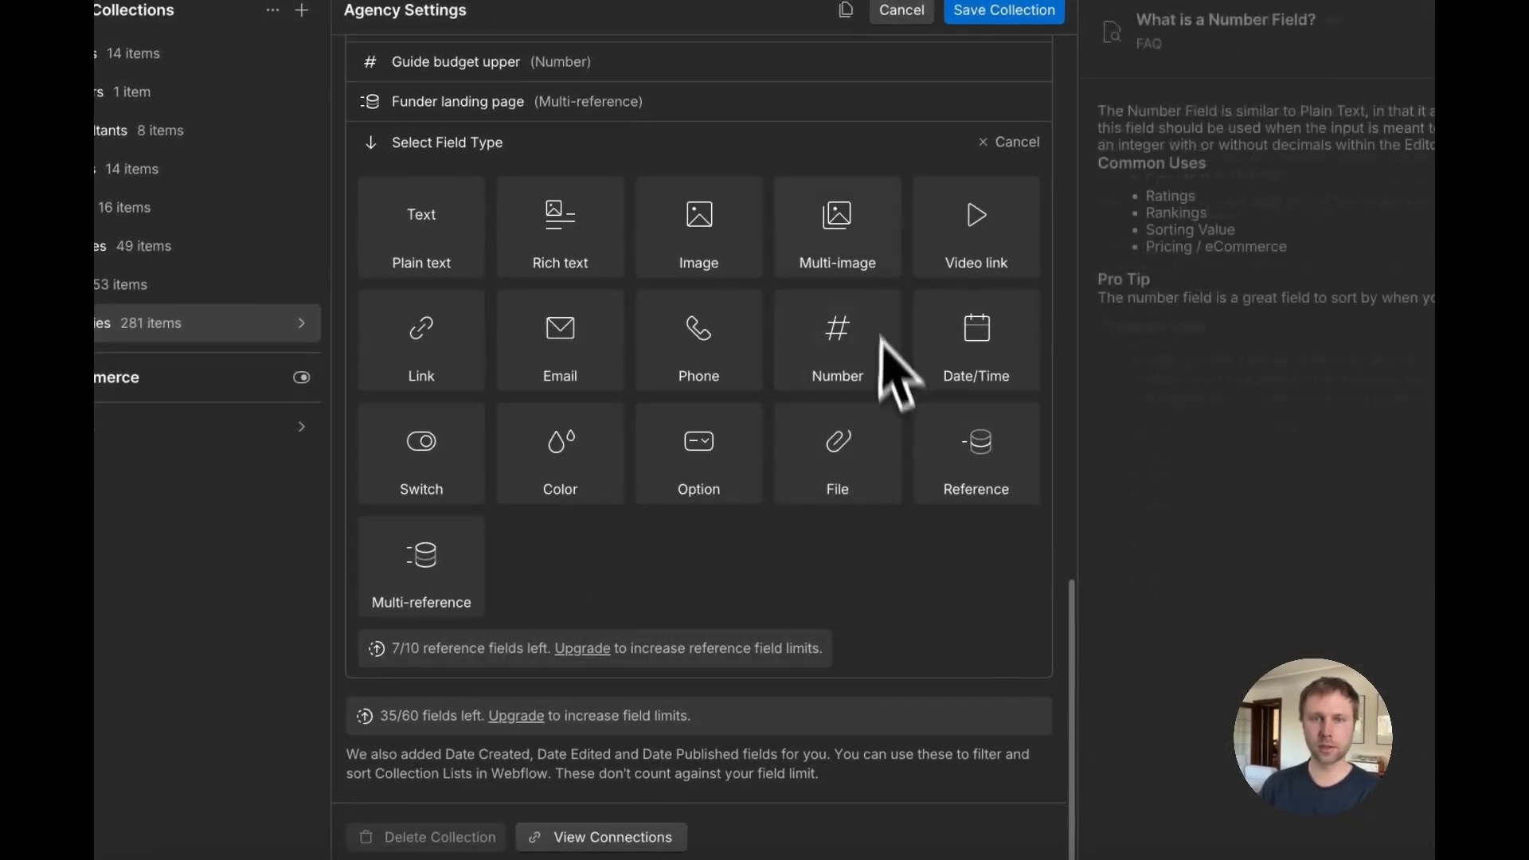
left_click(861, 354)
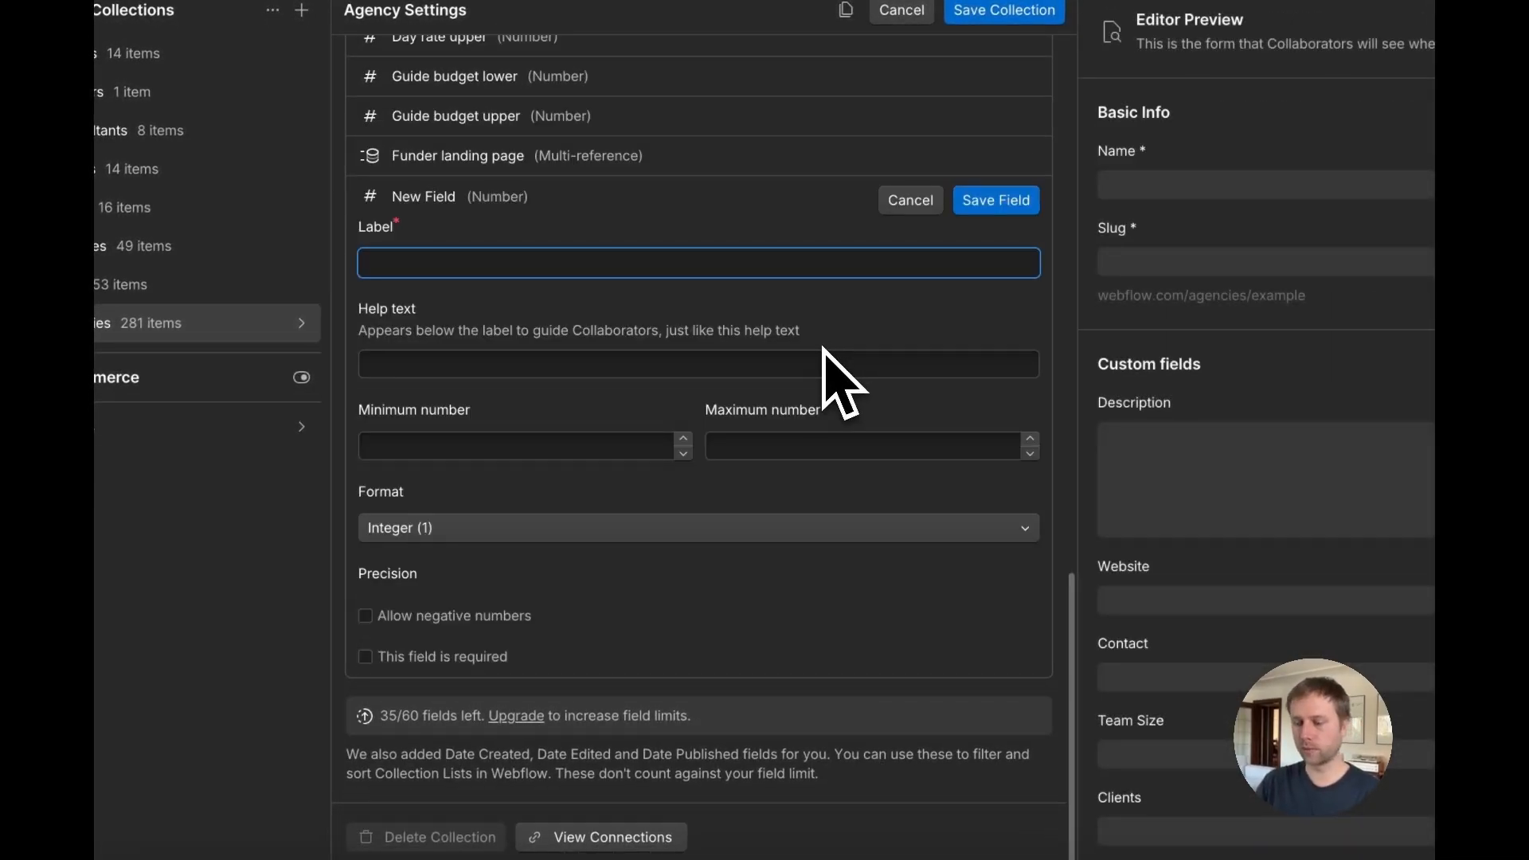
type("Total Revie")
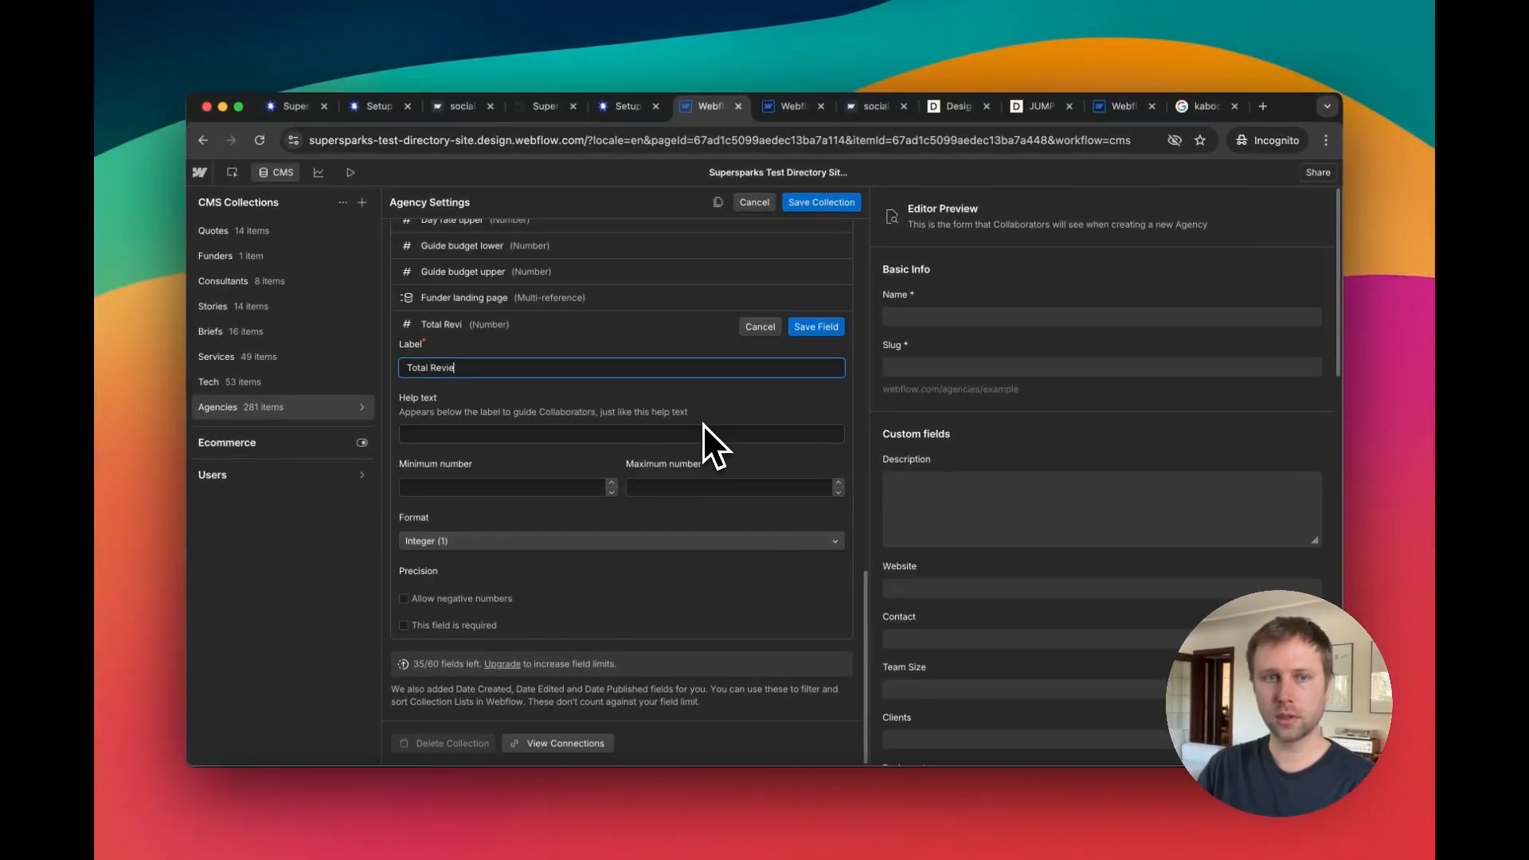
type("ws")
left_click(816, 327)
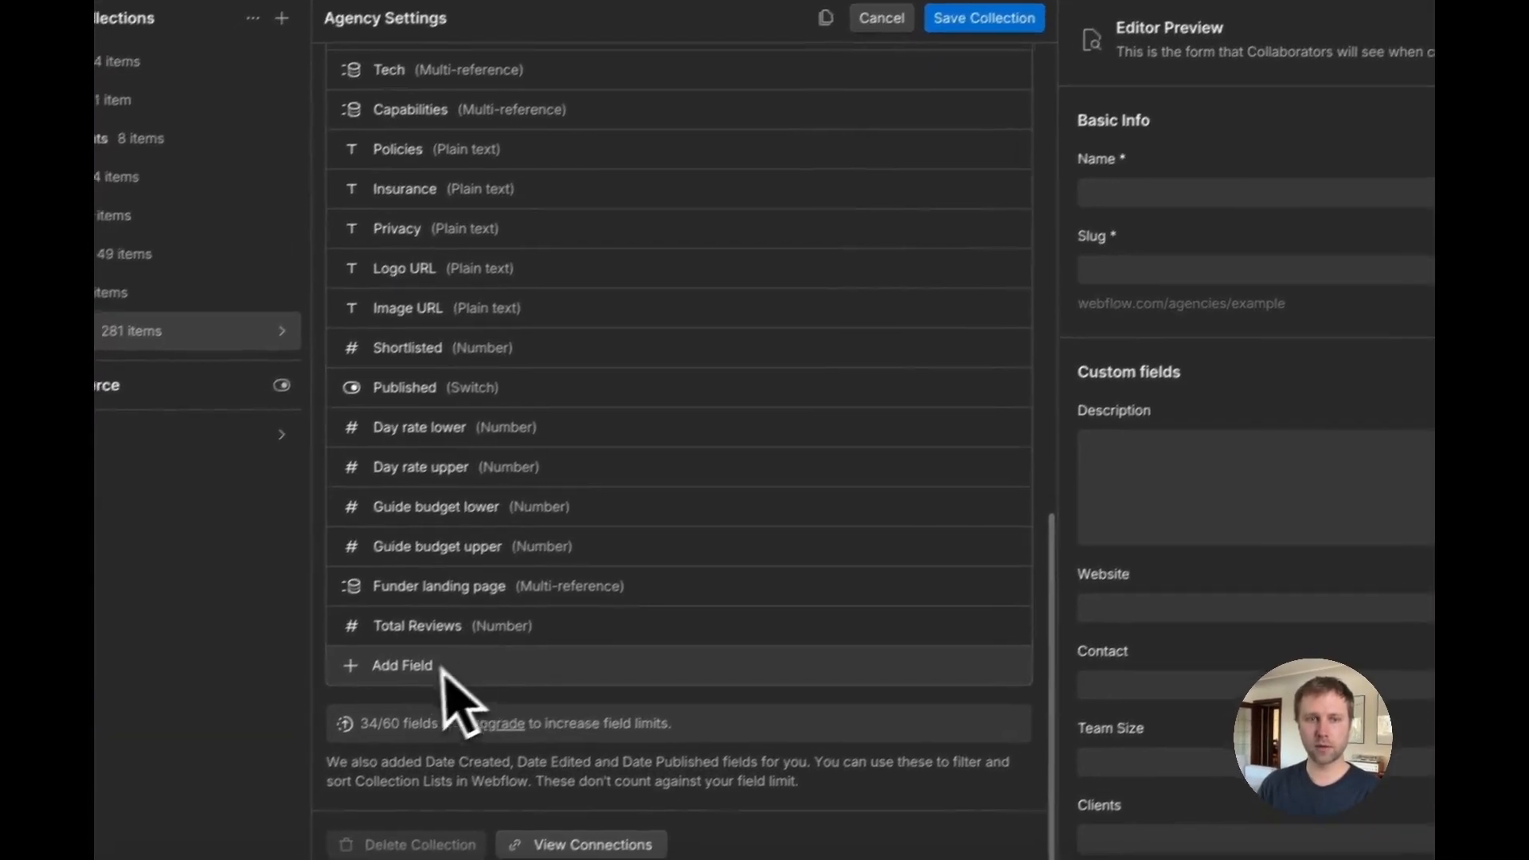
Step: Add another Number field labelled Avg Rating and set its format to Decimal (1.0)
left_click(442, 671)
left_click(851, 356)
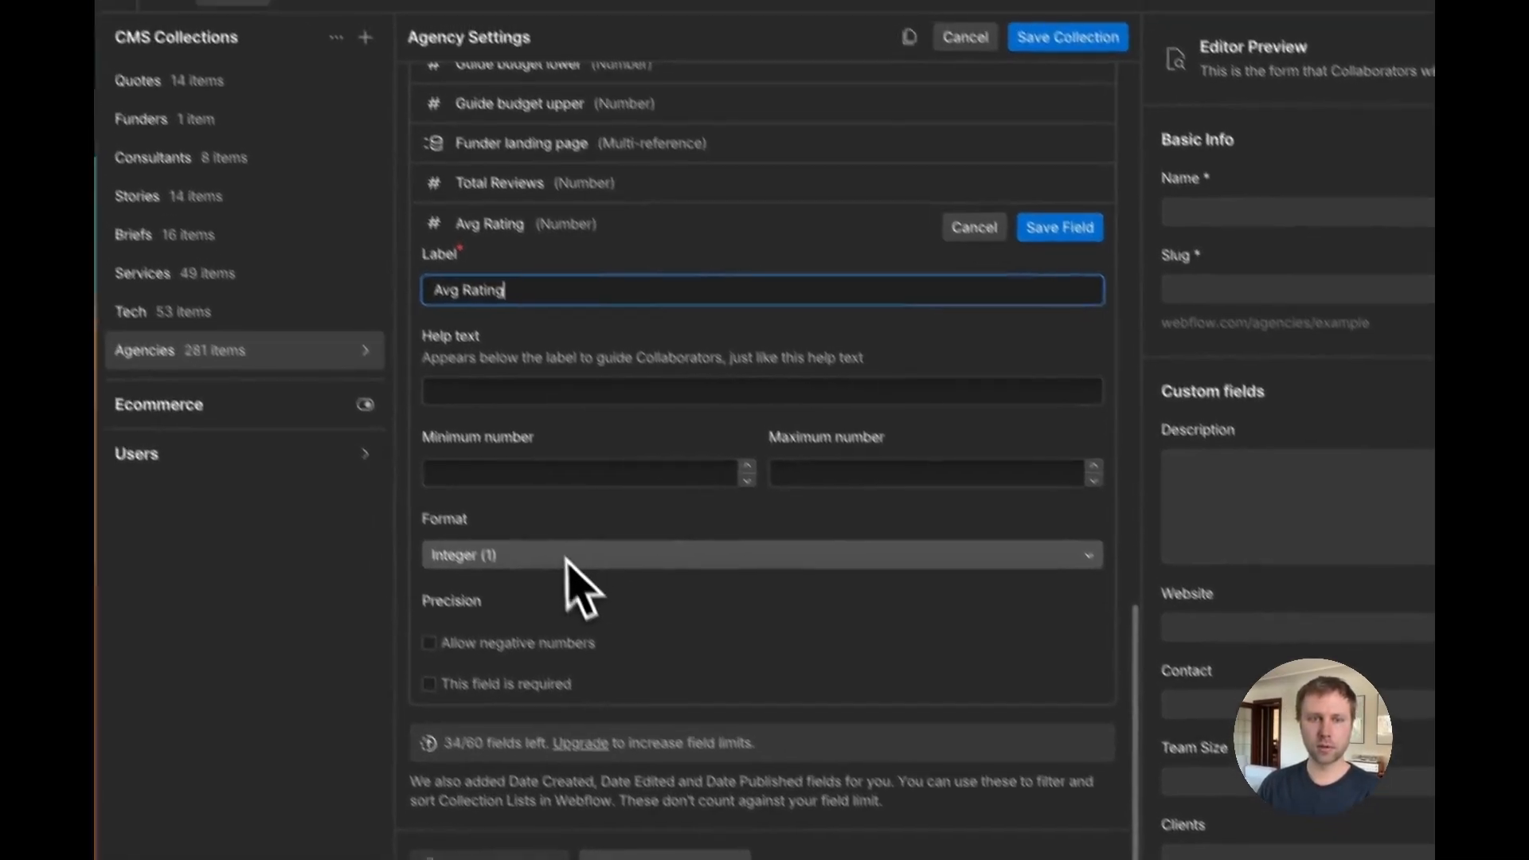
left_click(505, 510)
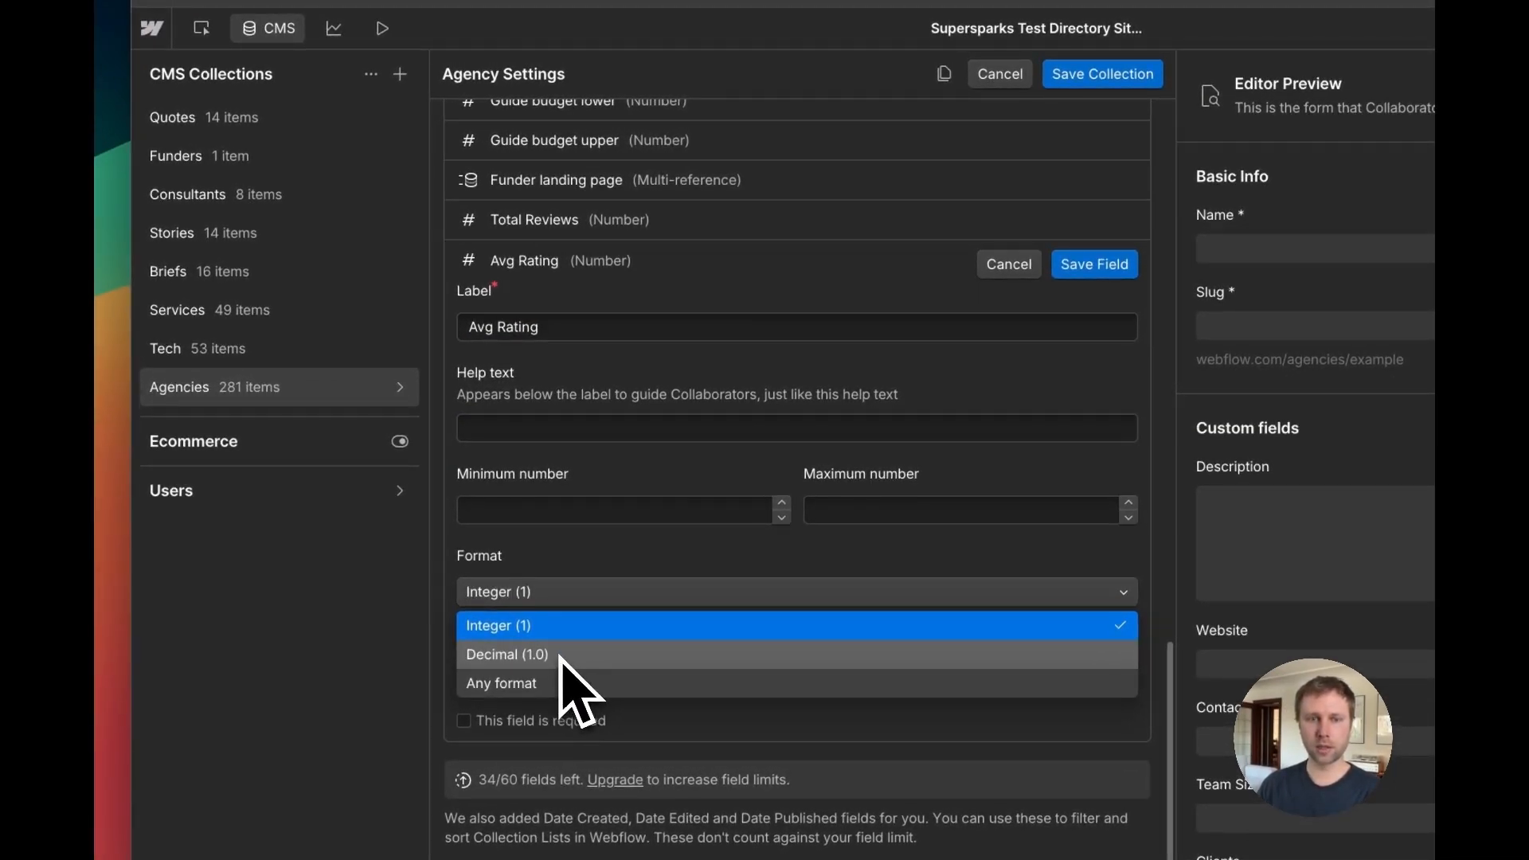
left_click(526, 655)
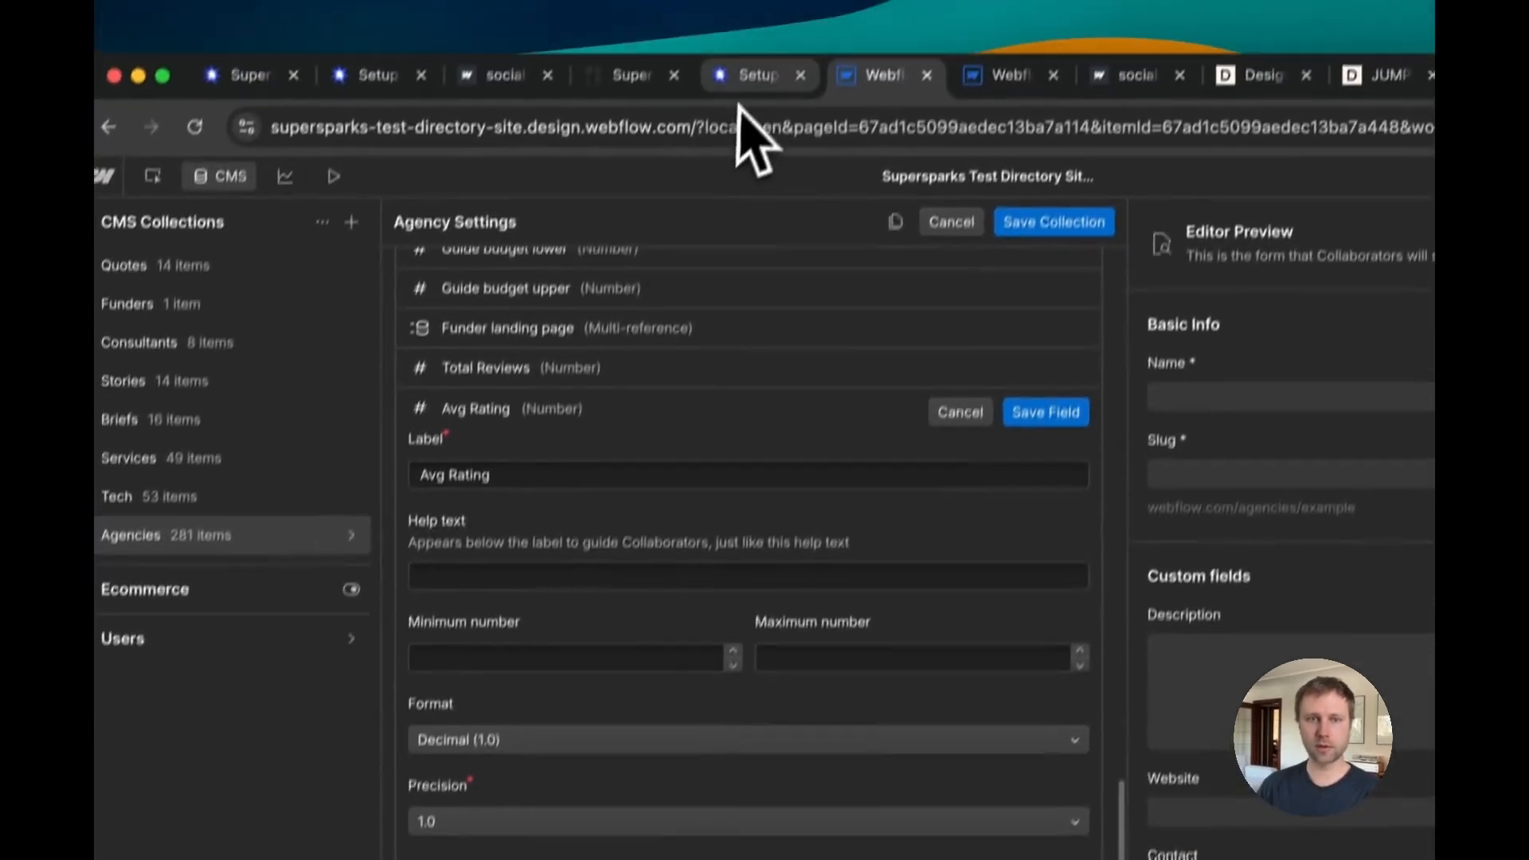
Step: Check the average rating rounding option in the reviews section's Presentation settings
left_click(742, 121)
left_click(895, 203)
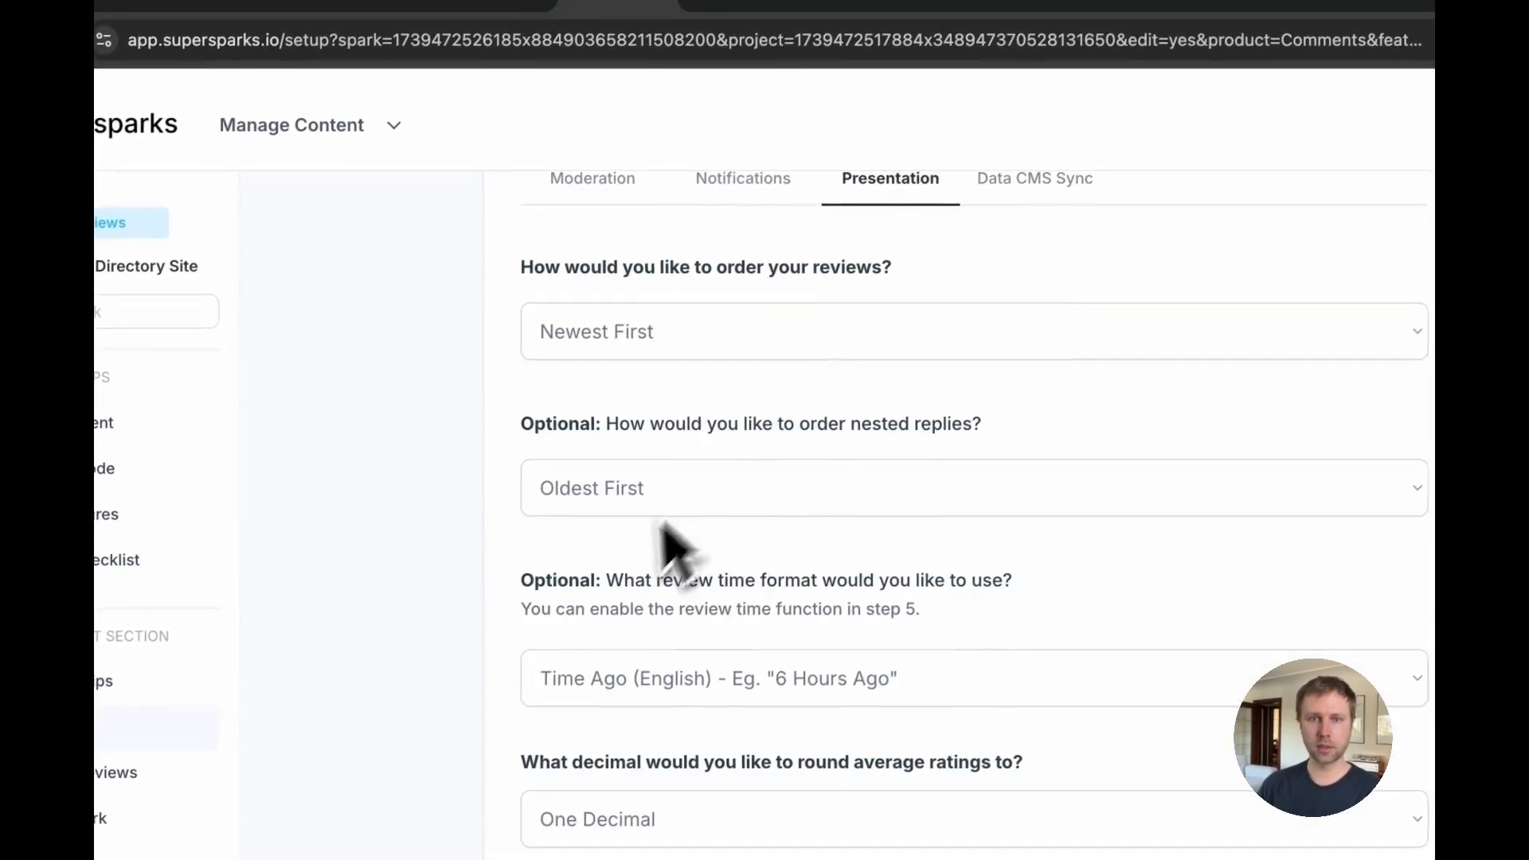
left_click(705, 5)
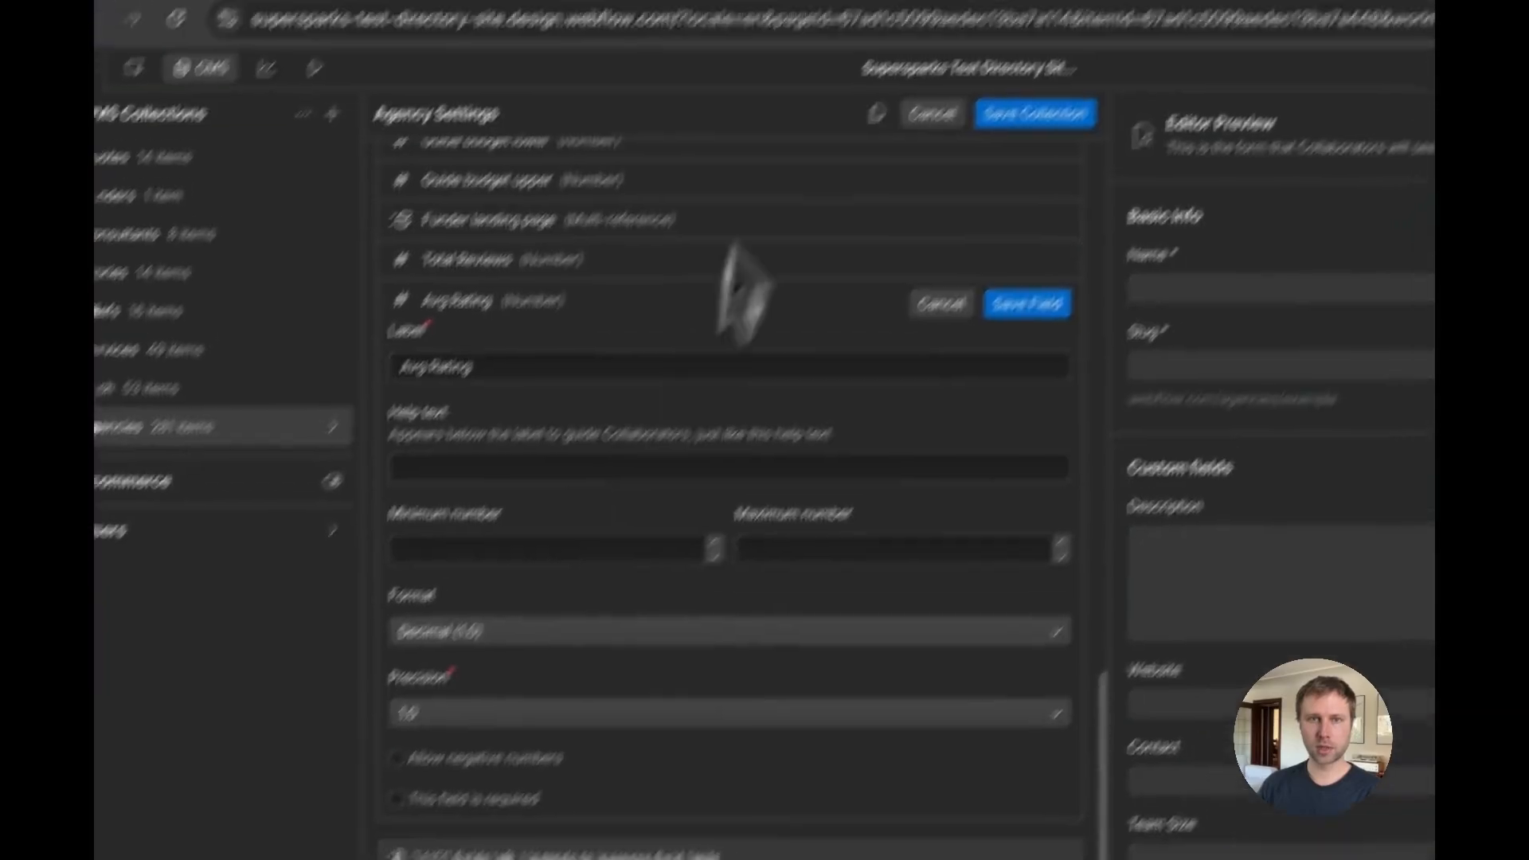
left_click(607, 106)
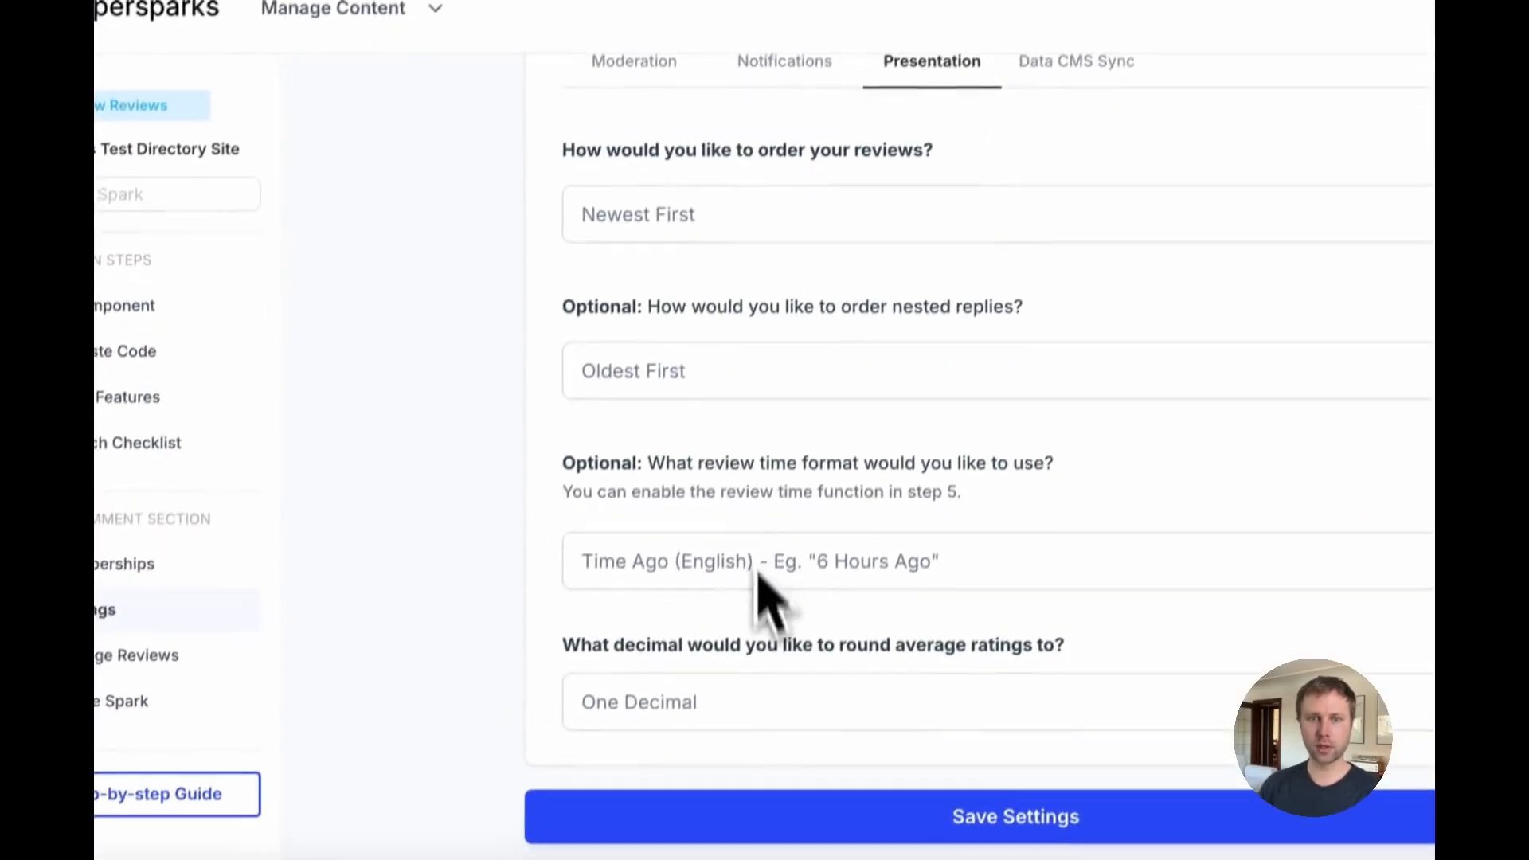
left_click(713, 686)
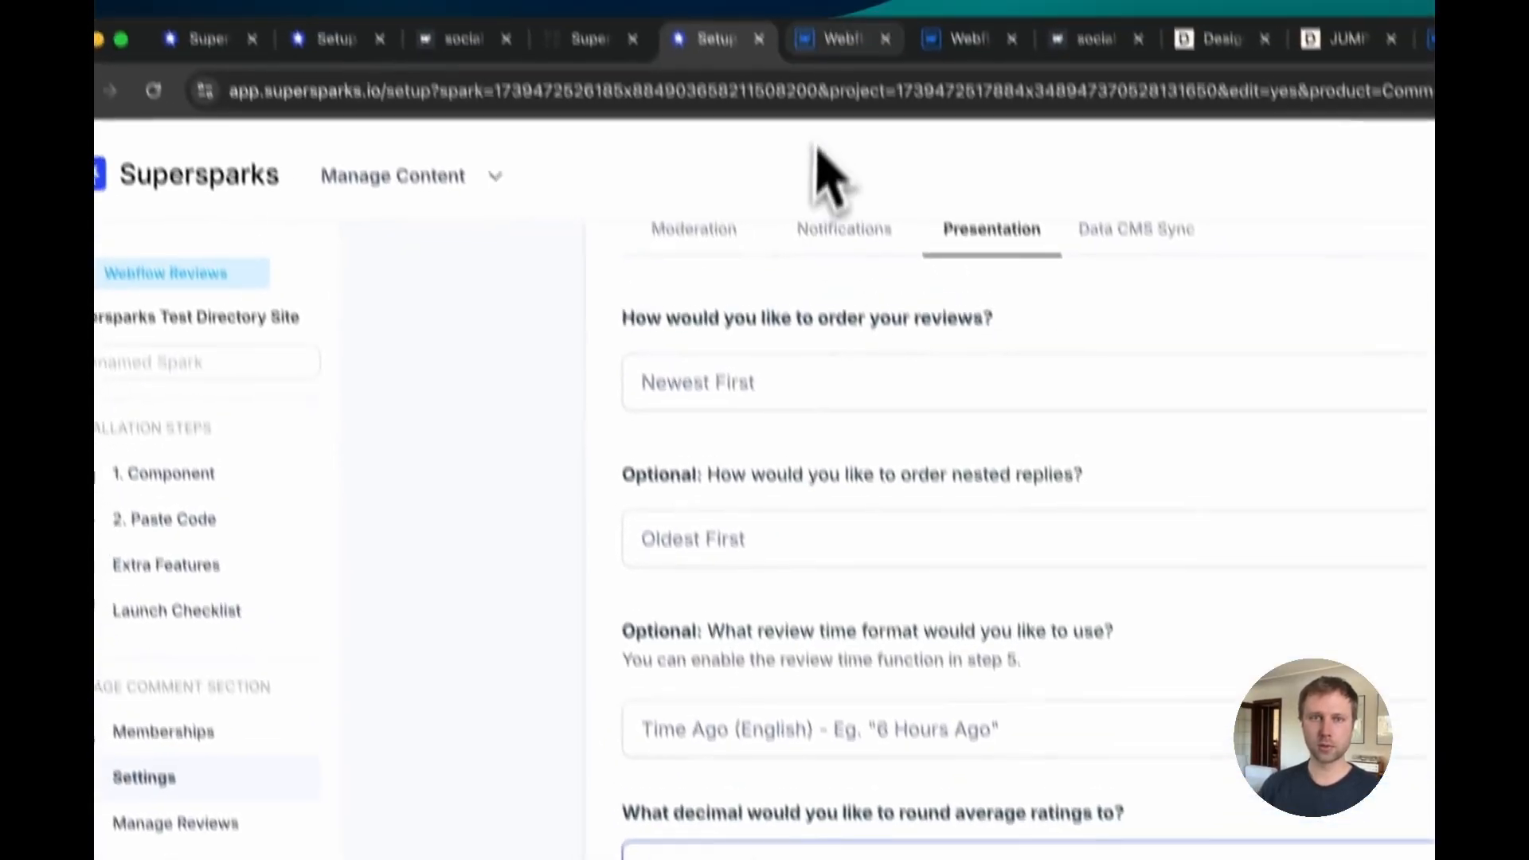
Step: Keep the Avg Rating precision at 1.0, save the field, and save the Agencies collection
left_click(851, 41)
left_click(438, 630)
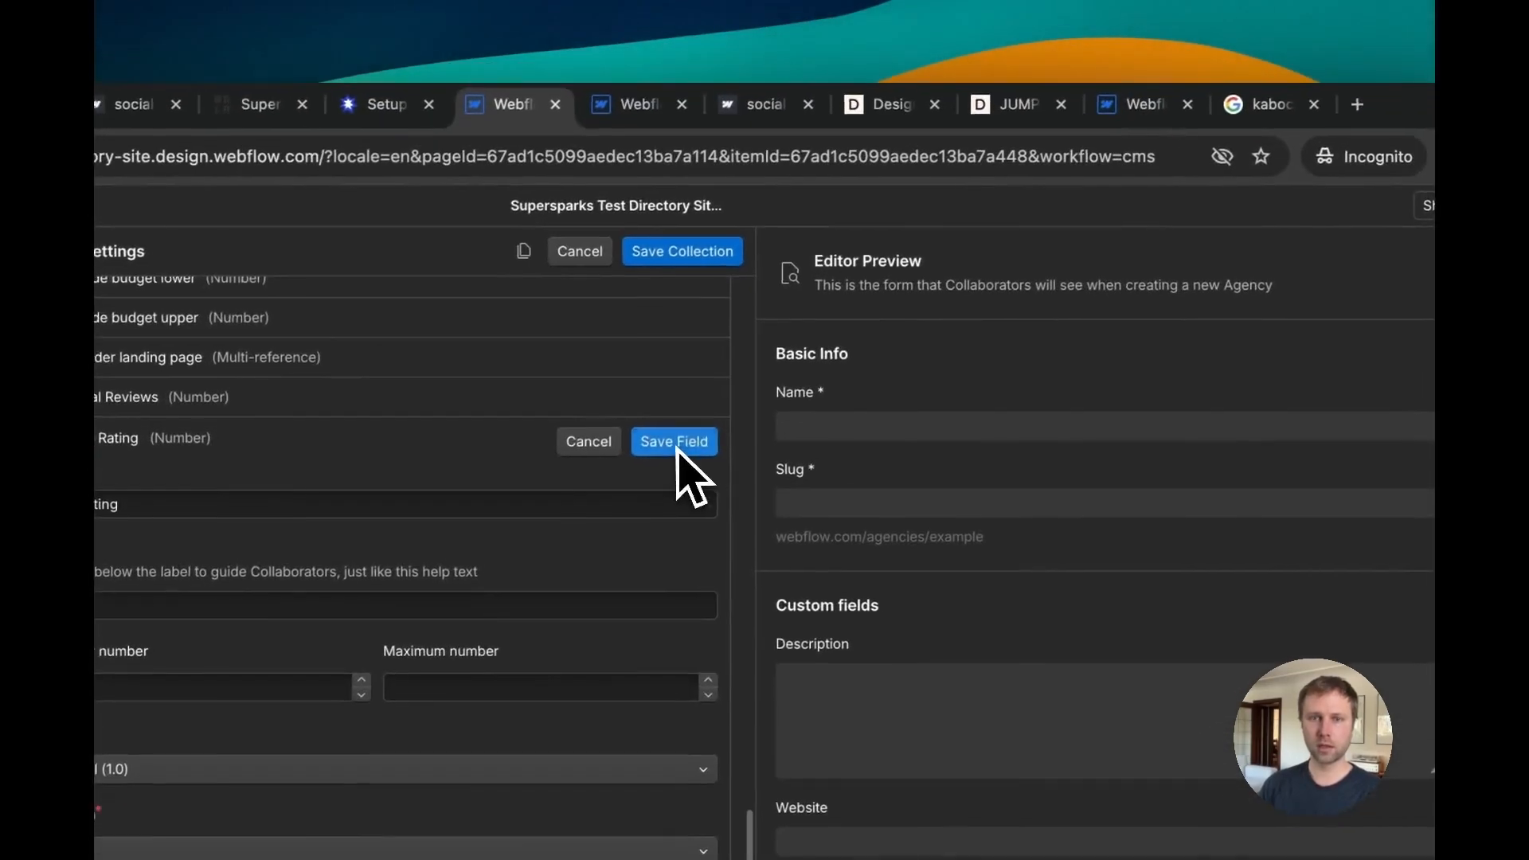
left_click(1007, 216)
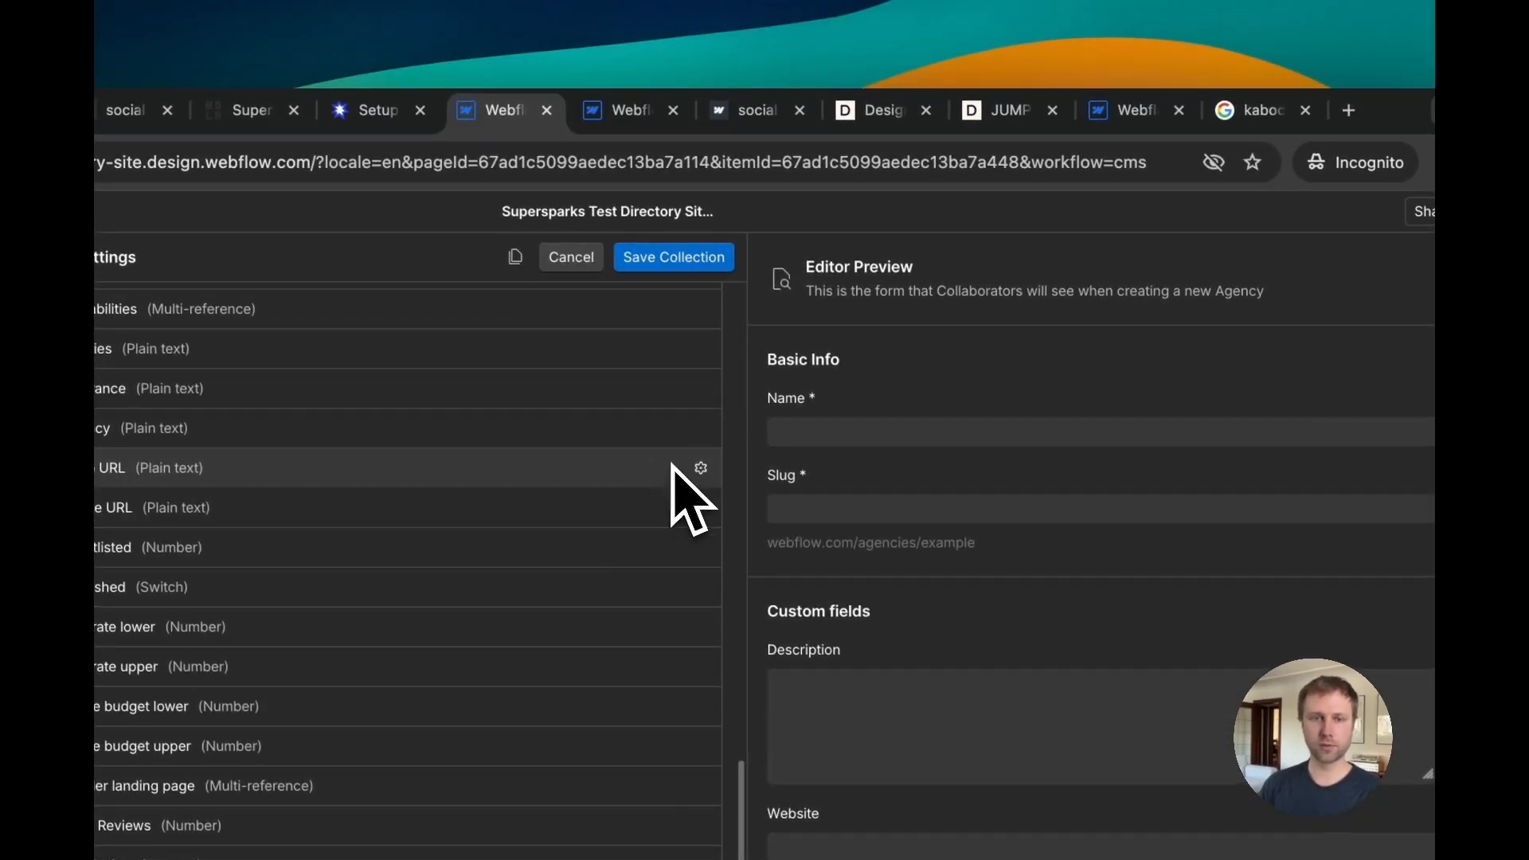
left_click(656, 259)
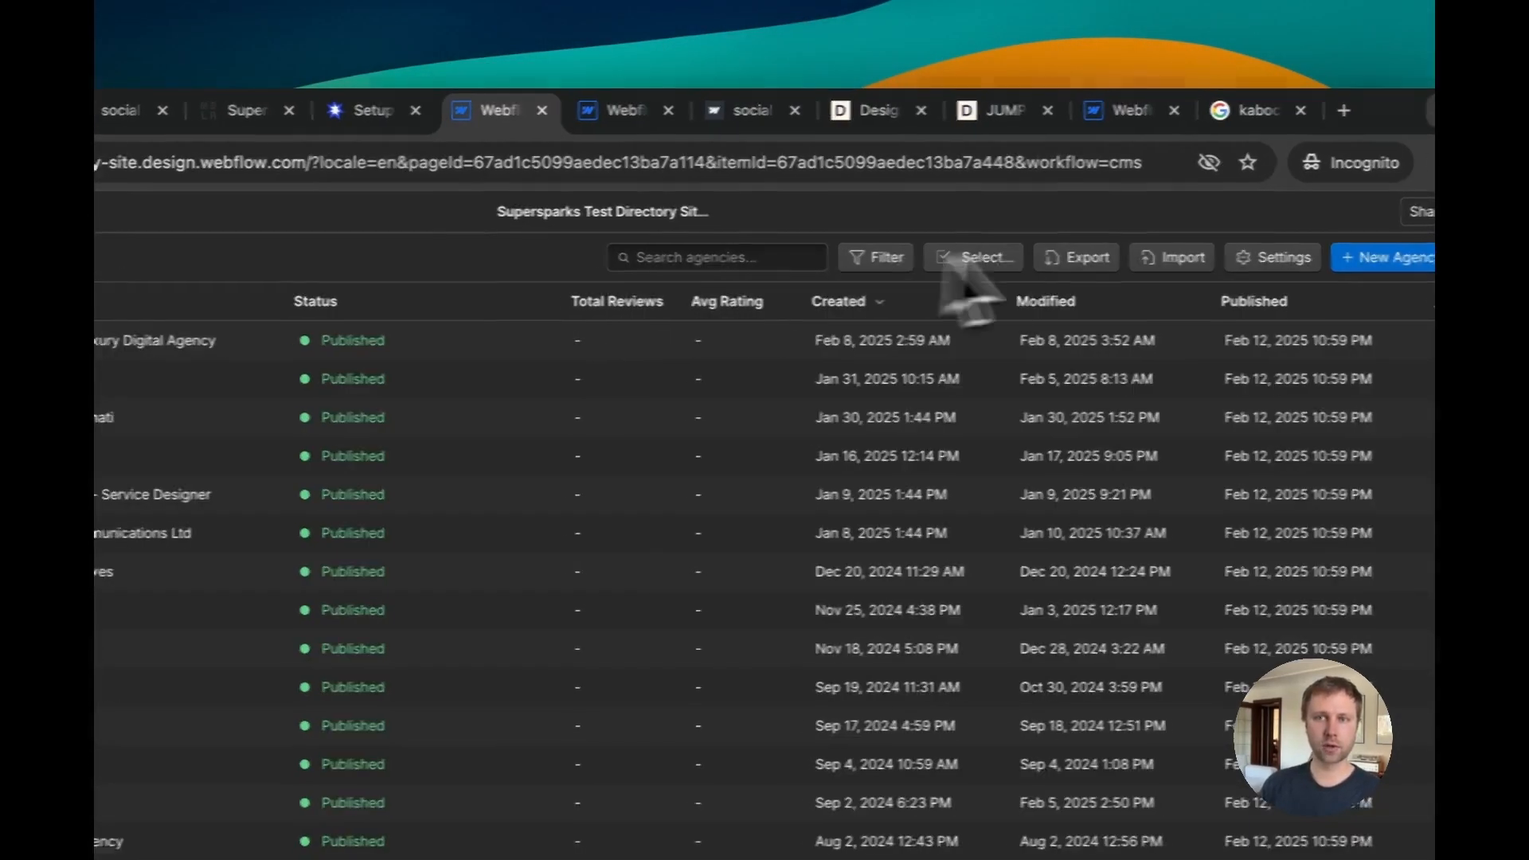
Step: Reload the Supersparks settings, enable CMS data sync, and select Agencies as the collection for total comments
left_click(848, 113)
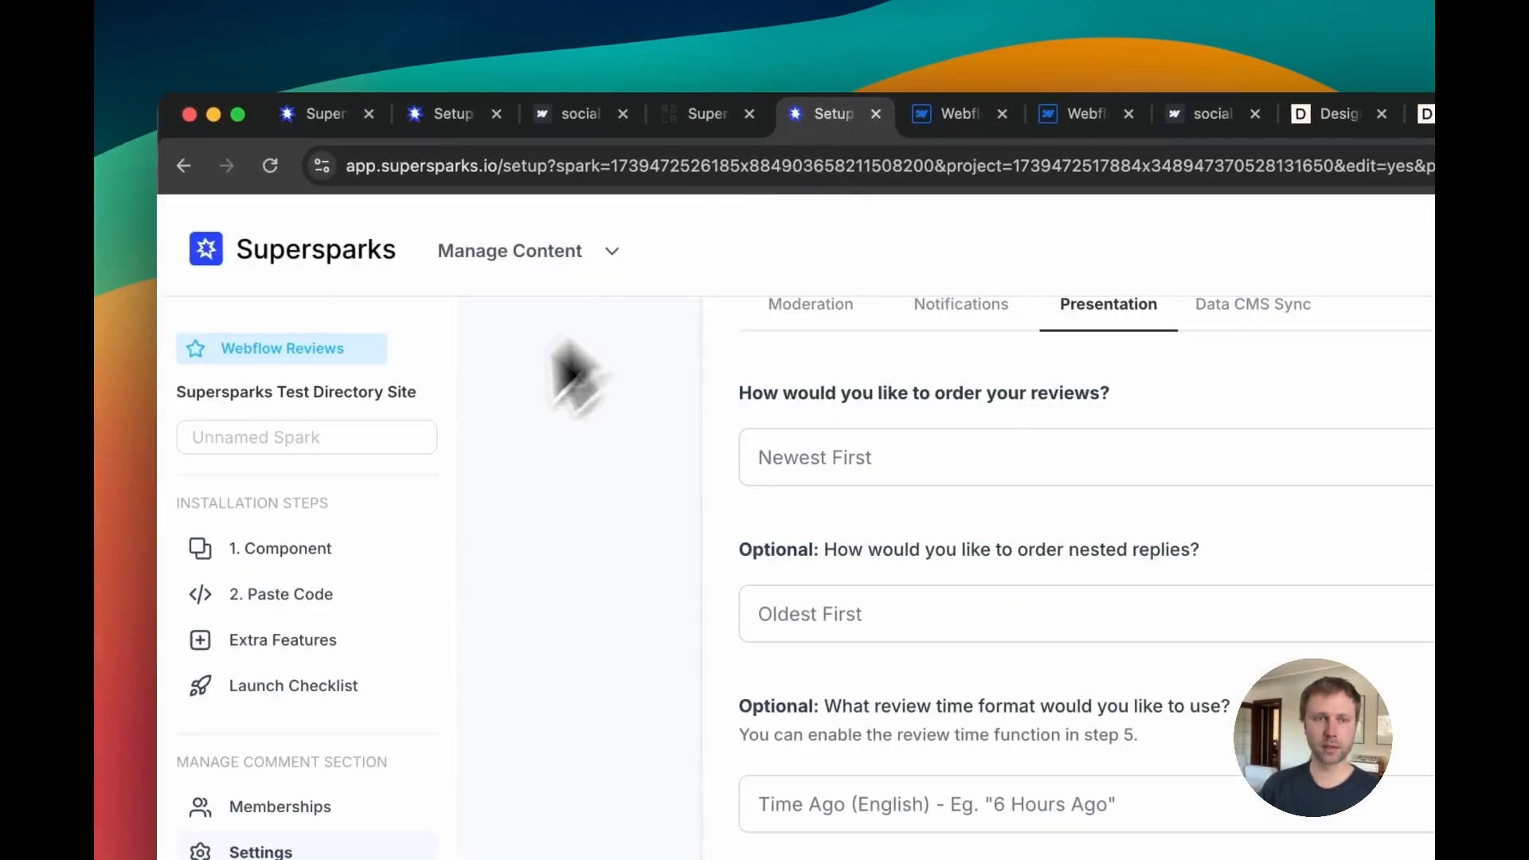
left_click(289, 166)
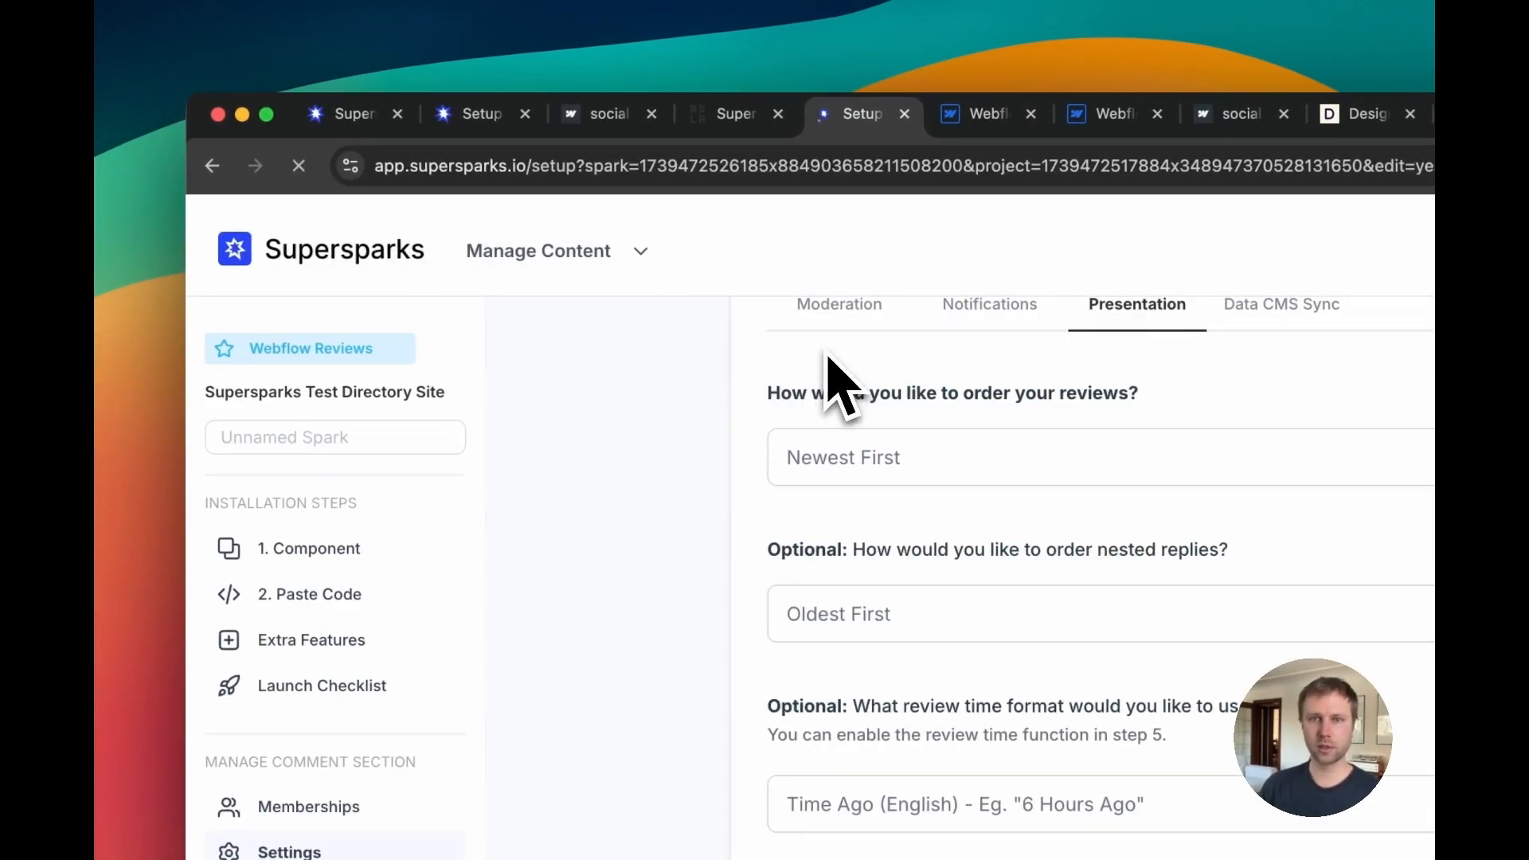
left_click(1289, 460)
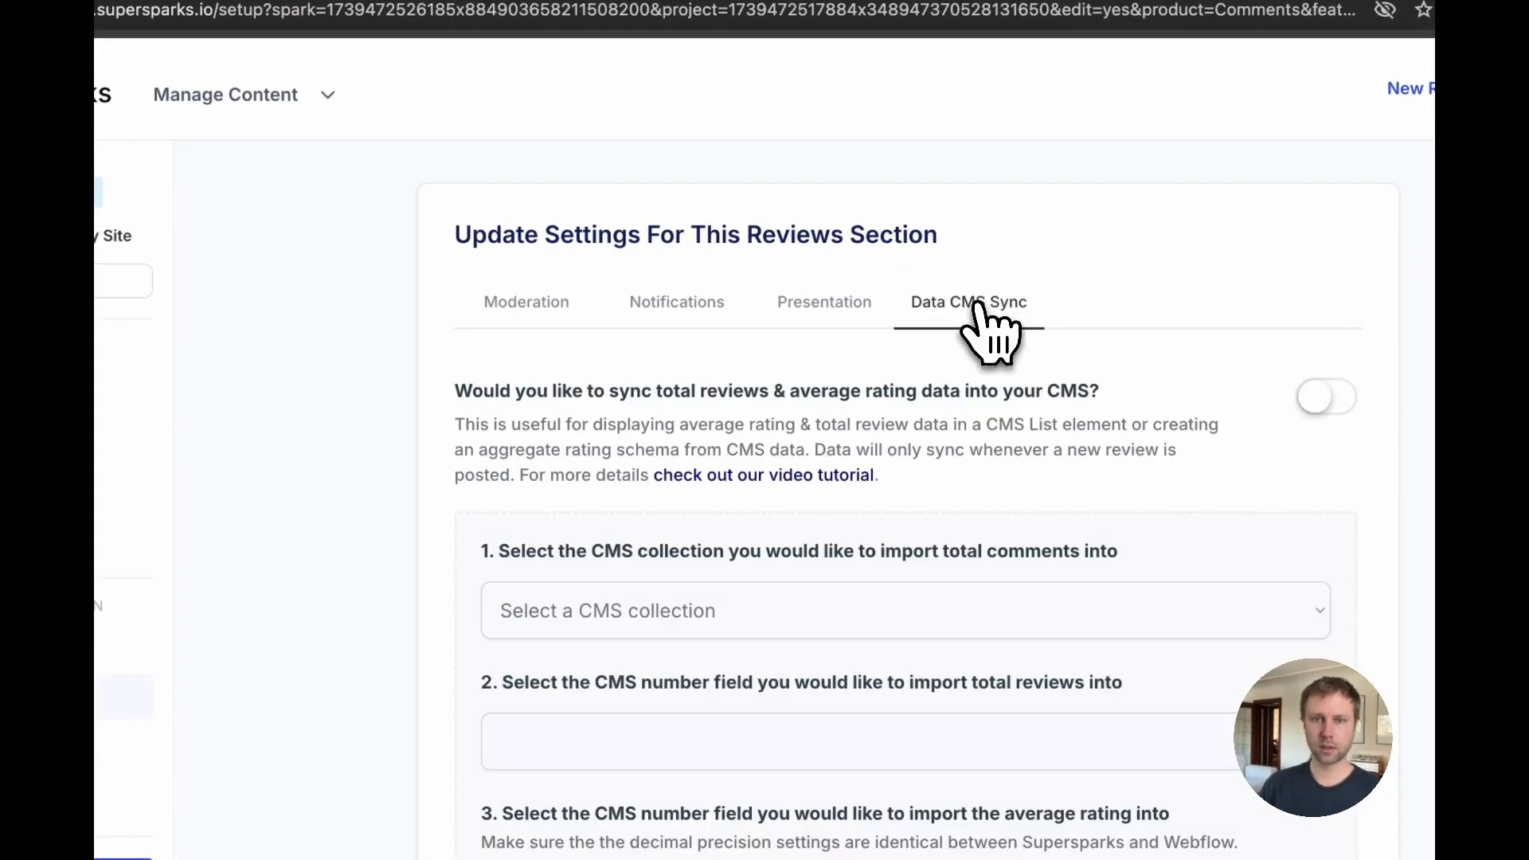
left_click(678, 611)
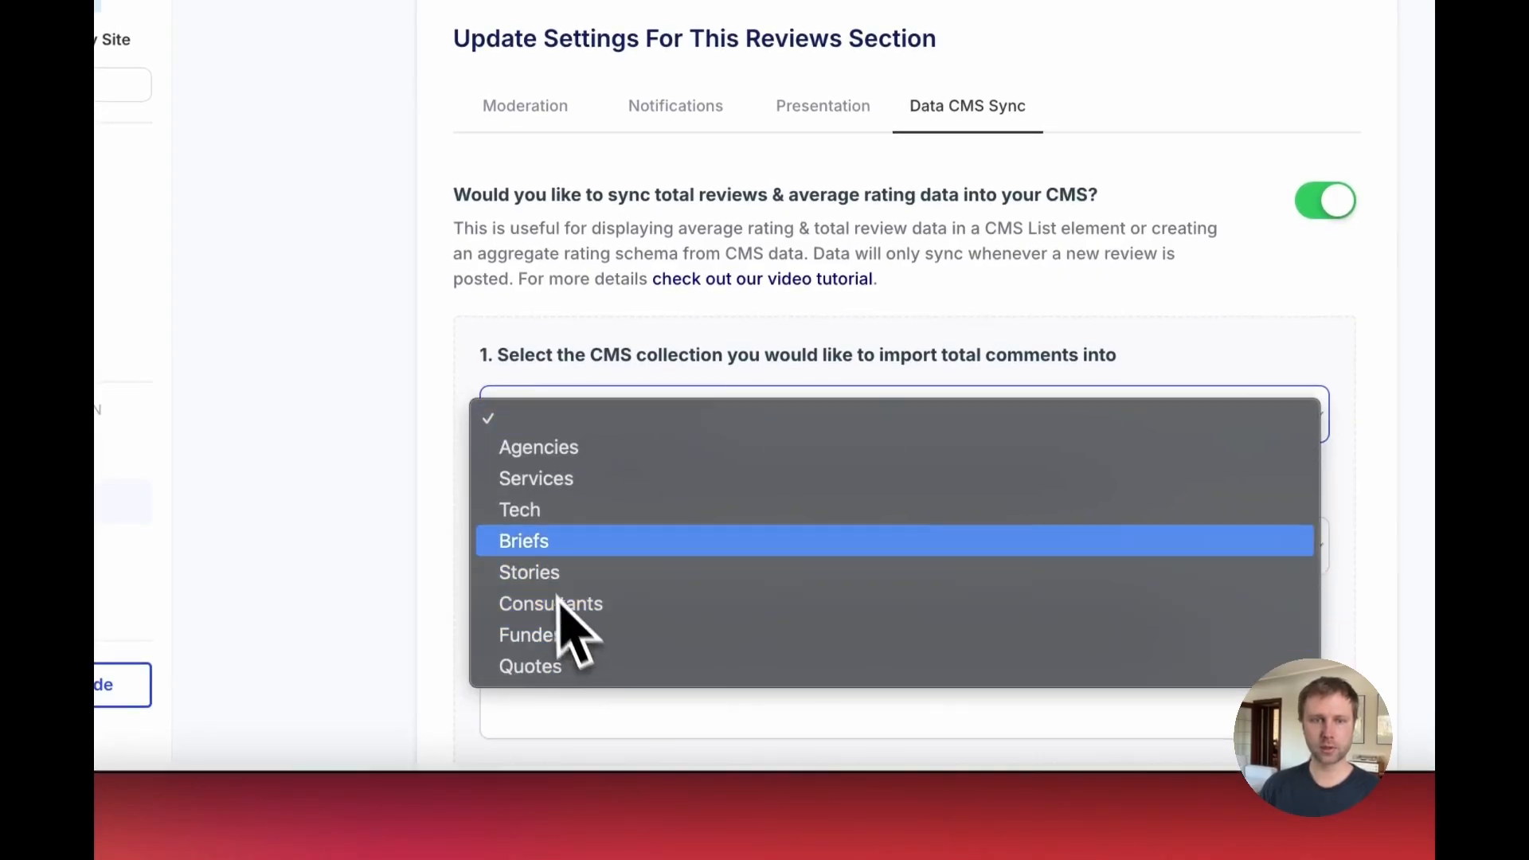
left_click(537, 460)
Step: Choose Total Reviews as the CMS number field for importing total reviews
scroll(547, 494, "down", 4)
left_click(568, 366)
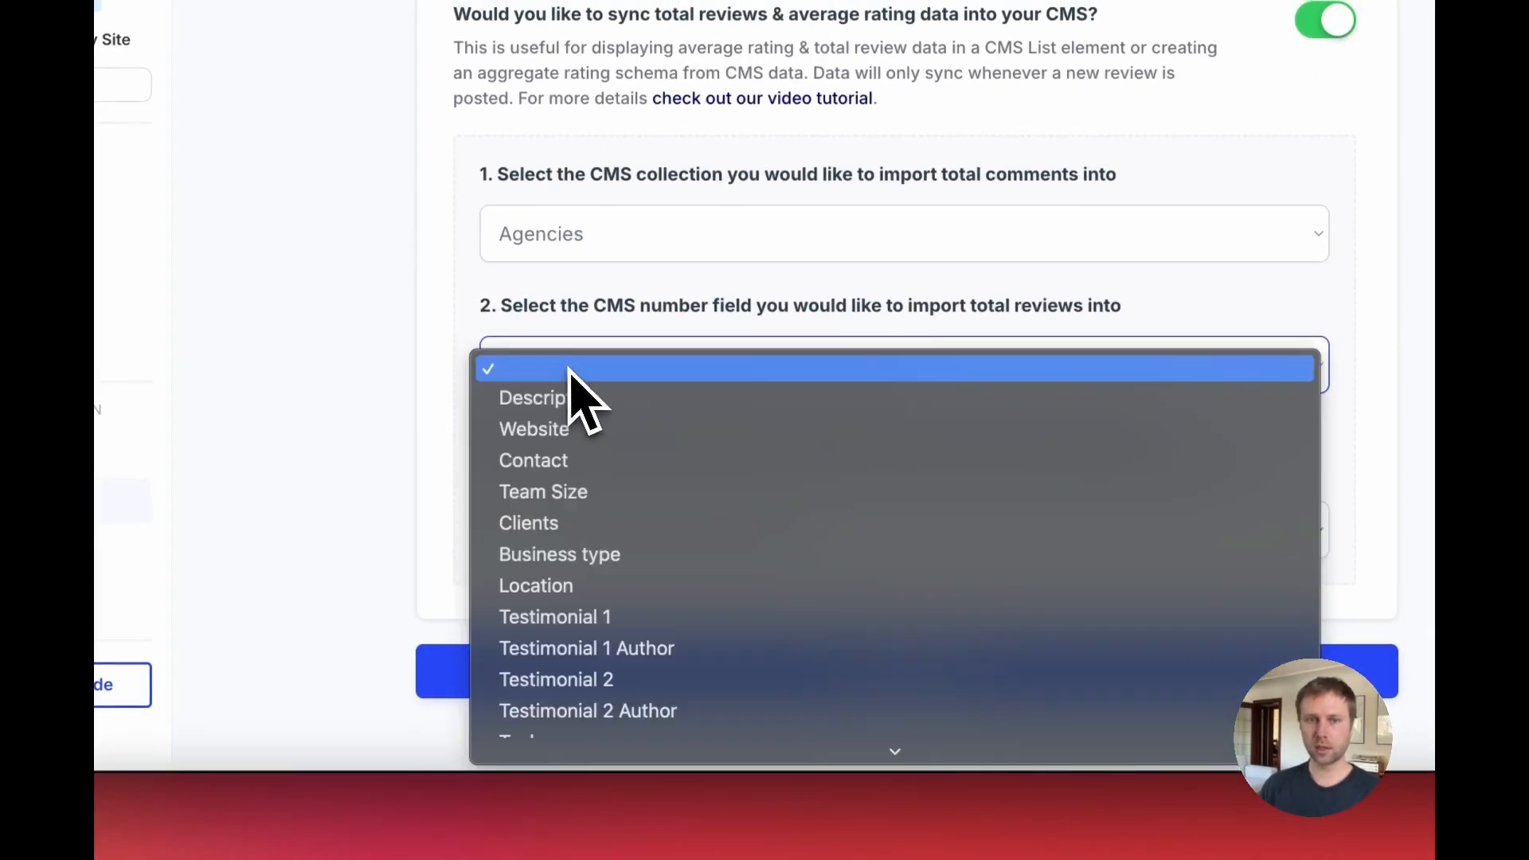
left_click(611, 330)
left_click(629, 363)
scroll(613, 462, "down", 6)
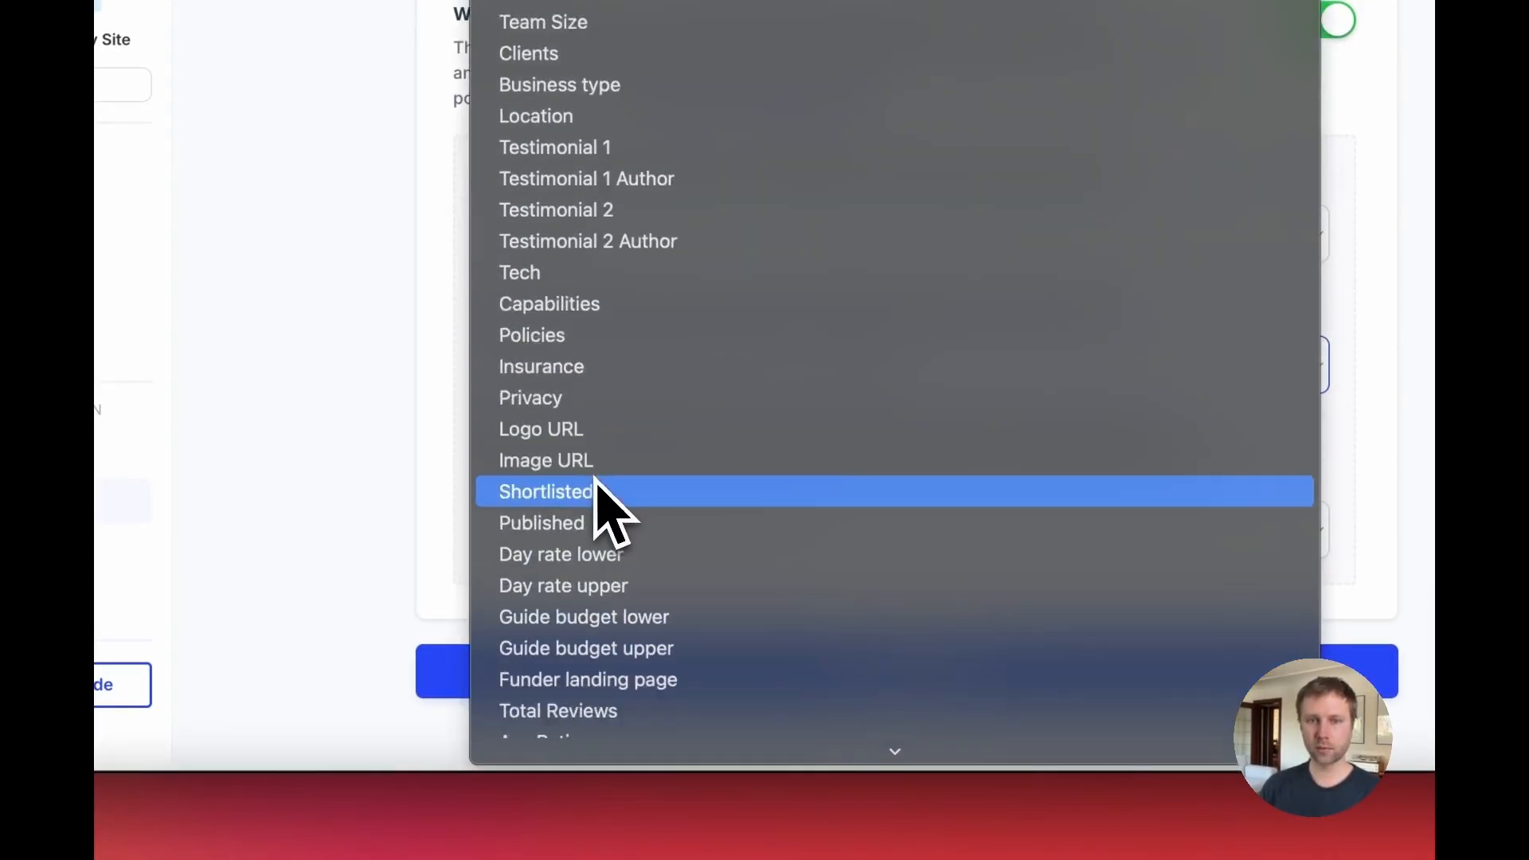
scroll(606, 525, "down", 2)
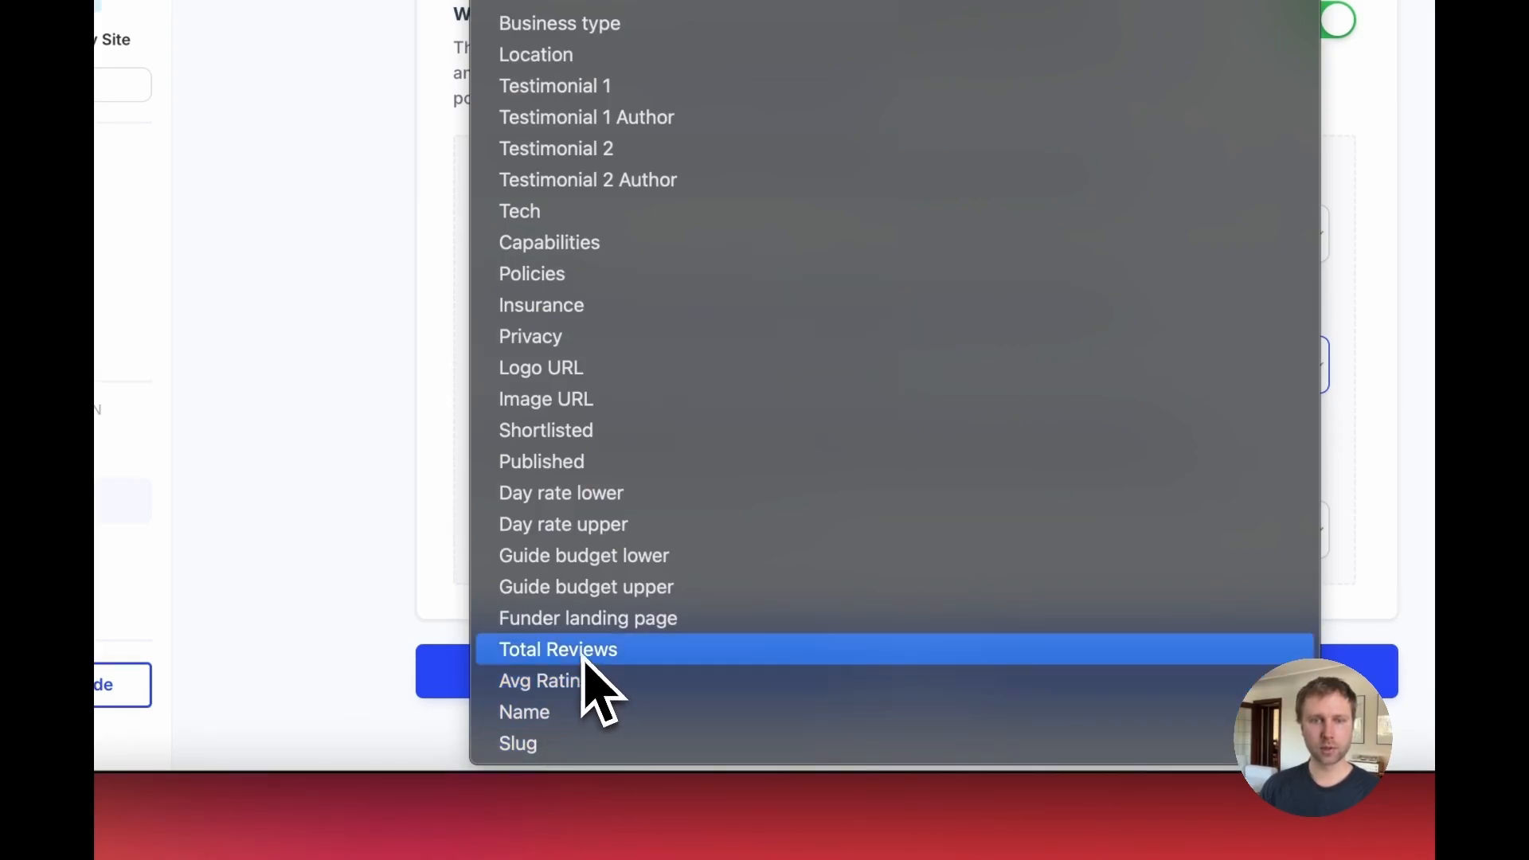
left_click(557, 650)
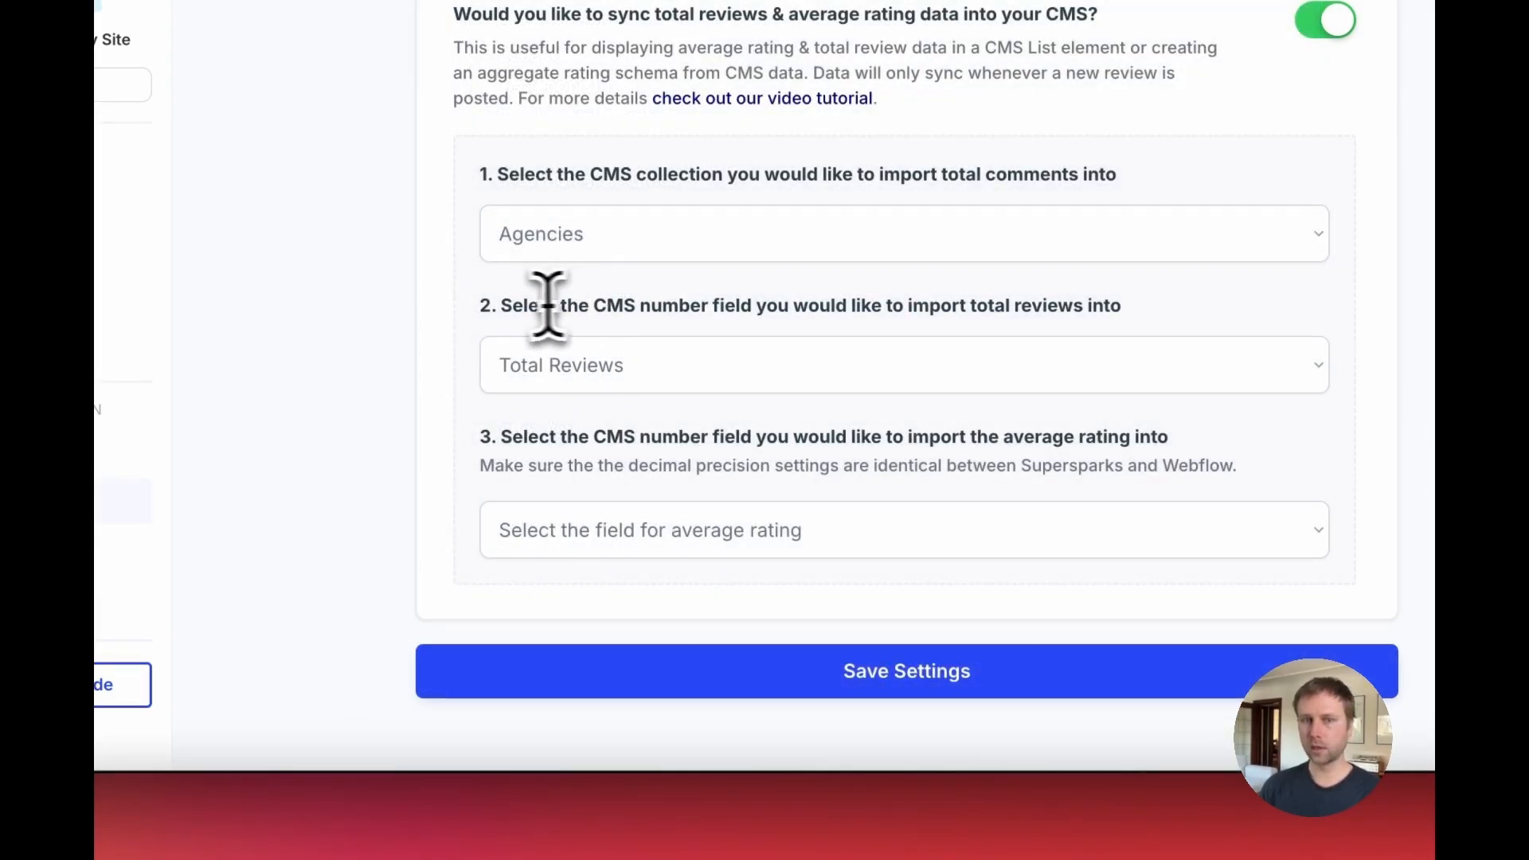
Step: Choose Avg Rating as the CMS number field for the average rating and save the Supersparks settings
left_click_drag(671, 312, 508, 317)
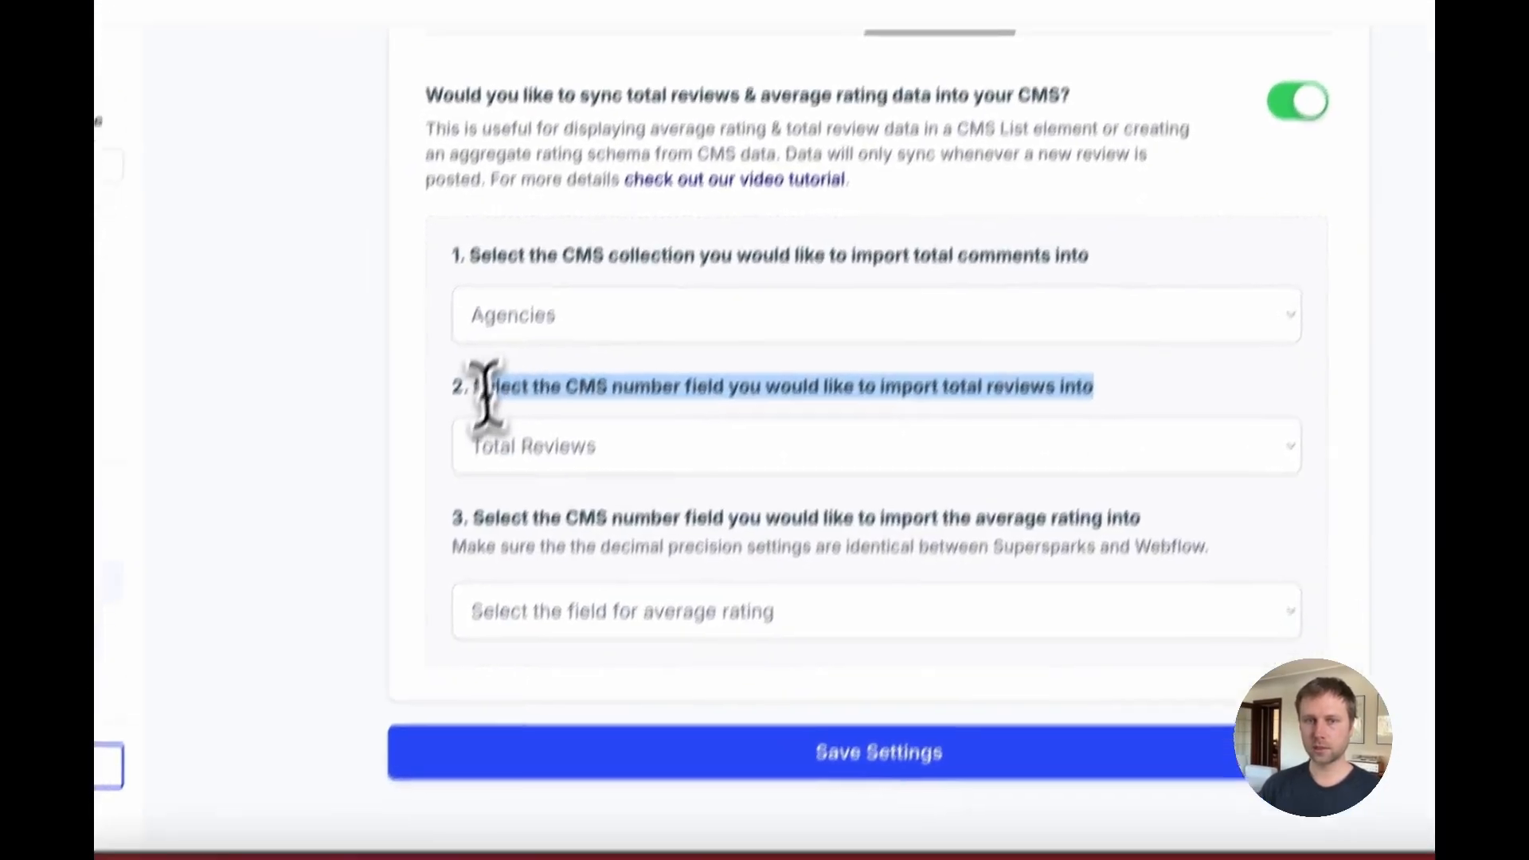
left_click(610, 532)
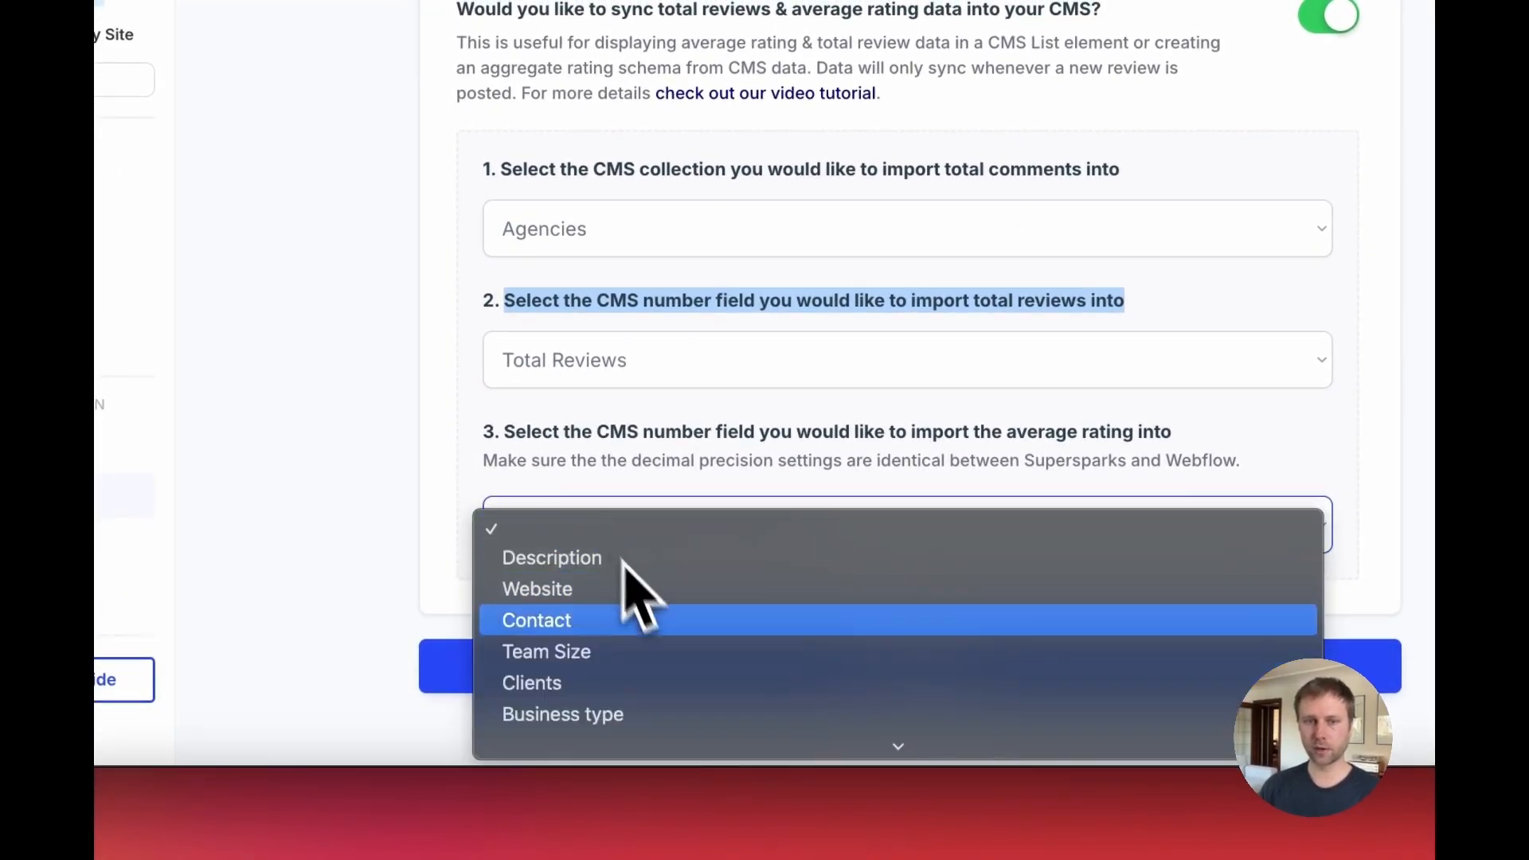
scroll(629, 621, "down", 5)
left_click(590, 677)
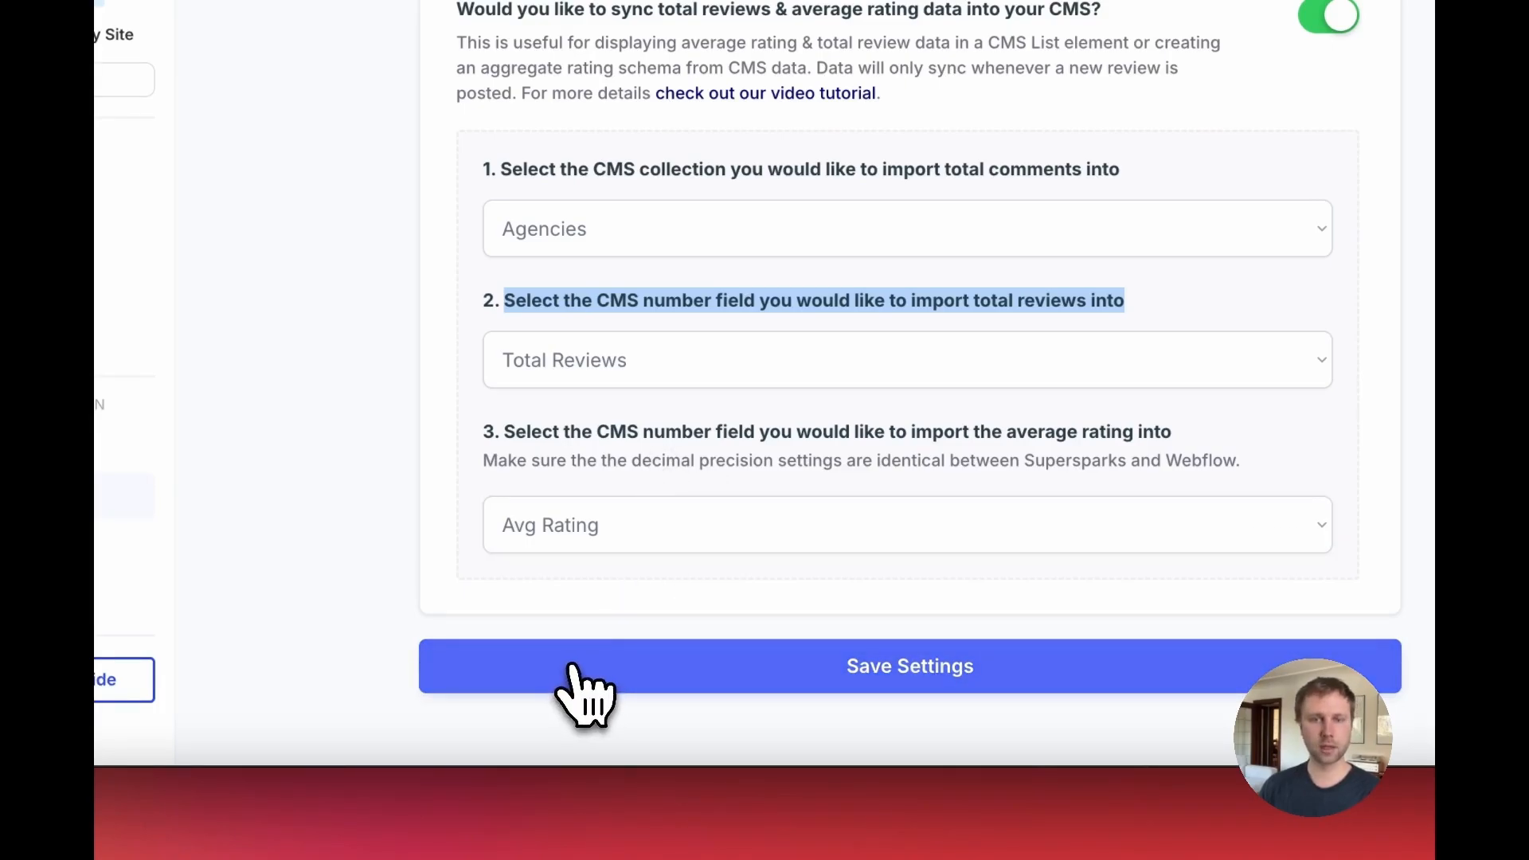
left_click(617, 673)
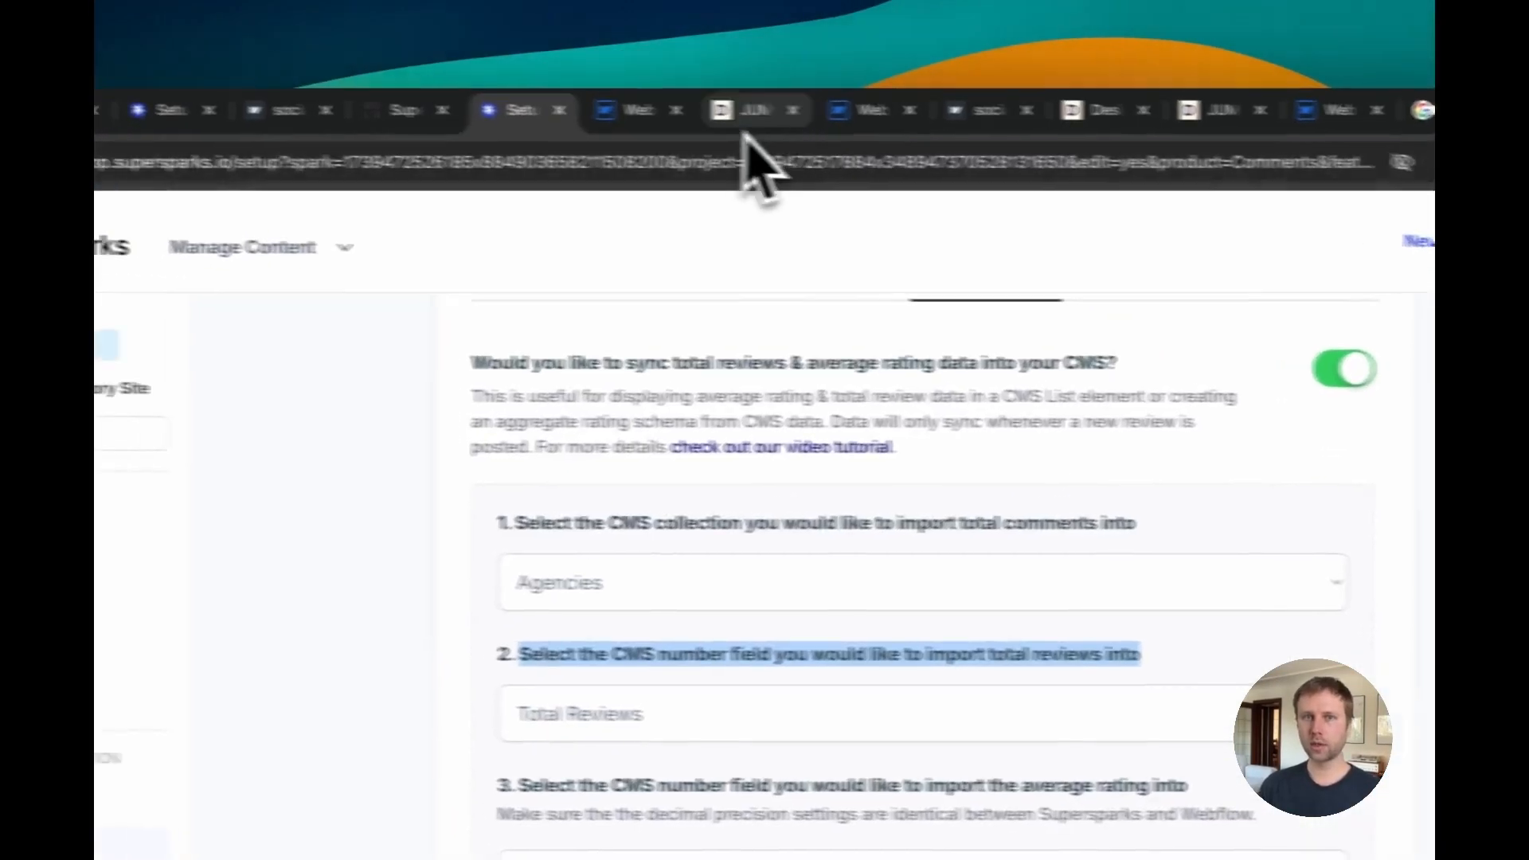
Step: On the live JUMP agency page, post a five-star review reading "new review"
left_click(637, 110)
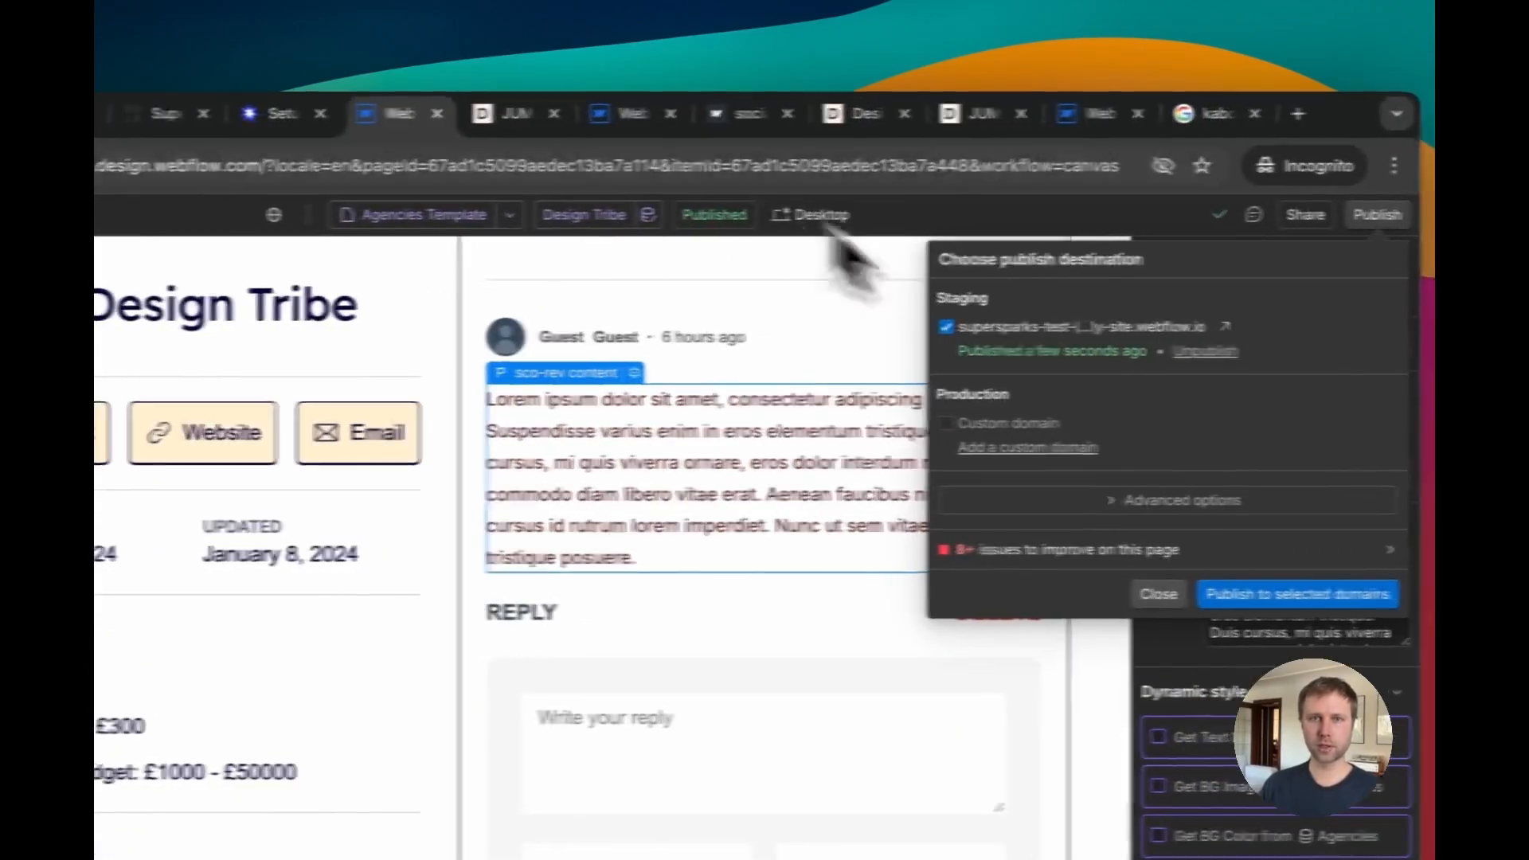
left_click(516, 113)
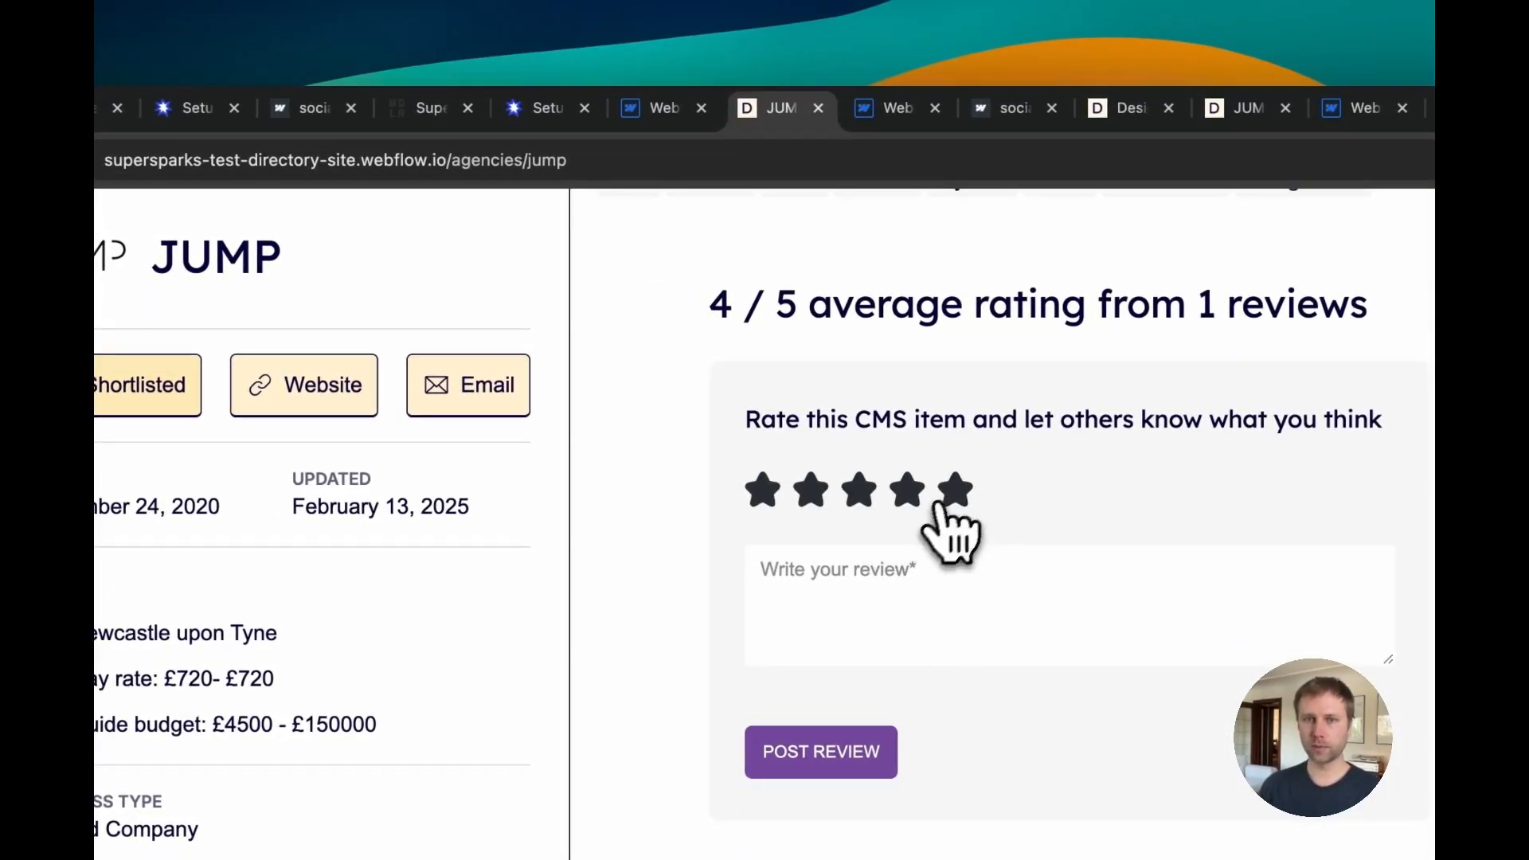
left_click(917, 588)
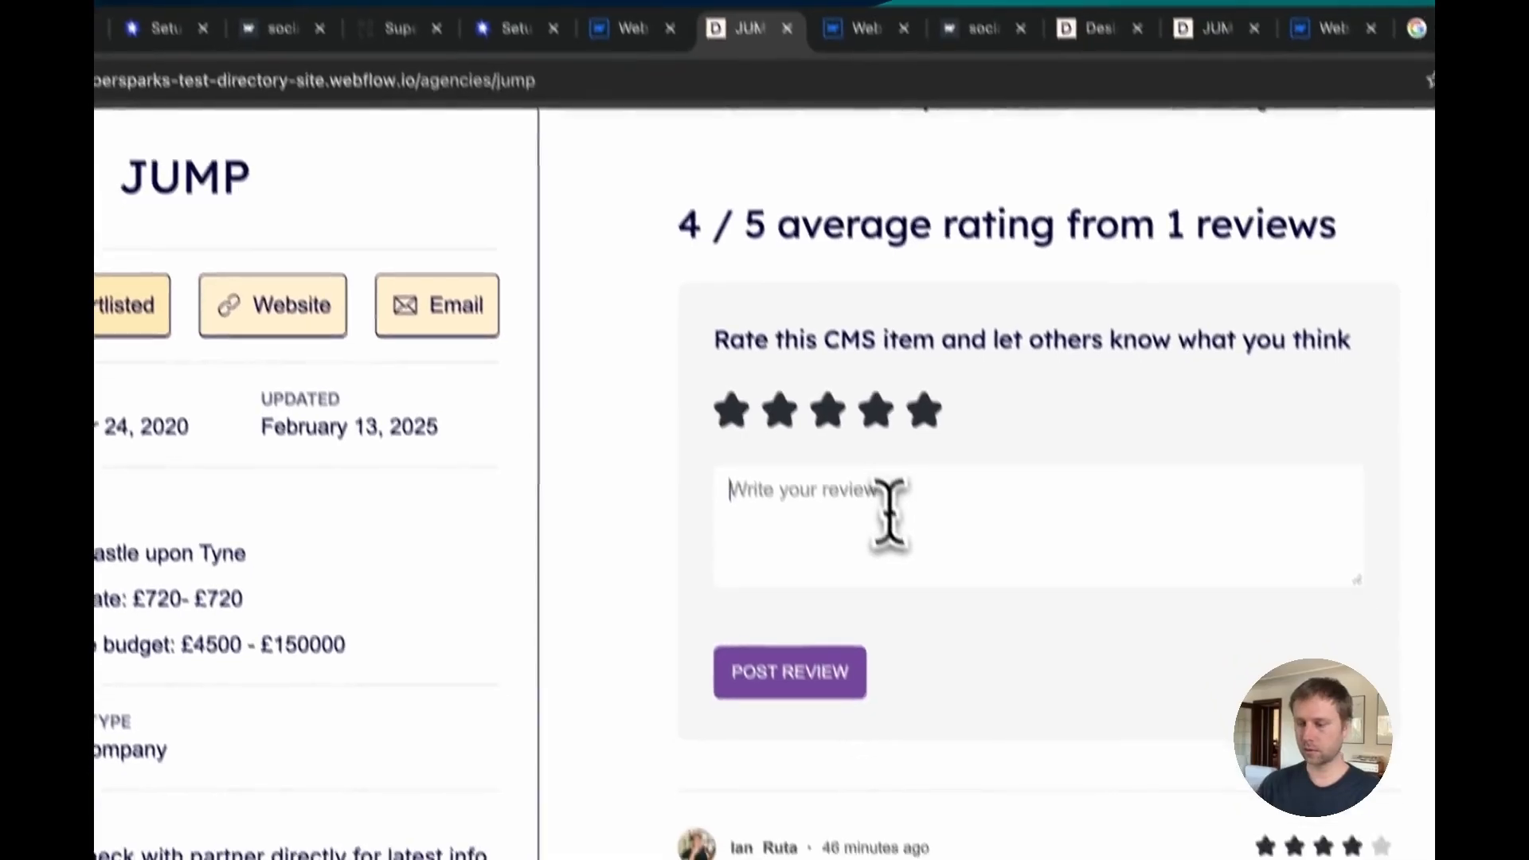
type("new revi")
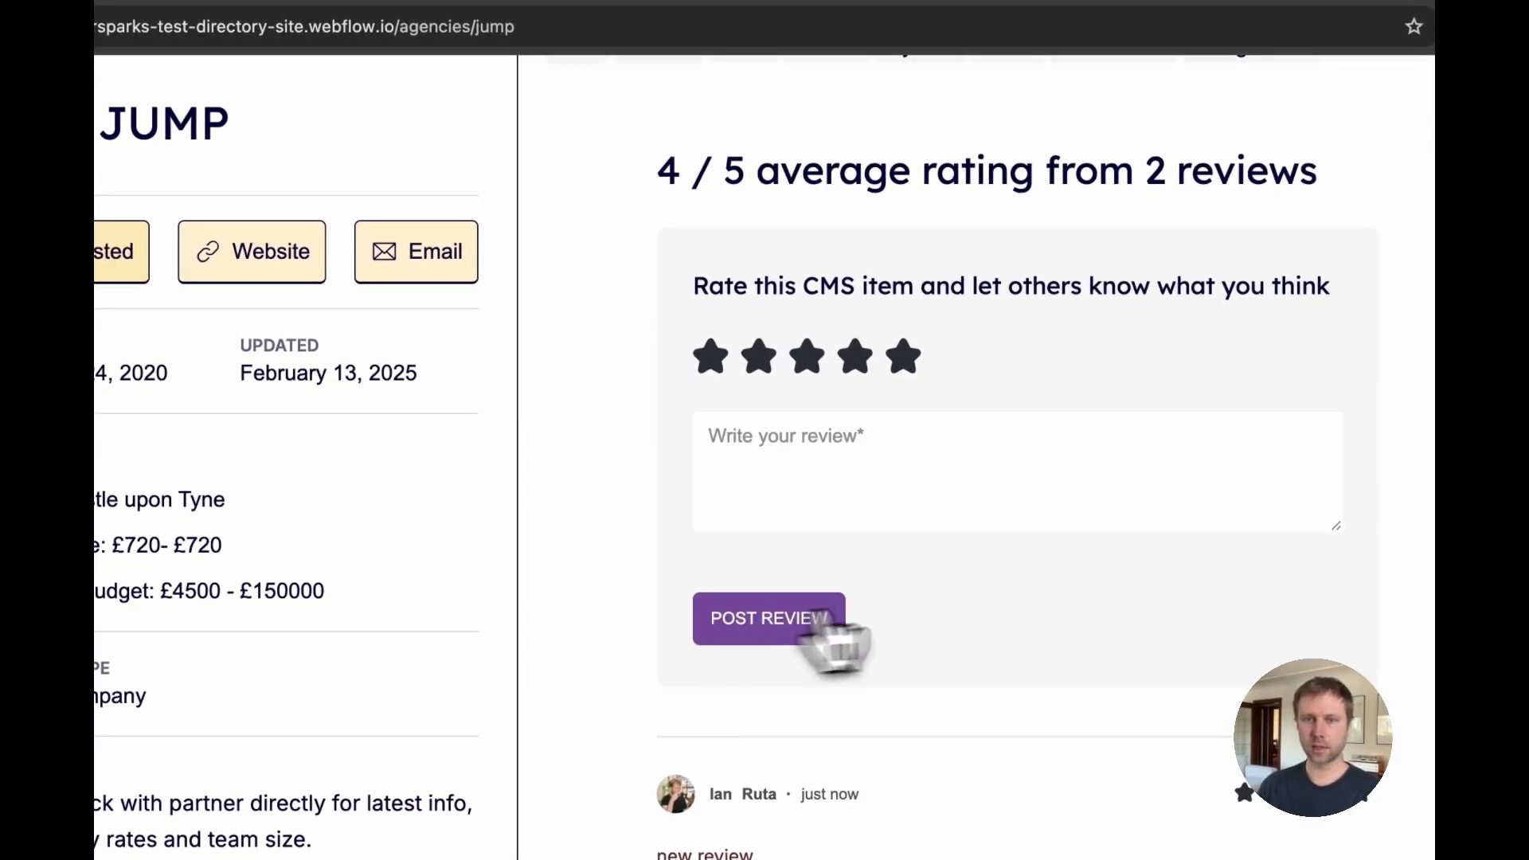
Step: Open the Agencies collection in the Webflow CMS and check its Total Reviews and Avg Rating columns
left_click(741, 116)
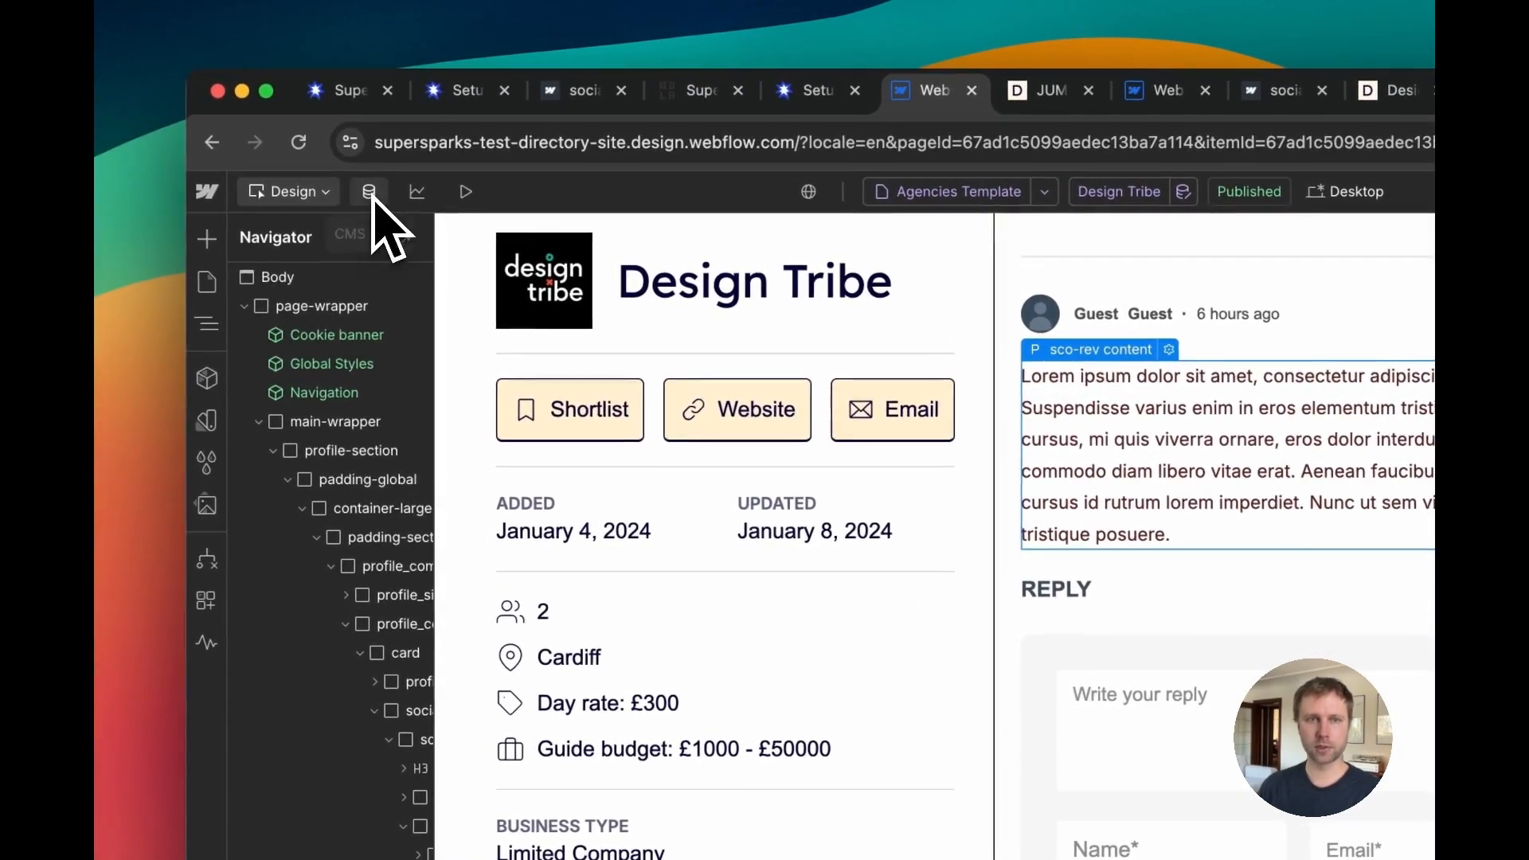
left_click(189, 215)
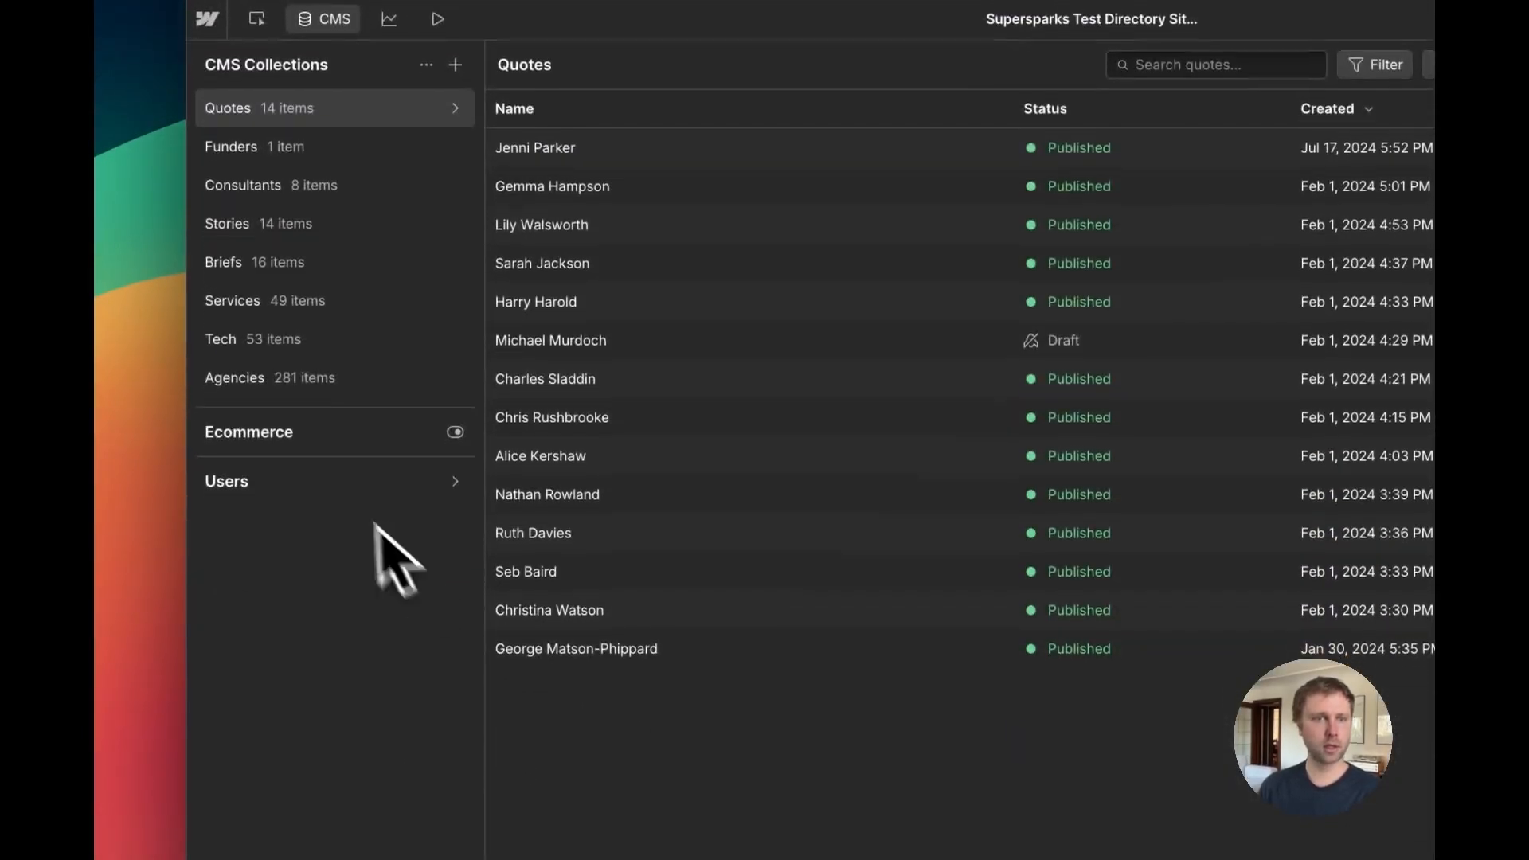
left_click(358, 540)
scroll(693, 590, "down", 9)
scroll(701, 398, "down", 3)
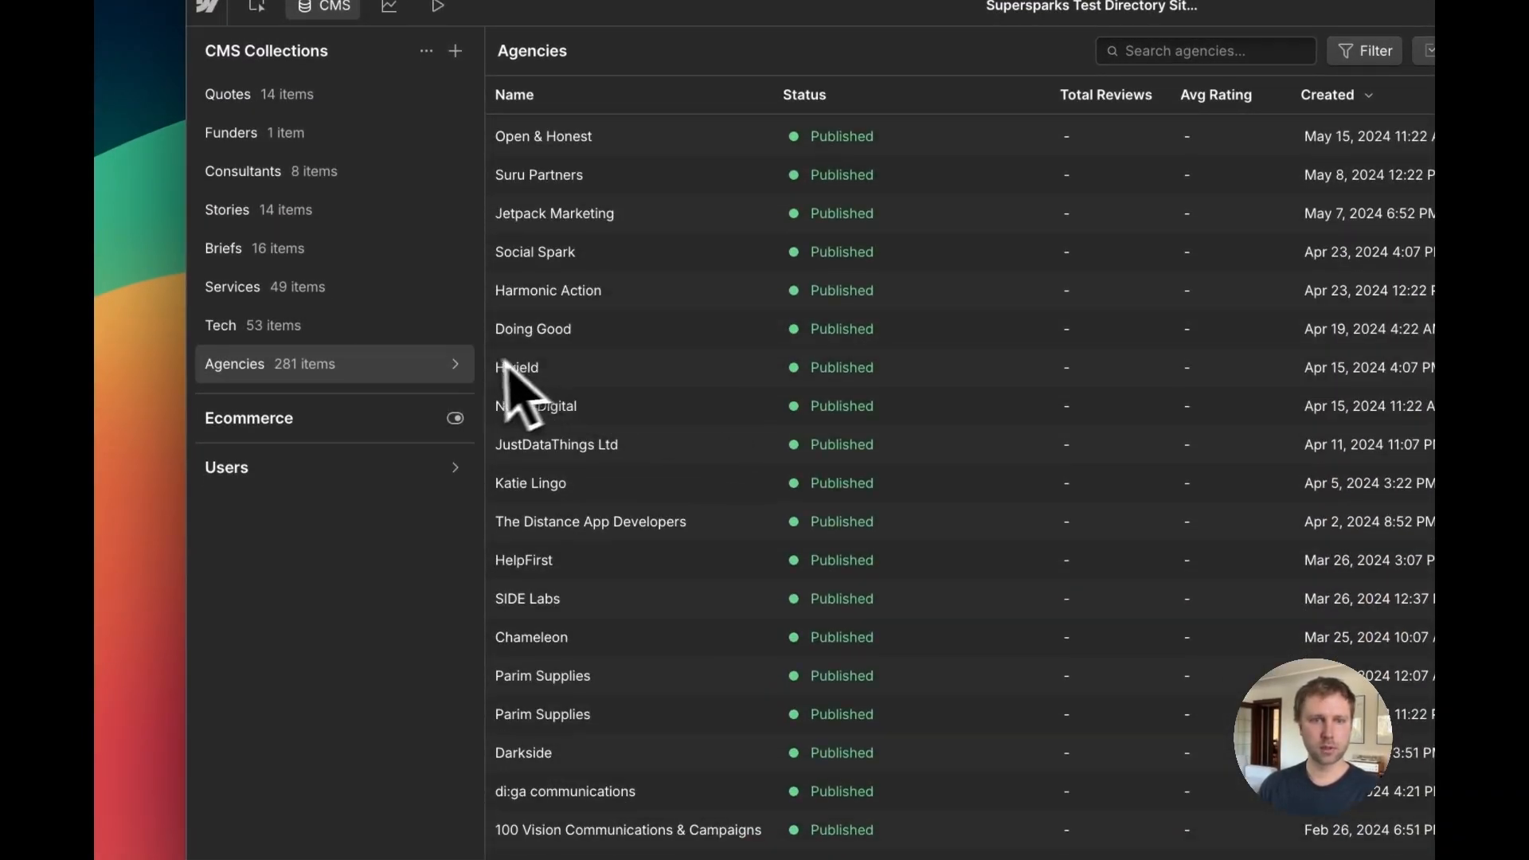
scroll(714, 344, "up", 9)
Step: Reload the Designer's CMS view and search the Agencies collection for jump
left_click(940, 55)
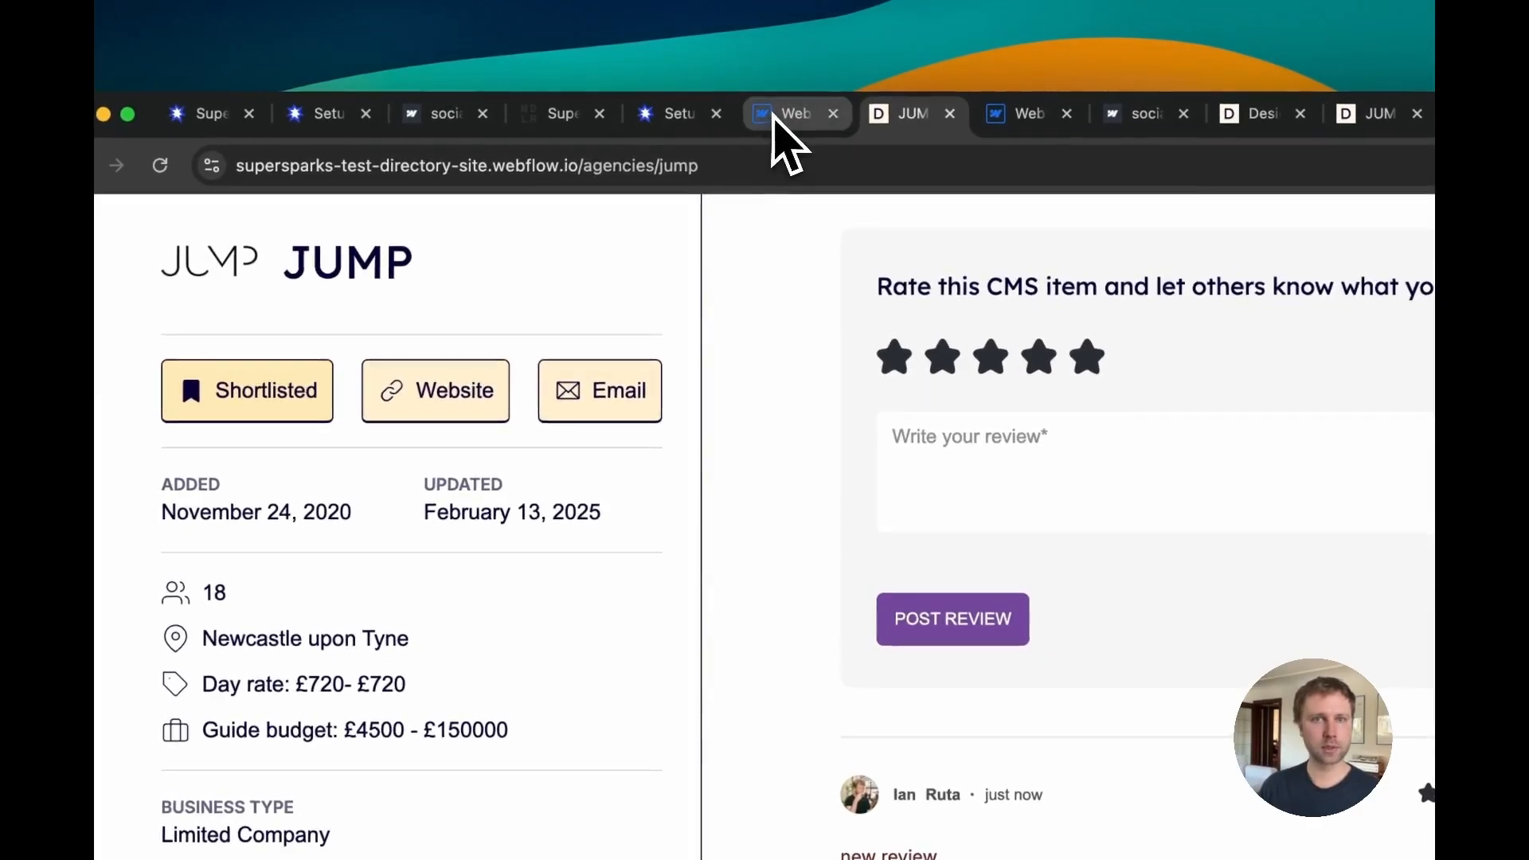
left_click(784, 111)
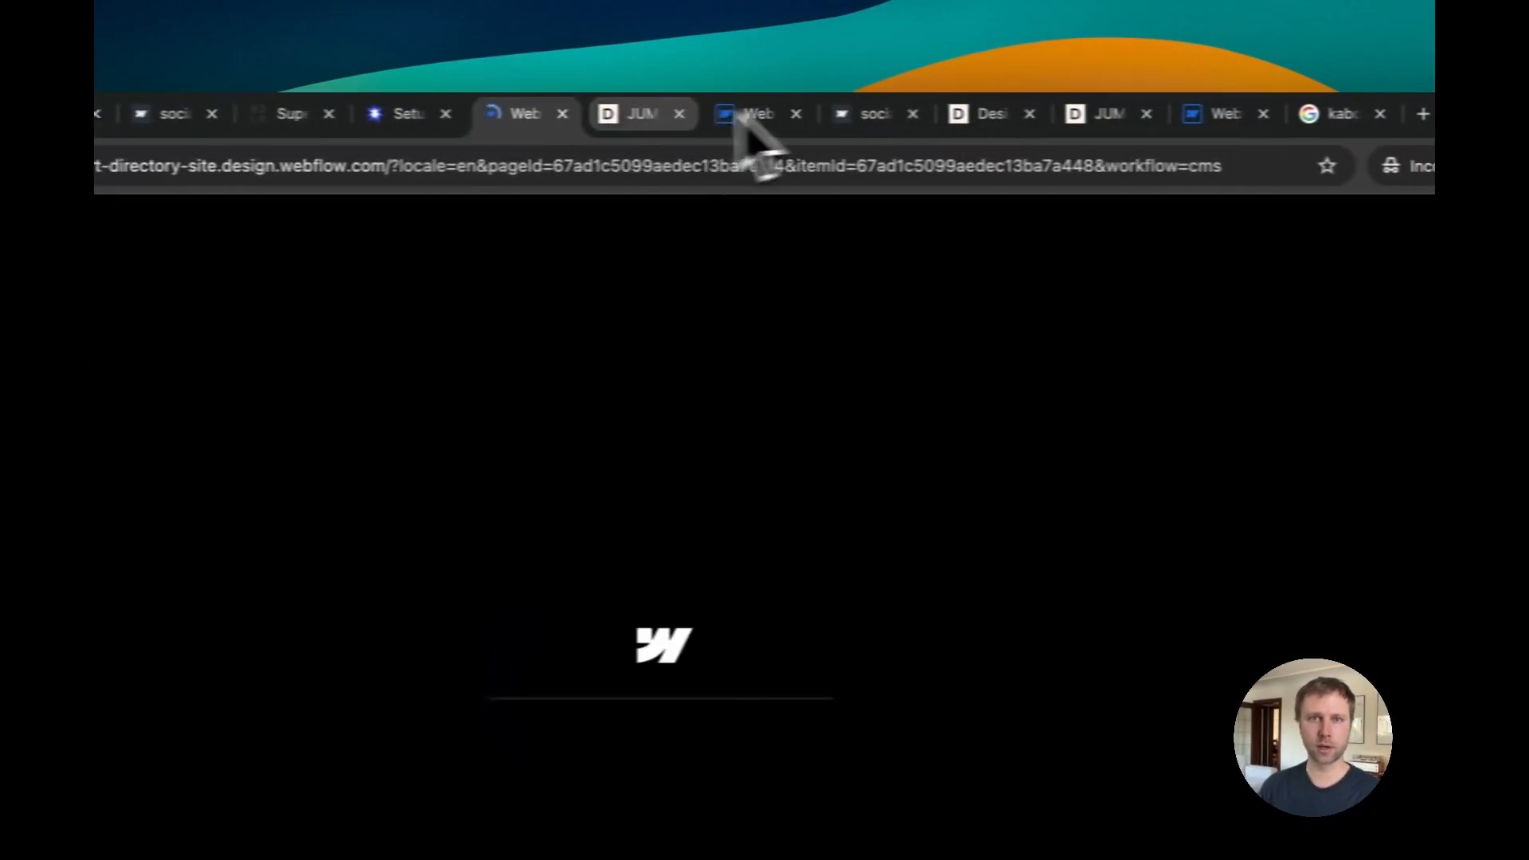
left_click(1036, 114)
left_click(478, 114)
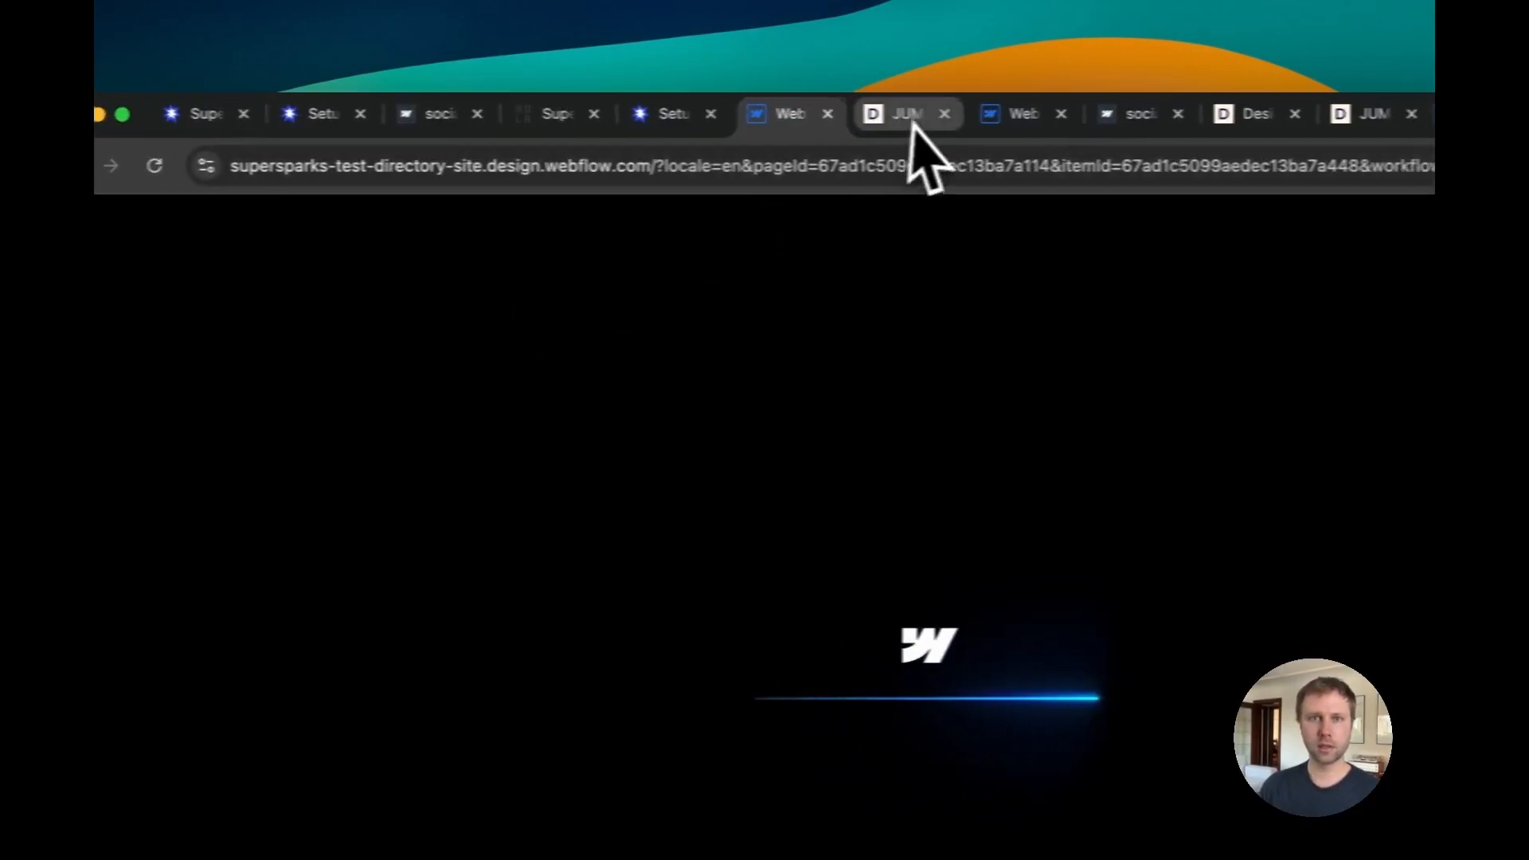
left_click(908, 115)
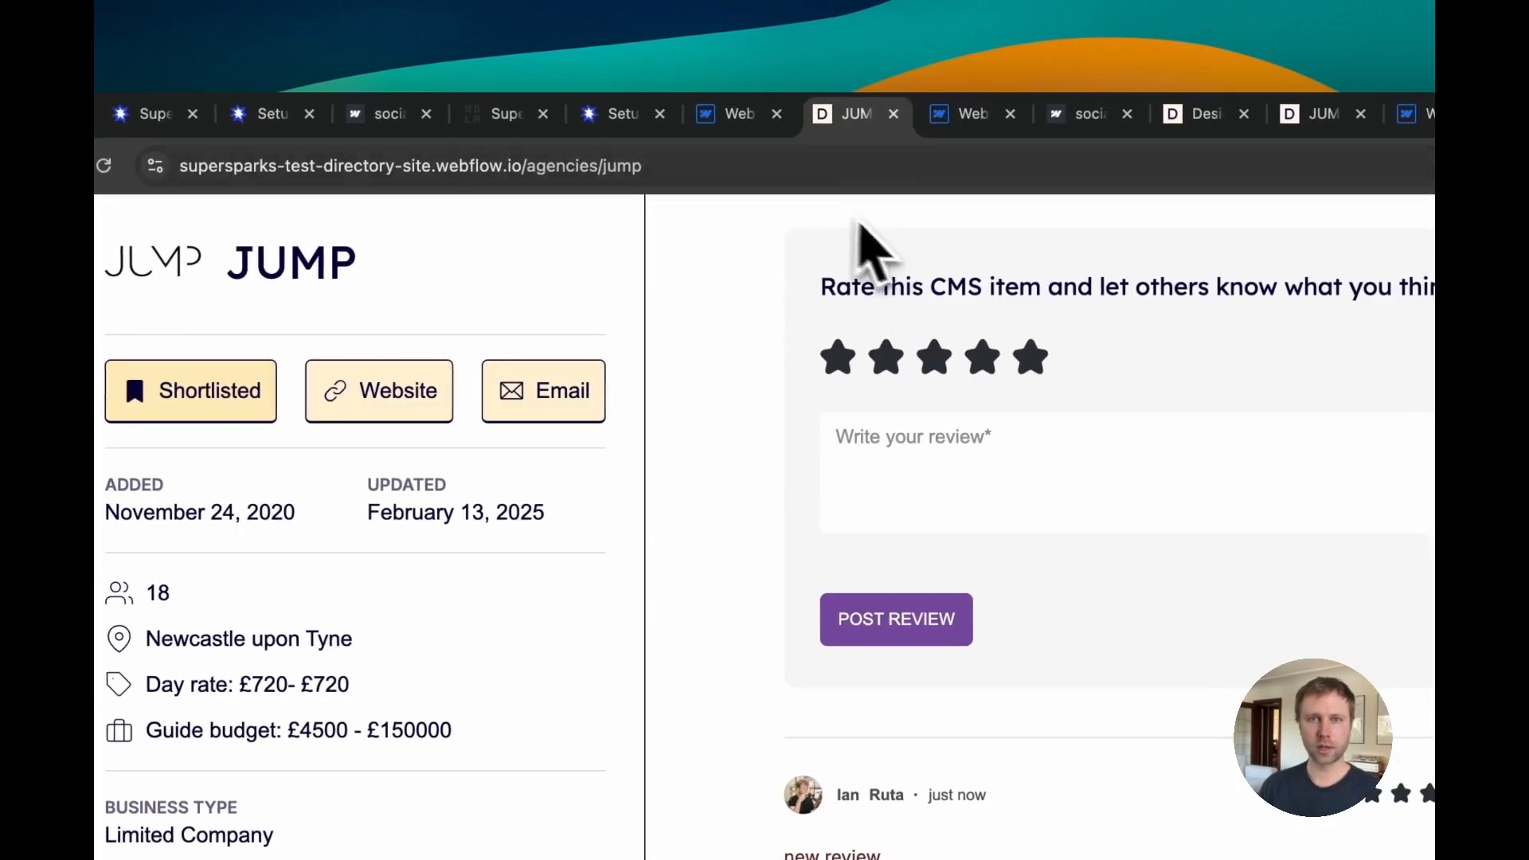
left_click(736, 114)
left_click(851, 114)
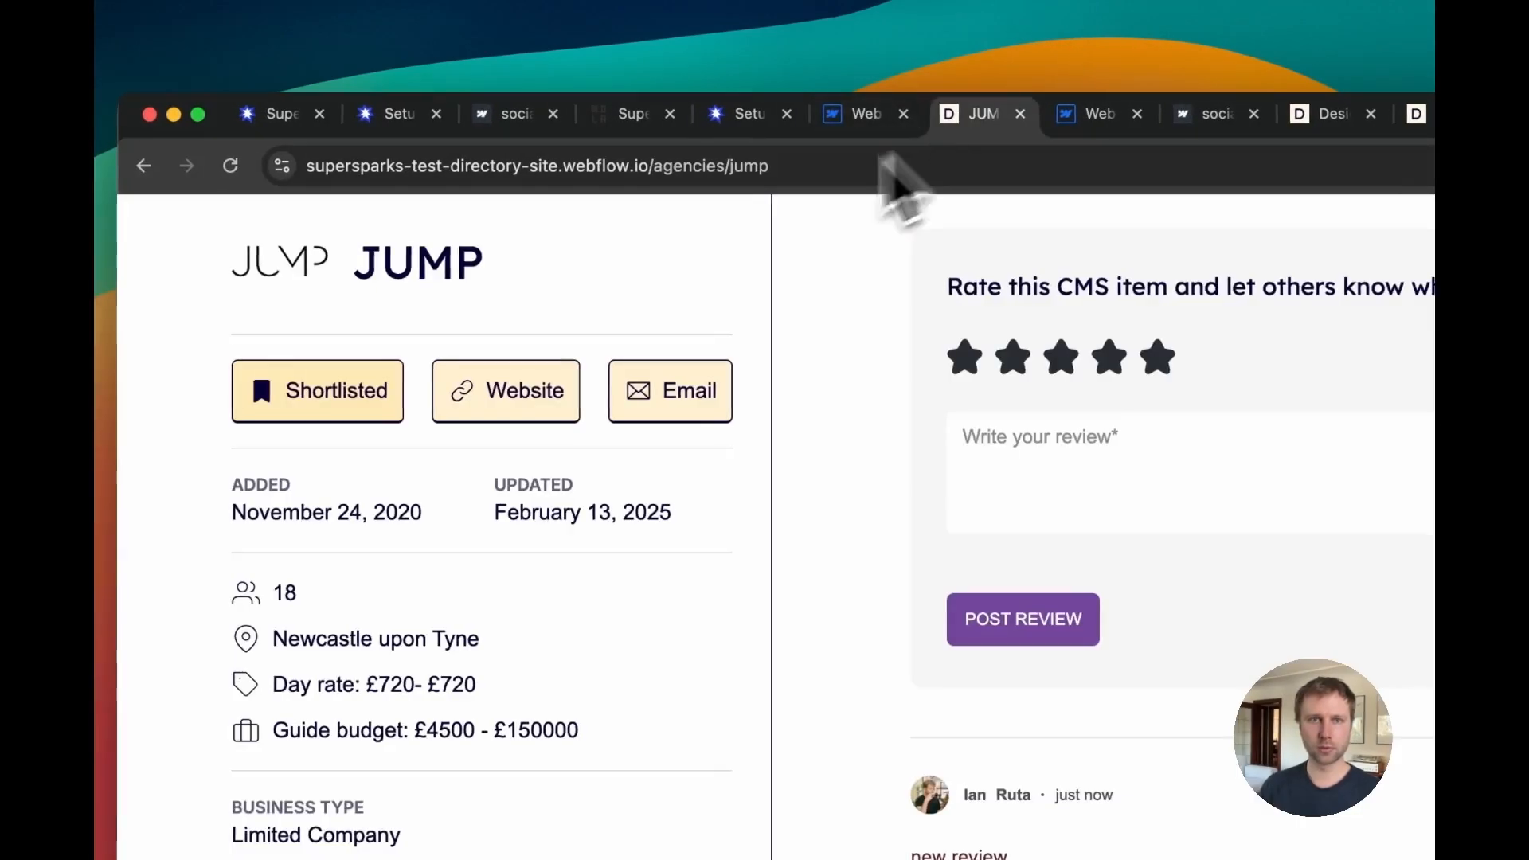
left_click(864, 120)
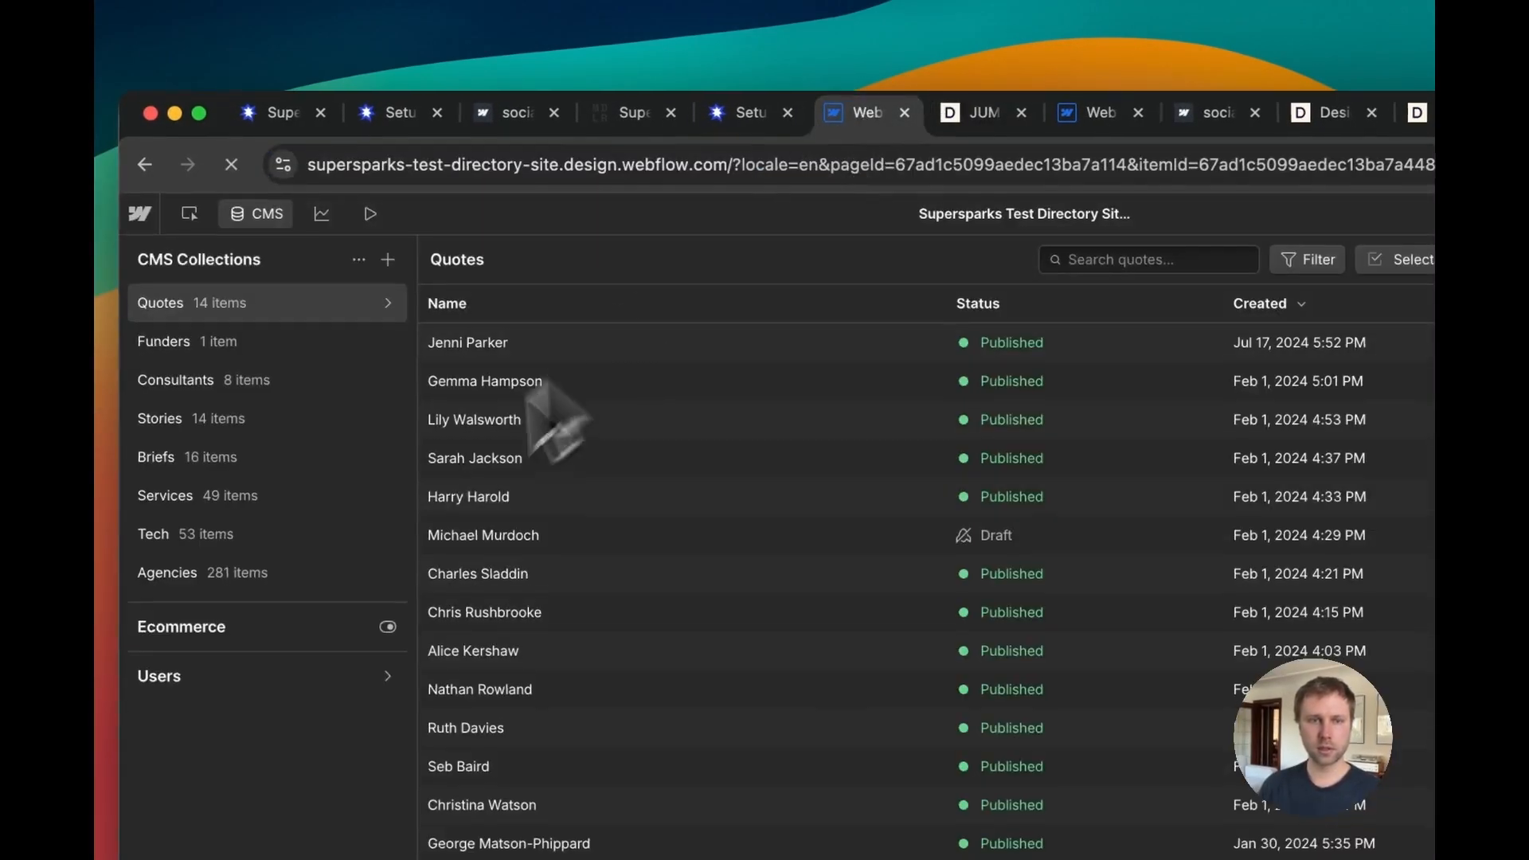
left_click(289, 404)
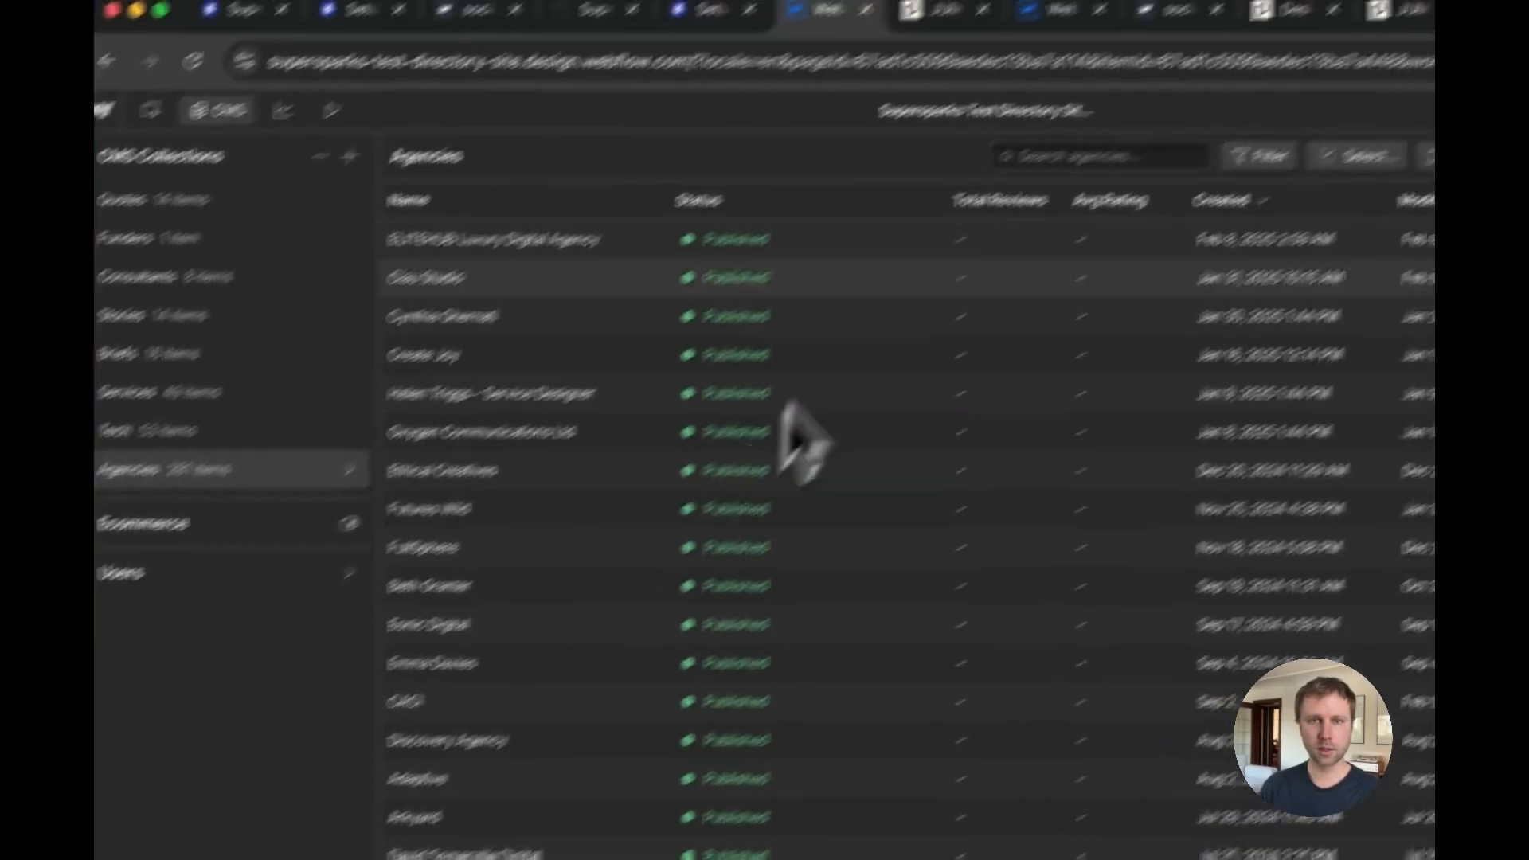
left_click(1159, 92)
type("jump")
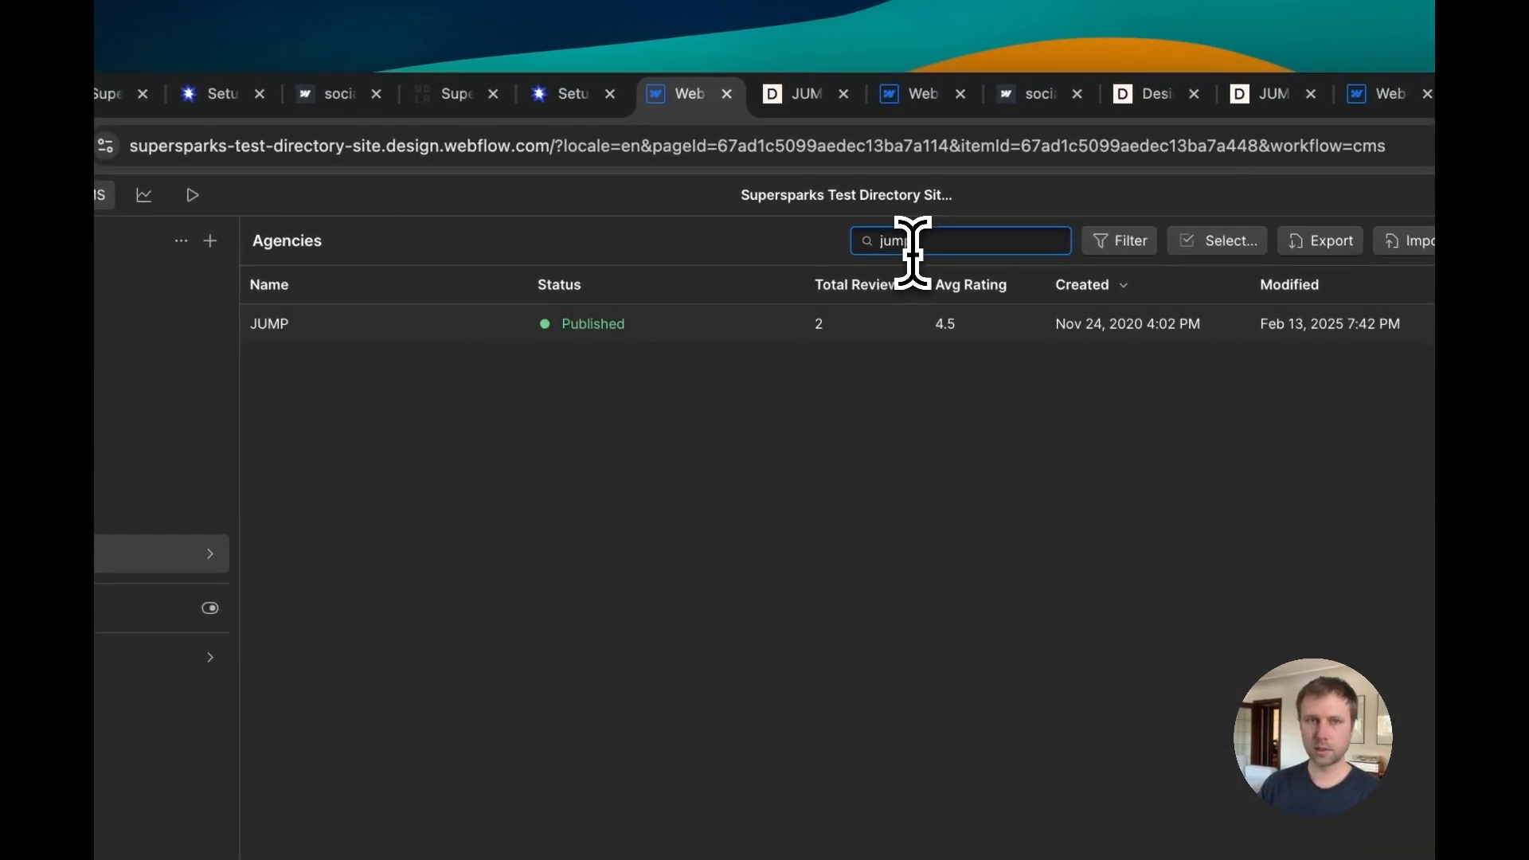
Step: Open the JUMP item and examine its Total Reviews and Avg Rating fields
left_click(796, 93)
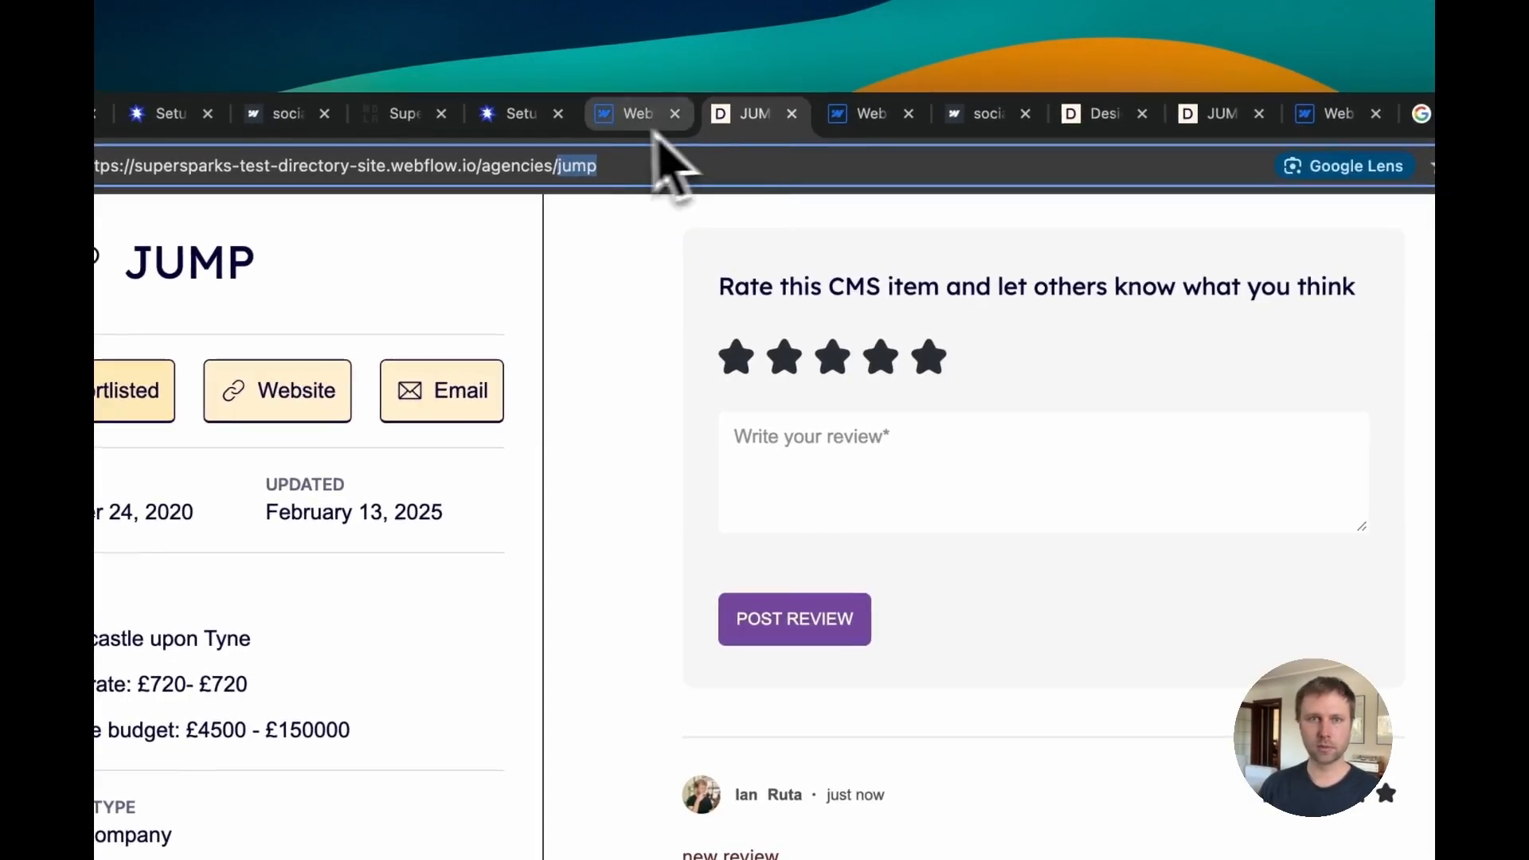
left_click(685, 93)
left_click(683, 343)
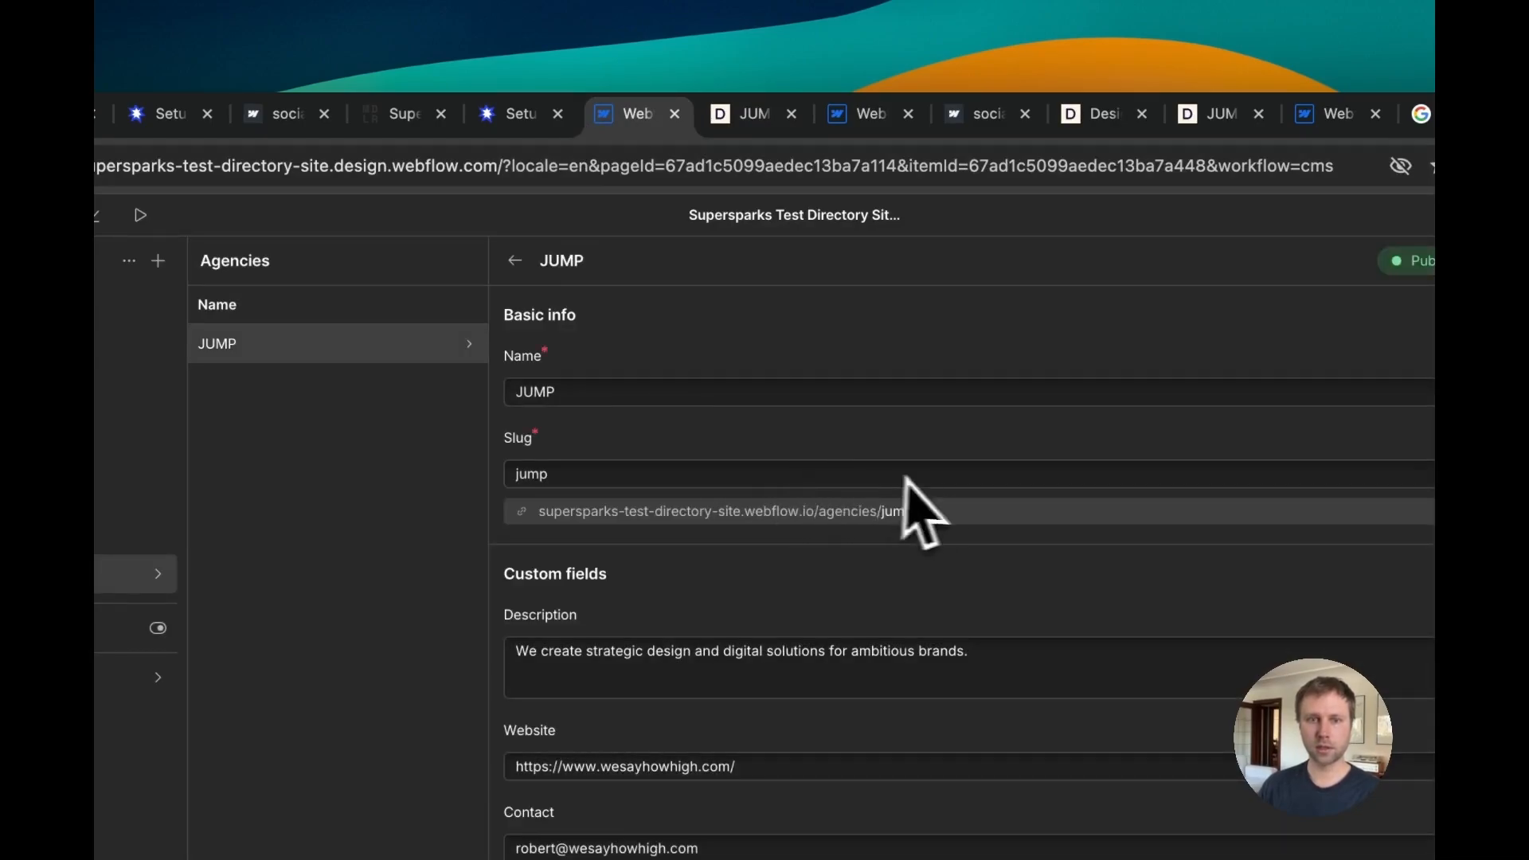
scroll(908, 518, "down", 10)
scroll(880, 542, "down", 10)
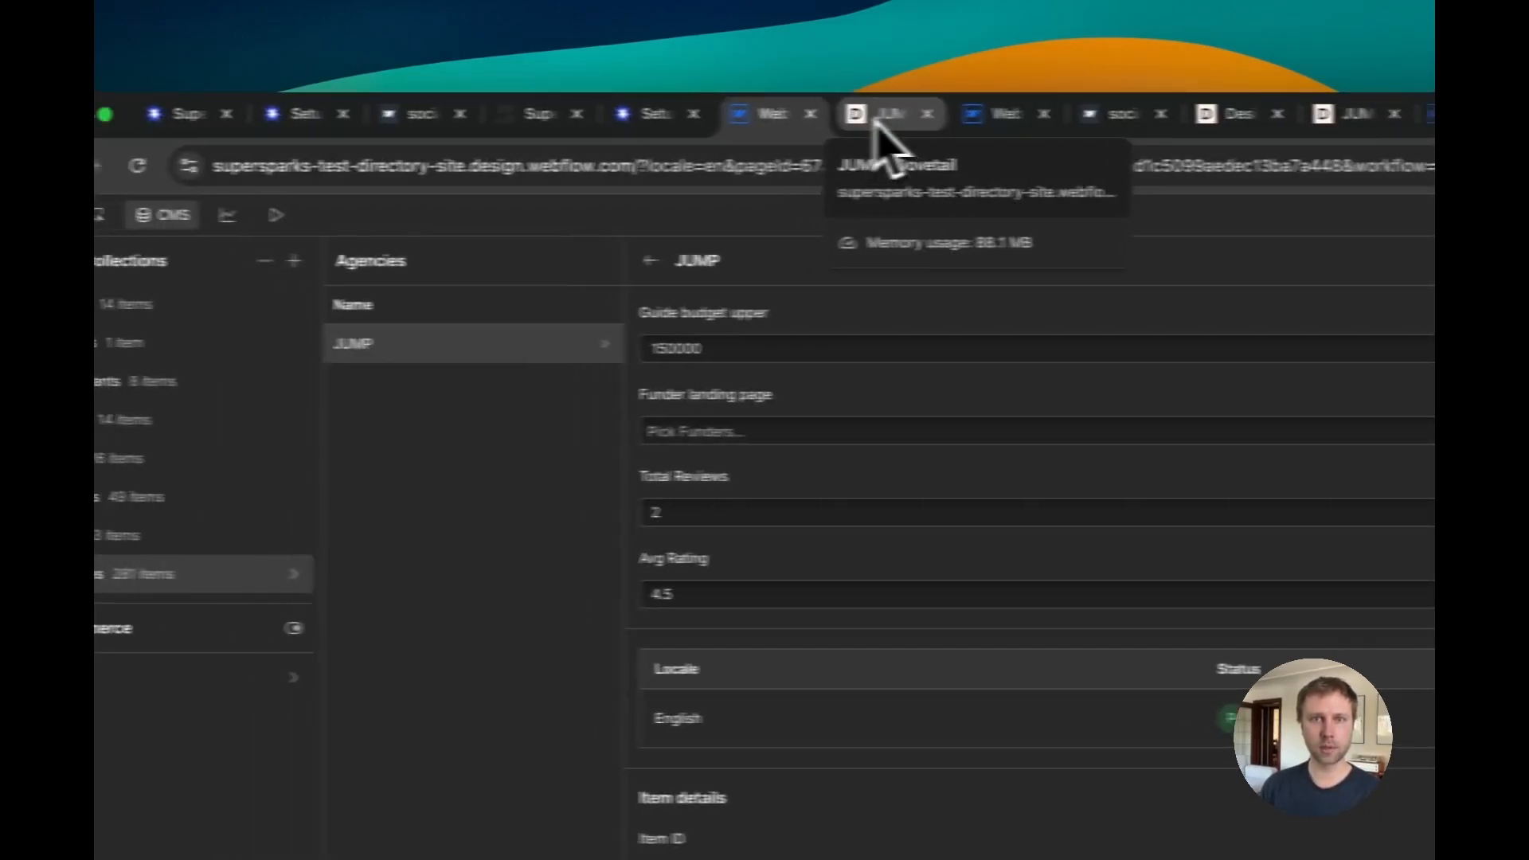
Step: On the Partners page, add a Div Block below the agency card details holding a Text Block bound to Avg Rating
left_click(763, 118)
left_click(649, 118)
left_click(328, 200)
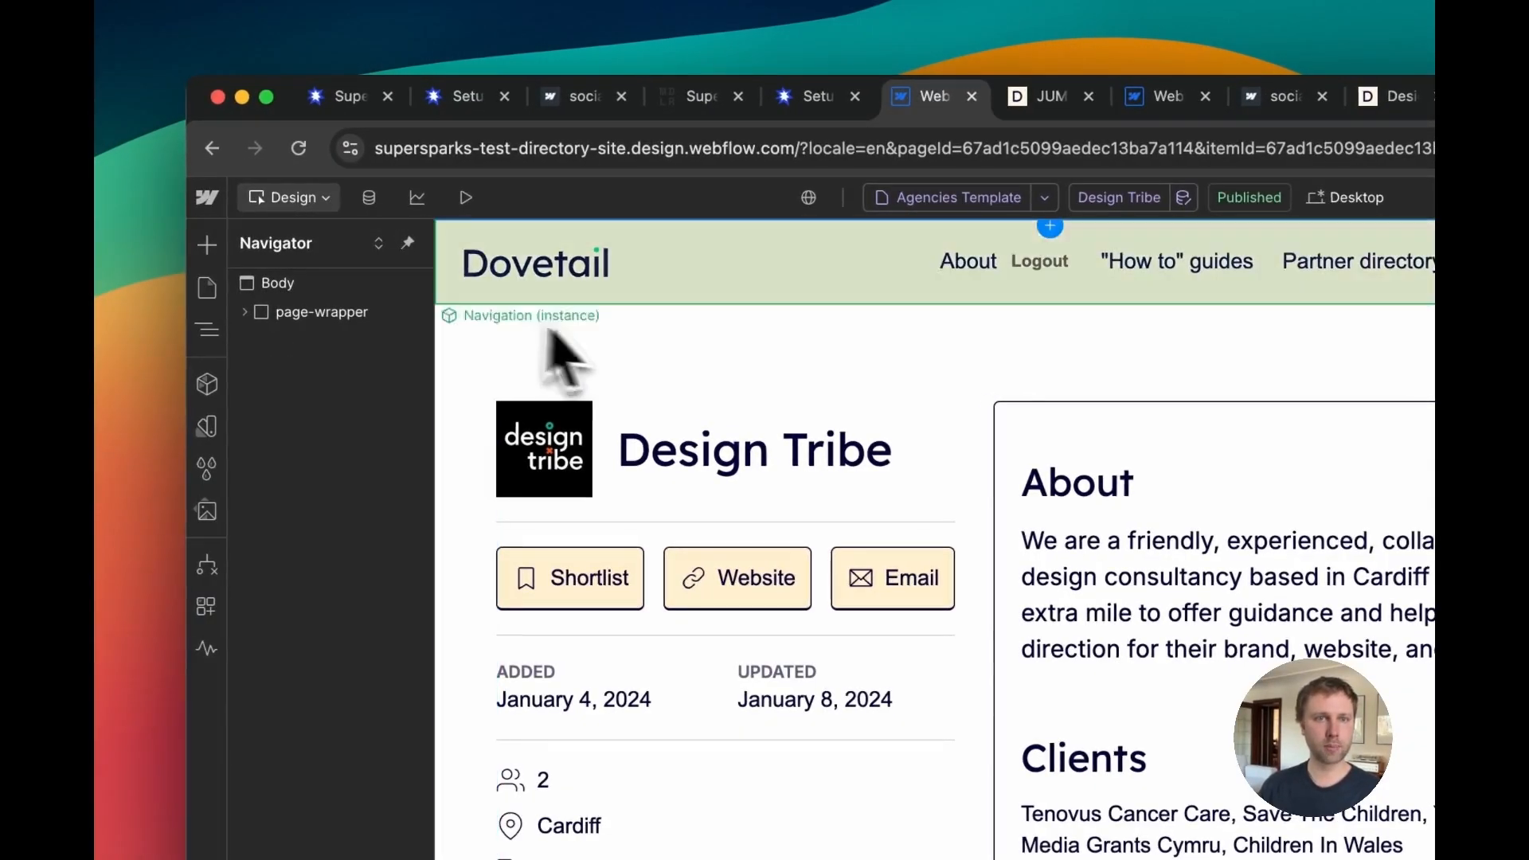
left_click(206, 287)
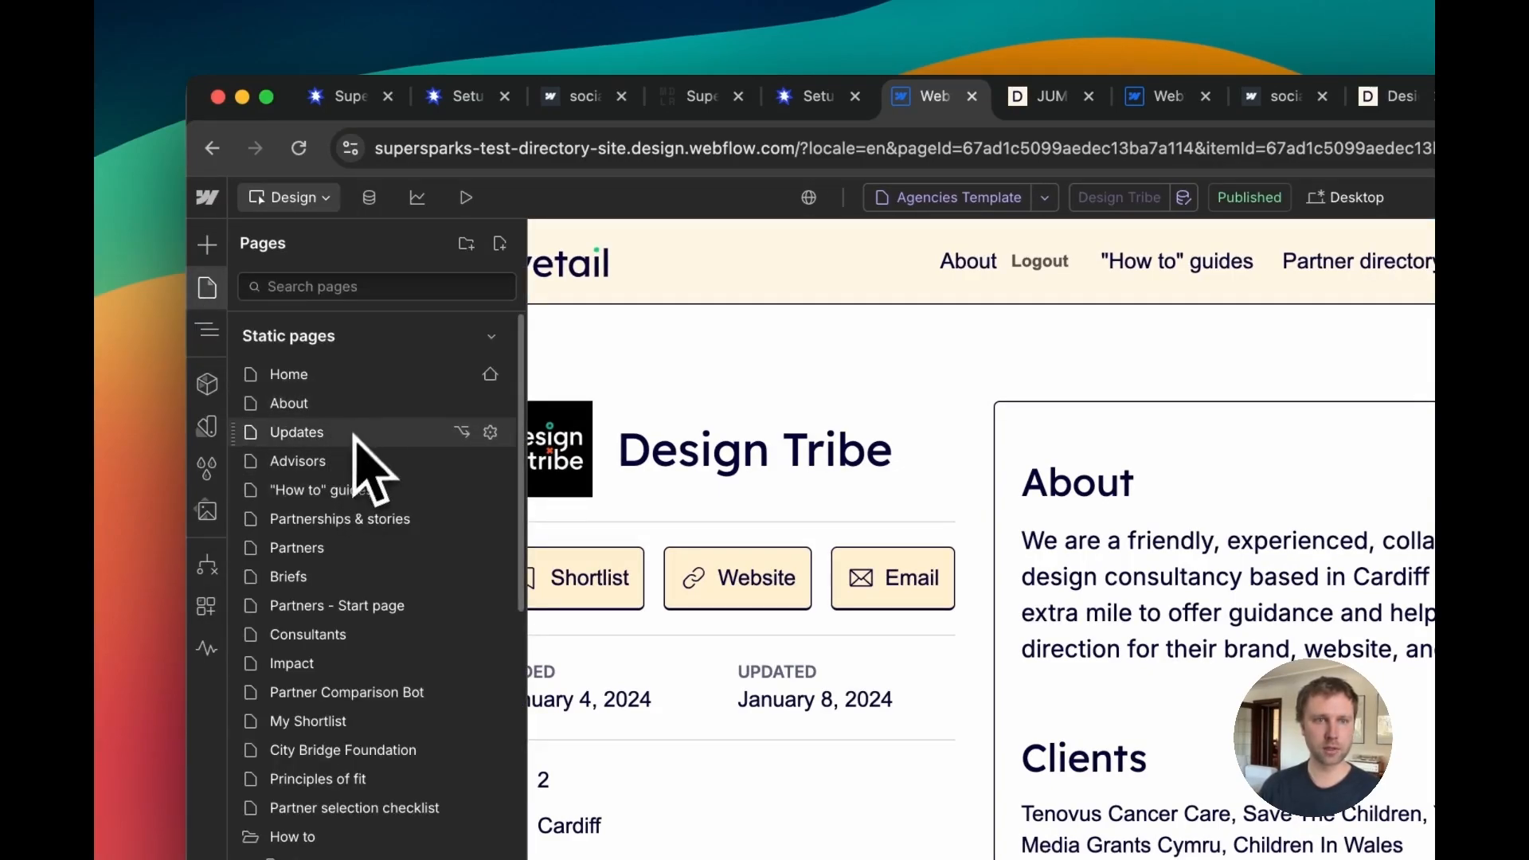
left_click(331, 549)
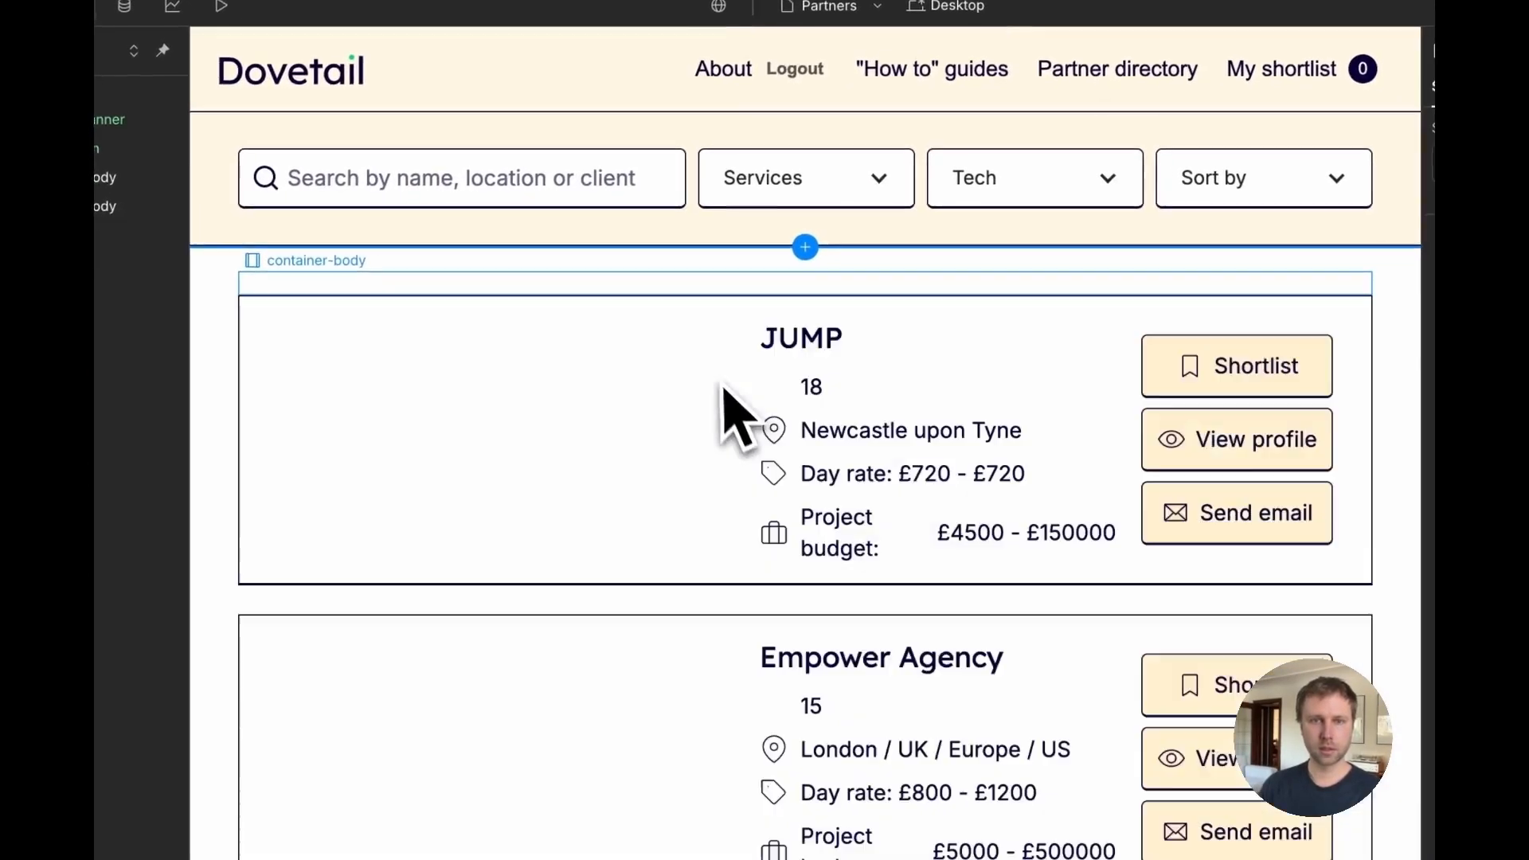
left_click(933, 421)
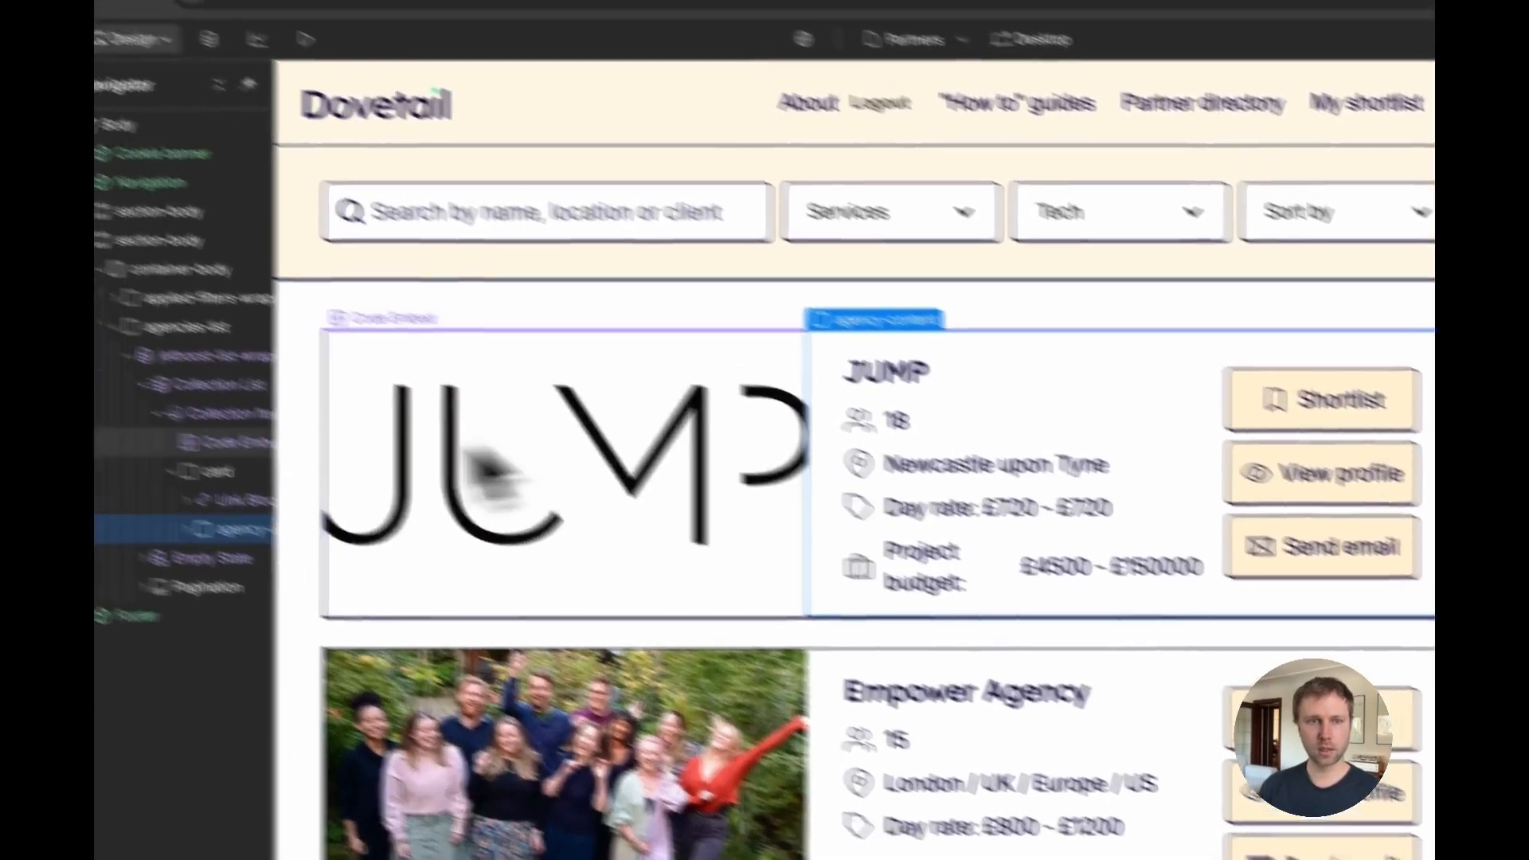
left_click(207, 163)
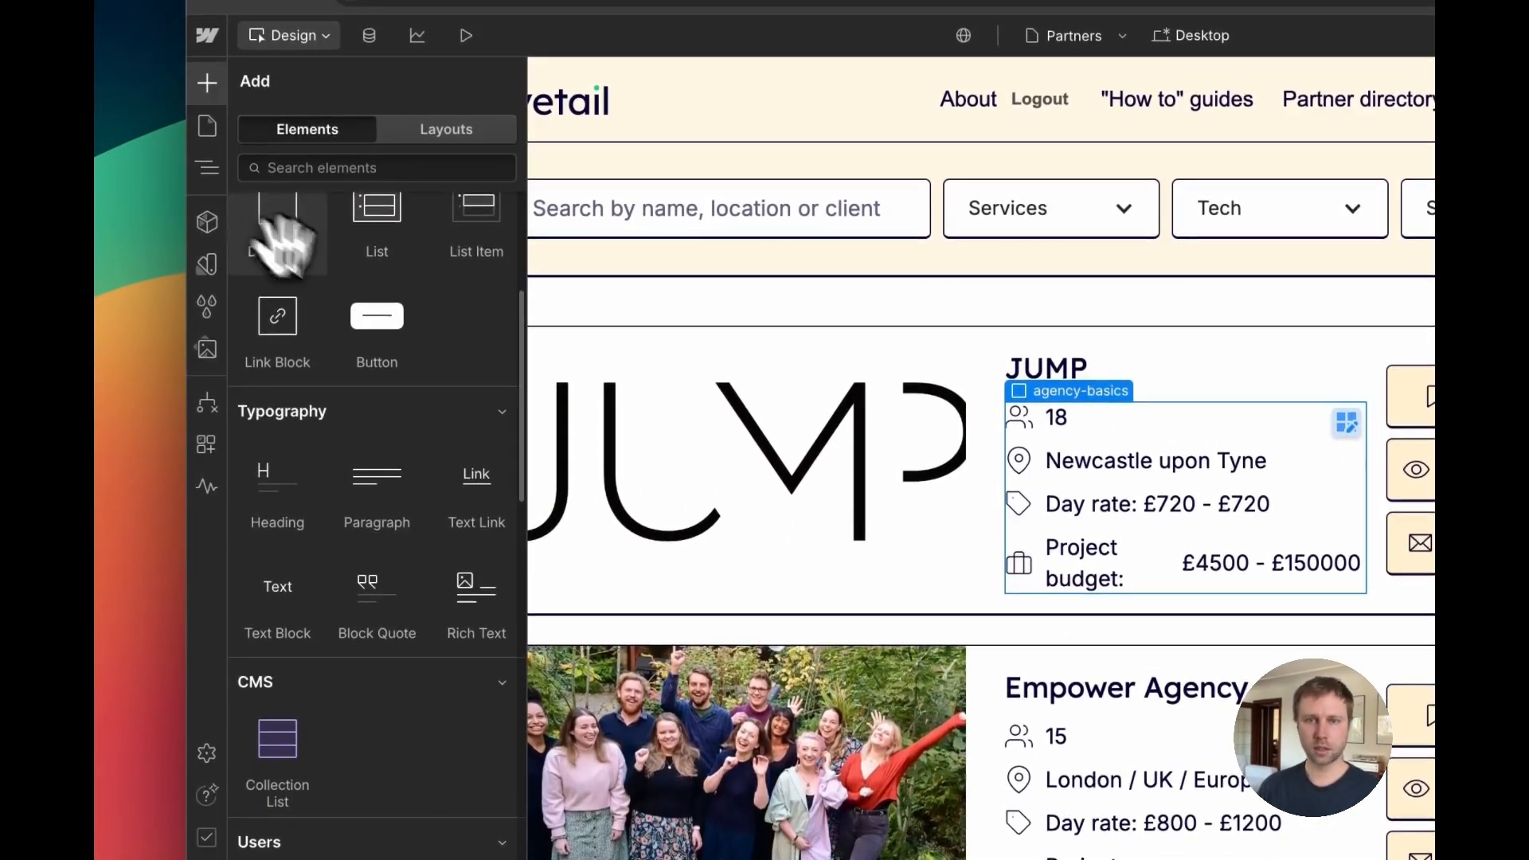
left_click(277, 379)
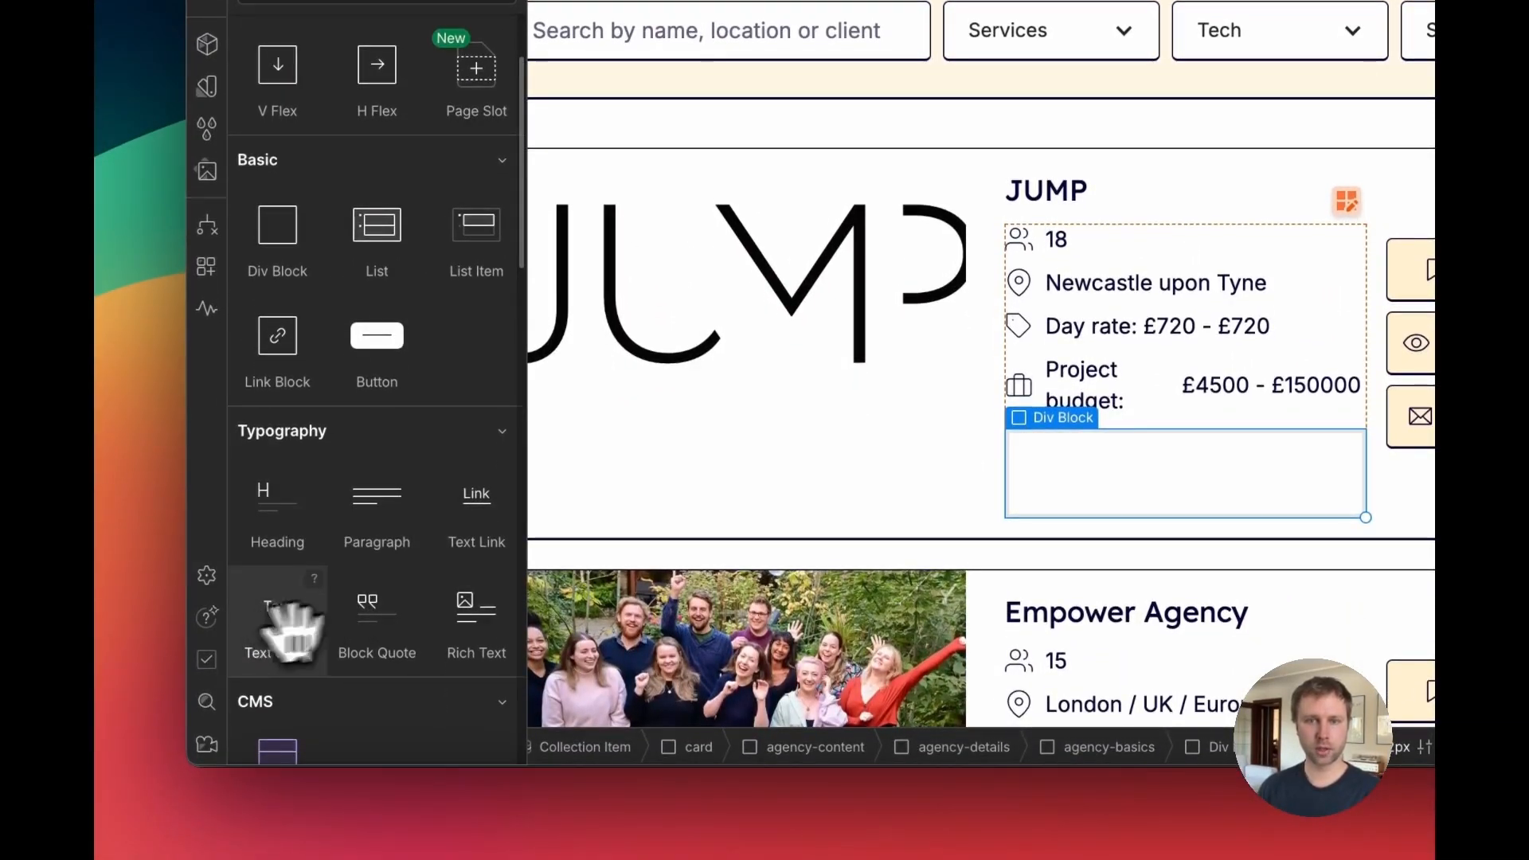
left_click_drag(291, 629, 1186, 474)
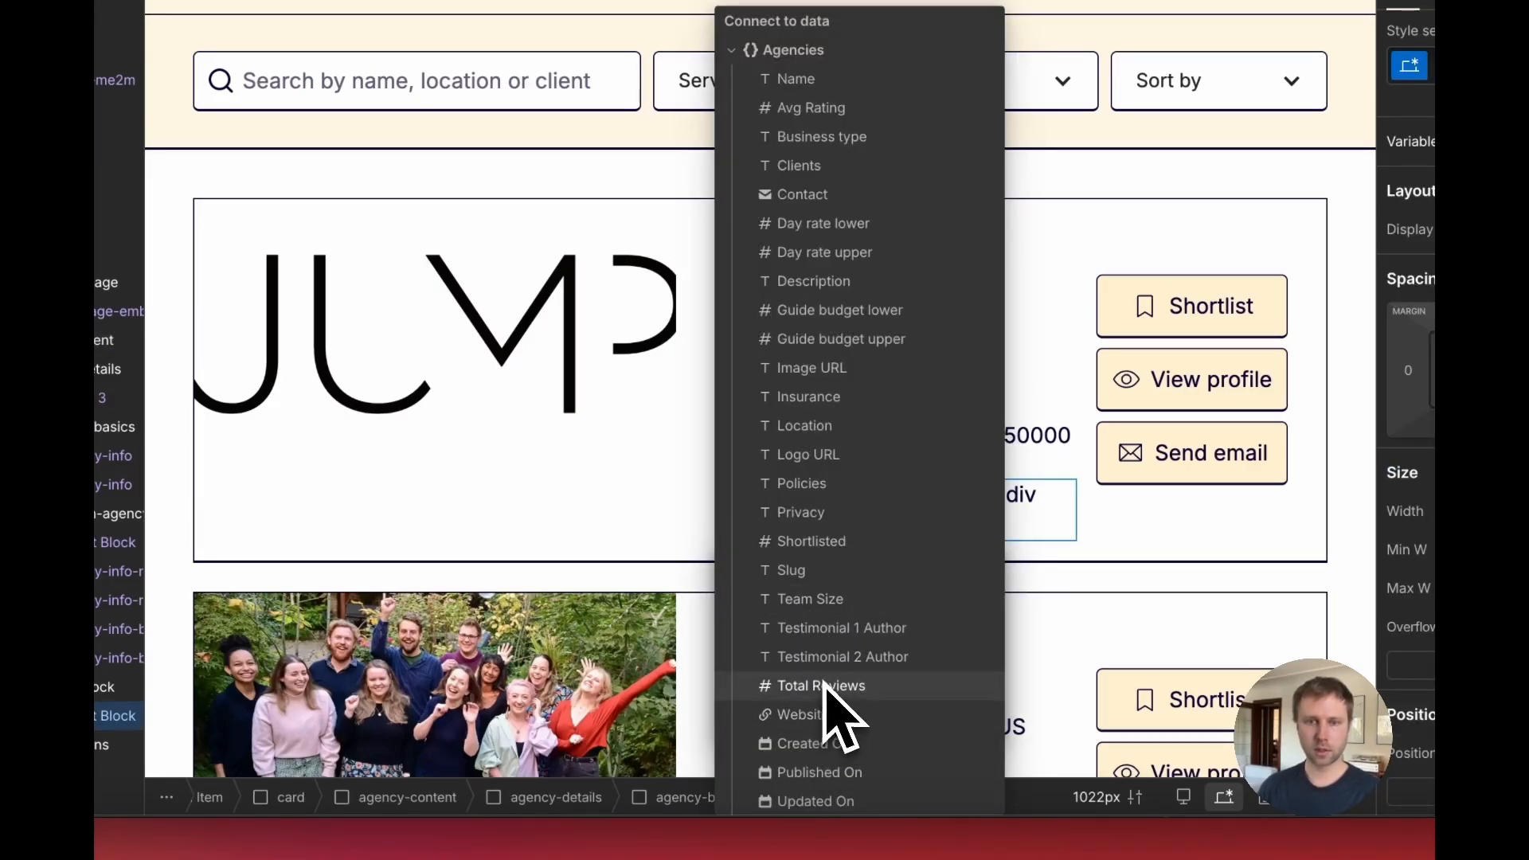
left_click(806, 108)
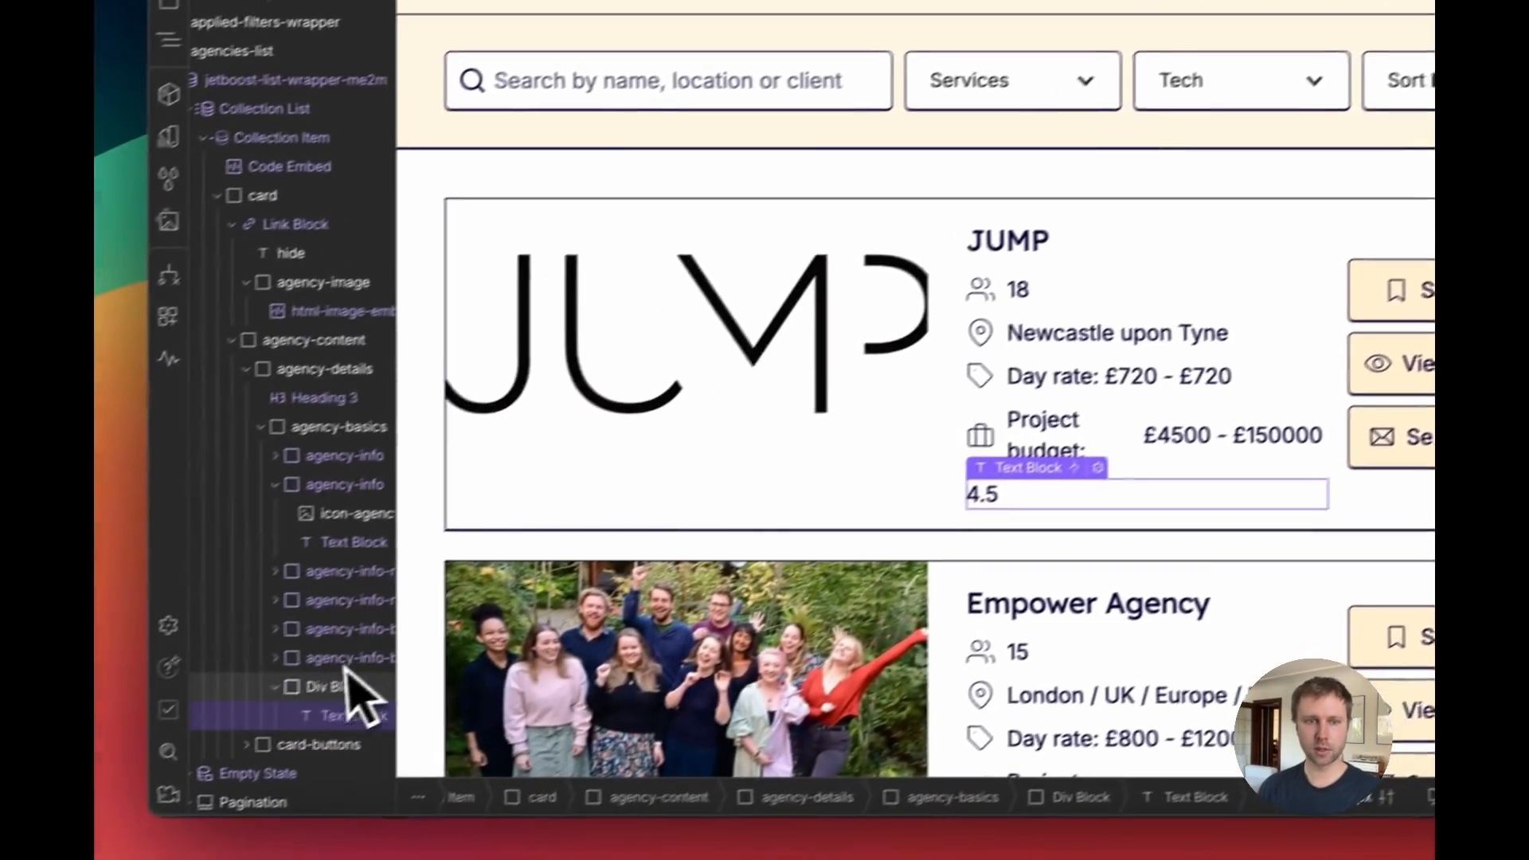
Step: Insert a star image before the rating text and give the rating text a 7 px left margin
left_click(117, 805)
left_click(210, 157)
scroll(373, 713, "down", 5)
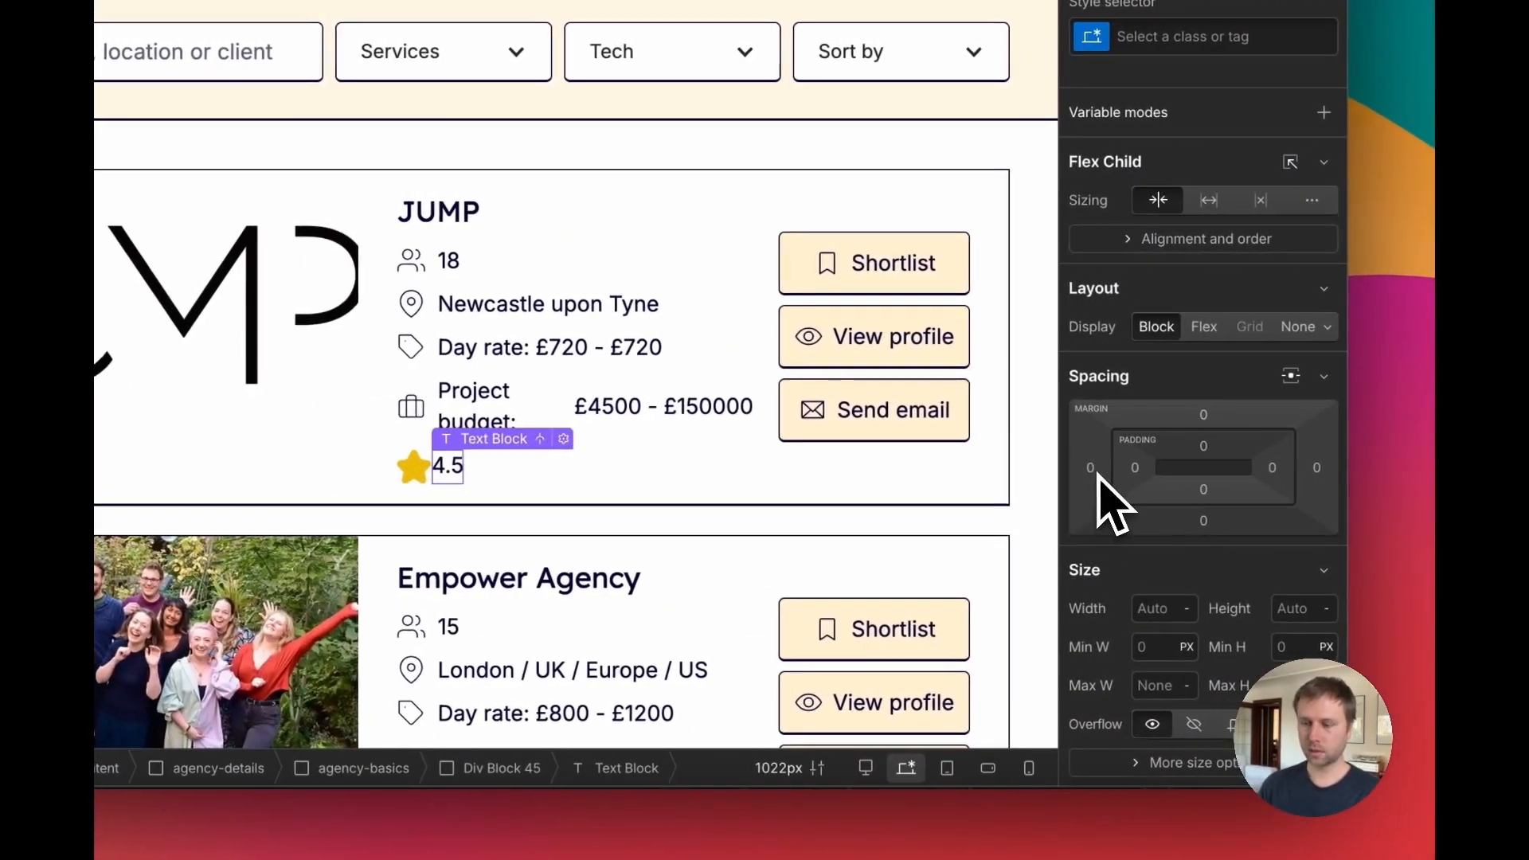
left_click(1170, 472)
type("7")
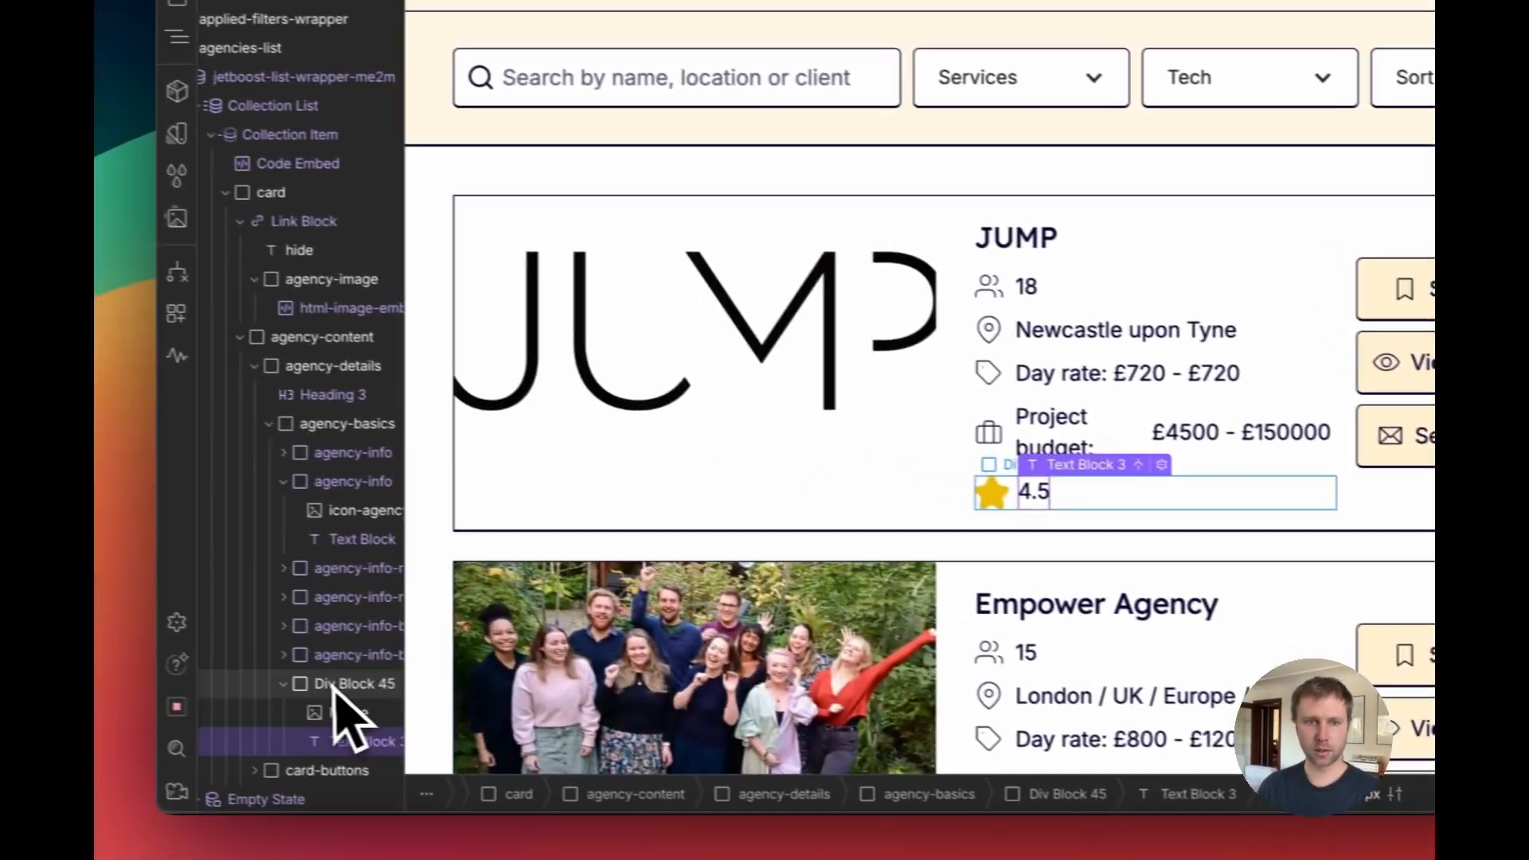
Step: Paste a copy of the rating text block beside the average rating inside the div
left_click(333, 688)
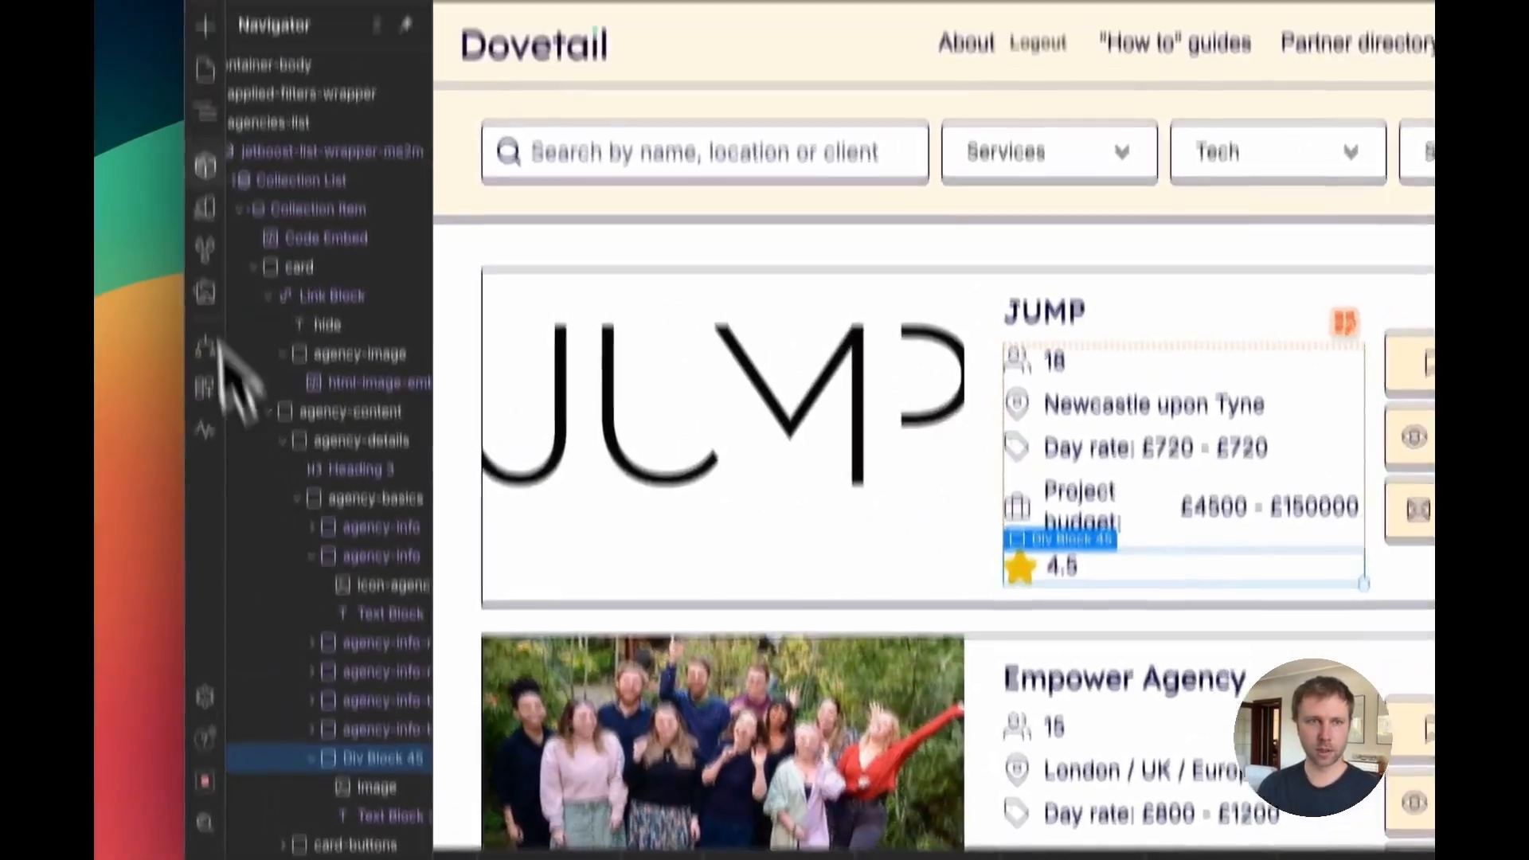
left_click(201, 170)
left_click(332, 256)
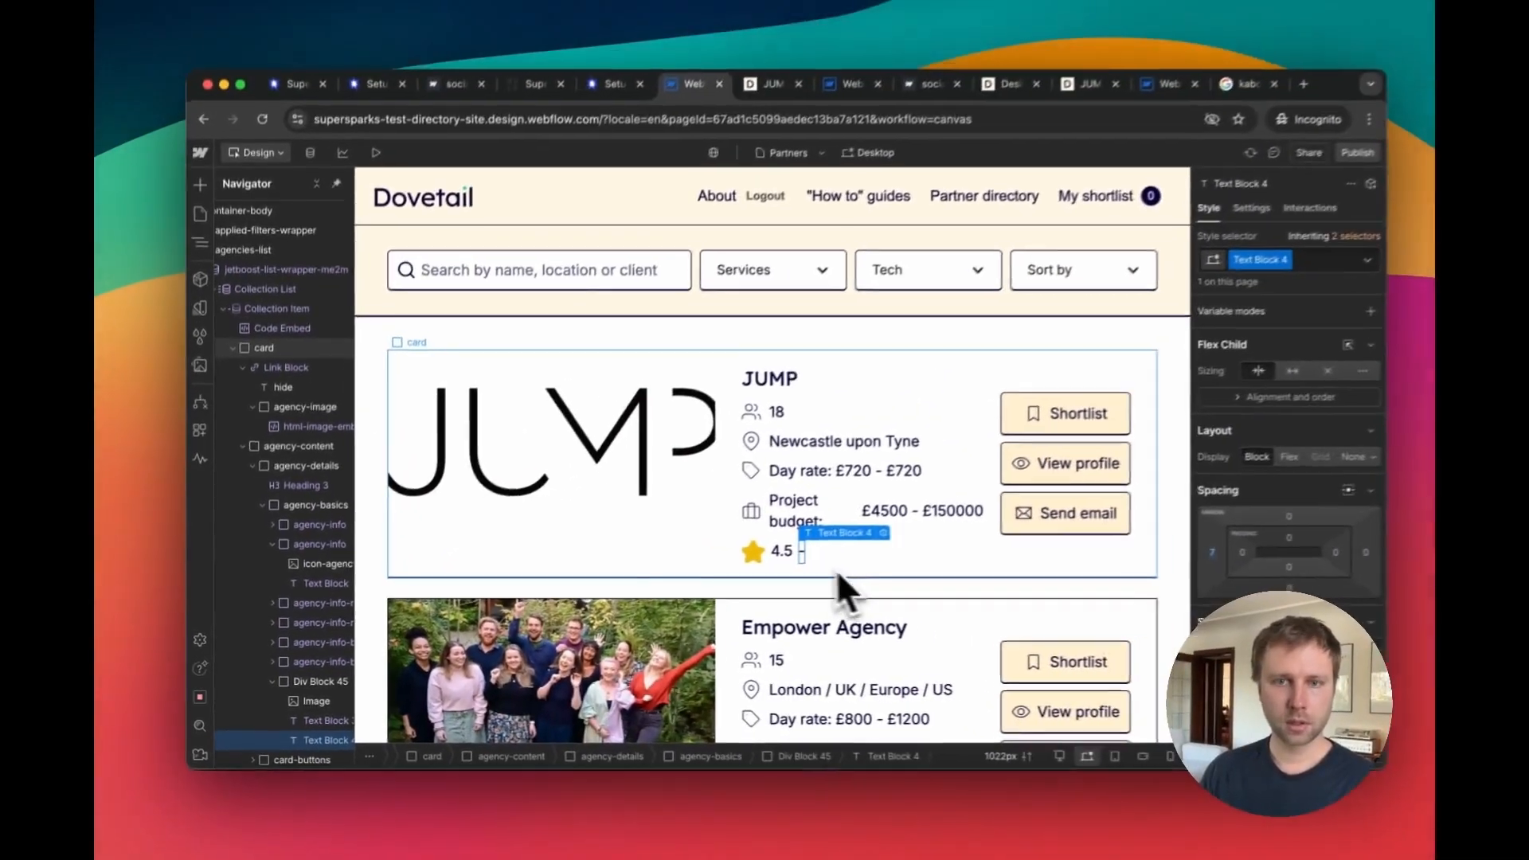
key("super+v")
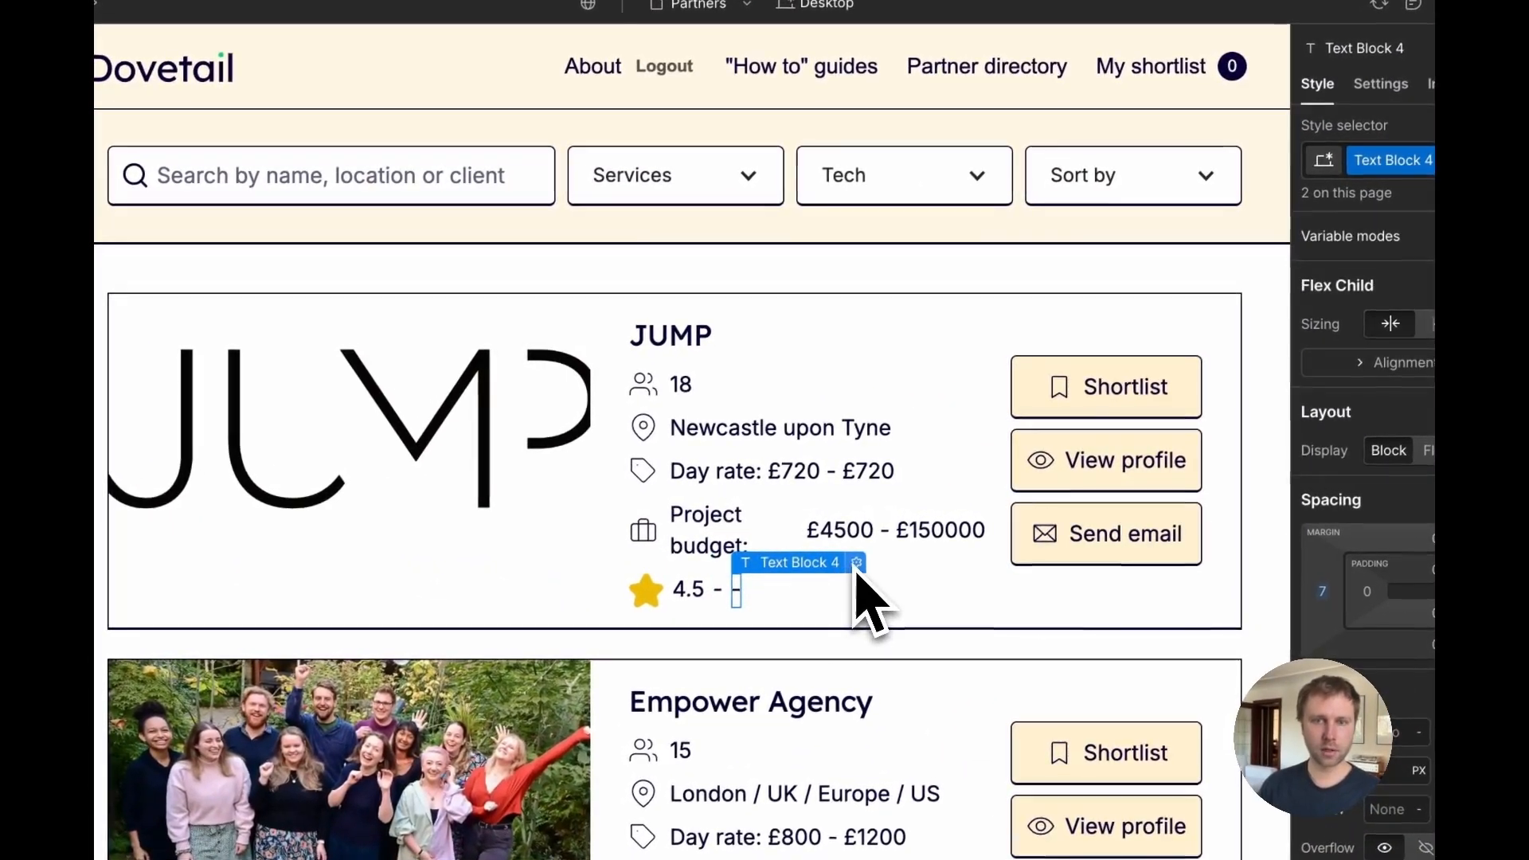
Step: Bind the pasted text block in the rating div to the Total Reviews field
left_click(868, 539)
left_click(806, 666)
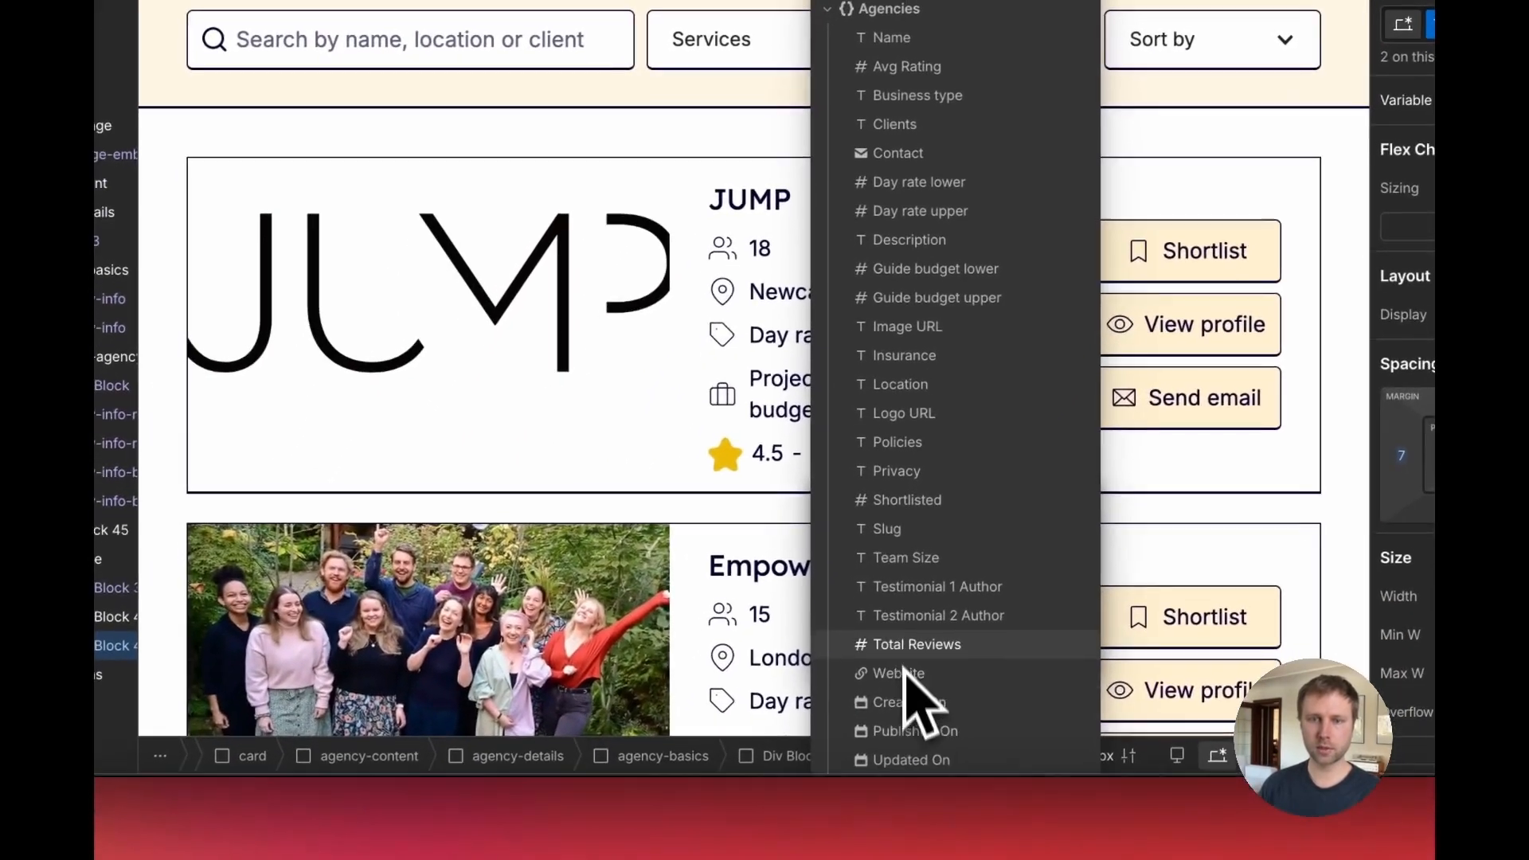
left_click(832, 781)
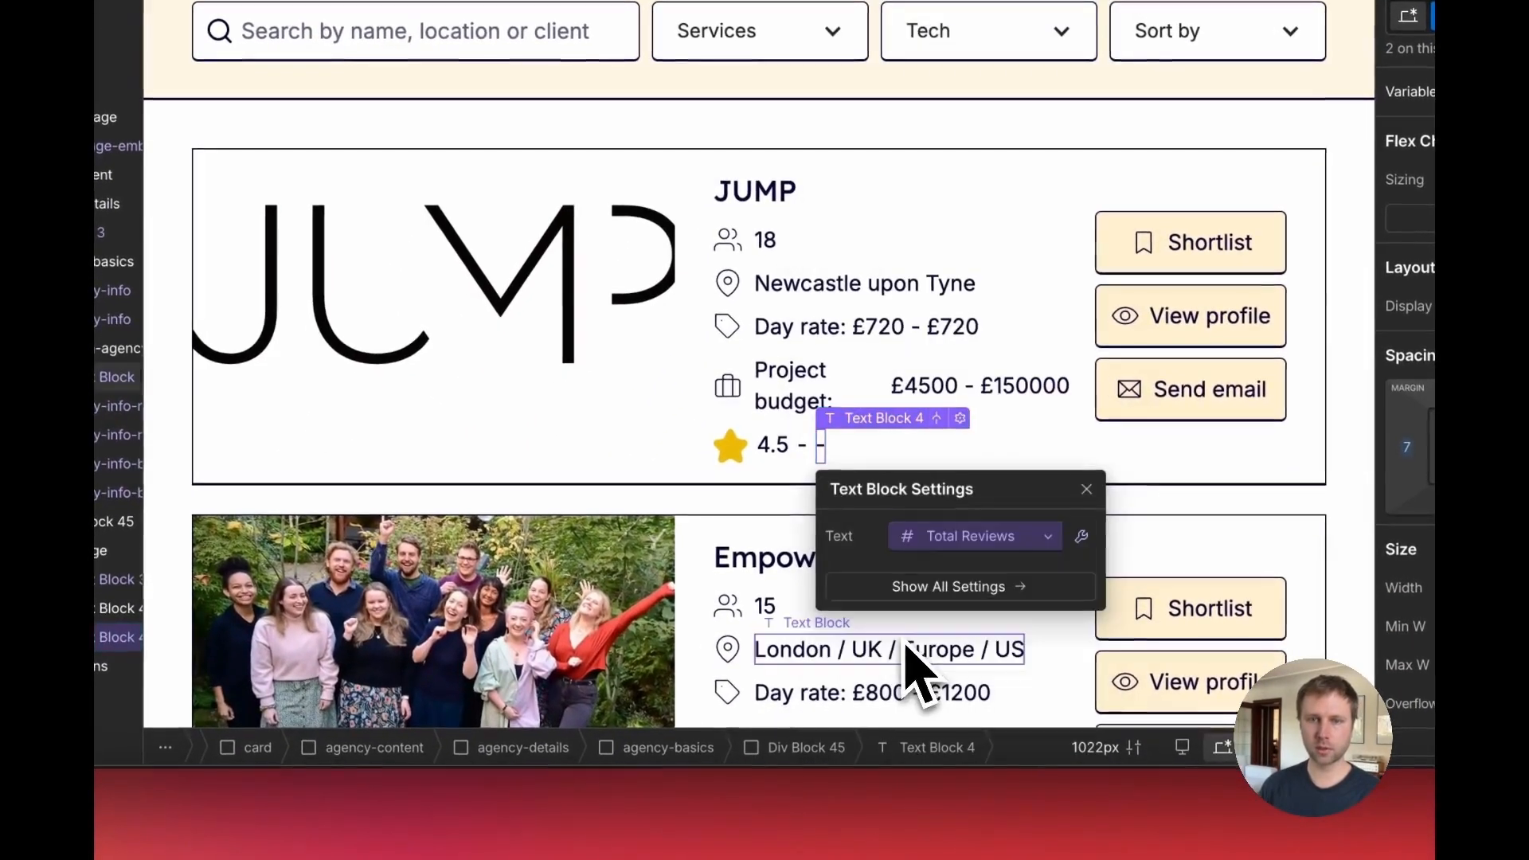
Step: Duplicate the review count text block and change the copy's text to "total reviews" after the count
left_click(803, 457)
key("super+c")
key("super+v")
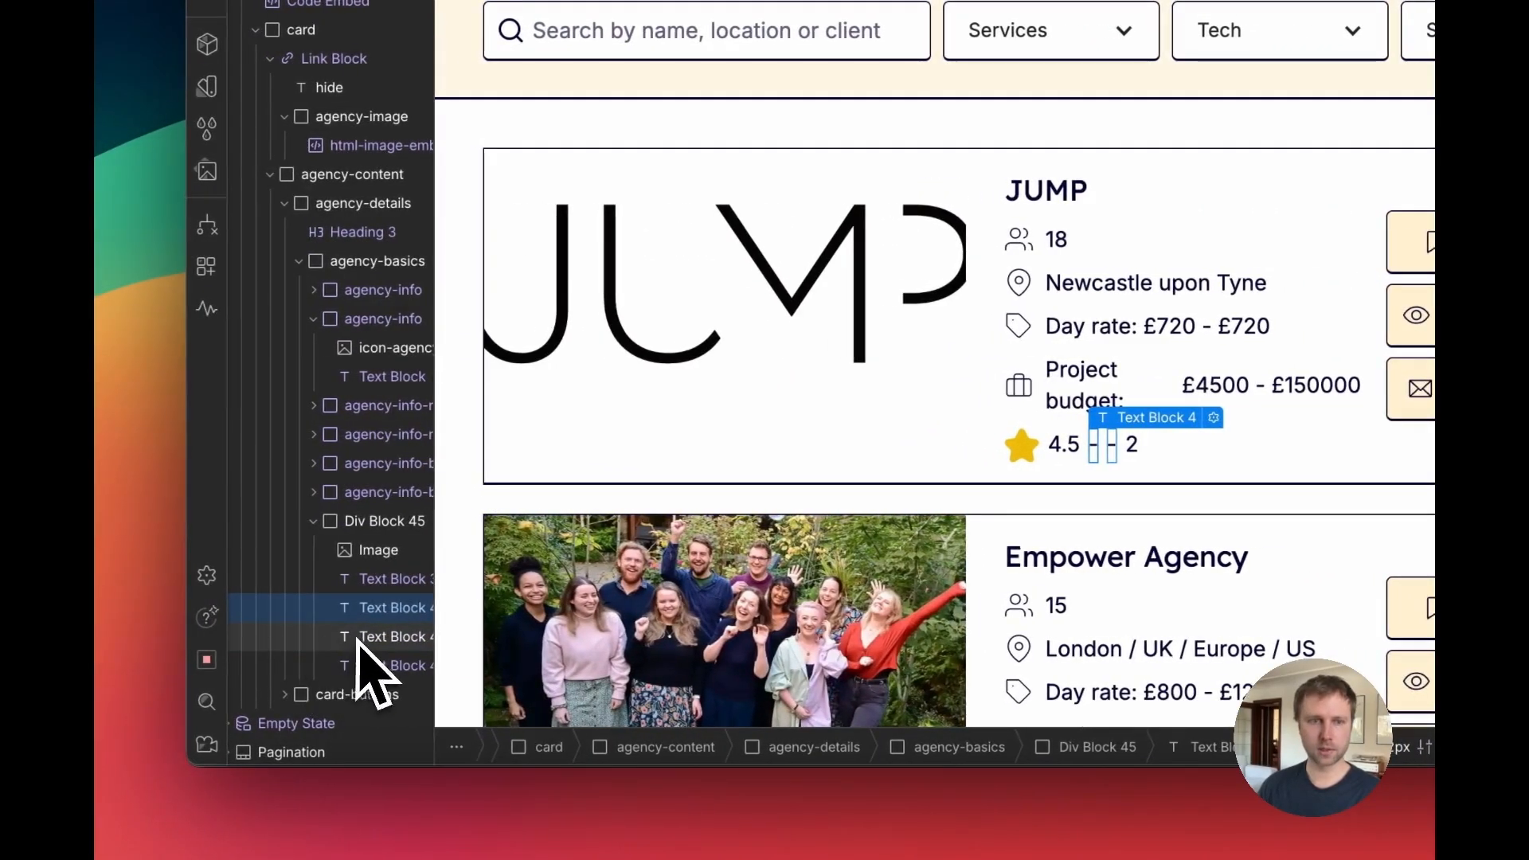
left_click_drag(363, 670, 362, 671)
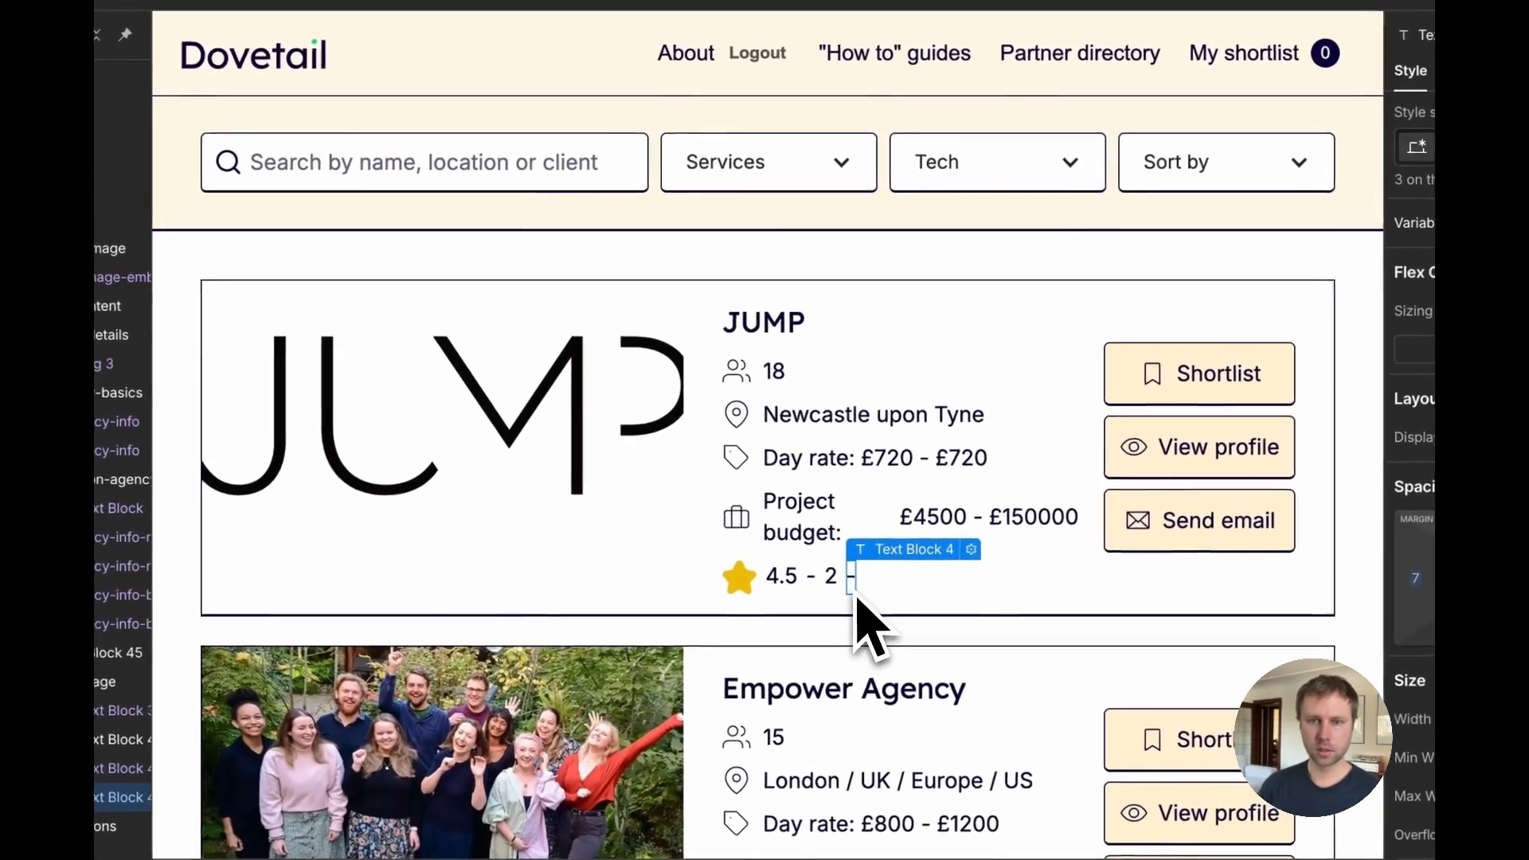
double_click(1133, 451)
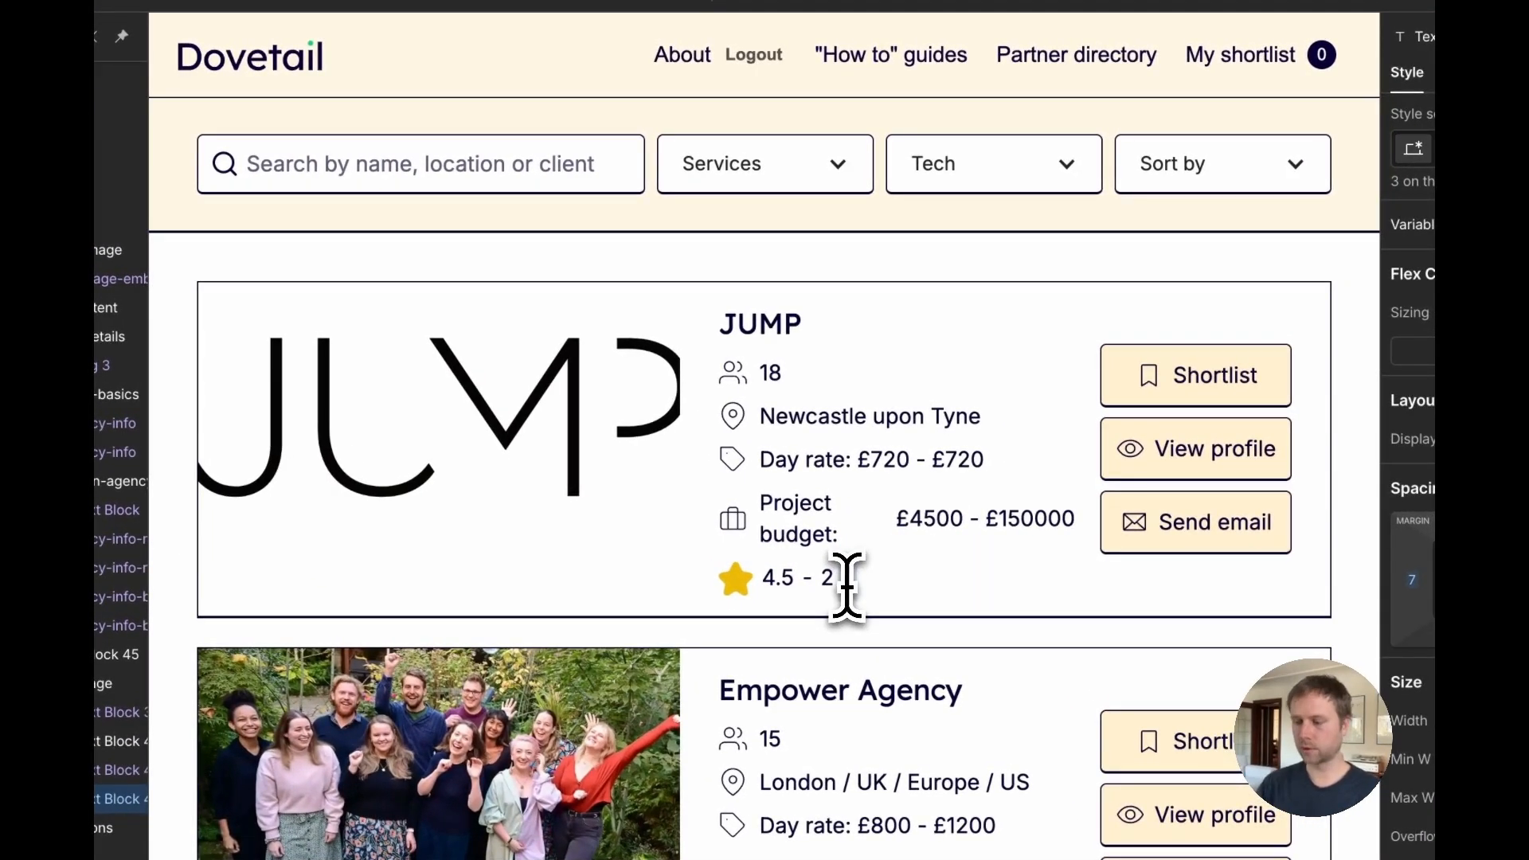
type("Tota")
type("l reviews")
left_click(701, 568)
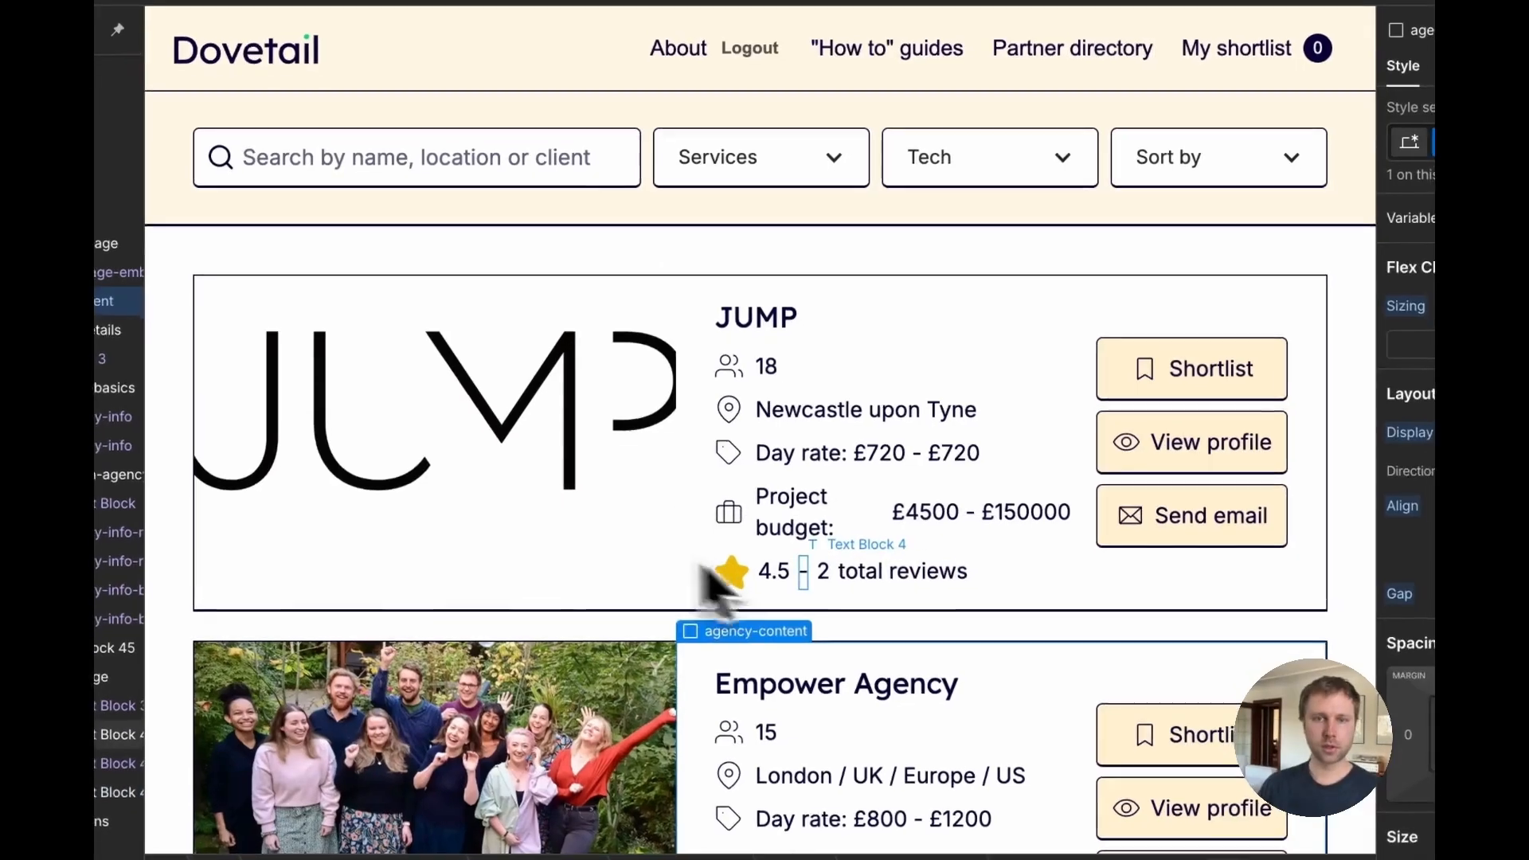
Step: Give the rating Div Block a conditional visibility rule: show only when Total Reviews is greater than 0
left_click(808, 579)
left_click(759, 593)
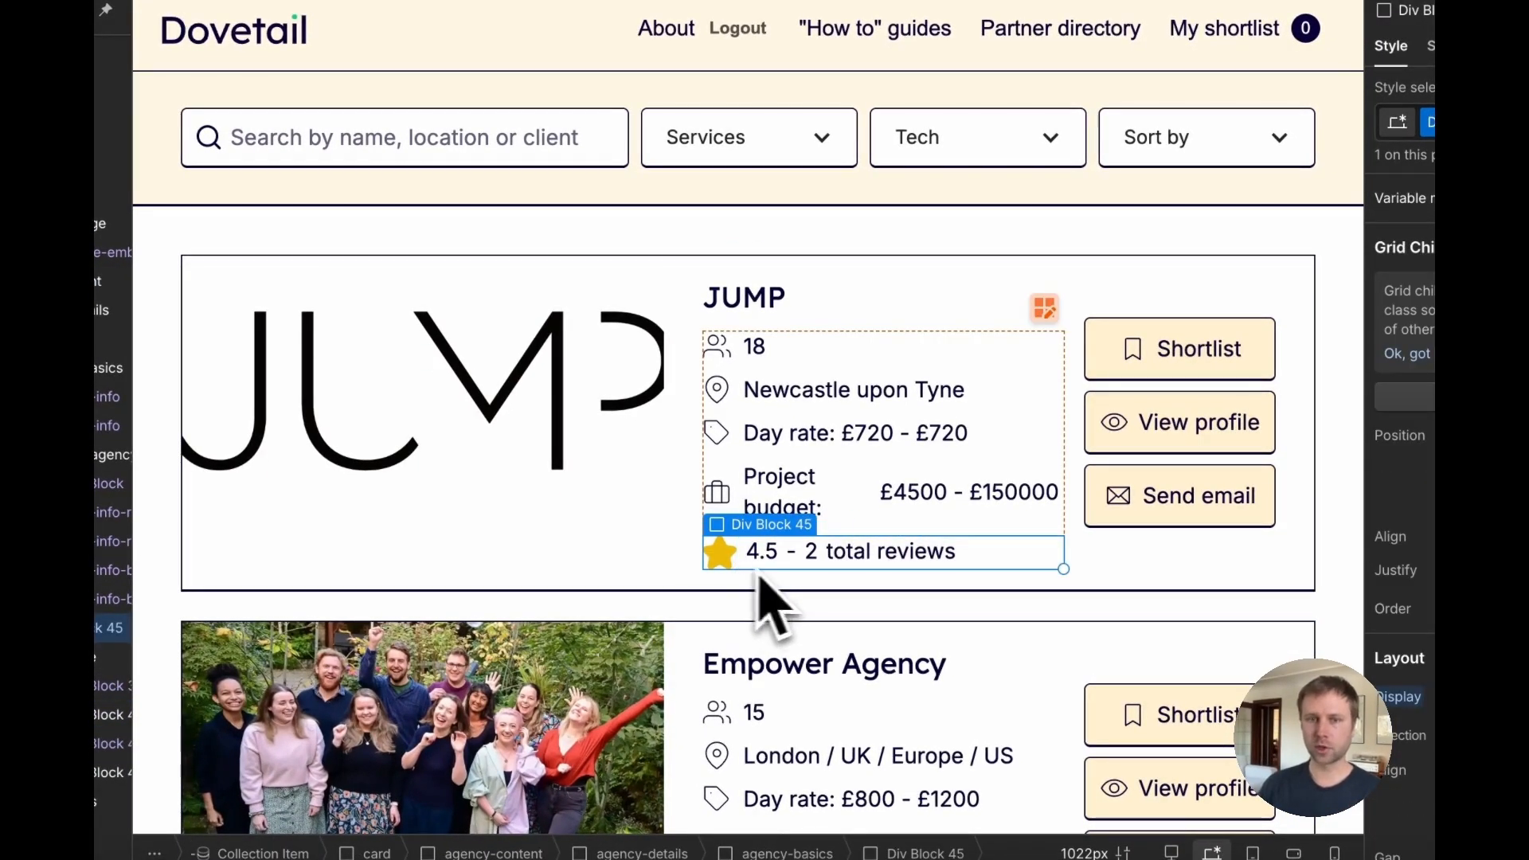
scroll(829, 638, "down", 2)
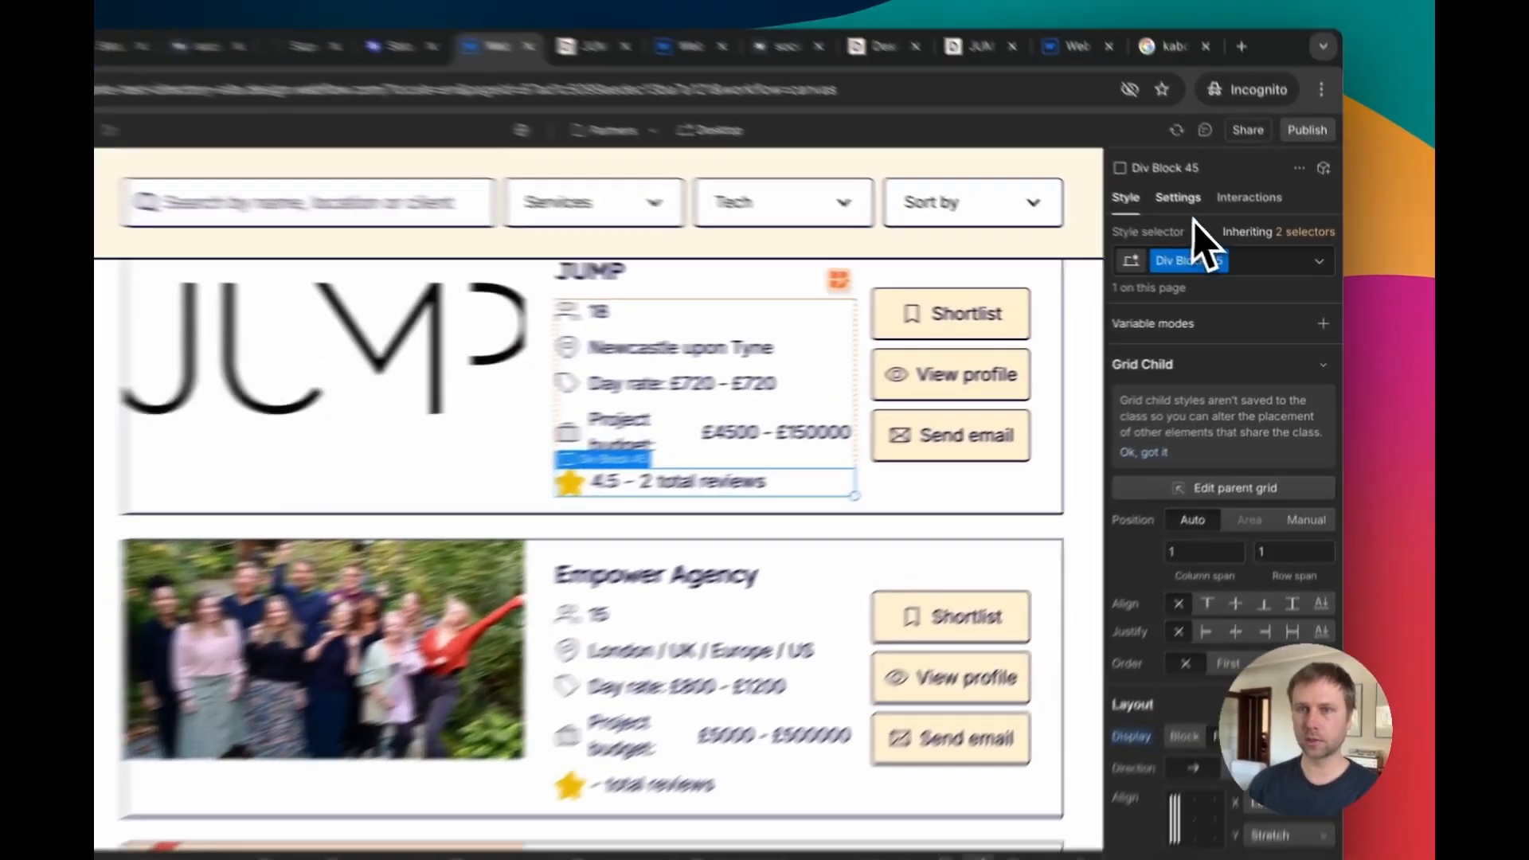
left_click(1213, 226)
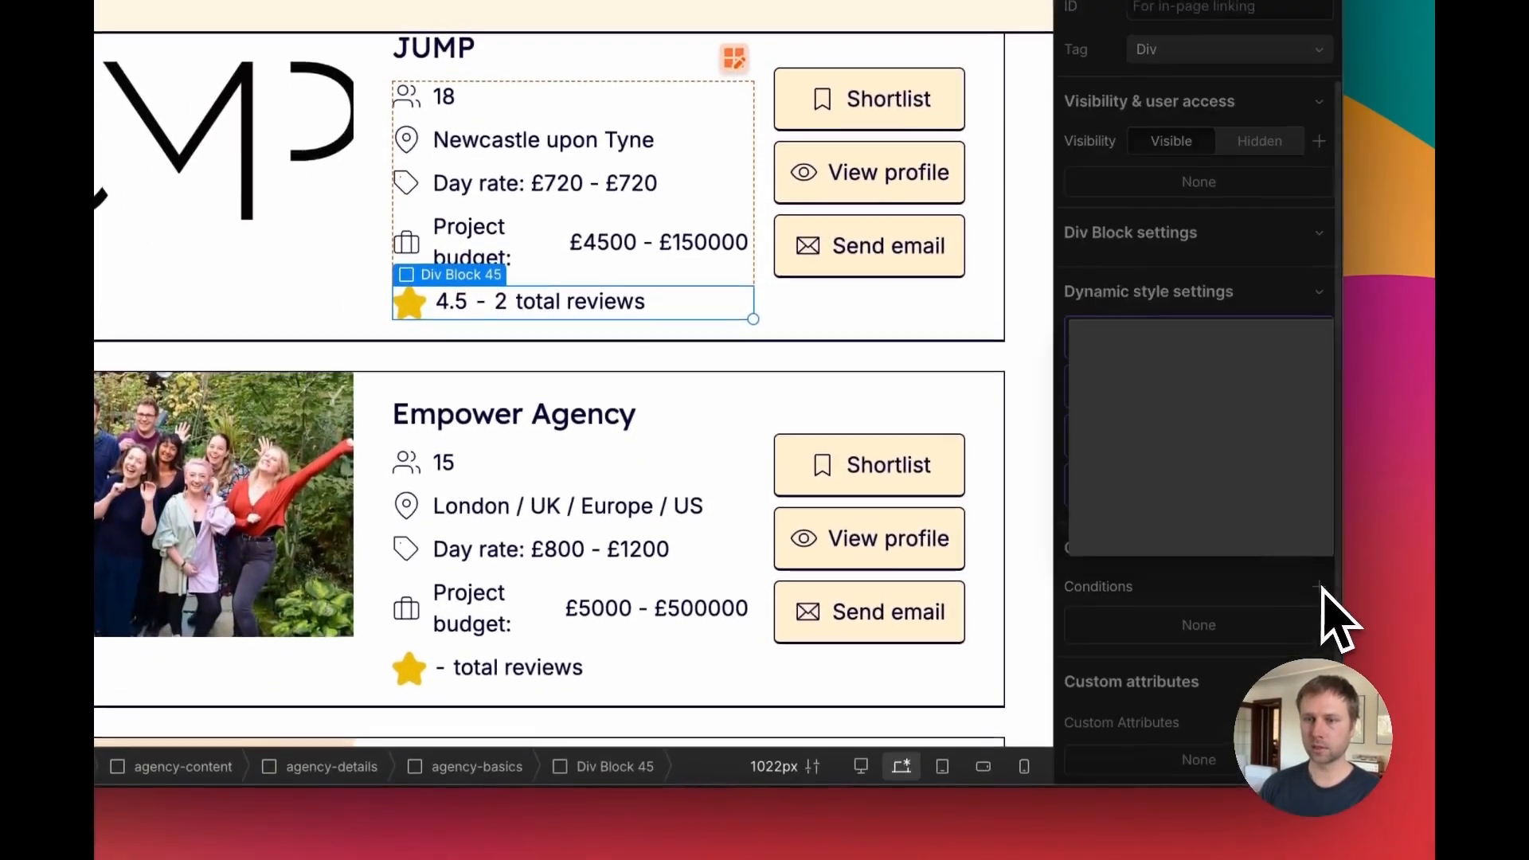
left_click(1319, 588)
left_click(1155, 429)
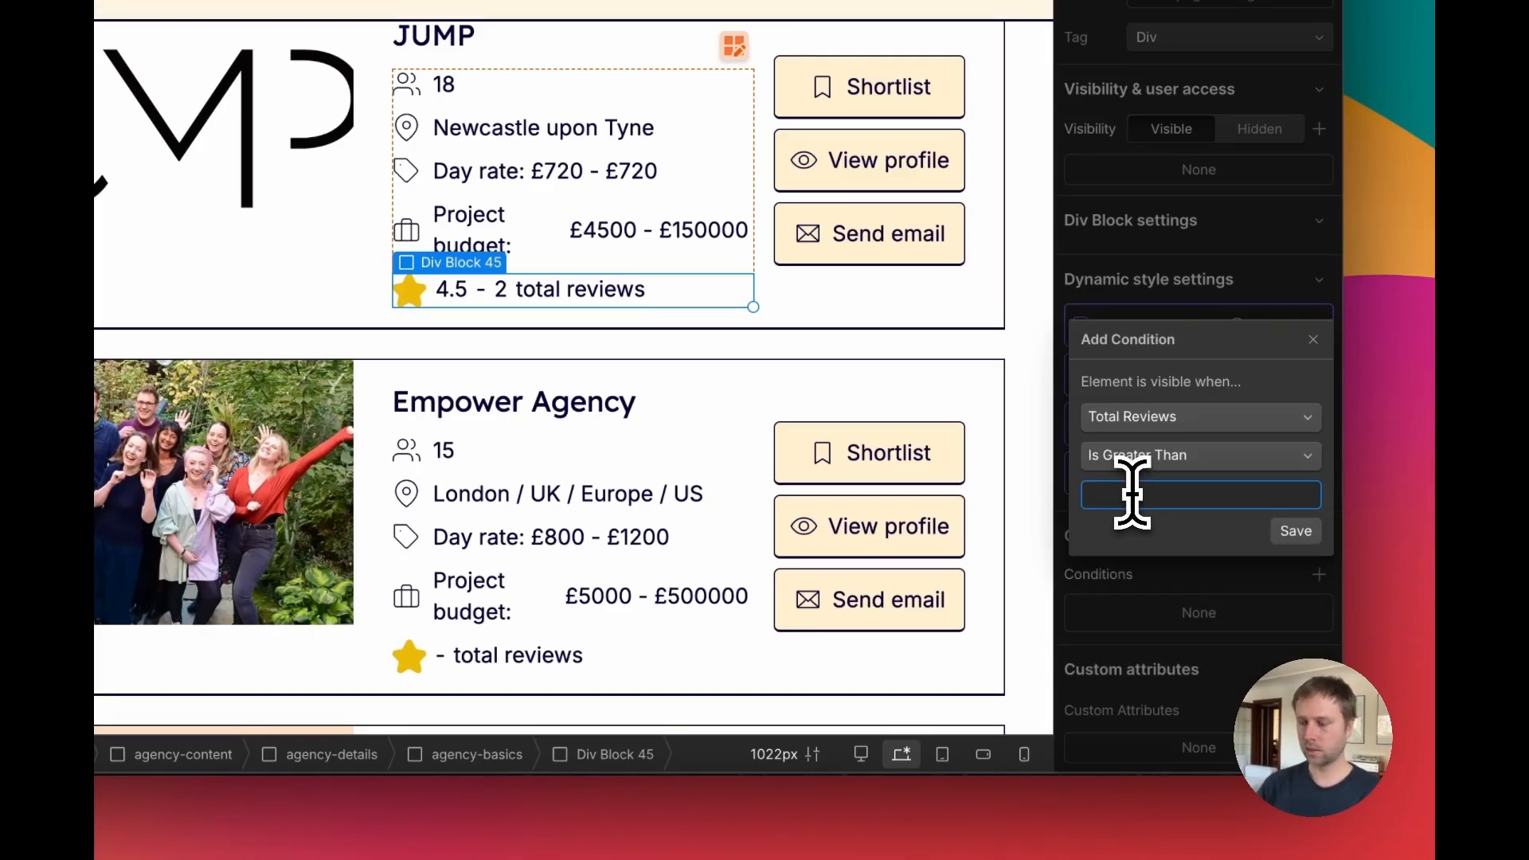
left_click(1296, 530)
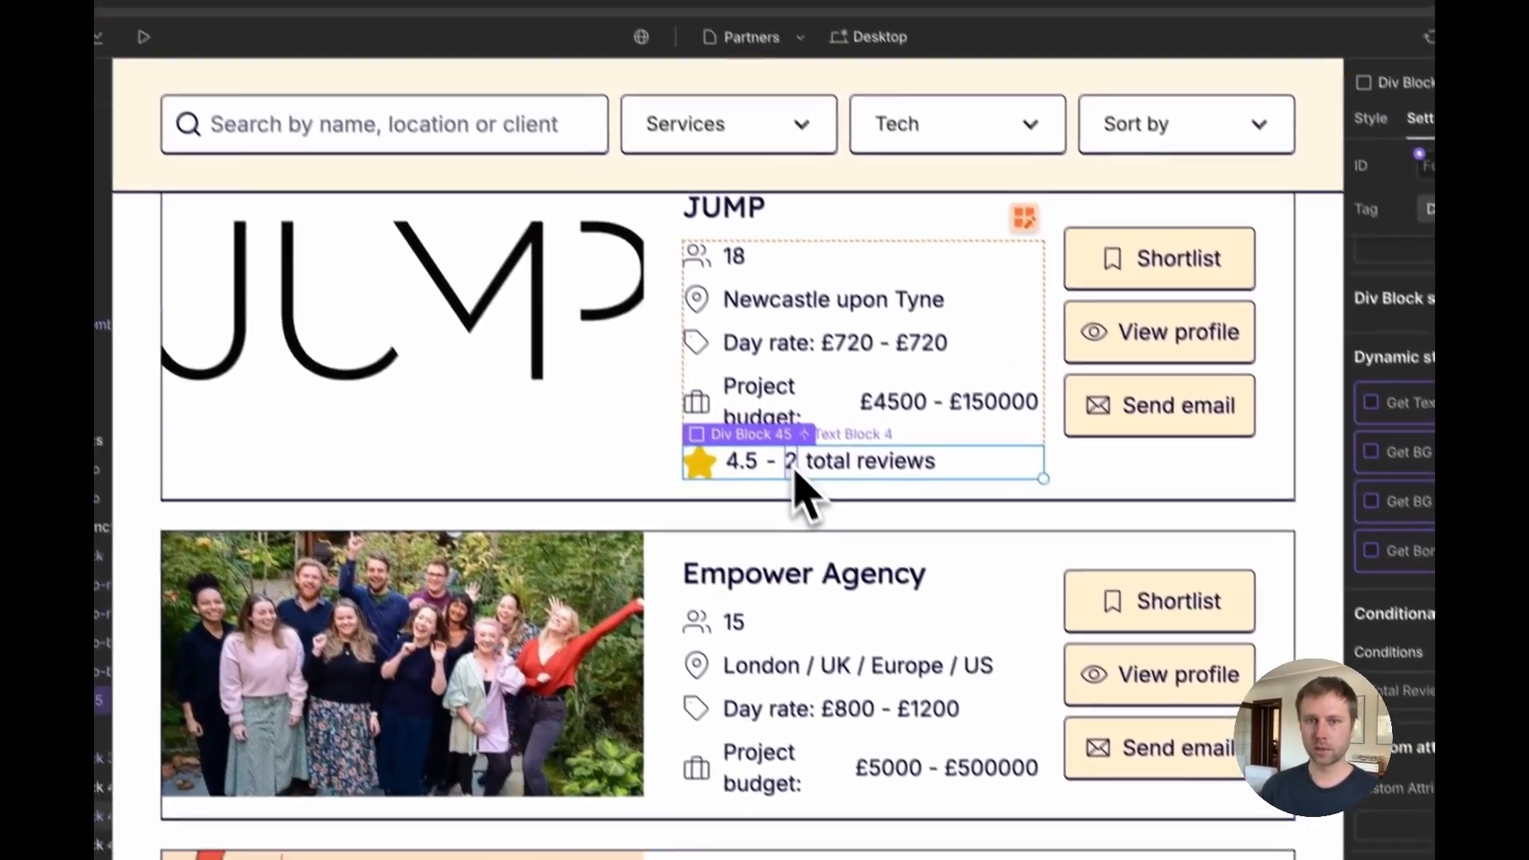
Step: Examine the live JUMP agency page and Google's structured data example with review and aggregate rating markup
left_click(745, 410)
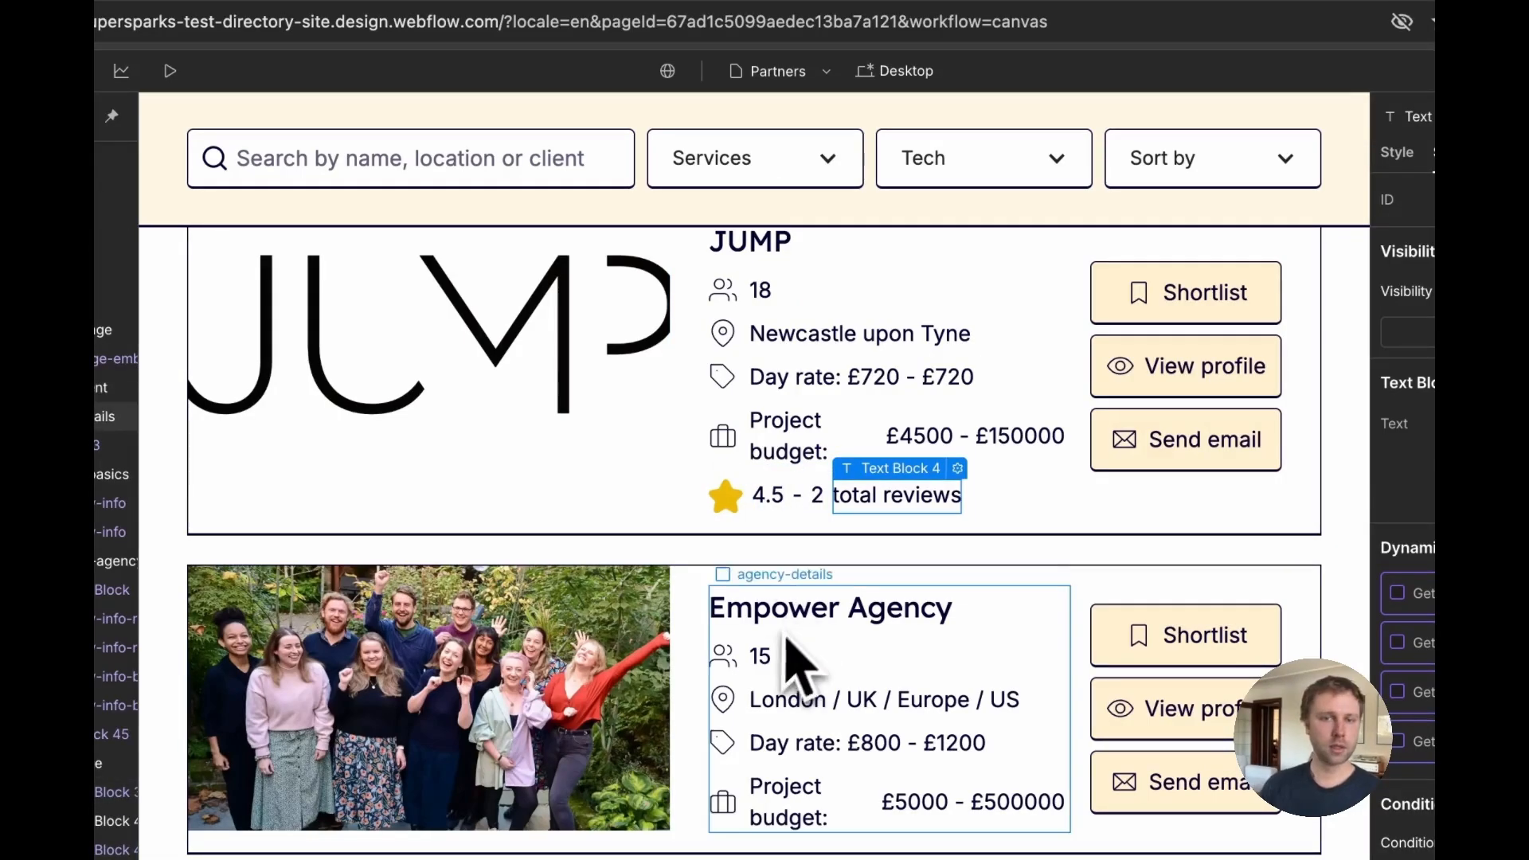
scroll(796, 659, "down", 3)
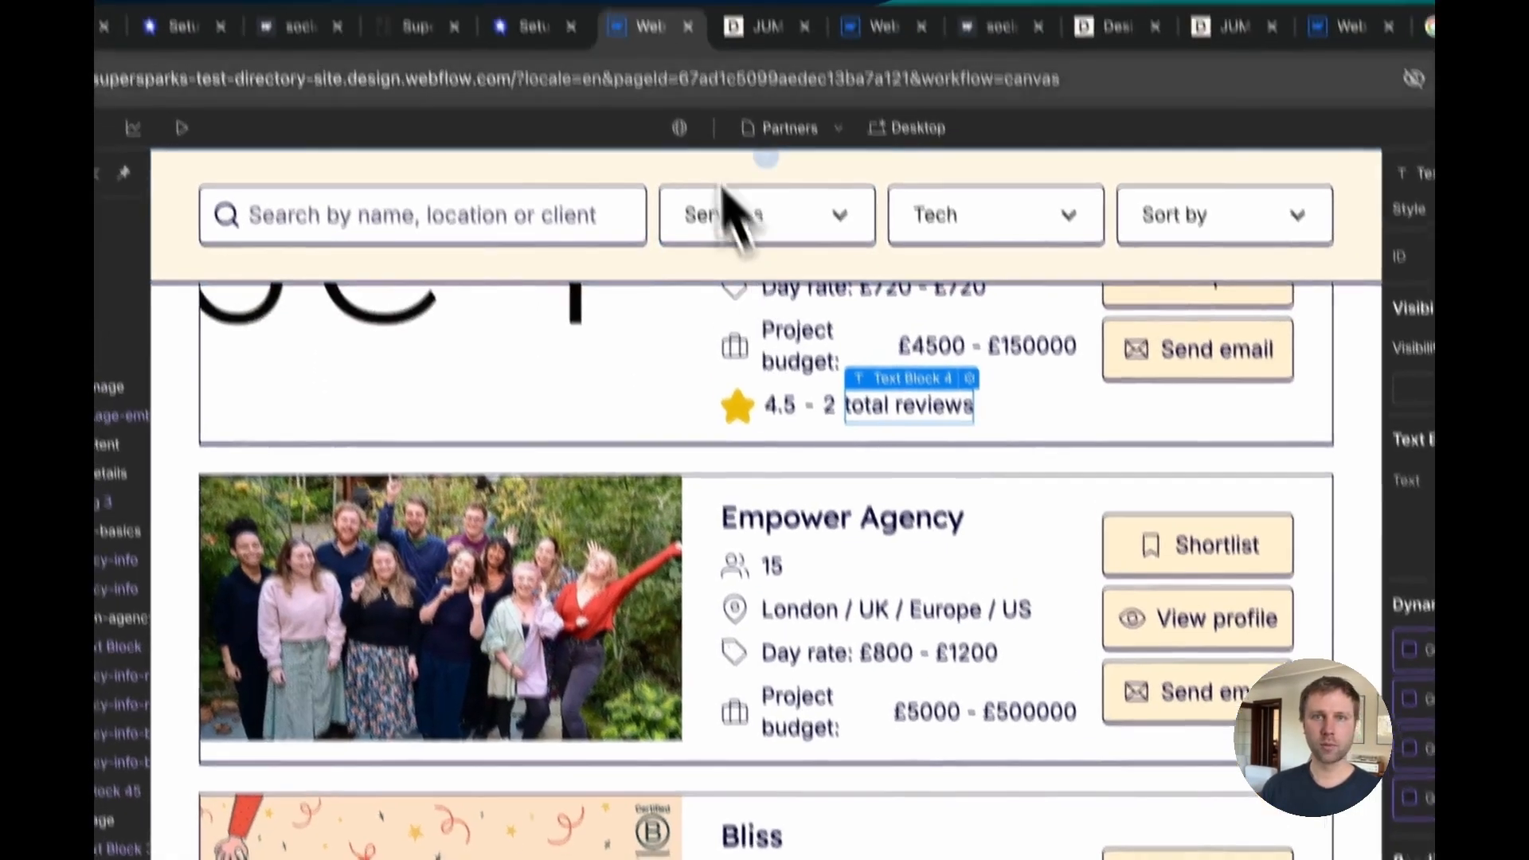
left_click(763, 26)
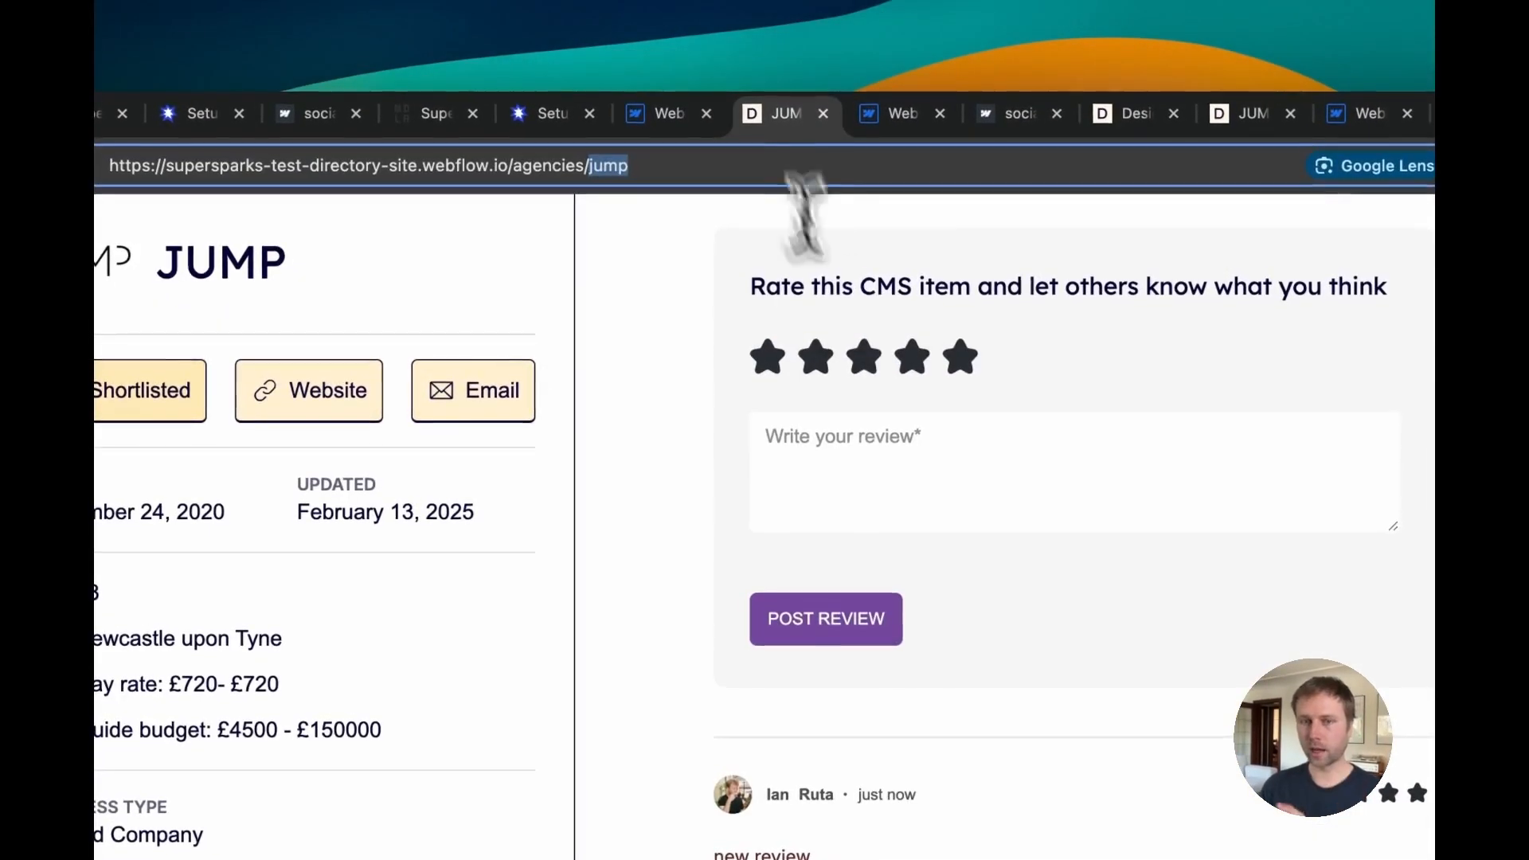
left_click(637, 115)
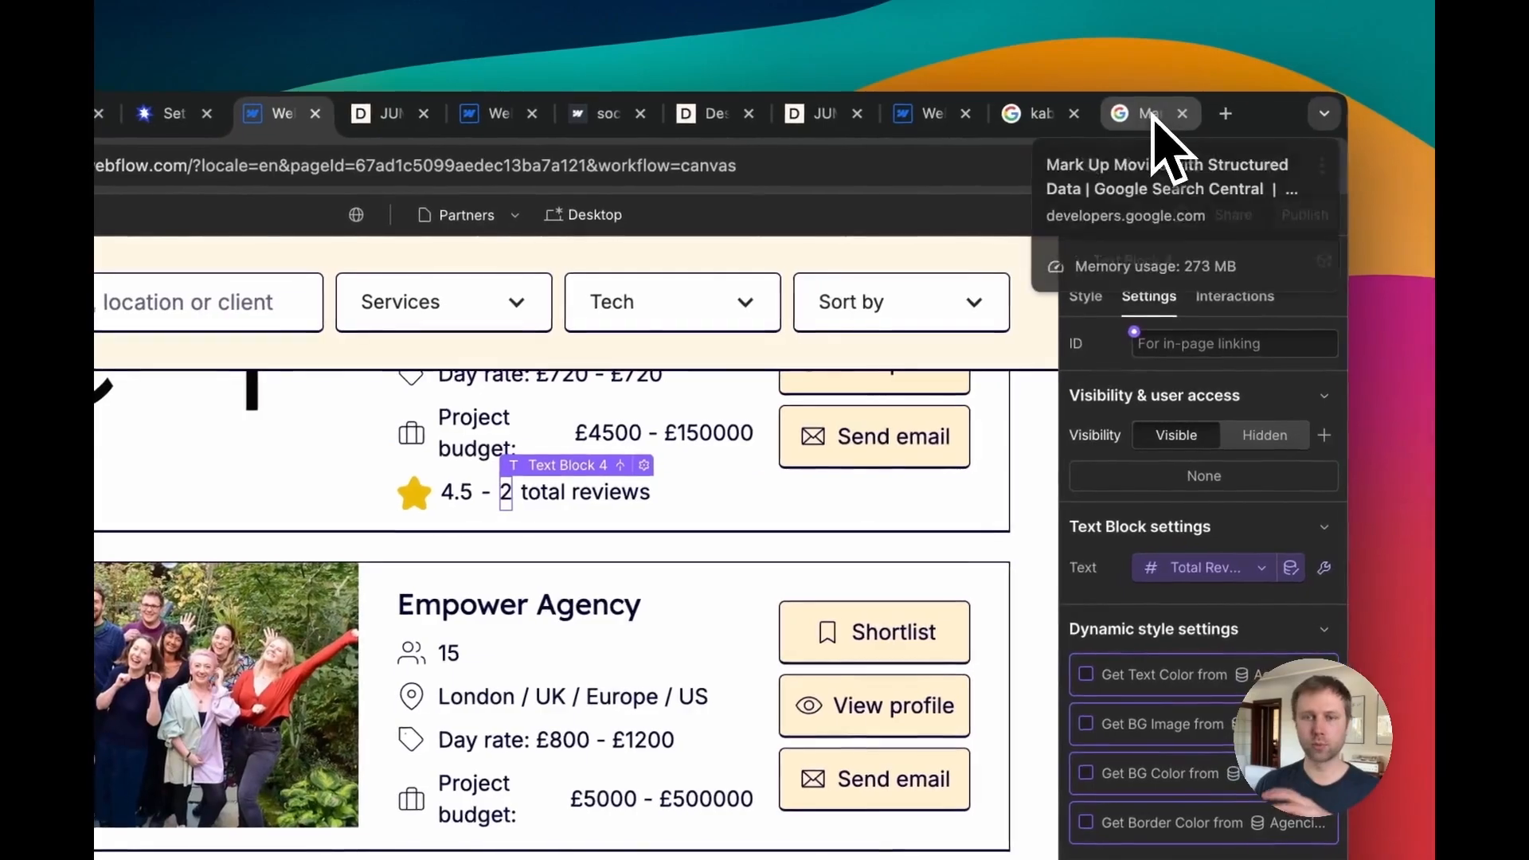
left_click(1418, 93)
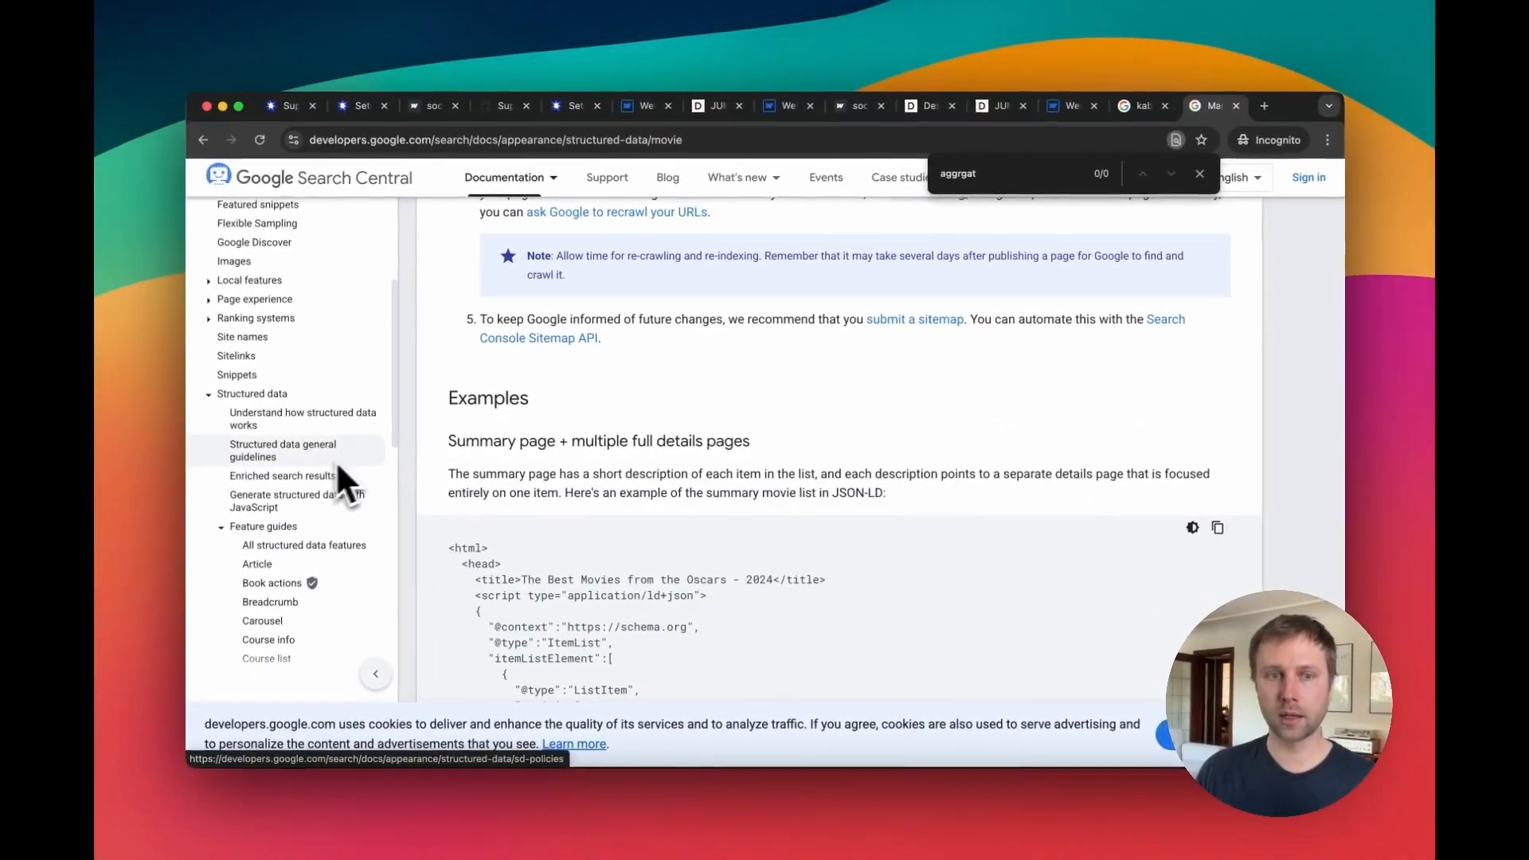
scroll(378, 469, "down", 3)
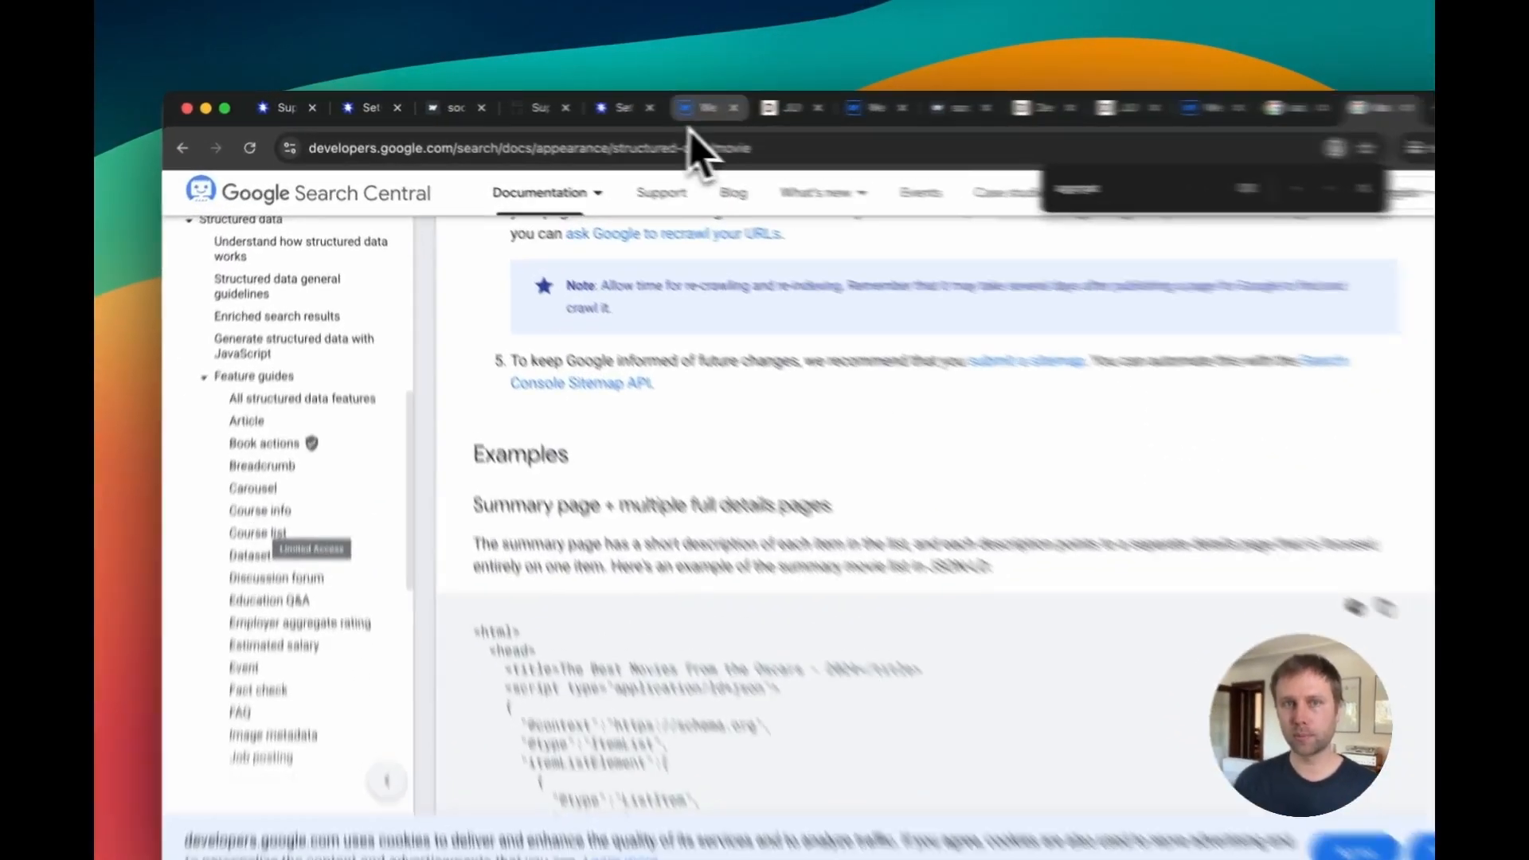
left_click(640, 106)
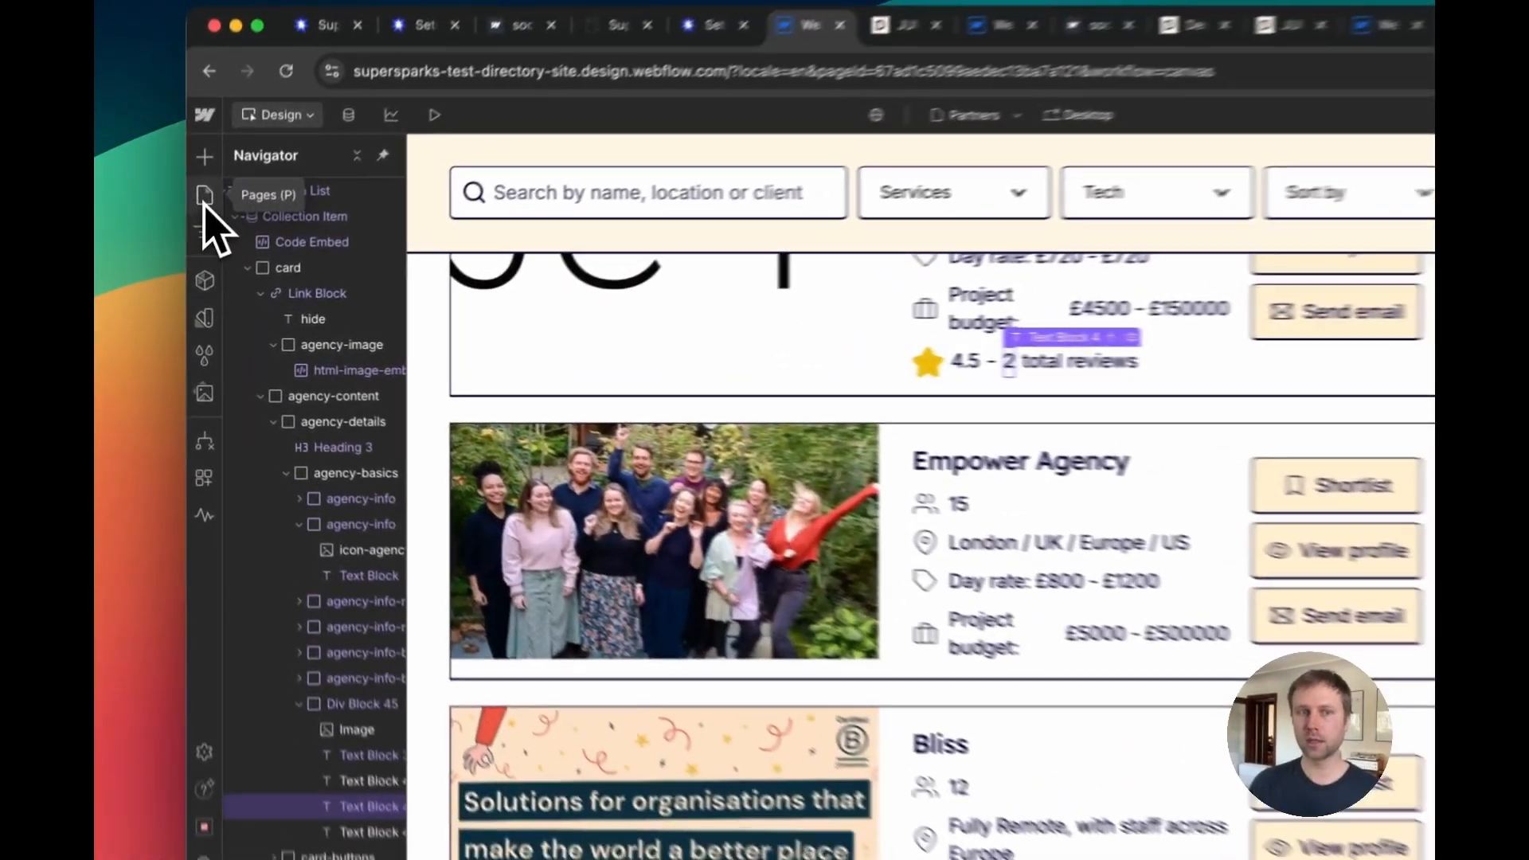
left_click(199, 235)
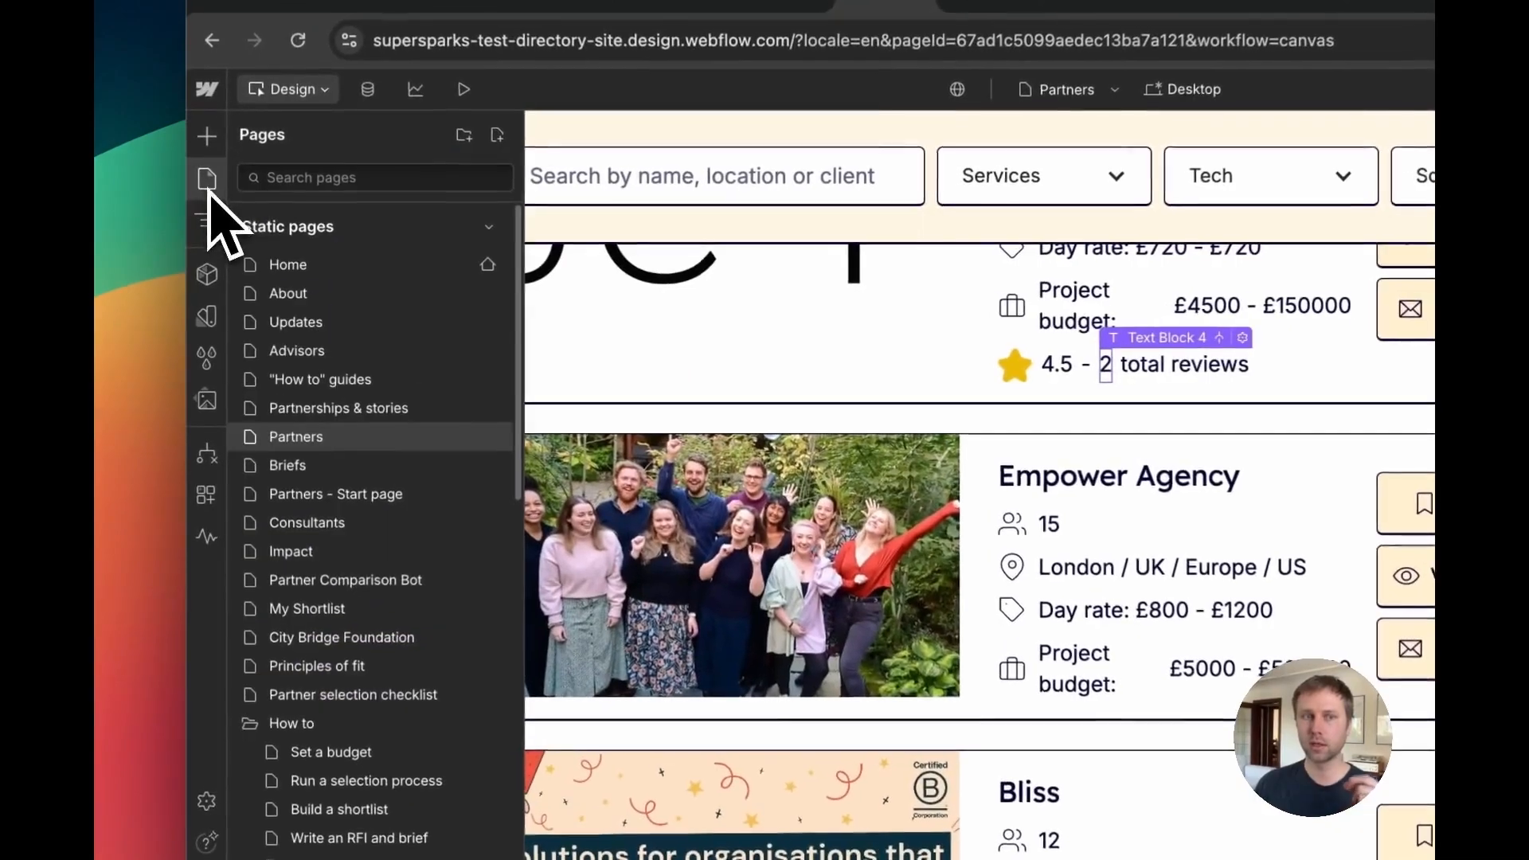
scroll(434, 557, "down", 10)
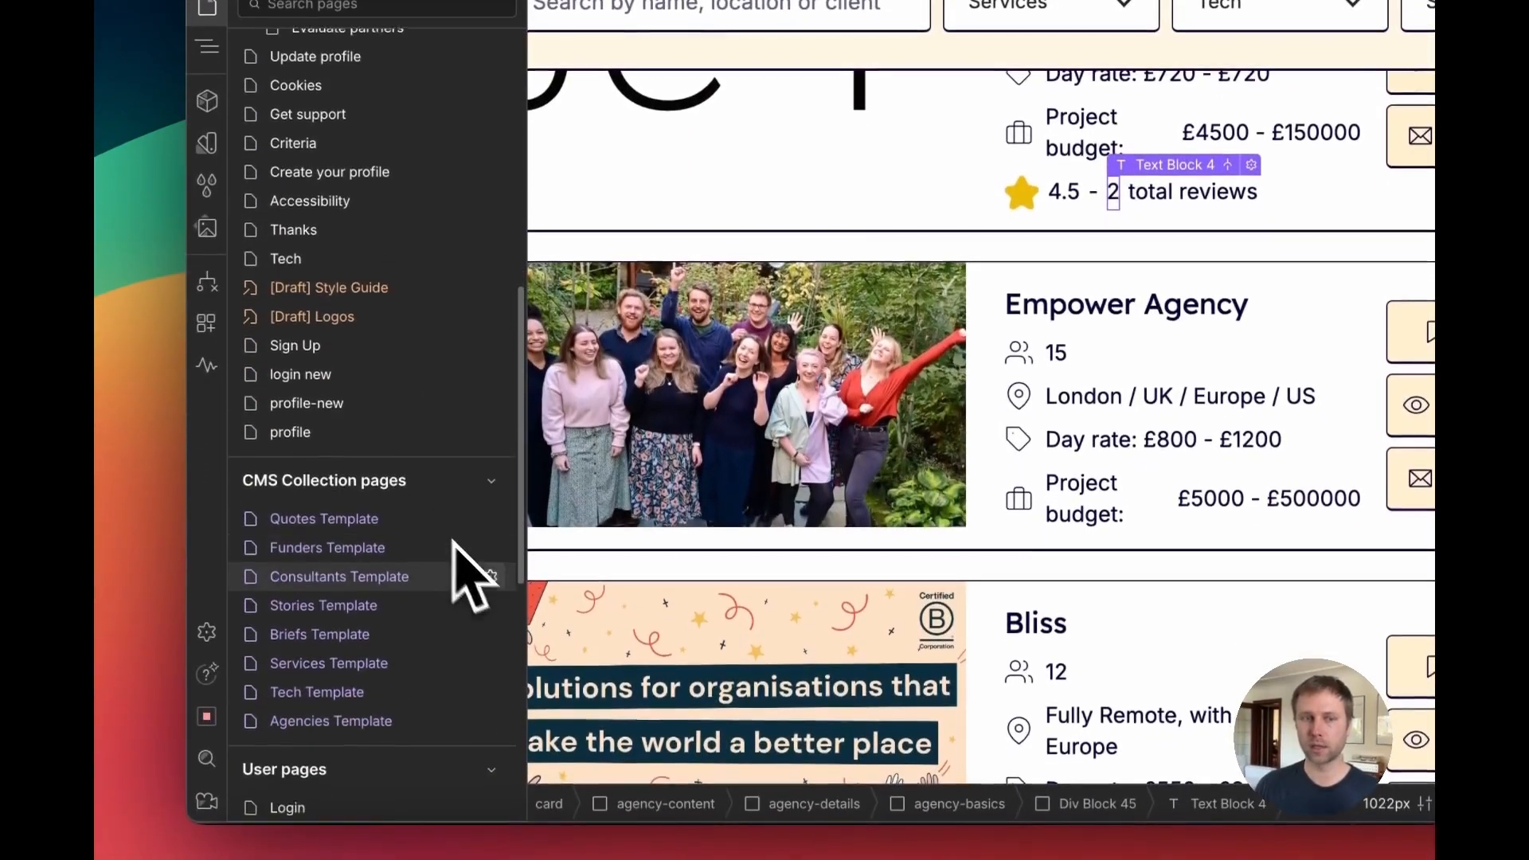
mouse_move(486, 557)
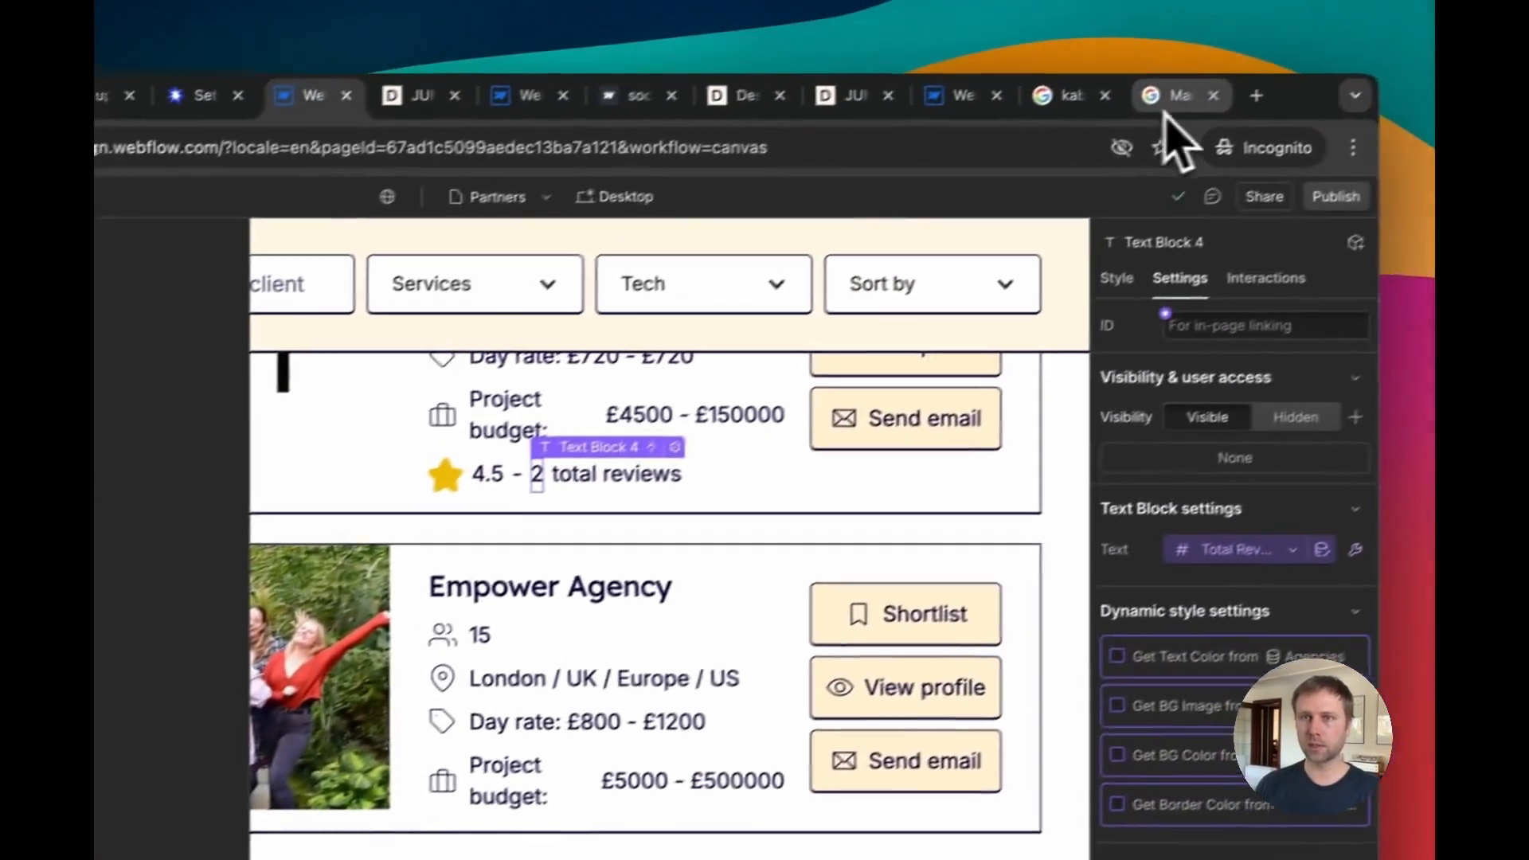
left_click(1166, 105)
scroll(765, 498, "down", 6)
scroll(780, 479, "down", 5)
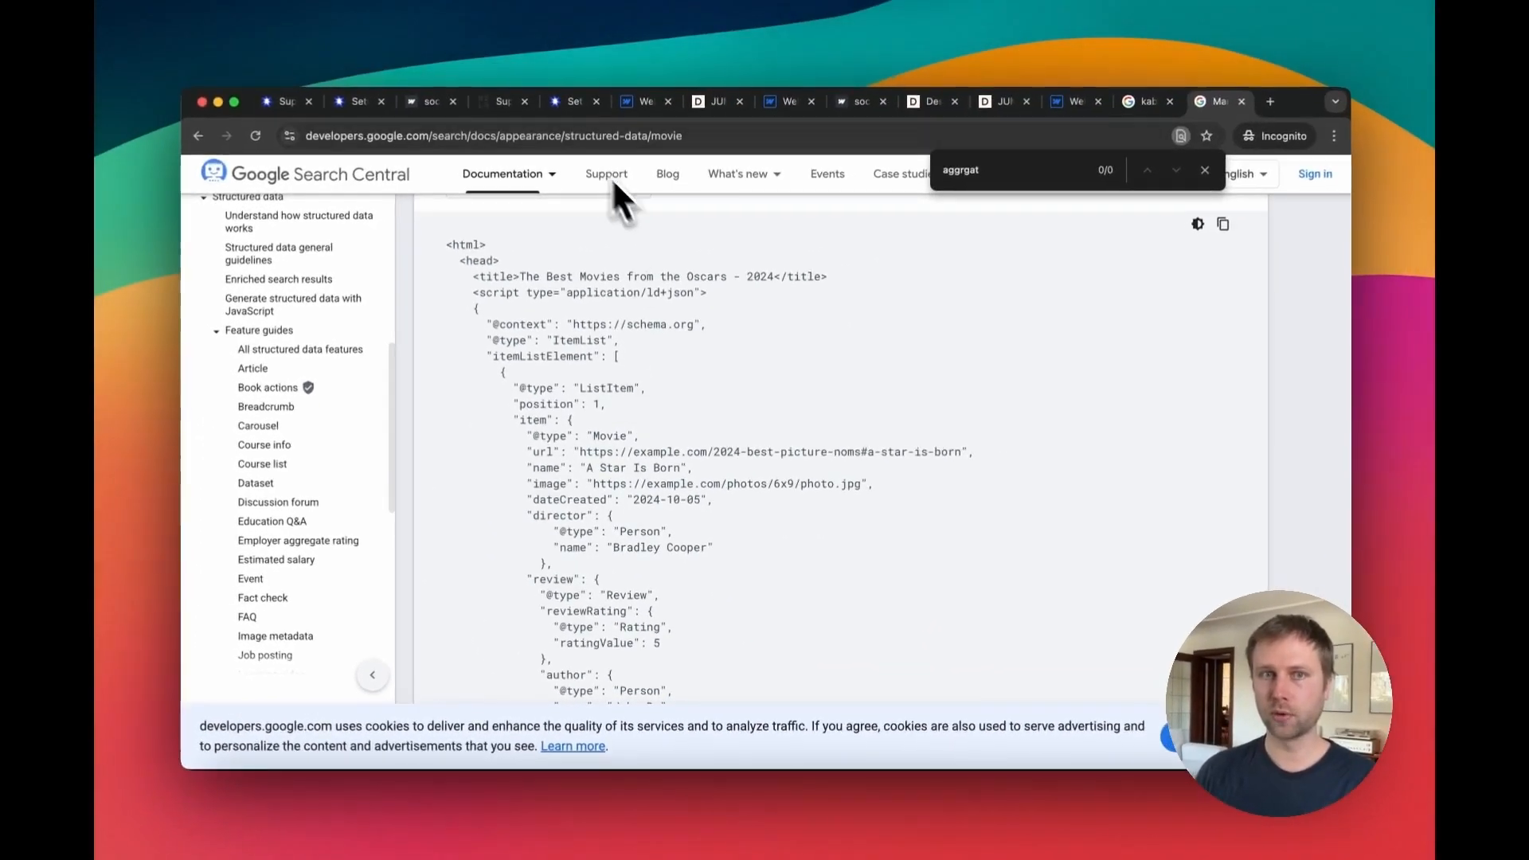
scroll(594, 328, "down", 2)
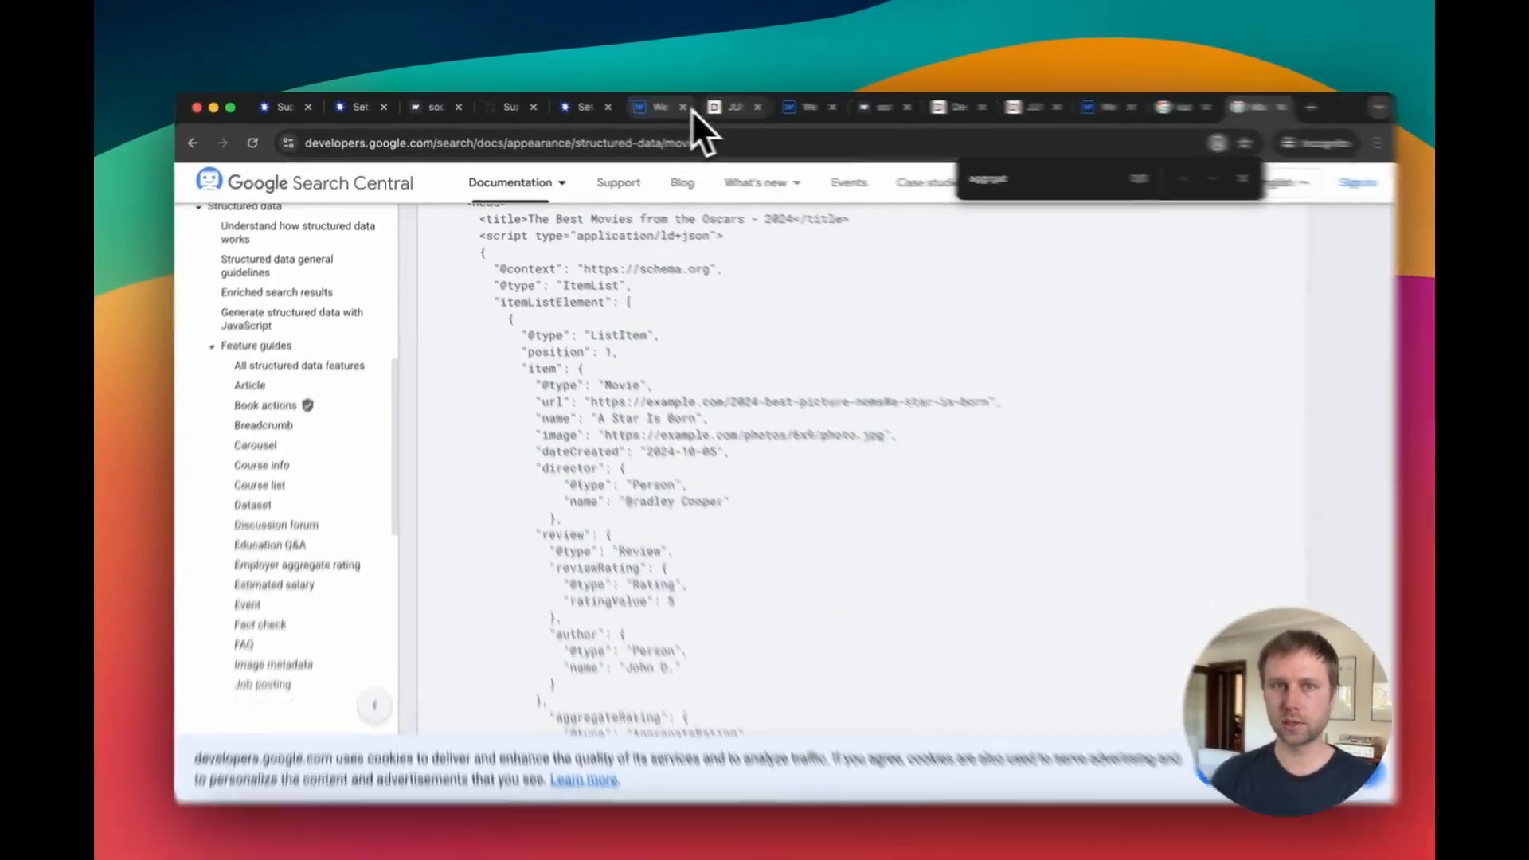
Step: Paste the JSON-LD structured data example into the Agencies Template's before-body custom code
left_click(691, 106)
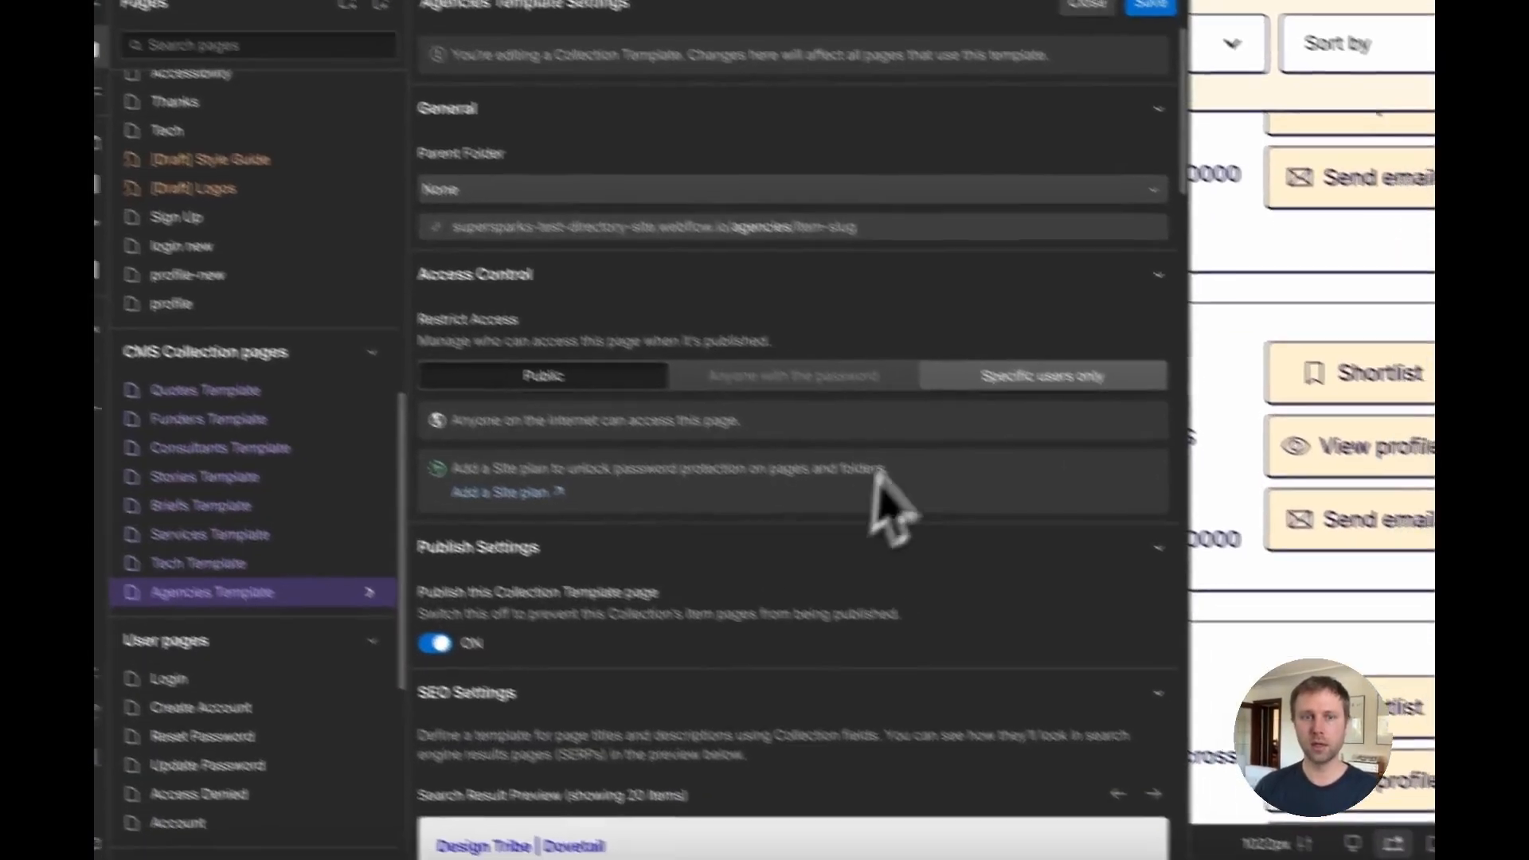
scroll(797, 426, "down", 8)
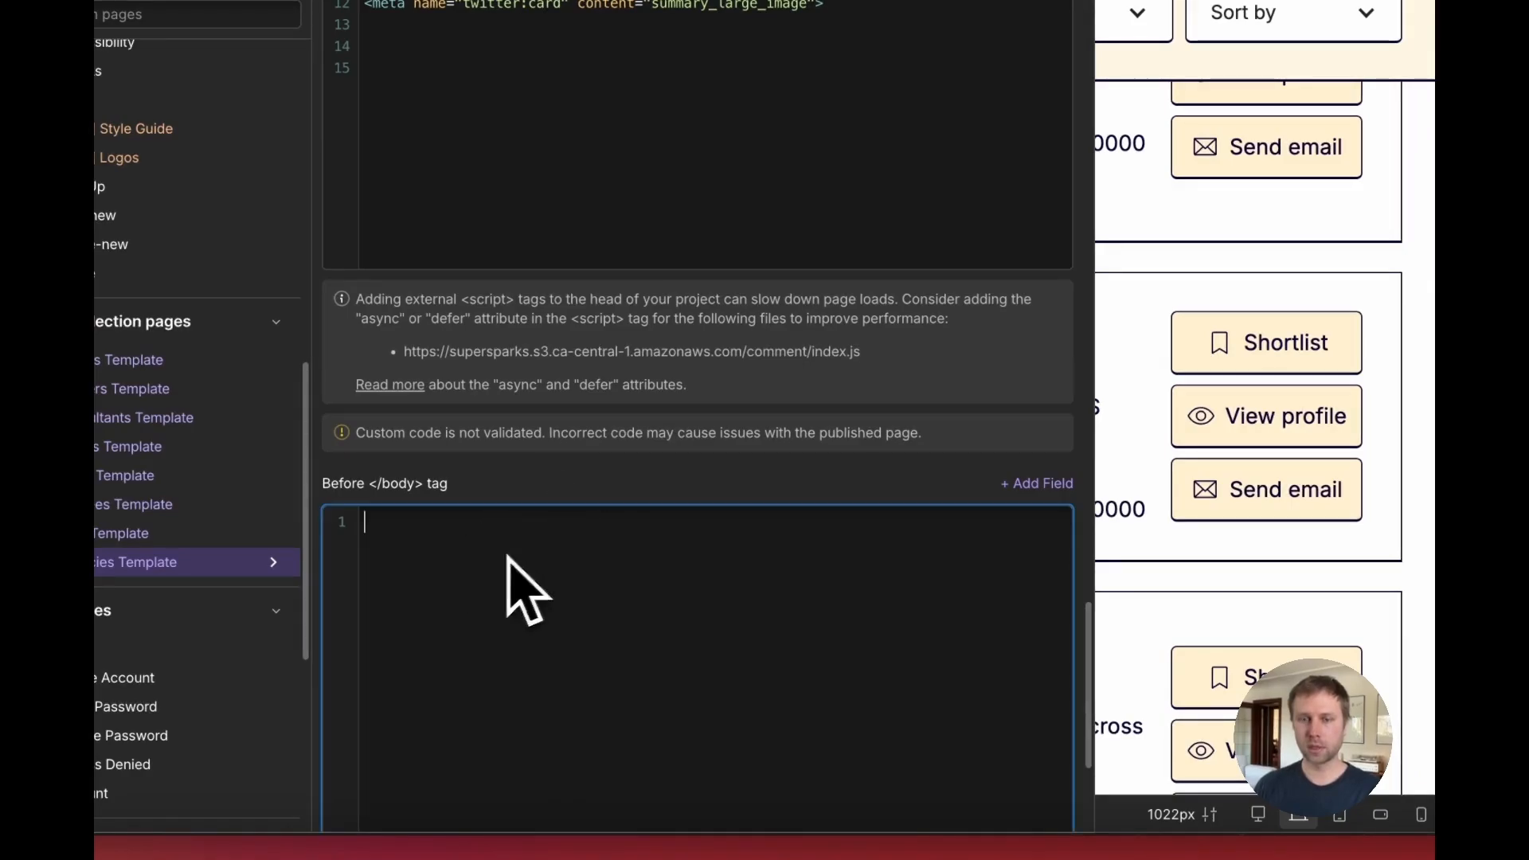
key("ctrl+v")
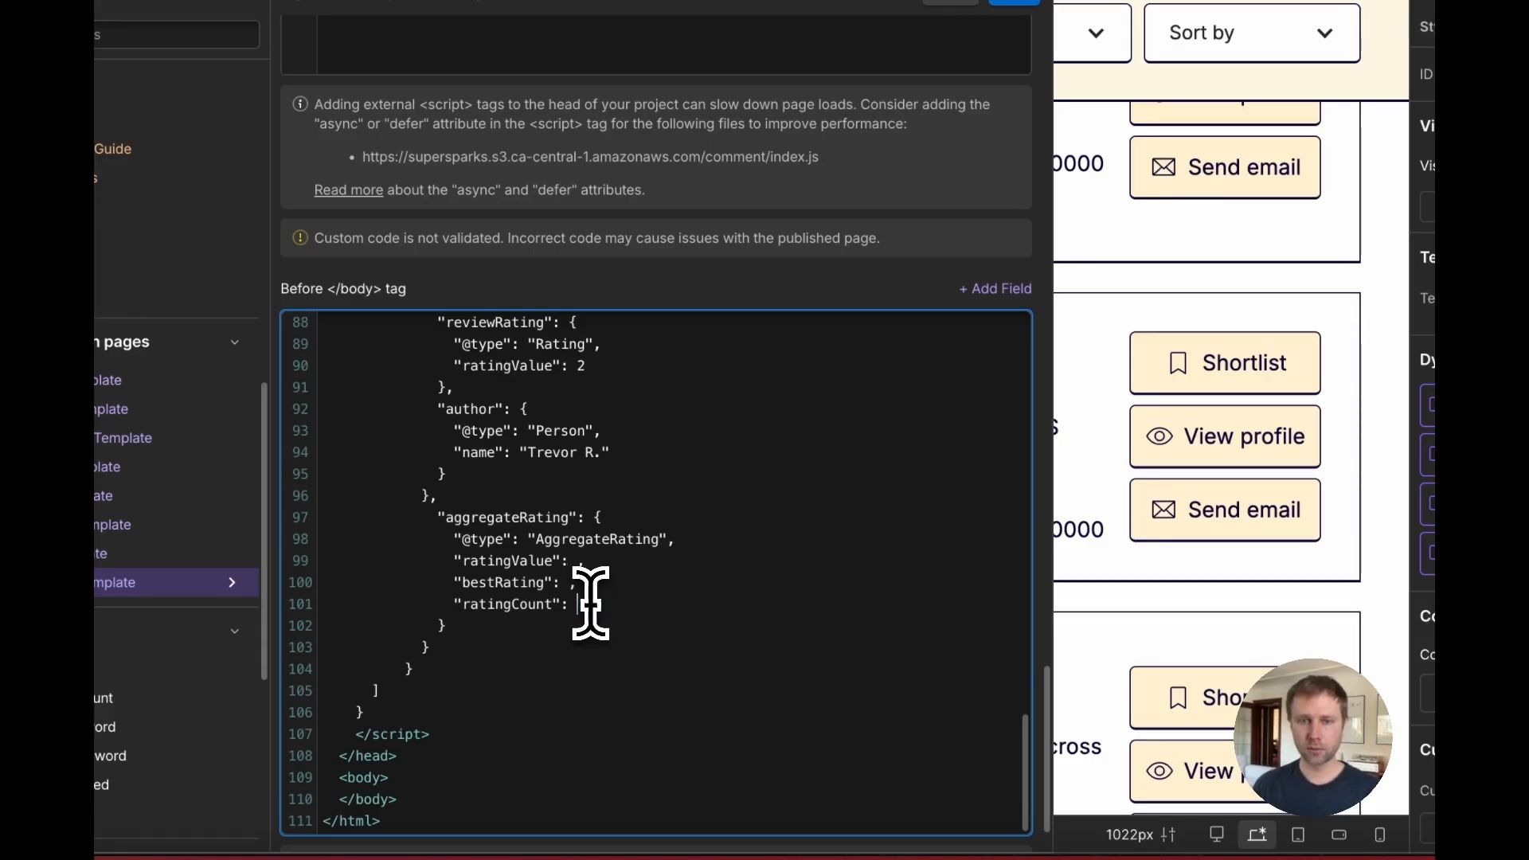
Step: Insert Avg Rating as aggregateRating ratingValue, bestRating 5, and Total Reviews as ratingCount in the pasted code
left_click(997, 290)
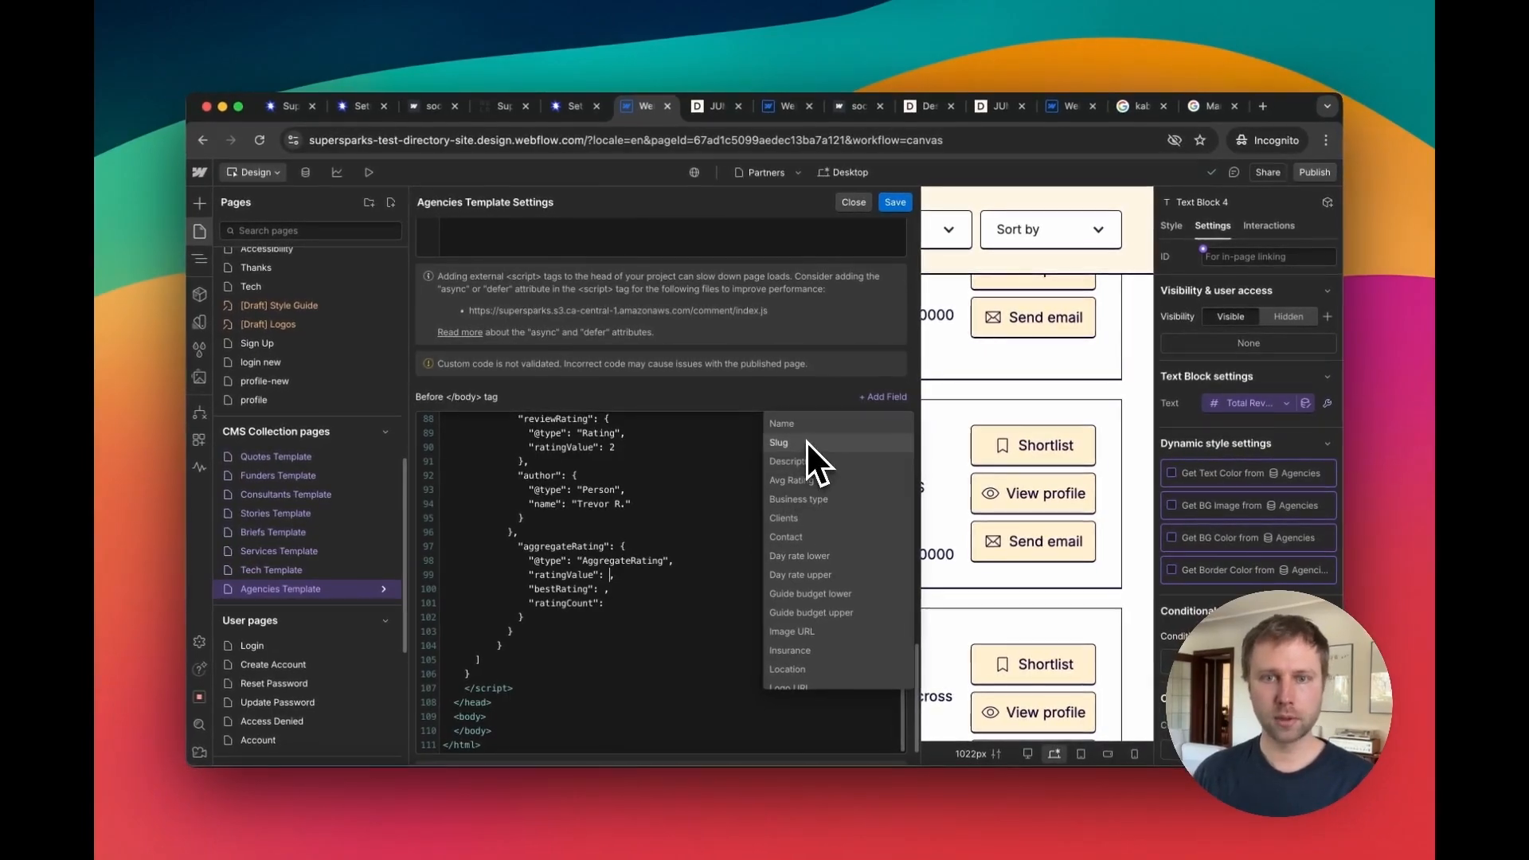
left_click(767, 508)
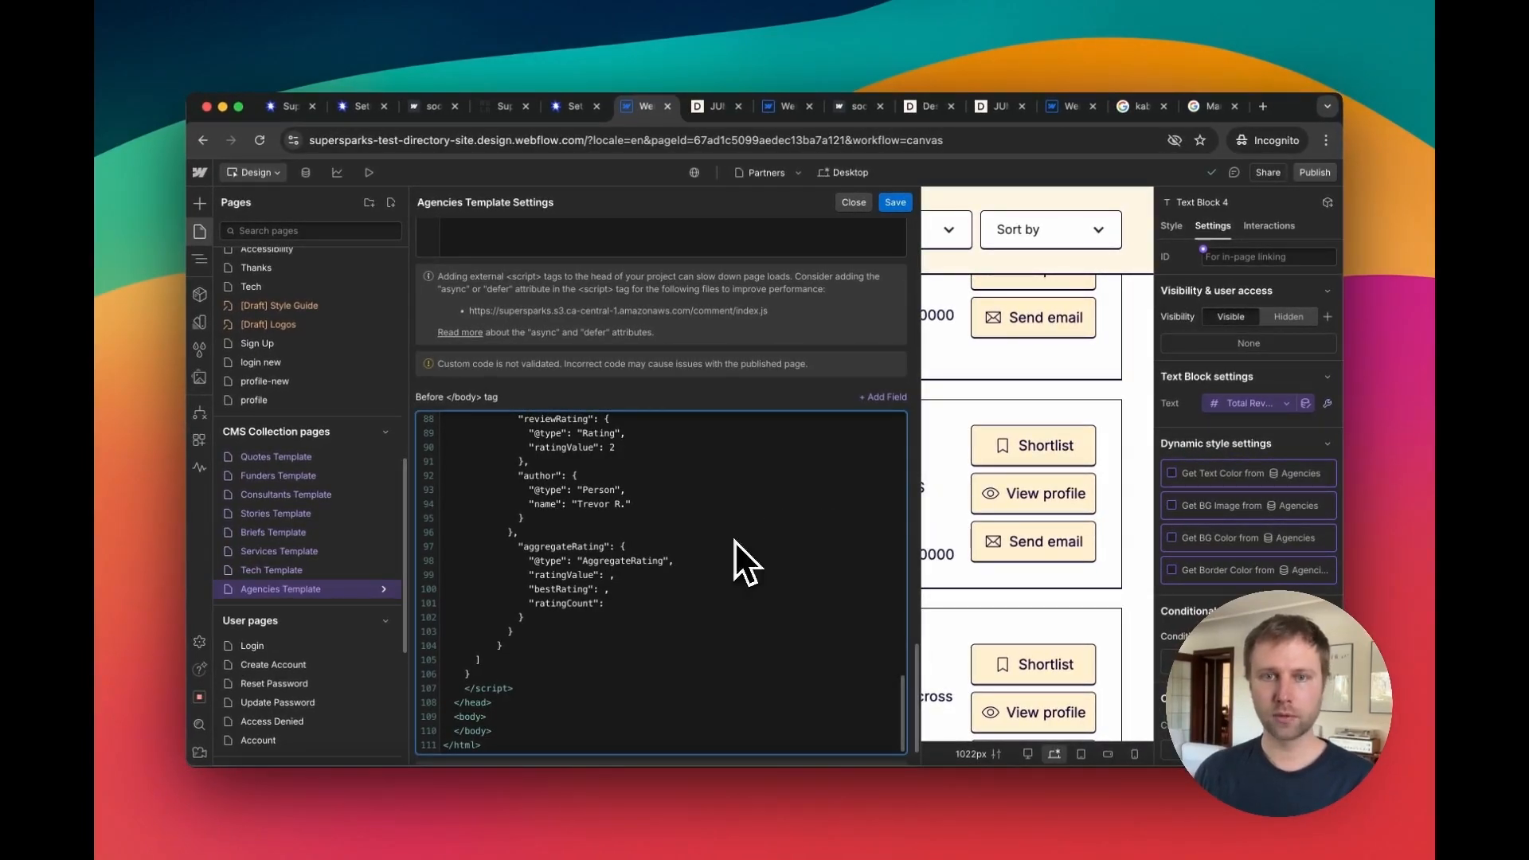
left_click(886, 397)
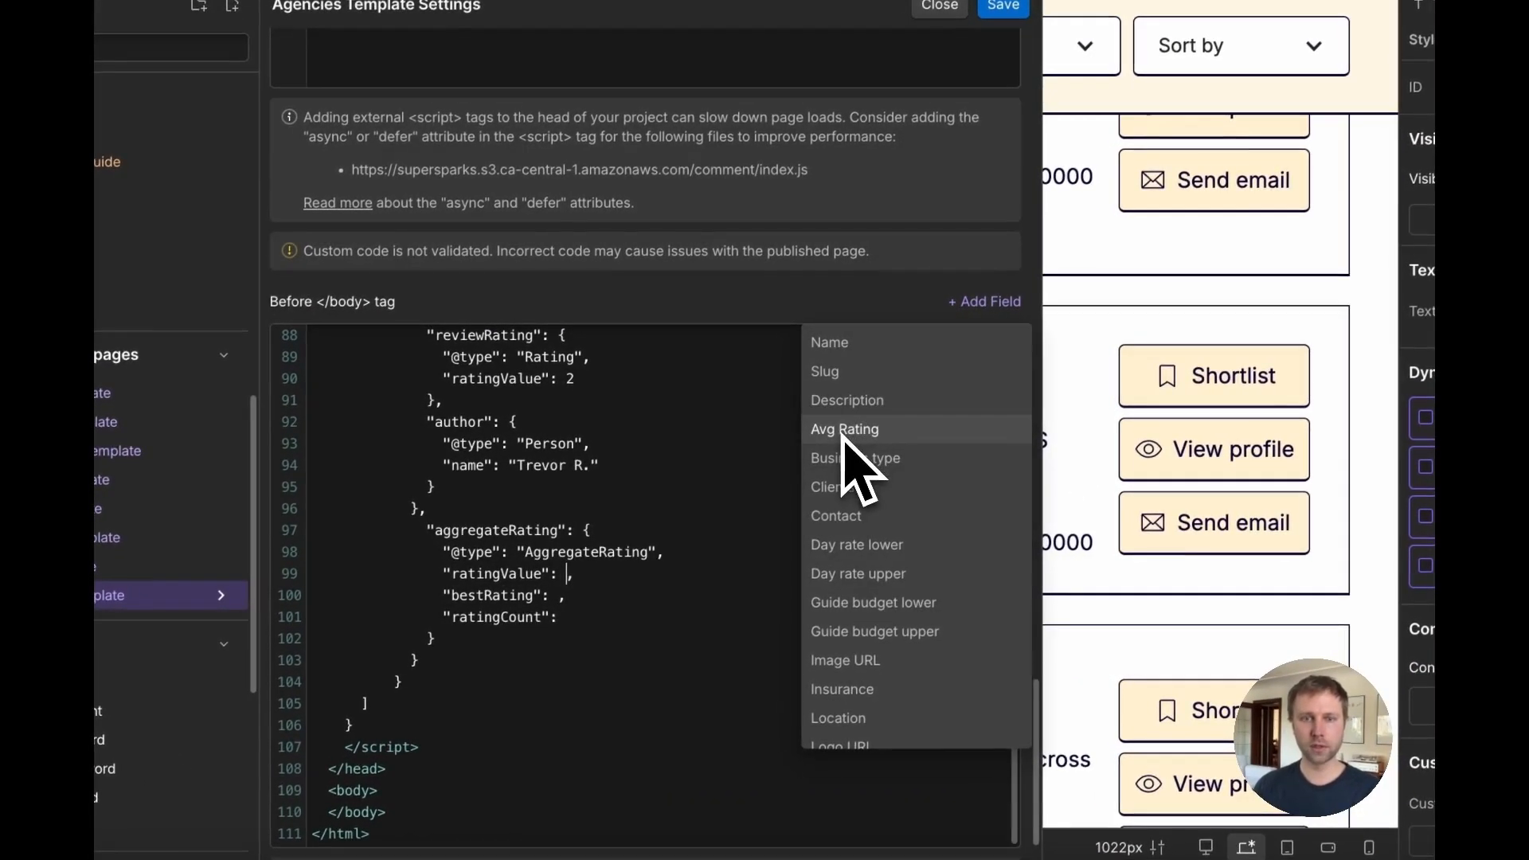
left_click(846, 430)
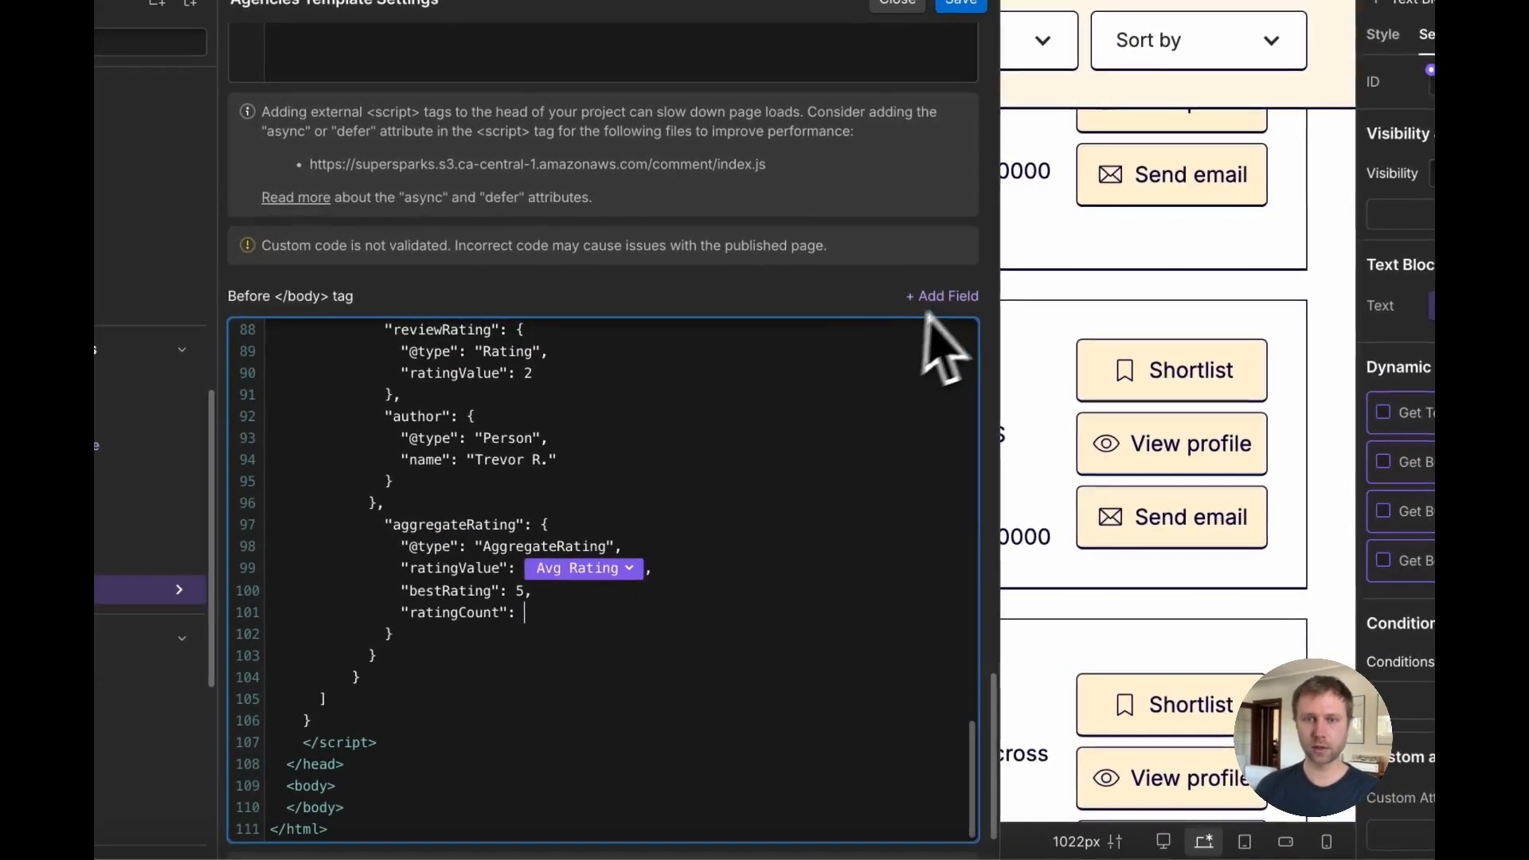
left_click(990, 289)
scroll(959, 454, "down", 5)
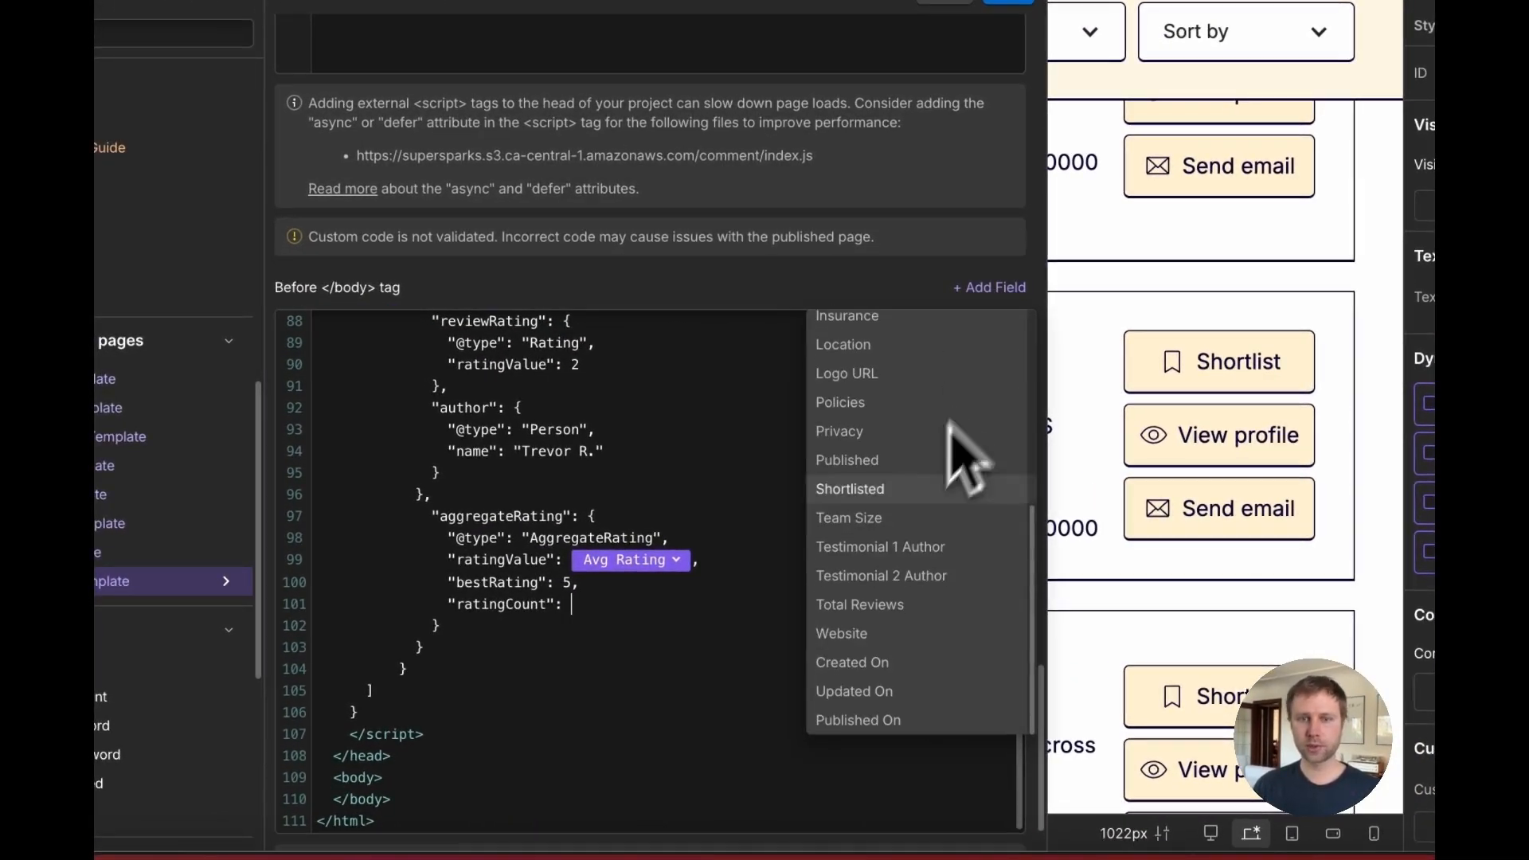
left_click(876, 607)
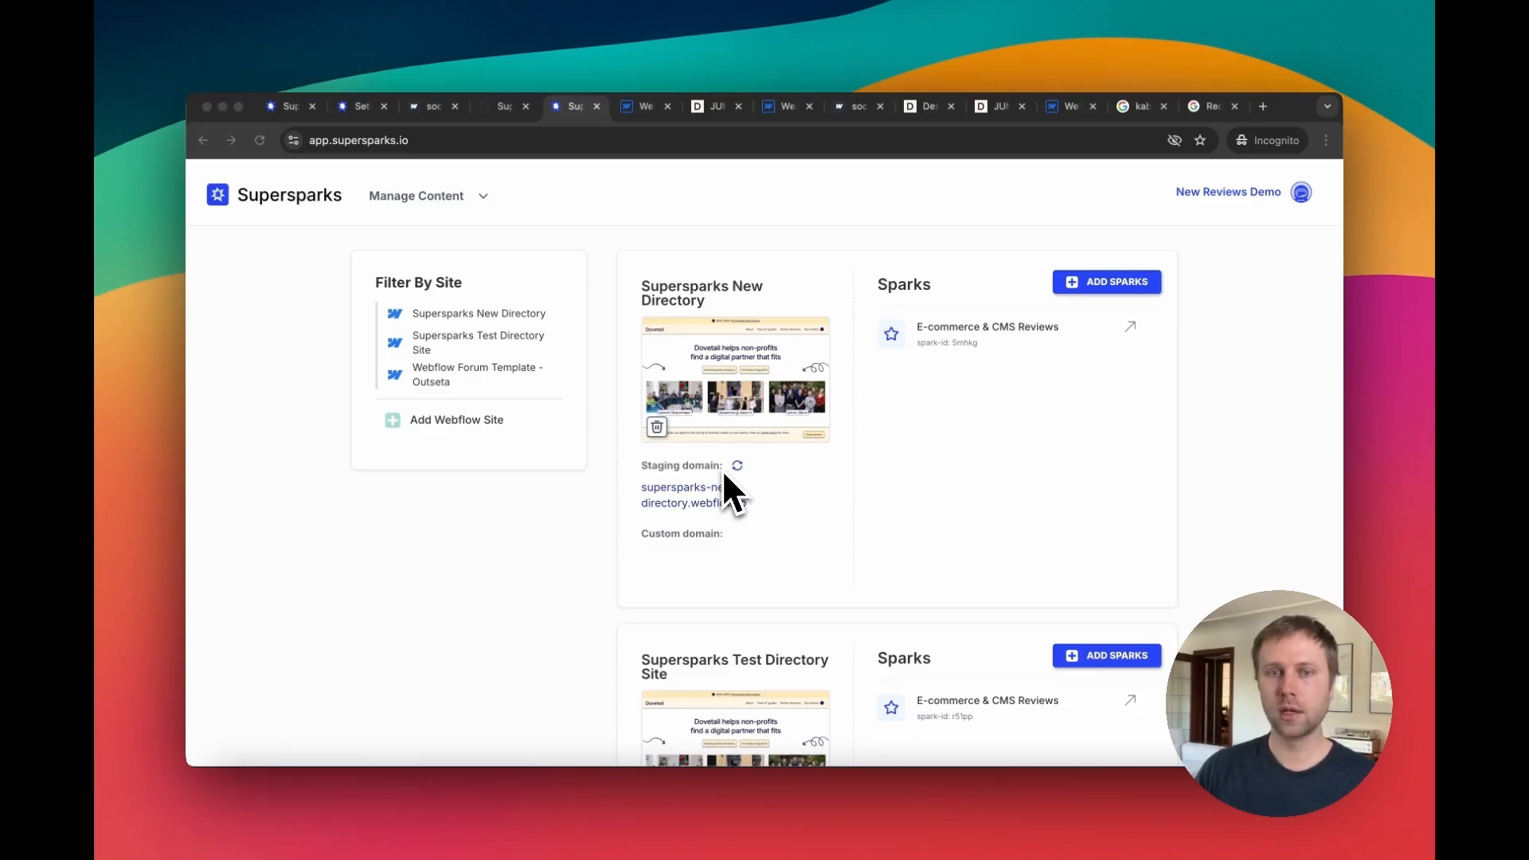
scroll(725, 476, "down", 2)
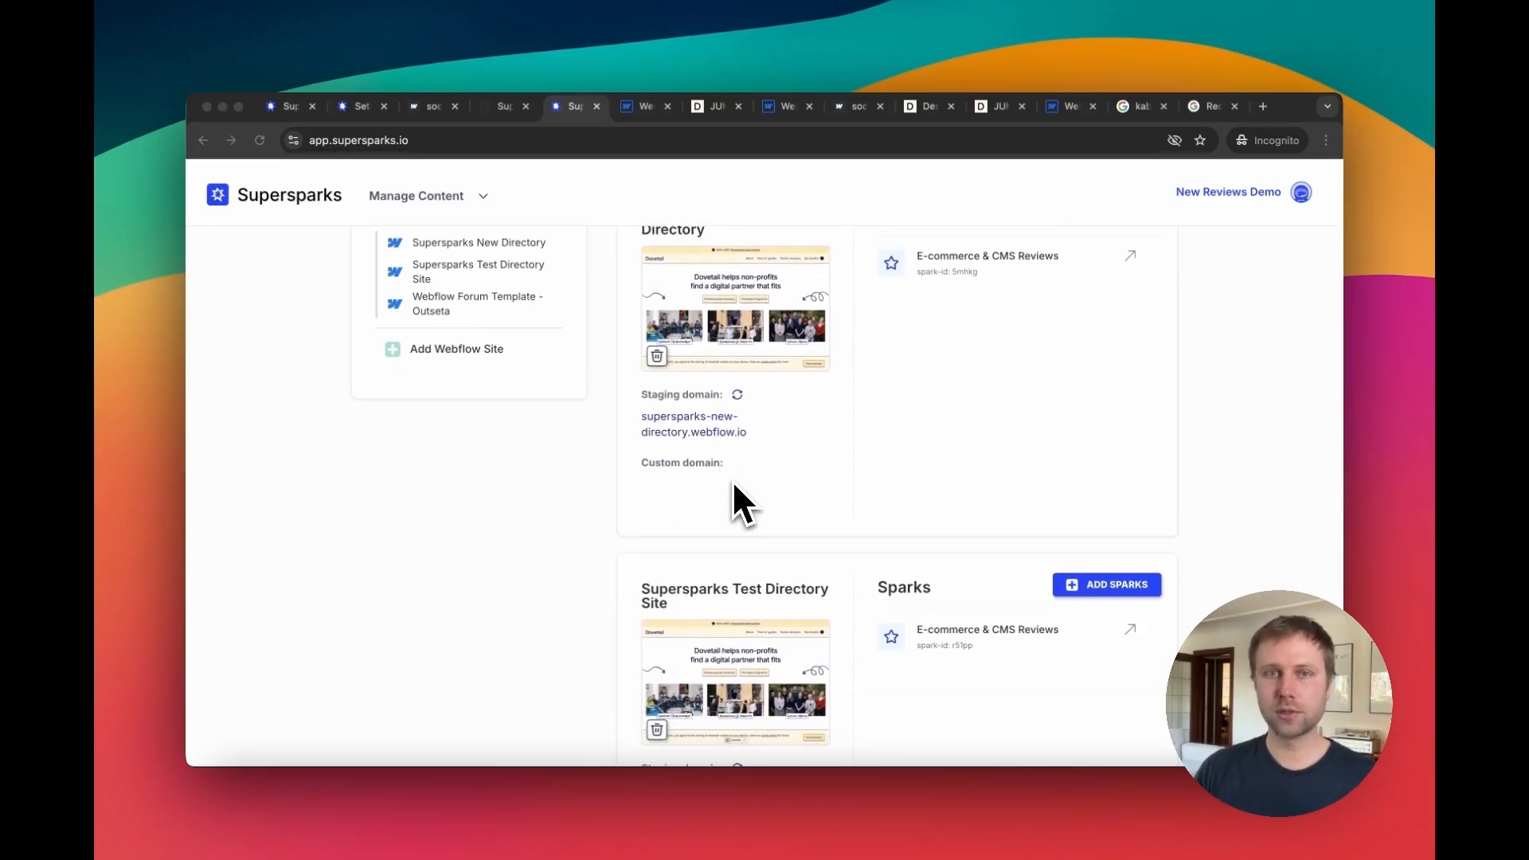